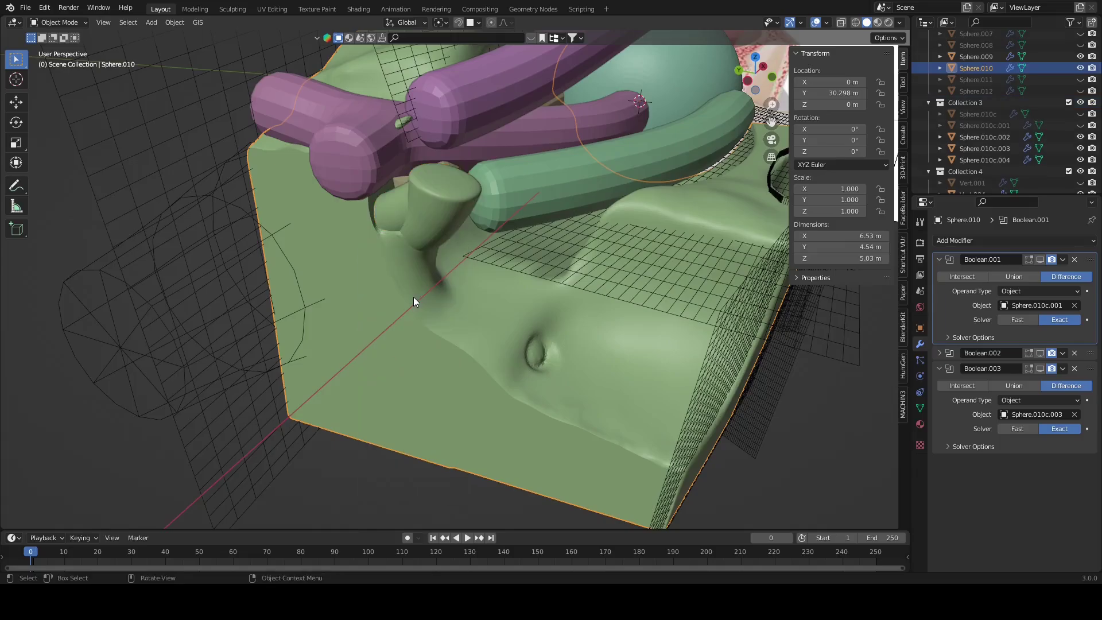
Step: Remesh Sphere.010 at a 0.015 m voxel size in Sculpting, reaching about 600,572 vertices
left_click(233, 9)
middle_click_drag(374, 107, 389, 24)
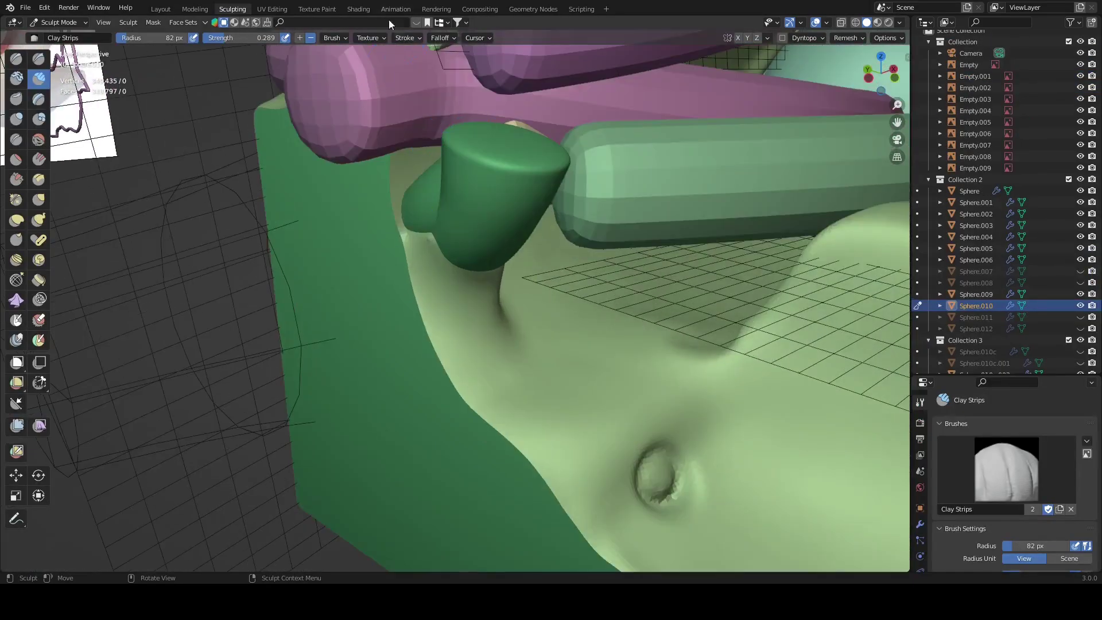
left_click(839, 38)
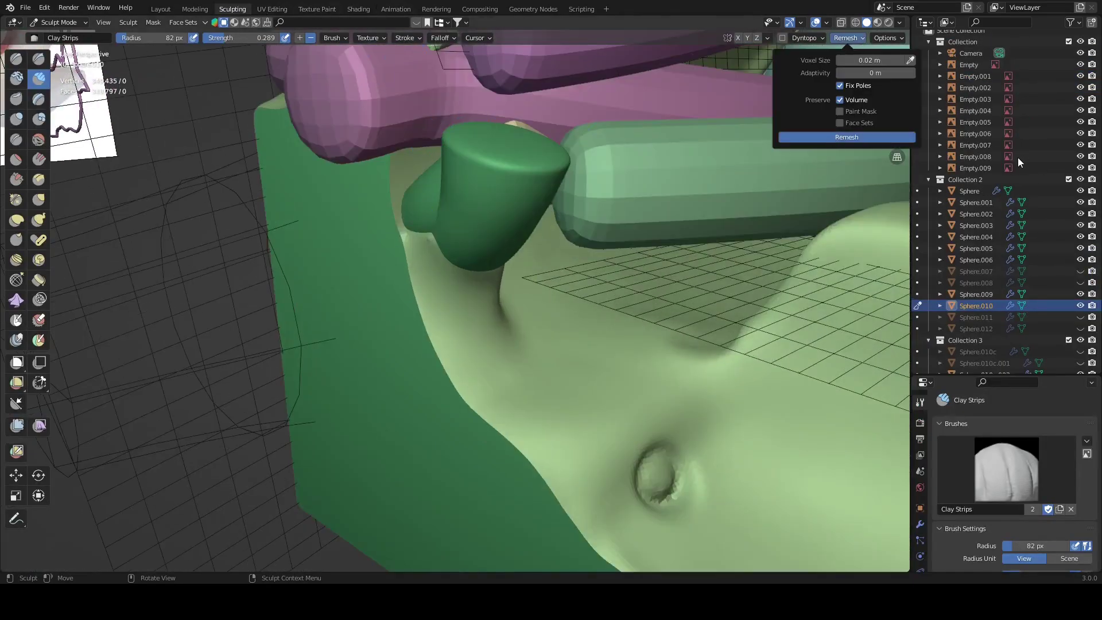
middle_click_drag(631, 258, 650, 264)
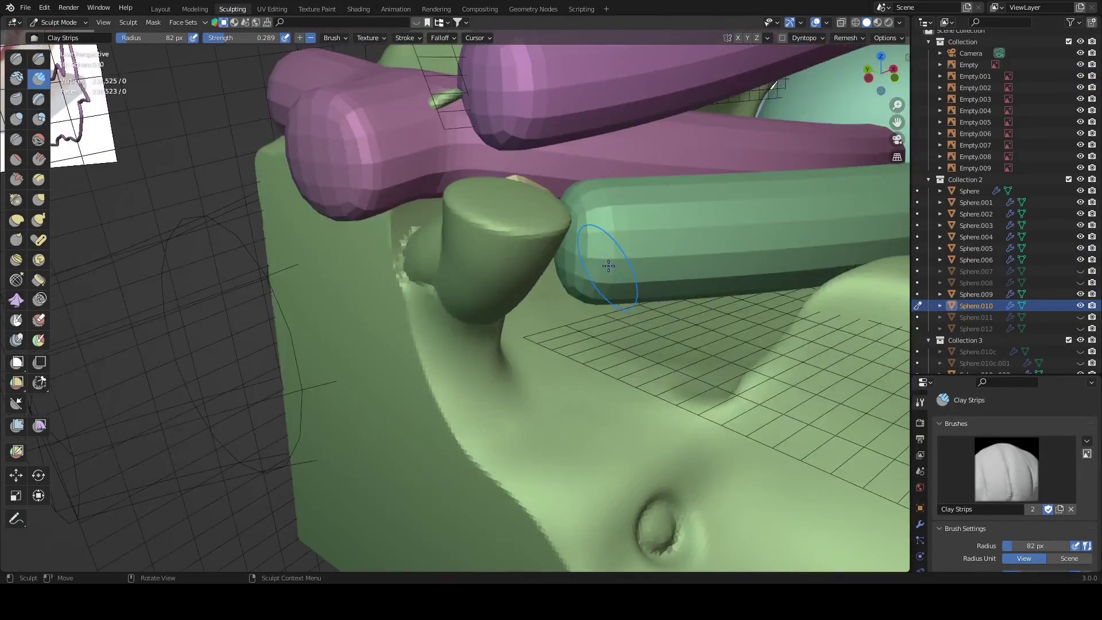
key("ctrl+r")
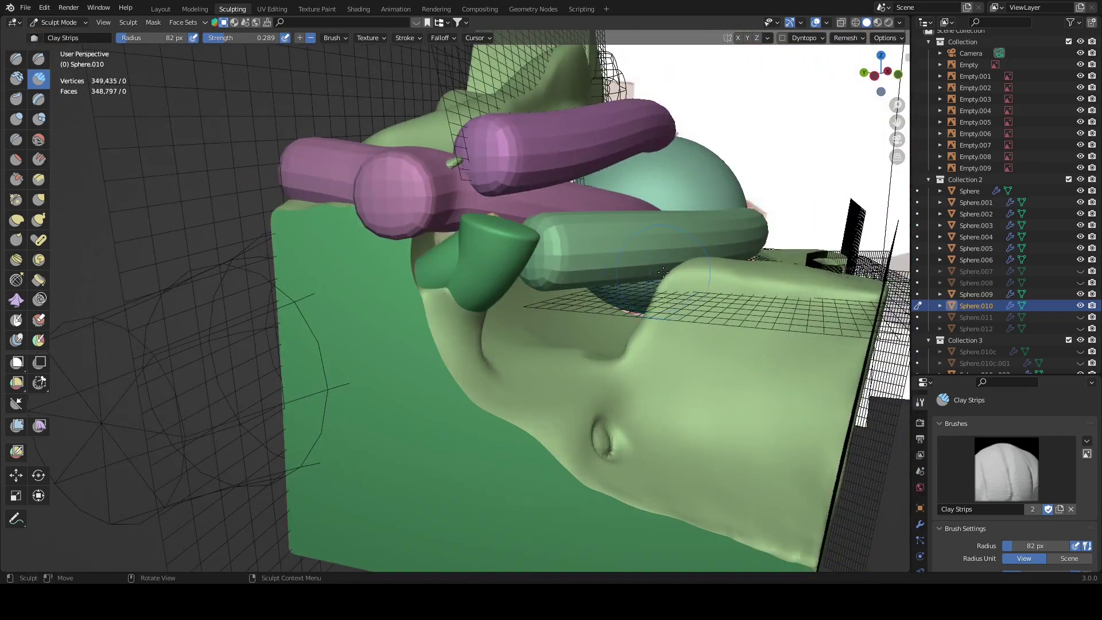
mouse_move(664, 273)
middle_mouse_down()
mouse_move(628, 302)
mouse_move(655, 287)
middle_mouse_up()
left_click(847, 38)
type("0.015")
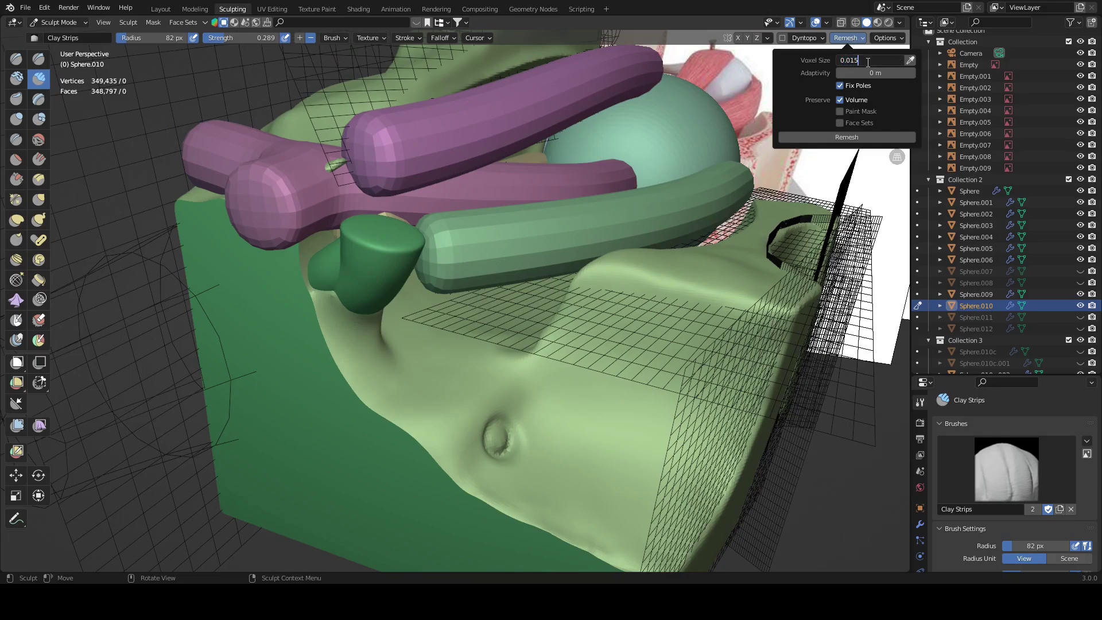
key("Return")
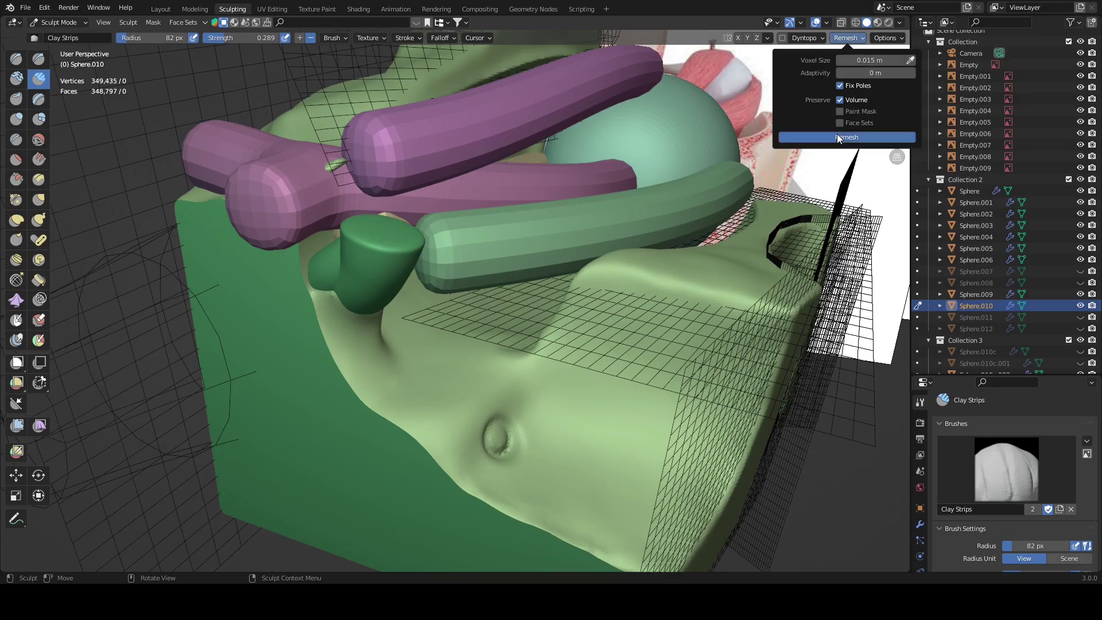
left_click(839, 137)
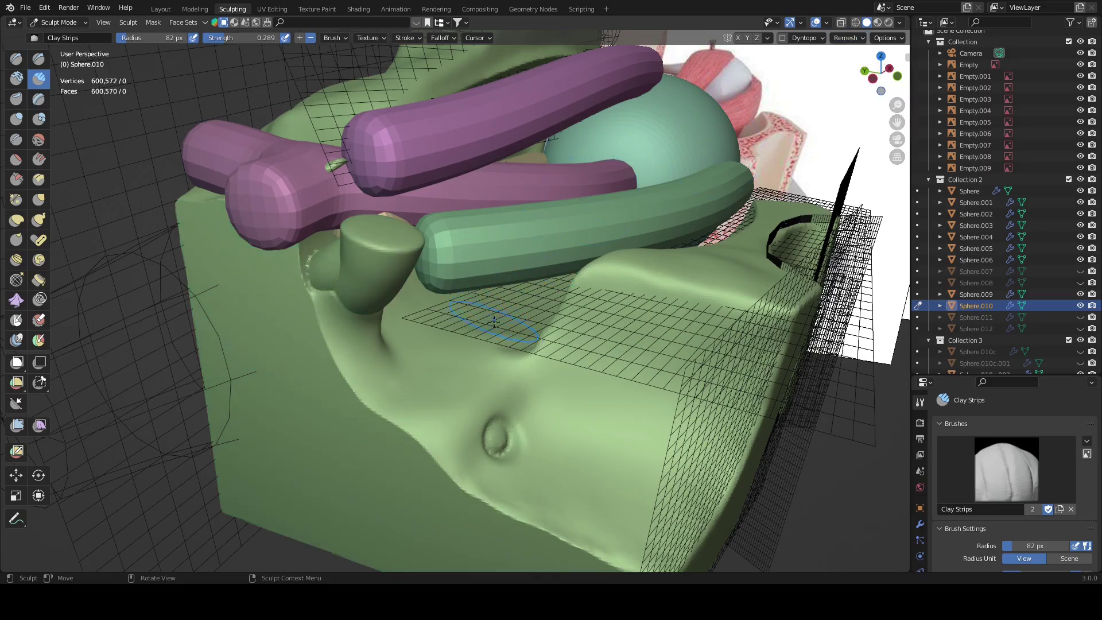
Step: Orbit and zoom to frame the small round dimple on the base's front face
middle_click_drag(494, 321, 133, 271)
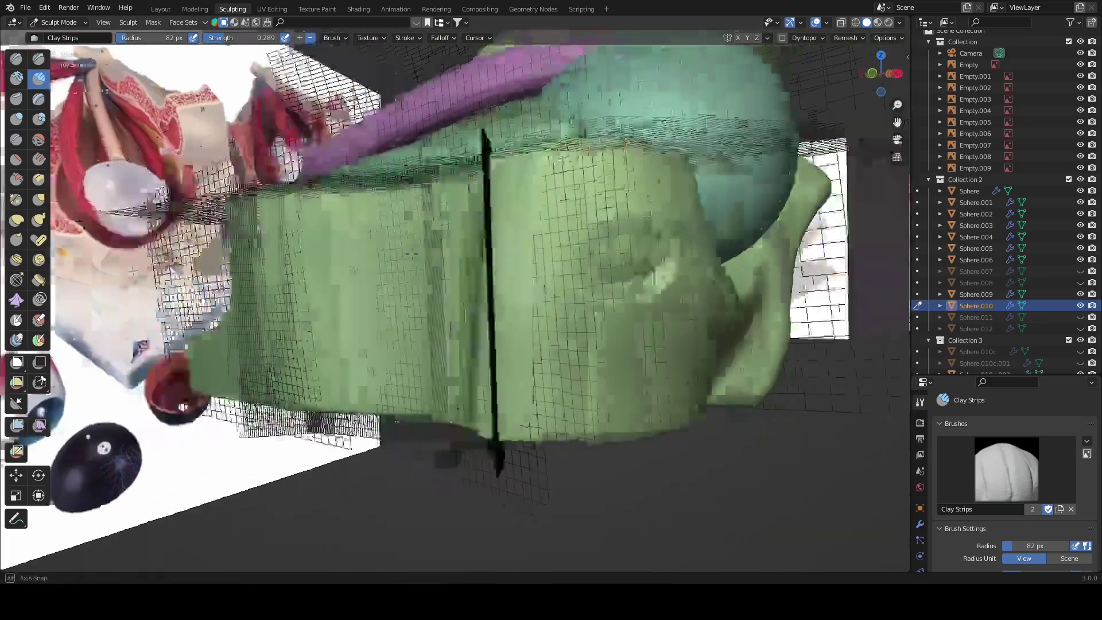
middle_click_drag(133, 271, 513, 317)
scroll(513, 318, "up", 5)
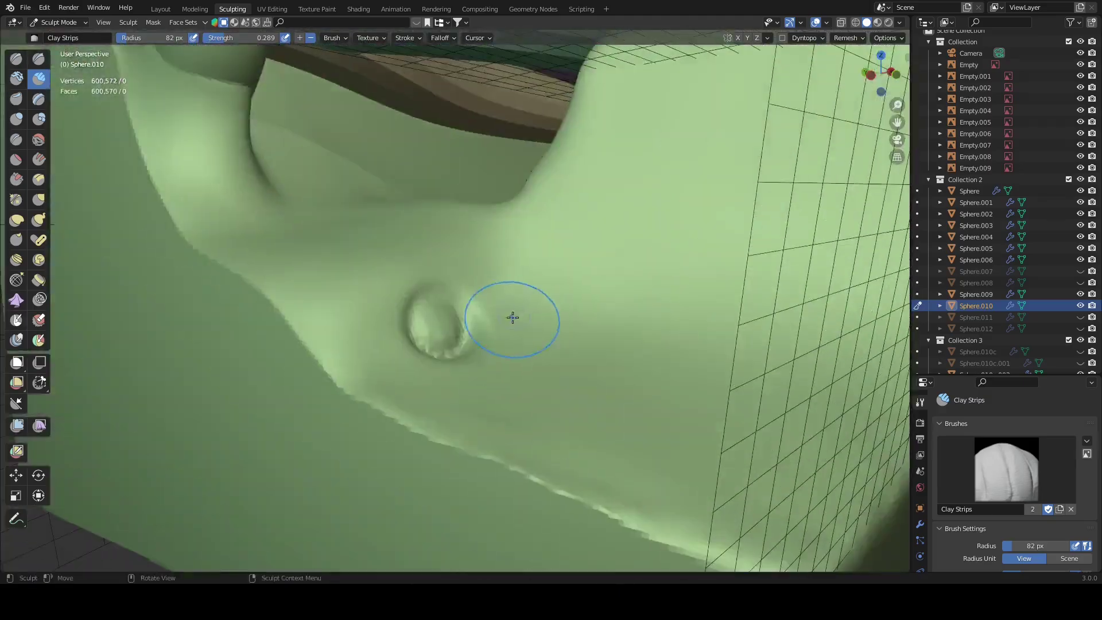
scroll(513, 317, "down", 1)
middle_click_drag(467, 254, 452, 250)
scroll(452, 251, "down", 3)
scroll(452, 251, "up", 4)
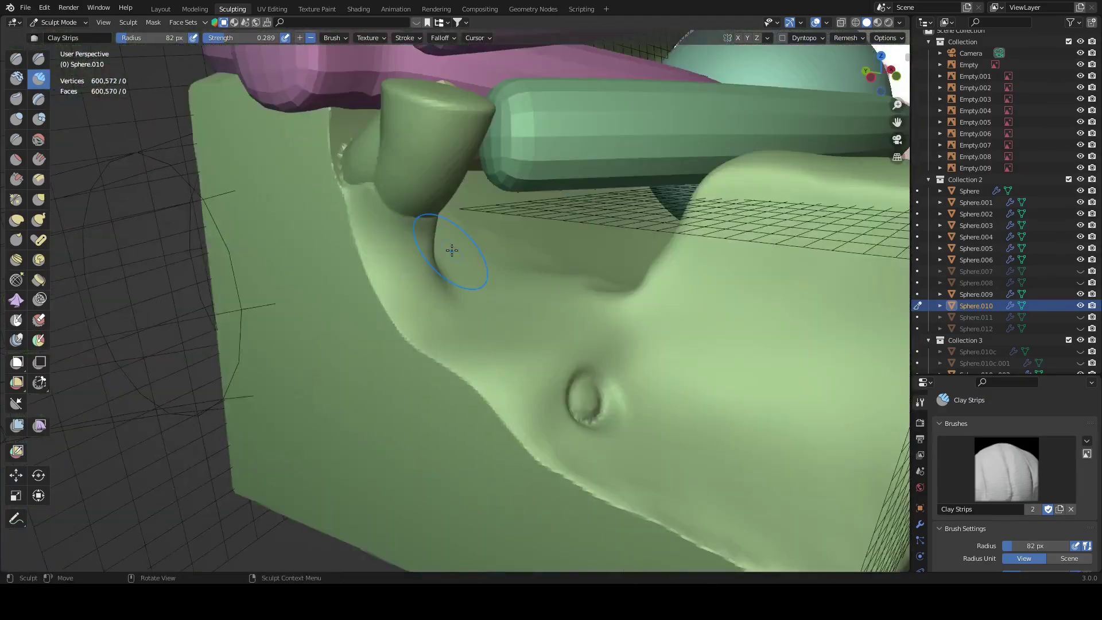
scroll(452, 250, "down", 5)
scroll(536, 271, "up", 6)
scroll(536, 270, "up", 2)
Step: Set up the Draw Sharp brush with 0.204 strength and a 98 px radius
left_click(39, 59)
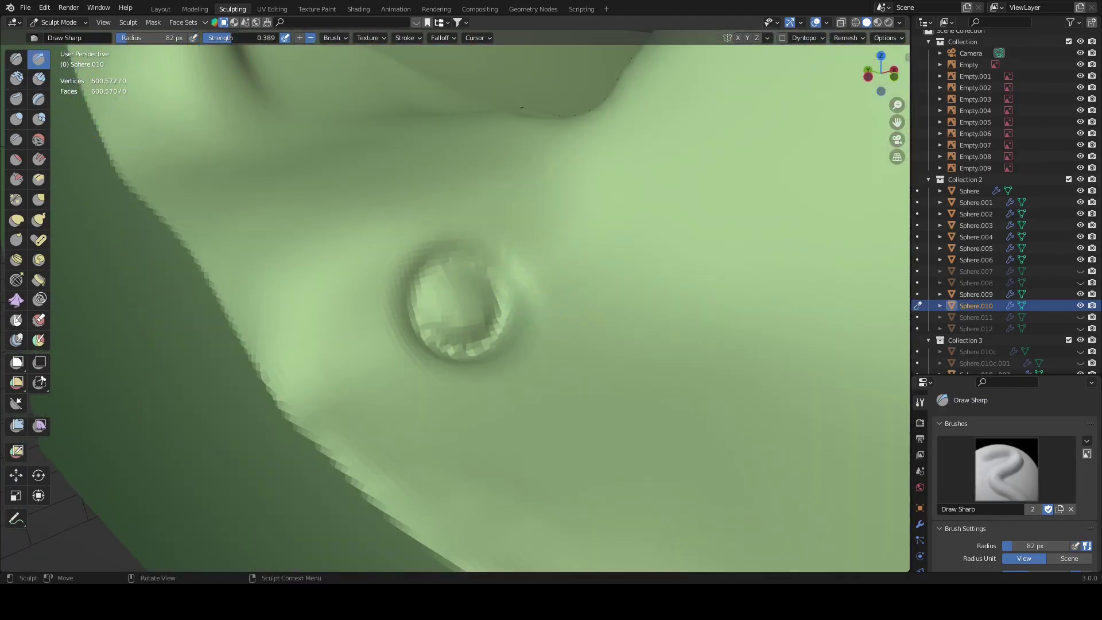
left_click(519, 236)
key("f")
left_click(443, 291)
scroll(447, 311, "up", 3)
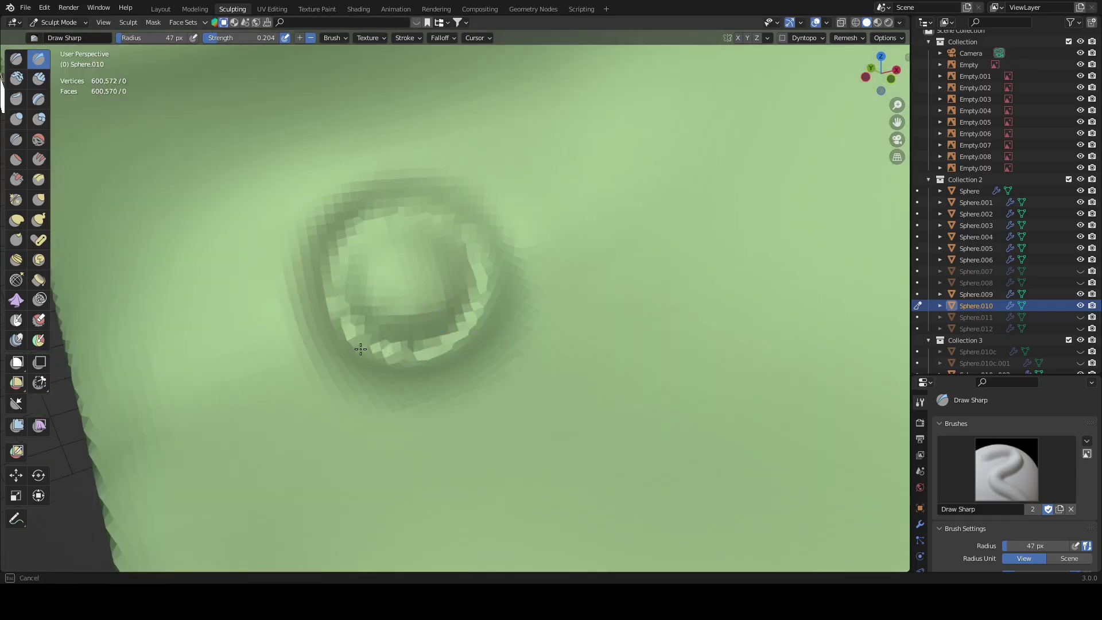
key("f")
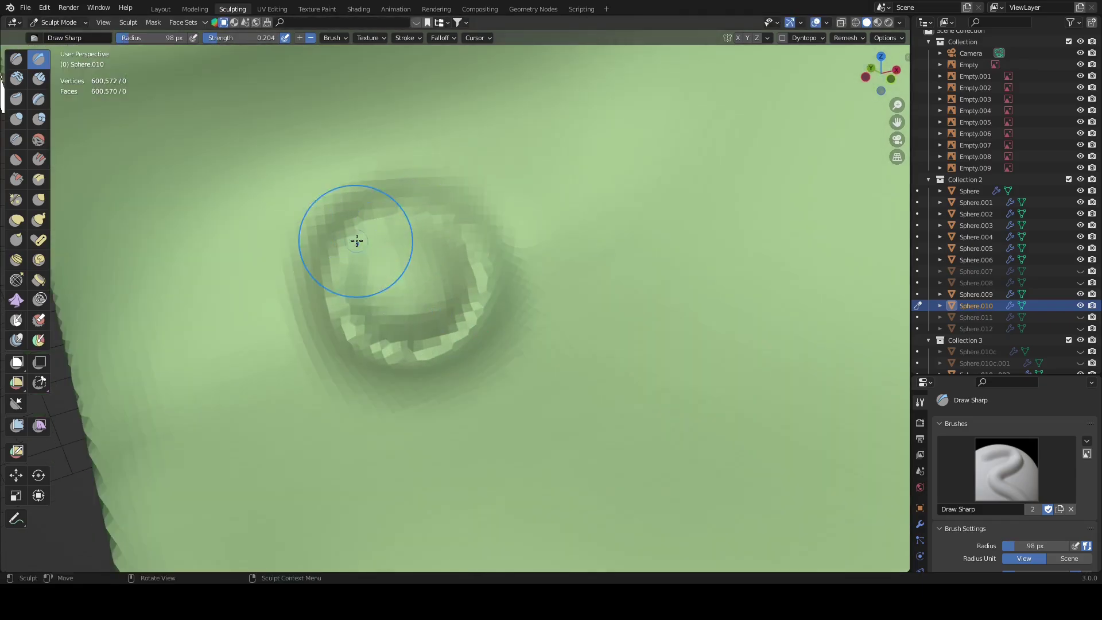
left_click(353, 238)
Step: Sharpen the dimple's rim with Draw Sharp strokes and select the Clay brush
left_click(36, 141)
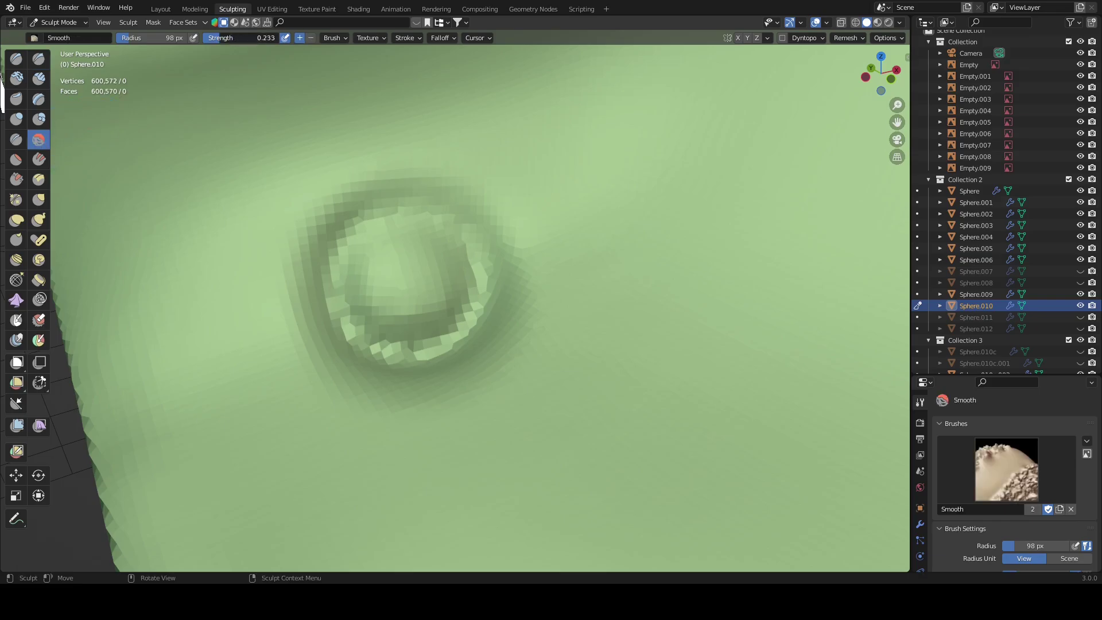
key("ctrl+z")
left_click_drag(323, 275, 365, 343, "ctrl")
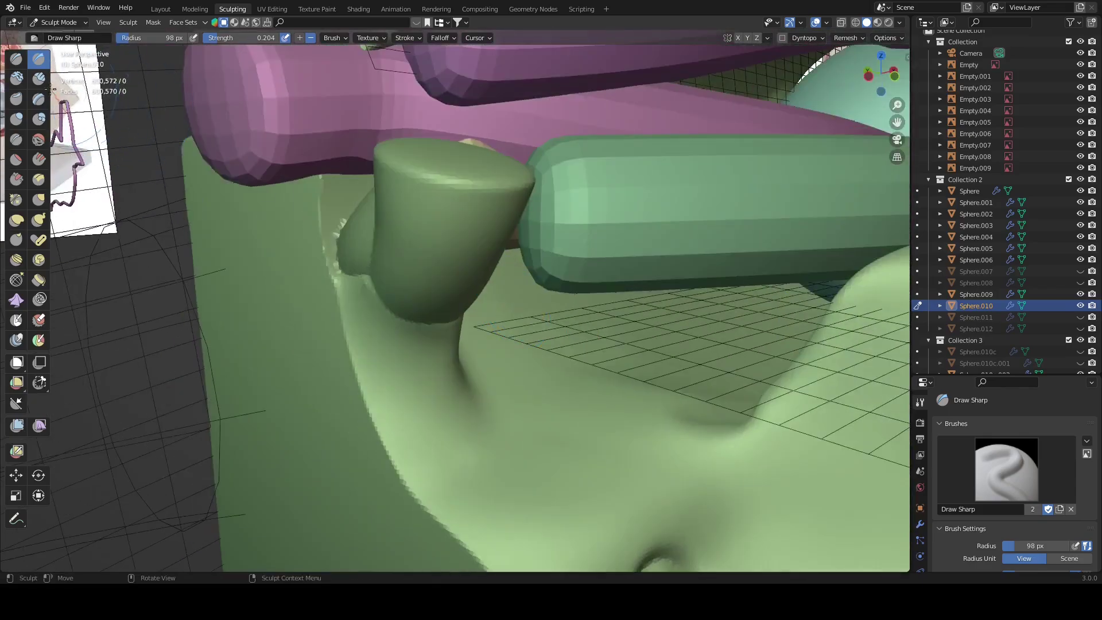
left_click(16, 80)
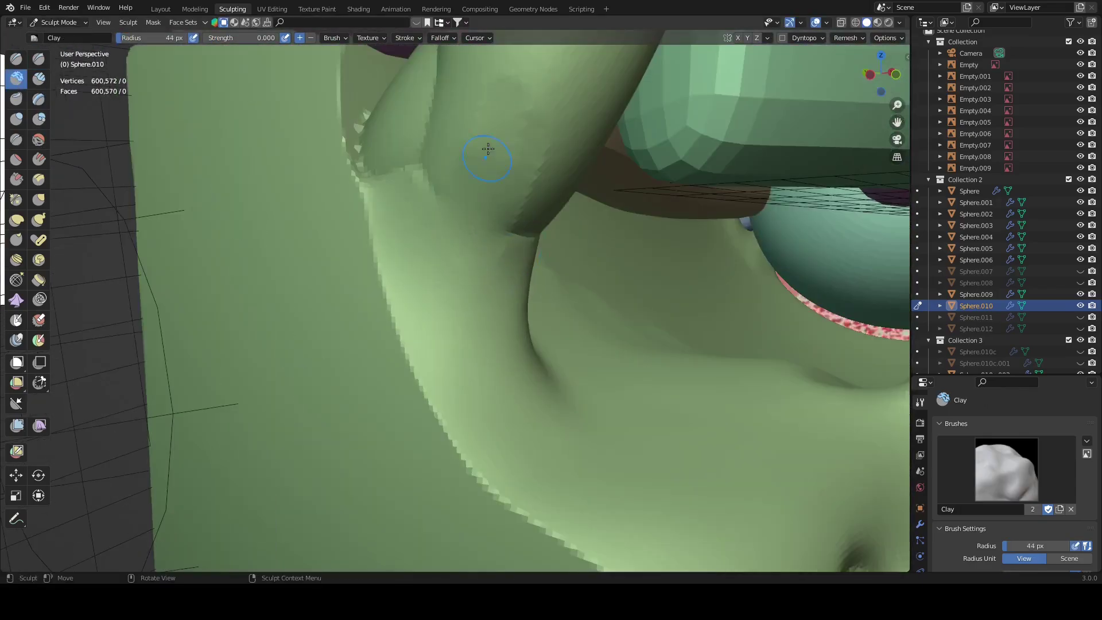
Step: Orbit and zoom to view the cylinder stump with the purple and teal parts
mouse_move(488, 149)
middle_mouse_down()
mouse_move(477, 253)
mouse_move(483, 153)
mouse_move(603, 246)
mouse_move(455, 342)
mouse_move(500, 285)
mouse_move(387, 327)
mouse_move(457, 362)
mouse_move(650, 376)
mouse_move(546, 369)
mouse_move(418, 337)
mouse_move(436, 327)
middle_mouse_up()
scroll(441, 326, "down", 3)
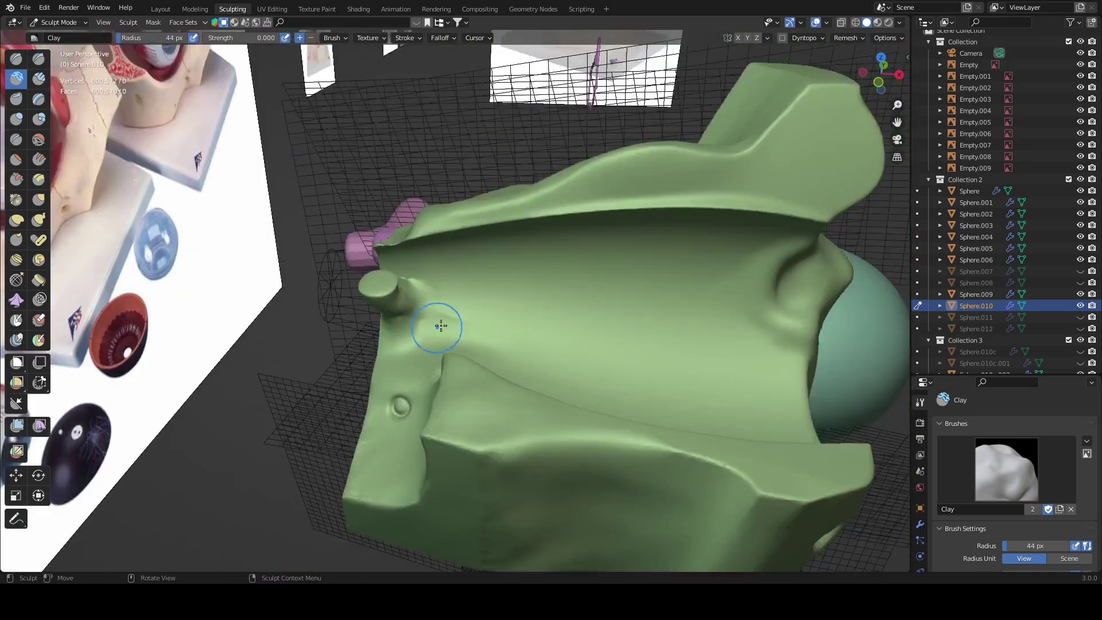
scroll(441, 325, "up", 3)
scroll(322, 304, "down", 1)
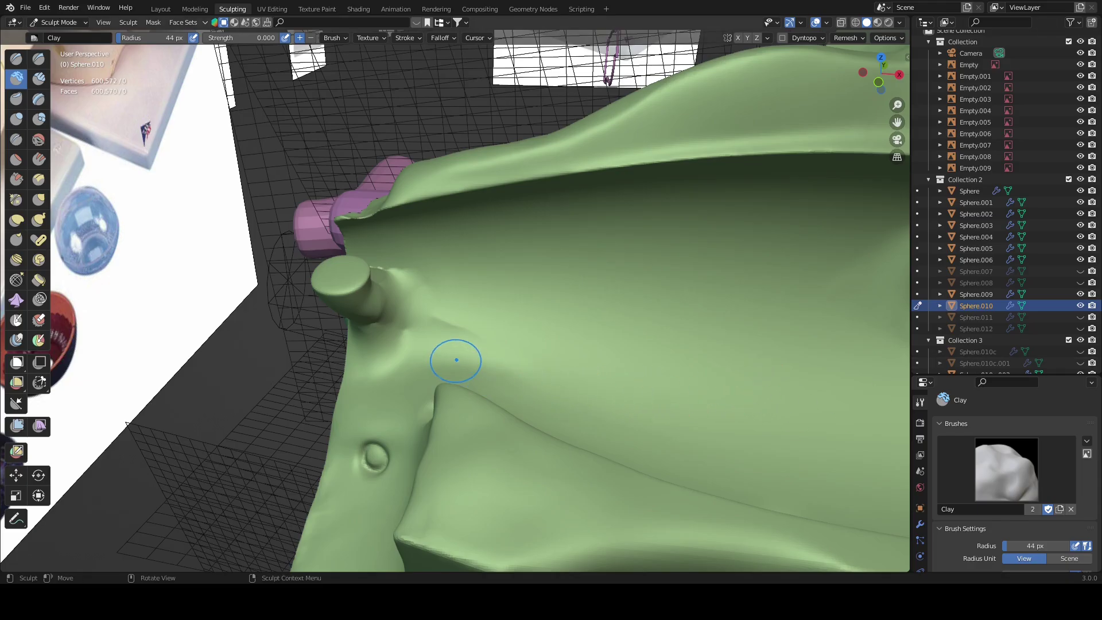
mouse_move(457, 360)
middle_mouse_down()
mouse_move(487, 344)
mouse_move(534, 347)
mouse_move(505, 356)
mouse_move(586, 342)
mouse_move(487, 353)
mouse_move(592, 356)
mouse_move(603, 438)
mouse_move(69, 80)
middle_mouse_up()
Step: Lay Clay Strips strokes around the base of the cylinder stump
left_click(39, 78)
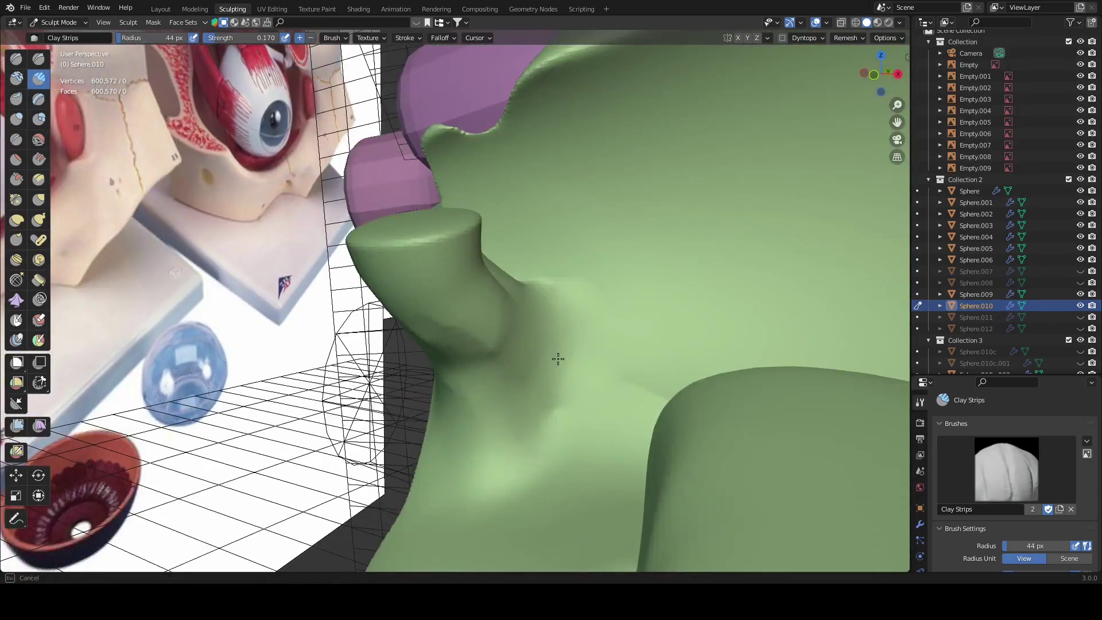
middle_click_drag(569, 411, 515, 284)
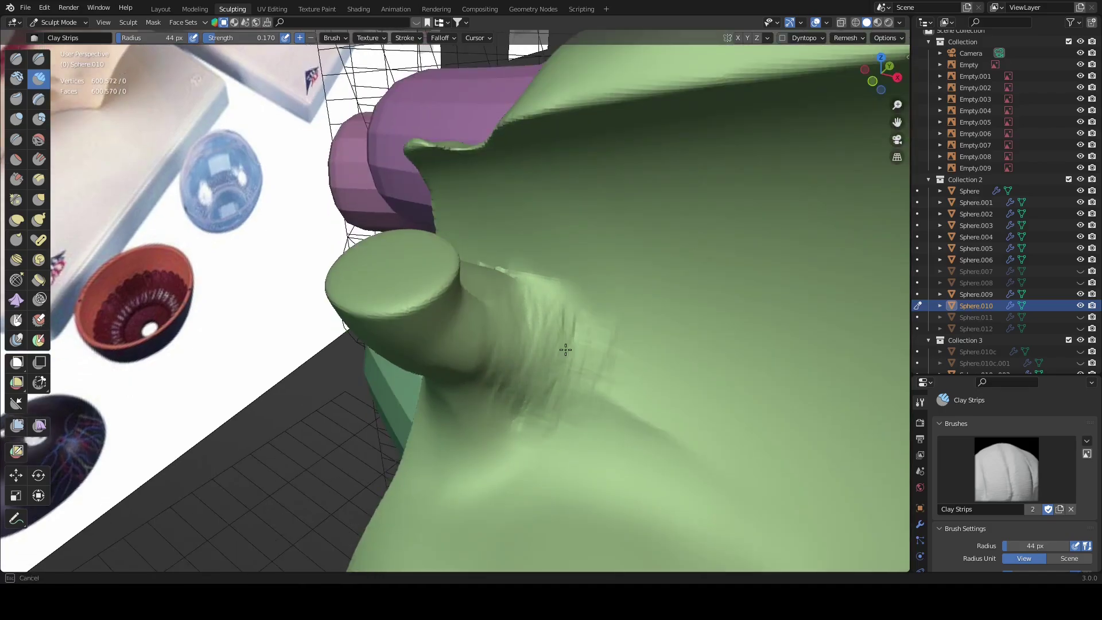
middle_click_drag(537, 386, 548, 304)
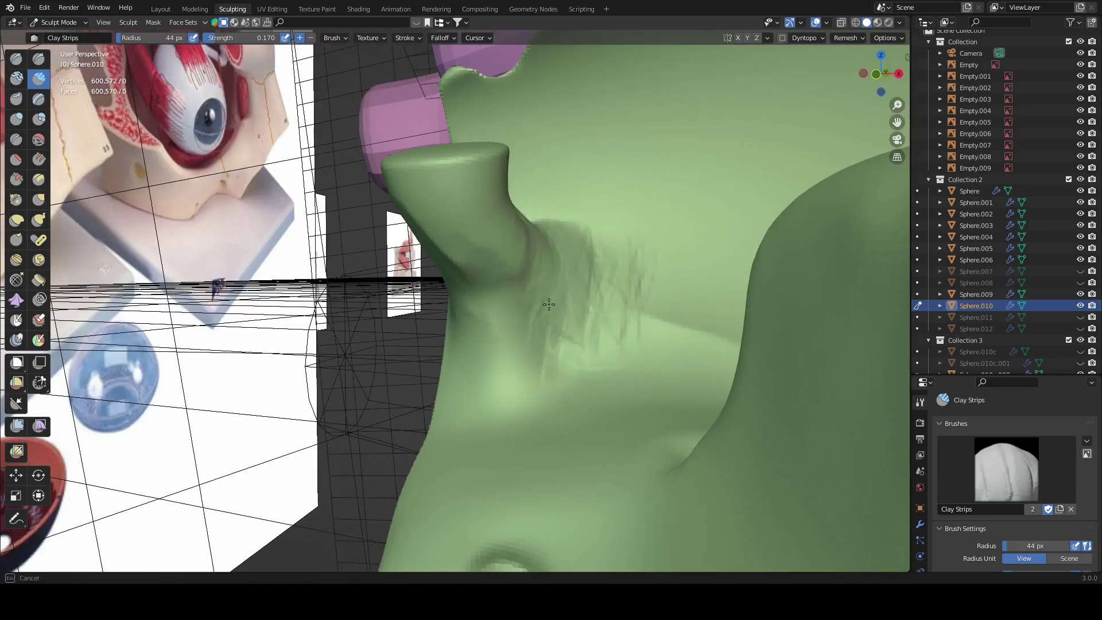
middle_click_drag(646, 290, 571, 401)
left_click_drag(571, 401, 661, 373)
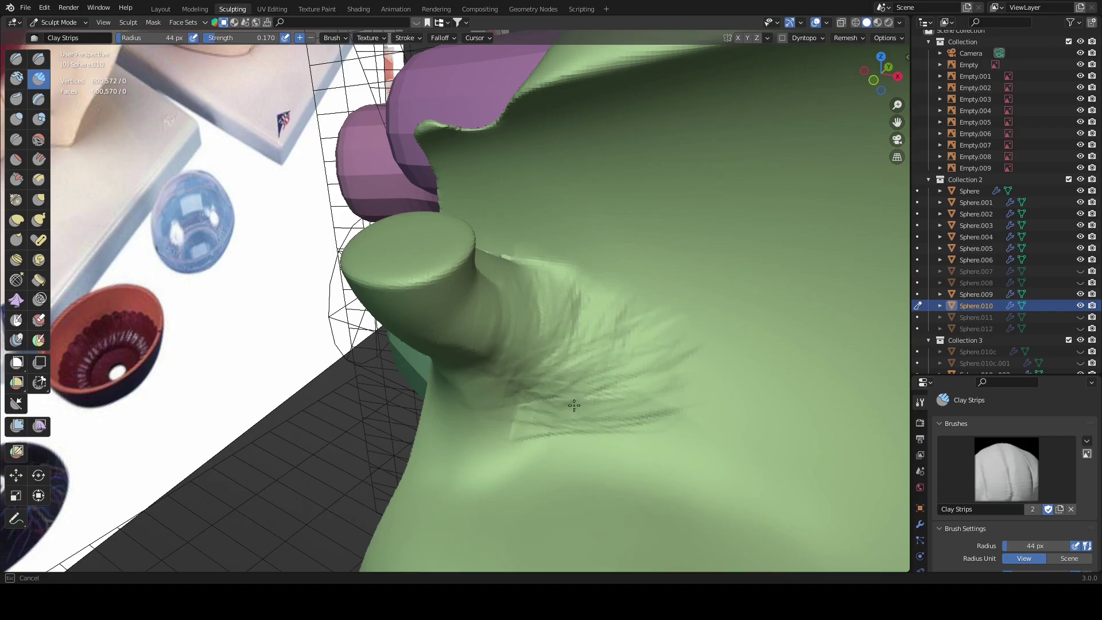
middle_click_drag(661, 373, 573, 318)
mouse_move(603, 270)
middle_mouse_down()
mouse_move(714, 333)
mouse_move(345, 230)
mouse_move(627, 293)
middle_mouse_up()
Step: Check the stump's clay from several angles against the reference images, alternating Clay and Clay Strips
left_click(16, 78)
mouse_move(605, 356)
middle_mouse_down()
mouse_move(554, 327)
mouse_move(500, 347)
mouse_move(514, 362)
middle_mouse_up()
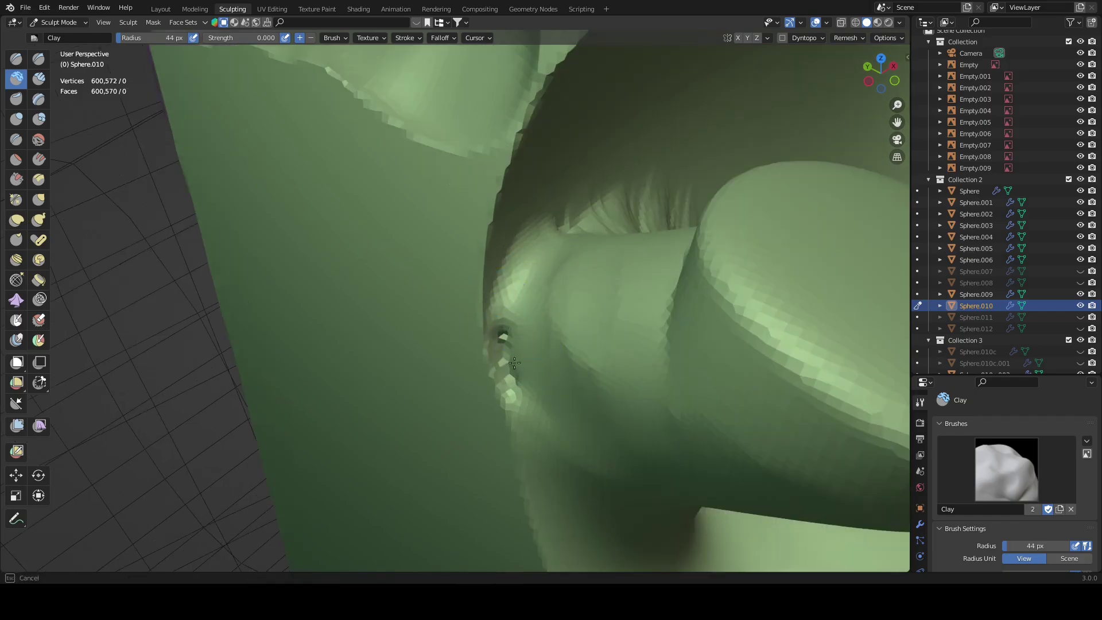
mouse_move(515, 307)
middle_mouse_down()
mouse_move(546, 307)
mouse_move(636, 371)
middle_mouse_up()
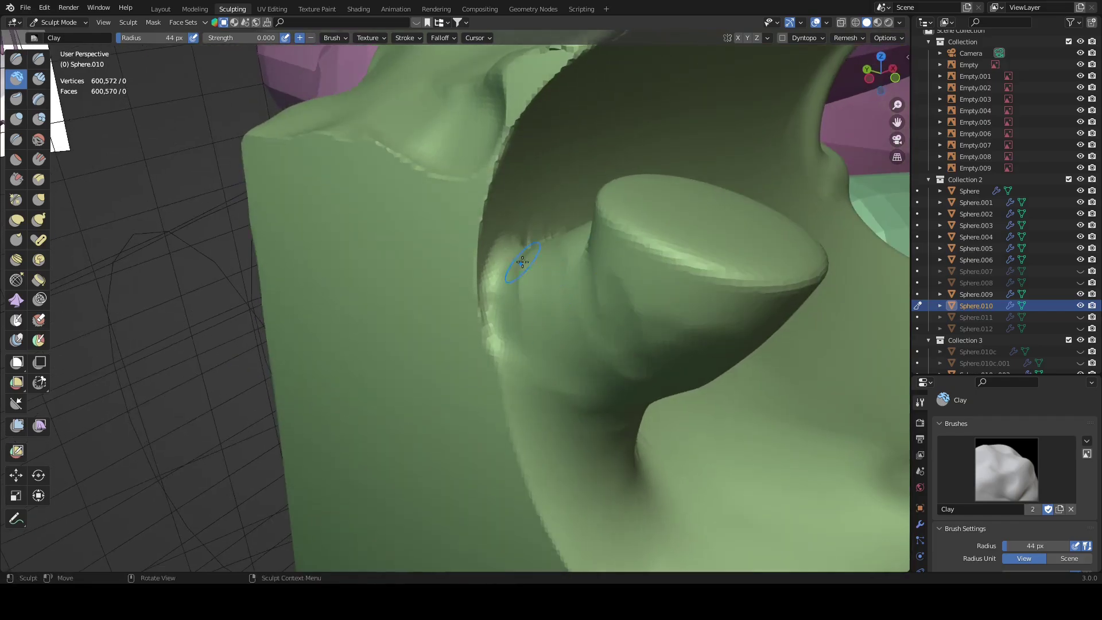
mouse_move(523, 262)
middle_mouse_down()
mouse_move(570, 391)
mouse_move(577, 360)
middle_mouse_up()
mouse_move(503, 348)
middle_mouse_down()
mouse_move(556, 287)
mouse_move(504, 295)
mouse_move(565, 283)
mouse_move(580, 266)
mouse_move(487, 299)
mouse_move(527, 376)
mouse_move(559, 398)
mouse_move(510, 350)
mouse_move(558, 421)
mouse_move(509, 313)
mouse_move(542, 343)
middle_mouse_up()
key("c")
middle_click_drag(515, 287, 381, 282)
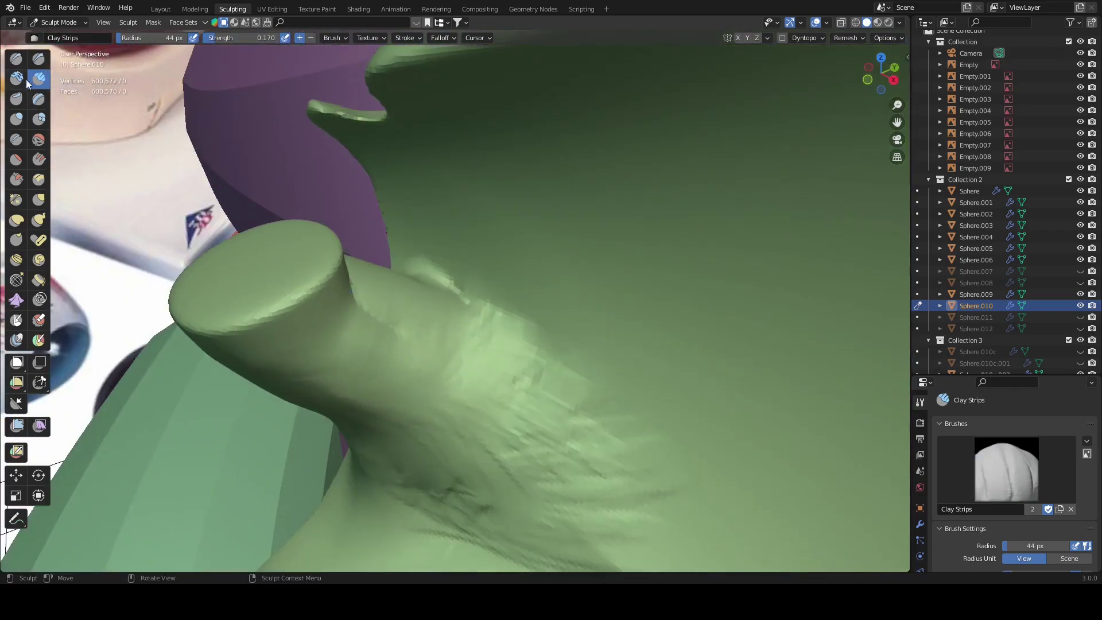
mouse_move(27, 84)
middle_mouse_down()
mouse_move(345, 381)
mouse_move(492, 307)
mouse_move(517, 327)
mouse_move(500, 353)
middle_mouse_up()
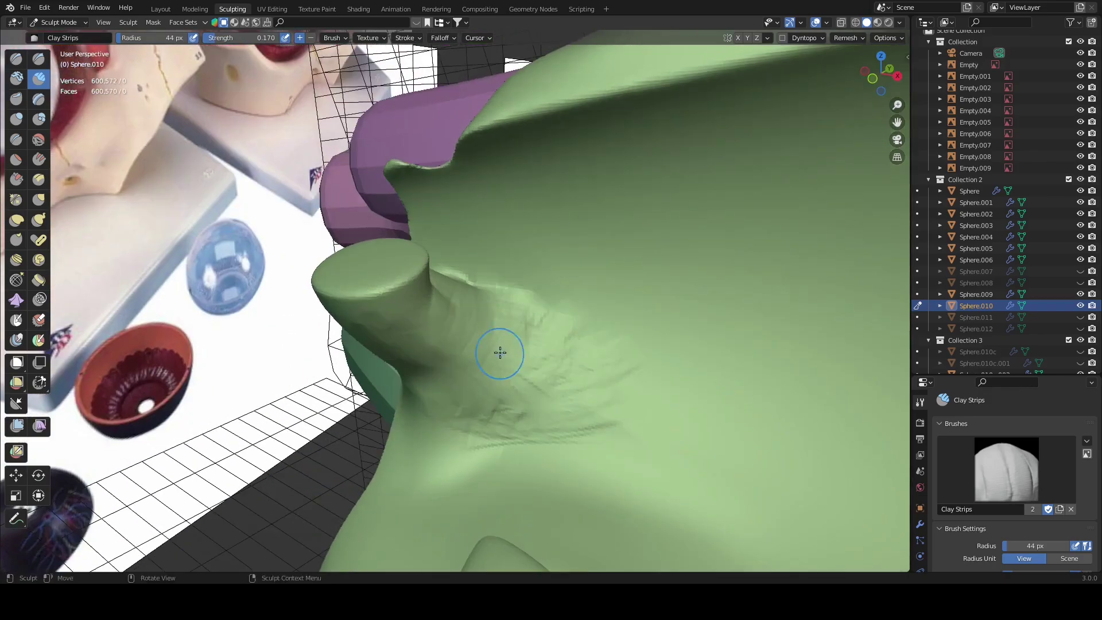
mouse_move(567, 324)
middle_mouse_down()
mouse_move(539, 322)
mouse_move(551, 316)
mouse_move(509, 333)
middle_mouse_up()
Step: Smooth the striated clay around the stump with a 108 px Smooth brush and check remesh settings
key("shift+s")
key("f")
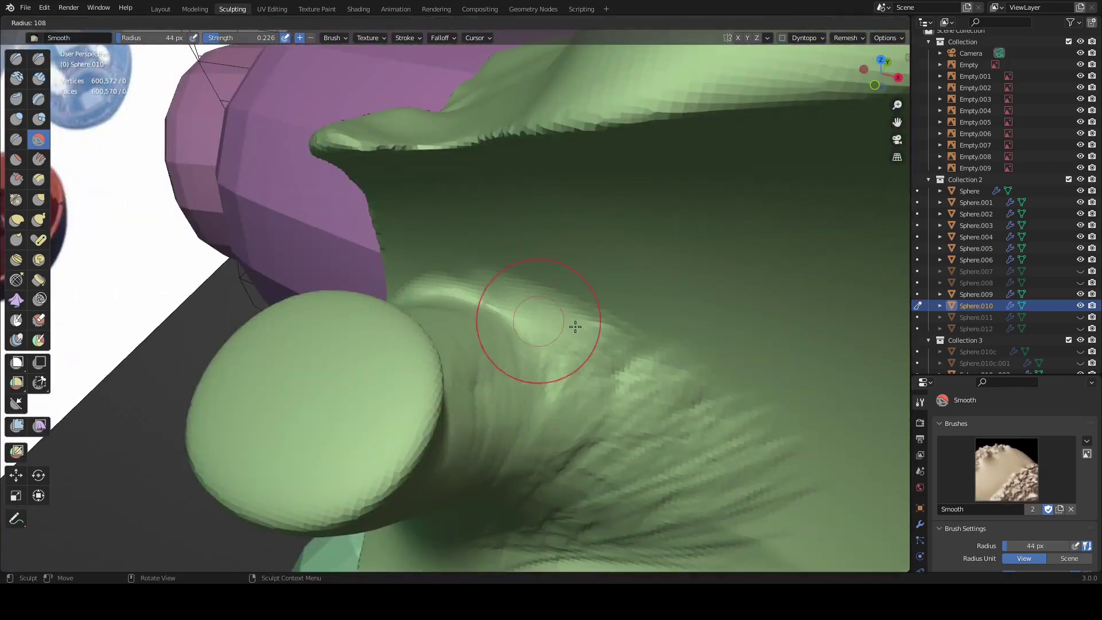
left_click_drag(552, 322, 468, 294)
mouse_move(468, 295)
middle_mouse_down()
mouse_move(600, 362)
mouse_move(635, 327)
mouse_move(529, 180)
middle_mouse_up()
scroll(500, 271, "down", 2)
mouse_move(477, 239)
middle_mouse_down()
mouse_move(512, 305)
mouse_move(510, 337)
middle_mouse_up()
left_click(845, 38)
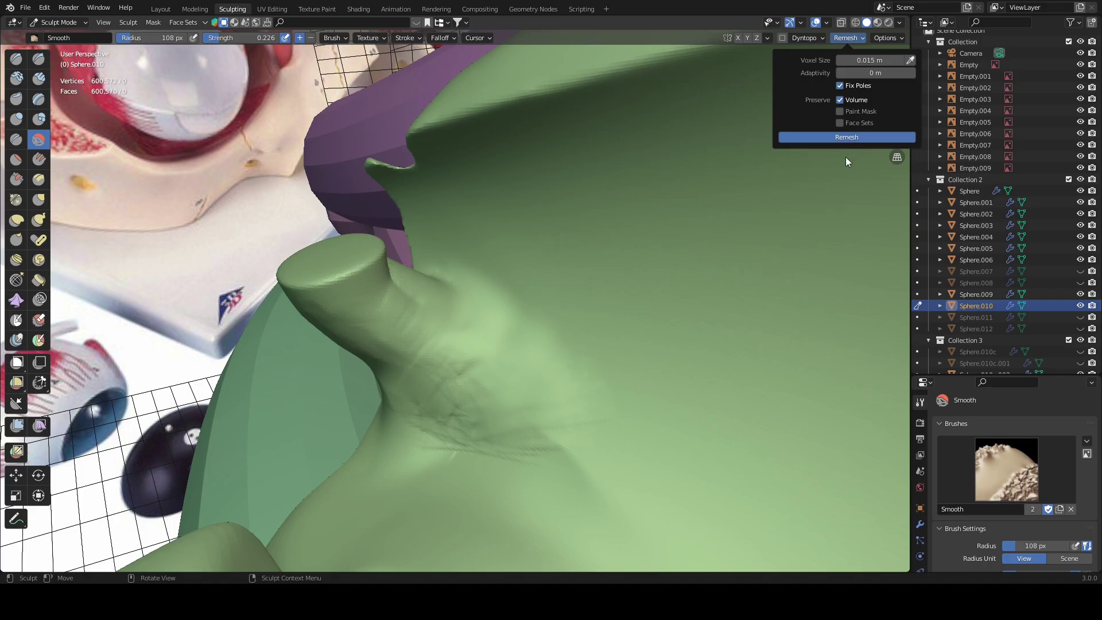
mouse_move(447, 244)
middle_mouse_down()
mouse_move(448, 270)
mouse_move(546, 316)
mouse_move(585, 303)
middle_mouse_up()
Step: Add 44 px Clay Strips strokes beside the cylinder stump
key("c")
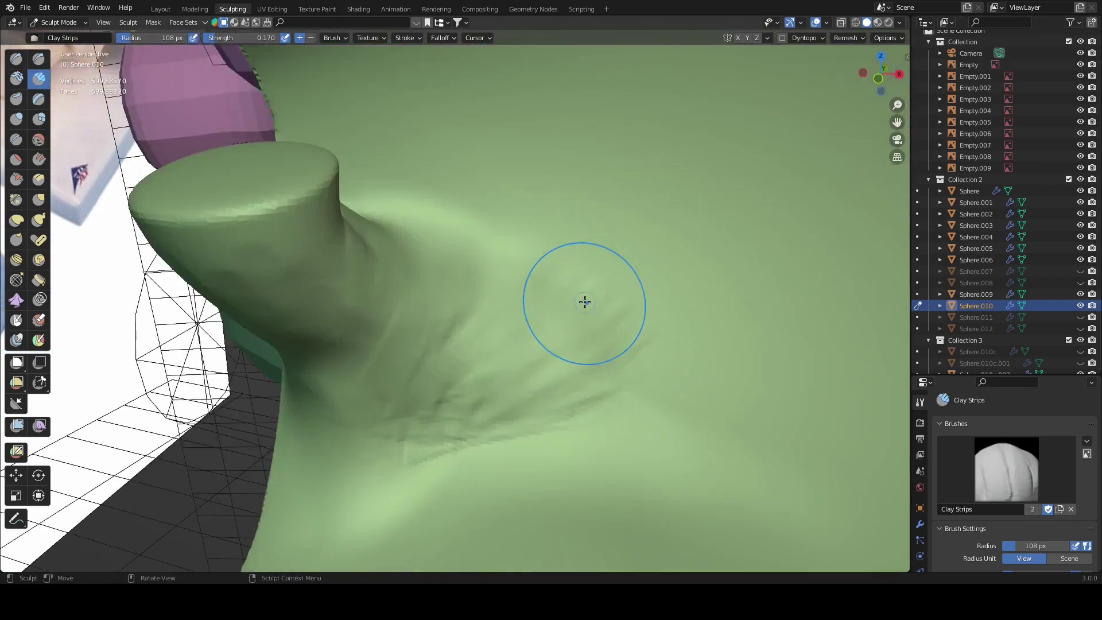
key("f")
mouse_move(468, 296)
middle_mouse_down()
mouse_move(456, 361)
mouse_move(485, 360)
middle_mouse_up()
left_click_drag(485, 359, 427, 295)
mouse_move(427, 295)
middle_mouse_down()
mouse_move(480, 288)
mouse_move(536, 328)
mouse_move(531, 360)
mouse_move(570, 375)
mouse_move(525, 366)
middle_mouse_up()
scroll(480, 288, "down", 3)
scroll(505, 310, "down", 4)
scroll(532, 360, "up", 3)
scroll(537, 359, "down", 2)
scroll(570, 374, "up", 6)
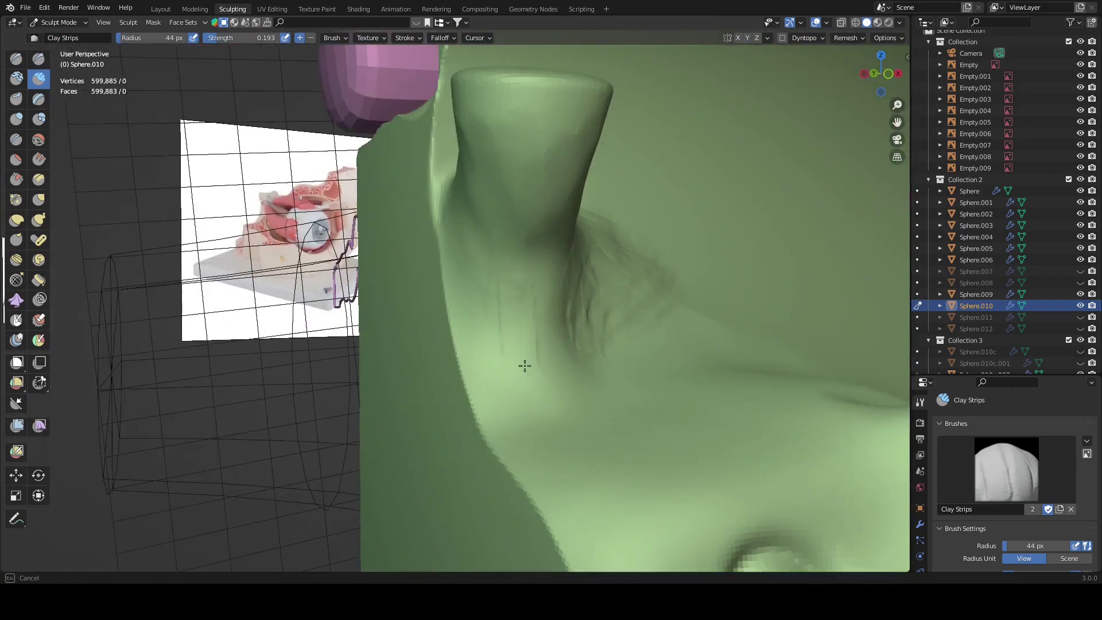
Step: Orbit around the green base to inspect the clay strips from several sides
mouse_move(494, 306)
middle_mouse_down()
mouse_move(507, 315)
mouse_move(494, 276)
mouse_move(453, 239)
mouse_move(464, 180)
middle_mouse_up()
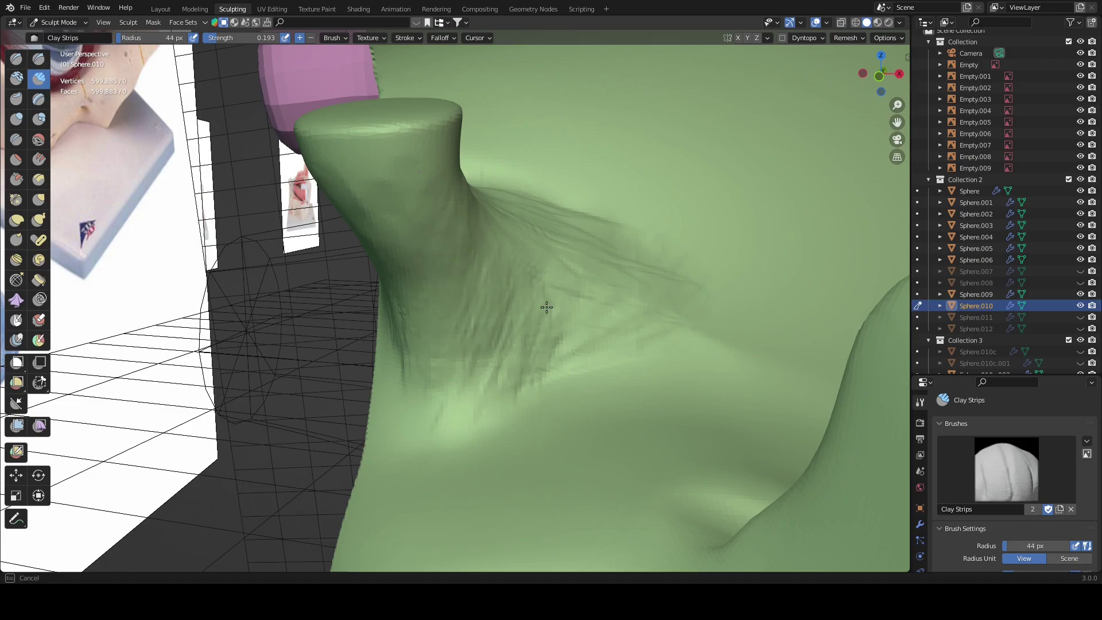
middle_click_drag(547, 307, 445, 342)
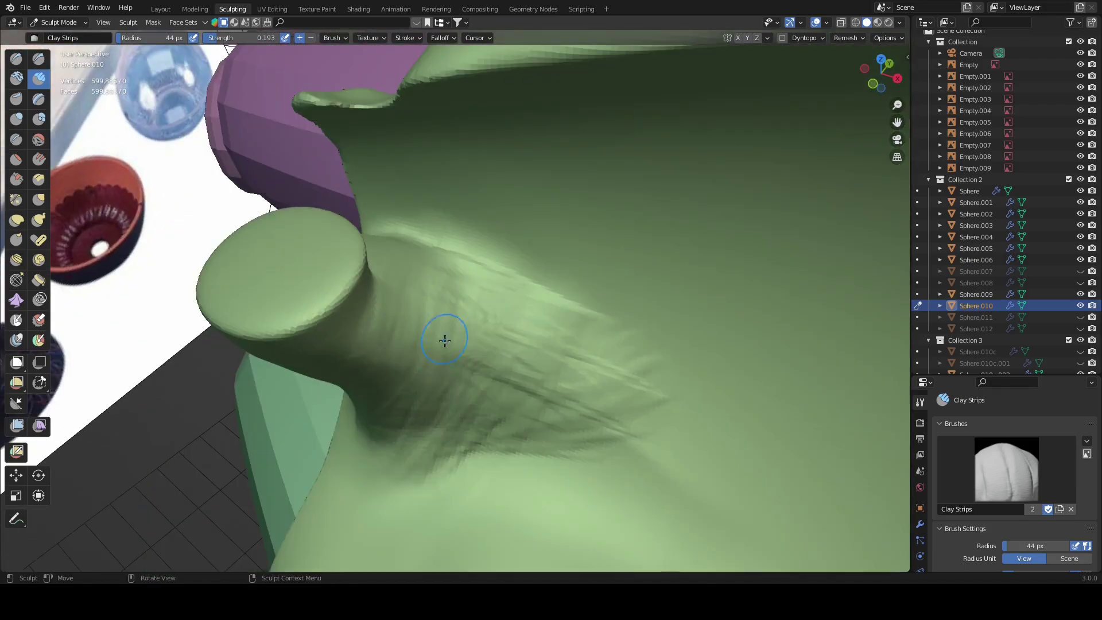
middle_click_drag(573, 389, 575, 336)
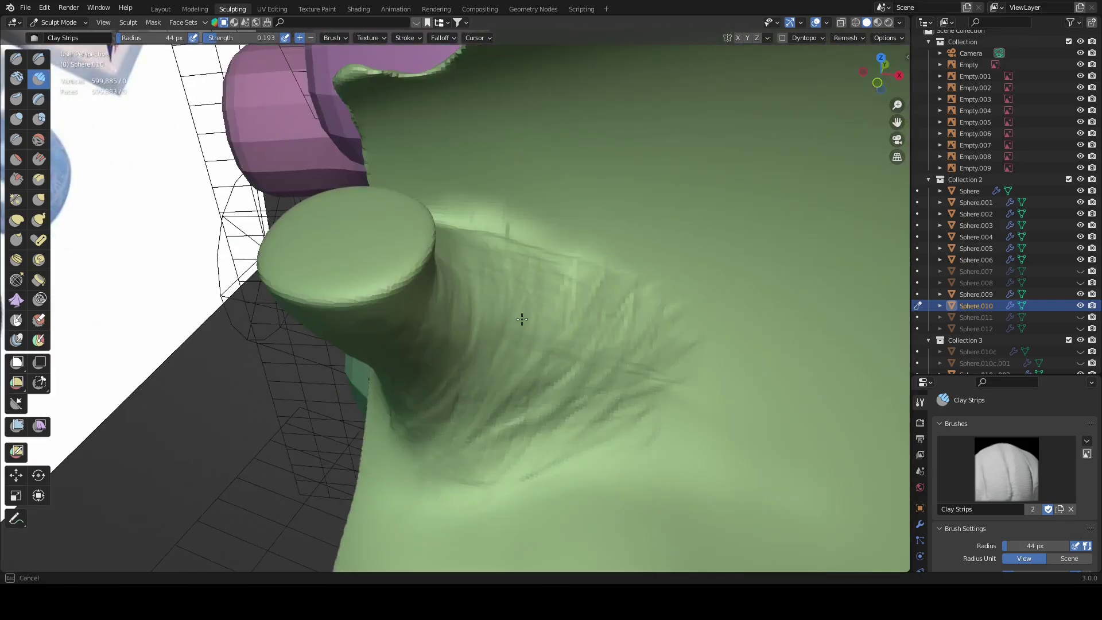
middle_click_drag(532, 342, 591, 316)
mouse_move(532, 376)
middle_mouse_down()
mouse_move(667, 301)
mouse_move(646, 272)
mouse_move(600, 315)
mouse_move(586, 295)
middle_mouse_up()
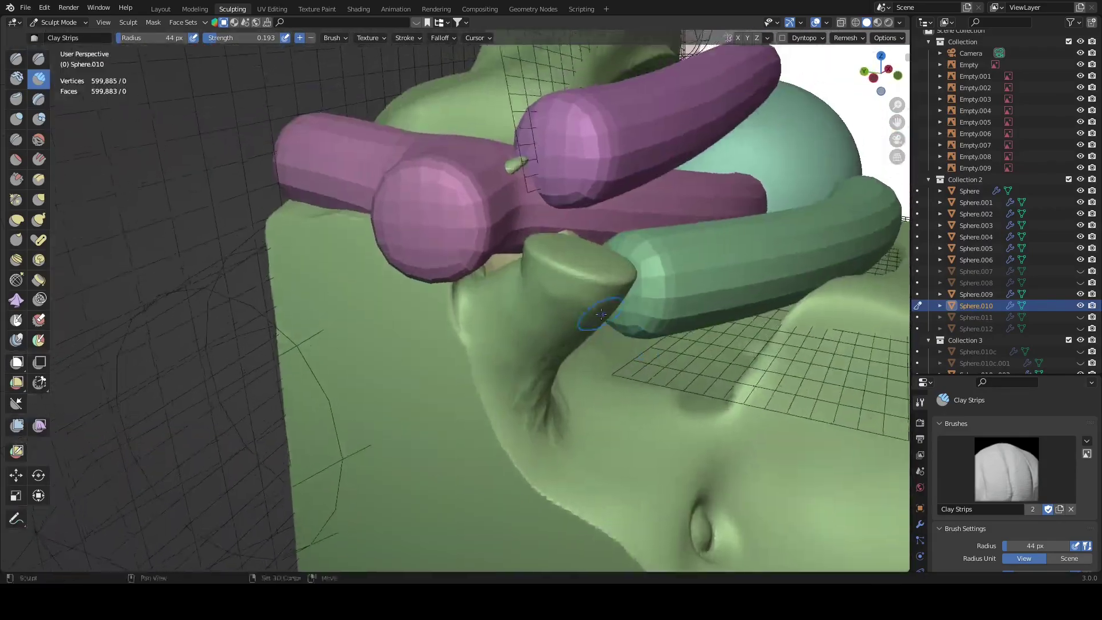
scroll(586, 295, "up", 3)
middle_click_drag(403, 166, 642, 276)
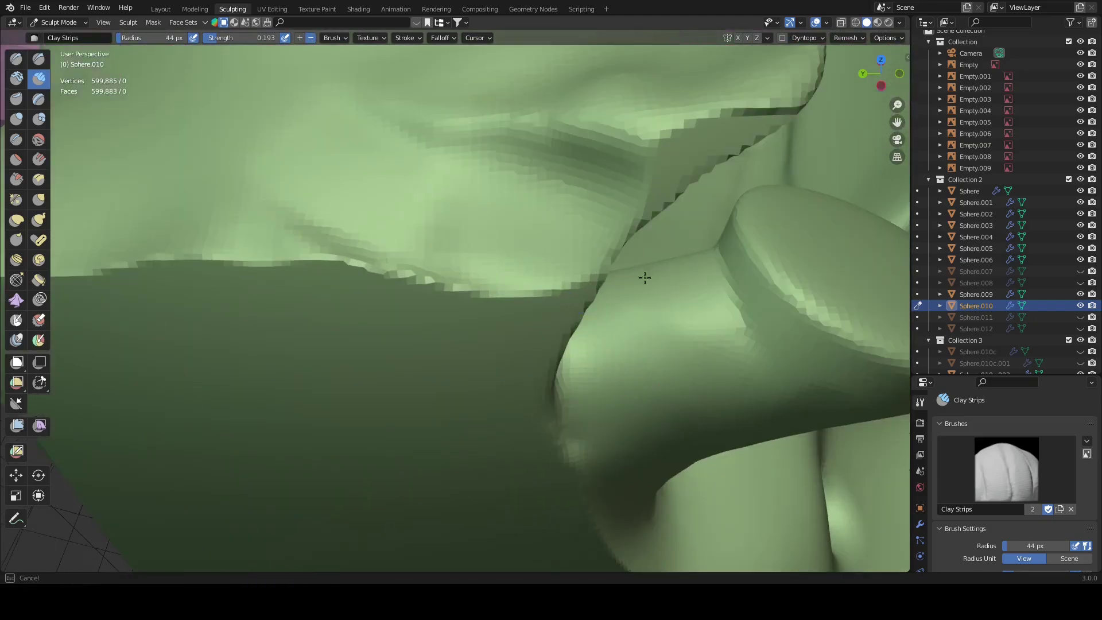
mouse_move(697, 364)
middle_mouse_down()
mouse_move(571, 285)
mouse_move(518, 410)
middle_mouse_up()
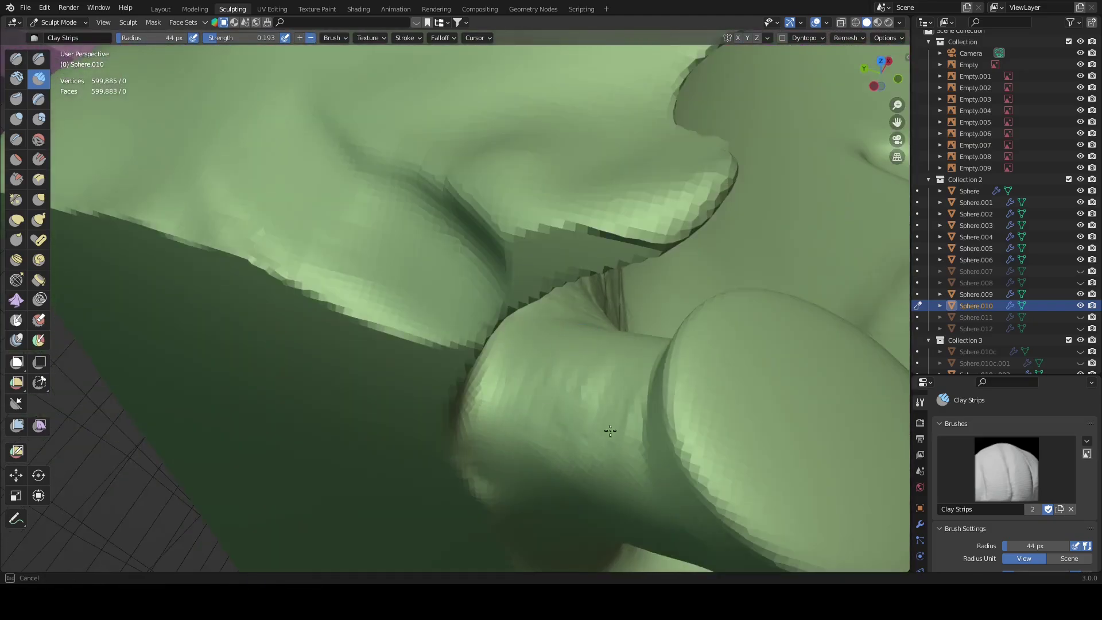
mouse_move(611, 430)
middle_mouse_down()
mouse_move(541, 383)
mouse_move(522, 405)
mouse_move(580, 430)
middle_mouse_up()
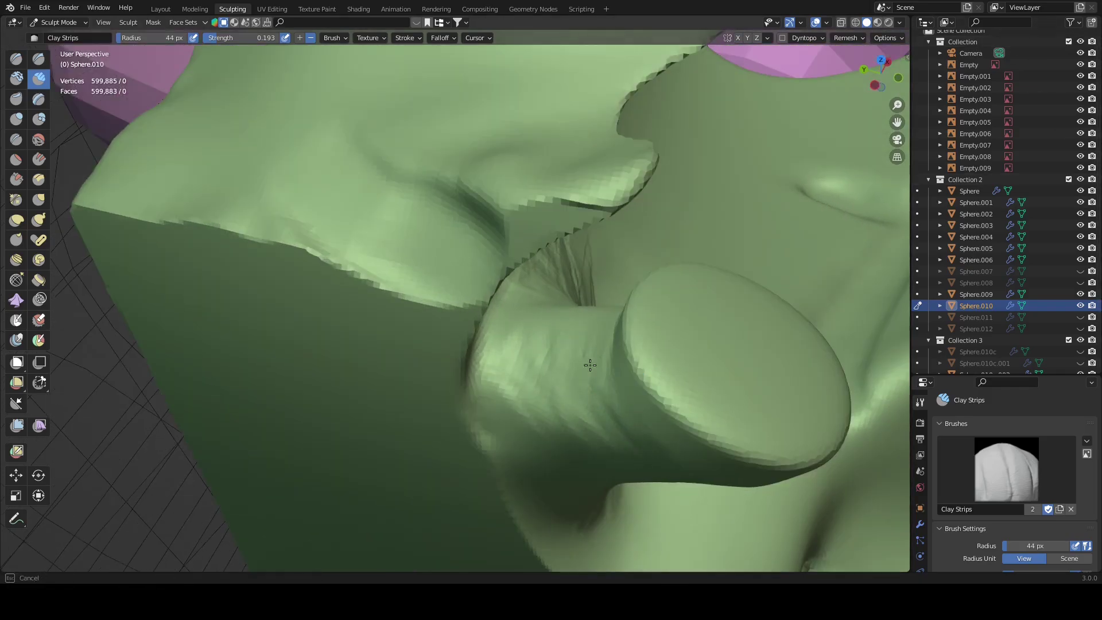
Step: Look at the knob from below and up close, then lay more clay strokes beside it
mouse_move(590, 366)
middle_mouse_down()
mouse_move(578, 438)
mouse_move(479, 352)
mouse_move(467, 317)
mouse_move(383, 339)
mouse_move(292, 35)
middle_mouse_up()
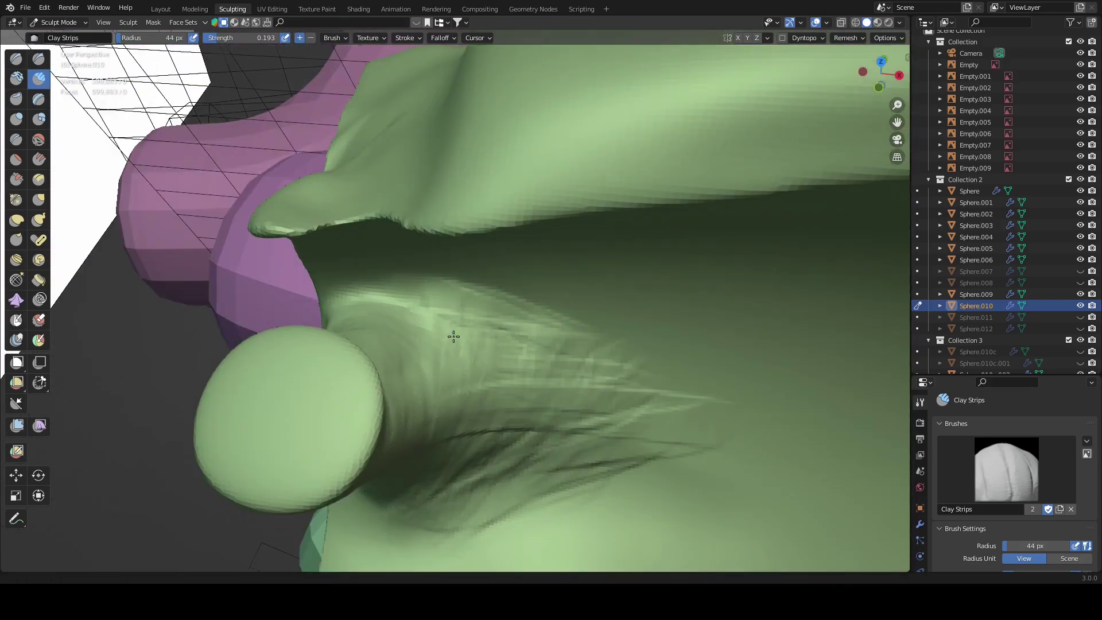
mouse_move(453, 336)
middle_mouse_down()
mouse_move(313, 365)
mouse_move(396, 290)
middle_mouse_up()
mouse_move(446, 349)
middle_mouse_down()
mouse_move(541, 320)
mouse_move(443, 303)
mouse_move(525, 281)
middle_mouse_up()
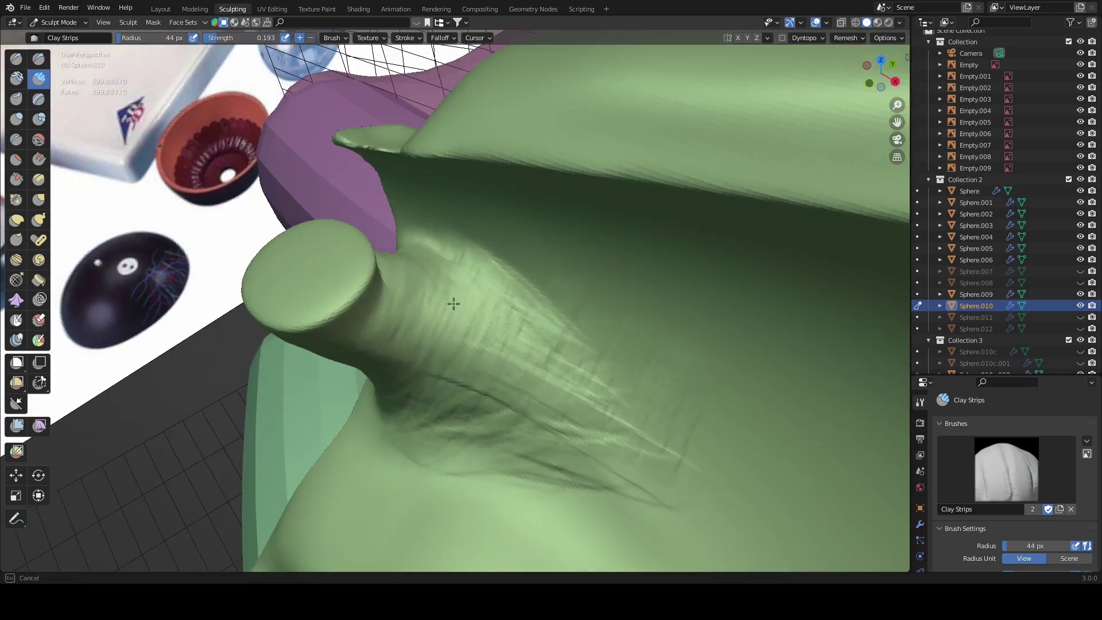
mouse_move(574, 476)
middle_mouse_down()
mouse_move(413, 226)
mouse_move(450, 236)
middle_mouse_up()
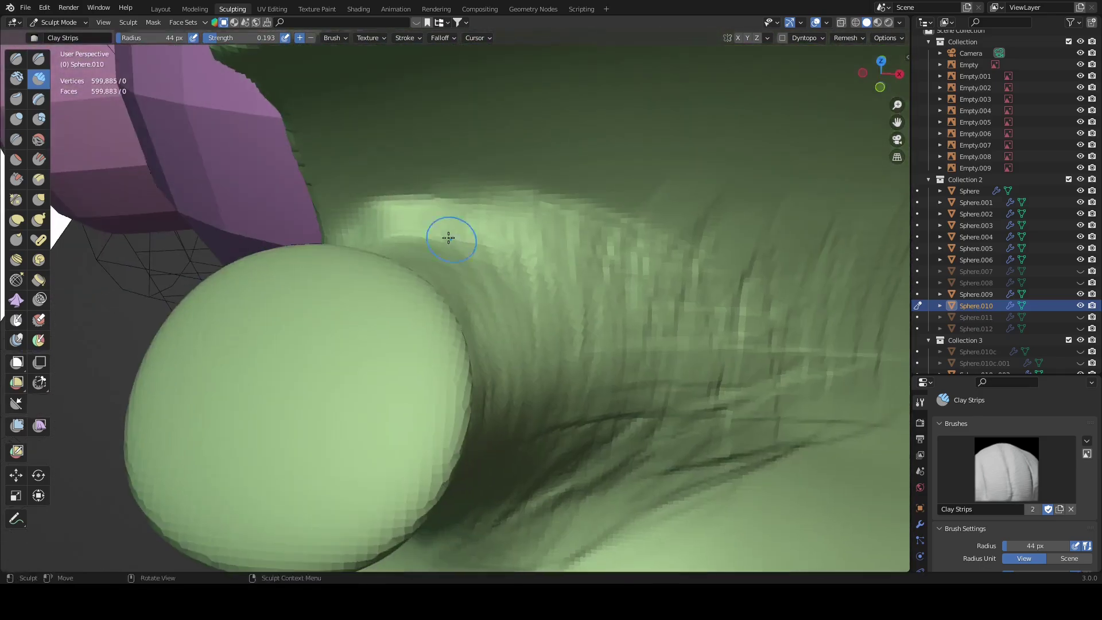
mouse_move(525, 207)
middle_mouse_down()
mouse_move(426, 229)
mouse_move(492, 276)
mouse_move(438, 286)
mouse_move(438, 221)
mouse_move(431, 248)
mouse_move(502, 291)
middle_mouse_up()
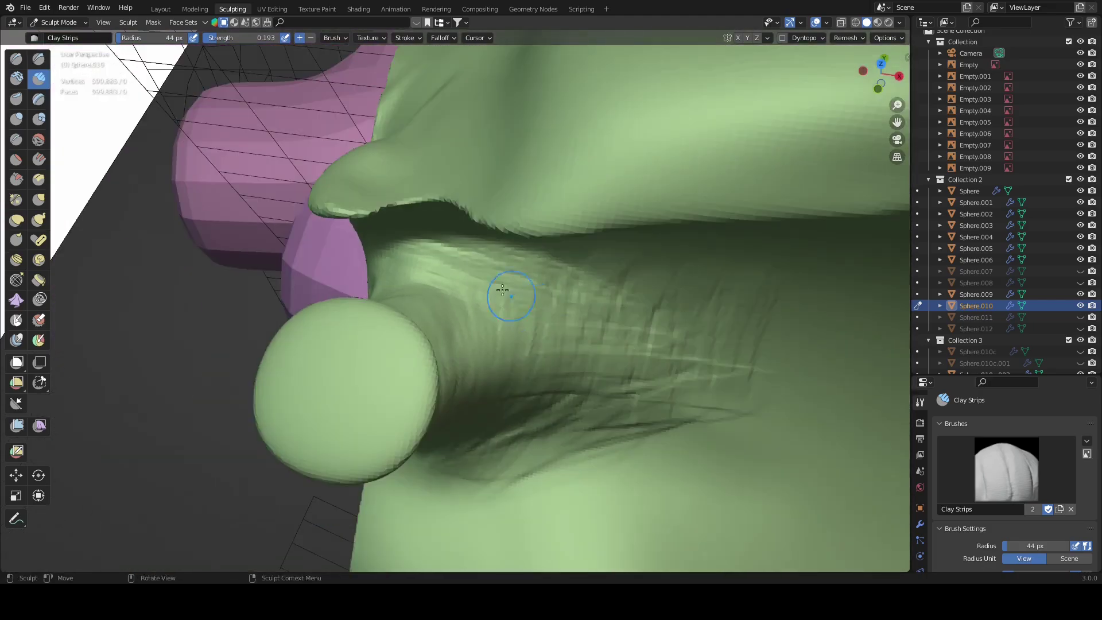
middle_click_drag(418, 280, 551, 329)
middle_click_drag(405, 240, 494, 235)
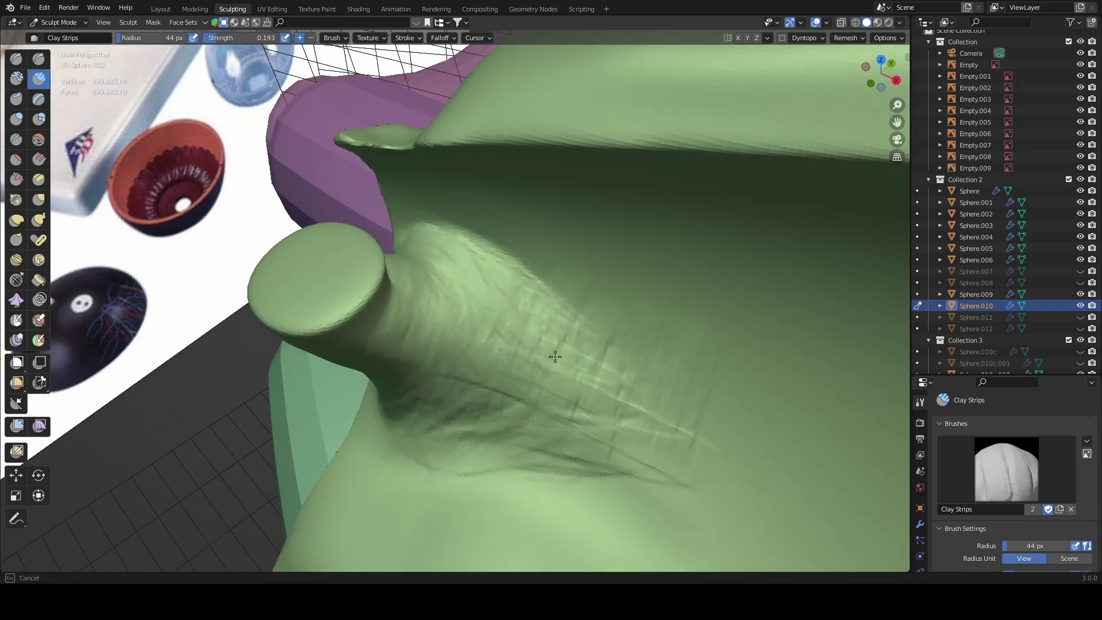
left_click_drag(482, 229, 689, 402)
mouse_move(660, 402)
middle_mouse_down()
mouse_move(664, 337)
mouse_move(590, 352)
mouse_move(573, 382)
mouse_move(529, 344)
mouse_move(353, 77)
middle_mouse_up()
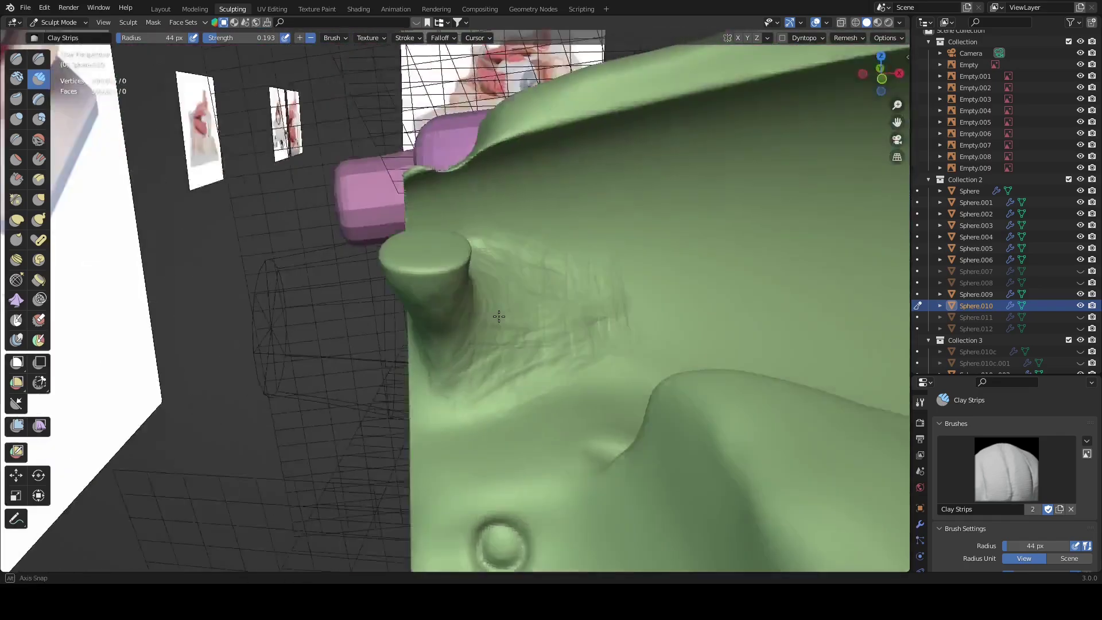
Step: Raise Clay Strips strength to 0.437 and add stronger strokes along the knob's side
middle_click_drag(524, 200, 266, 47)
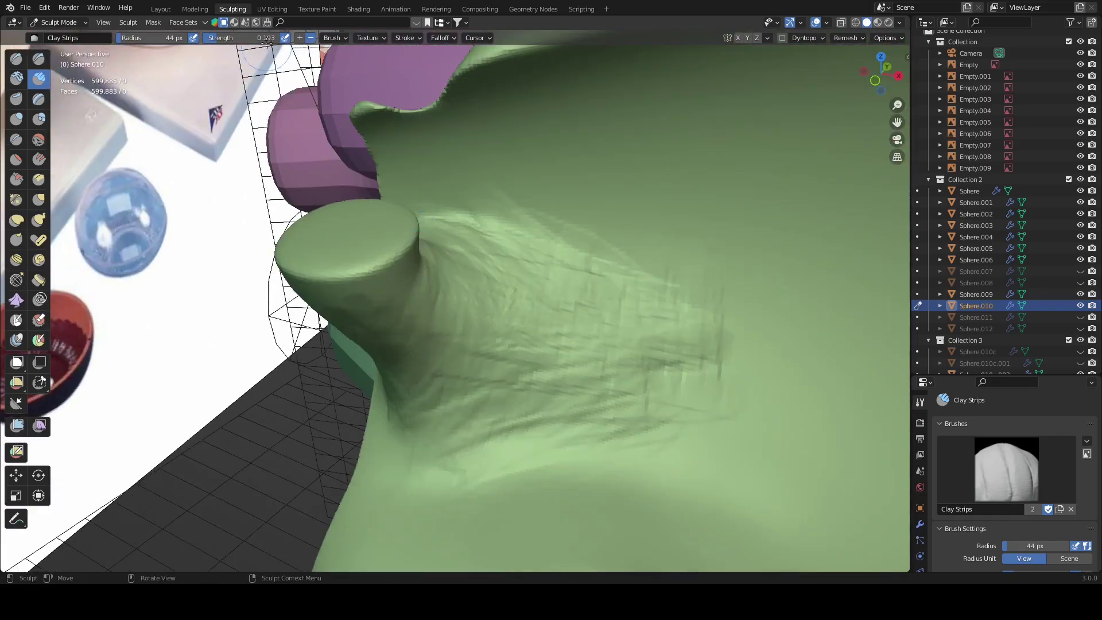
left_click_drag(217, 36, 247, 36)
middle_click_drag(246, 115, 423, 319)
mouse_move(423, 319)
left_mouse_down()
mouse_move(505, 373)
mouse_move(595, 395)
left_mouse_up()
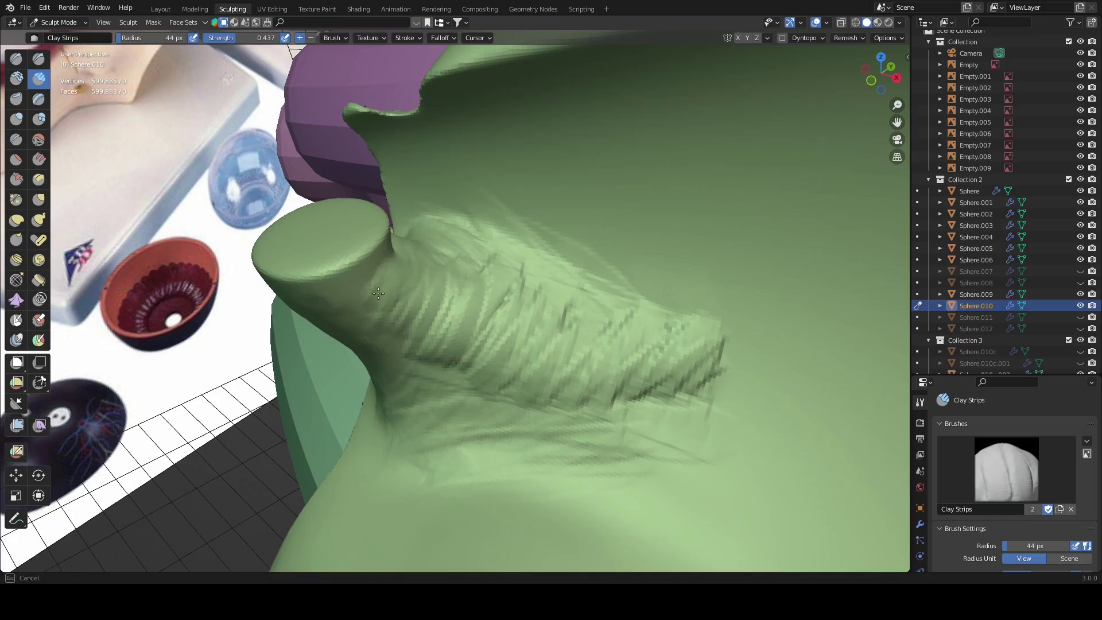
left_click_drag(382, 278, 570, 384)
mouse_move(569, 385)
middle_mouse_down()
mouse_move(541, 345)
mouse_move(573, 317)
mouse_move(539, 352)
mouse_move(534, 292)
middle_mouse_up()
mouse_move(534, 293)
left_mouse_down()
mouse_move(654, 311)
mouse_move(603, 305)
left_mouse_up()
mouse_move(603, 305)
middle_mouse_down()
mouse_move(510, 301)
mouse_move(597, 301)
mouse_move(480, 312)
mouse_move(666, 270)
middle_mouse_up()
Step: Remesh the base at the 0.015 m voxel size and inspect the sculpted crease closely
left_click(846, 37)
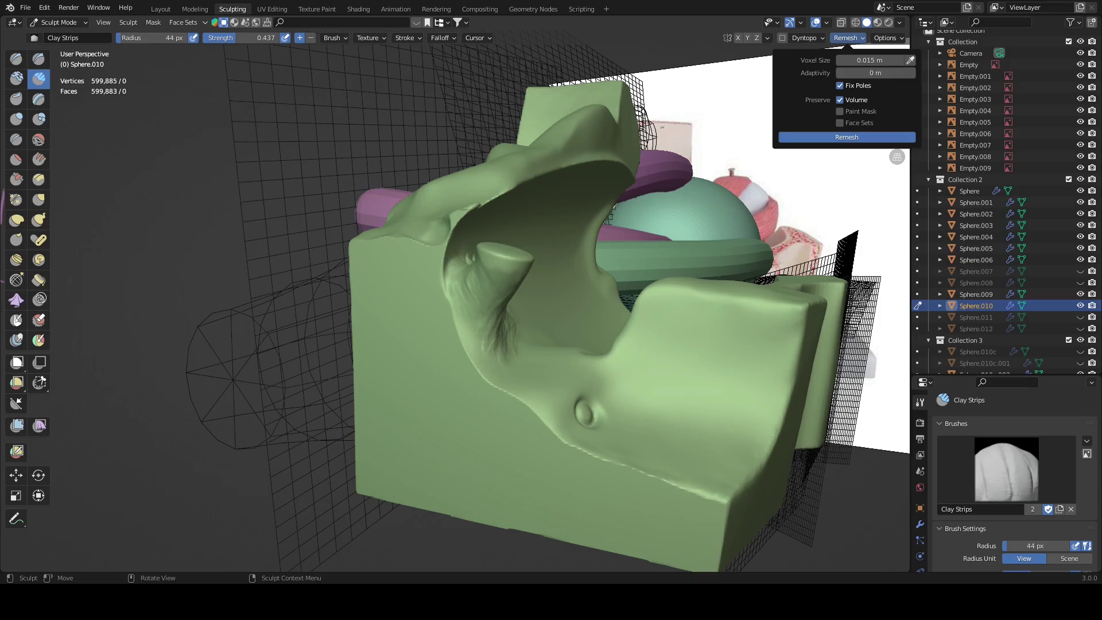
left_click(847, 137)
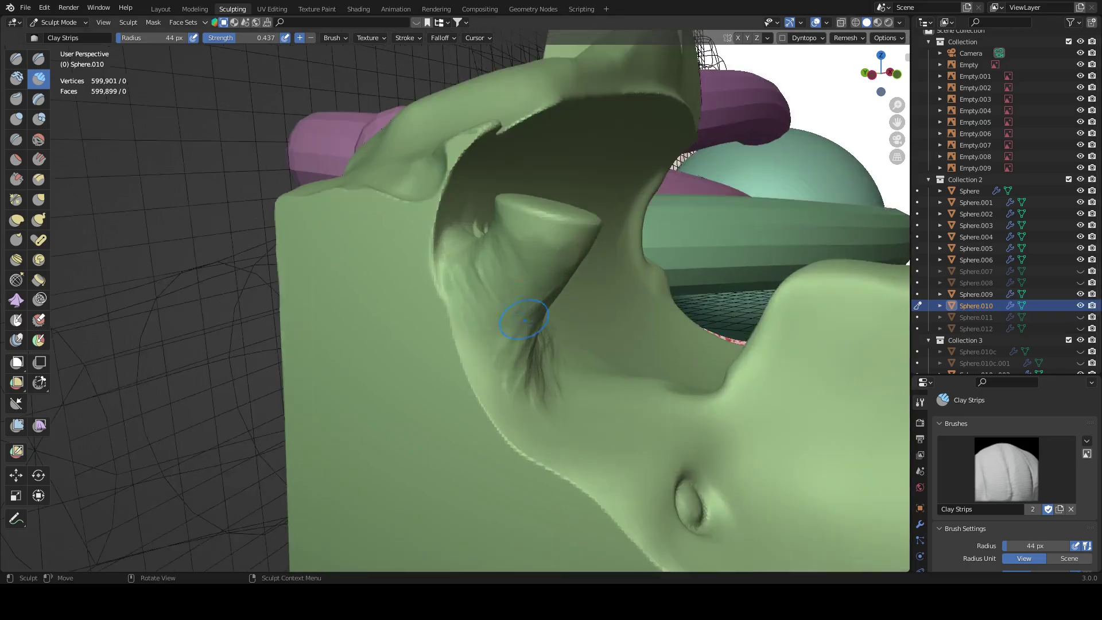
middle_click_drag(746, 229, 402, 86)
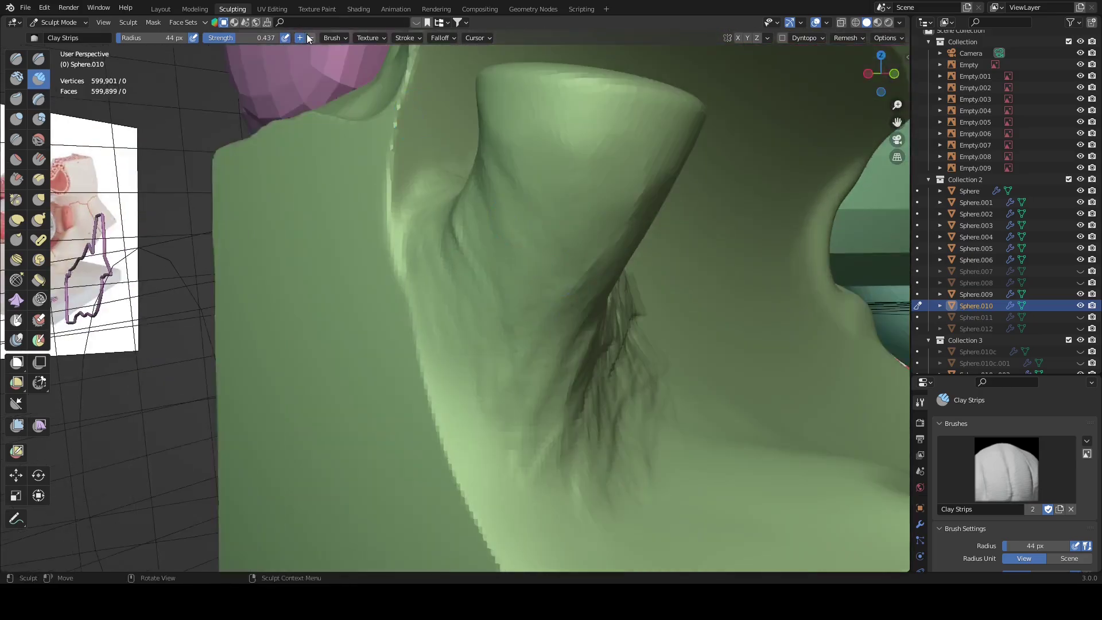
middle_click_drag(837, 50, 563, 269)
Step: Smooth the rough clay-strip ridges beside the knob with an 82 px Smooth brush
key("f")
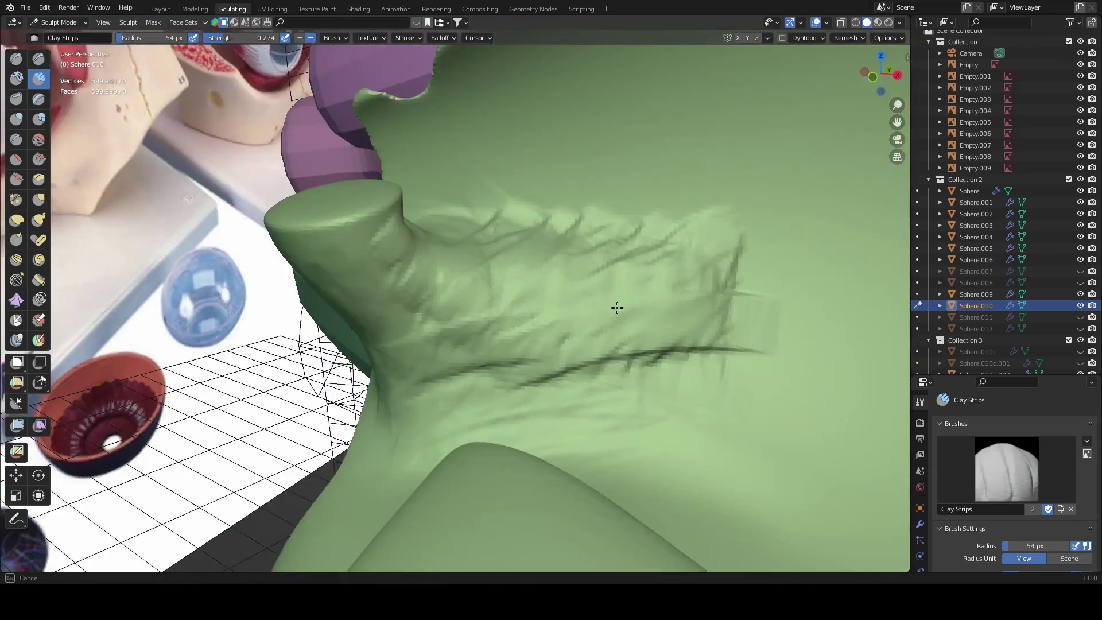
middle_click_drag(617, 309, 592, 298)
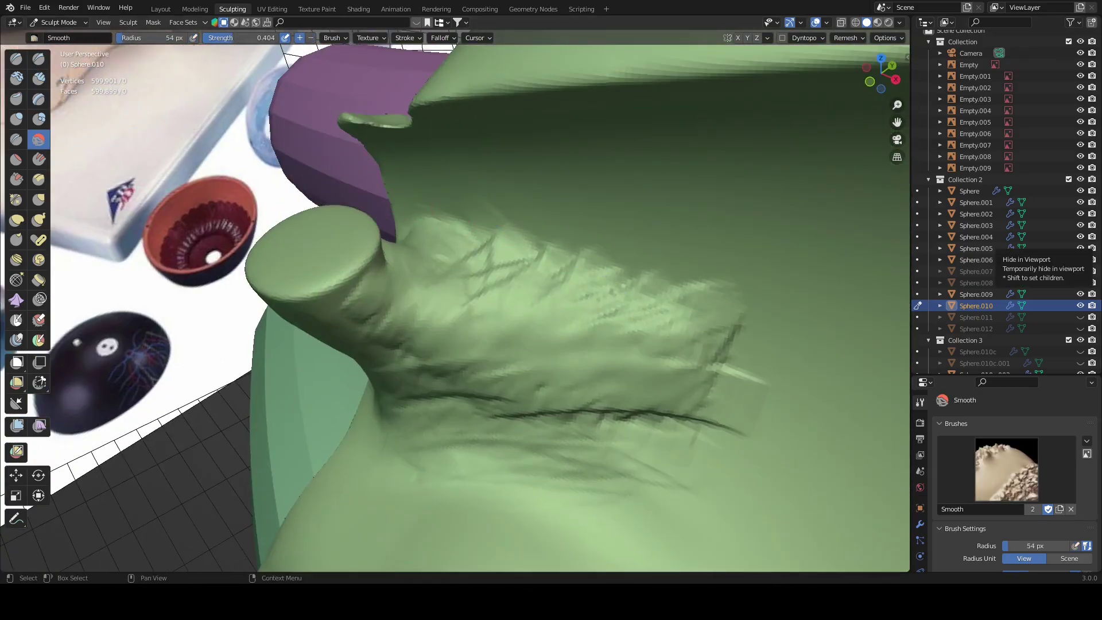
middle_click_drag(658, 313, 562, 359)
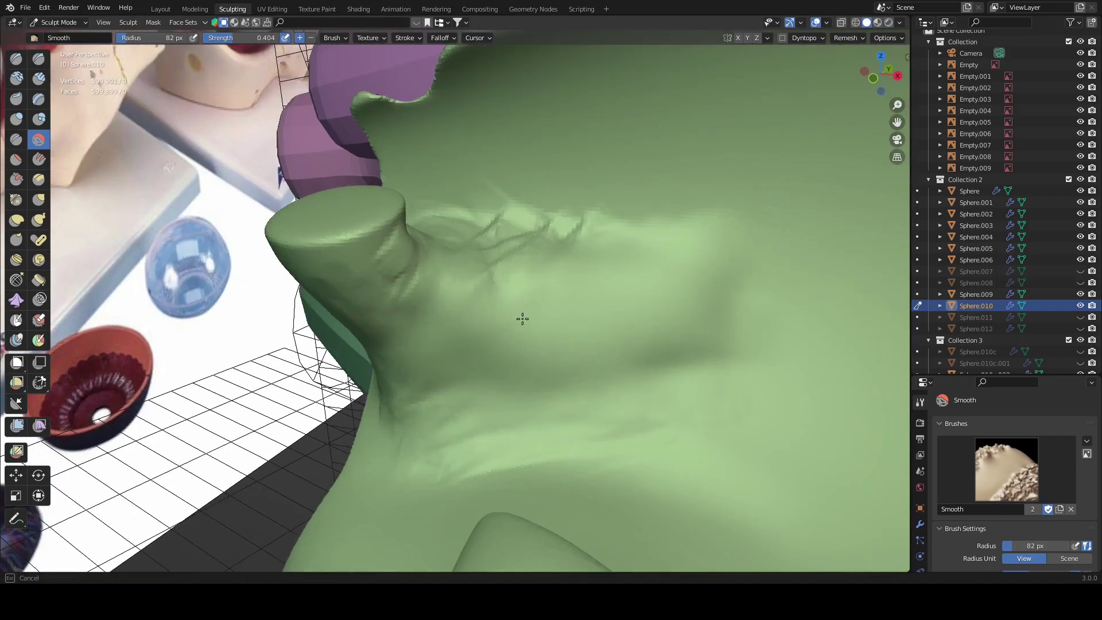
middle_click_drag(522, 319, 691, 302)
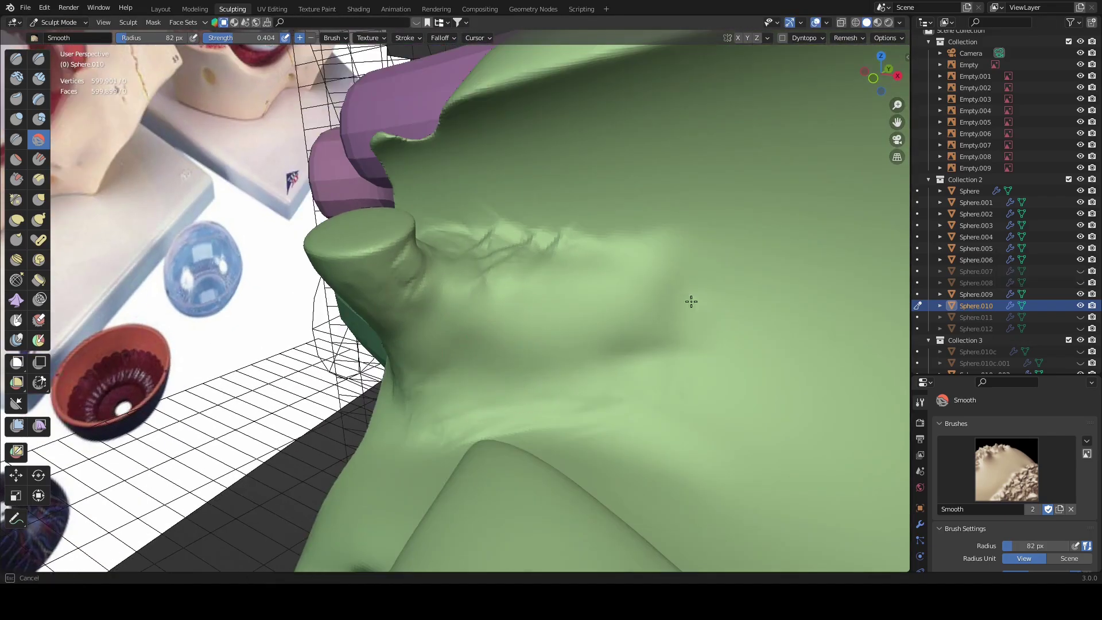
mouse_move(530, 246)
middle_mouse_down()
mouse_move(518, 275)
mouse_move(531, 378)
mouse_move(228, 67)
middle_mouse_up()
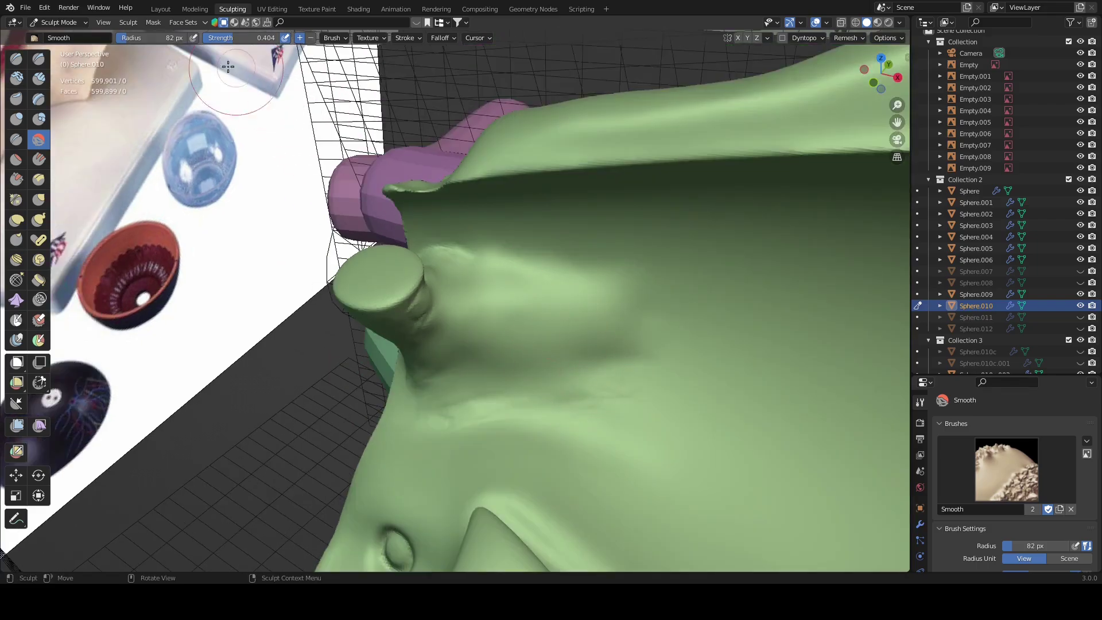
Step: Reselect the clay brush and resize it to a 39 px radius
left_click(37, 74)
scroll(660, 253, "up", 3)
key("f")
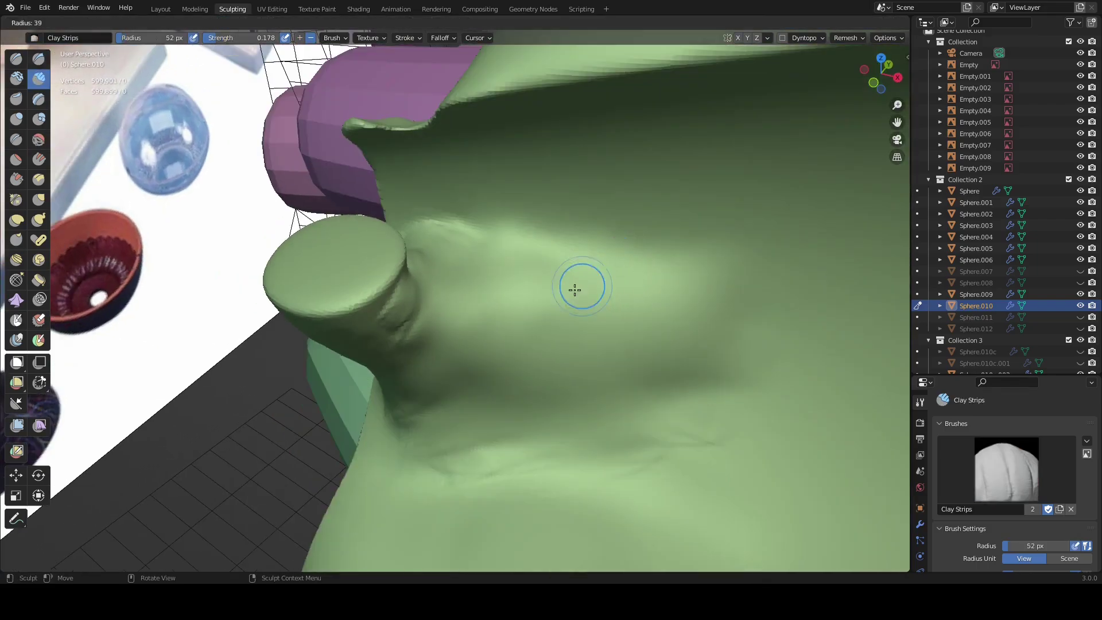
mouse_move(726, 317)
middle_mouse_down()
mouse_move(696, 305)
mouse_move(546, 327)
mouse_move(621, 319)
mouse_move(474, 283)
mouse_move(448, 287)
mouse_move(464, 368)
mouse_move(507, 380)
mouse_move(511, 352)
mouse_move(484, 320)
mouse_move(367, 298)
mouse_move(439, 292)
mouse_move(581, 317)
middle_mouse_up()
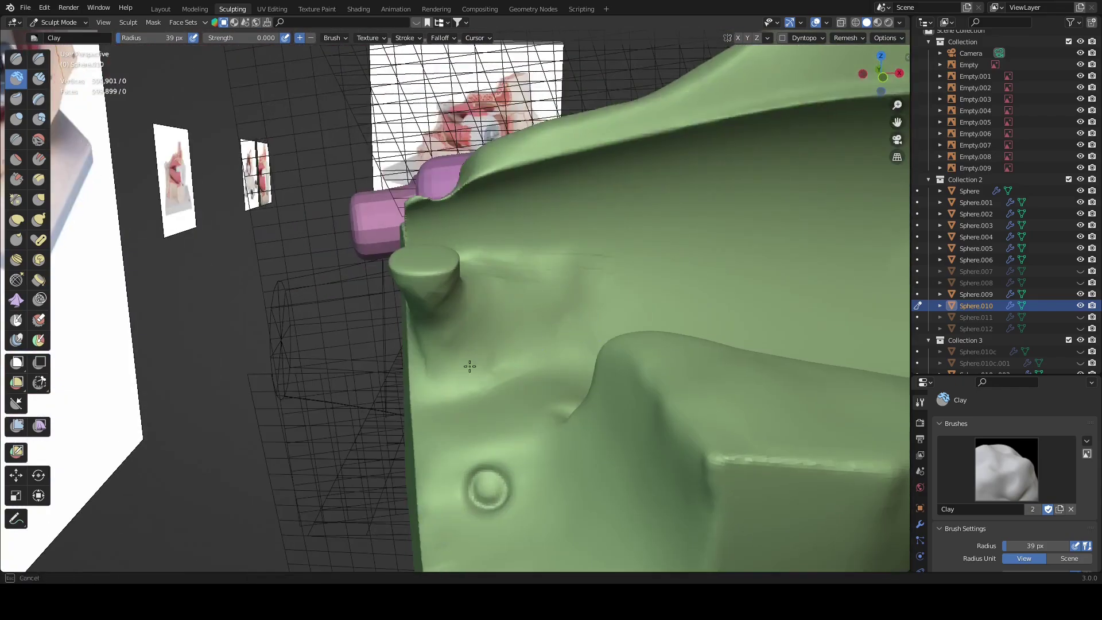
Step: Review the sculpted knob against the references, then return to Object Mode in Layout
middle_click_drag(470, 366, 527, 324)
middle_click_drag(596, 267, 519, 337)
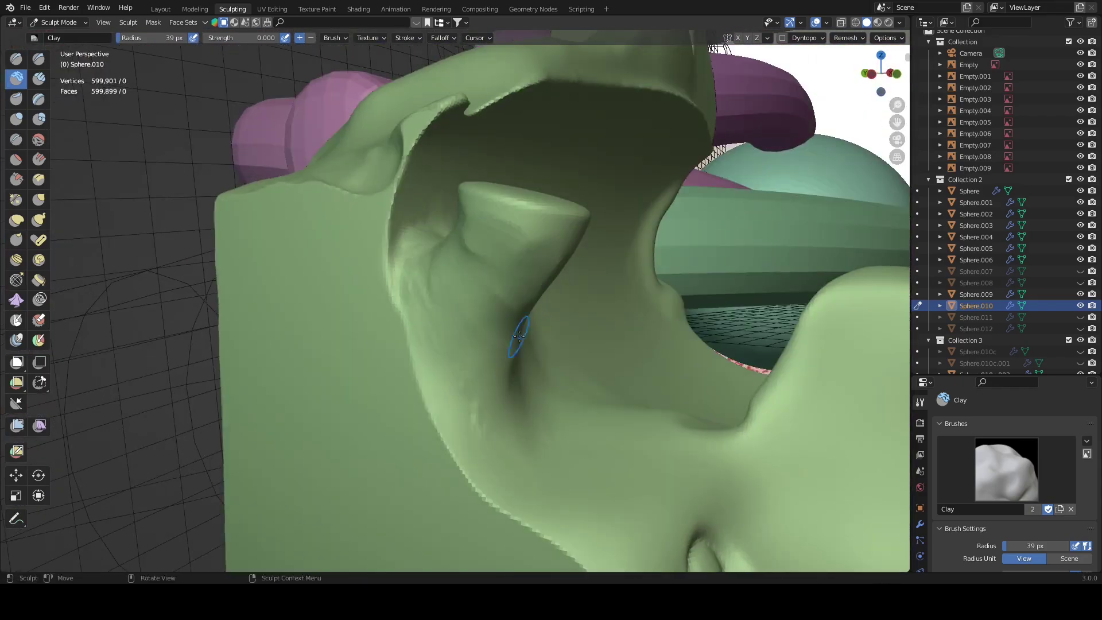
mouse_move(445, 269)
middle_mouse_down()
mouse_move(418, 278)
mouse_move(386, 268)
middle_mouse_up()
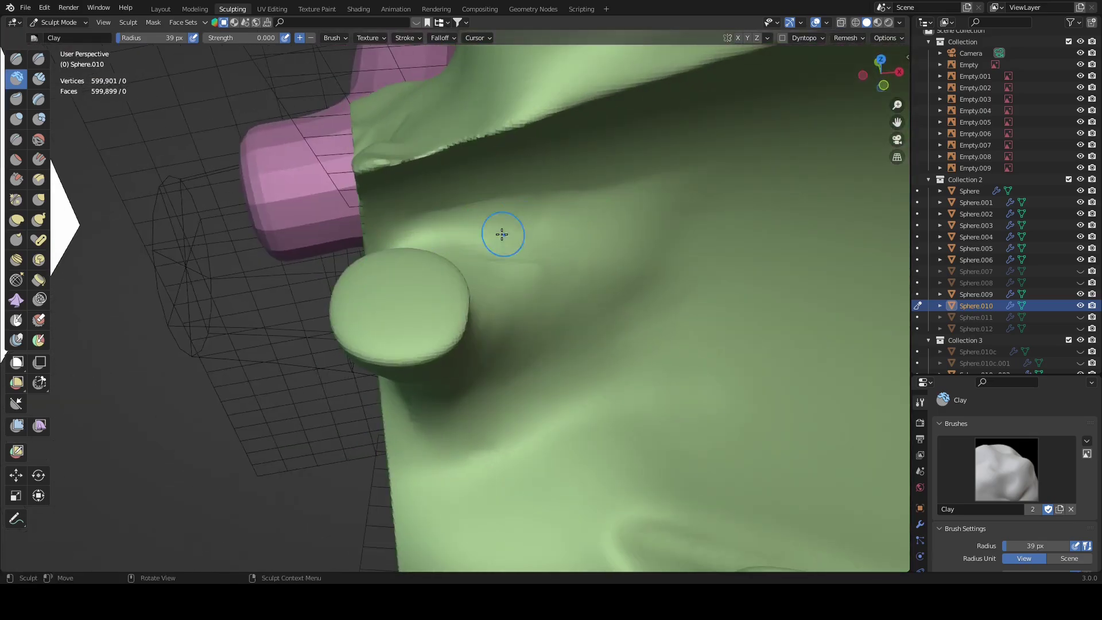
mouse_move(502, 234)
middle_mouse_down()
mouse_move(534, 253)
mouse_move(486, 219)
mouse_move(451, 327)
mouse_move(463, 282)
mouse_move(493, 299)
mouse_move(536, 283)
mouse_move(519, 232)
mouse_move(480, 370)
mouse_move(519, 198)
mouse_move(628, 234)
mouse_move(499, 290)
mouse_move(493, 313)
middle_mouse_up()
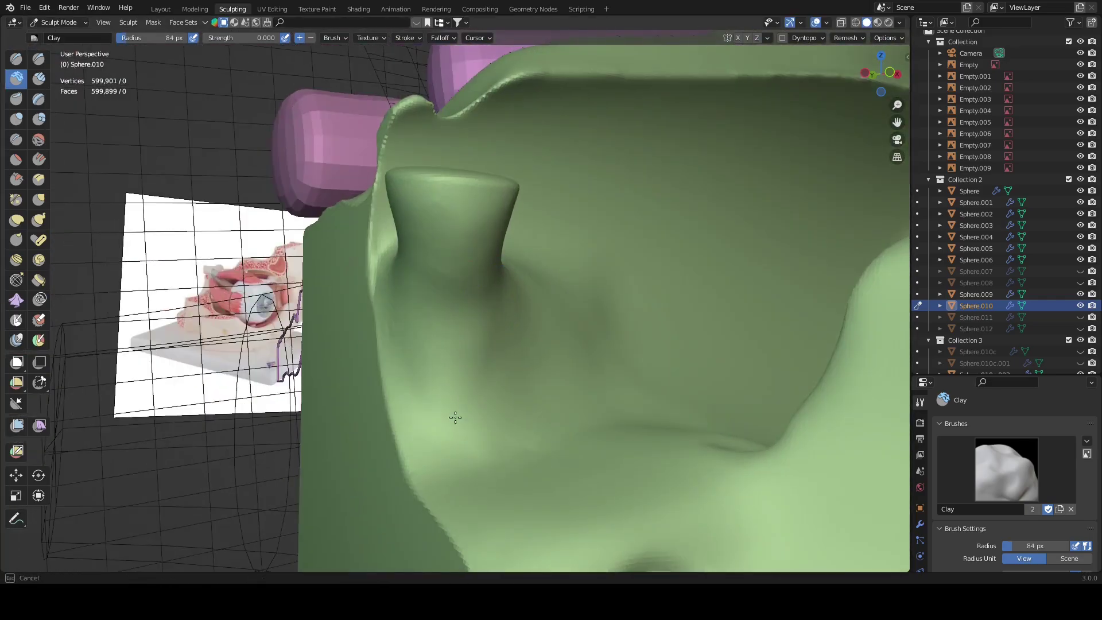
mouse_move(456, 418)
middle_mouse_down()
mouse_move(475, 344)
mouse_move(474, 377)
mouse_move(632, 344)
mouse_move(549, 336)
middle_mouse_up()
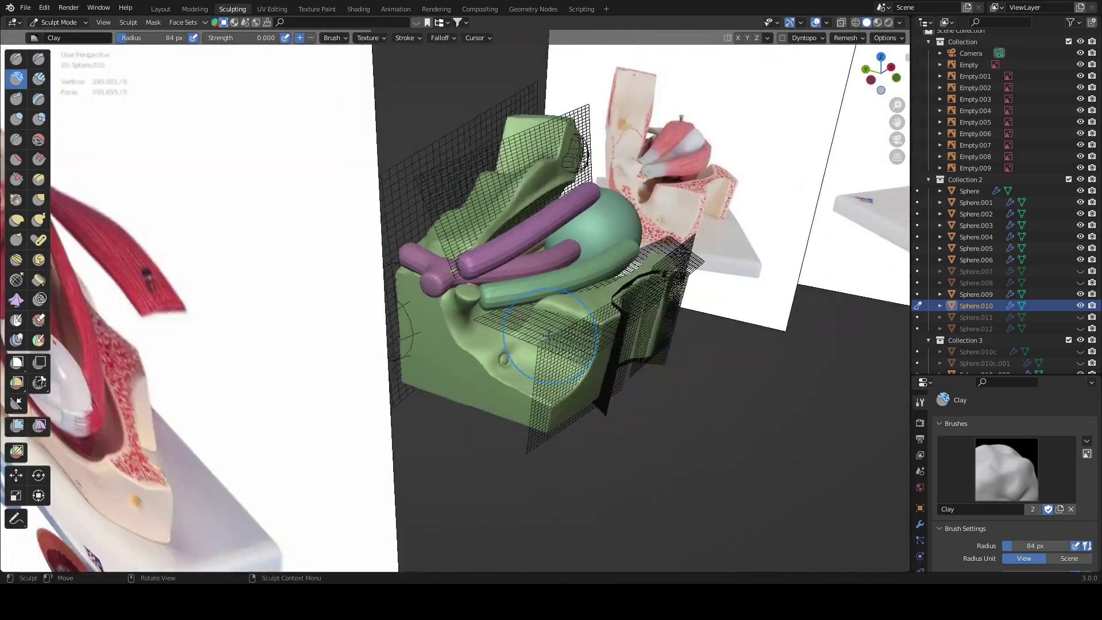
left_click(161, 9)
Step: Move Sphere.001's vertices -0.03154 m along Y in Edit Mode
scroll(409, 173, "up", 3)
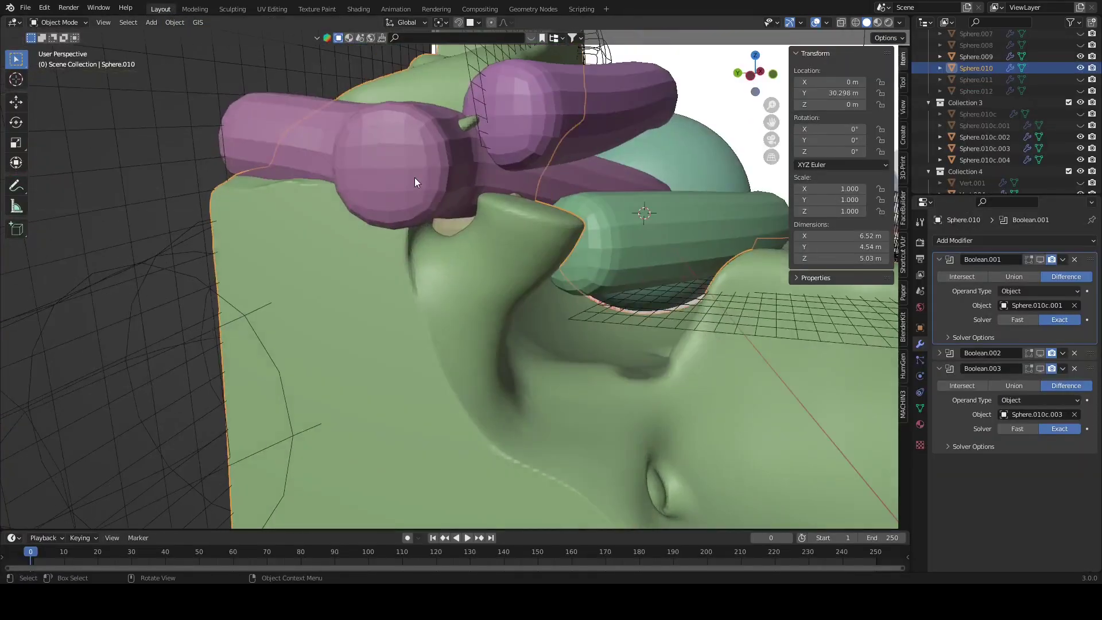
left_click(415, 177)
key("Tab")
key("g")
key("z")
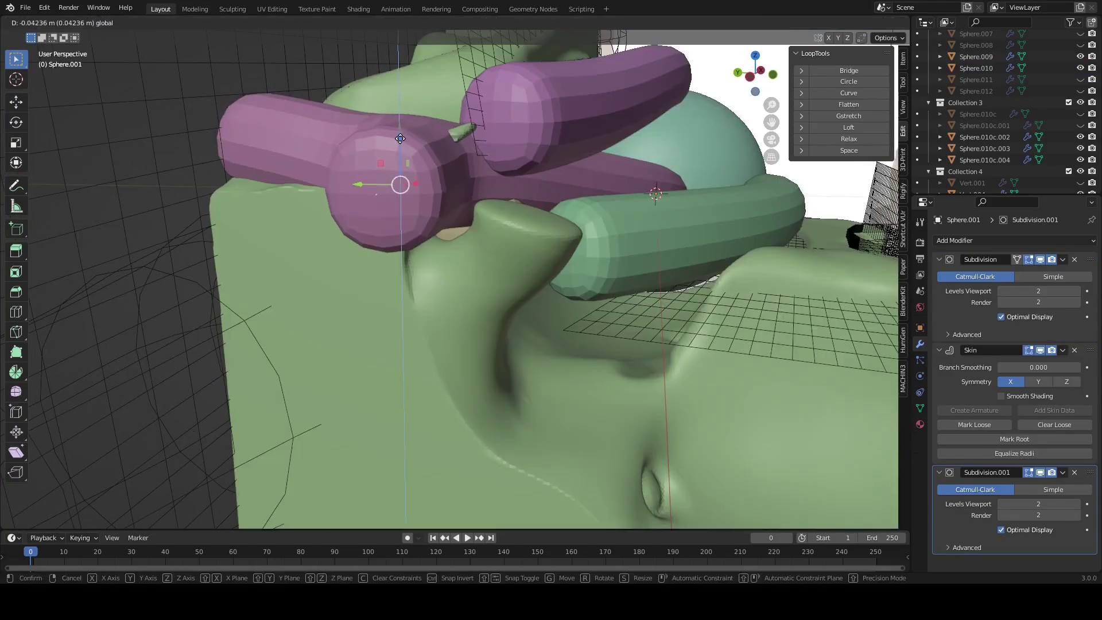
left_click(400, 138)
mouse_move(402, 218)
middle_mouse_down()
mouse_move(504, 286)
mouse_move(442, 266)
mouse_move(517, 322)
mouse_move(356, 85)
middle_mouse_up()
key("Tab")
Step: Select Sphere.010 and return to the Sculpting workspace
left_click(543, 342)
left_click(232, 9)
scroll(533, 260, "up", 5)
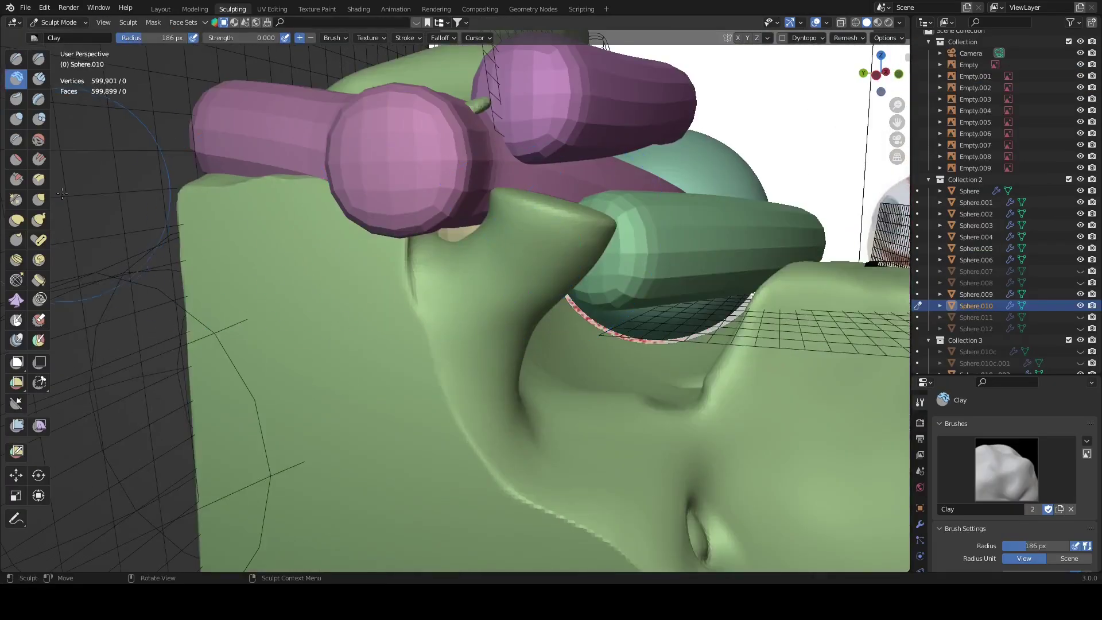
Step: Pull up the loop-shaped fold with a 270 px Grab brush and zoom in to inspect it
scroll(285, 221, "up", 2)
key("f")
left_click(466, 223)
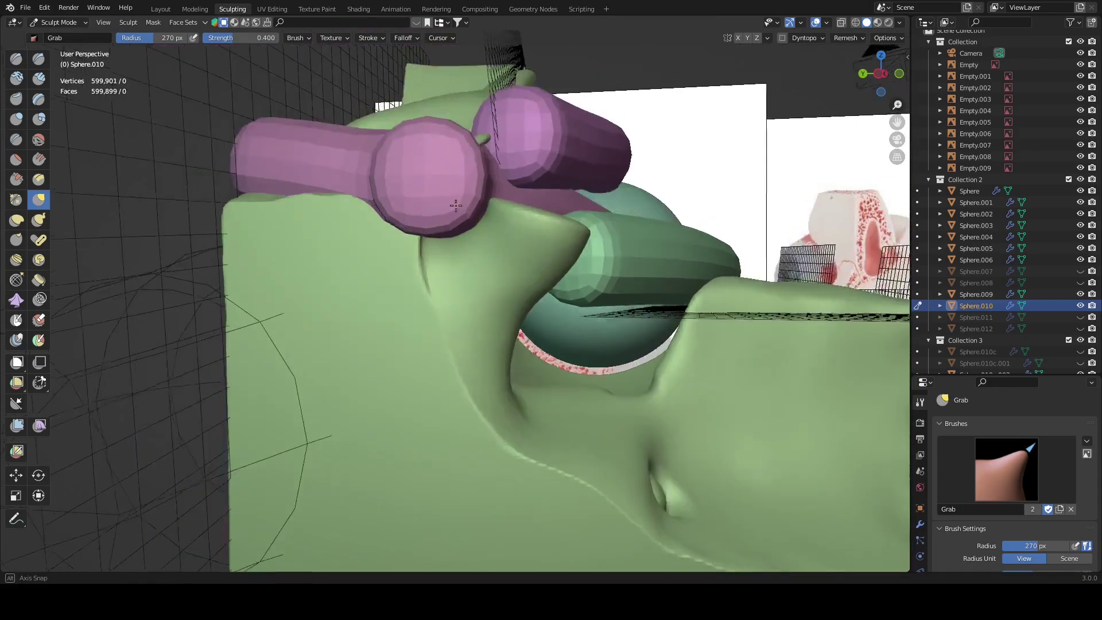
mouse_move(452, 195)
middle_mouse_down()
mouse_move(653, 290)
mouse_move(469, 392)
middle_mouse_up()
scroll(653, 291, "down", 5)
scroll(468, 391, "up", 3)
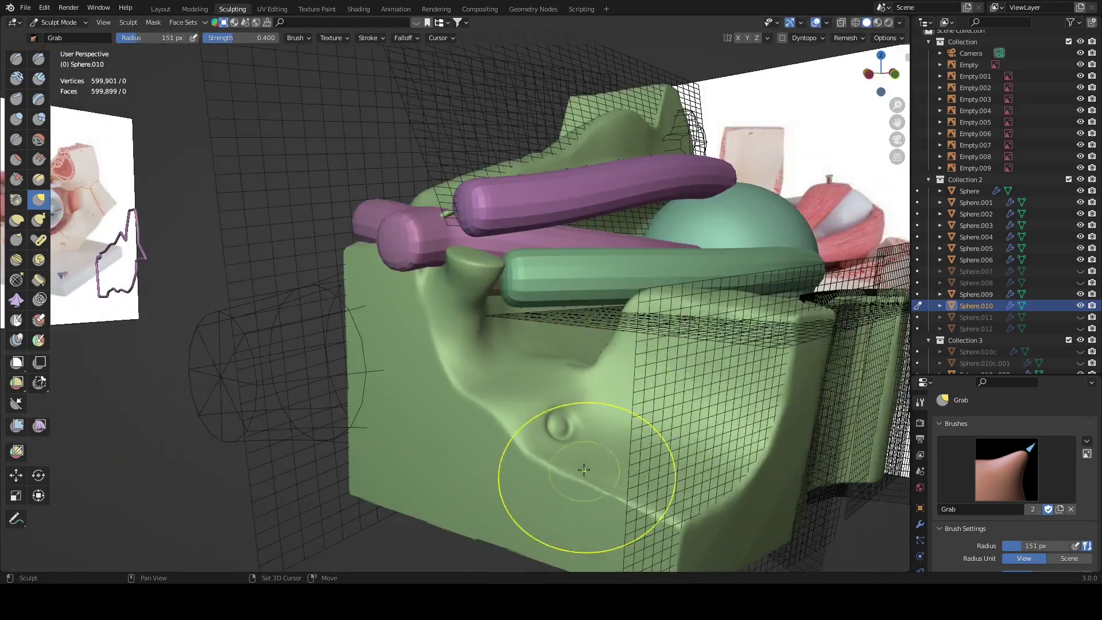
scroll(584, 470, "down", 3)
mouse_move(584, 470)
middle_mouse_down()
mouse_move(337, 340)
mouse_move(529, 291)
mouse_move(459, 361)
mouse_move(500, 381)
mouse_move(408, 138)
mouse_move(33, 63)
middle_mouse_up()
scroll(337, 340, "up", 4)
scroll(337, 340, "down", 3)
scroll(530, 291, "up", 3)
scroll(437, 370, "up", 4)
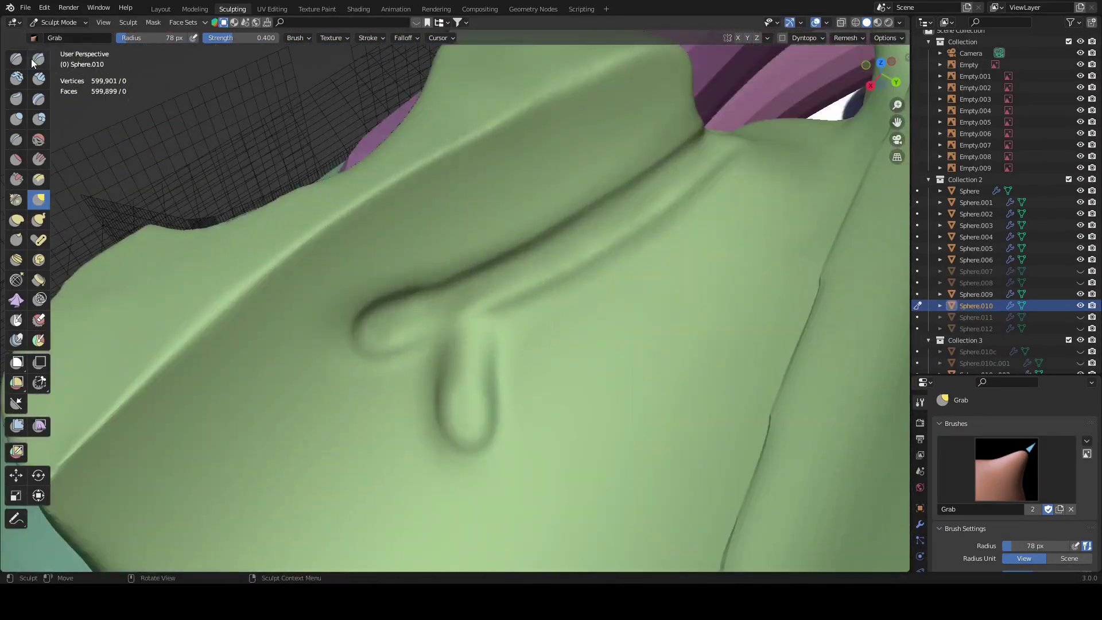
scroll(444, 308, "up", 3)
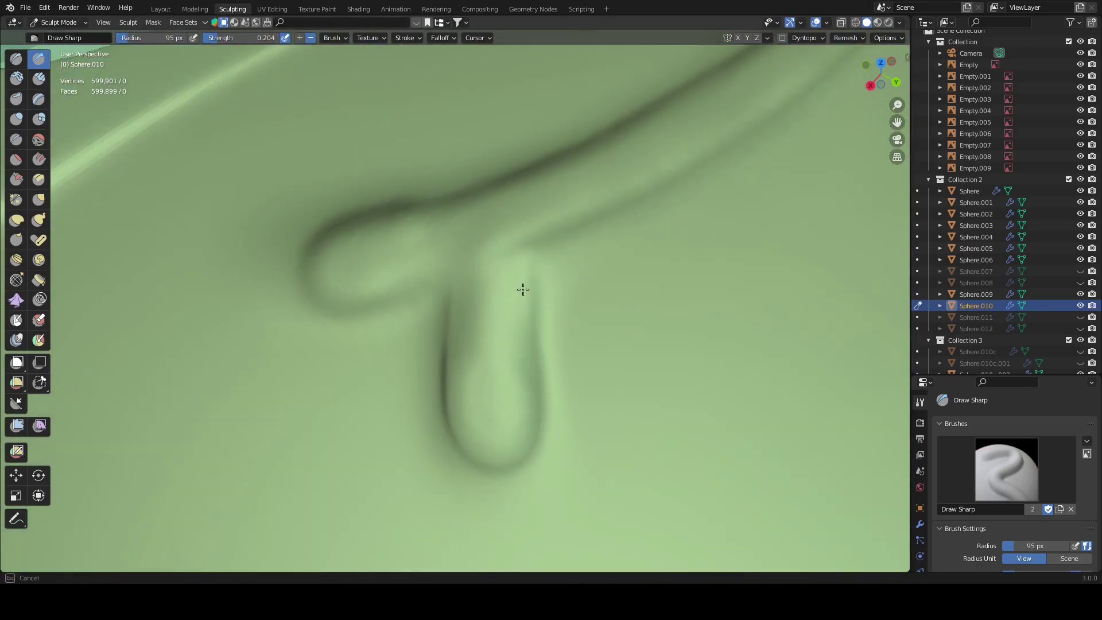
Step: Inspect the sculpted loop fold and long base crease, then return to the Layout workspace
middle_click_drag(455, 365, 459, 263)
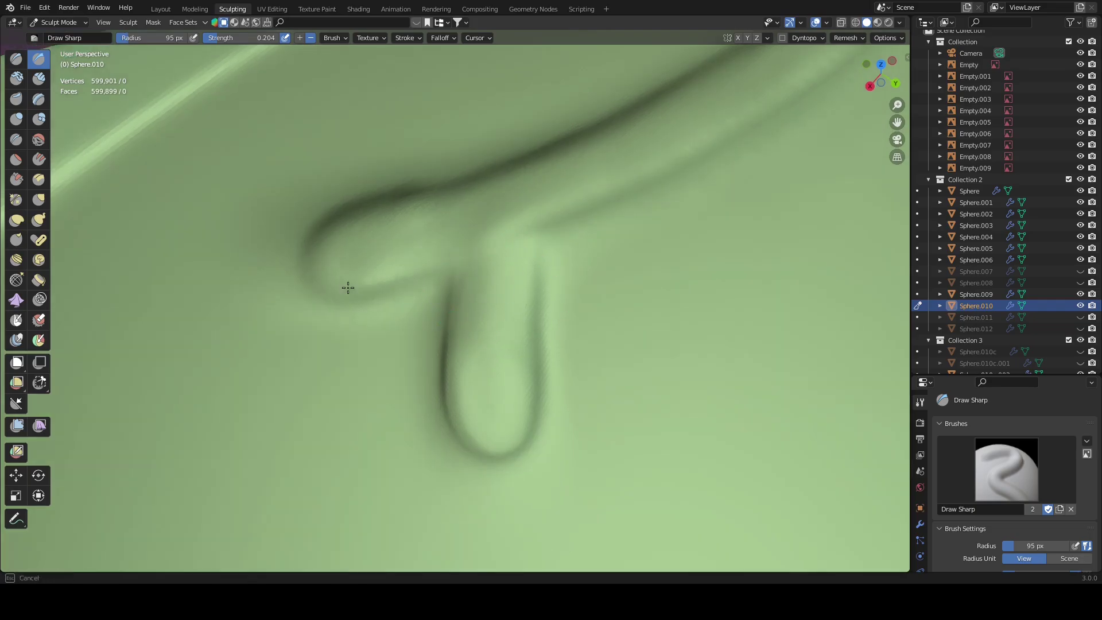
mouse_move(466, 221)
middle_mouse_down()
mouse_move(524, 312)
mouse_move(323, 349)
mouse_move(227, 300)
mouse_move(274, 285)
middle_mouse_up()
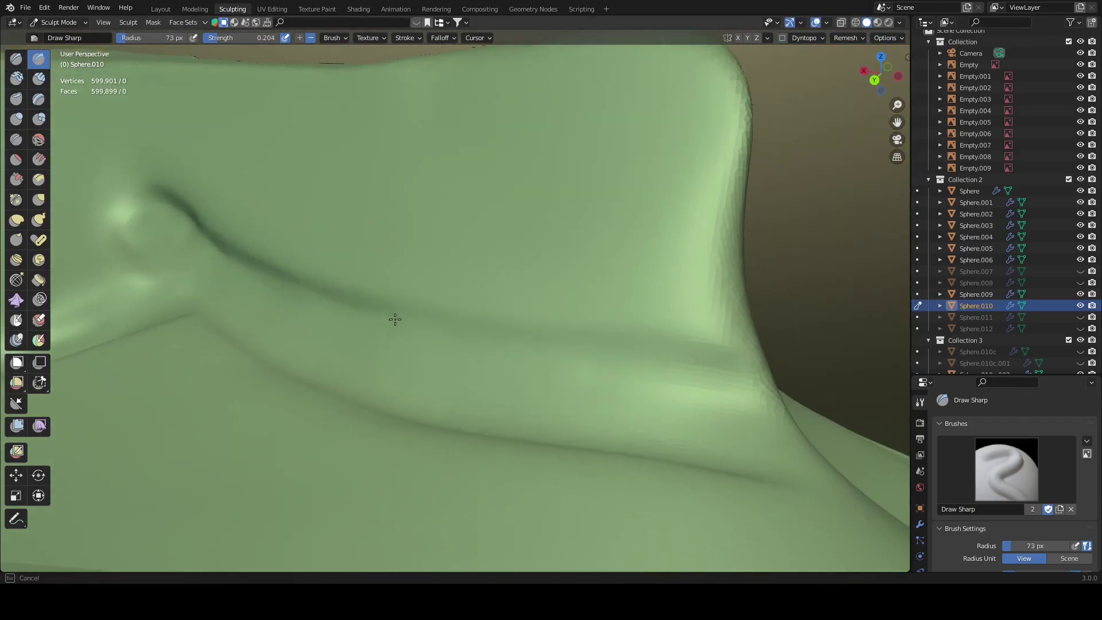
mouse_move(574, 348)
middle_mouse_down()
mouse_move(404, 325)
mouse_move(308, 244)
mouse_move(319, 275)
middle_mouse_up()
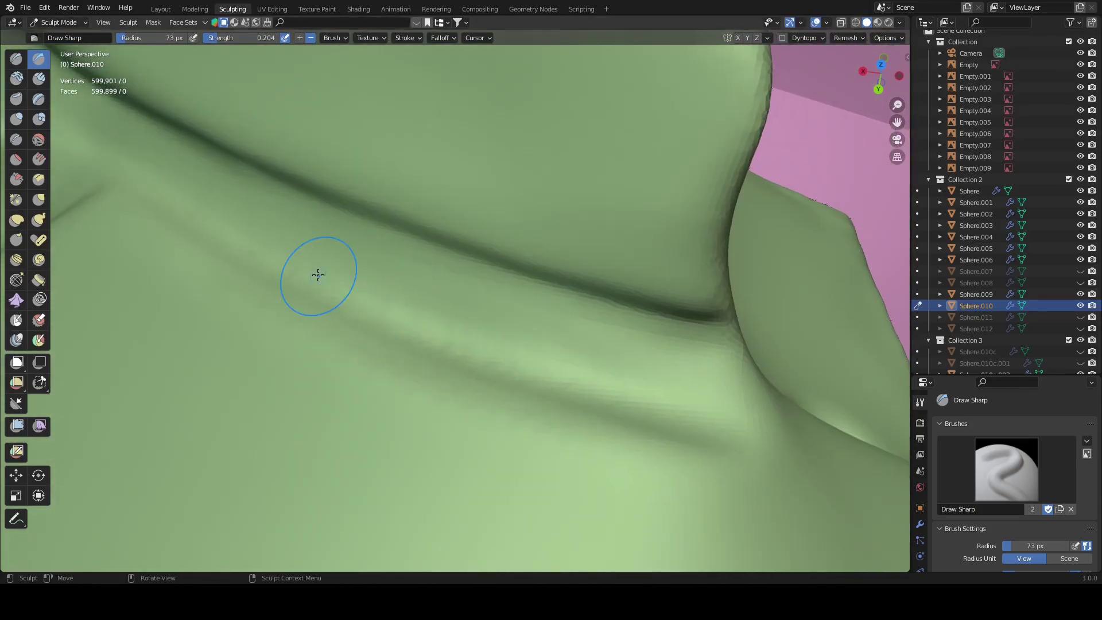
mouse_move(640, 417)
middle_mouse_down()
mouse_move(615, 382)
mouse_move(522, 339)
mouse_move(537, 315)
mouse_move(468, 295)
mouse_move(494, 321)
middle_mouse_up()
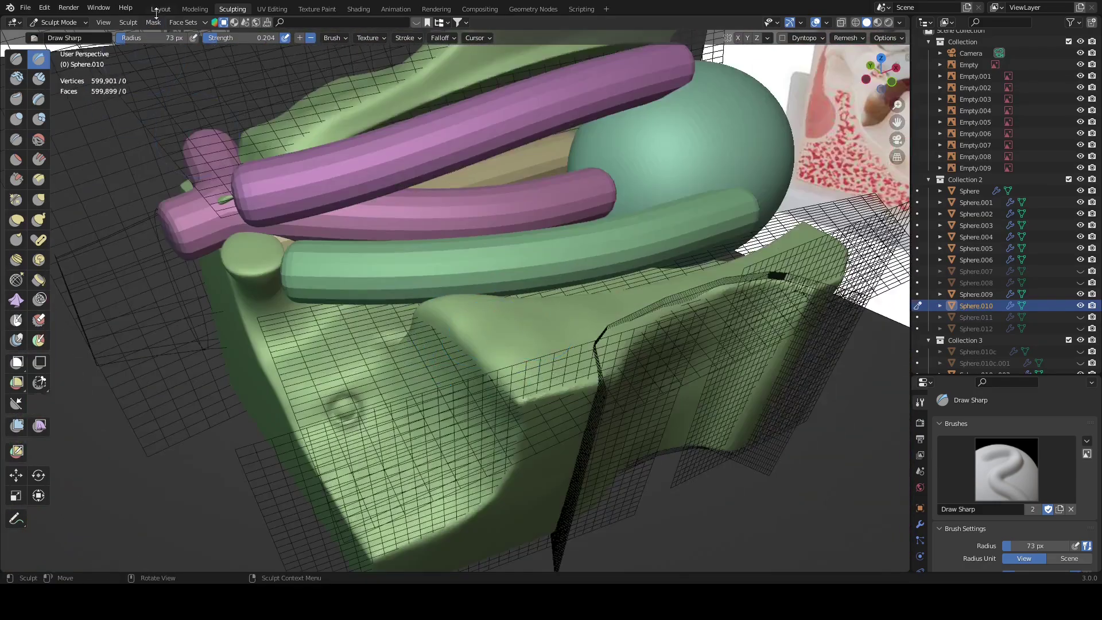
left_click(161, 8)
mouse_move(506, 360)
middle_mouse_down()
mouse_move(633, 445)
mouse_move(676, 414)
mouse_move(642, 418)
mouse_move(639, 433)
mouse_move(693, 437)
middle_mouse_up()
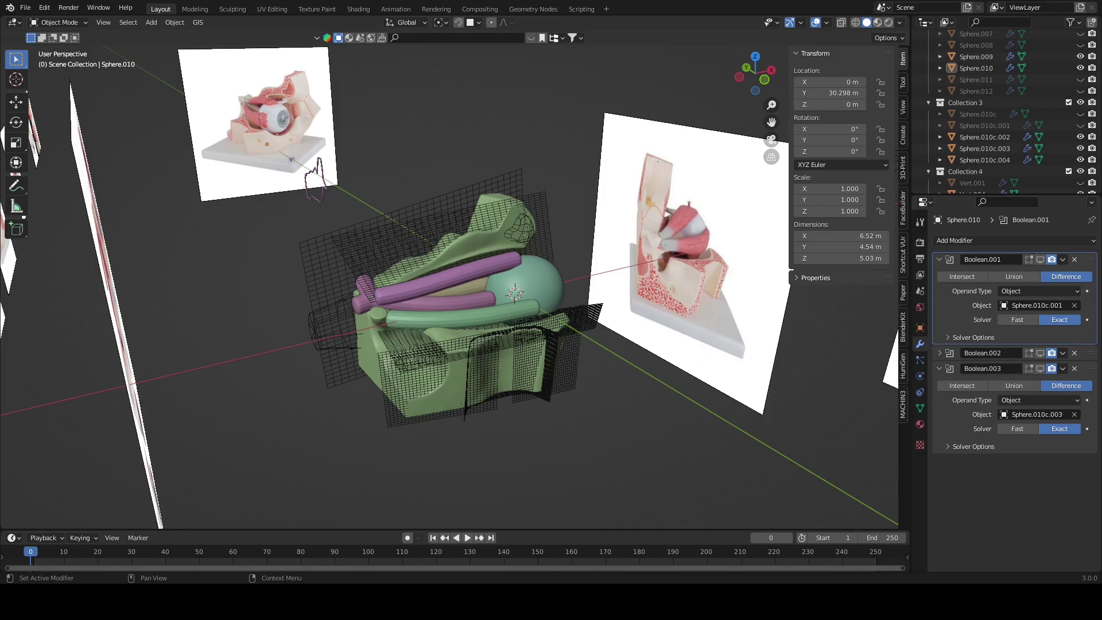
Step: Frame the base model and select the upper purple muscle tube, Sphere.002
left_click_drag(756, 74, 599, 336)
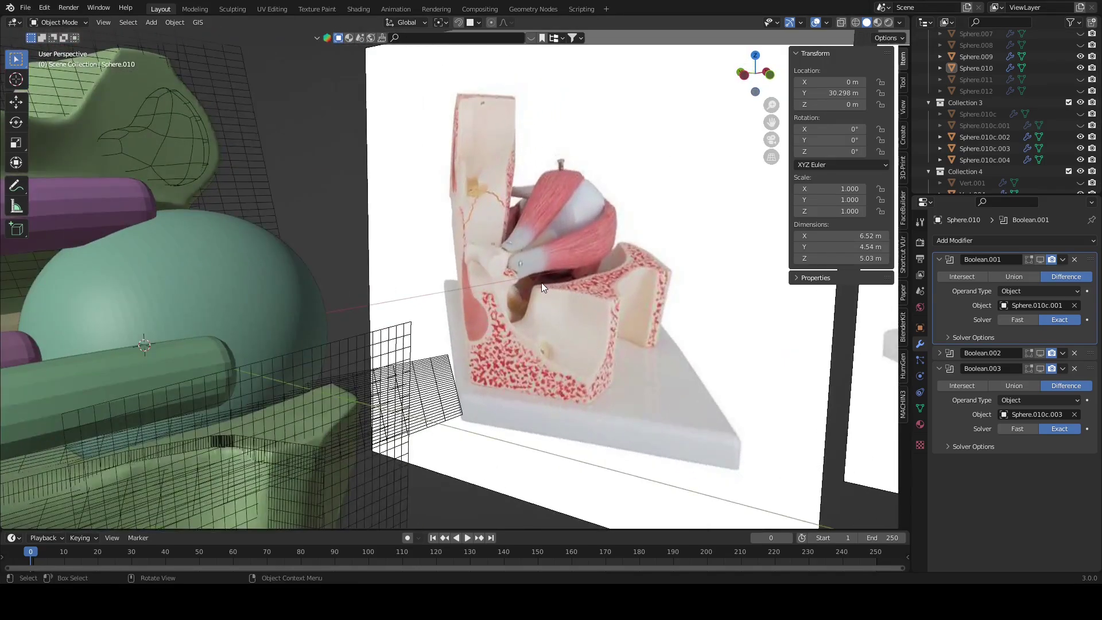
scroll(511, 247, "down", 8)
scroll(468, 263, "up", 10)
scroll(402, 284, "down", 10)
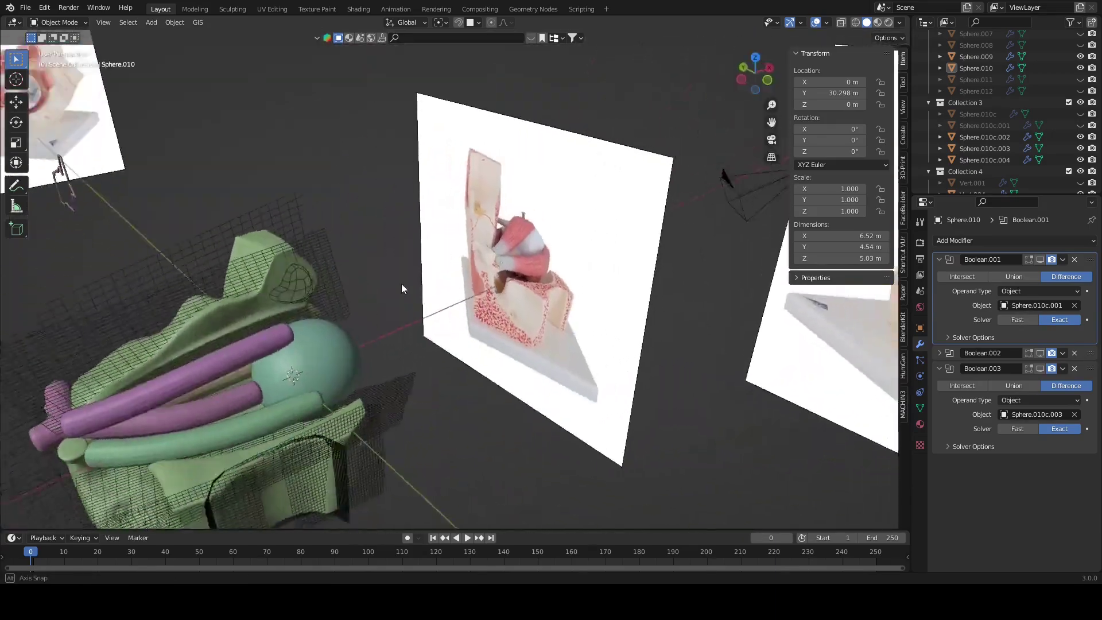
key("KP_Decimal")
middle_click_drag(662, 304, 488, 256)
left_click(488, 256)
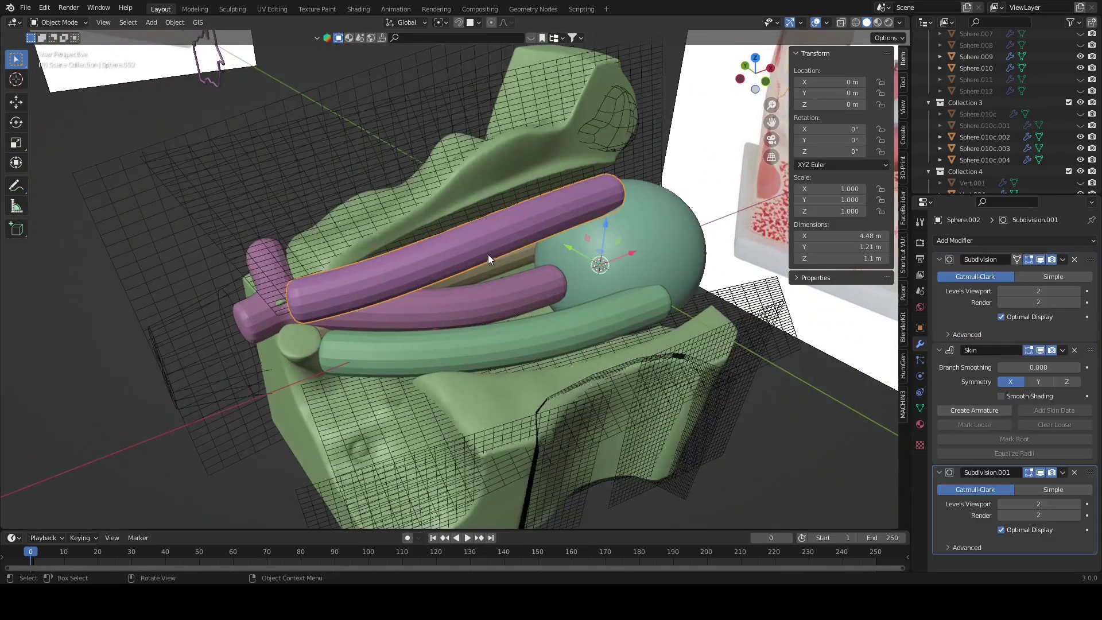
scroll(488, 256, "up", 2)
Step: Move Sphere.002 into a new Collection 5 and duplicate it in place as Sphere.013
left_click_drag(998, 196, 998, 317)
middle_click_drag(815, 379, 754, 360)
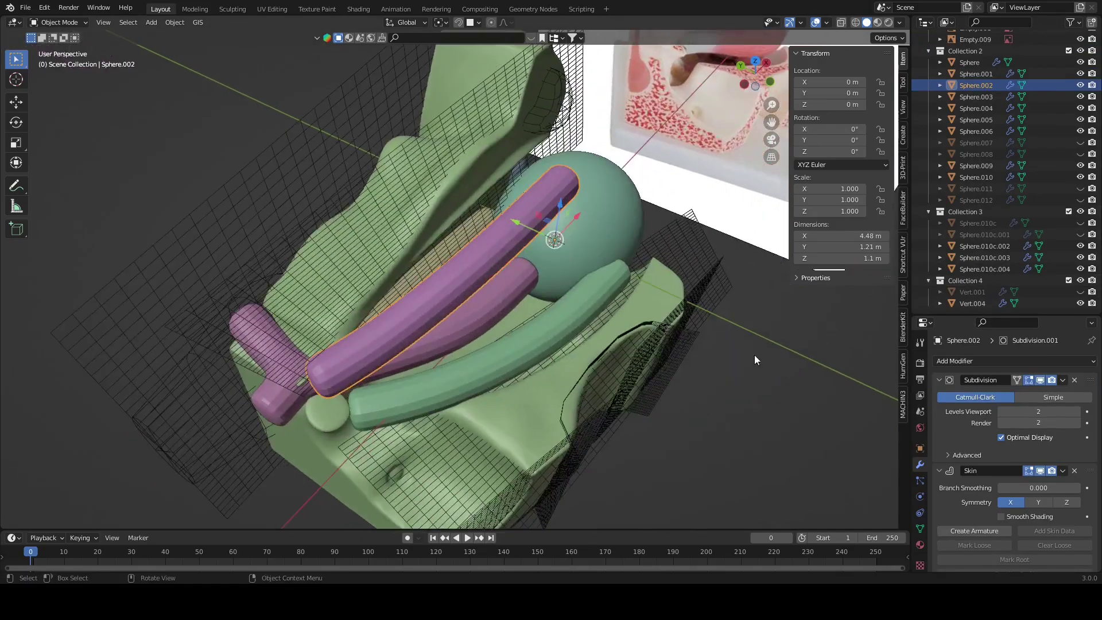
scroll(1031, 201, "down", 1)
left_click(974, 36)
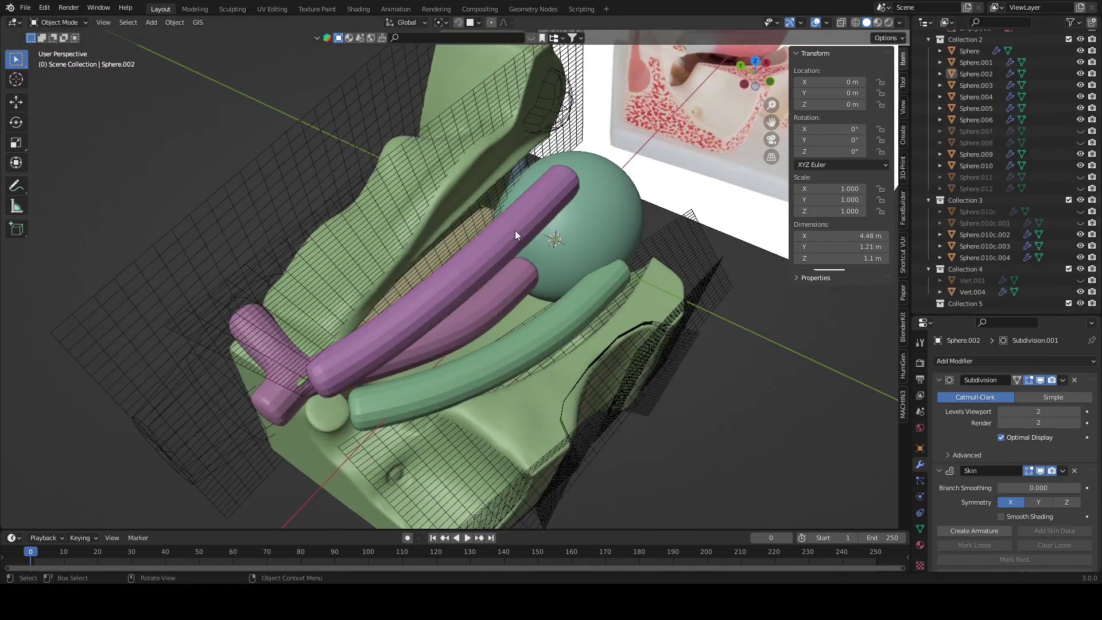
left_click_drag(977, 301, 980, 301)
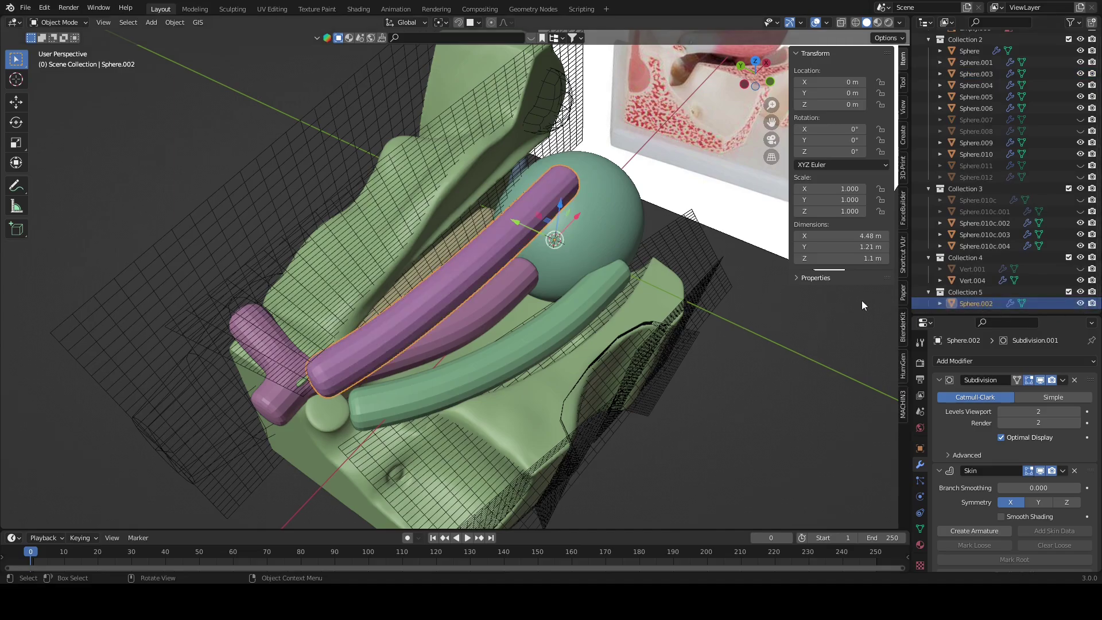
key("shift+d")
key("Escape")
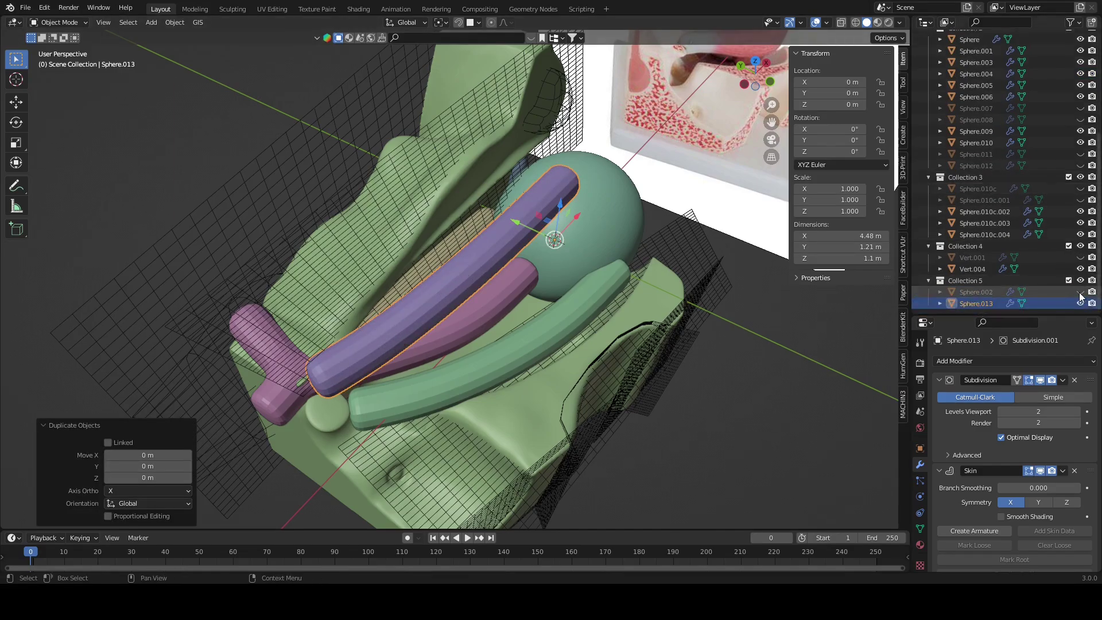
Step: Remove the Skin and Subdivision.001 modifiers from the copied muscle Sphere.013
left_click(981, 305)
middle_click_drag(711, 314, 567, 261)
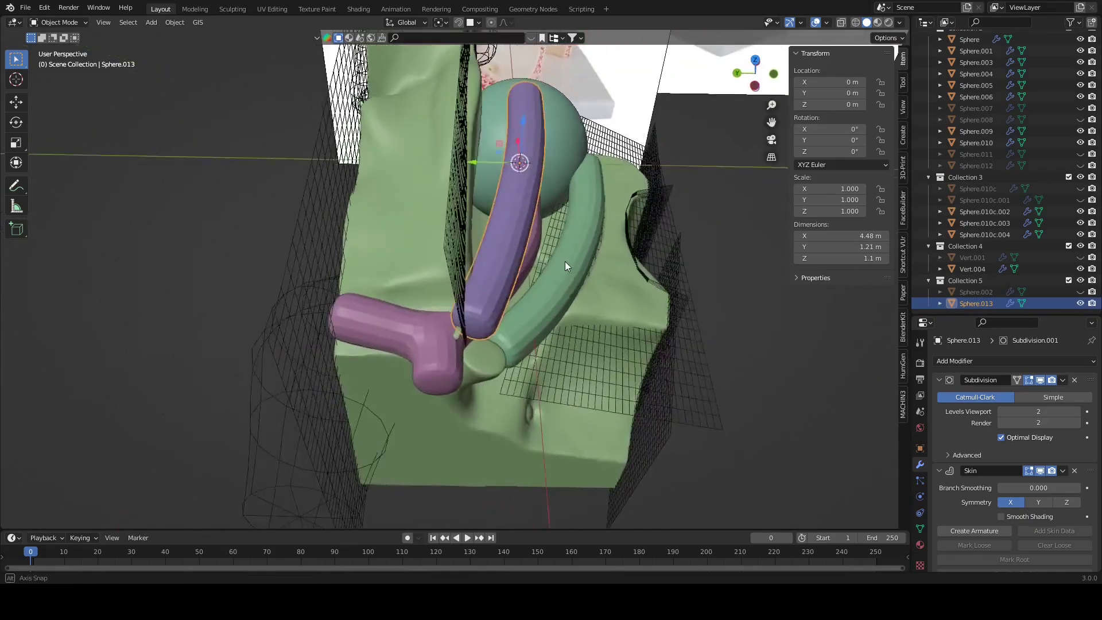
left_click(1075, 470)
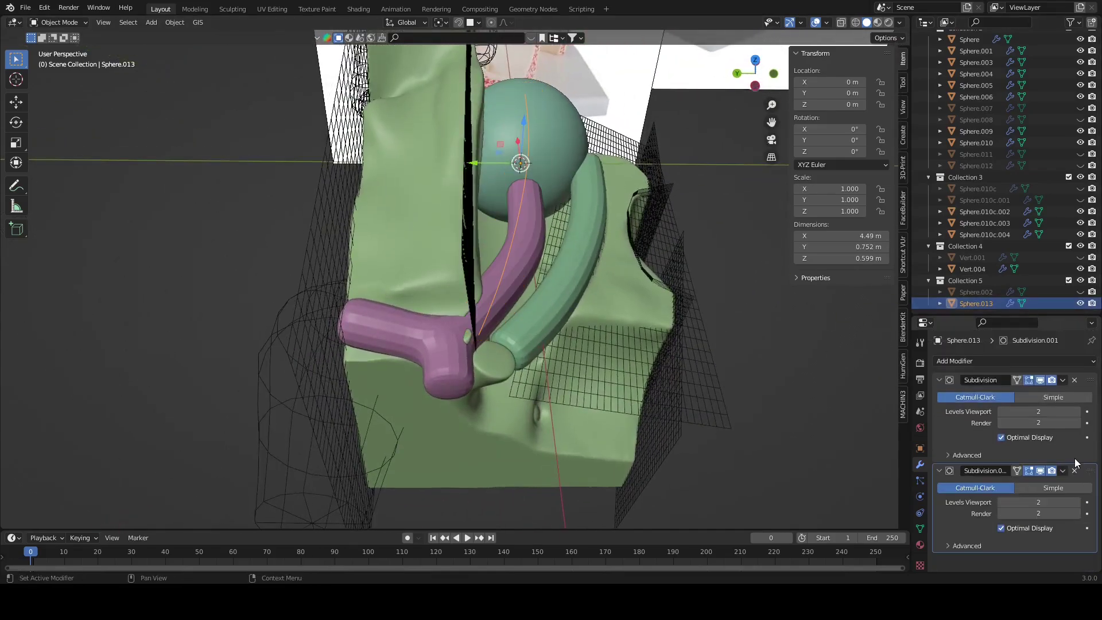
left_click(1075, 471)
Step: Move the copy's vertices in X-ray Edit Mode to form a flat strip along the eyeball
key("Tab")
mouse_move(601, 293)
middle_mouse_down()
mouse_move(438, 329)
mouse_move(471, 298)
middle_mouse_up()
key("alt+z")
key("alt+z")
scroll(505, 258, "down", 4)
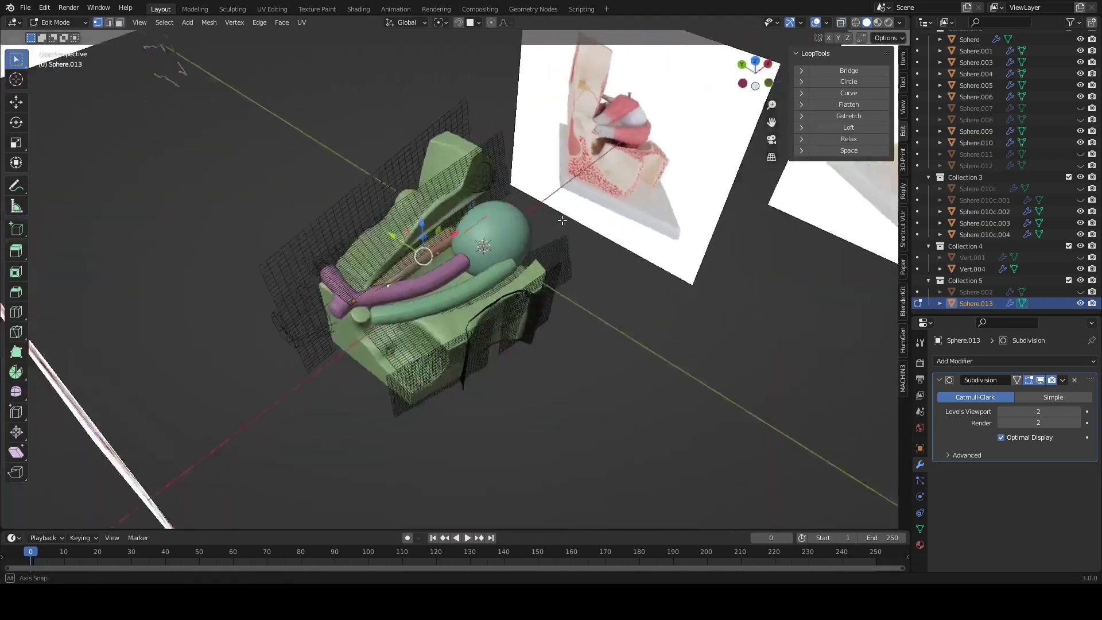
mouse_move(506, 259)
middle_mouse_down()
mouse_move(541, 221)
mouse_move(576, 206)
middle_mouse_up()
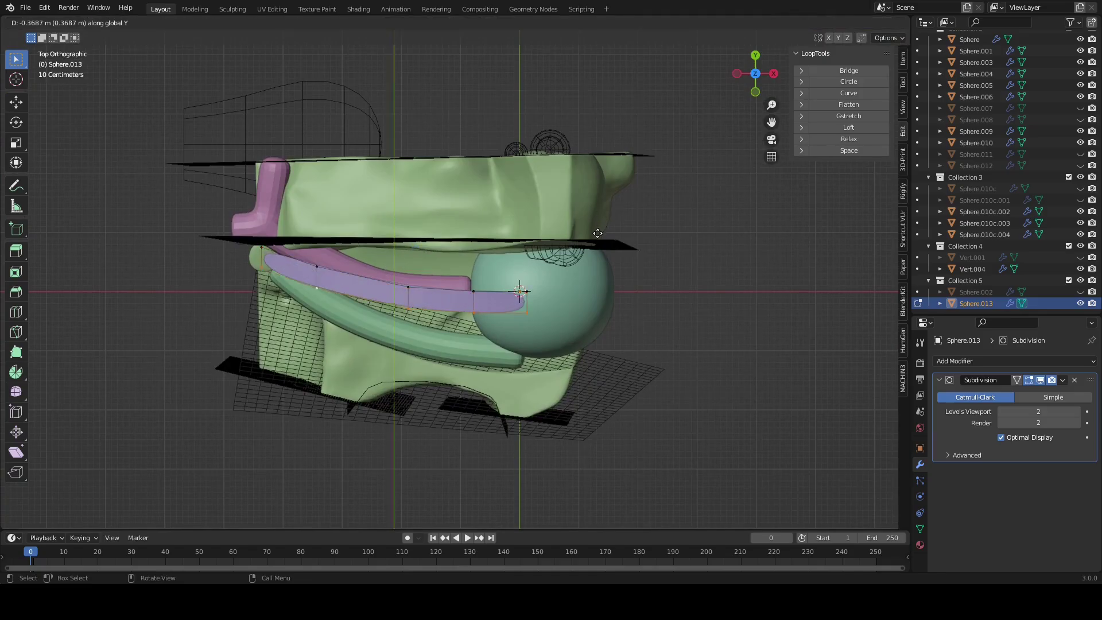
left_click(598, 233)
mouse_move(598, 233)
middle_mouse_down()
mouse_move(525, 200)
mouse_move(577, 171)
mouse_move(662, 251)
mouse_move(693, 350)
mouse_move(625, 277)
middle_mouse_up()
key("Tab")
left_click(966, 361)
Step: Add a Solidify modifier to the strip and reorder the Subdivision modifier around it
left_click(874, 285)
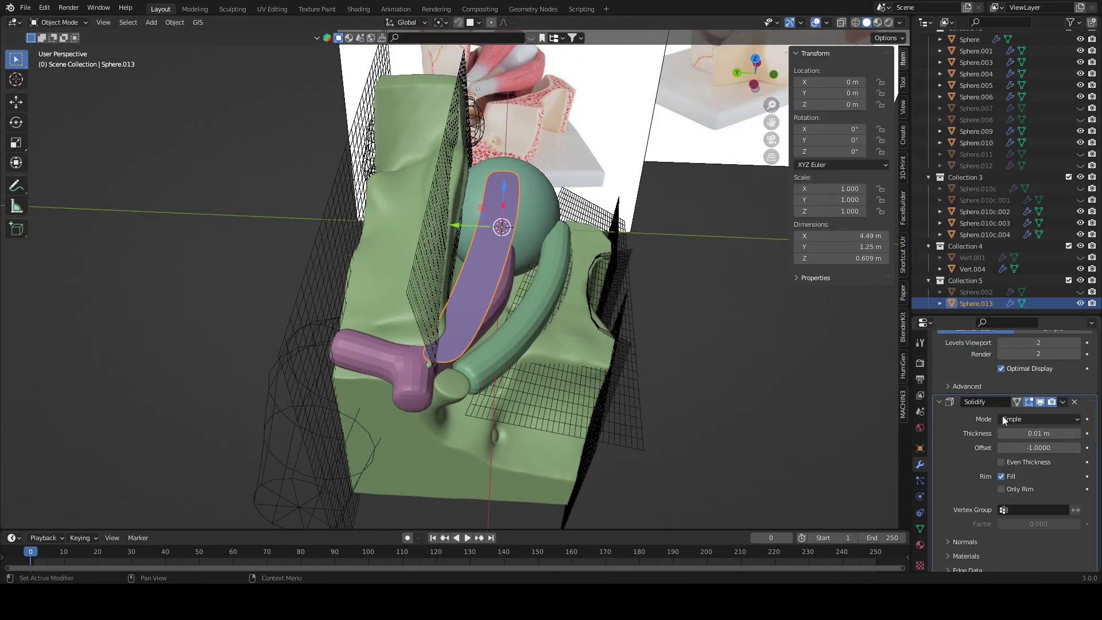
scroll(999, 388, "up", 2)
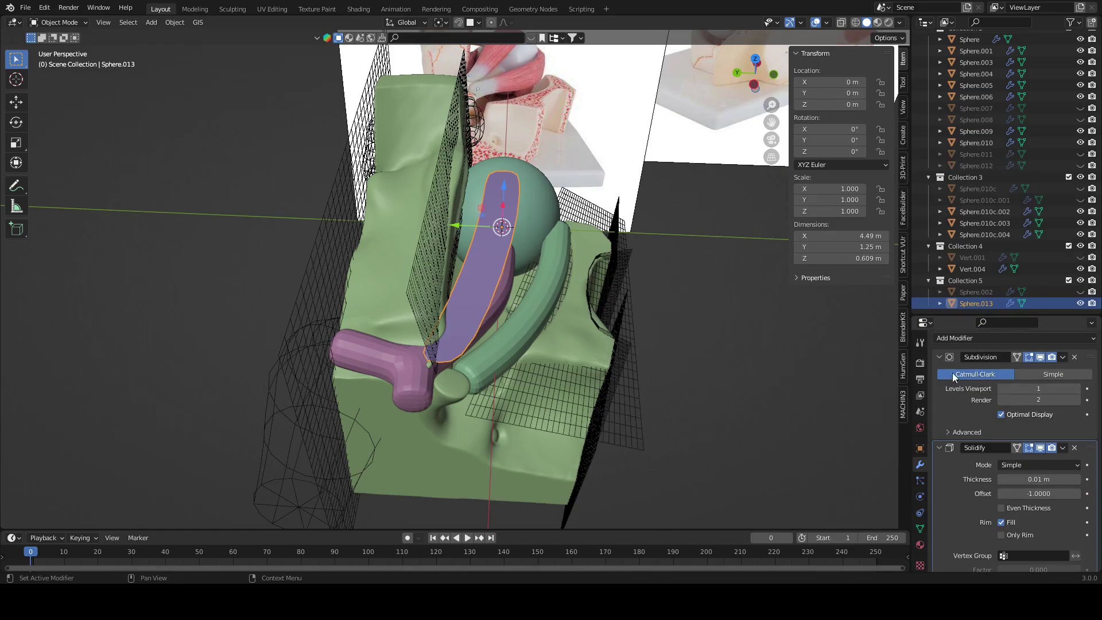
left_click(967, 432)
scroll(955, 370, "up", 1)
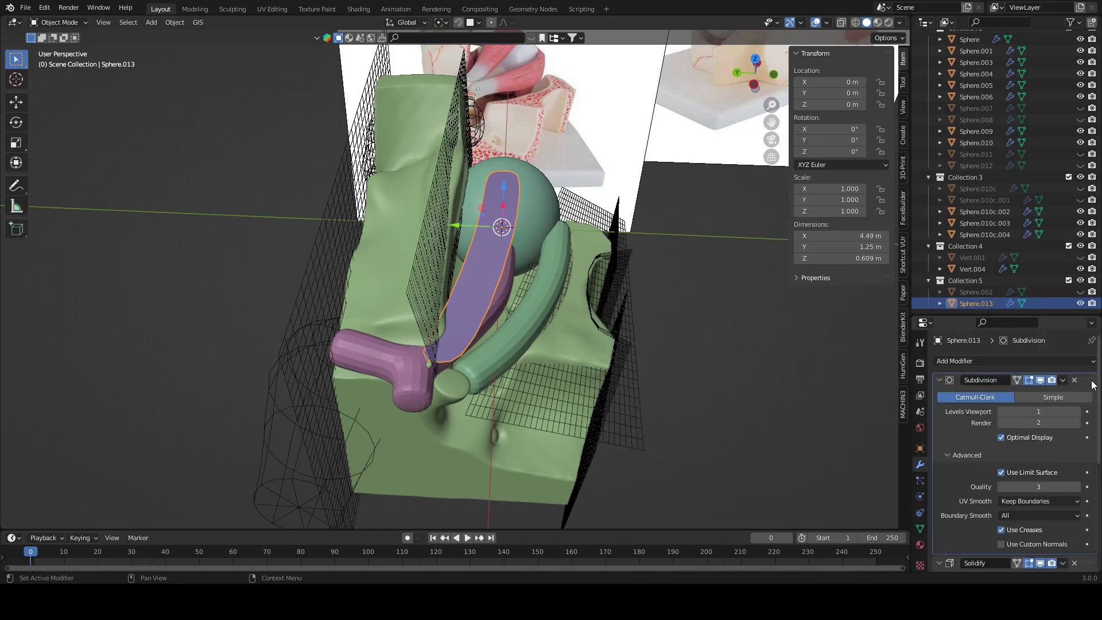
left_click_drag(1093, 385, 1061, 567)
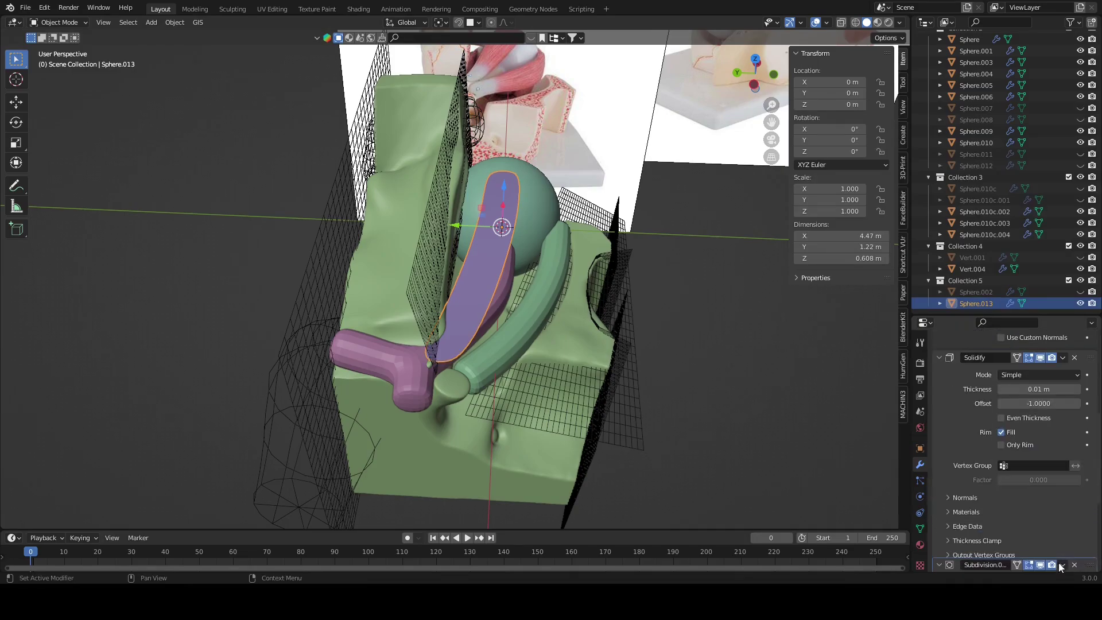
scroll(1073, 517, "down", 5)
Step: Set Solidify thickness to about -0.23 m and offset to -0.21, then reselect the band
key("Tab")
middle_click_drag(764, 381, 586, 205)
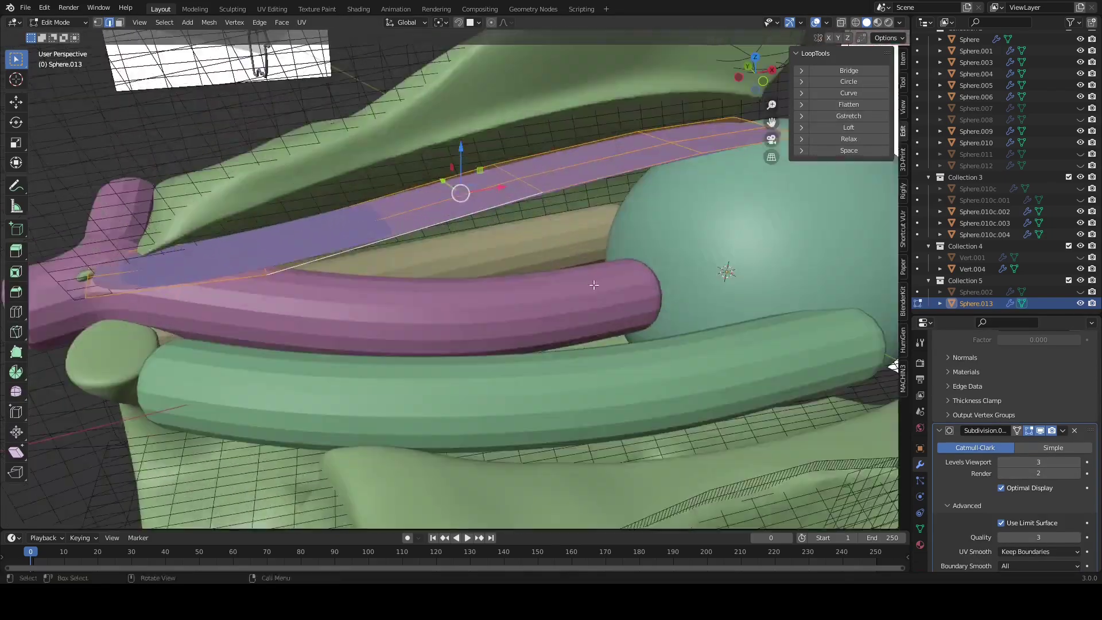
left_click_drag(1091, 430, 1091, 345)
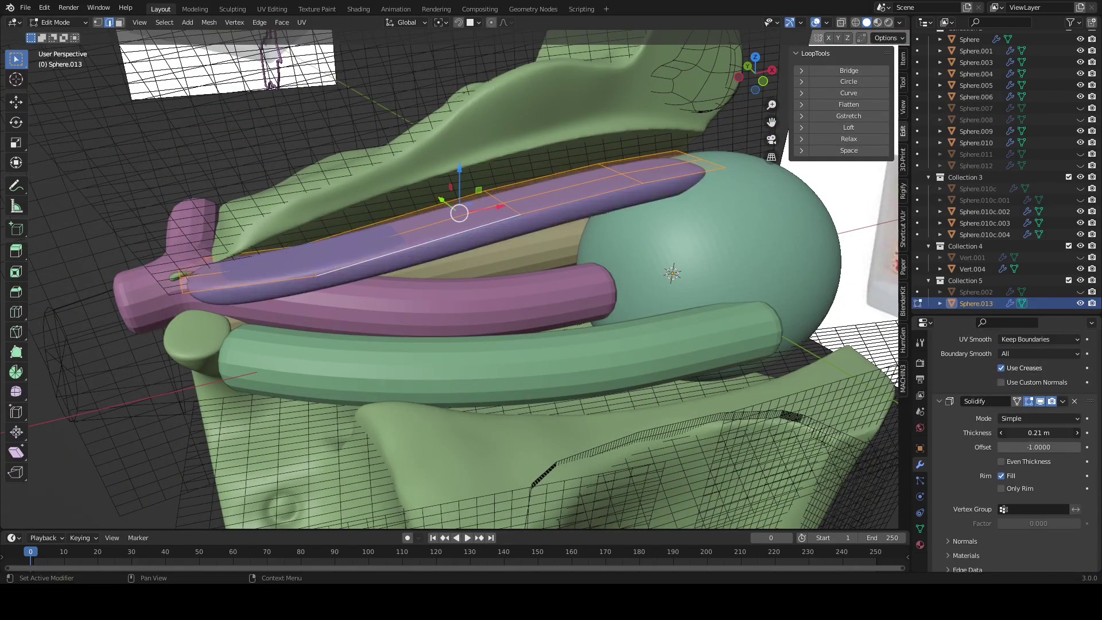
left_click_drag(1039, 433, 1017, 433)
middle_click_drag(437, 276, 333, 248)
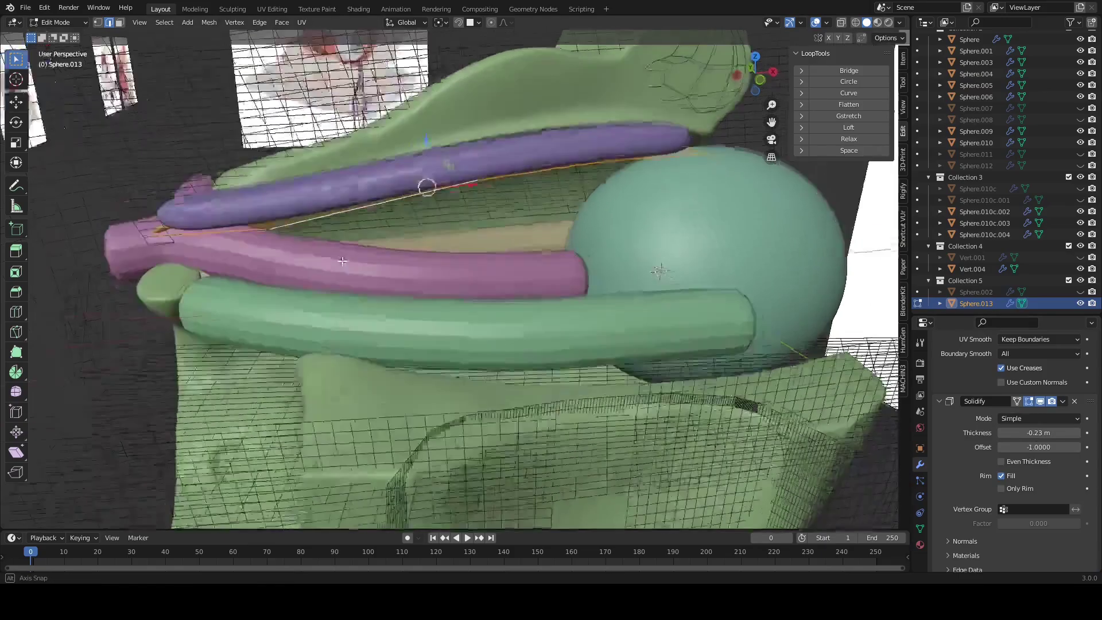
left_click_drag(1016, 446, 1028, 447)
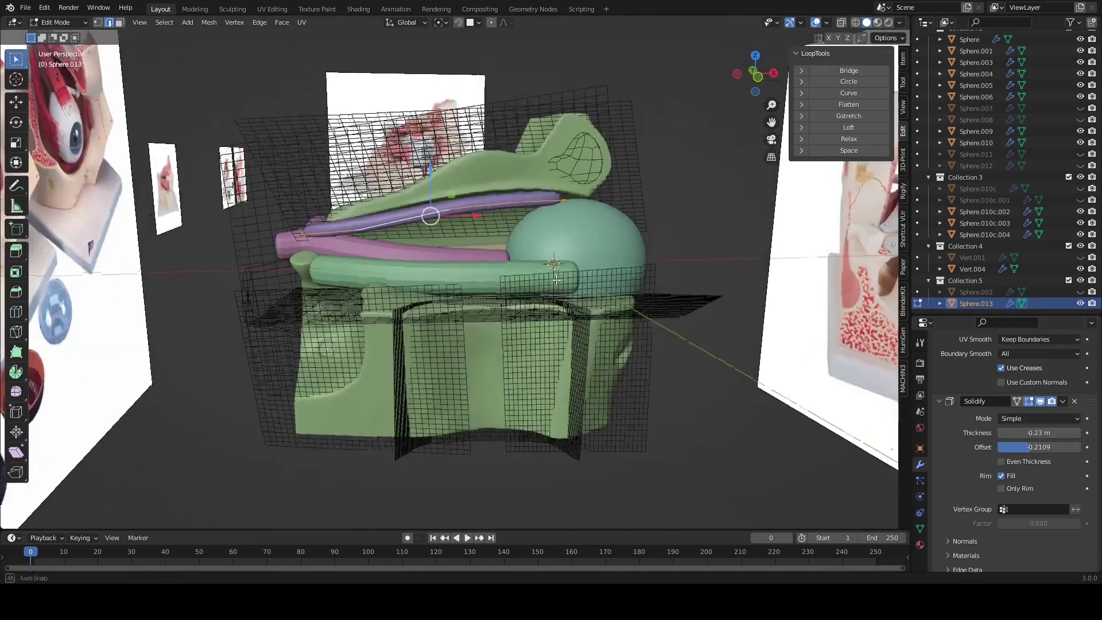
key("Tab")
middle_click_drag(535, 333, 557, 294)
left_click(557, 295)
scroll(993, 389, "up", 5)
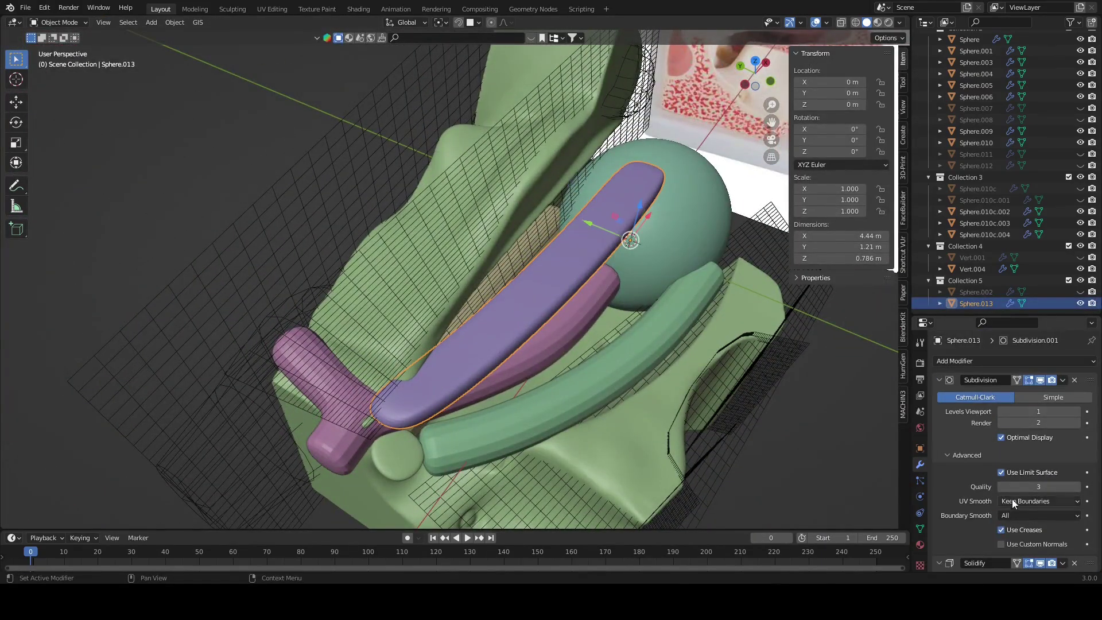
Step: Keep corners for boundary smoothing and select the purple band near the eyeball
left_click(1016, 529)
scroll(777, 316, "down", 4)
middle_click_drag(777, 316, 632, 299)
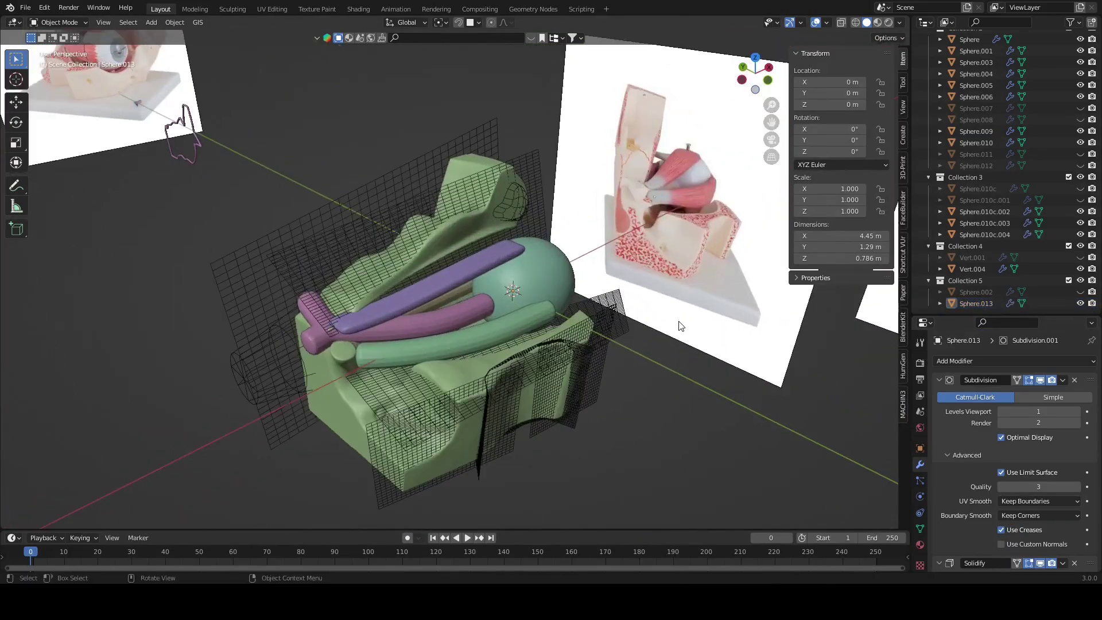
scroll(526, 297, "up", 3)
left_click(549, 316)
mouse_move(526, 298)
middle_mouse_down()
mouse_move(549, 316)
mouse_move(536, 320)
middle_mouse_up()
scroll(536, 319, "down", 3)
scroll(362, 328, "up", 4)
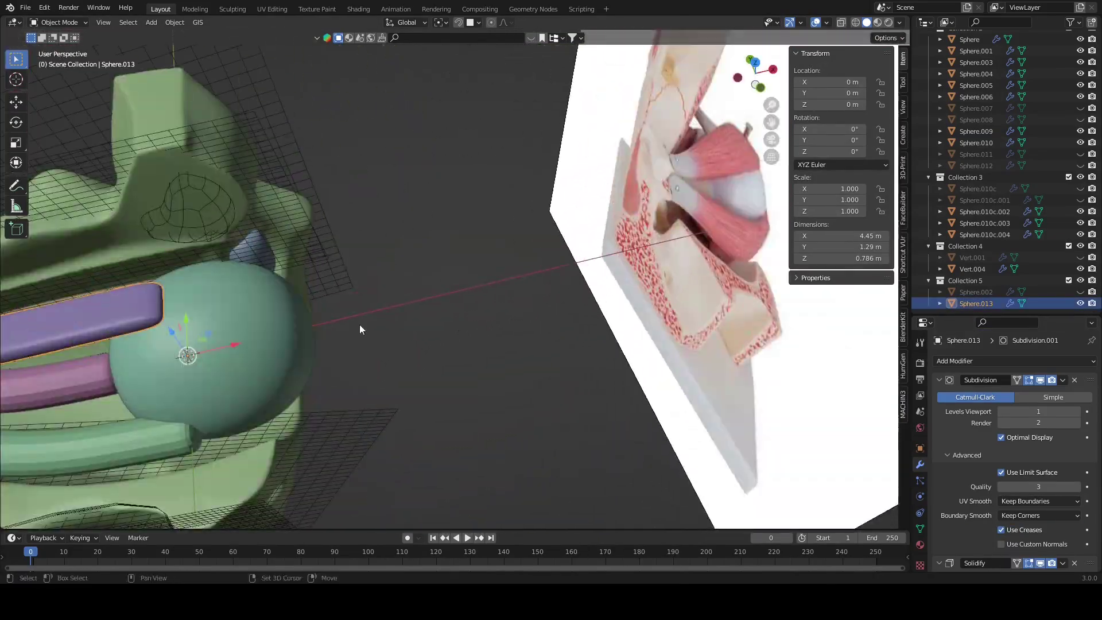
mouse_move(362, 328)
middle_mouse_down()
mouse_move(420, 253)
mouse_move(548, 296)
mouse_move(558, 222)
middle_mouse_up()
Step: Move the band's vertices along Y, then along Z, in Edit Mode with X-ray
key("Tab")
key("alt+z")
key("alt+z")
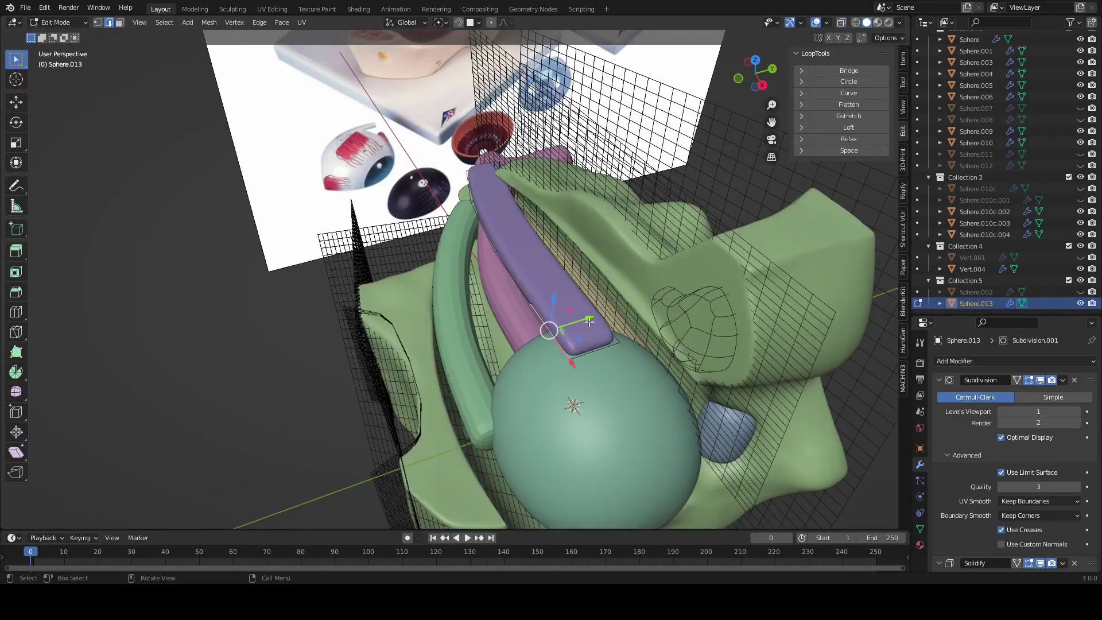
mouse_move(589, 321)
middle_mouse_down()
mouse_move(536, 277)
mouse_move(436, 249)
mouse_move(538, 228)
middle_mouse_up()
key("alt+z")
key("alt+z")
key("g")
key("y")
key("alt+z")
left_click(492, 281)
key("alt+z")
key("alt+z")
key("alt+z")
key("g")
key("z")
left_click(538, 228)
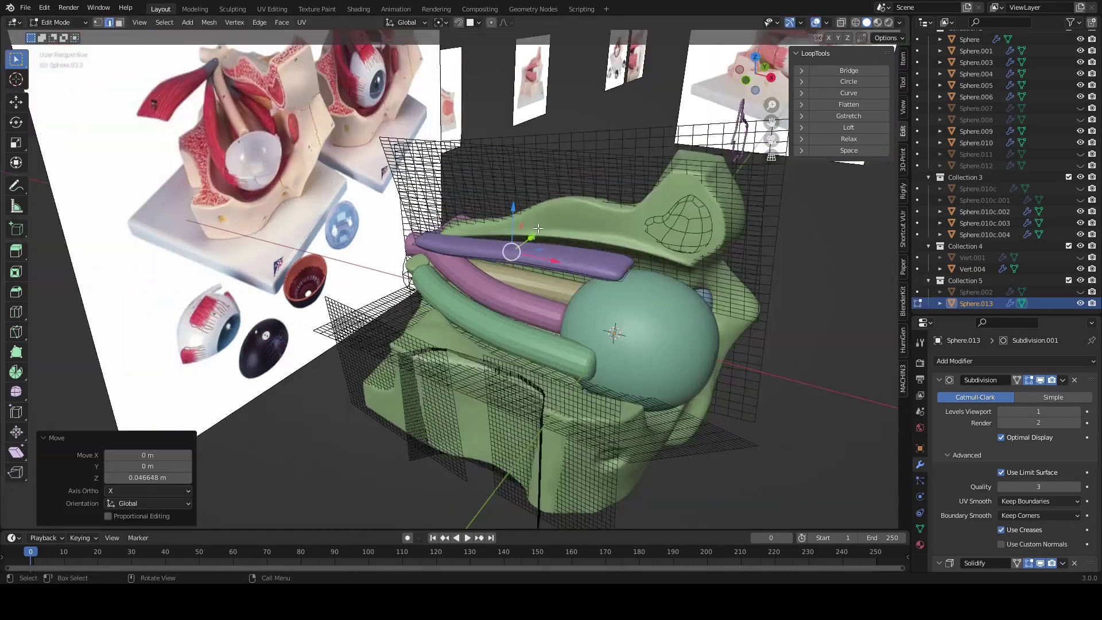
key("Tab")
Step: Reselect the purple band and adjust its hidden vertices from a side view
left_click(663, 376)
mouse_move(663, 376)
middle_mouse_down()
mouse_move(583, 334)
mouse_move(604, 335)
middle_mouse_up()
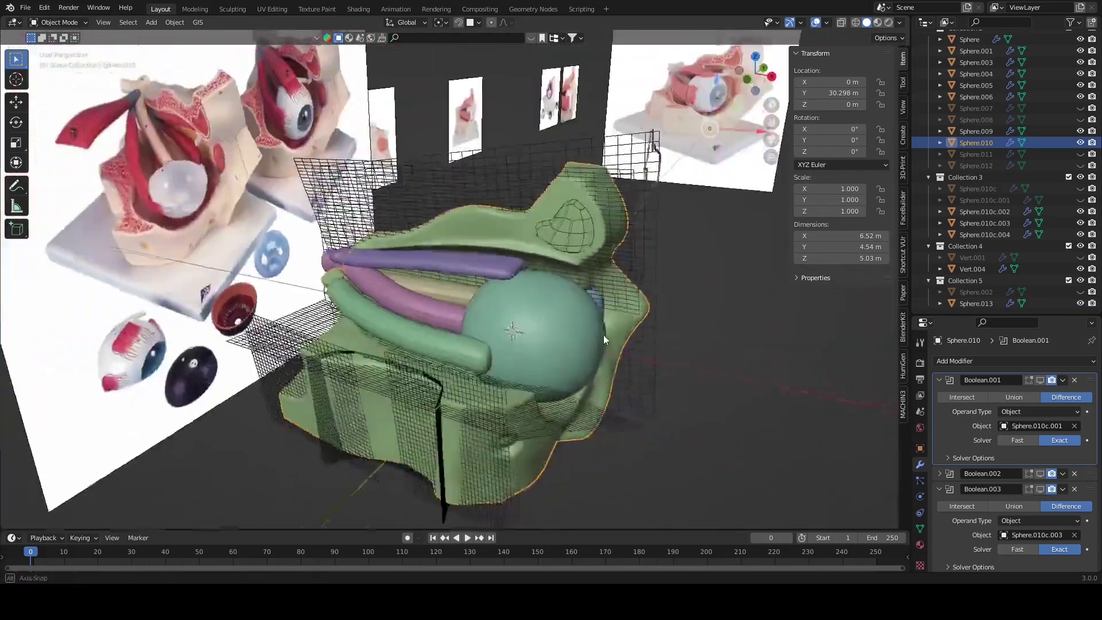
left_click(585, 326)
scroll(491, 231, "up", 3)
key("Tab")
key("alt+z")
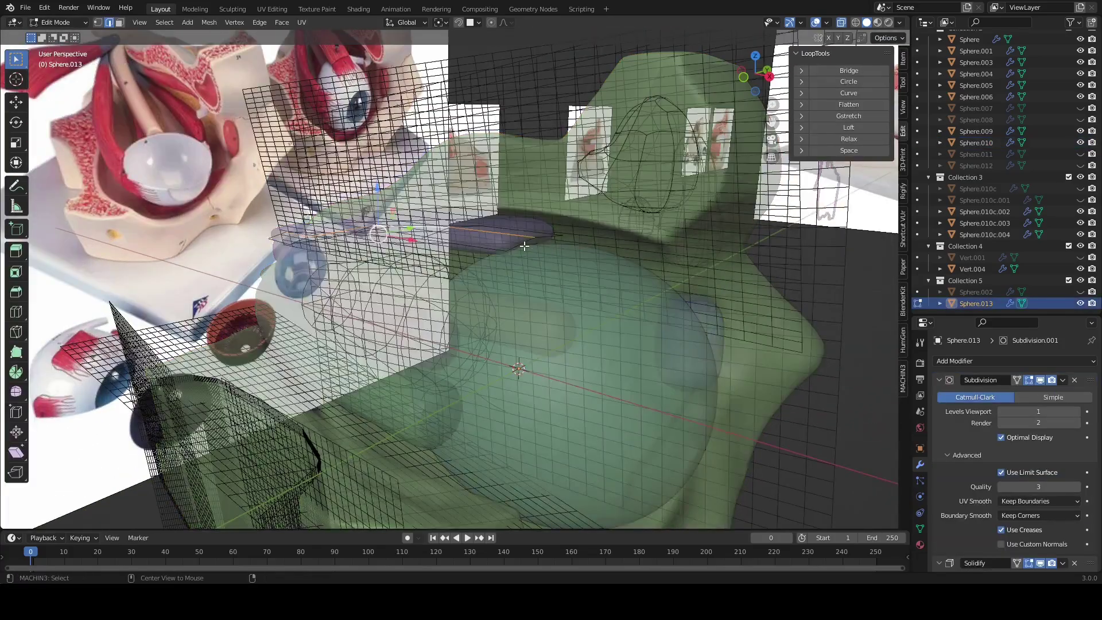
key("alt+z")
middle_click_drag(536, 238, 599, 222, "alt")
key("Escape")
key("Tab")
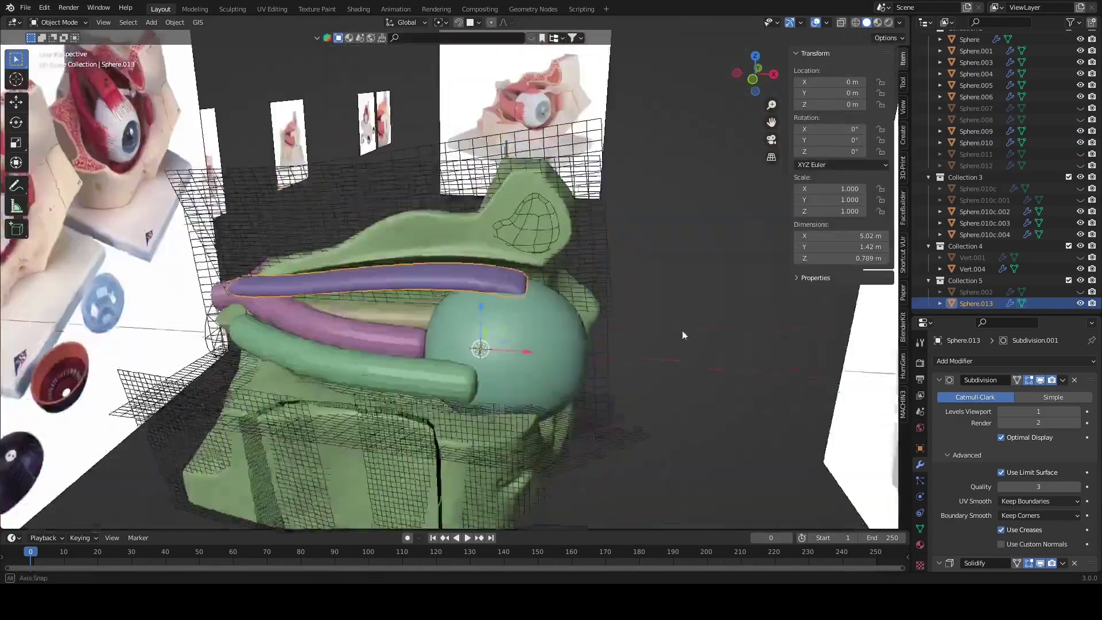
mouse_move(677, 238)
middle_mouse_down()
mouse_move(635, 347)
mouse_move(597, 301)
mouse_move(535, 285)
mouse_move(565, 313)
middle_mouse_up()
Step: Vertex-slide (Shift+V) a vertex at the tube's end in vertex select mode
key("Tab")
key("1")
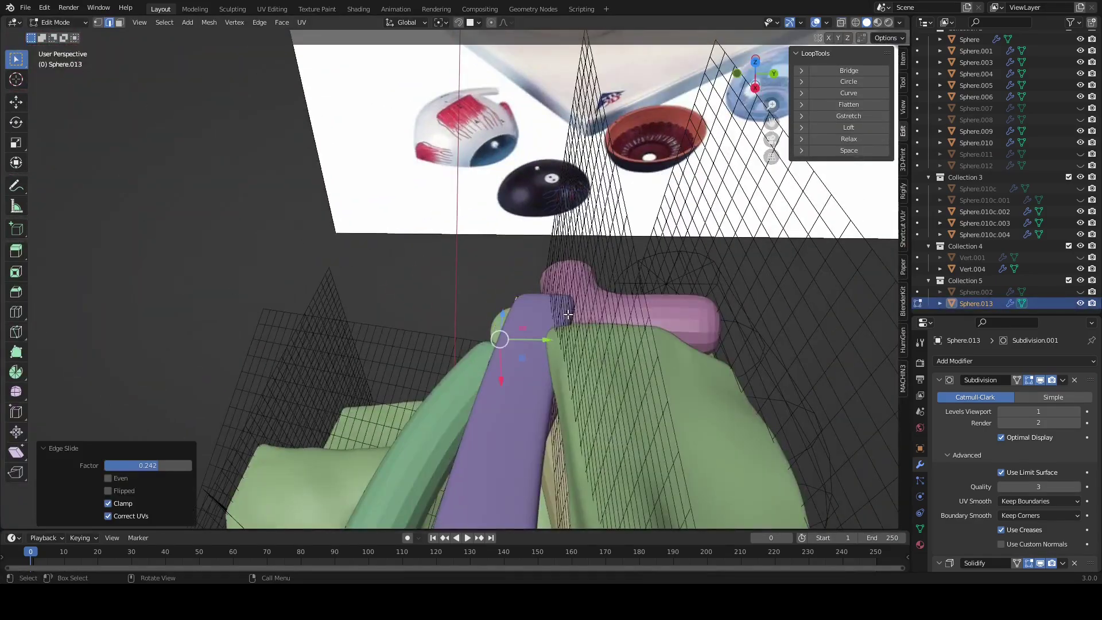
key("alt+z")
left_click(569, 297)
key("shift+v")
left_click(529, 297)
key("alt+z")
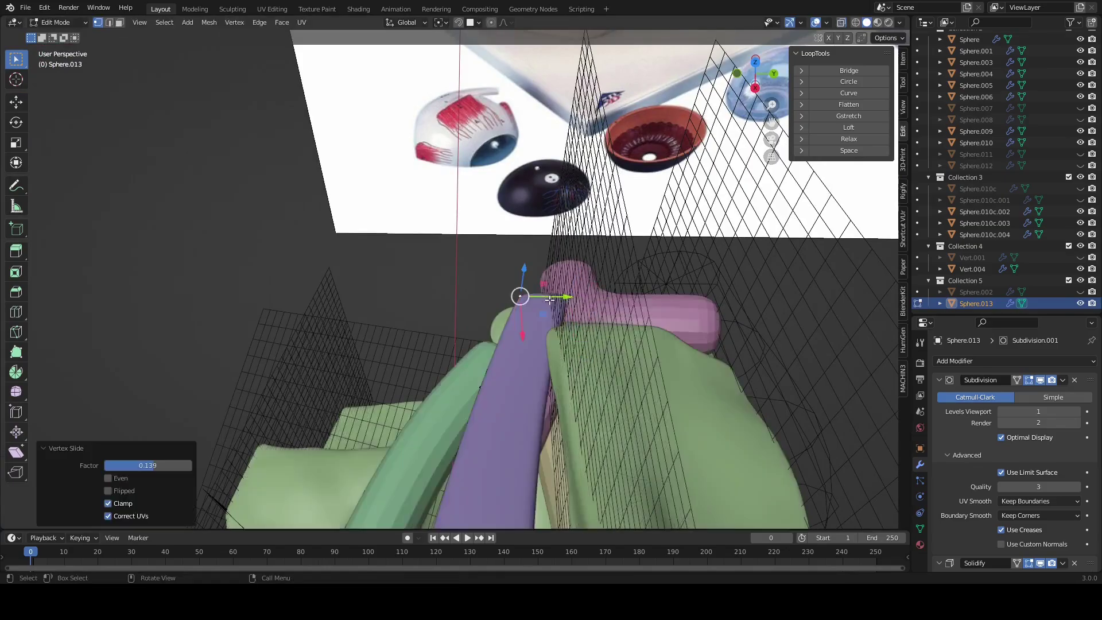
key("Tab")
mouse_move(529, 297)
middle_mouse_down()
mouse_move(683, 373)
mouse_move(624, 336)
mouse_move(636, 322)
middle_mouse_up()
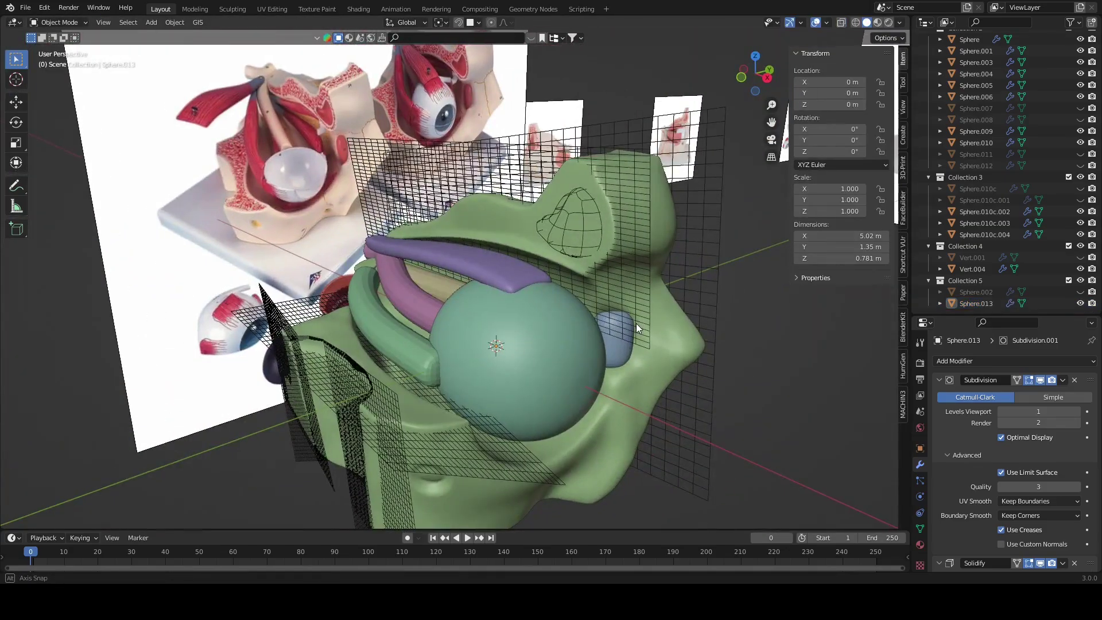
mouse_move(568, 230)
middle_mouse_down()
mouse_move(581, 205)
mouse_move(640, 175)
mouse_move(664, 206)
middle_mouse_up()
scroll(528, 251, "up", 5)
Step: Adjust the tube's front end and compare the upper muscle against the front reference
key("alt+z")
key("Tab")
key("alt+z")
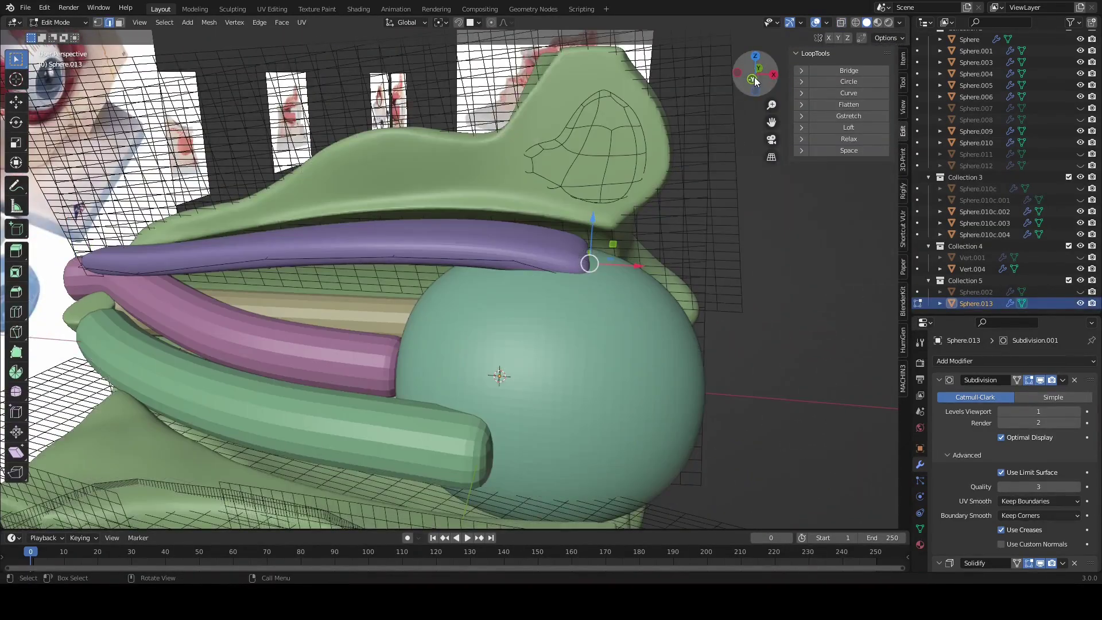
middle_click_drag(529, 252, 598, 148)
key("Tab")
scroll(632, 230, "down", 5)
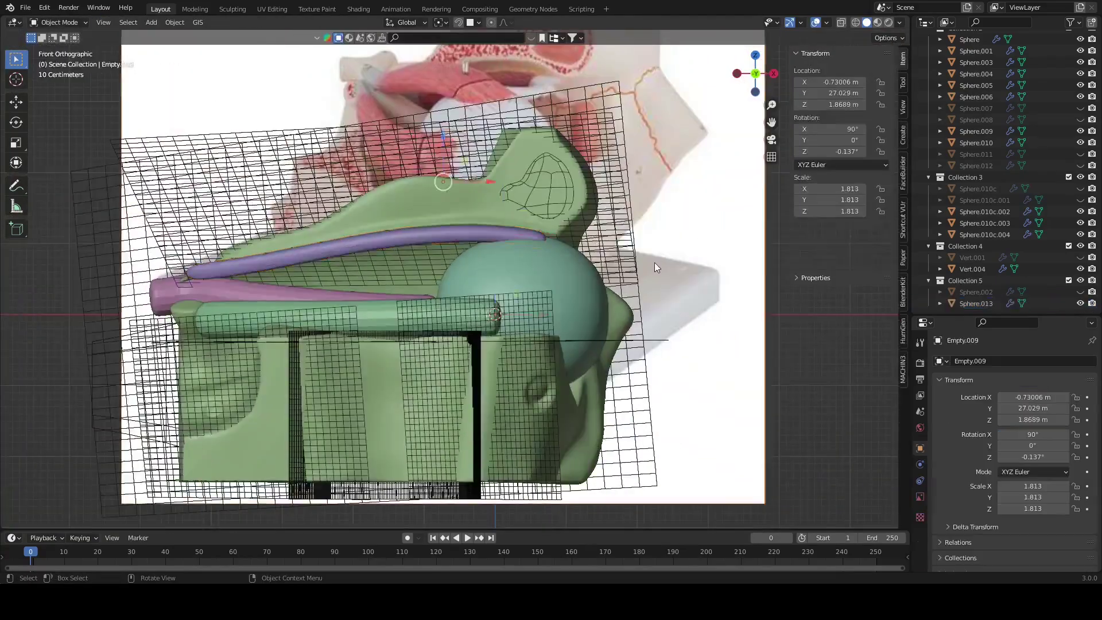
mouse_move(655, 262)
middle_mouse_down()
mouse_move(625, 311)
mouse_move(540, 256)
mouse_move(503, 260)
mouse_move(545, 345)
mouse_move(535, 265)
middle_mouse_up()
left_click(492, 291)
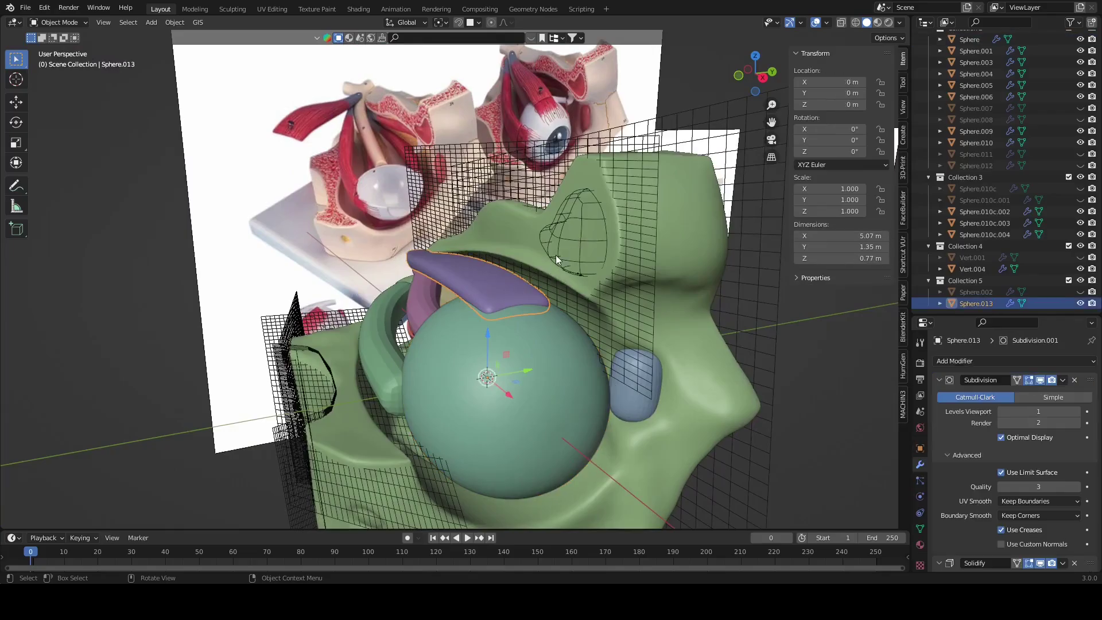
Step: Refine the upper muscle's vertices once more and frame the flattened band
key("KP_Decimal")
key("Tab")
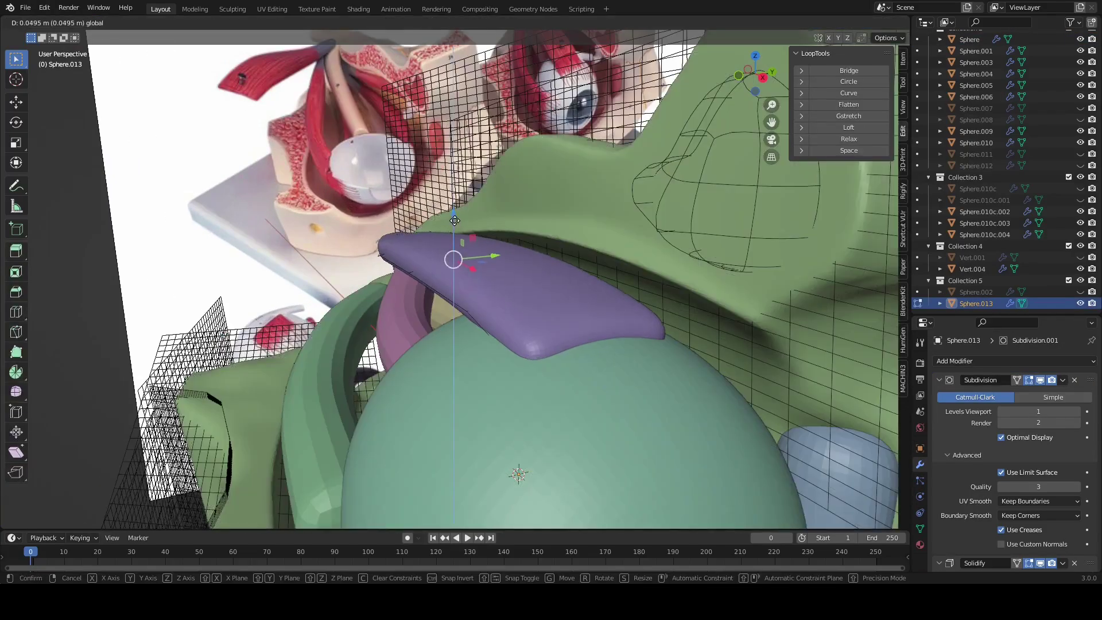
key("Escape")
key("Tab")
scroll(657, 341, "down", 5)
mouse_move(657, 341)
middle_mouse_down()
mouse_move(636, 355)
mouse_move(560, 281)
mouse_move(597, 312)
mouse_move(736, 340)
middle_mouse_up()
left_click(508, 284)
key("KP_Decimal")
Step: Inspect the widened purple band and save the scene as untitled.blend
left_click(1075, 379)
middle_click_drag(661, 344, 627, 335)
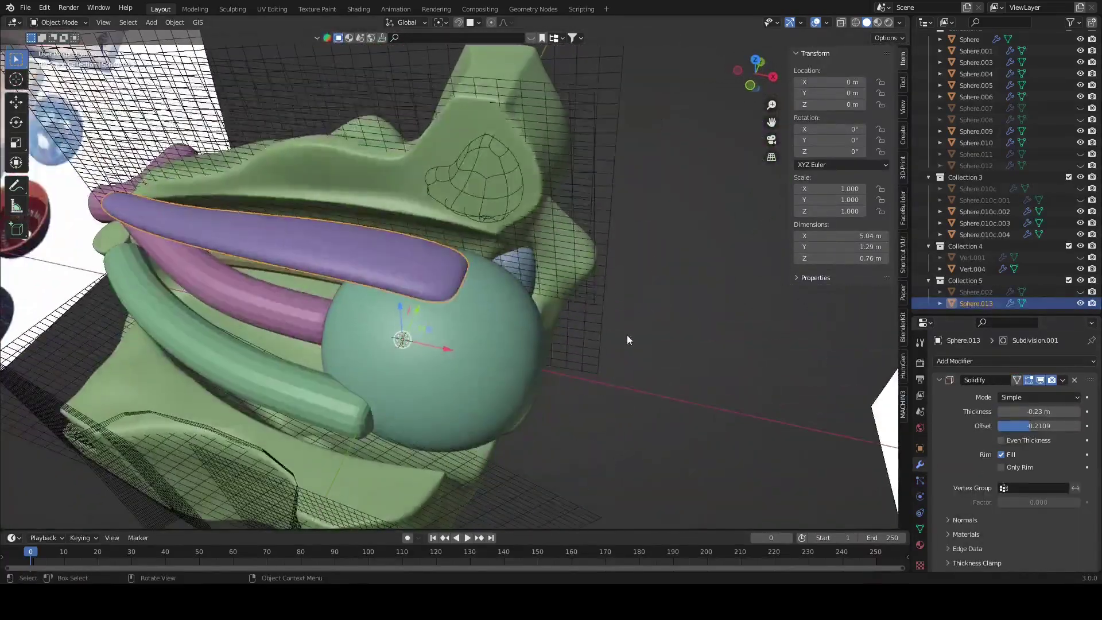
scroll(1009, 440, "down", 7)
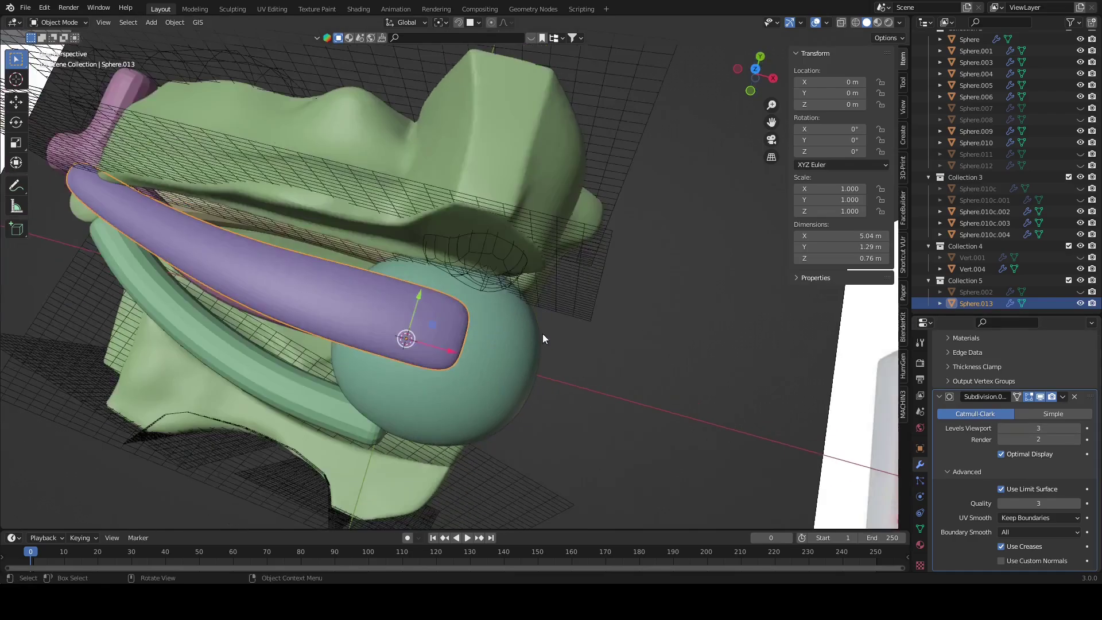
middle_click_drag(543, 333, 549, 288)
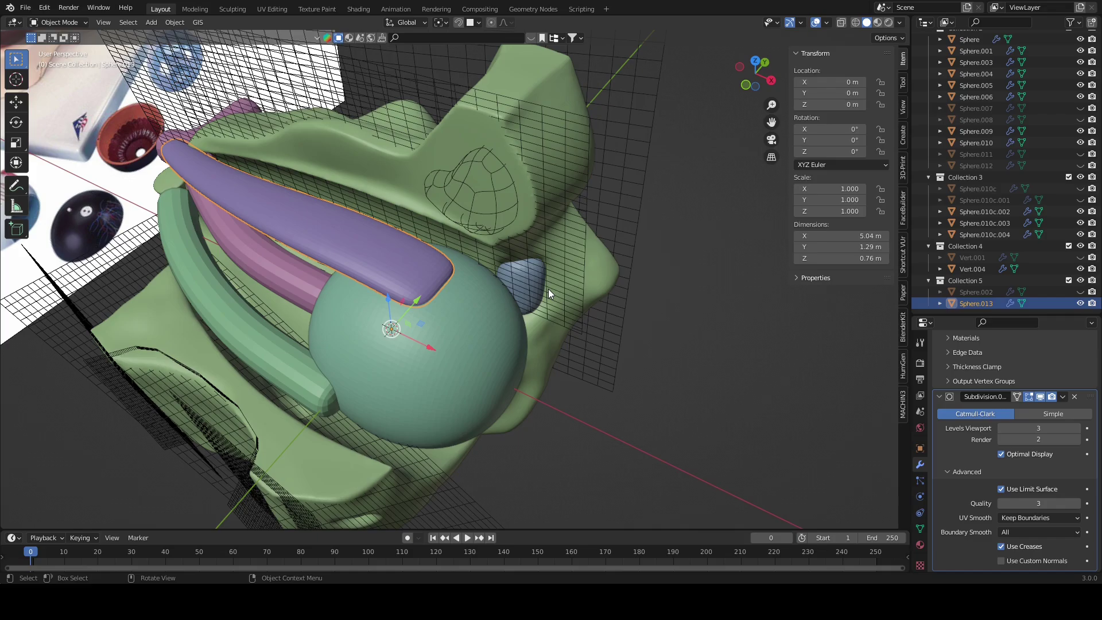
left_click(25, 8)
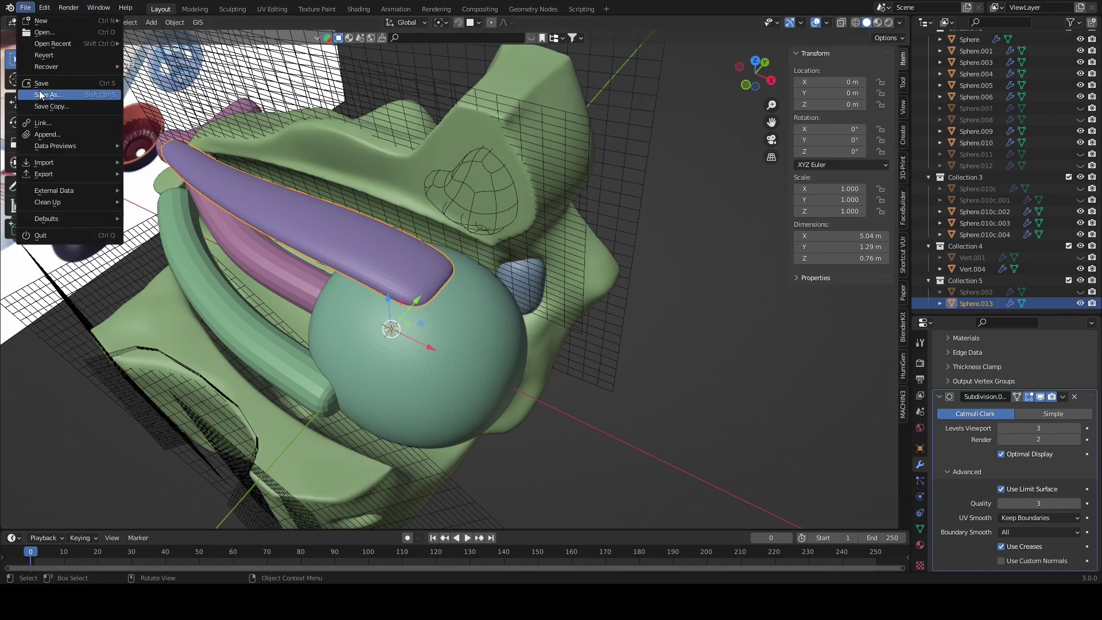
left_click(34, 96)
Step: Orbit and shift the view toward a frontal angle on the eye model
mouse_move(287, 258)
middle_mouse_down()
mouse_move(428, 292)
mouse_move(573, 234)
mouse_move(488, 264)
mouse_move(504, 381)
mouse_move(621, 275)
middle_mouse_up()
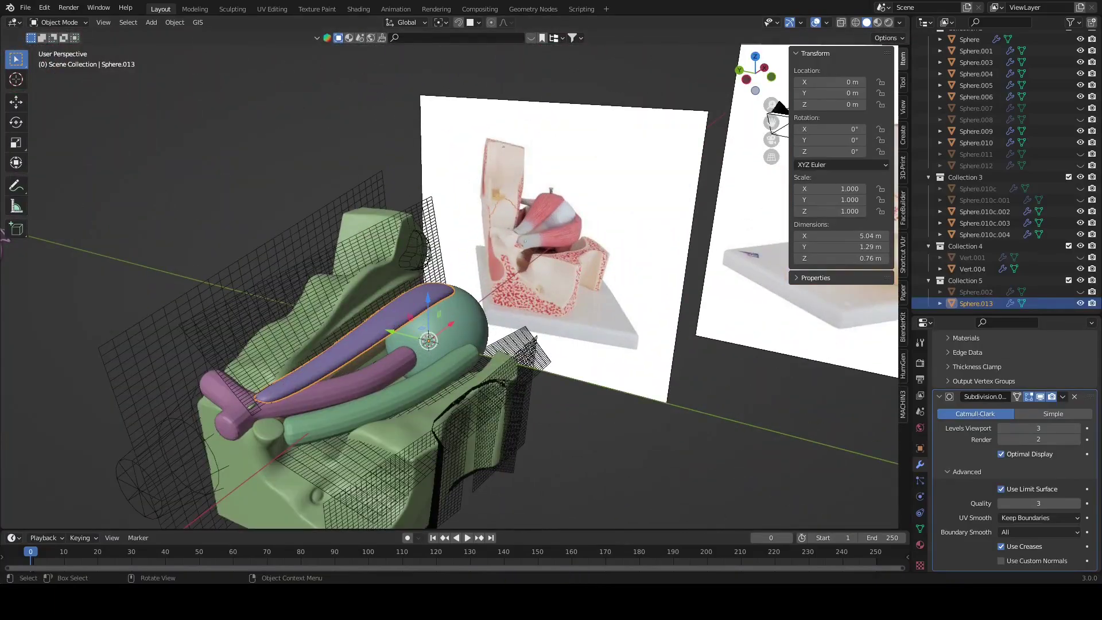
mouse_move(460, 298)
middle_mouse_down()
mouse_move(489, 326)
mouse_move(517, 287)
middle_mouse_up()
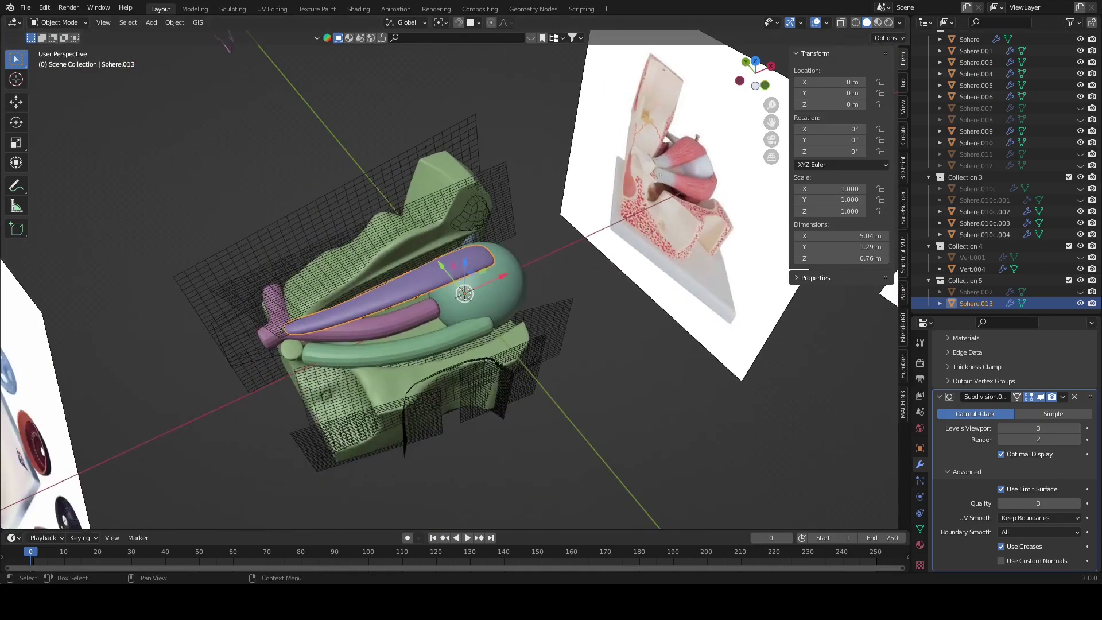
mouse_move(494, 310)
middle_mouse_down()
mouse_move(519, 323)
mouse_move(635, 225)
middle_mouse_up()
Step: In see-through front view, shift the purple band's vertices and add a new edge loop across it
left_click(760, 79)
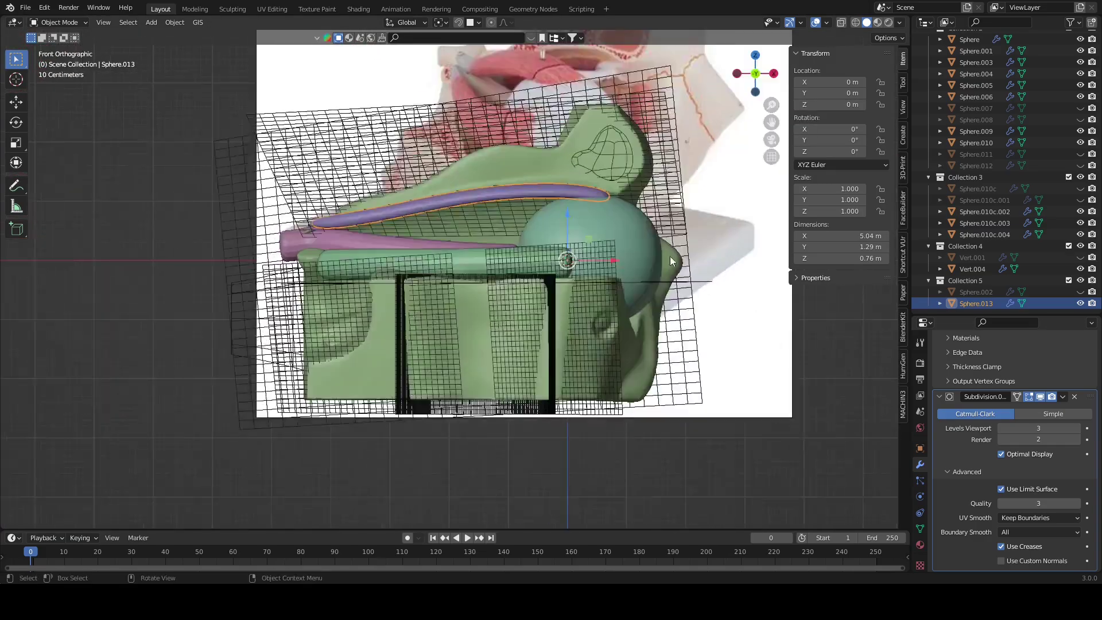
key("Tab")
key("alt+z")
key("alt+z")
key("alt+z")
key("g")
left_click(550, 150)
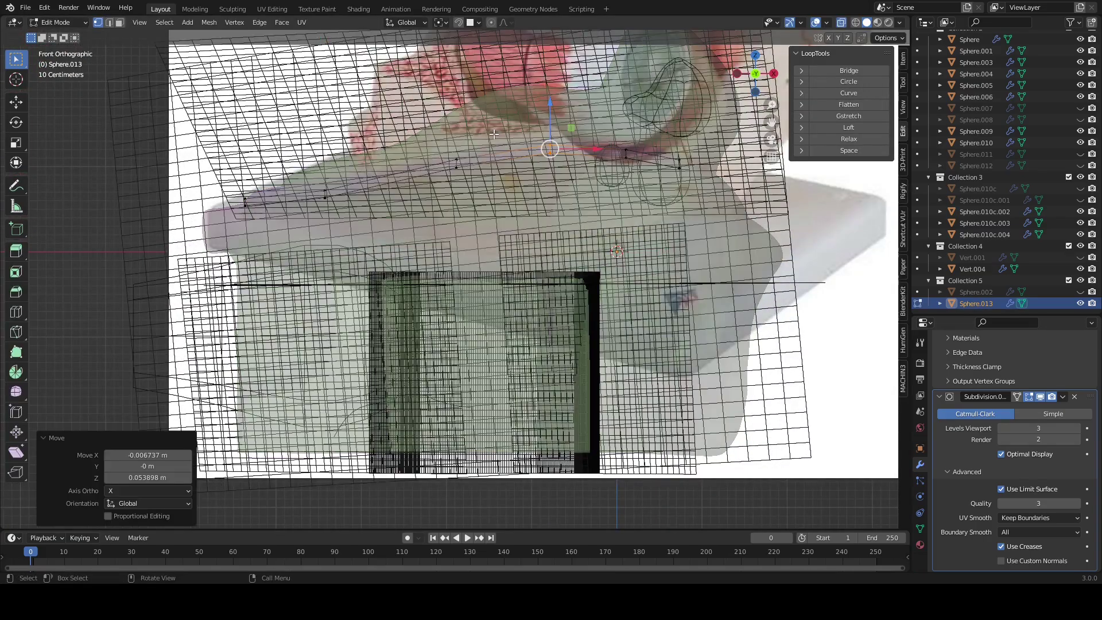
key("ctrl+r")
left_click(389, 177)
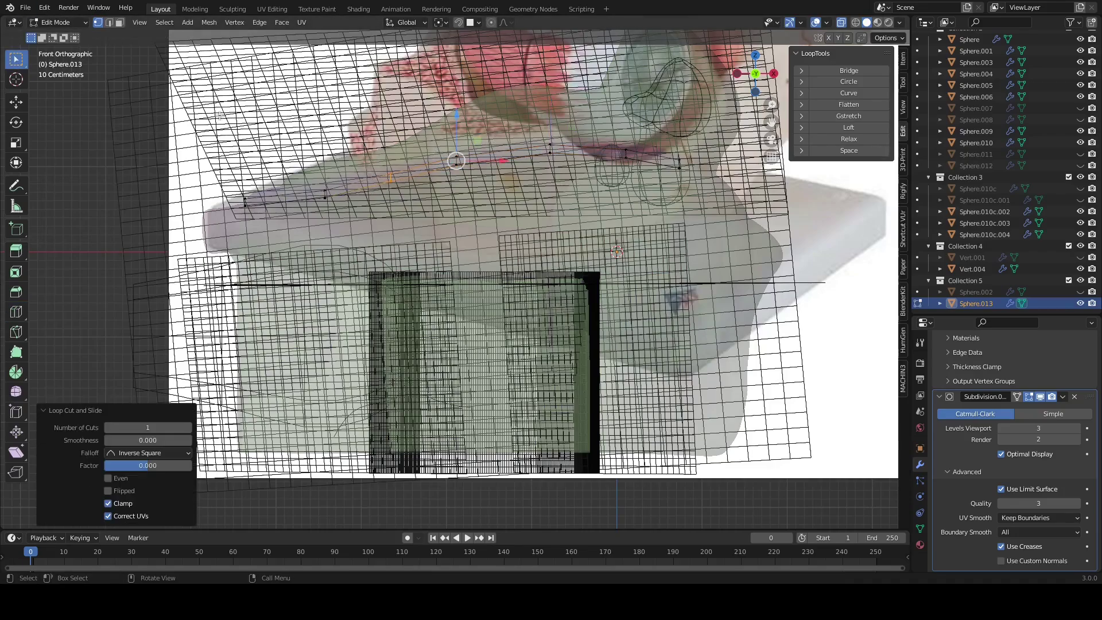
Step: Box-select the band's edge vertices and move them back to match the front reference
key("alt+z")
key("alt+z")
key("w")
key("alt+z")
key("alt+z")
left_click(456, 161)
mouse_move(457, 160)
left_mouse_down()
mouse_move(553, 146)
mouse_move(476, 158)
left_mouse_up()
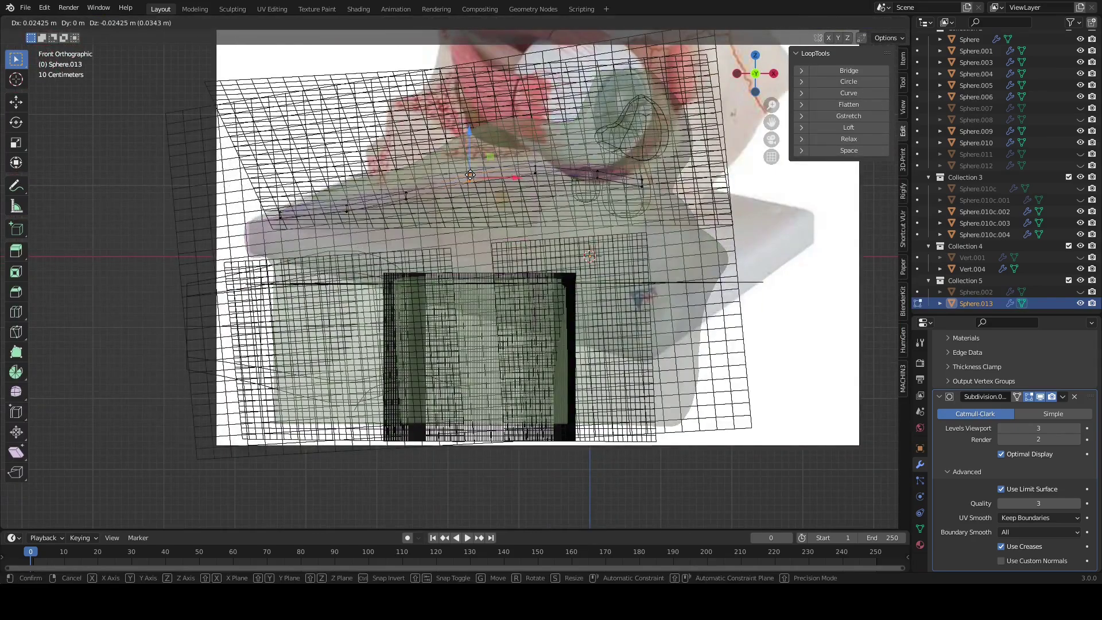
left_click(471, 175)
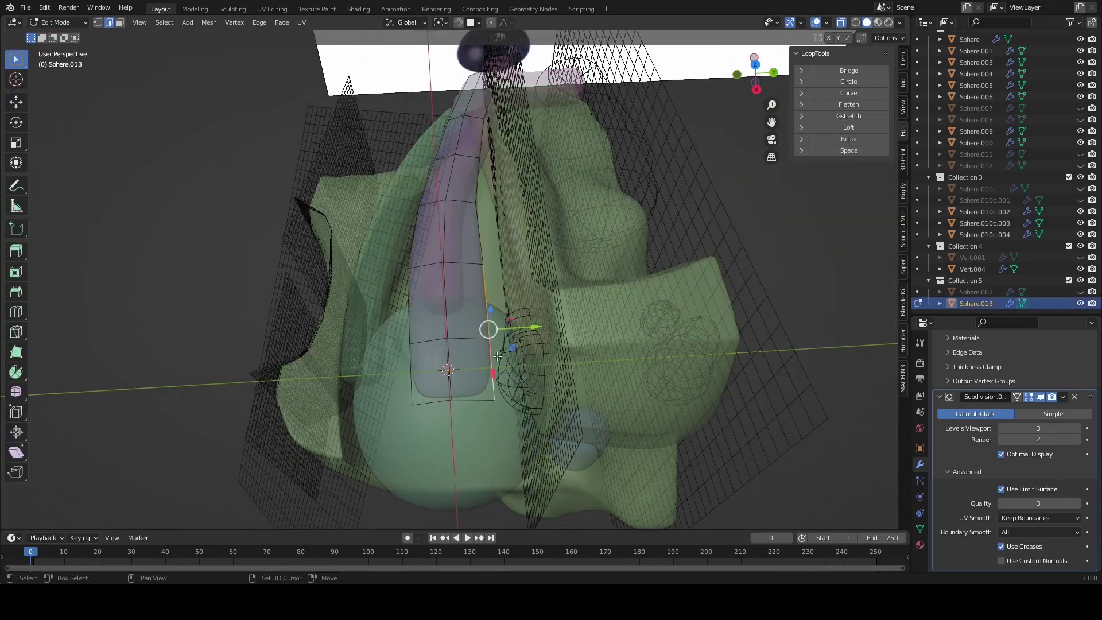
key("g")
left_click(497, 368)
key("g")
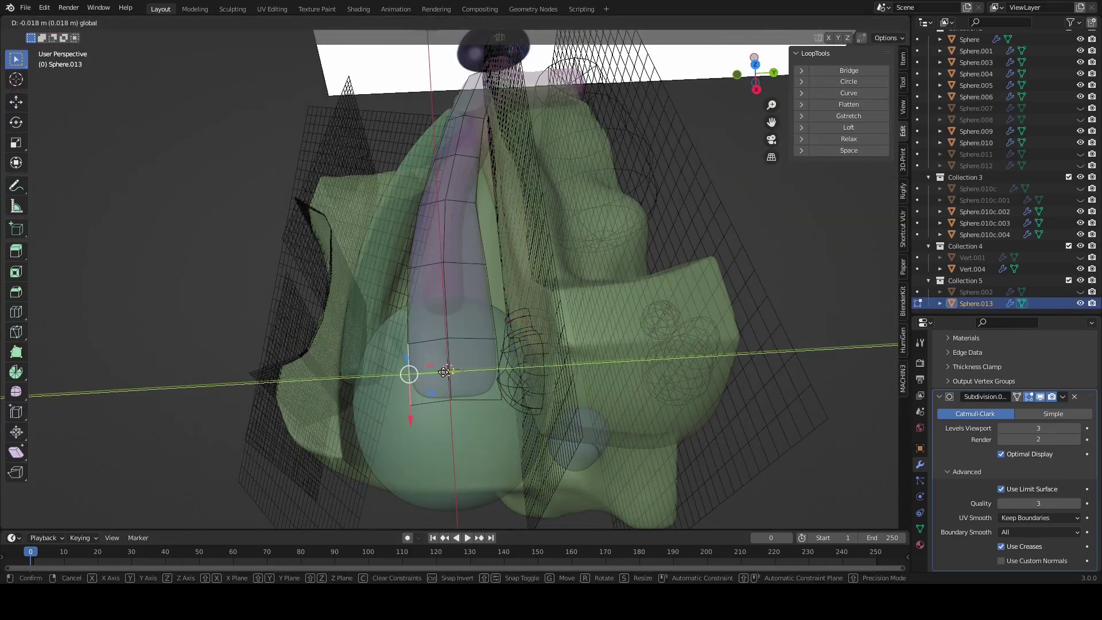
left_click(506, 197)
Step: Return to Object Mode, select the purple band, and orbit to compare it with the references
middle_click_drag(506, 197, 463, 234)
scroll(652, 236, "up", 3)
middle_click_drag(546, 202, 582, 229)
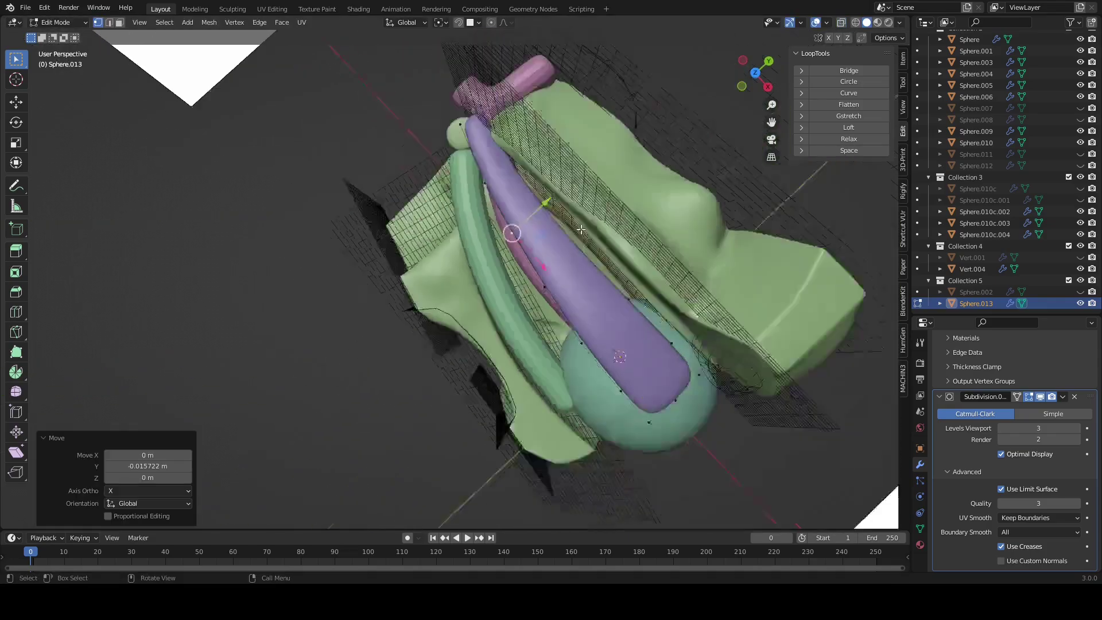
key("Tab")
scroll(581, 229, "down", 4)
mouse_move(674, 282)
middle_mouse_down()
mouse_move(750, 267)
mouse_move(617, 346)
mouse_move(567, 295)
mouse_move(625, 249)
middle_mouse_up()
scroll(746, 262, "up", 2)
scroll(588, 229, "up", 2)
left_click(588, 230)
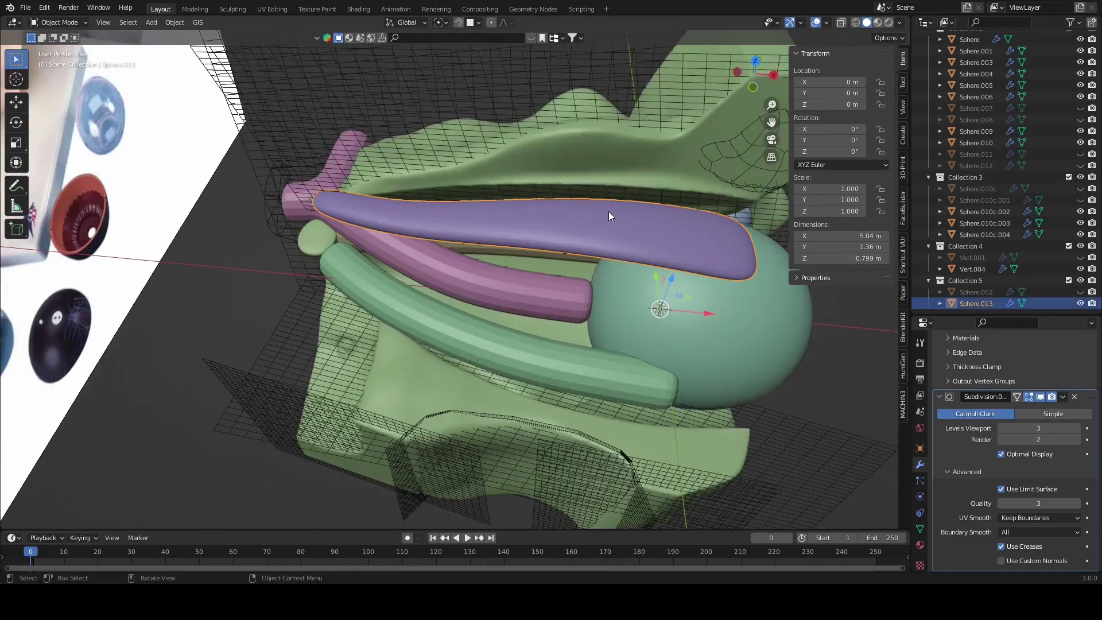
scroll(608, 211, "down", 5)
middle_click_drag(609, 211, 706, 249)
scroll(677, 238, "up", 2)
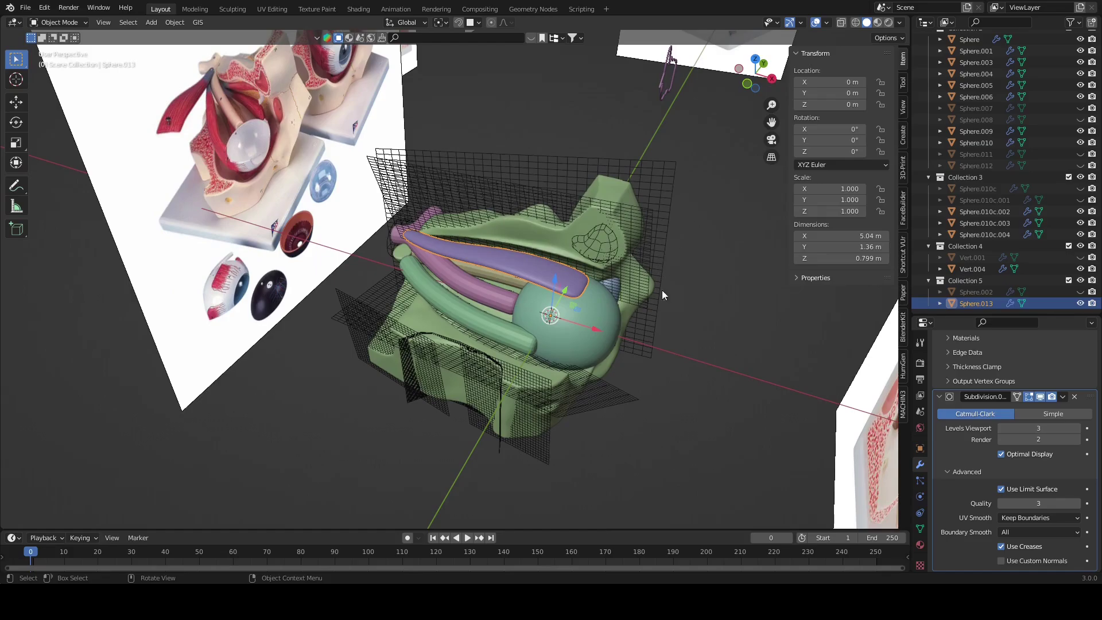
scroll(594, 307, "down", 5)
middle_click_drag(579, 191, 511, 177)
scroll(505, 299, "up", 5)
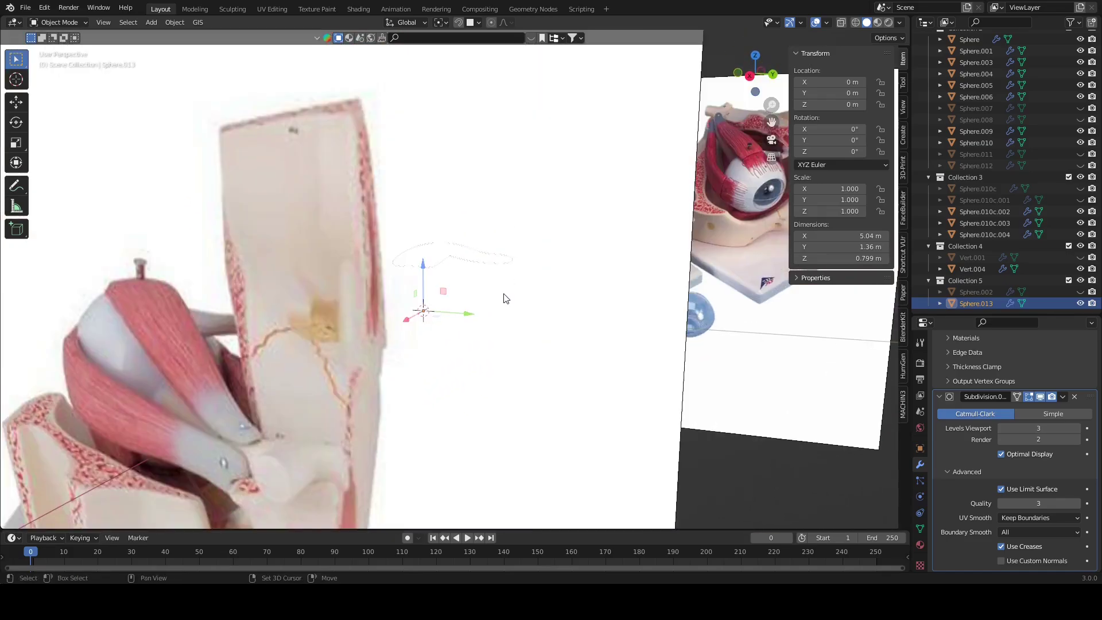
scroll(443, 314, "down", 5)
middle_click_drag(454, 322, 649, 387)
scroll(670, 367, "up", 3)
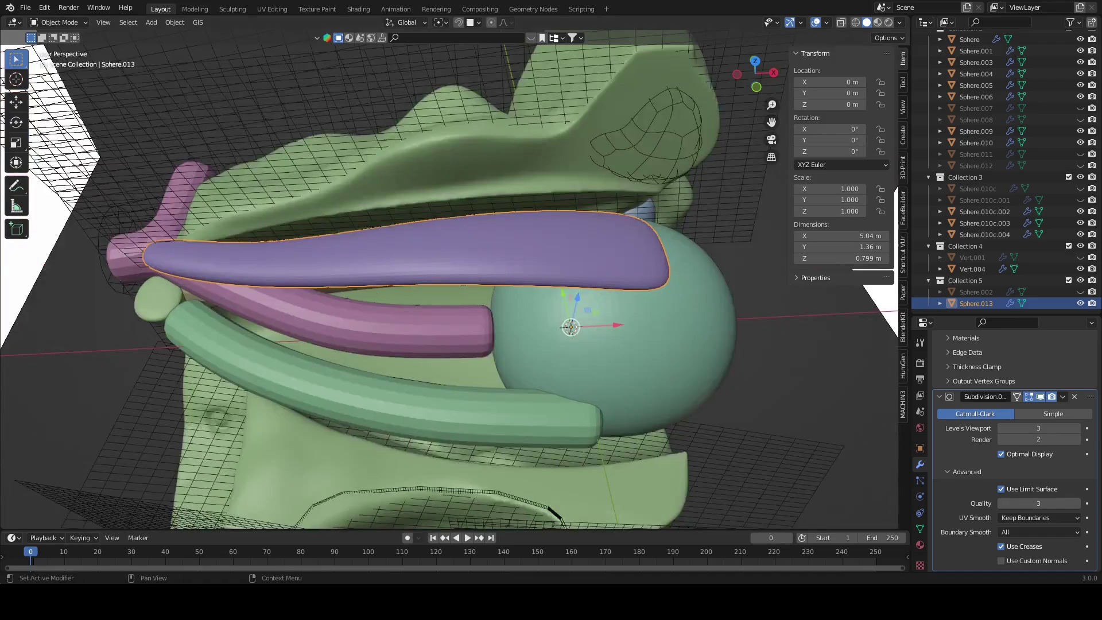
middle_click_drag(481, 260, 692, 302)
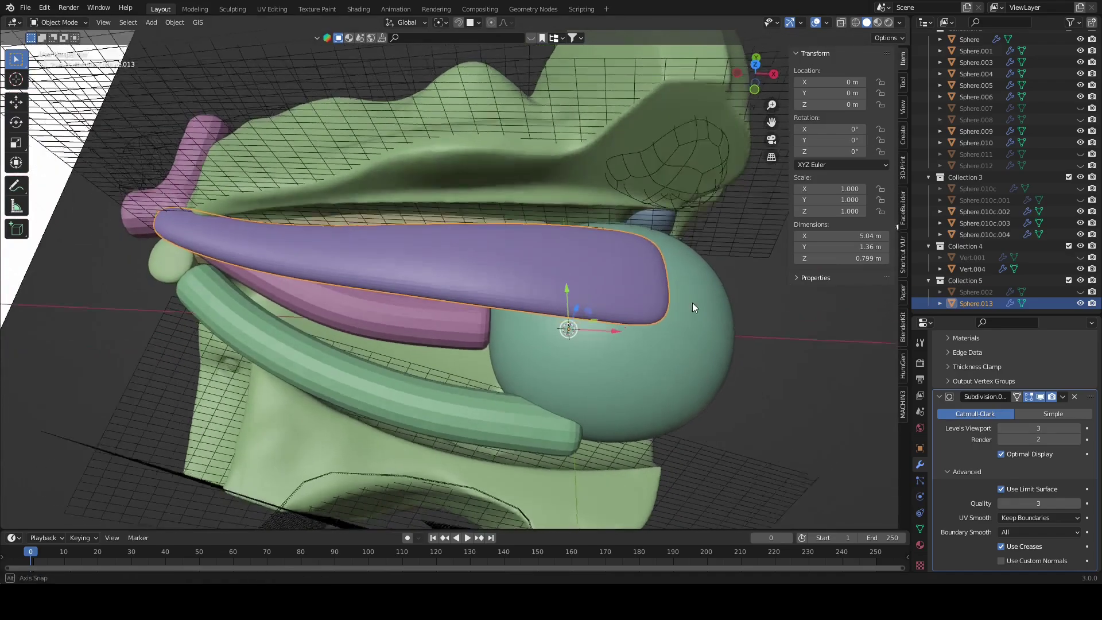
scroll(733, 316, "down", 4)
Step: Duplicate the purple band in place, hide the original, and apply the copy's Subdivision and Solidify modifiers
scroll(745, 340, "up", 3)
key("shift+d")
key("Escape")
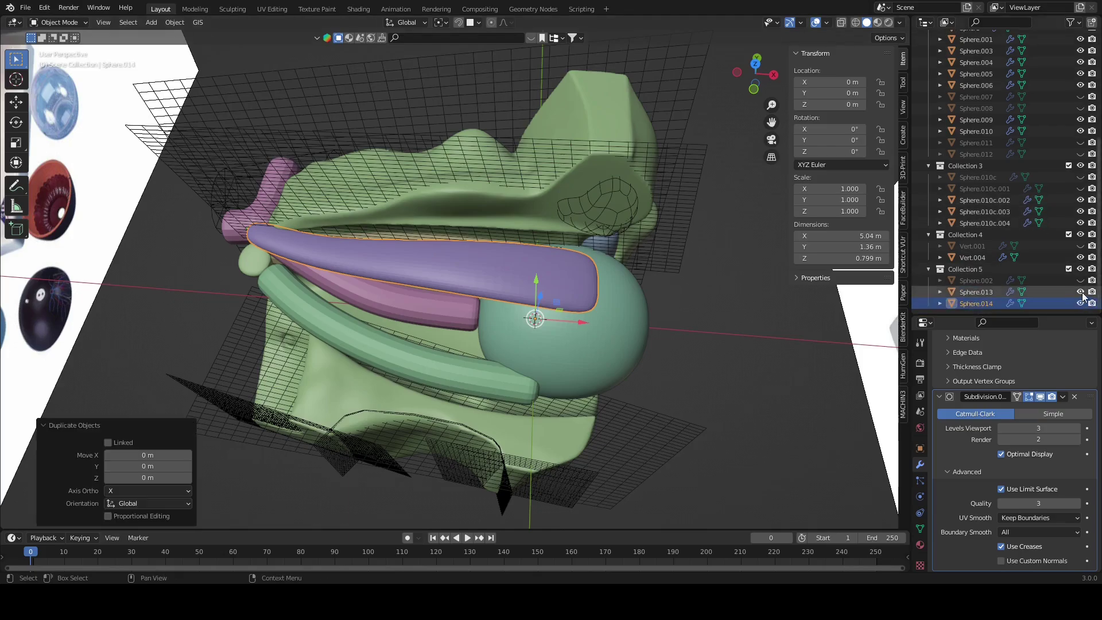
left_click(1081, 292)
left_click(1063, 397)
left_click(1002, 410)
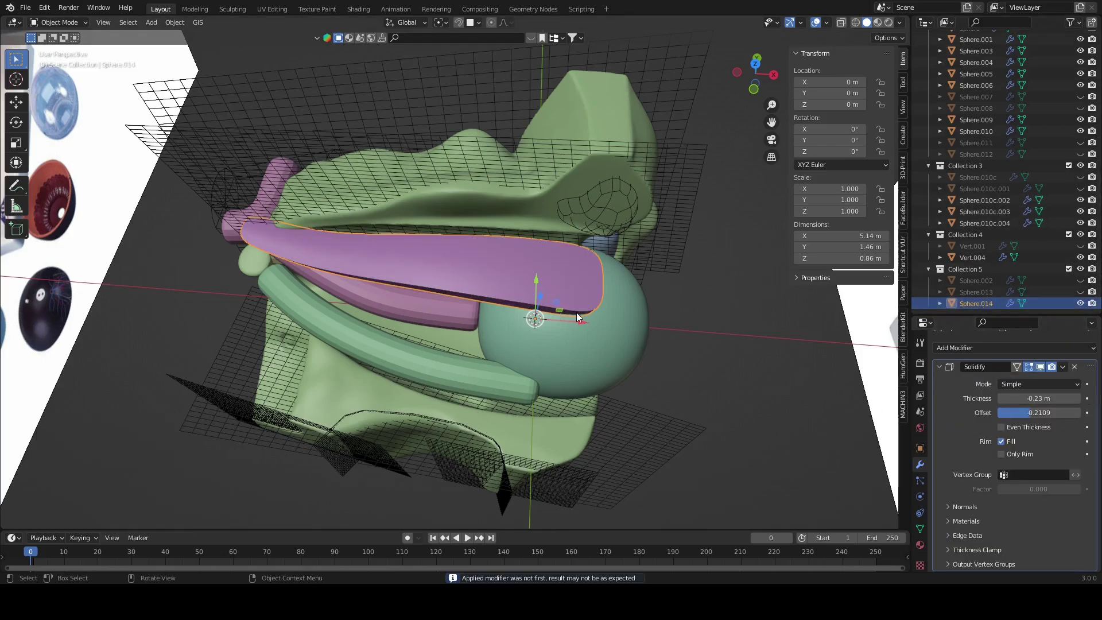
left_click(1063, 339)
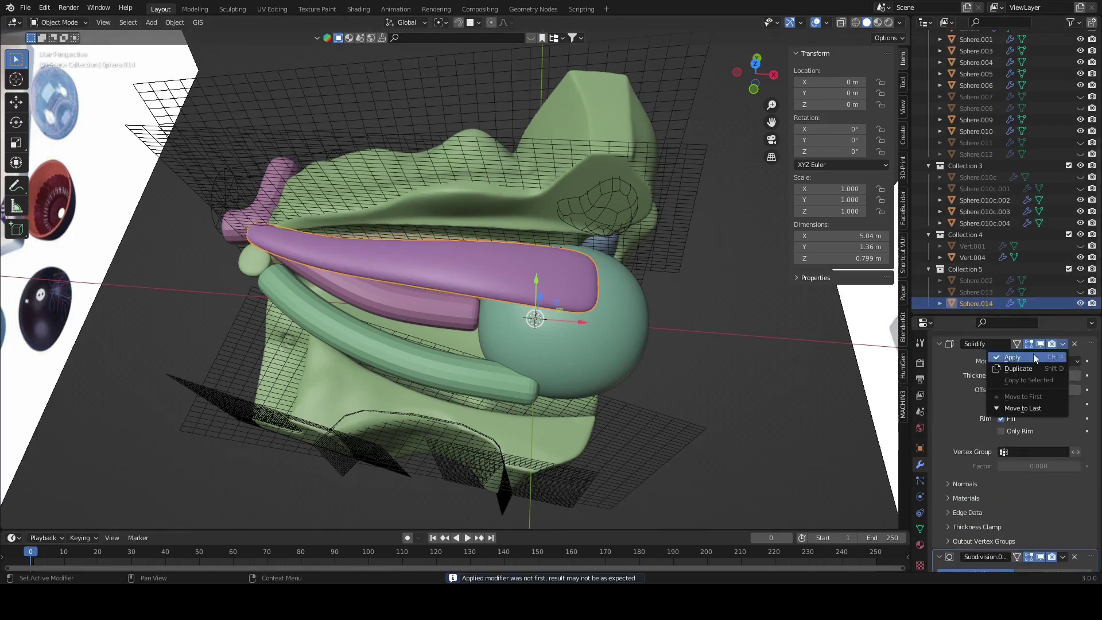
left_click(1034, 354)
left_click(1064, 380)
left_click(1034, 396)
Step: Inspect the copy's dense mesh in Edit Mode, then bring up the Add Modifier menu
key("Tab")
key("KP_Decimal")
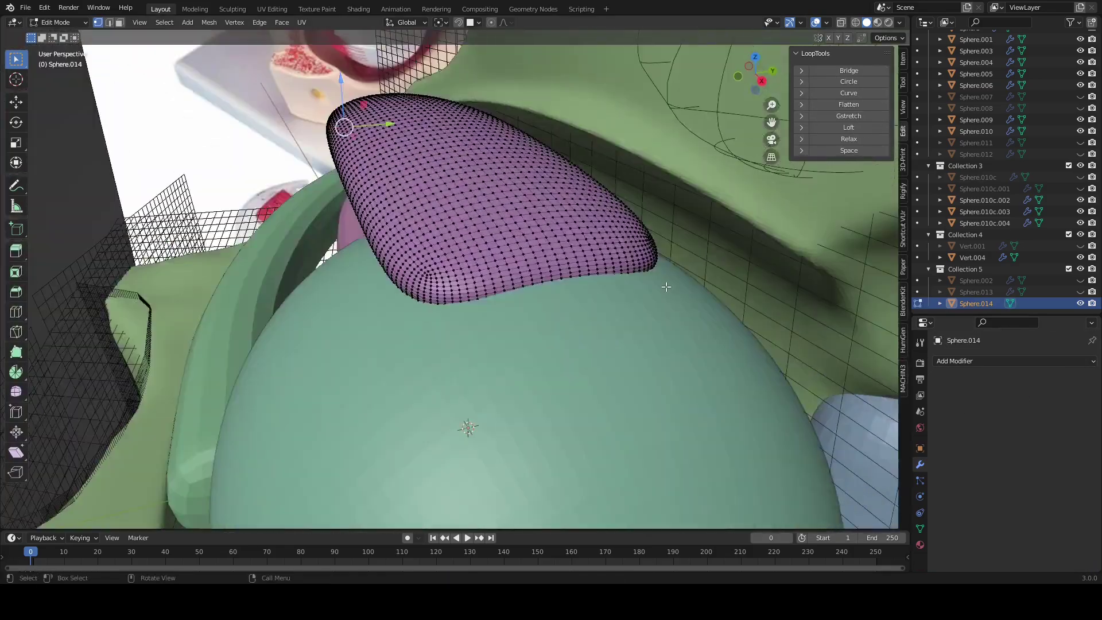
middle_click_drag(667, 287, 567, 331)
scroll(567, 331, "up", 6)
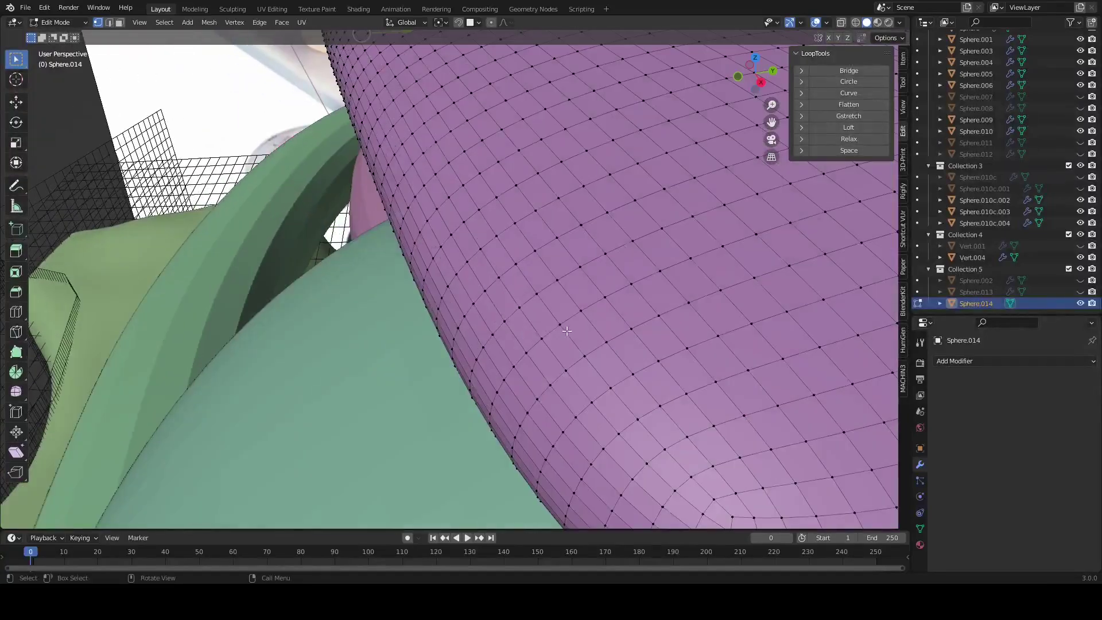
scroll(561, 336, "down", 4)
scroll(598, 338, "up", 4)
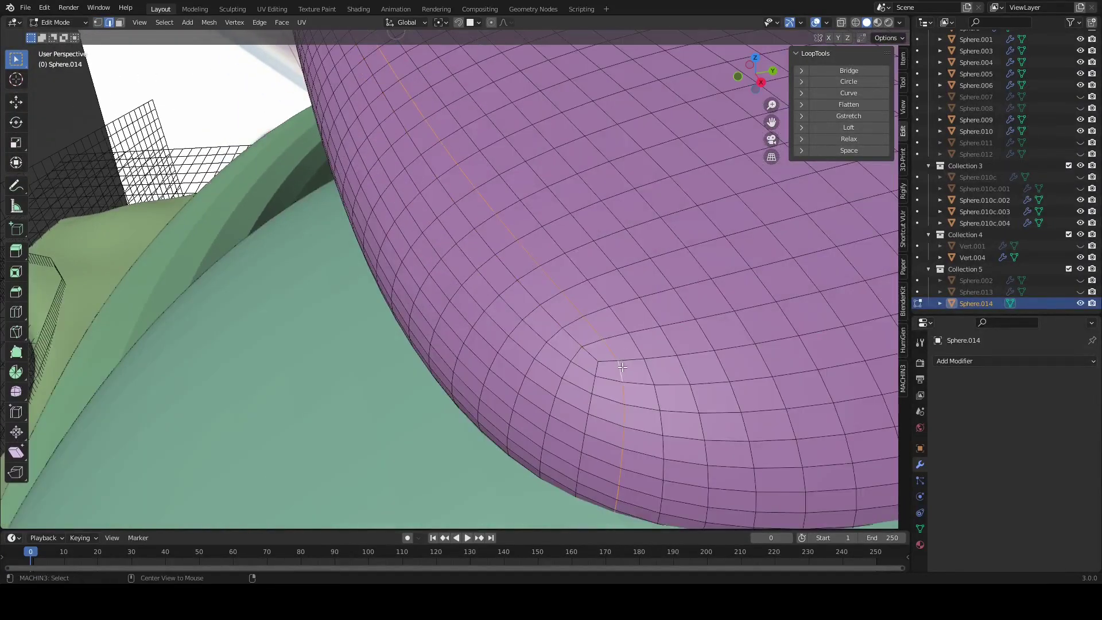
middle_click_drag(667, 359, 613, 353)
scroll(488, 389, "down", 5)
scroll(547, 322, "up", 5)
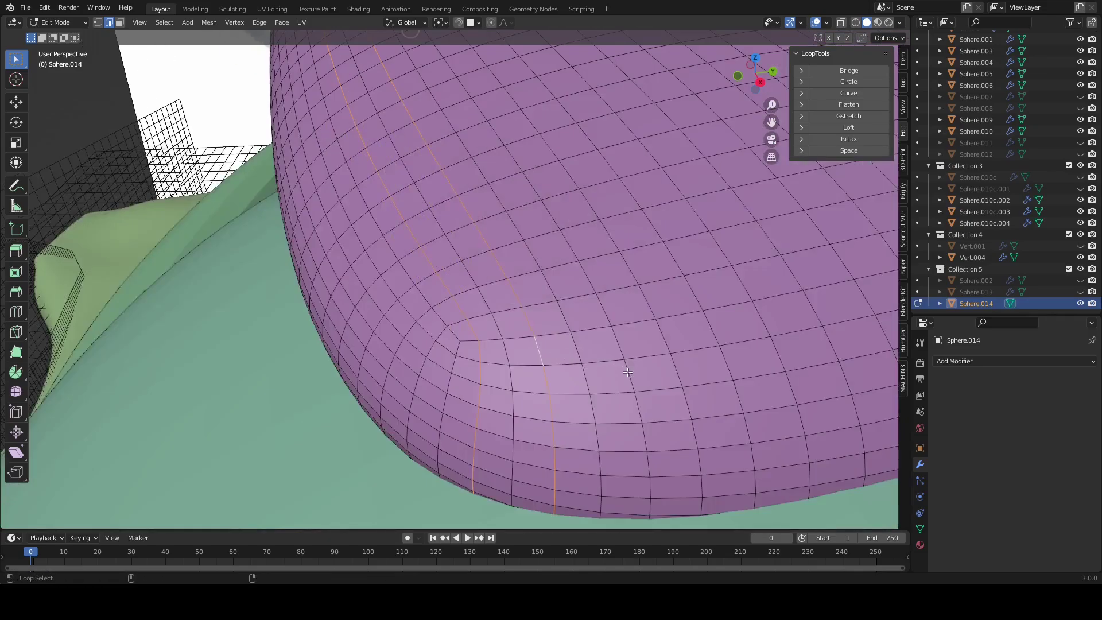
scroll(754, 331, "down", 3)
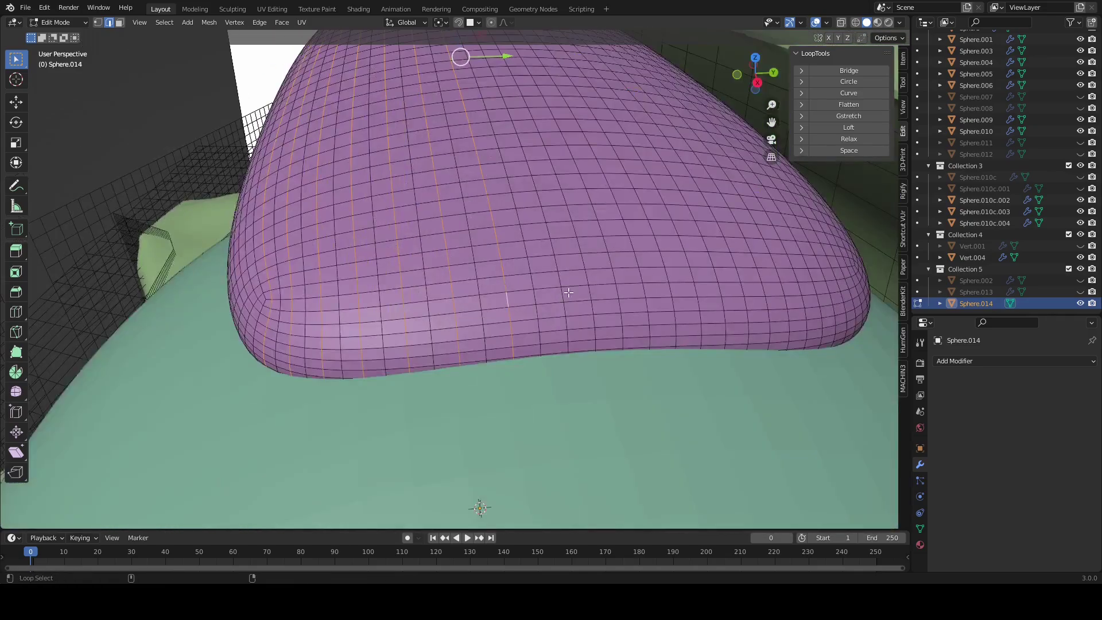
middle_click_drag(778, 287, 631, 317)
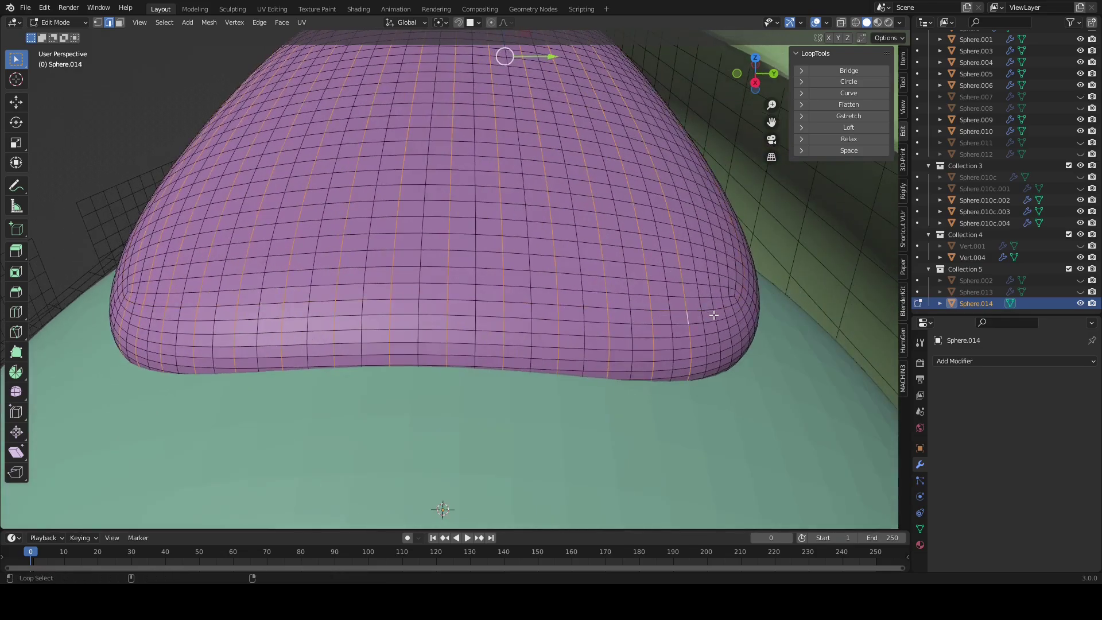
scroll(713, 315, "down", 4)
middle_click_drag(713, 315, 833, 322)
left_click(968, 360)
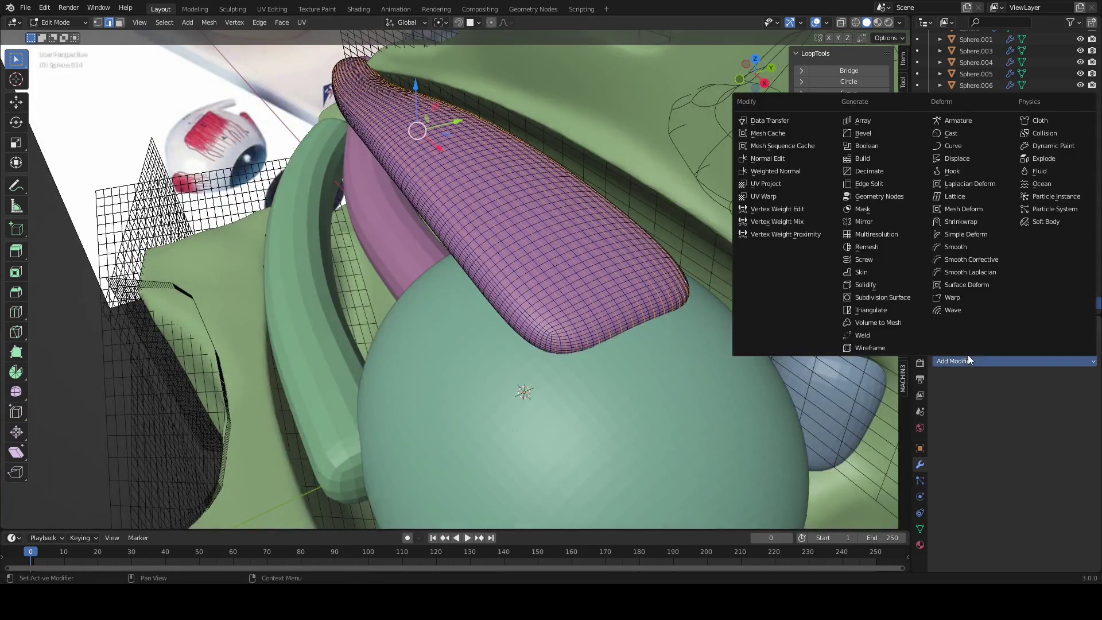
Step: Add a Subdivision Surface modifier and shrink/fatten the selected edge loops by -0.0259 m into ridges
left_click(874, 297)
scroll(804, 259, "up", 3)
scroll(774, 228, "up", 2)
left_click(905, 59)
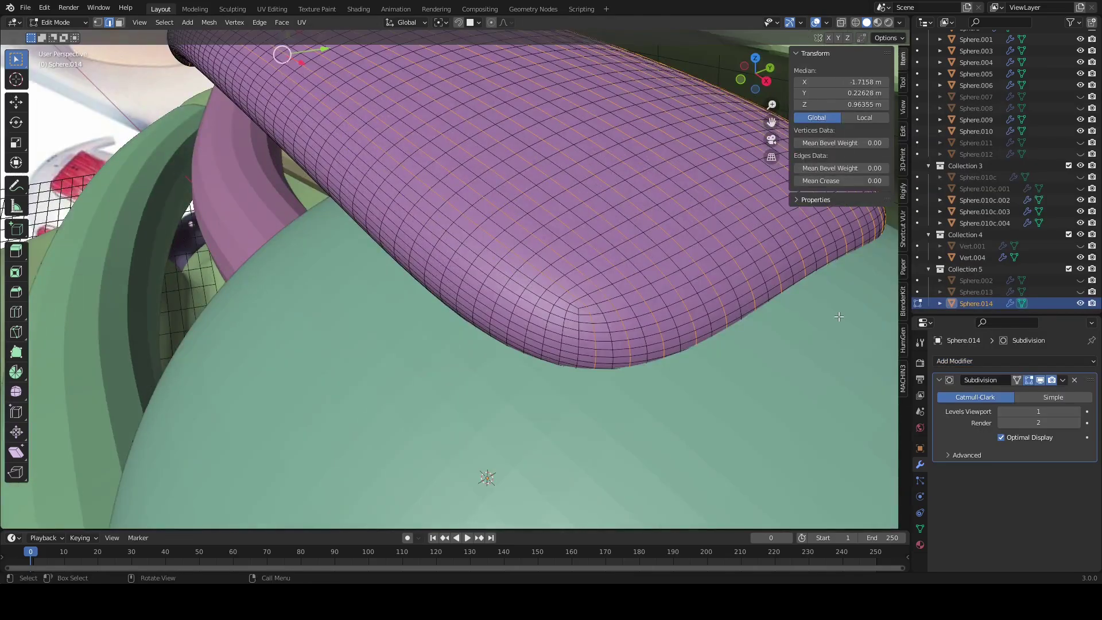
key("alt+s")
left_click(832, 316)
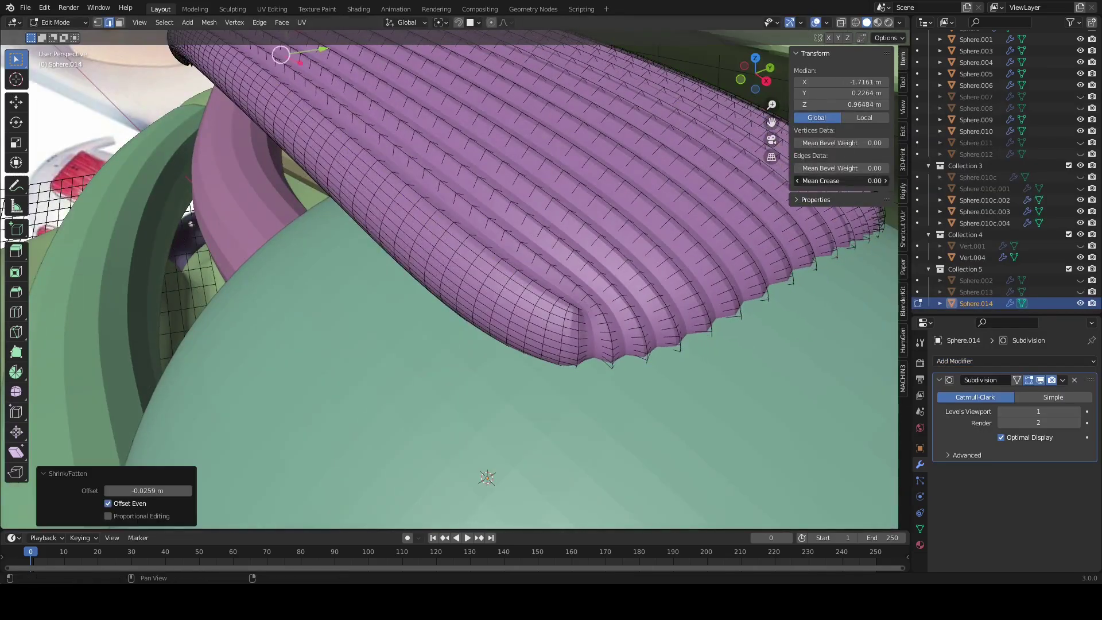
key("Tab")
scroll(487, 276, "down", 5)
mouse_move(487, 276)
middle_mouse_down()
mouse_move(486, 352)
mouse_move(691, 311)
mouse_move(546, 325)
mouse_move(546, 300)
mouse_move(427, 264)
mouse_move(517, 356)
mouse_move(664, 261)
mouse_move(631, 242)
mouse_move(591, 247)
mouse_move(569, 302)
mouse_move(604, 276)
mouse_move(539, 300)
mouse_move(522, 342)
mouse_move(390, 391)
mouse_move(546, 367)
mouse_move(456, 292)
mouse_move(416, 310)
mouse_move(563, 304)
mouse_move(548, 288)
middle_mouse_up()
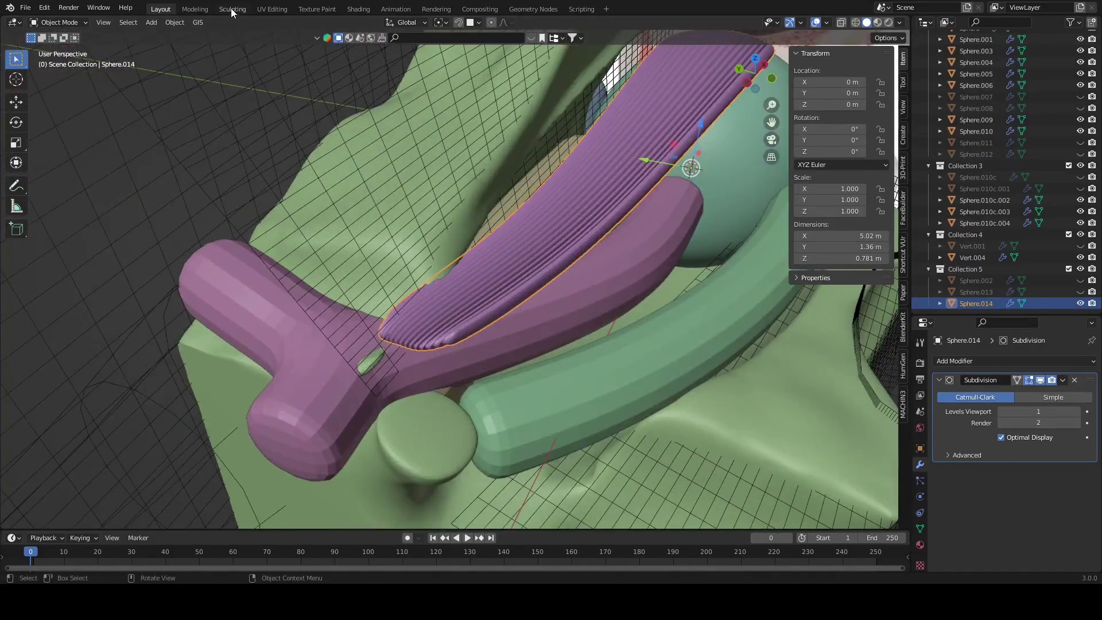
Step: Delete the ridged copy Sphere.014, then select purple strap Sphere.013 in Edit Mode
left_click(233, 9)
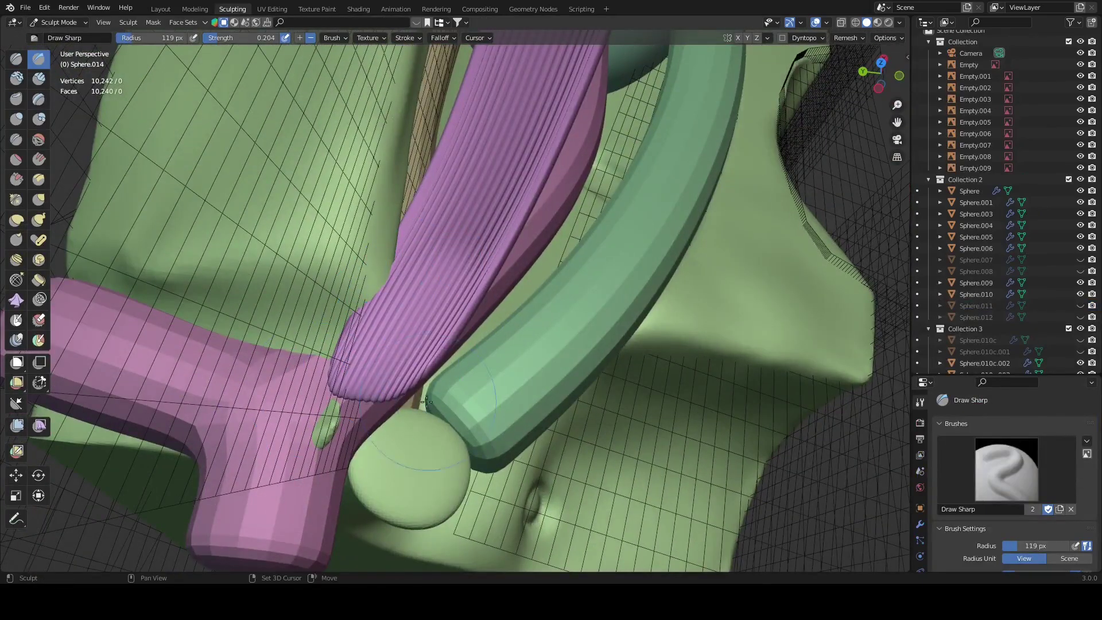
middle_click_drag(414, 297, 378, 333)
mouse_move(295, 381)
middle_mouse_down()
mouse_move(321, 258)
mouse_move(484, 369)
mouse_move(347, 103)
mouse_move(649, 434)
mouse_move(574, 344)
middle_mouse_up()
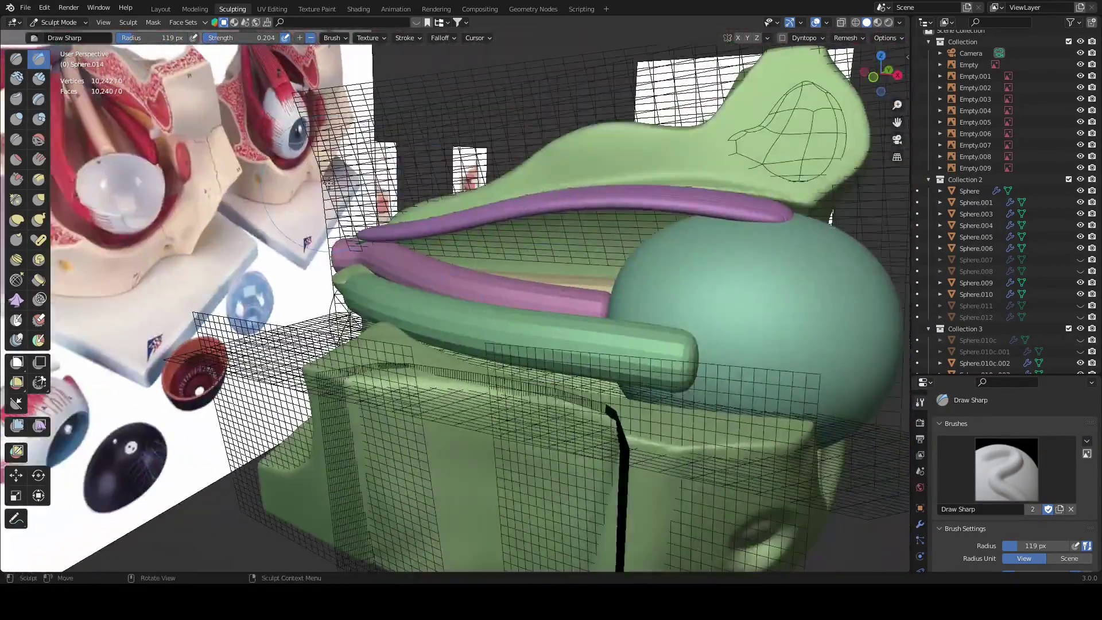
left_click(160, 9)
key("Delete")
mouse_move(563, 302)
middle_mouse_down()
mouse_move(746, 402)
mouse_move(535, 239)
mouse_move(474, 261)
middle_mouse_up()
left_click(535, 240)
key("Tab")
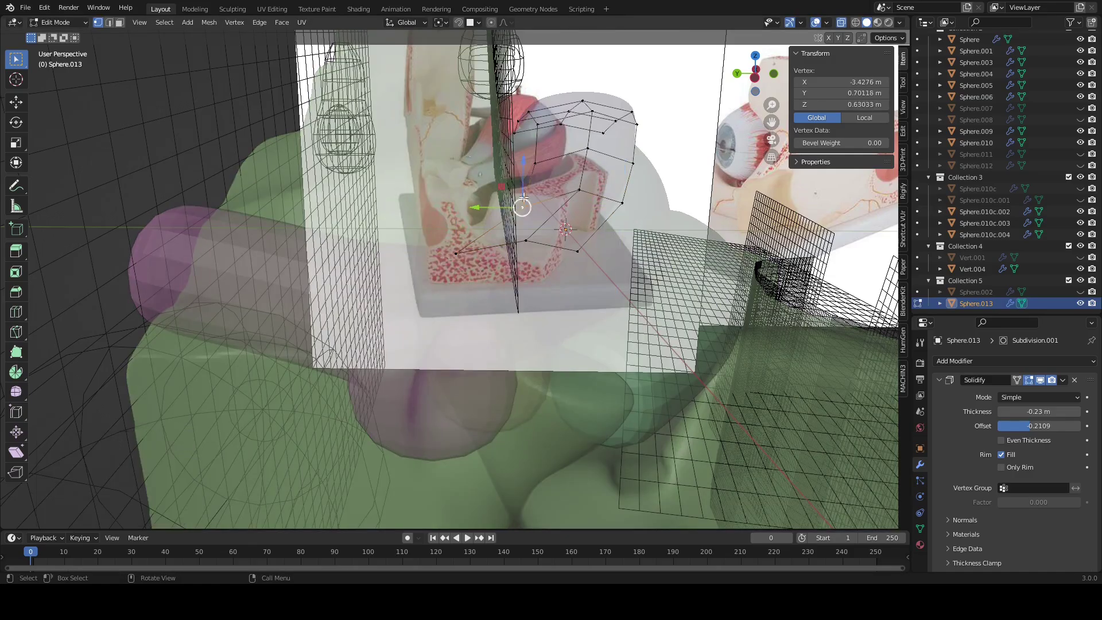
Step: Return to Object Mode, review the reference photos, and select the Empty.002 eye-model image plane
key("Tab")
mouse_move(635, 284)
middle_mouse_down()
mouse_move(654, 254)
mouse_move(568, 242)
mouse_move(656, 263)
middle_mouse_up()
key("KP_Decimal")
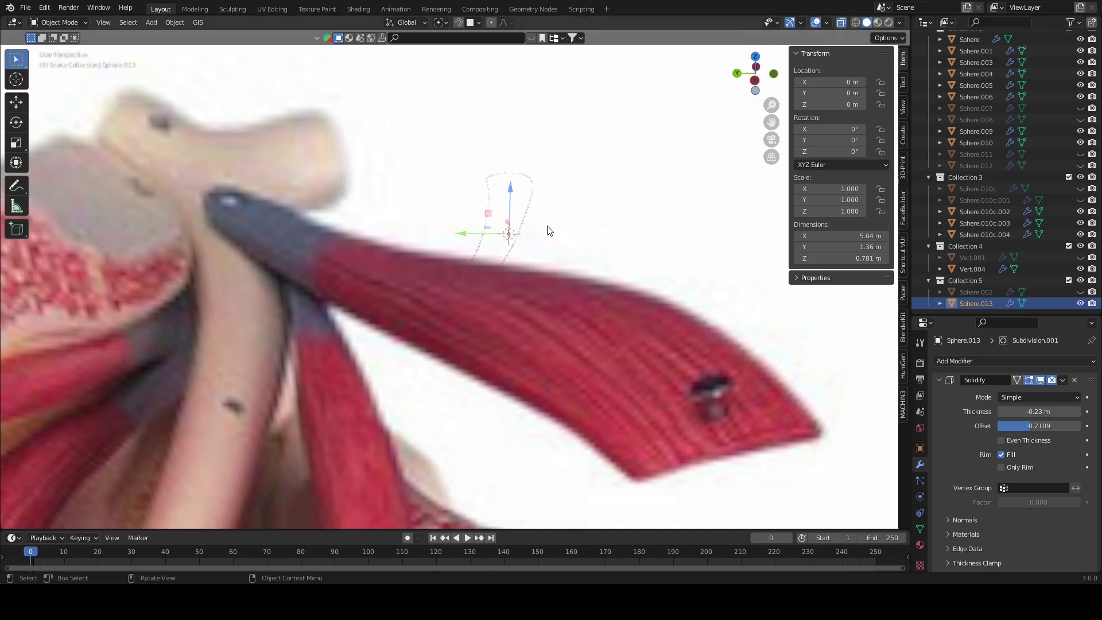
mouse_move(548, 231)
middle_mouse_down()
mouse_move(405, 260)
mouse_move(588, 335)
mouse_move(519, 307)
middle_mouse_up()
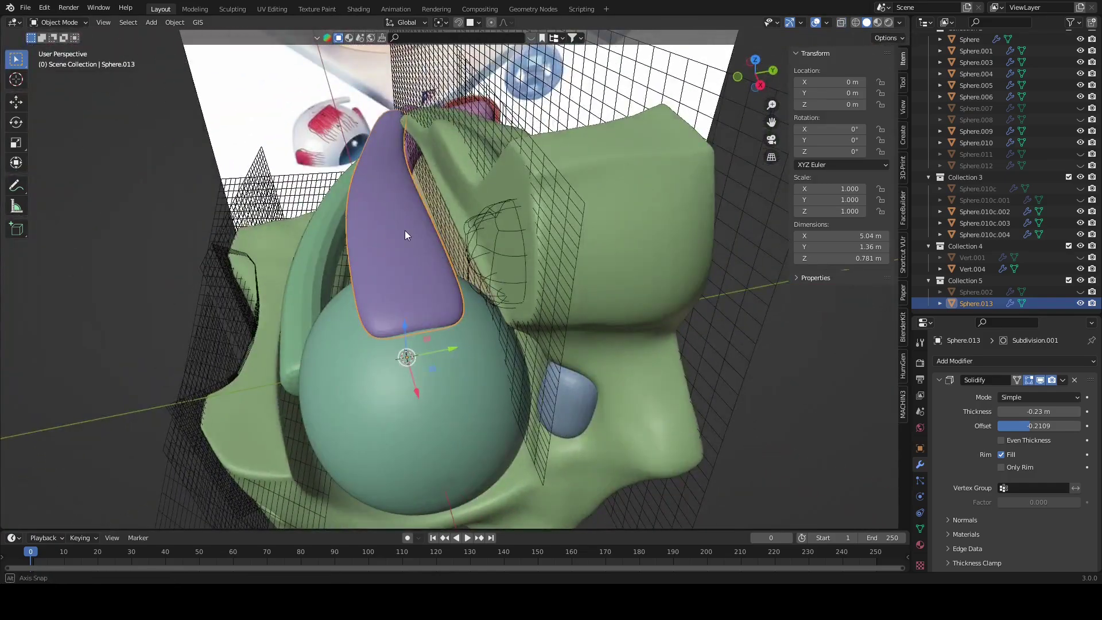
mouse_move(405, 235)
middle_mouse_down()
mouse_move(491, 246)
mouse_move(517, 287)
mouse_move(573, 234)
mouse_move(558, 259)
mouse_move(723, 349)
mouse_move(595, 347)
mouse_move(473, 270)
mouse_move(622, 266)
mouse_move(512, 293)
mouse_move(529, 312)
mouse_move(591, 271)
mouse_move(373, 265)
mouse_move(386, 293)
mouse_move(449, 287)
mouse_move(251, 313)
mouse_move(504, 269)
mouse_move(550, 291)
mouse_move(339, 354)
mouse_move(508, 274)
mouse_move(510, 254)
mouse_move(443, 343)
mouse_move(549, 378)
mouse_move(615, 343)
middle_mouse_up()
scroll(632, 299, "down", 5)
left_click(590, 271)
Step: Select the green base Sphere.010 and sculpt along its ridge with Clay Strips and Clay brushes
left_click(443, 342)
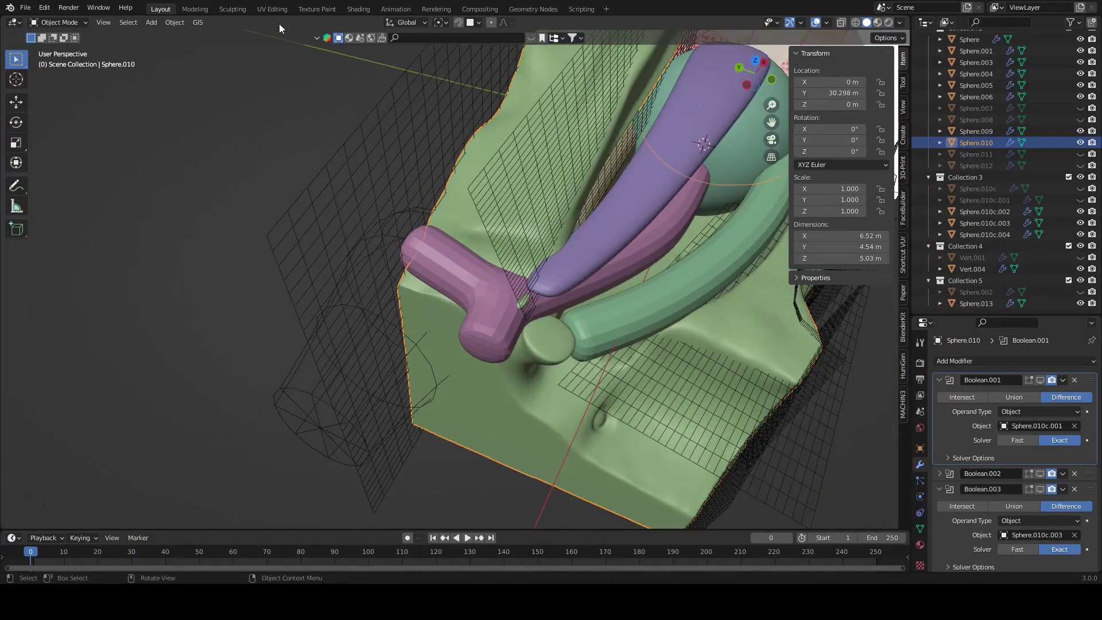
left_click(233, 9)
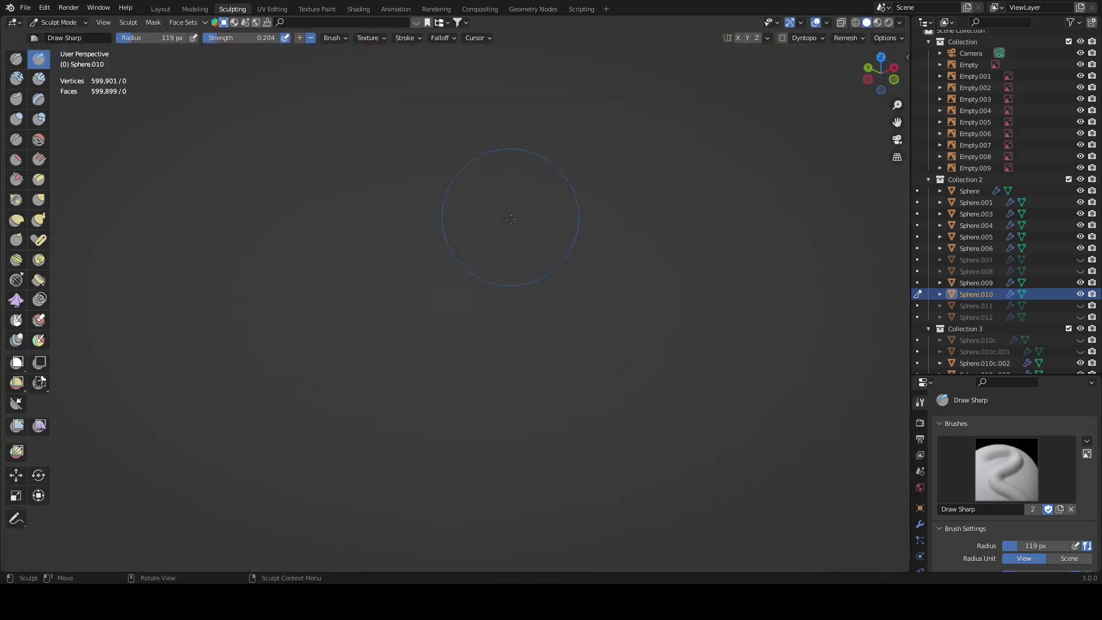
mouse_move(511, 218)
middle_mouse_down()
mouse_move(529, 382)
mouse_move(530, 365)
mouse_move(538, 387)
mouse_move(584, 341)
middle_mouse_up()
scroll(533, 372, "up", 4)
scroll(534, 376, "up", 3)
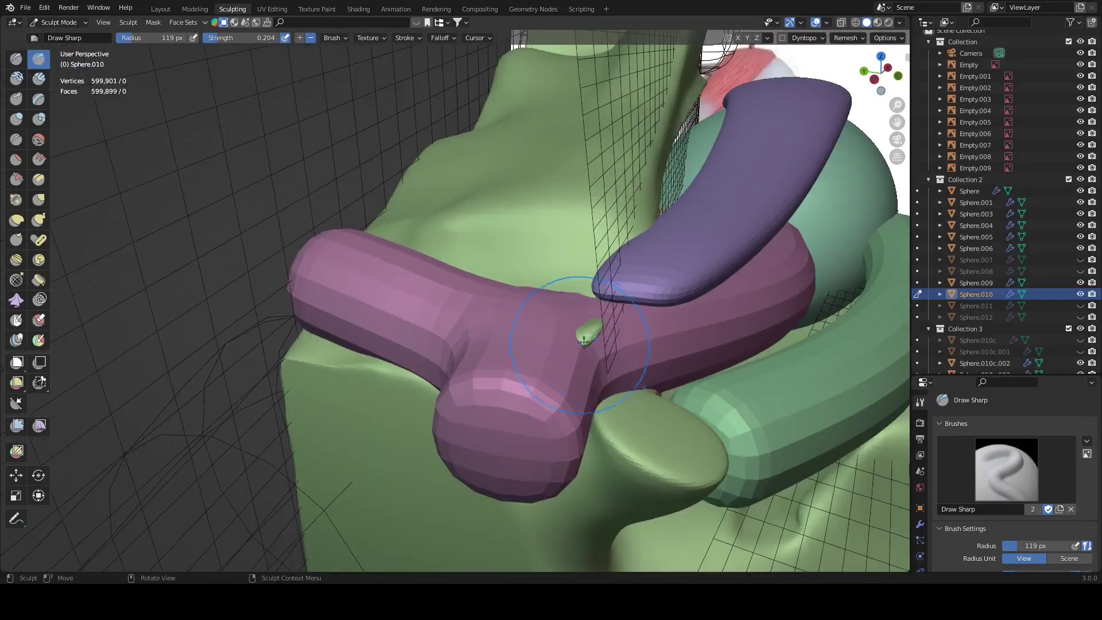
left_click(40, 78)
scroll(547, 227, "up", 4)
scroll(621, 309, "up", 3)
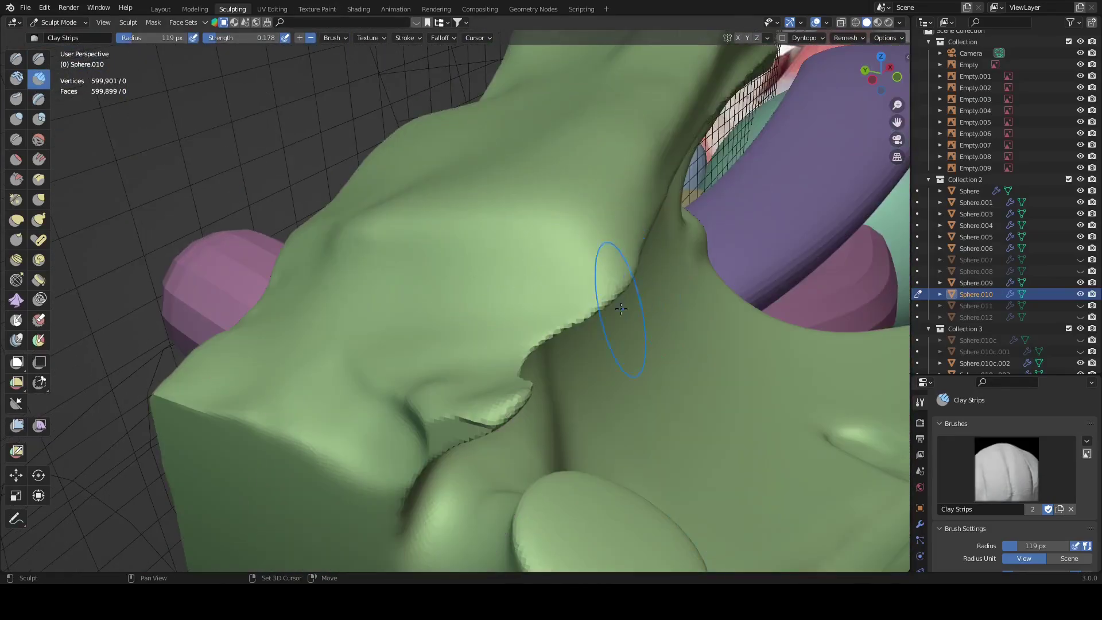
mouse_move(596, 313)
middle_mouse_down()
mouse_move(413, 241)
mouse_move(653, 303)
middle_mouse_up()
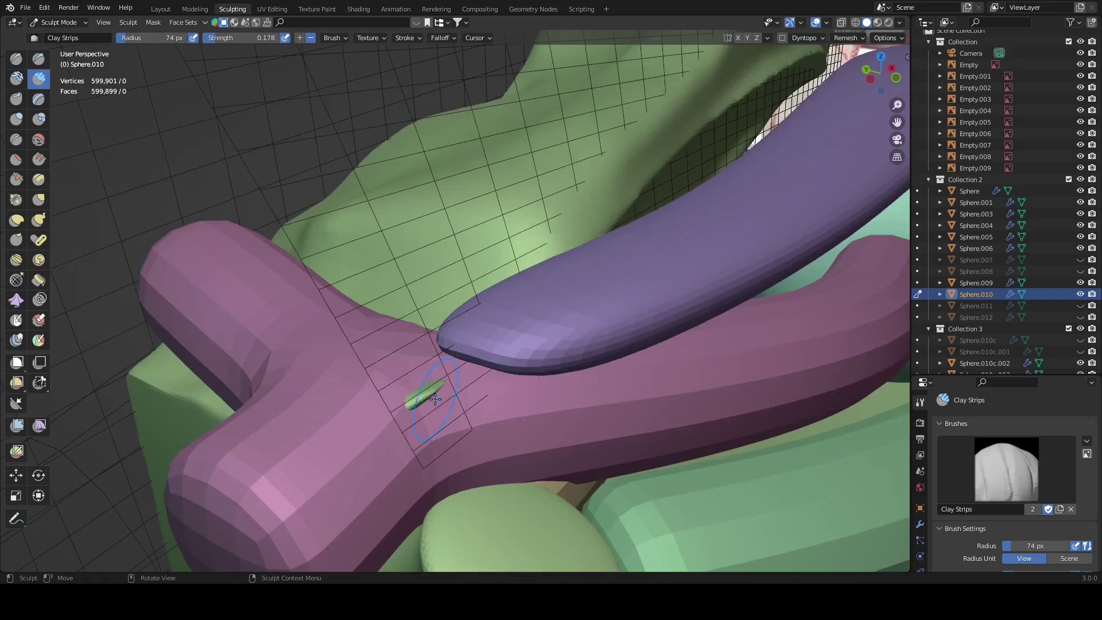
middle_click_drag(445, 402, 399, 401)
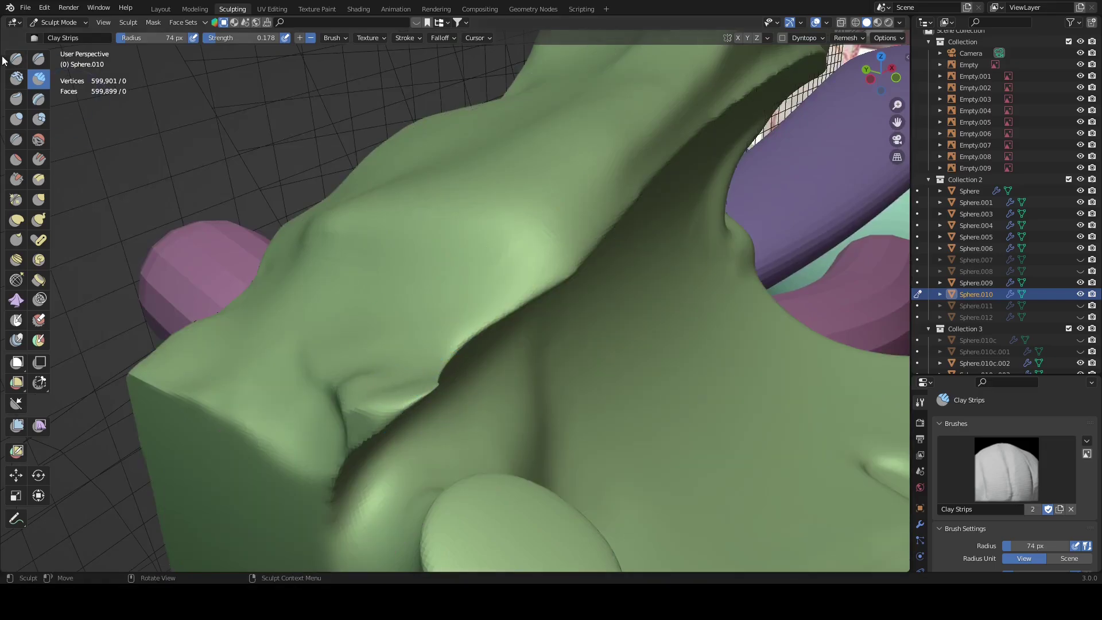
left_click(16, 77)
middle_click_drag(402, 287, 477, 272)
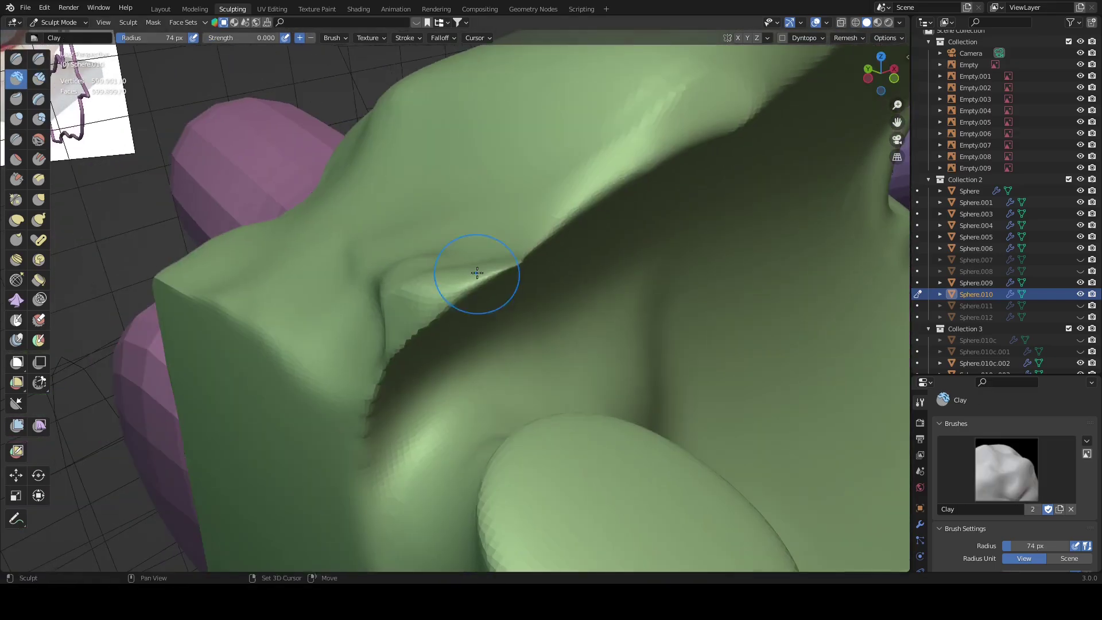
left_click_drag(461, 295, 716, 115)
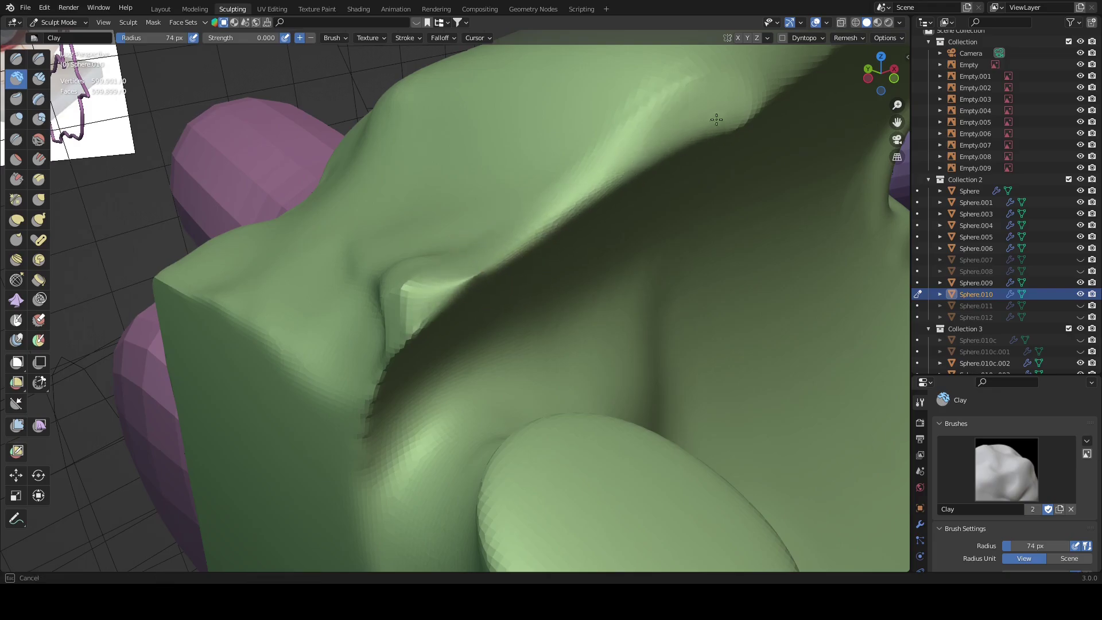
mouse_move(572, 303)
middle_mouse_down()
mouse_move(722, 296)
mouse_move(764, 247)
middle_mouse_up()
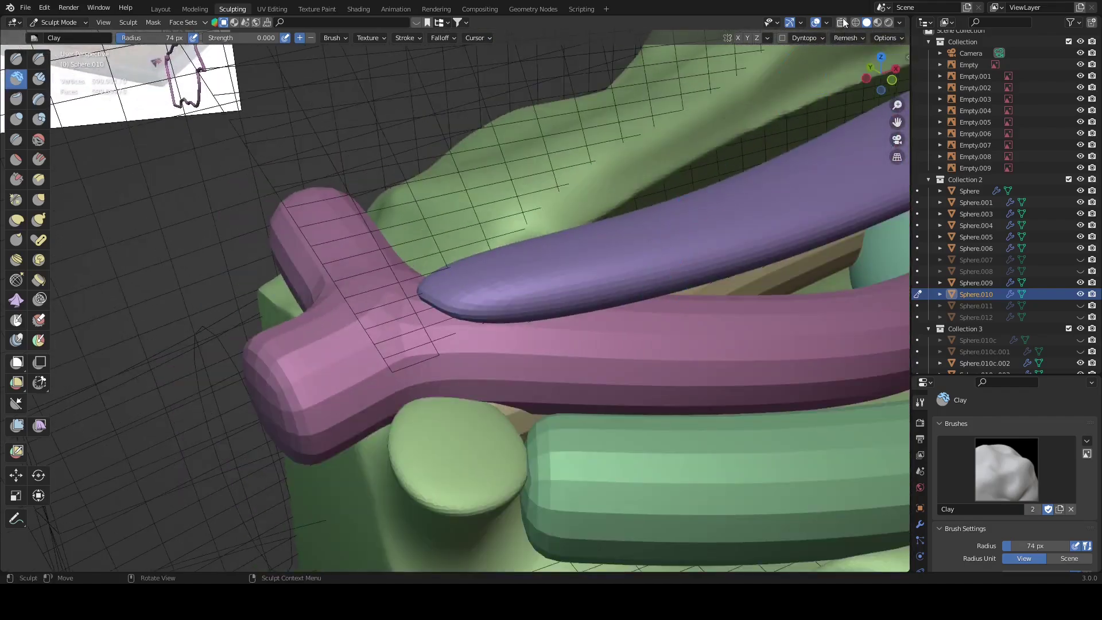
Step: Check the remesh options and orbit the green sculpt around the purple and pink muscles
left_click(846, 37)
scroll(622, 266, "up", 2)
mouse_move(363, 86)
middle_mouse_down()
mouse_move(467, 313)
mouse_move(540, 208)
middle_mouse_up()
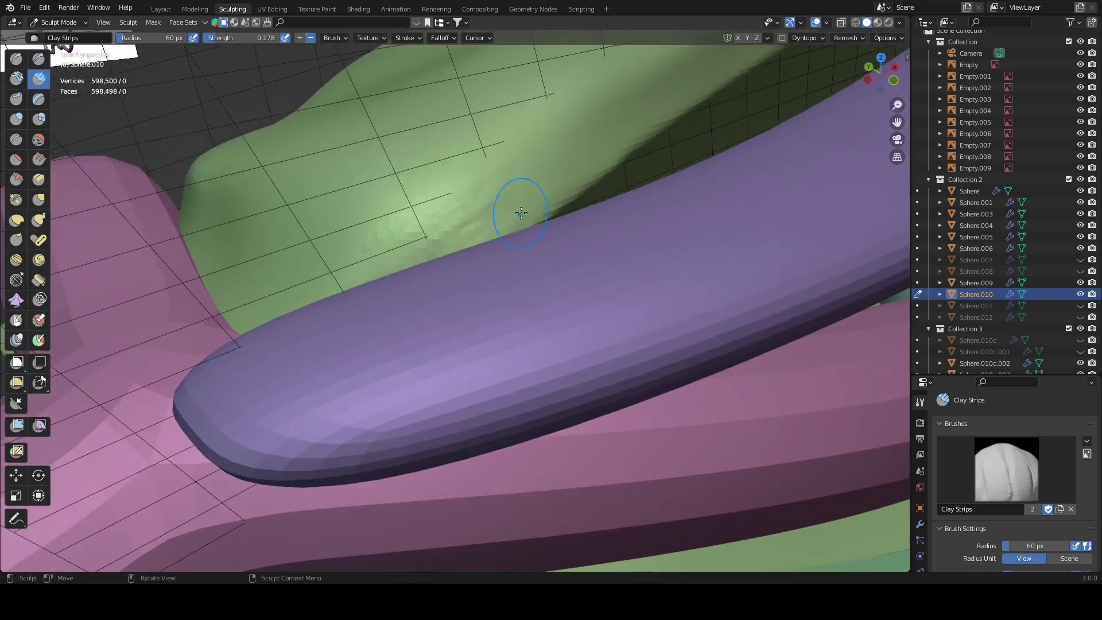
scroll(521, 214, "down", 5)
middle_click_drag(608, 246, 543, 269)
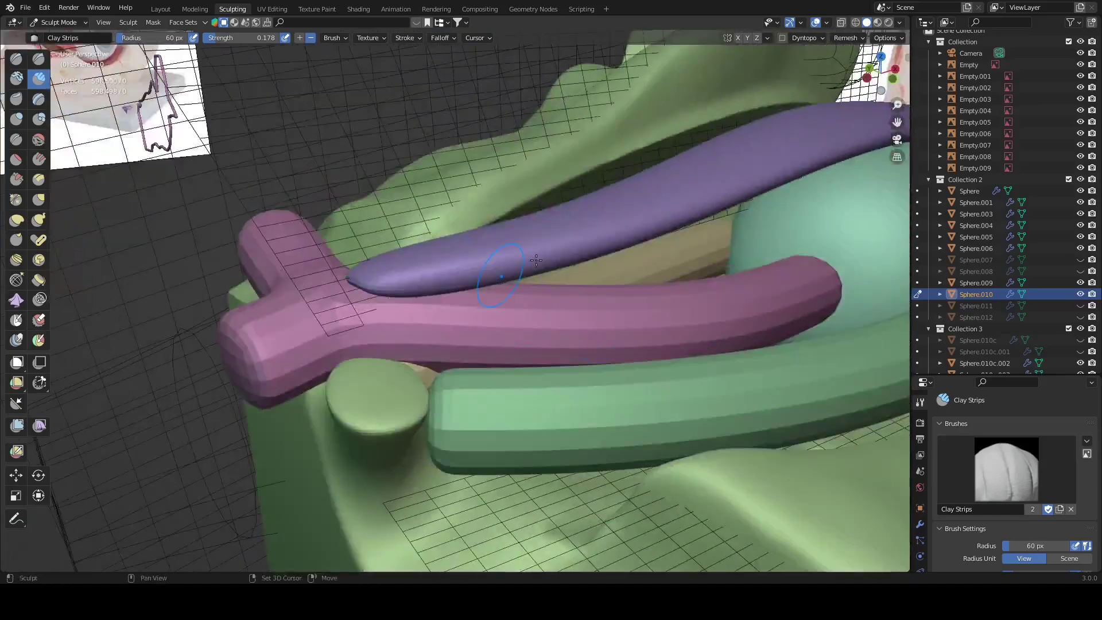
mouse_move(656, 301)
middle_mouse_down()
mouse_move(522, 278)
mouse_move(471, 177)
middle_mouse_up()
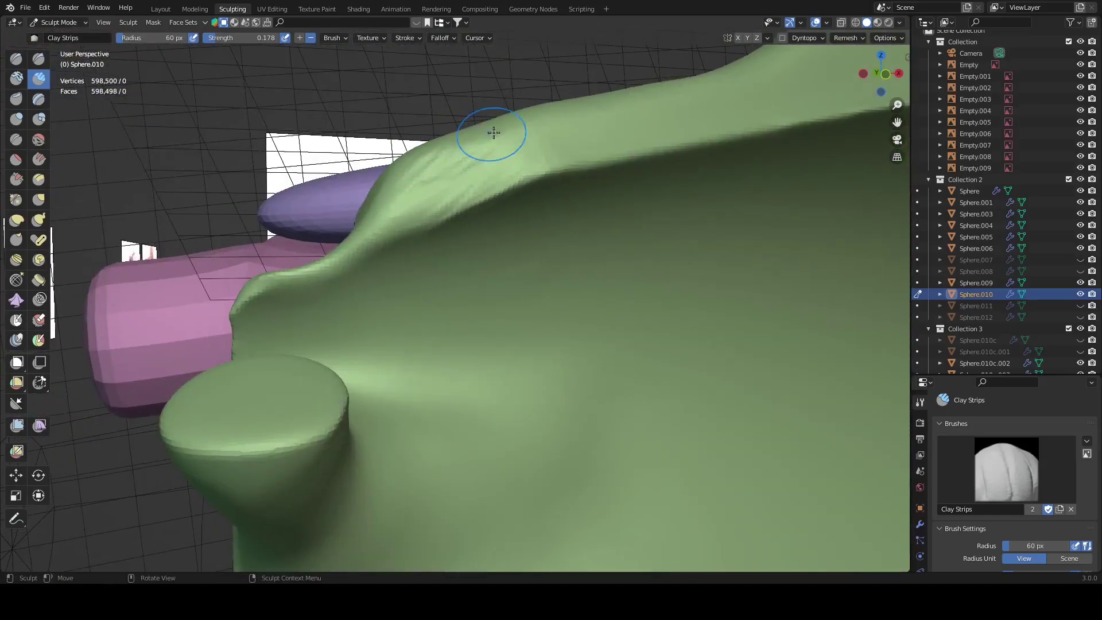
middle_click_drag(544, 134, 456, 215)
mouse_move(524, 232)
middle_mouse_down()
mouse_move(598, 320)
mouse_move(456, 320)
mouse_move(494, 322)
mouse_move(485, 326)
mouse_move(462, 295)
middle_mouse_up()
scroll(509, 317, "down", 8)
scroll(460, 294, "up", 5)
scroll(425, 262, "down", 5)
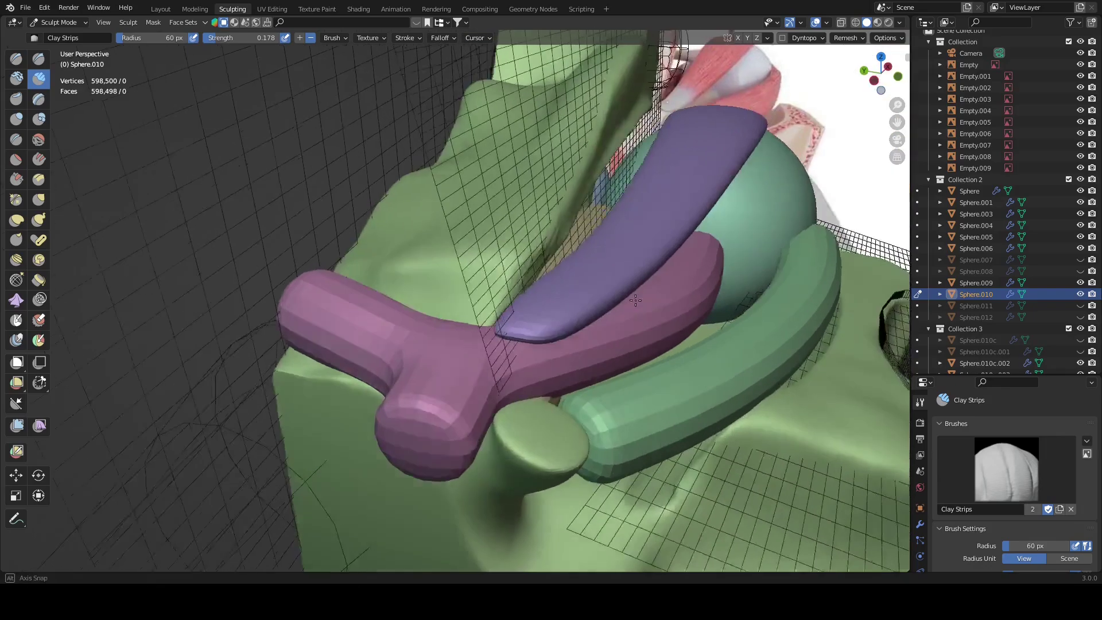
middle_click_drag(636, 301, 401, 231)
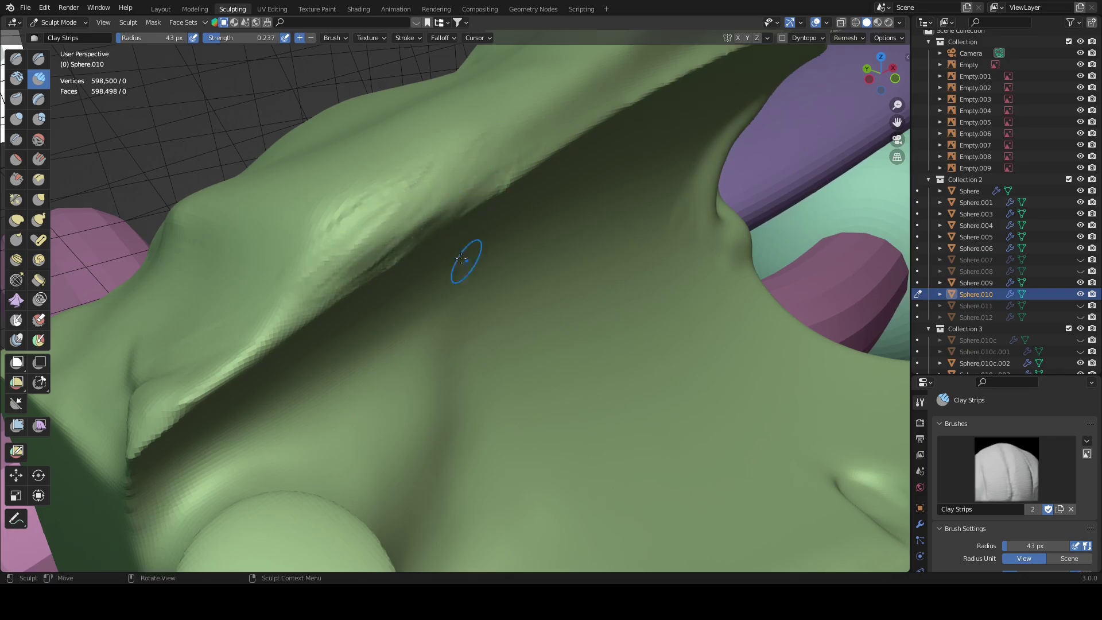
mouse_move(462, 259)
middle_mouse_down()
mouse_move(460, 283)
mouse_move(381, 141)
mouse_move(463, 157)
mouse_move(630, 265)
mouse_move(685, 262)
mouse_move(646, 257)
middle_mouse_up()
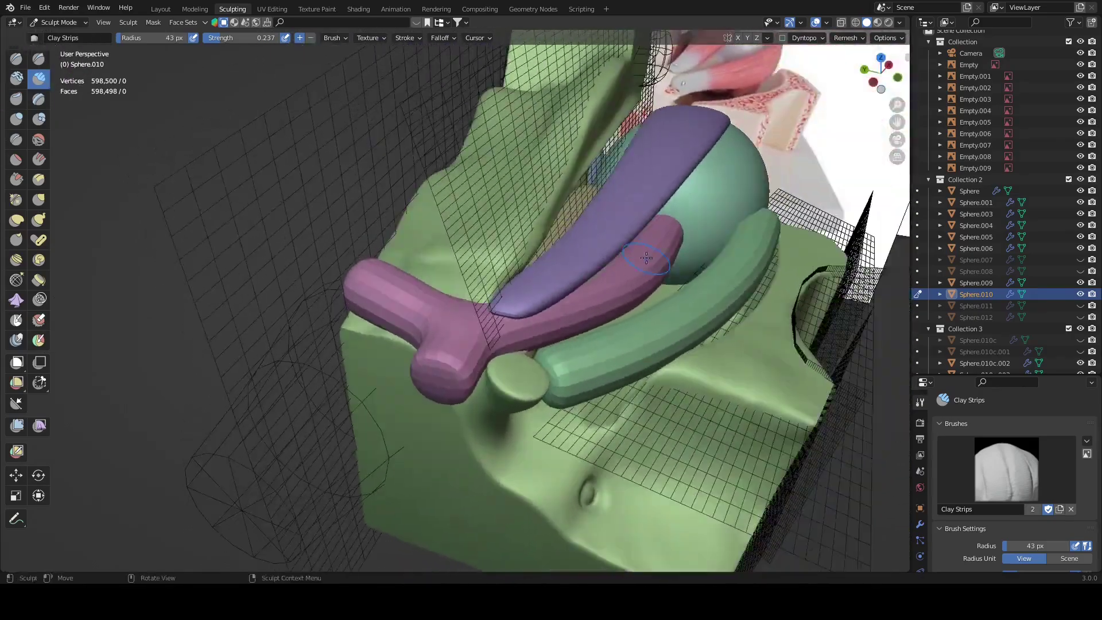
left_click(164, 11)
Step: On Vert.004, select a vertical edge and move it 0.0917 m along Y, then exit Edit Mode
middle_click_drag(564, 208, 603, 198)
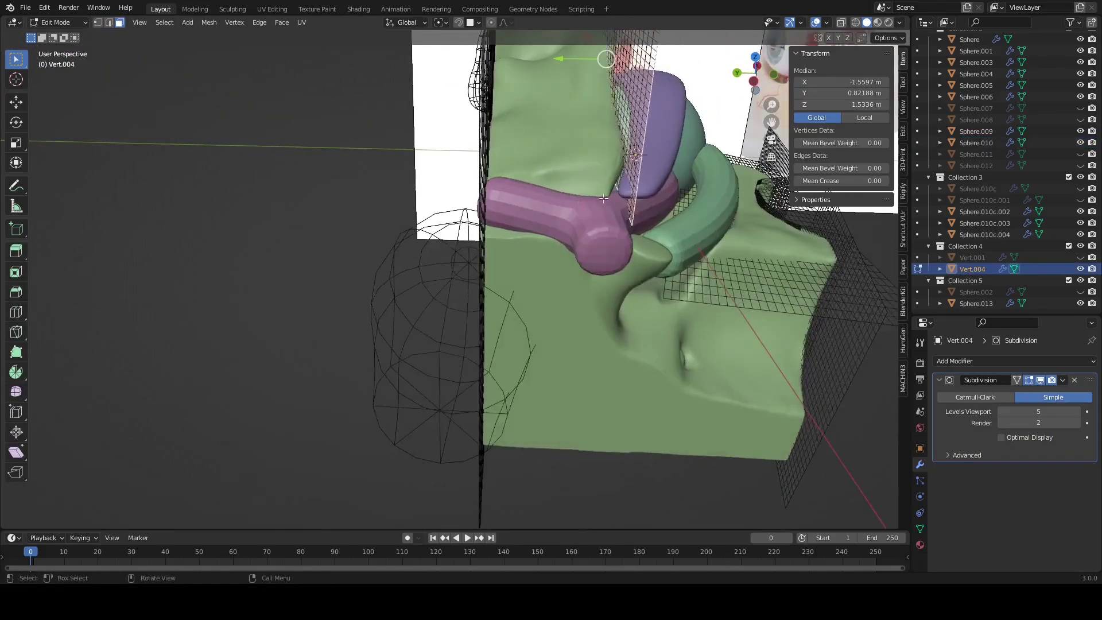
scroll(604, 198, "up", 3)
key("2")
left_click(534, 372)
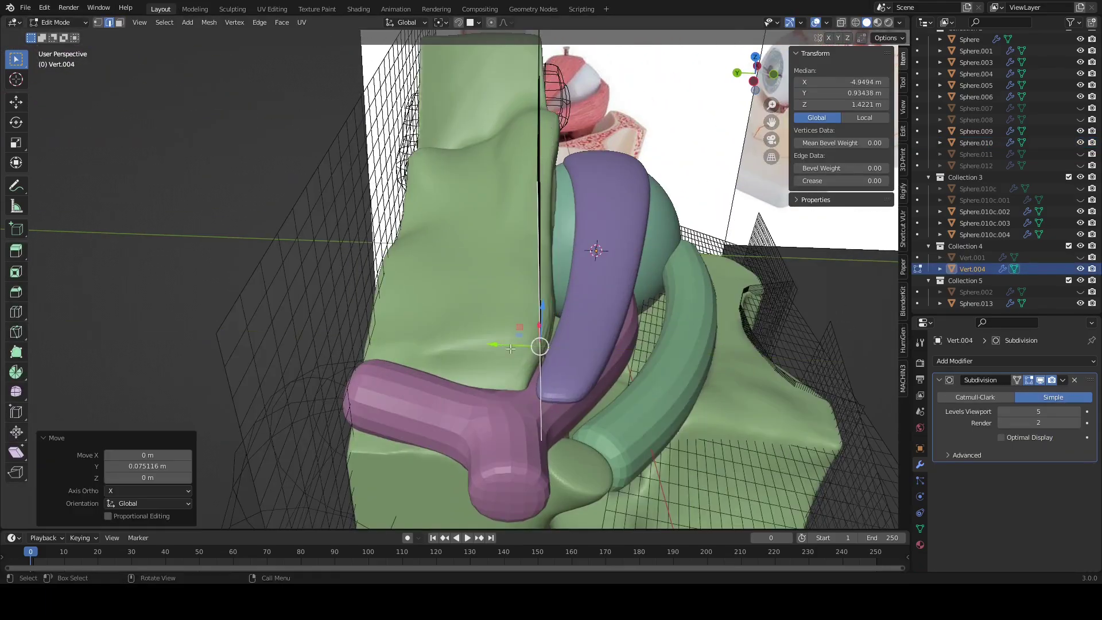
mouse_move(511, 348)
middle_mouse_down()
mouse_move(608, 366)
mouse_move(569, 337)
middle_mouse_up()
key("ctrl+z")
left_click(603, 360)
scroll(555, 320, "up", 2)
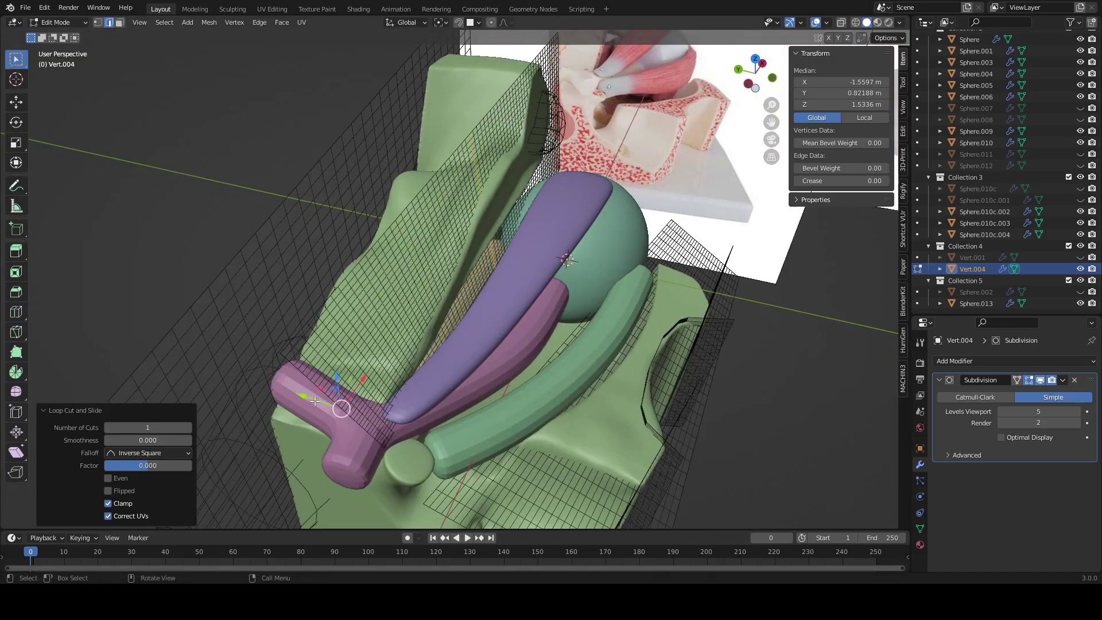
middle_click_drag(315, 401, 536, 369)
key("g")
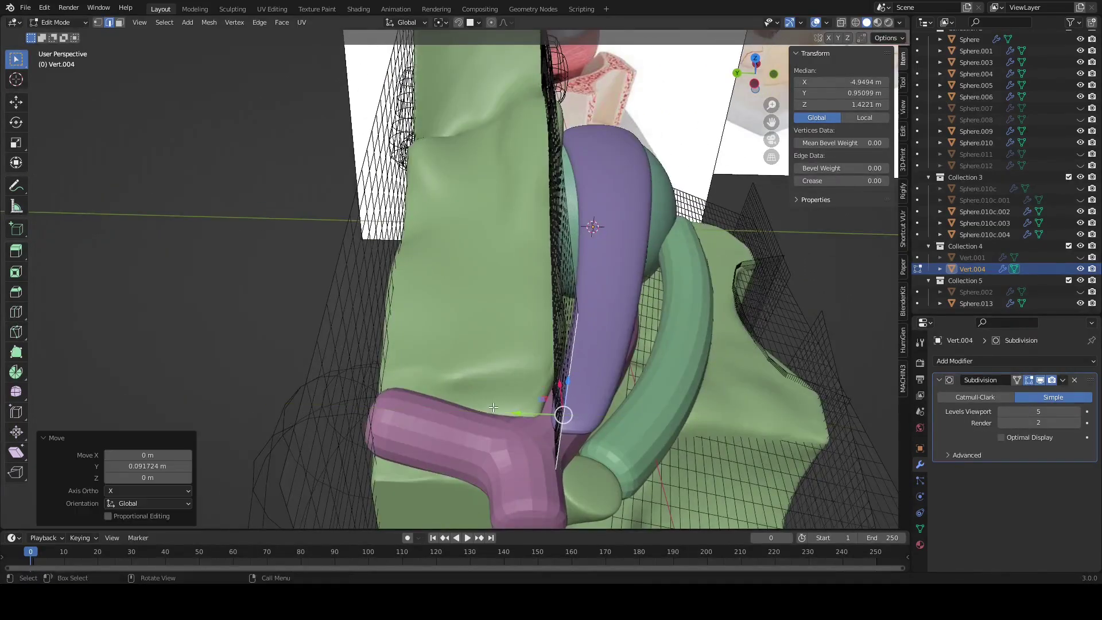
middle_click_drag(494, 407, 575, 373)
key("Tab")
Step: Select purple strap Sphere.013 and edit its vertices with see-through display
left_click(536, 309)
mouse_move(714, 360)
middle_mouse_down()
mouse_move(535, 309)
mouse_move(691, 292)
middle_mouse_up()
key("Tab")
key("alt+z")
Step: Rotate and move the selected vertex loops of the purple rod to start bending it
scroll(590, 251, "up", 5)
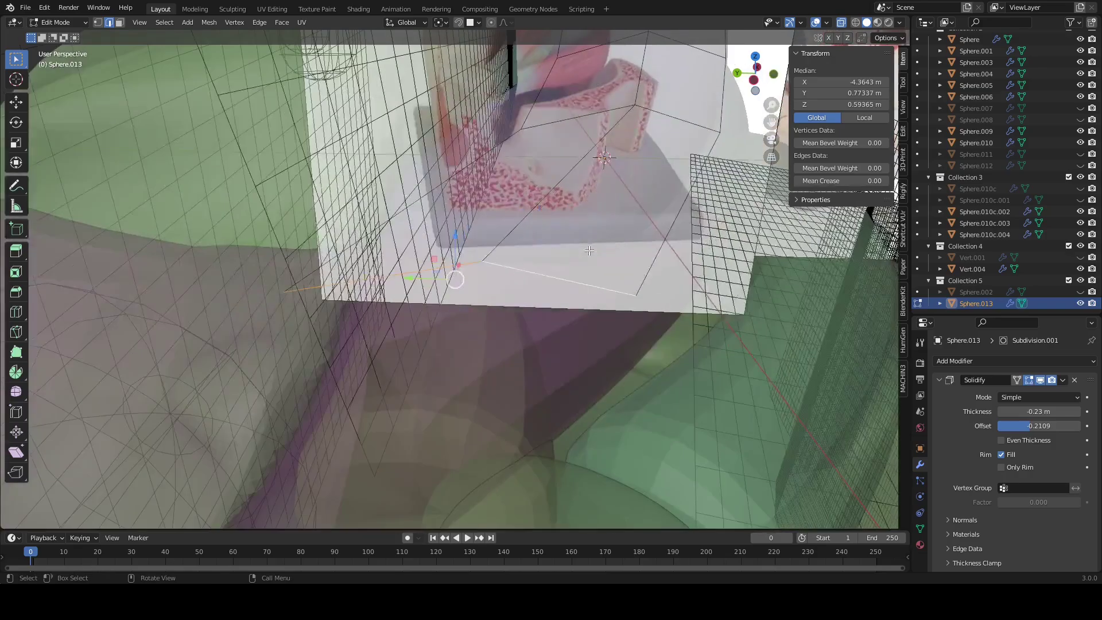
key("alt+z")
mouse_move(589, 251)
middle_mouse_down()
mouse_move(486, 332)
mouse_move(609, 288)
middle_mouse_up()
key("r")
left_click(458, 286)
mouse_move(457, 286)
middle_mouse_down()
mouse_move(450, 253)
mouse_move(490, 269)
middle_mouse_up()
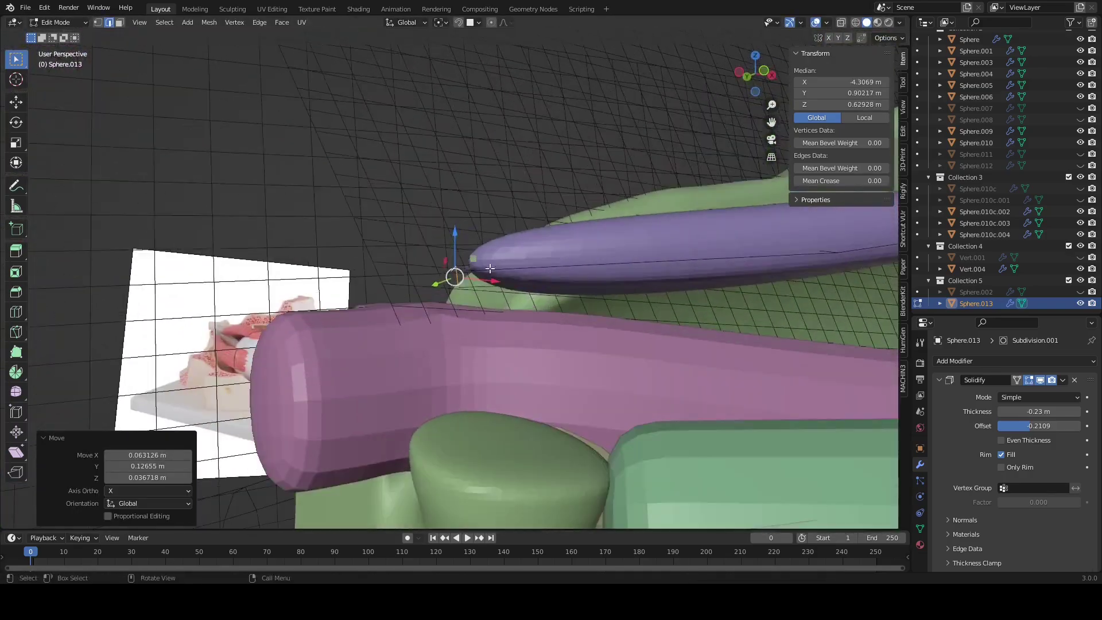
left_click(436, 311)
mouse_move(436, 311)
middle_mouse_down()
mouse_move(450, 277)
mouse_move(423, 287)
mouse_move(438, 248)
mouse_move(468, 253)
mouse_move(450, 239)
mouse_move(687, 227)
mouse_move(526, 246)
middle_mouse_up()
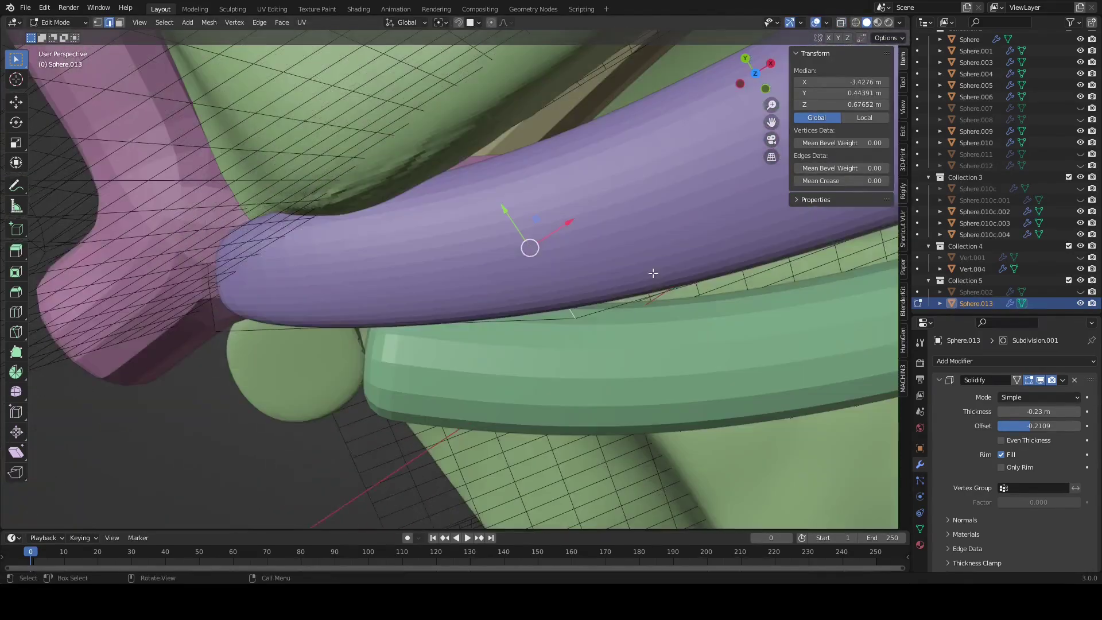
key("r")
left_click(652, 287)
mouse_move(652, 287)
middle_mouse_down()
mouse_move(517, 251)
mouse_move(477, 287)
mouse_move(577, 397)
mouse_move(534, 376)
mouse_move(622, 384)
mouse_move(534, 360)
mouse_move(509, 309)
mouse_move(449, 277)
mouse_move(551, 271)
middle_mouse_up()
Step: Reselect the purple rod Sphere.013 and re-enter Edit Mode with see-through display
key("Tab")
left_click(623, 384)
scroll(509, 309, "up", 3)
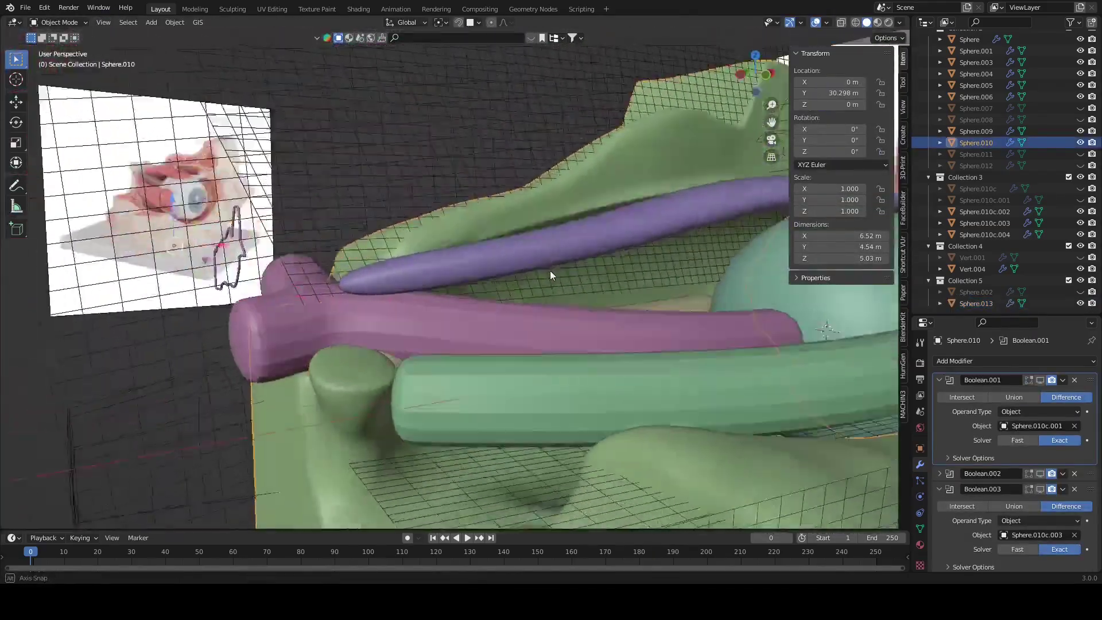
scroll(550, 271, "down", 3)
scroll(595, 276, "up", 4)
left_click(527, 244)
key("Tab")
key("alt+z")
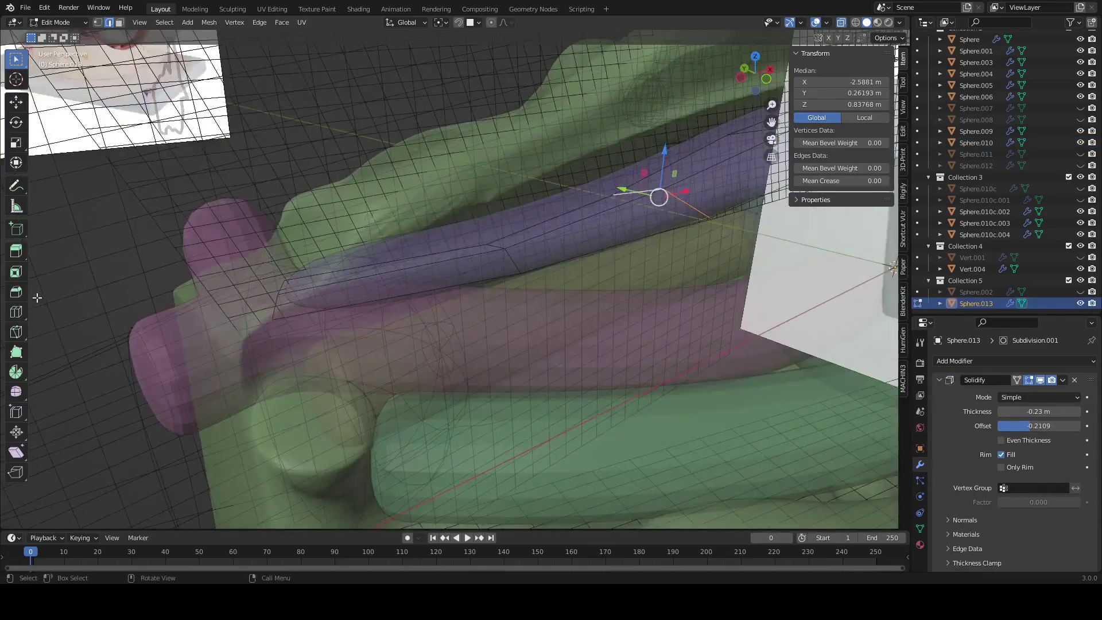
Step: Add a loop cut across the purple rod and slide it into position
left_click(573, 276)
key("KP_Decimal")
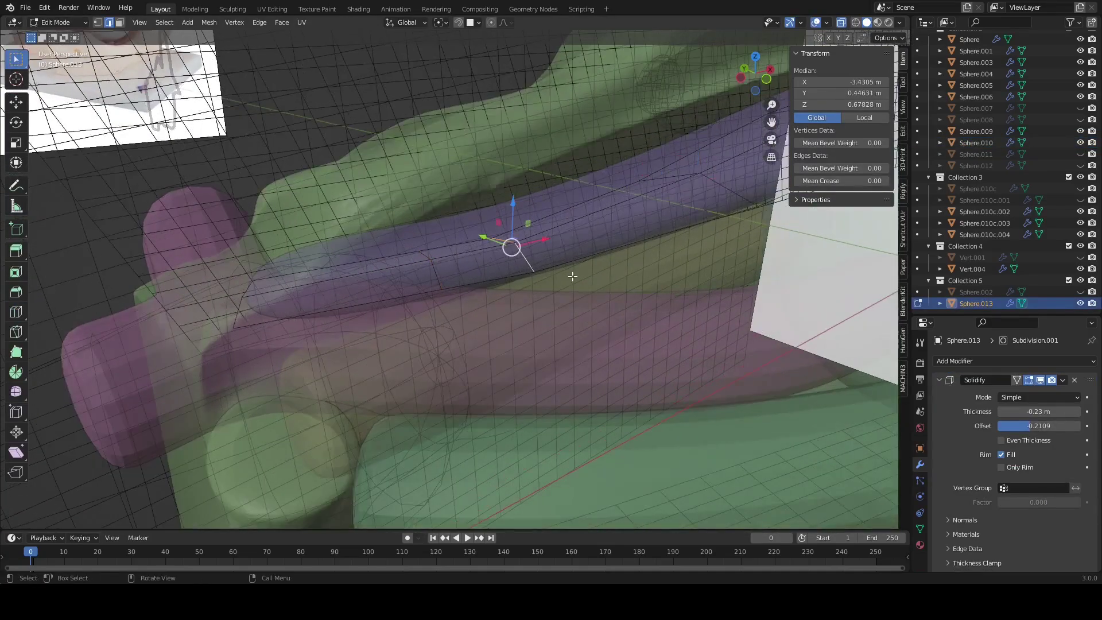
left_click(583, 274)
key("alt+z")
middle_click_drag(438, 287, 436, 213)
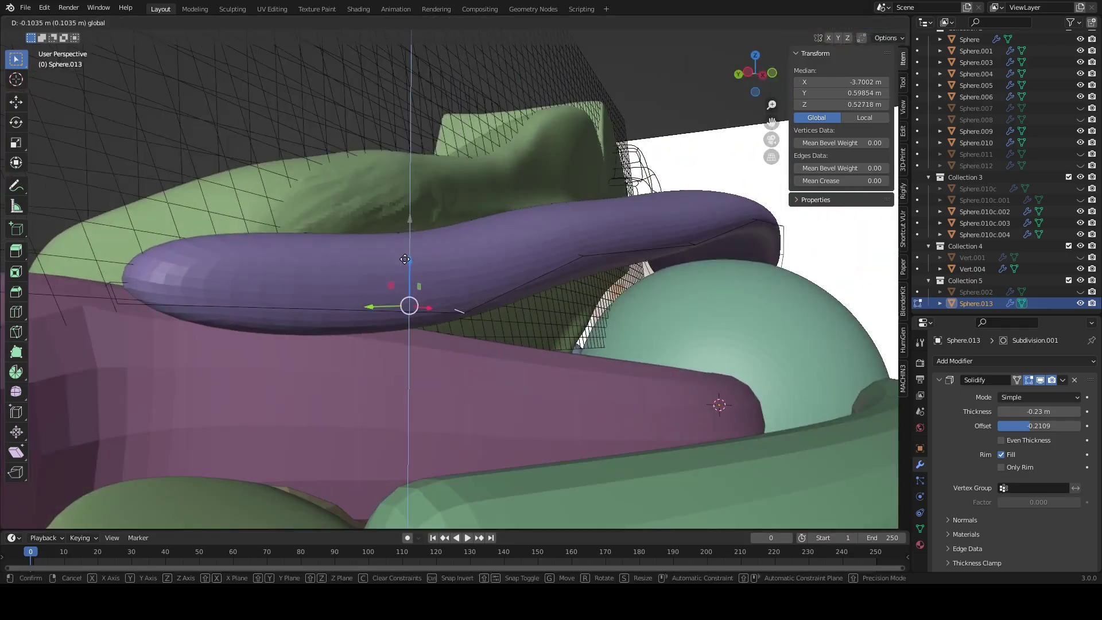
left_click(405, 259)
middle_click_drag(405, 259, 523, 202)
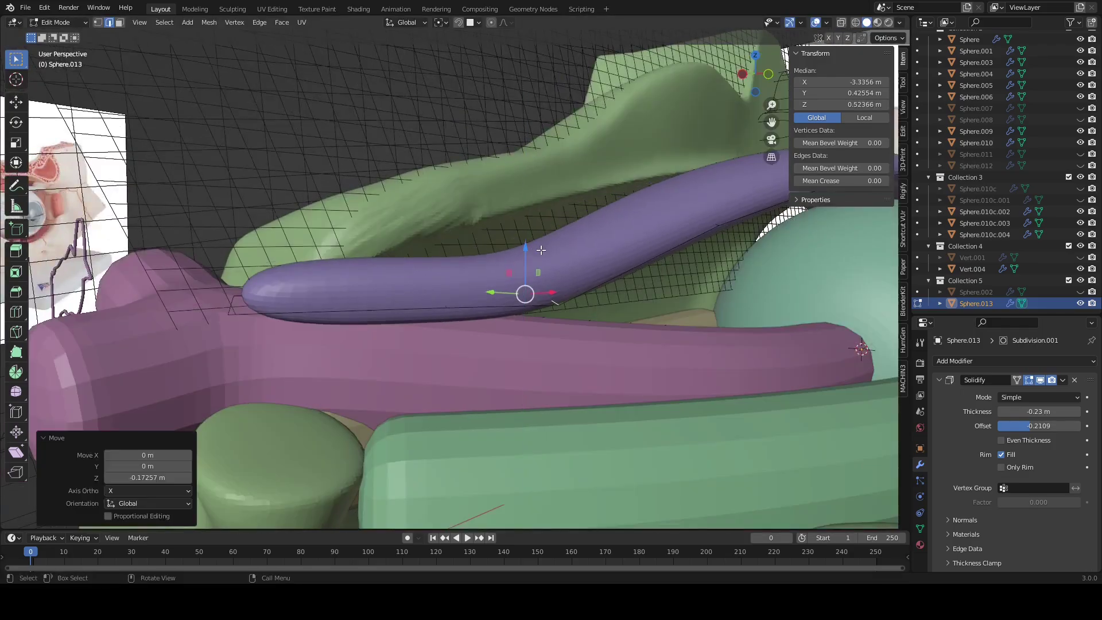
middle_click_drag(553, 301, 543, 300)
Step: Move the middle loop 0.0528 m along Z and select loops near the rod's end
key("alt+z")
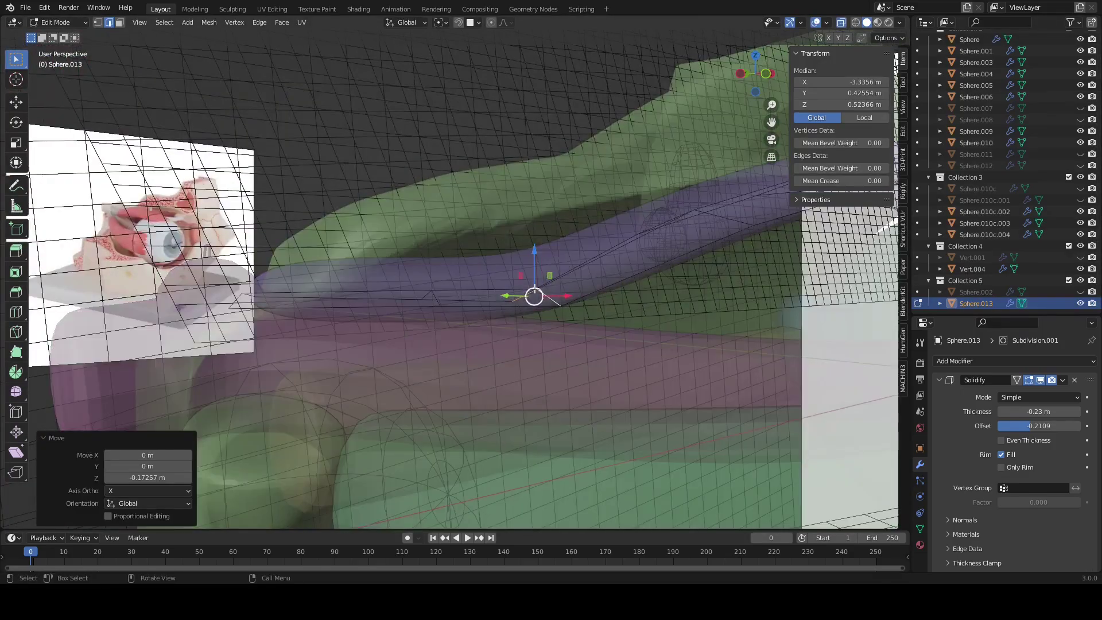
key("g")
key("z")
left_click(588, 263)
key("alt+z")
middle_click_drag(588, 263, 443, 204)
key("alt+z")
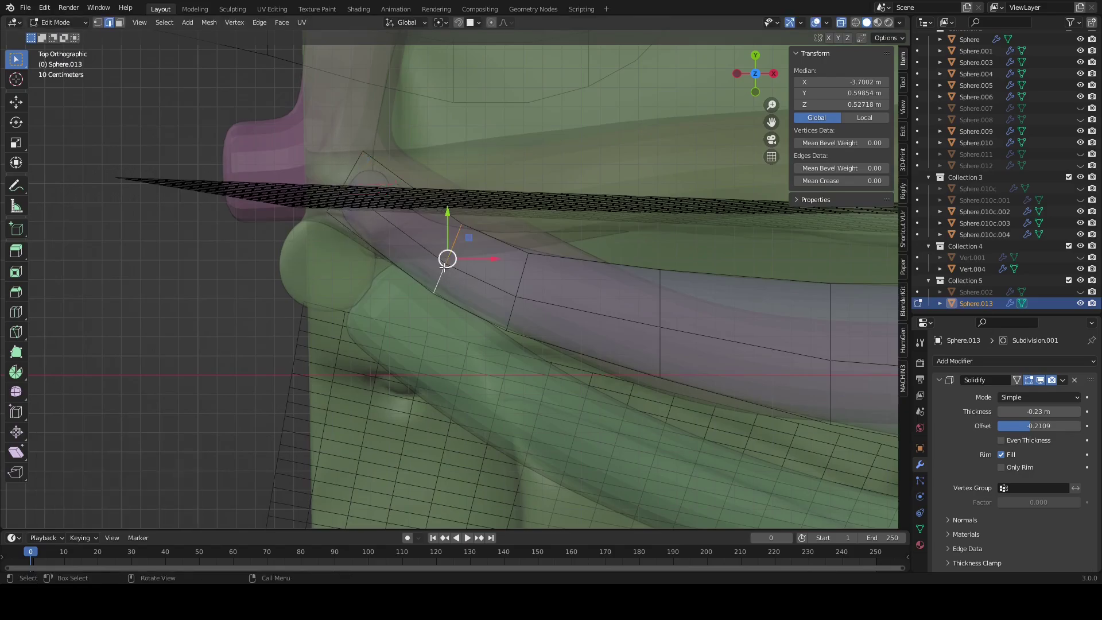
left_click(535, 279)
left_click(659, 338)
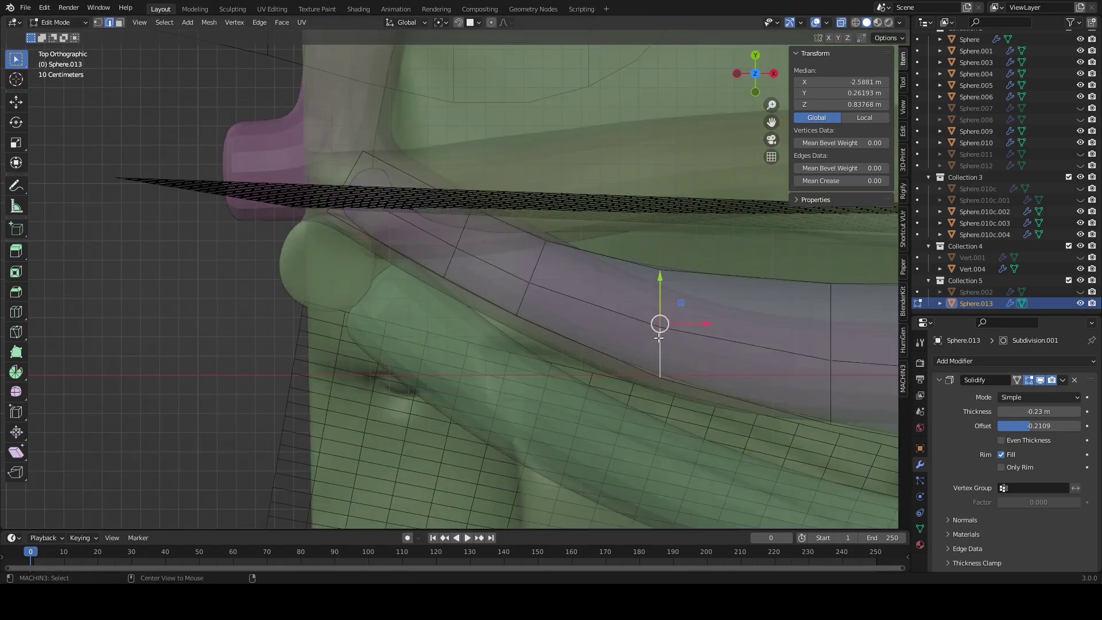
Step: Finish the rod's vertex move and inspect the purple muscle's mesh in Object Mode
left_click(539, 283)
key("Tab")
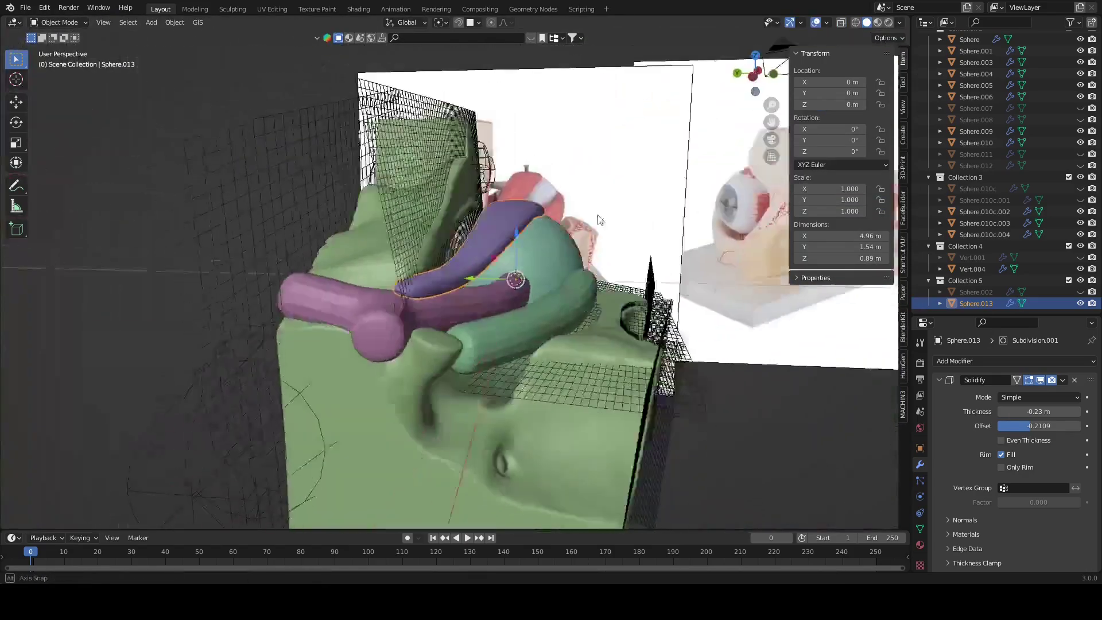
mouse_move(539, 283)
middle_mouse_down()
mouse_move(774, 385)
mouse_move(633, 394)
mouse_move(571, 430)
mouse_move(462, 367)
mouse_move(411, 315)
mouse_move(484, 341)
mouse_move(546, 308)
mouse_move(491, 353)
mouse_move(631, 292)
mouse_move(508, 335)
mouse_move(561, 291)
mouse_move(618, 287)
mouse_move(718, 391)
middle_mouse_up()
left_click(546, 308)
key("Tab")
scroll(630, 309, "up", 3)
key("Tab")
scroll(739, 401, "down", 3)
scroll(585, 344, "up", 3)
Step: Move the green tube Sphere.003 into Collection 5 in the Outliner
left_click(584, 340)
mouse_move(585, 340)
middle_mouse_down()
mouse_move(529, 377)
mouse_move(702, 298)
middle_mouse_up()
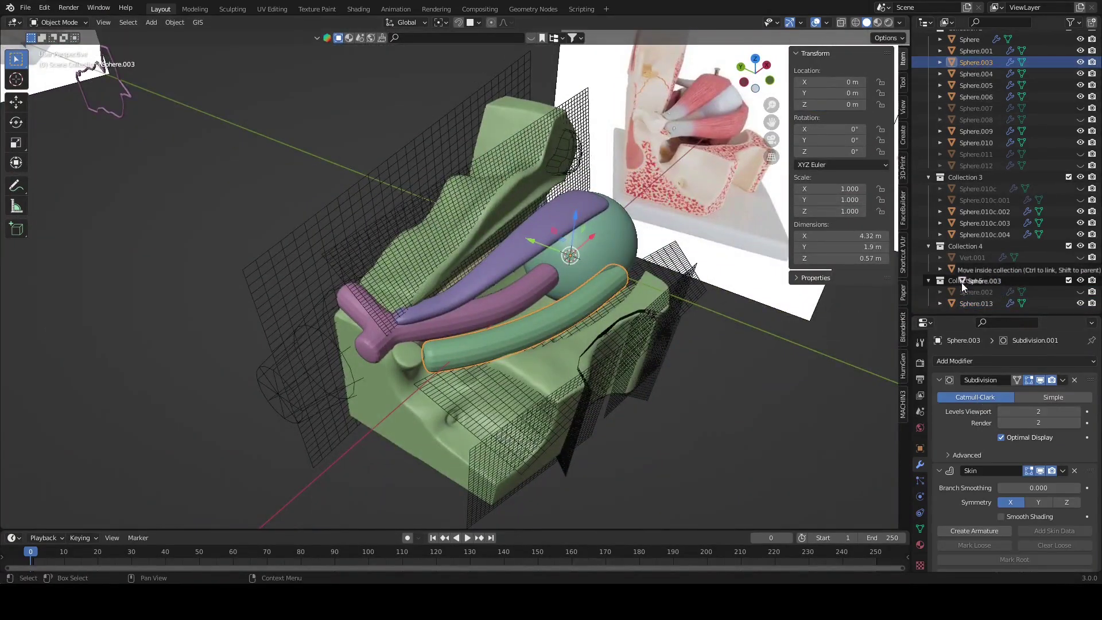
left_click_drag(962, 283, 962, 281)
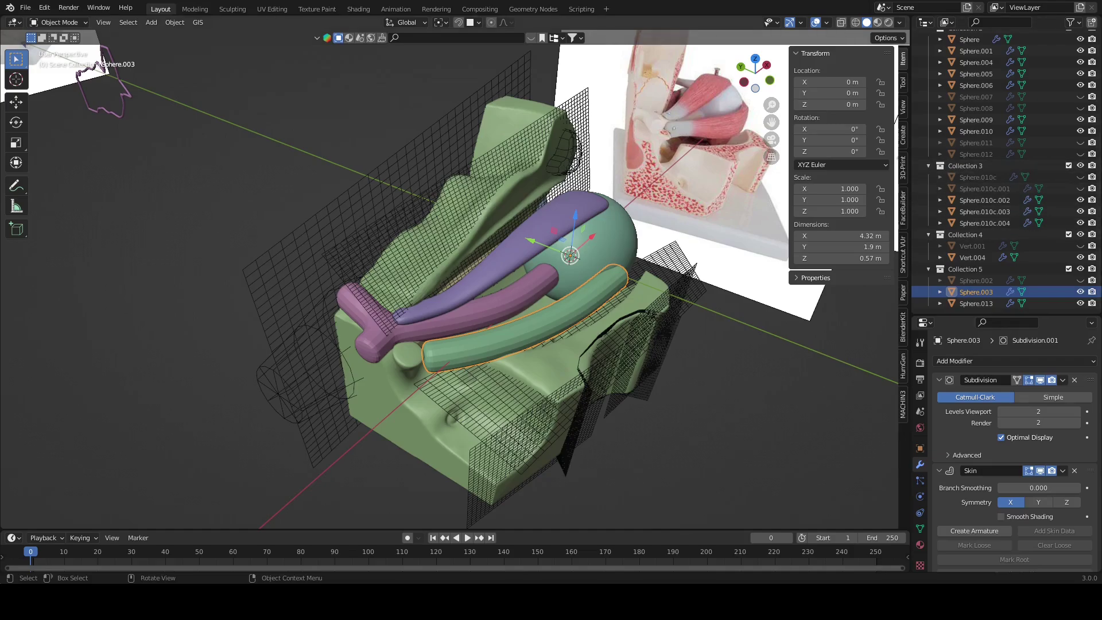
mouse_move(603, 390)
middle_mouse_down()
mouse_move(570, 408)
mouse_move(490, 360)
mouse_move(584, 352)
middle_mouse_up()
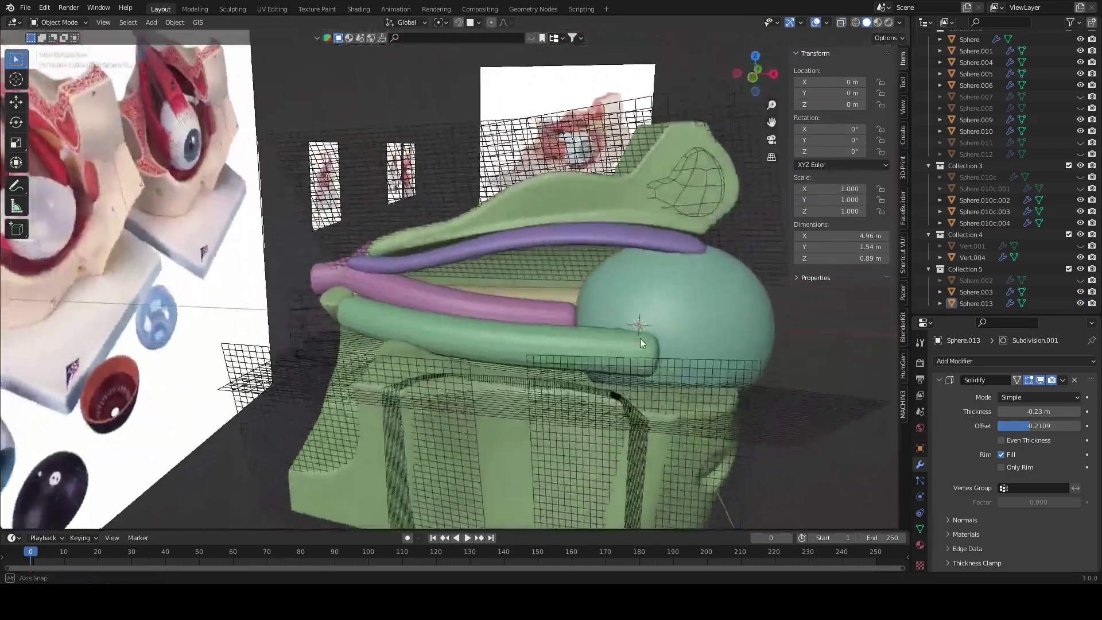
mouse_move(640, 339)
middle_mouse_down()
mouse_move(601, 331)
mouse_move(599, 370)
mouse_move(626, 300)
middle_mouse_up()
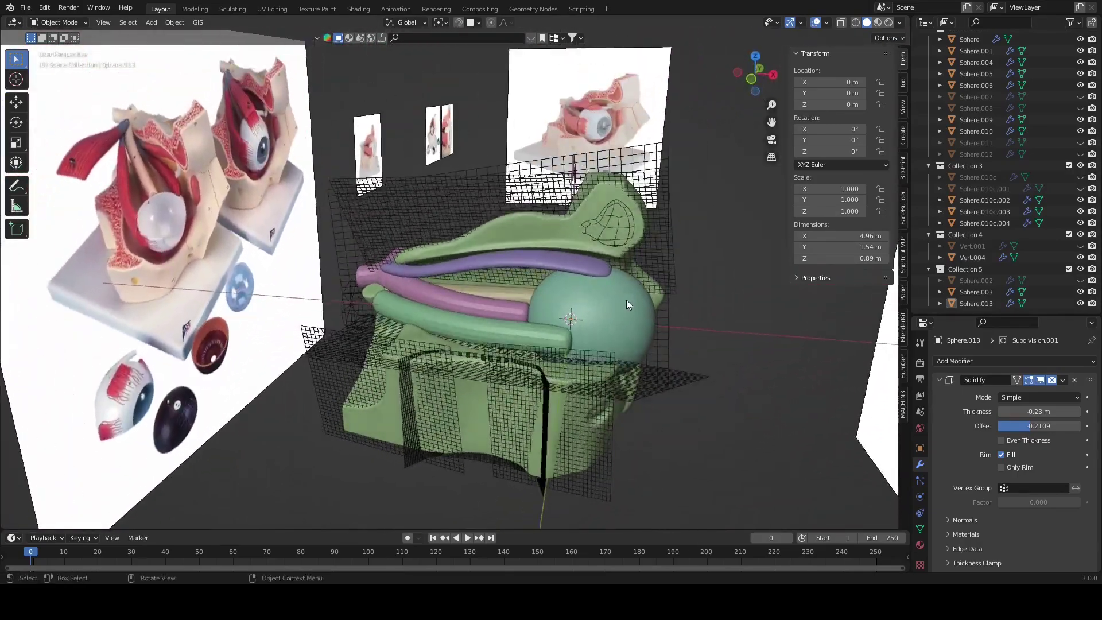
mouse_move(574, 324)
middle_mouse_down()
mouse_move(449, 326)
mouse_move(373, 304)
middle_mouse_up()
Step: Raise a couple of the green tube's points, shifting them 0.0856 m along Y
left_click(448, 325)
key("Tab")
left_click(353, 293)
left_click_drag(346, 262, 346, 241)
mouse_move(347, 241)
middle_mouse_down()
mouse_move(480, 241)
mouse_move(397, 311)
middle_mouse_up()
left_click(480, 242)
mouse_move(419, 262)
middle_mouse_down()
mouse_move(555, 282)
mouse_move(536, 293)
mouse_move(574, 322)
middle_mouse_up()
Step: Extrude the green tube's end point 0.604 m along X toward the eyeball
left_click(537, 293)
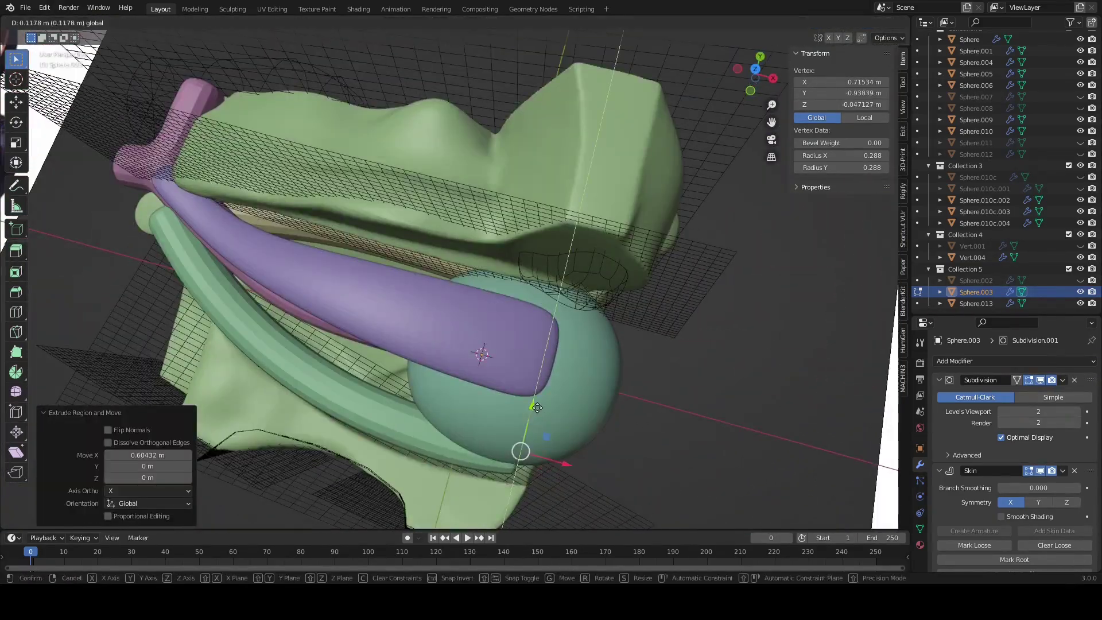
key("Tab")
scroll(604, 388, "down", 3)
mouse_move(604, 387)
middle_mouse_down()
mouse_move(631, 403)
mouse_move(696, 404)
middle_mouse_up()
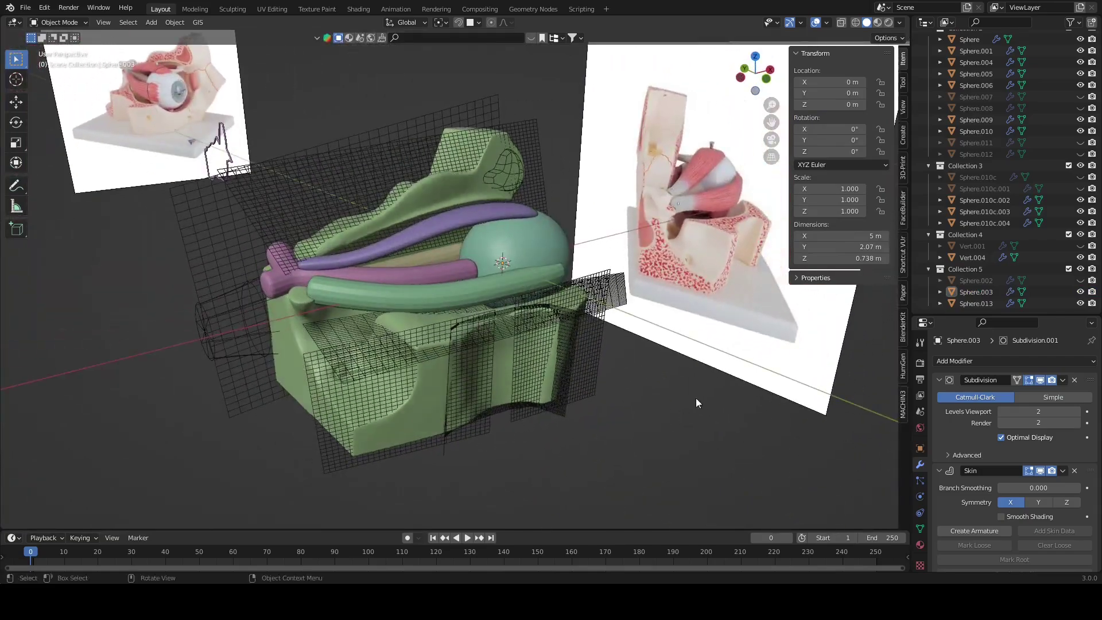
scroll(458, 267, "up", 2)
mouse_move(459, 265)
middle_mouse_down()
mouse_move(425, 290)
mouse_move(493, 270)
mouse_move(466, 257)
mouse_move(492, 290)
mouse_move(470, 291)
middle_mouse_up()
Step: Duplicate the green tube as Sphere.014 in Collection 5
key("Tab")
key("alt+z")
key("alt+z")
key("Tab")
scroll(567, 347, "down", 3)
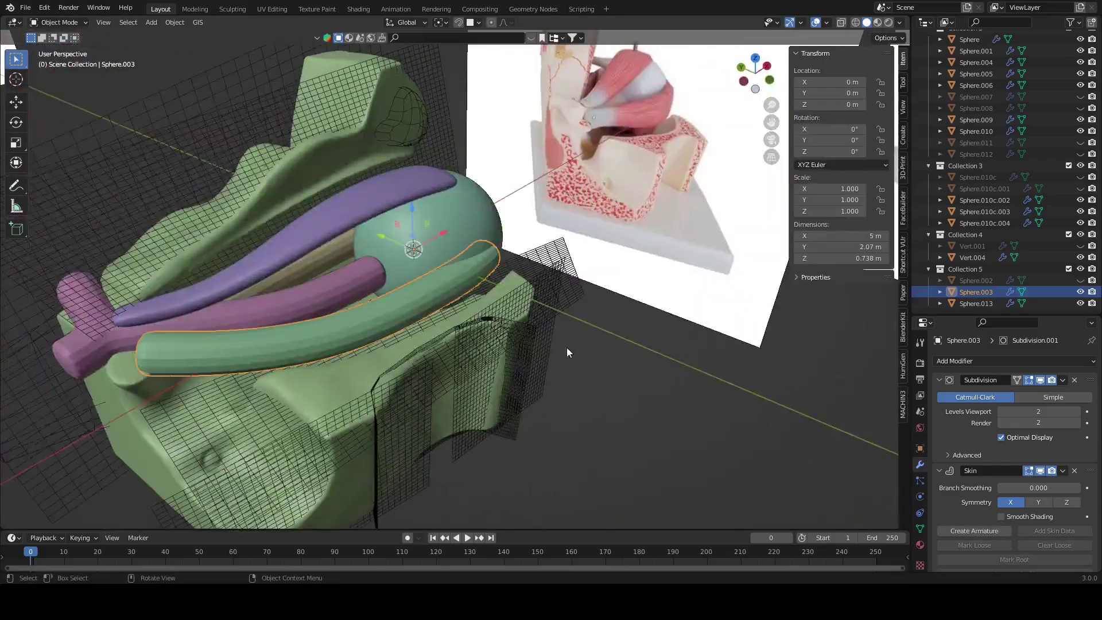
middle_click_drag(567, 347, 657, 339)
Step: Remove the Skin modifier from Sphere.014 and flatten its selected strip with Z scale 0
scroll(957, 246, "down", 1)
left_click(976, 303)
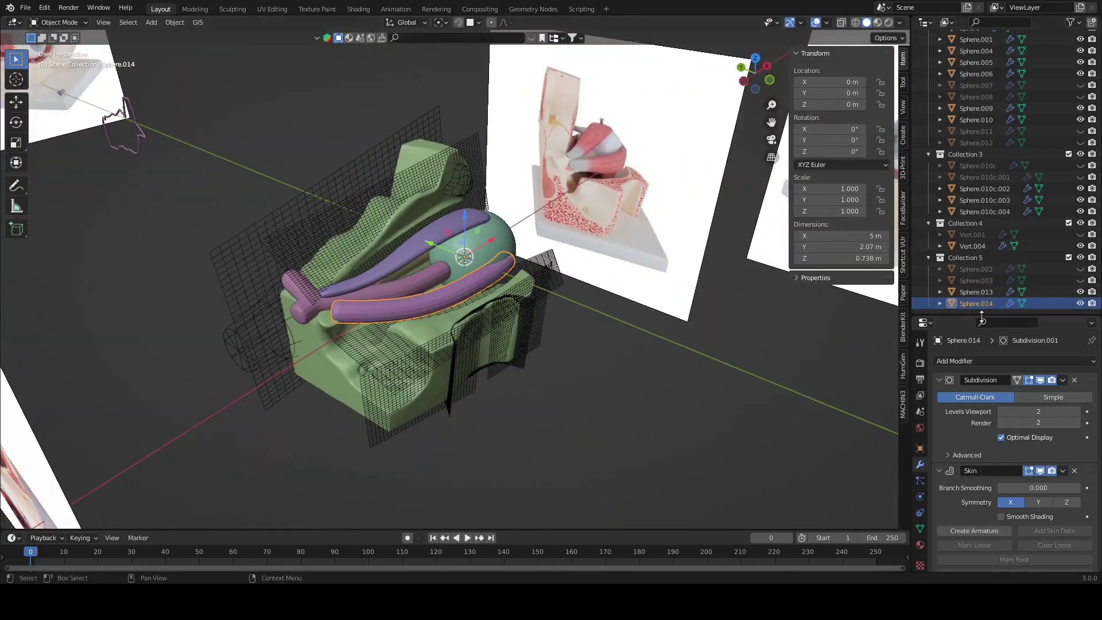
left_click(1075, 471)
key("Tab")
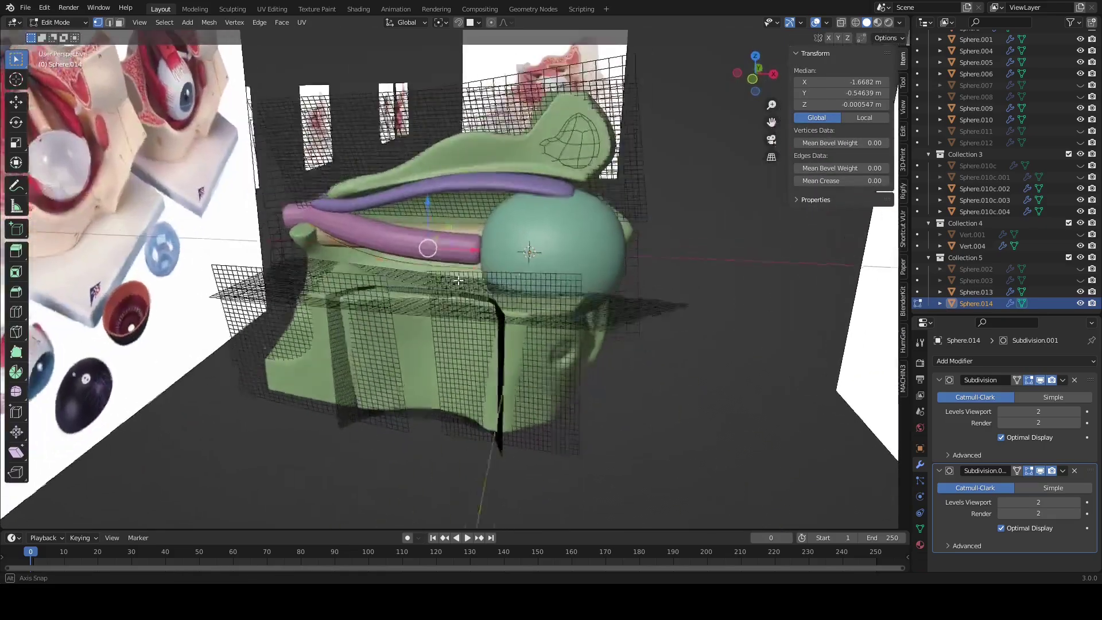
mouse_move(414, 332)
middle_mouse_down()
mouse_move(558, 342)
mouse_move(641, 286)
middle_mouse_up()
key("s")
key("z")
key("0")
key("Return")
mouse_move(506, 261)
middle_mouse_down()
mouse_move(591, 268)
mouse_move(459, 288)
mouse_move(604, 148)
middle_mouse_up()
Step: Join the copy into the purple muscle object, then separate the selected part again
key("Tab")
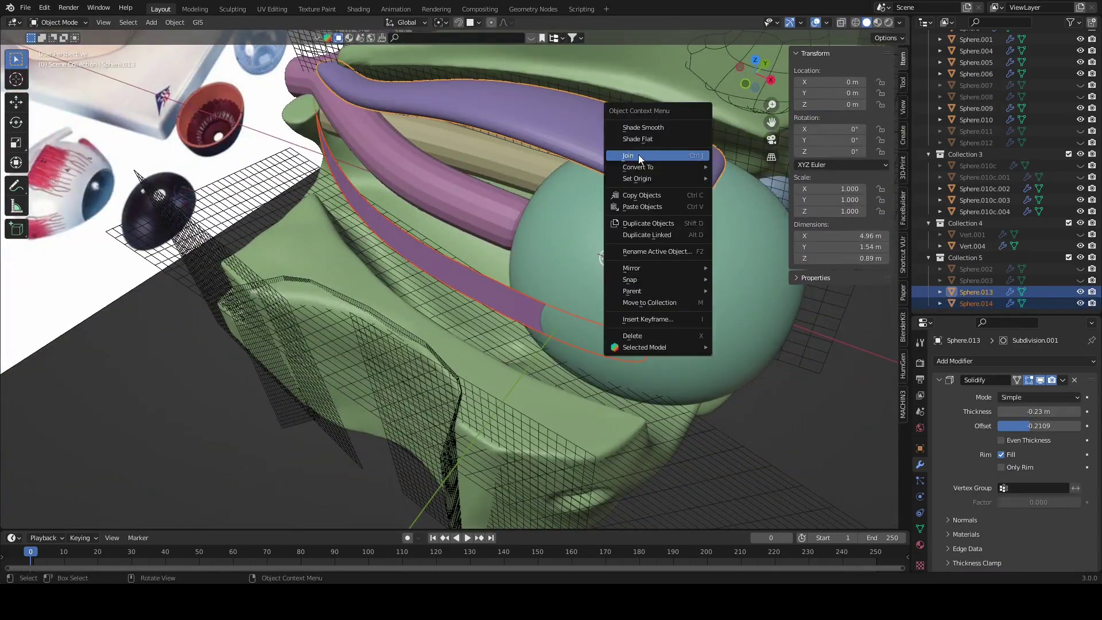
left_click(639, 155)
key("Tab")
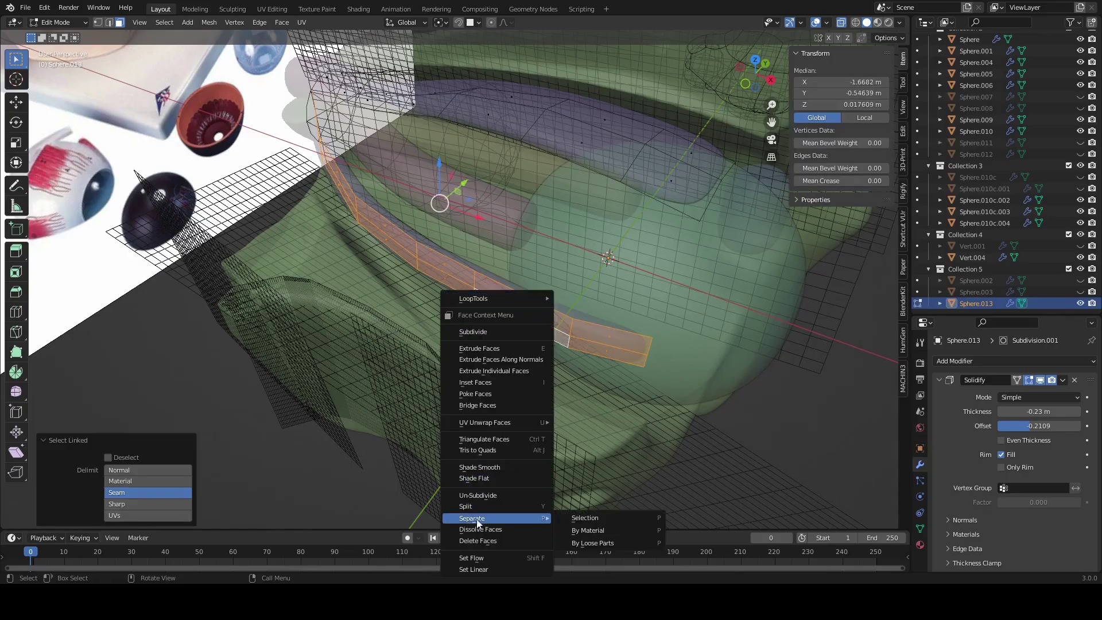
left_click(585, 519)
middle_click_drag(586, 520, 530, 264)
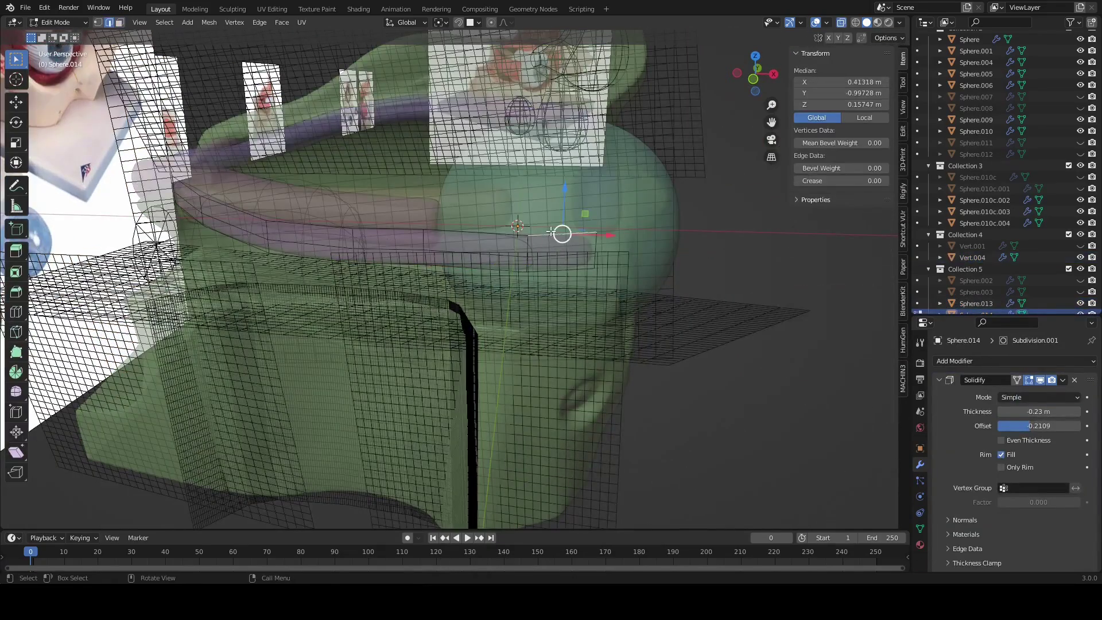
Step: Select an edge run on the tube and shift the selected face along Y
left_click(550, 231, "alt")
key("alt+z")
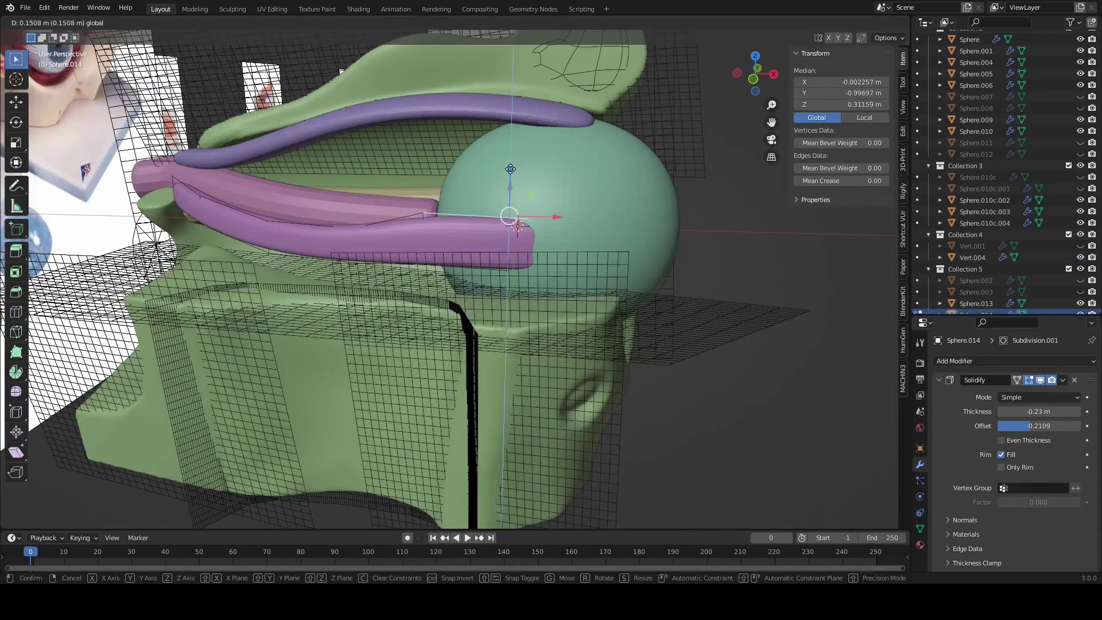
left_click(511, 169)
key("alt+z")
mouse_move(510, 212)
middle_mouse_down()
mouse_move(534, 263)
mouse_move(423, 273)
mouse_move(523, 337)
middle_mouse_up()
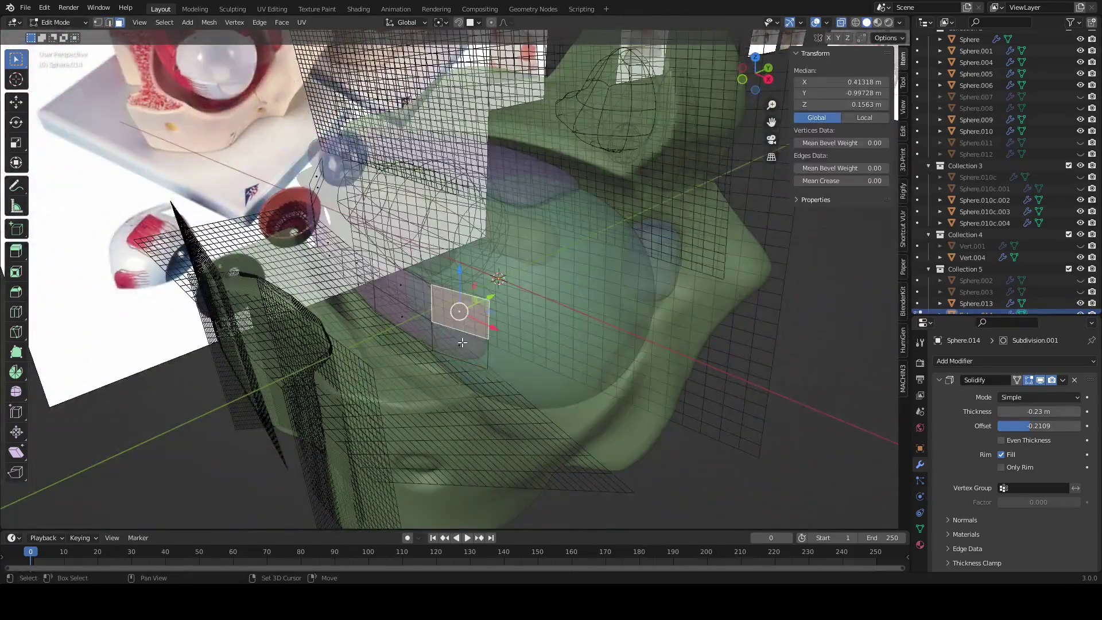
key("alt+z")
key("ctrl+z")
key("alt+z")
key("alt+z")
left_click_drag(484, 316, 512, 323)
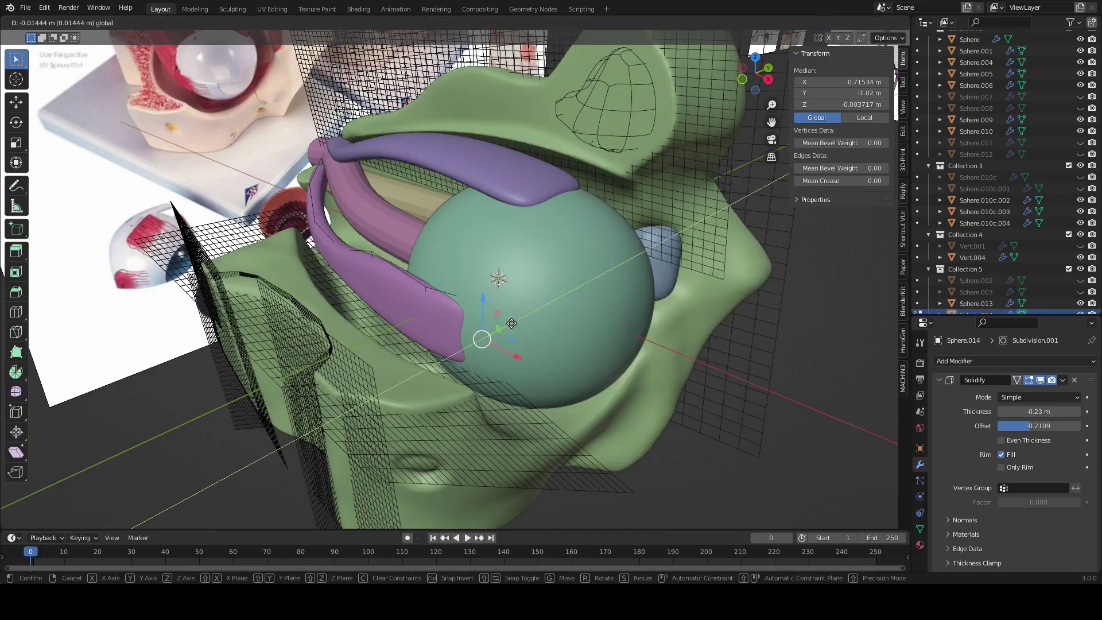
Step: Scale a different edge selection on the tube
key("alt+z")
scroll(443, 315, "up", 3)
left_click(452, 310, "alt")
key("alt+z")
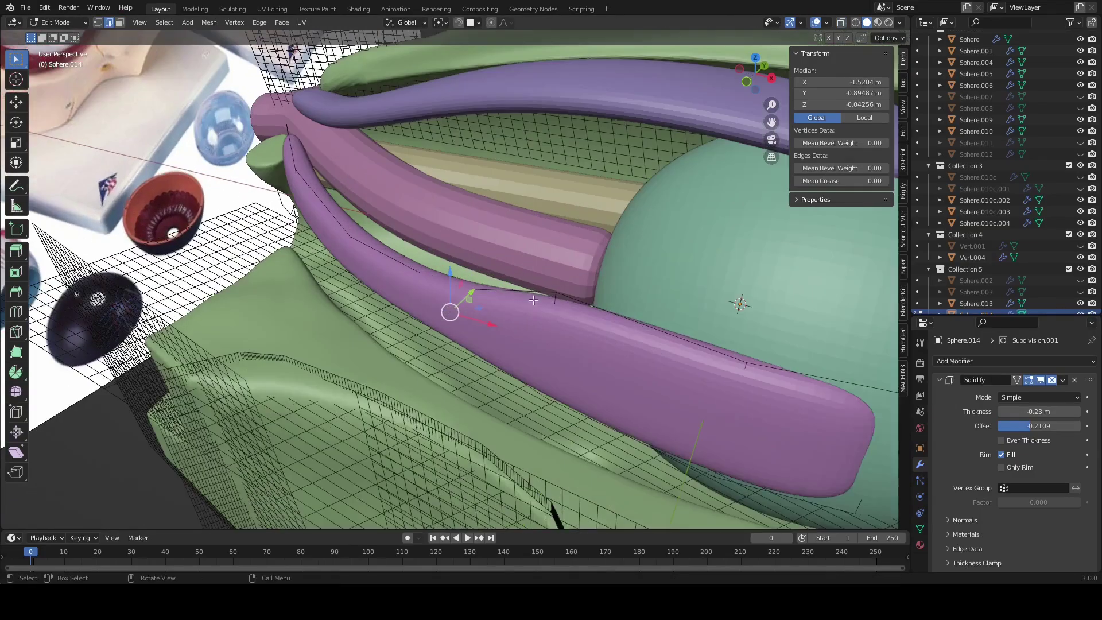
key("s")
mouse_move(517, 284)
middle_mouse_down()
mouse_move(597, 277)
mouse_move(568, 287)
middle_mouse_up()
key("s")
left_click(675, 305)
key("alt+z")
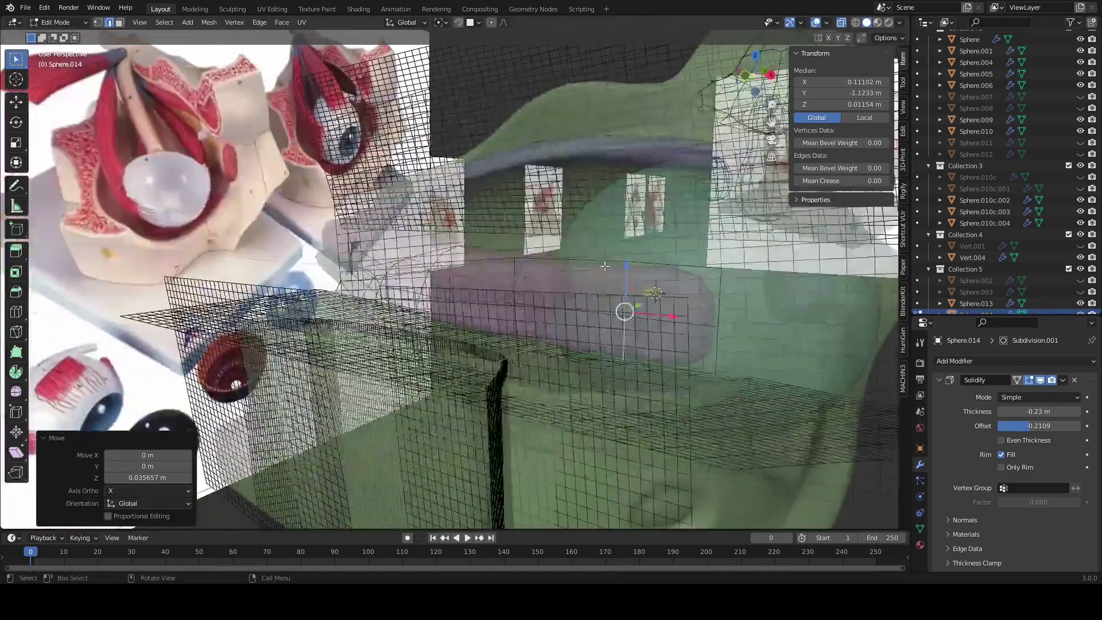
mouse_move(684, 254)
middle_mouse_down()
mouse_move(635, 256)
mouse_move(679, 281)
middle_mouse_up()
Step: Select the tube's middle edge loop and enlarge it slightly
left_click(360, 273, "alt")
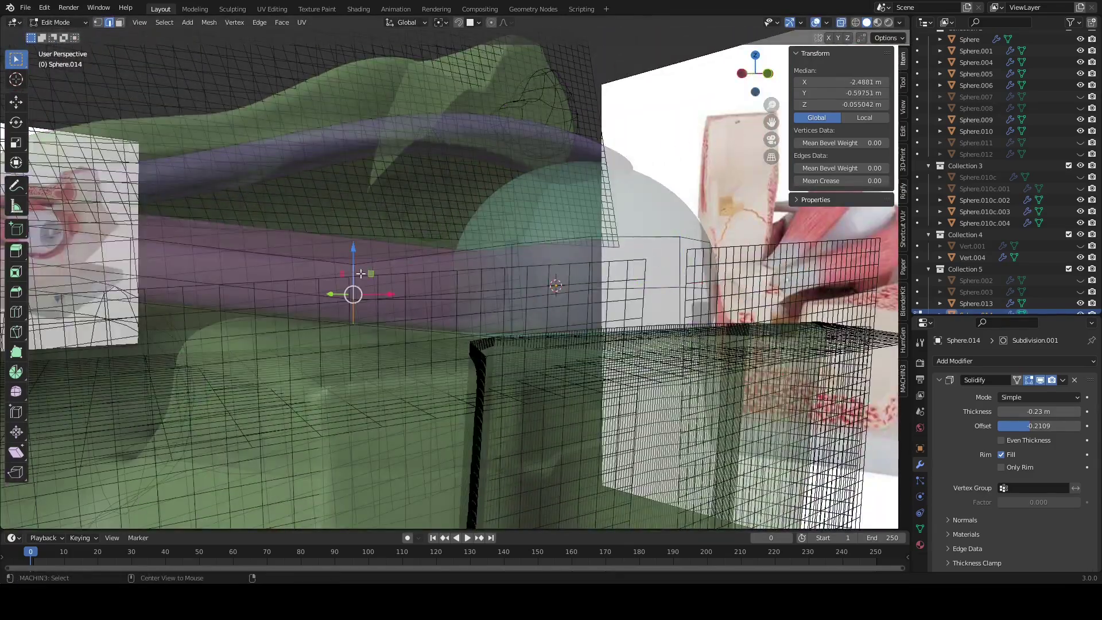
key("alt+z")
middle_click_drag(361, 274, 413, 288)
key("alt+z")
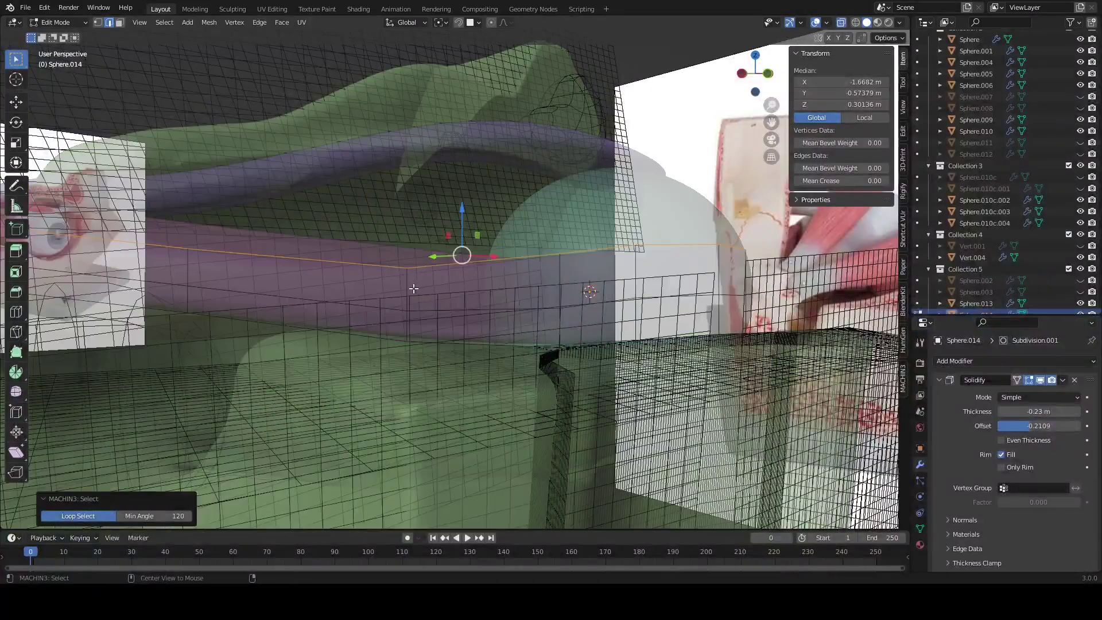
key("alt+z")
key("ctrl+z")
key("Escape")
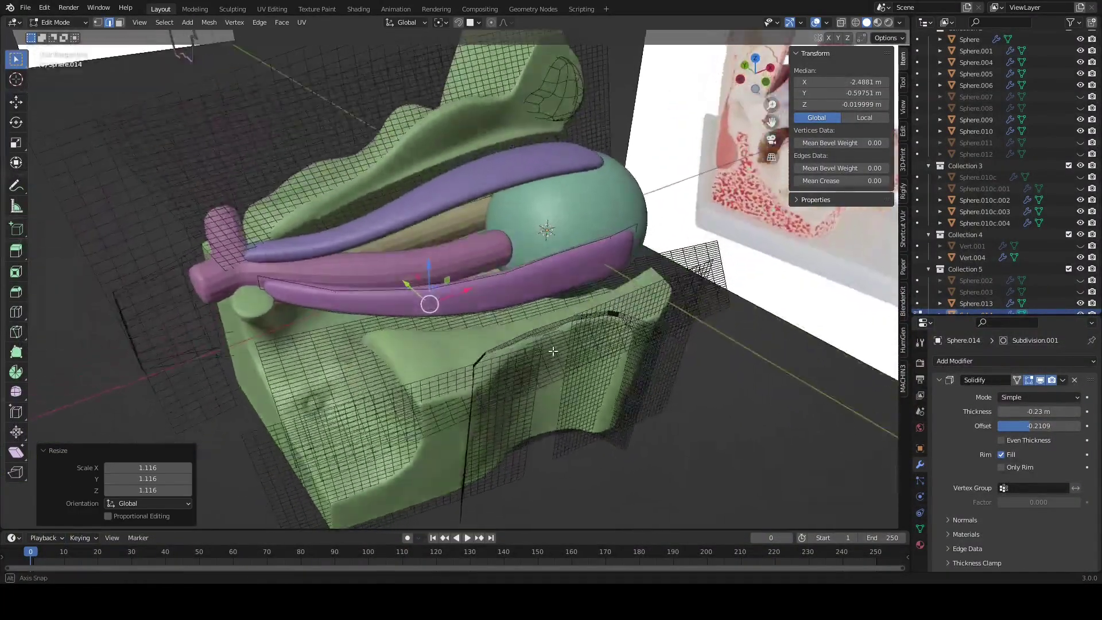
key("alt+z")
mouse_move(613, 314)
middle_mouse_down()
mouse_move(627, 267)
mouse_move(633, 288)
middle_mouse_up()
Step: Bevel box-selected edges along the pink tube and switch to Top view
left_click_drag(633, 288, 561, 367)
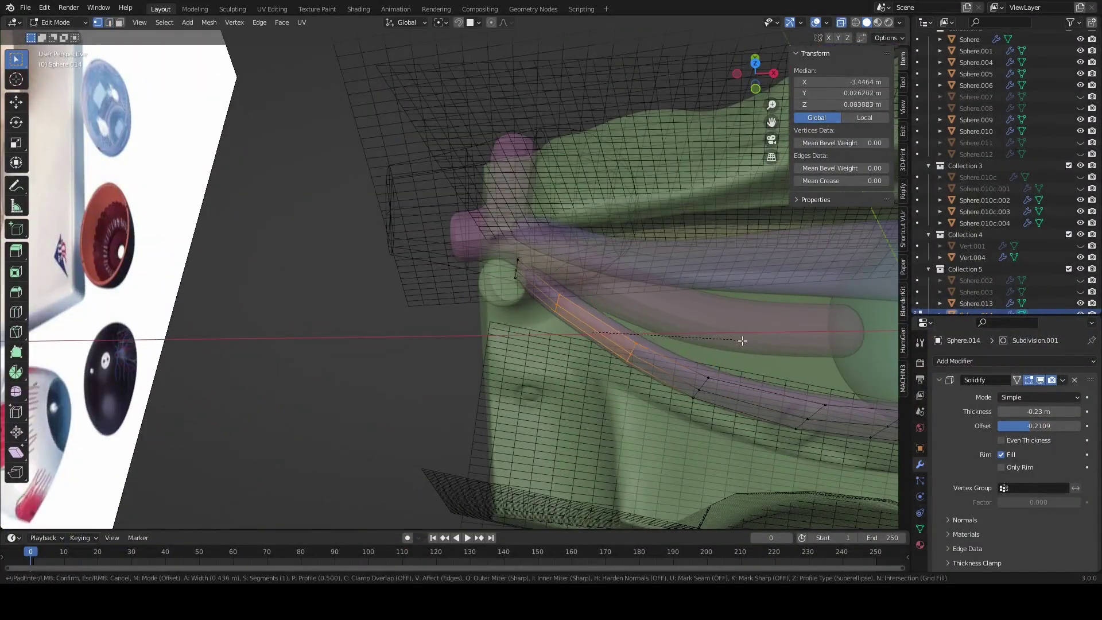
left_click(722, 351)
middle_click_drag(722, 351, 712, 229)
key("alt+z")
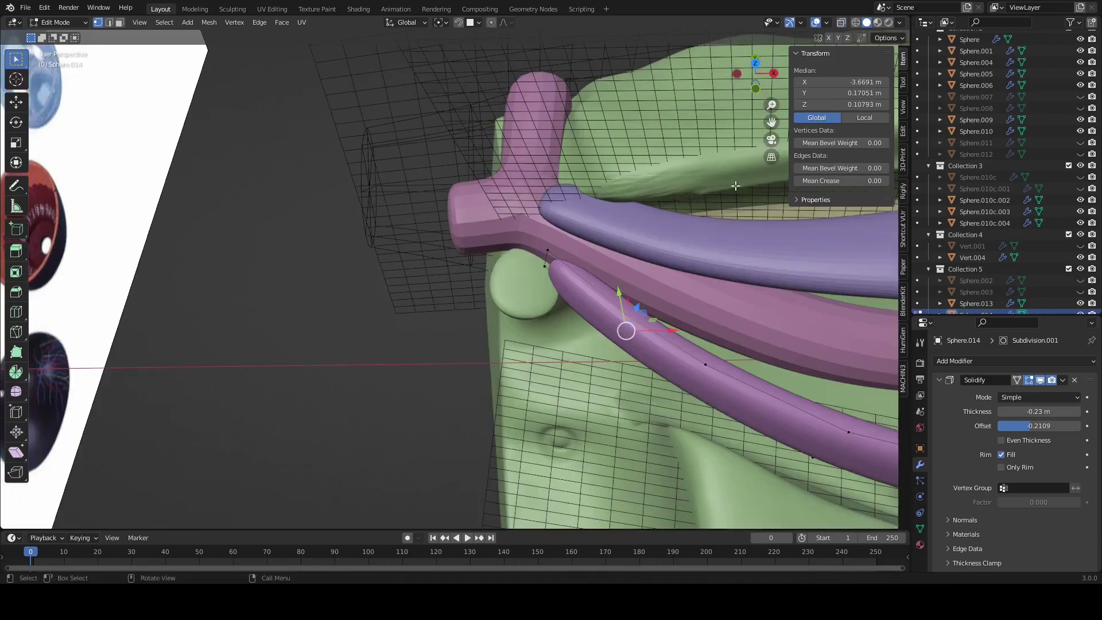
key("KP_7")
key("alt+z")
Step: Move the pink tube's end vertices onto the knob by 0.0894, 0.0846 and 0.1011 m
left_click(557, 289)
key("alt+z")
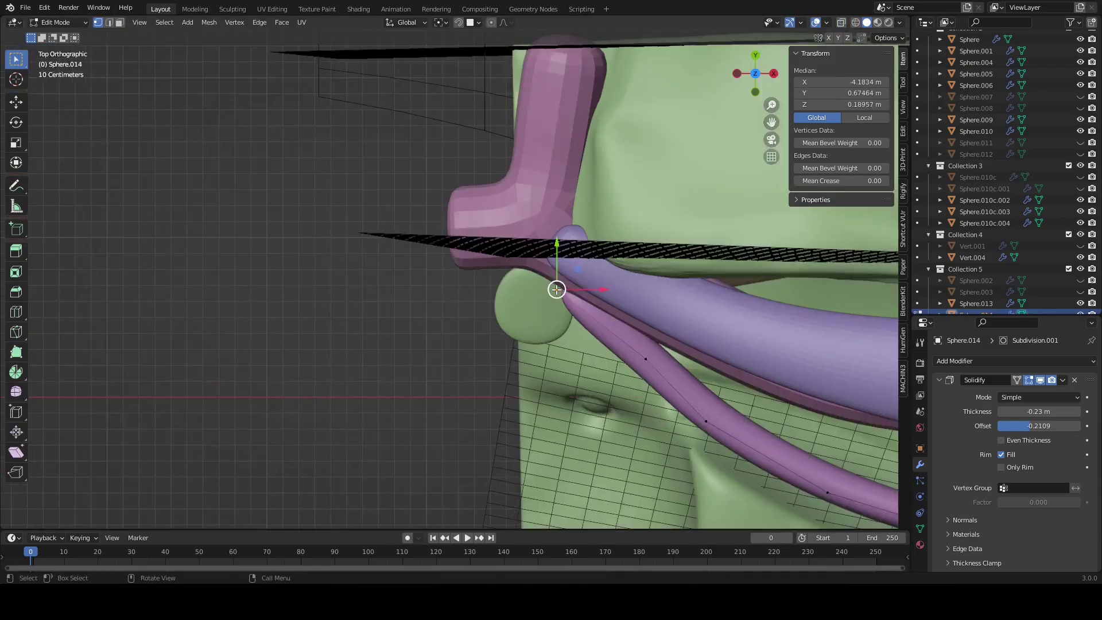
left_click(540, 284)
scroll(540, 284, "down", 5)
middle_click_drag(540, 284, 674, 248)
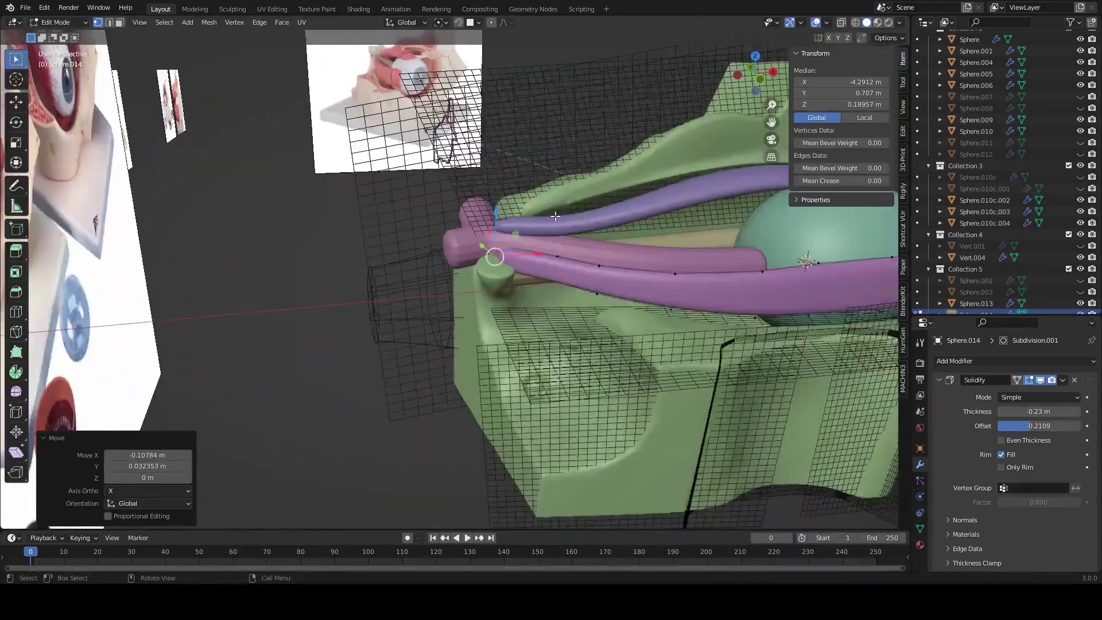
scroll(674, 248, "up", 5)
scroll(625, 281, "down", 3)
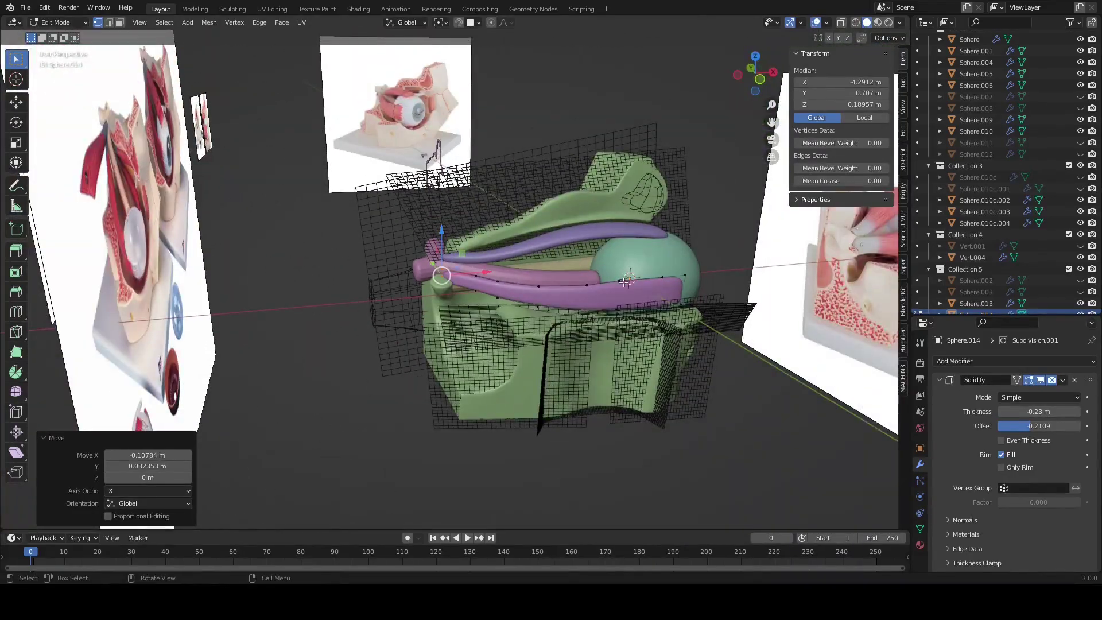
scroll(537, 274, "up", 5)
middle_click_drag(537, 274, 386, 260)
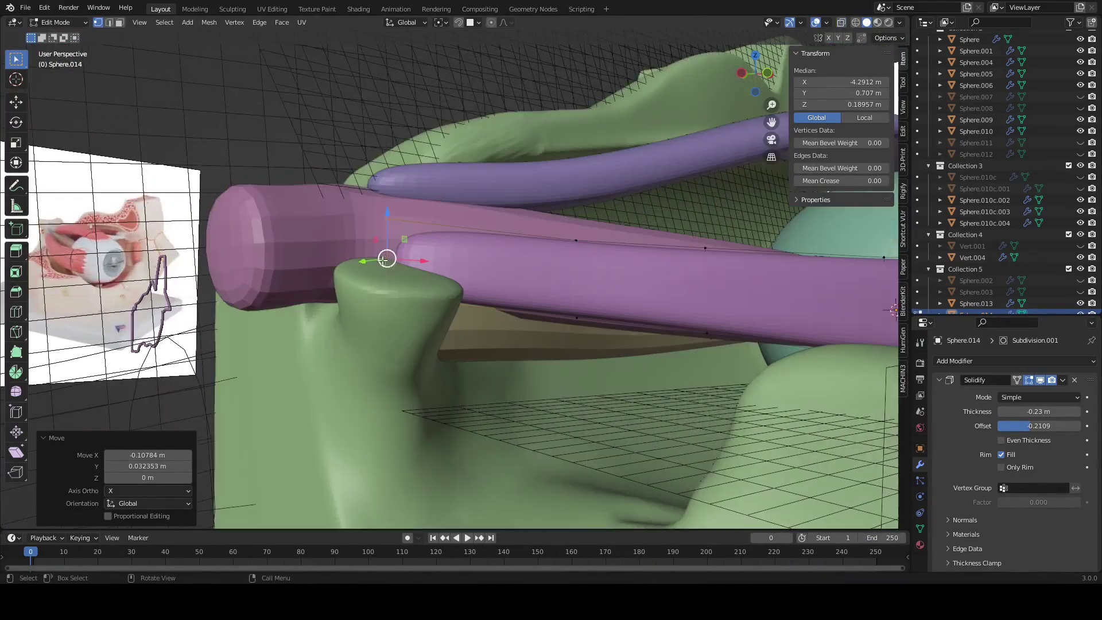
left_click(412, 234)
scroll(412, 234, "down", 3)
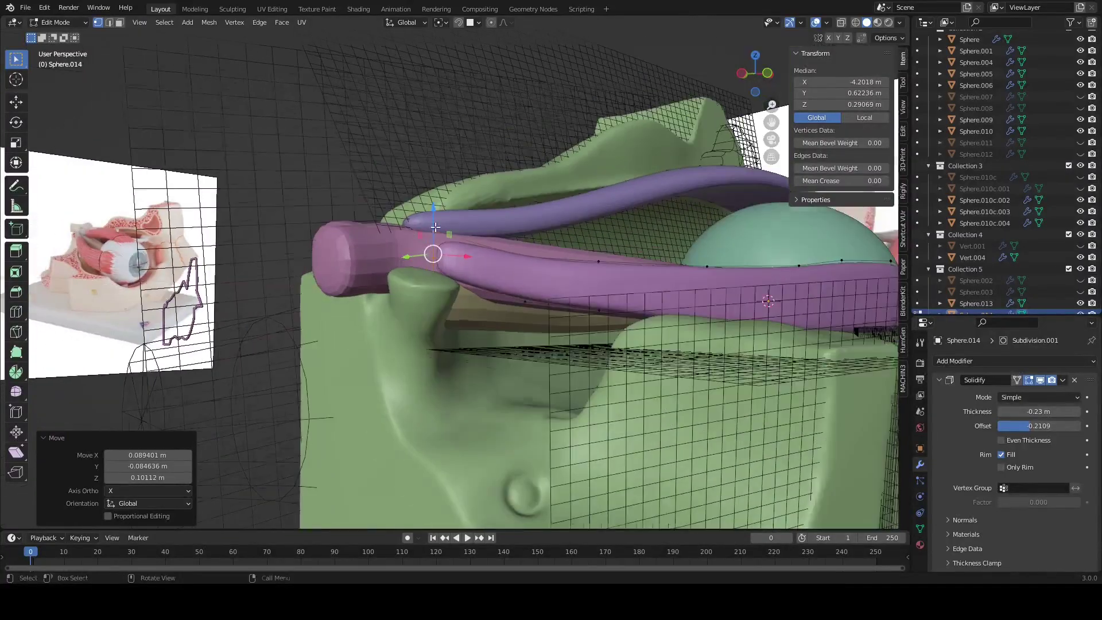
left_click(518, 220)
mouse_move(412, 234)
middle_mouse_down()
mouse_move(518, 220)
mouse_move(391, 229)
middle_mouse_up()
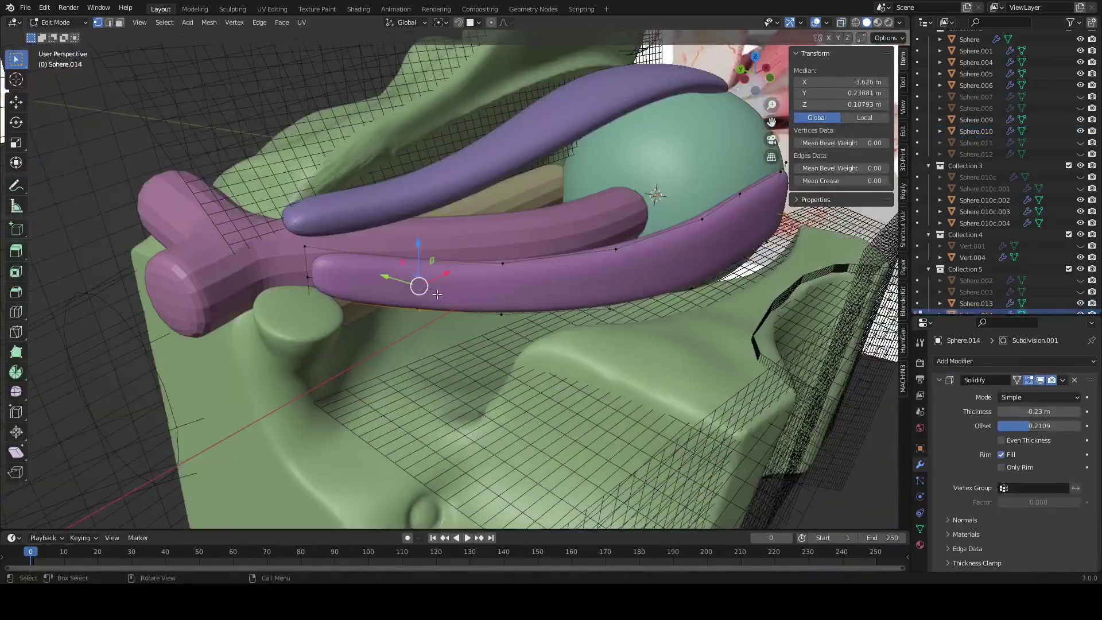
Step: Move Sphere.014's band vertices and edges beside the eyeball in X-ray, then return to Object Mode
left_click_drag(419, 285, 423, 277)
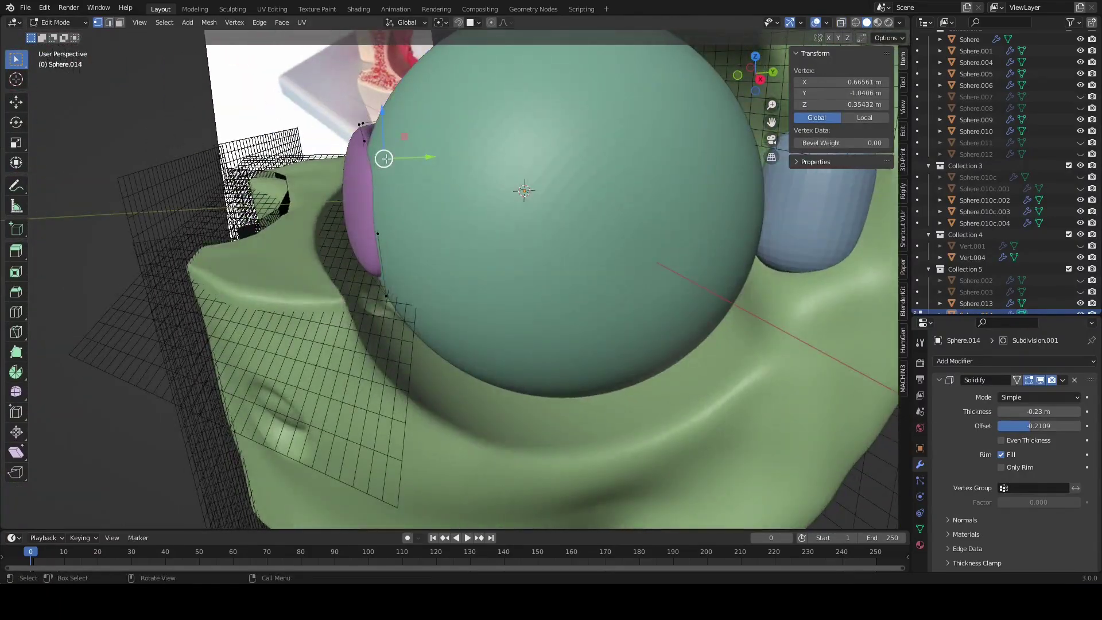
key("g")
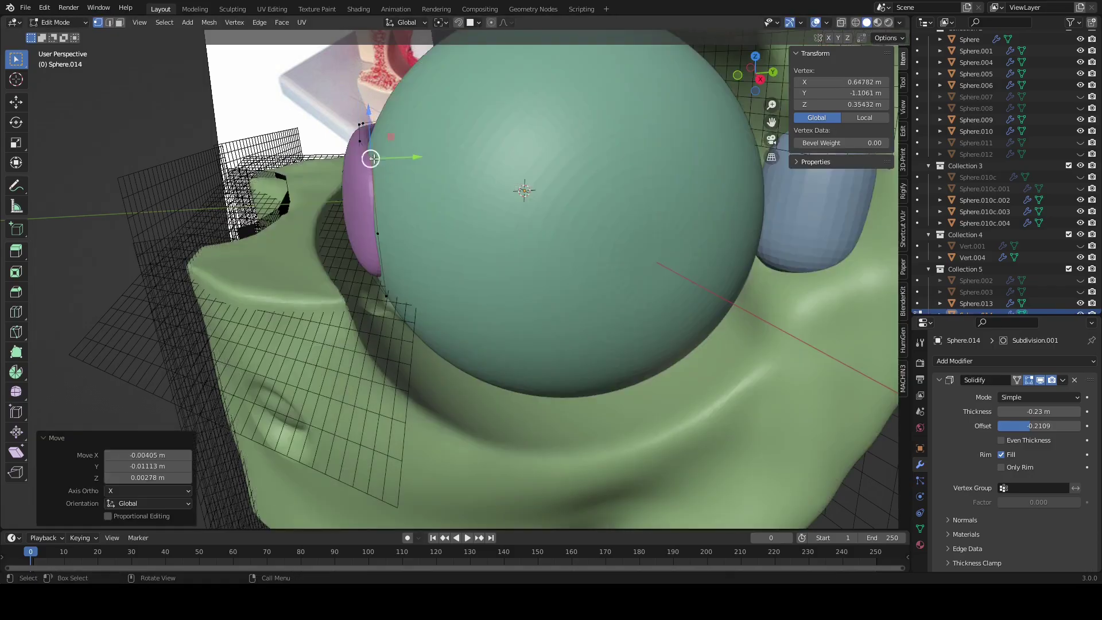
left_click(377, 234)
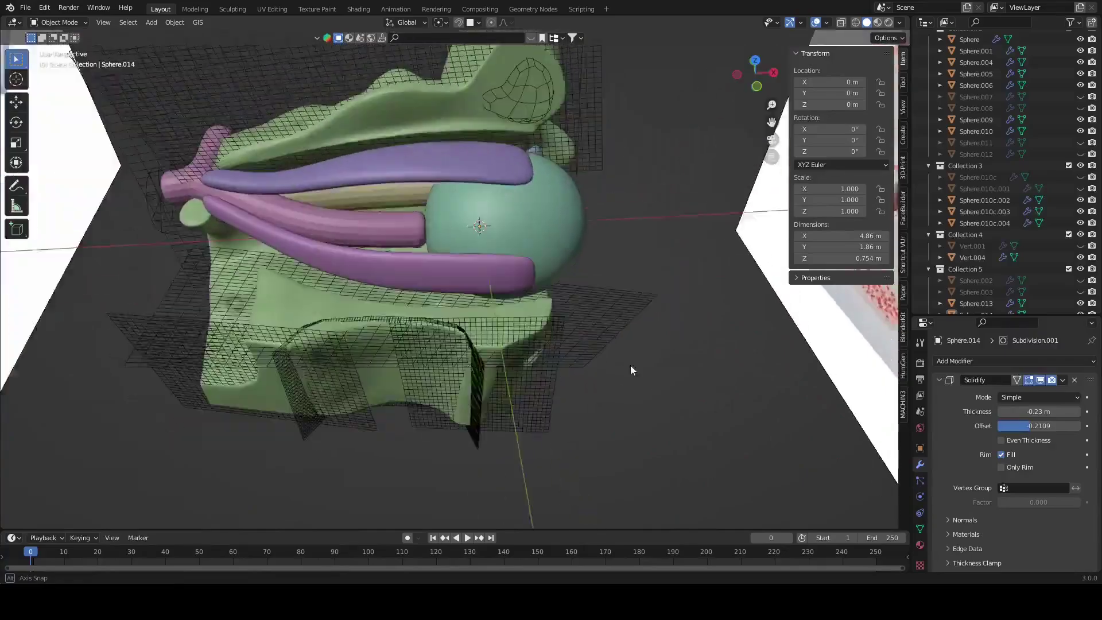
middle_click_drag(843, 399, 631, 364)
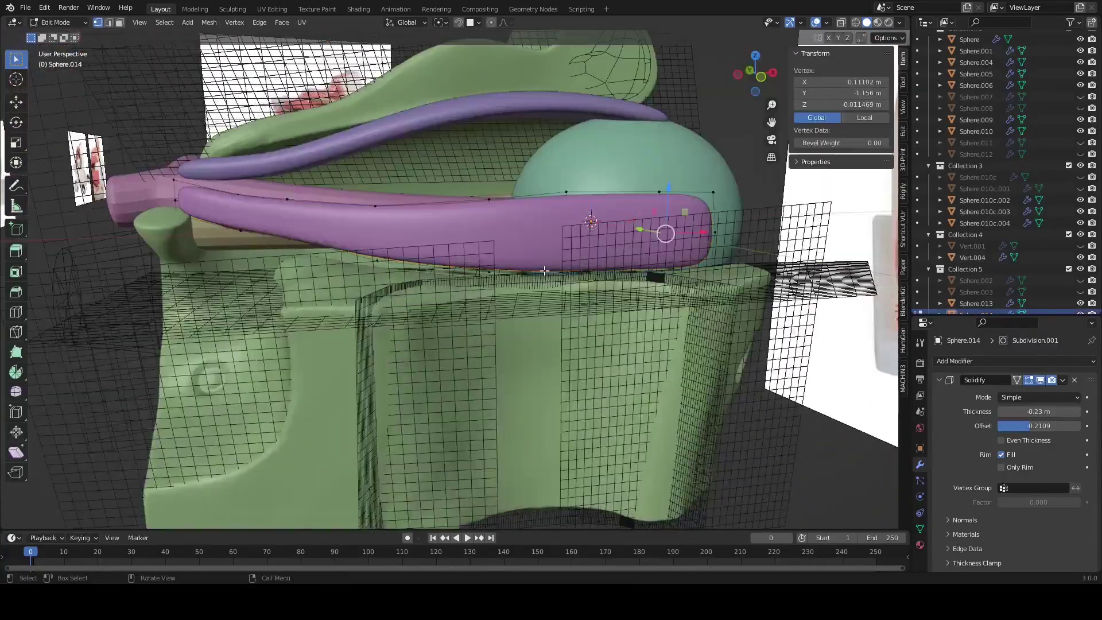
key("alt+z")
key("2")
left_click(613, 273)
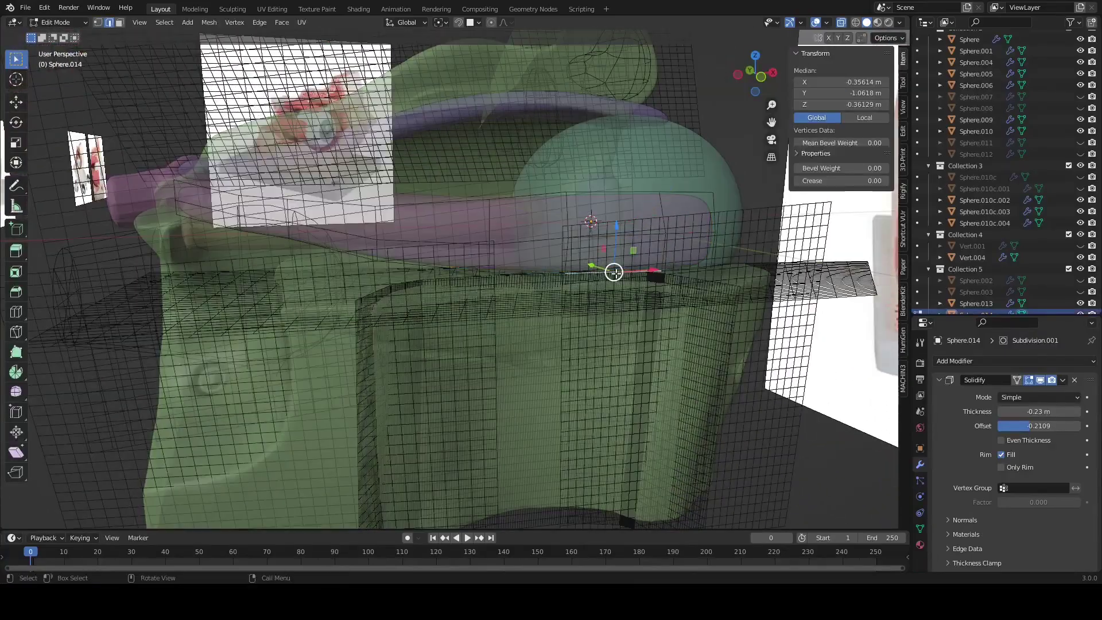
left_click(686, 188)
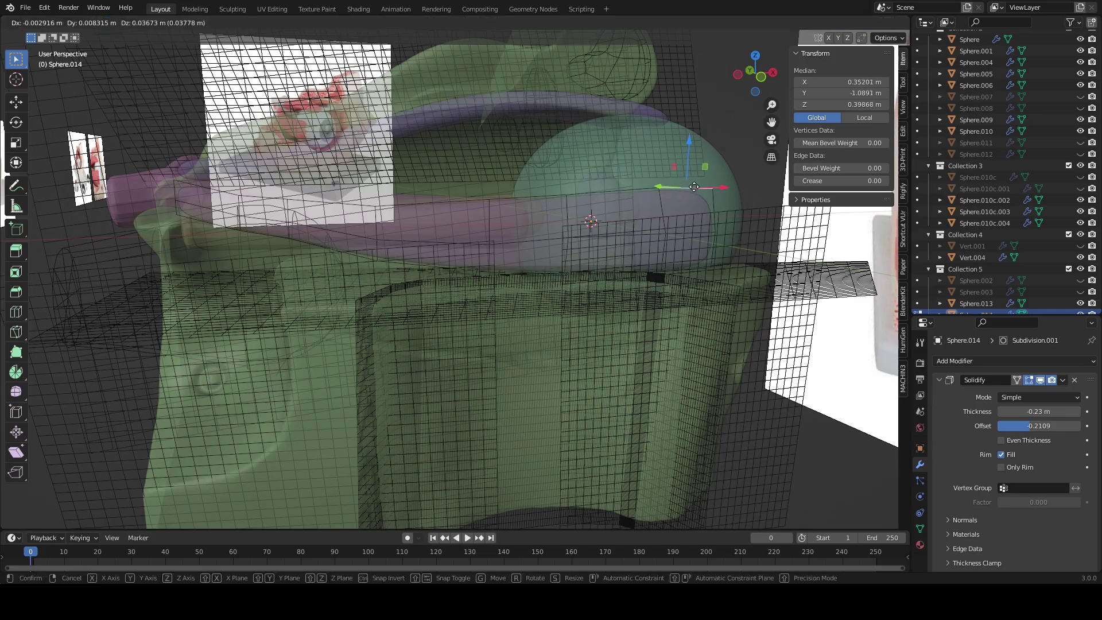
key("g")
left_click(478, 199)
key("Tab")
key("alt+z")
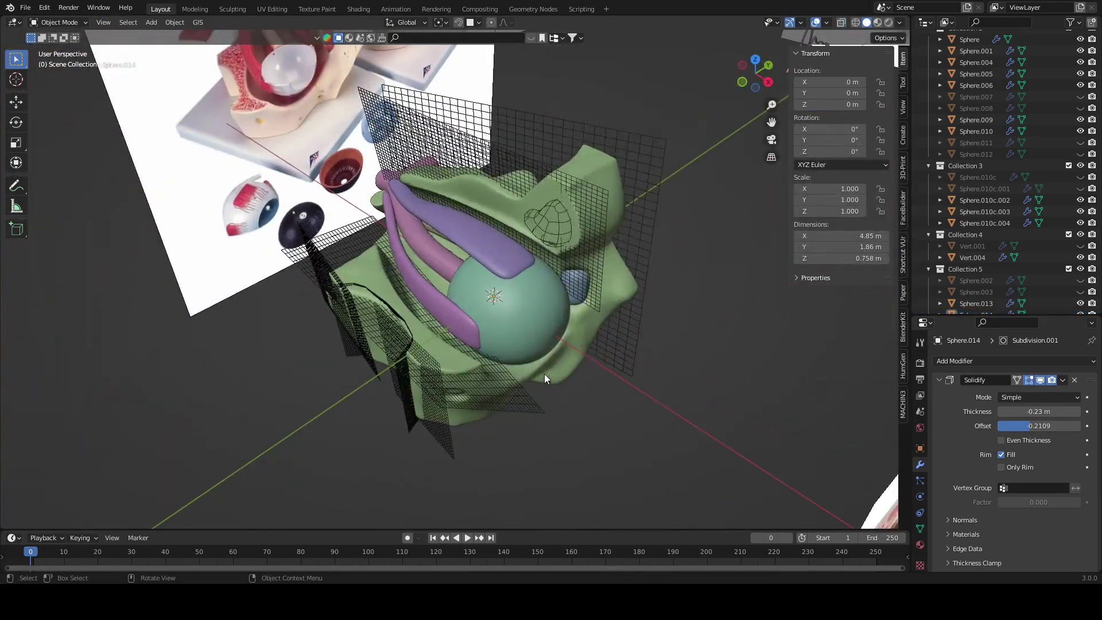
Step: Select the green base Vert.004 and save the scene as untitled.blend
left_click(544, 374)
mouse_move(544, 373)
middle_mouse_down()
mouse_move(556, 338)
mouse_move(672, 401)
mouse_move(640, 402)
mouse_move(620, 364)
mouse_move(438, 278)
mouse_move(402, 241)
middle_mouse_up()
left_click(25, 7)
left_click(40, 83)
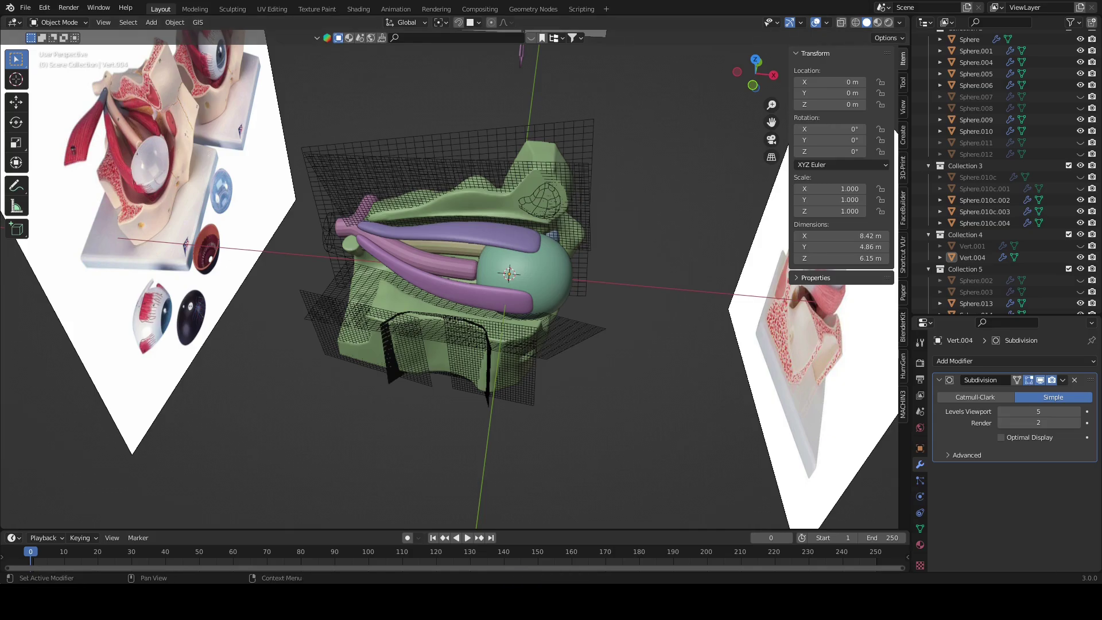
Step: Stretch the pink tube's end vertex along X toward the eyeball
middle_click_drag(436, 275, 499, 285)
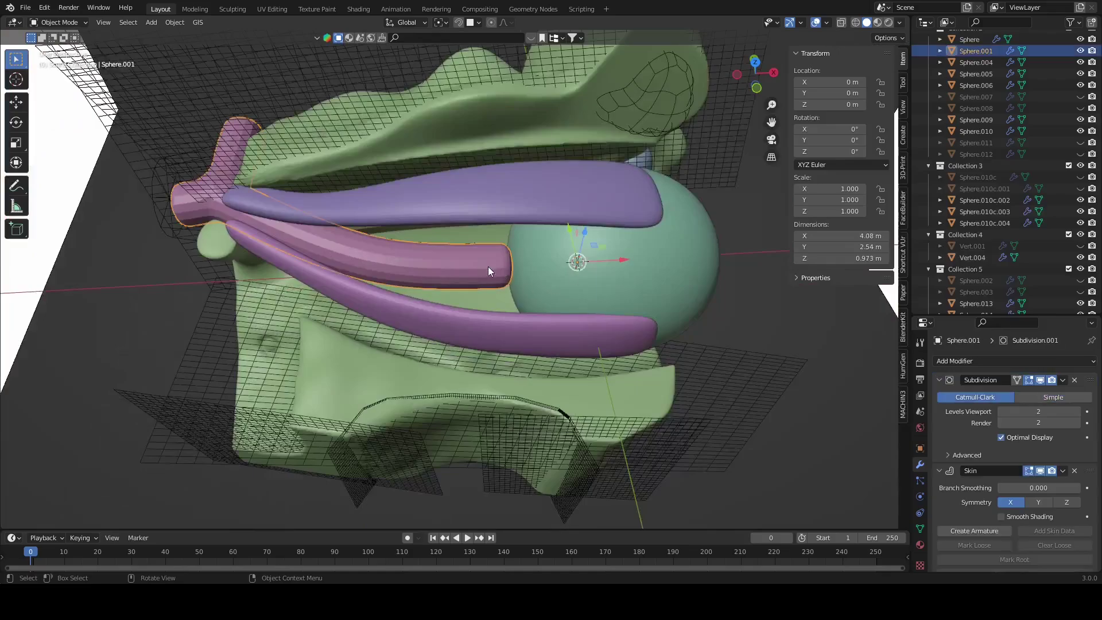
key("g")
key("x")
left_click(581, 270)
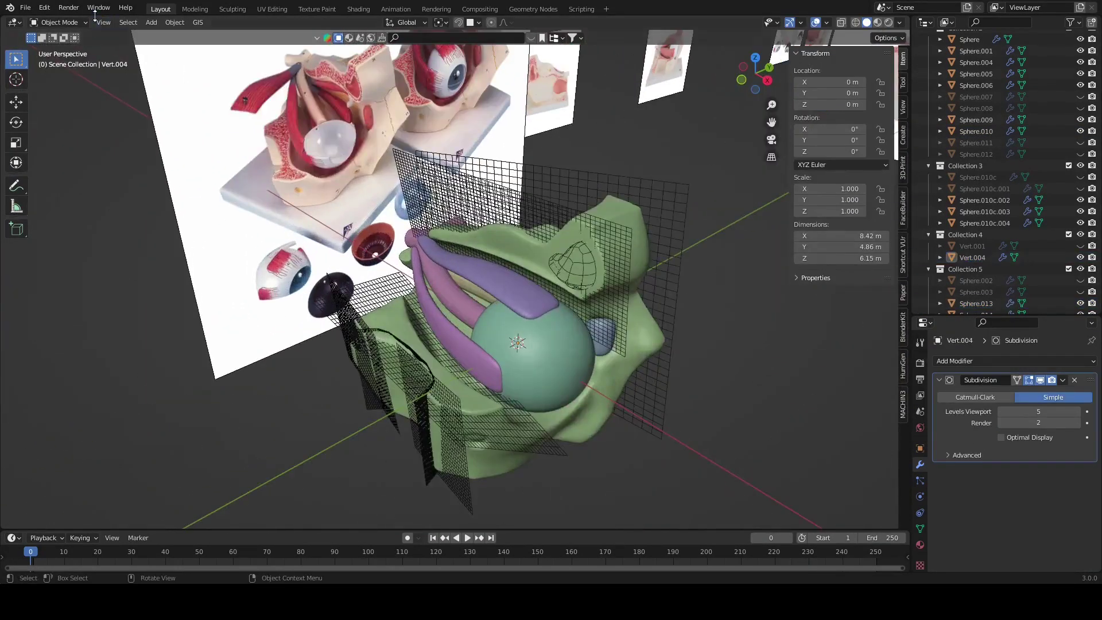
Step: Save the scene again to untitled.blend
left_click(25, 8)
left_click(41, 83)
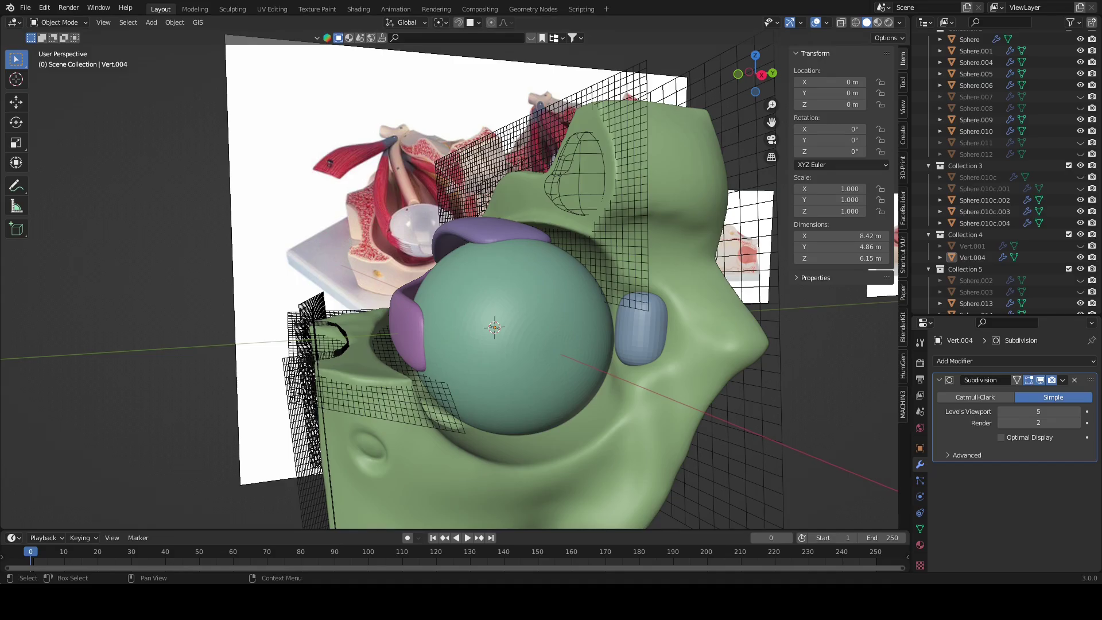
mouse_move(571, 391)
middle_mouse_down()
mouse_move(370, 272)
mouse_move(402, 333)
mouse_move(622, 429)
mouse_move(635, 356)
middle_mouse_up()
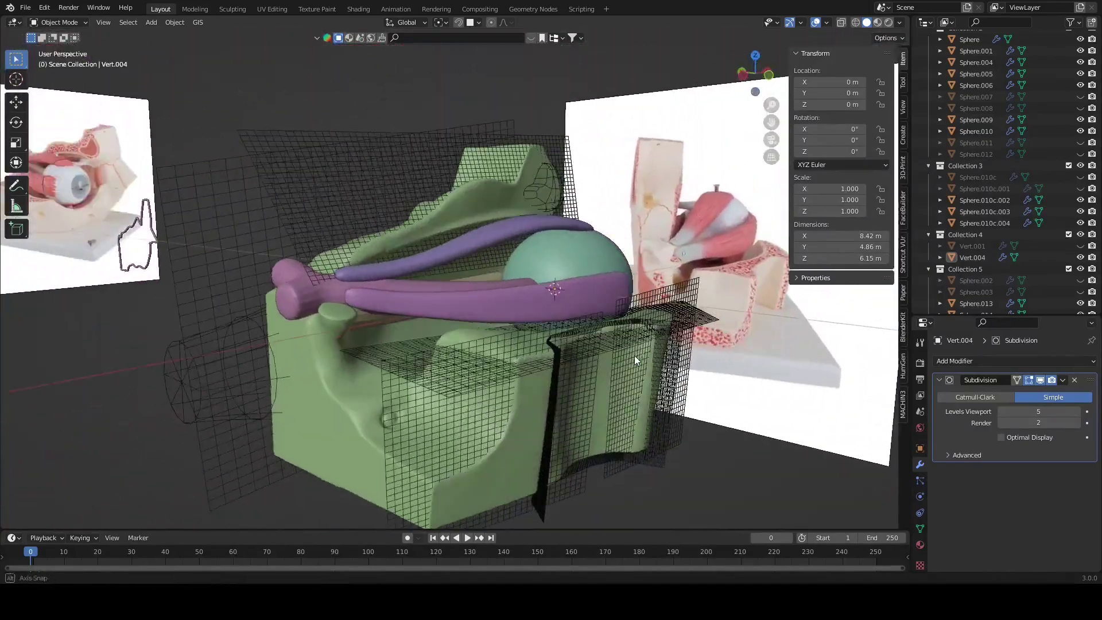
left_click(638, 354)
key("KP_Decimal")
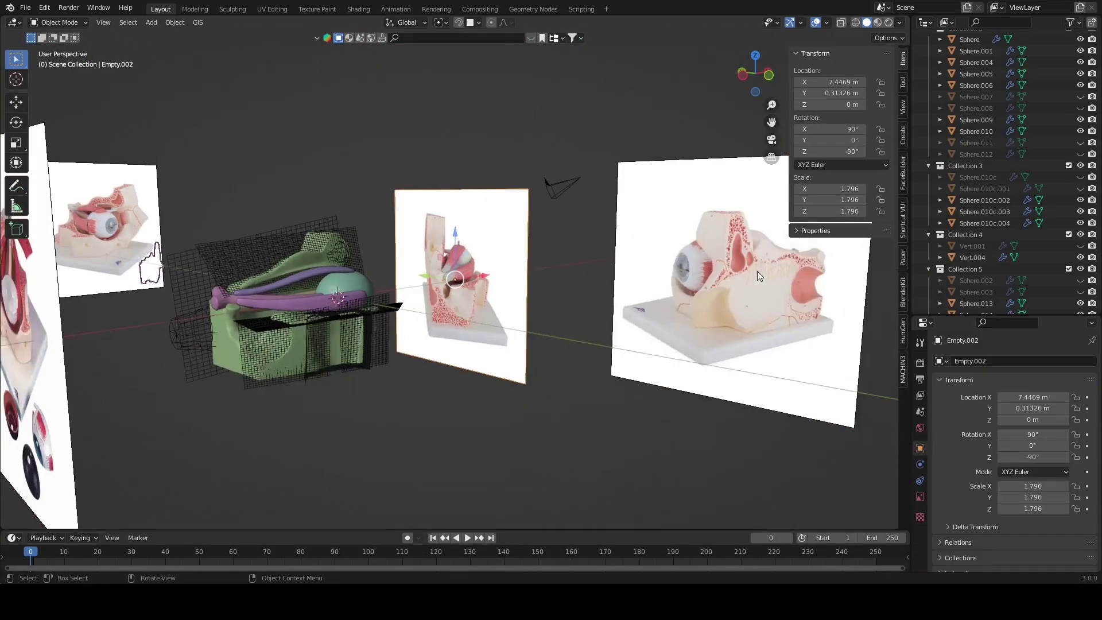
mouse_move(492, 247)
middle_mouse_down()
mouse_move(550, 298)
mouse_move(603, 256)
mouse_move(550, 298)
middle_mouse_up()
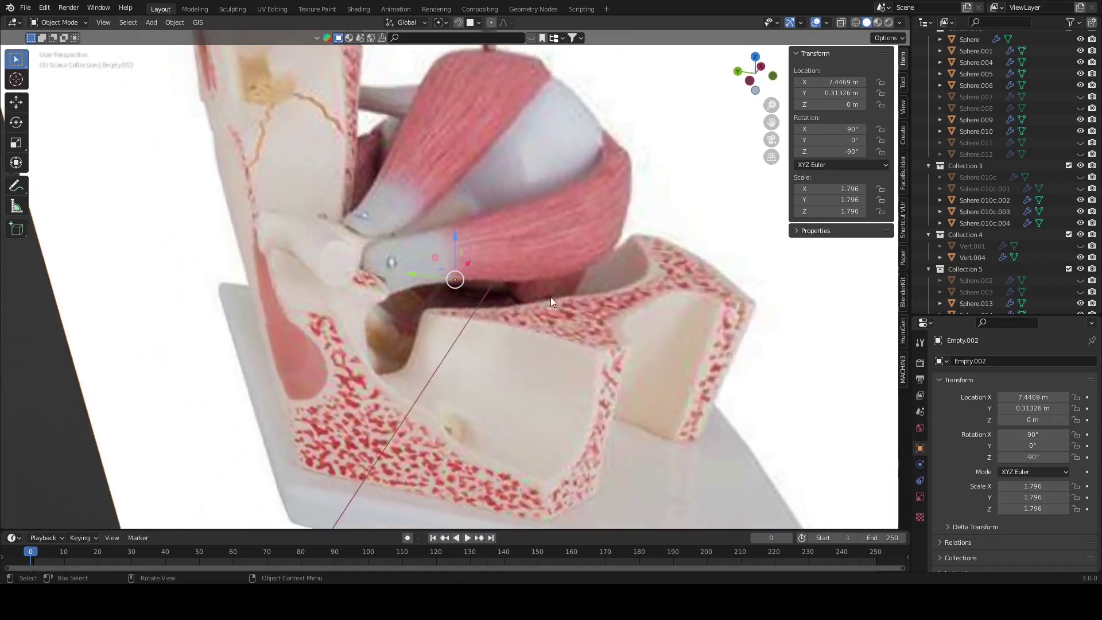
scroll(550, 297, "down", 8)
middle_click_drag(291, 240, 373, 322)
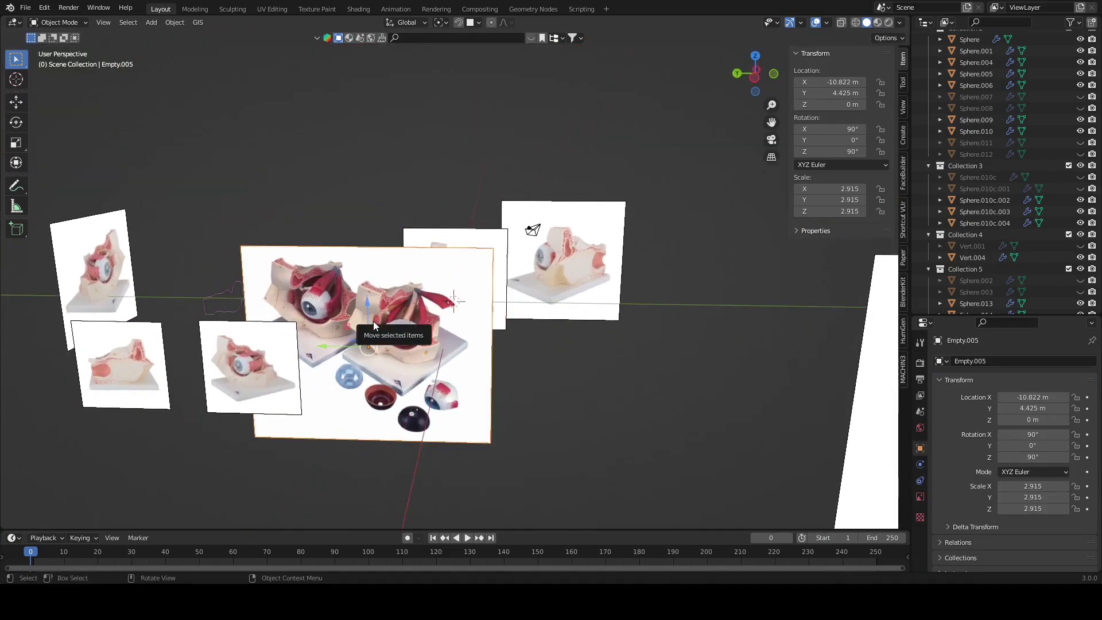
left_click(374, 321)
key("KP_Decimal")
scroll(713, 277, "up", 5)
middle_click_drag(713, 277, 617, 245)
scroll(617, 244, "down", 5)
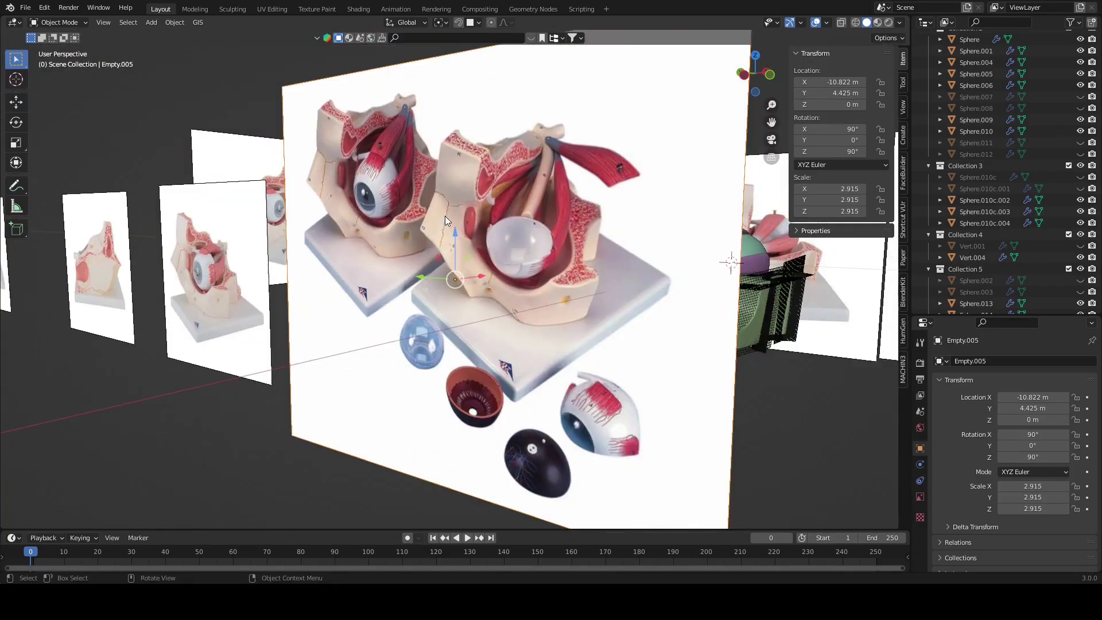
middle_click_drag(446, 216, 328, 282)
scroll(160, 290, "down", 5)
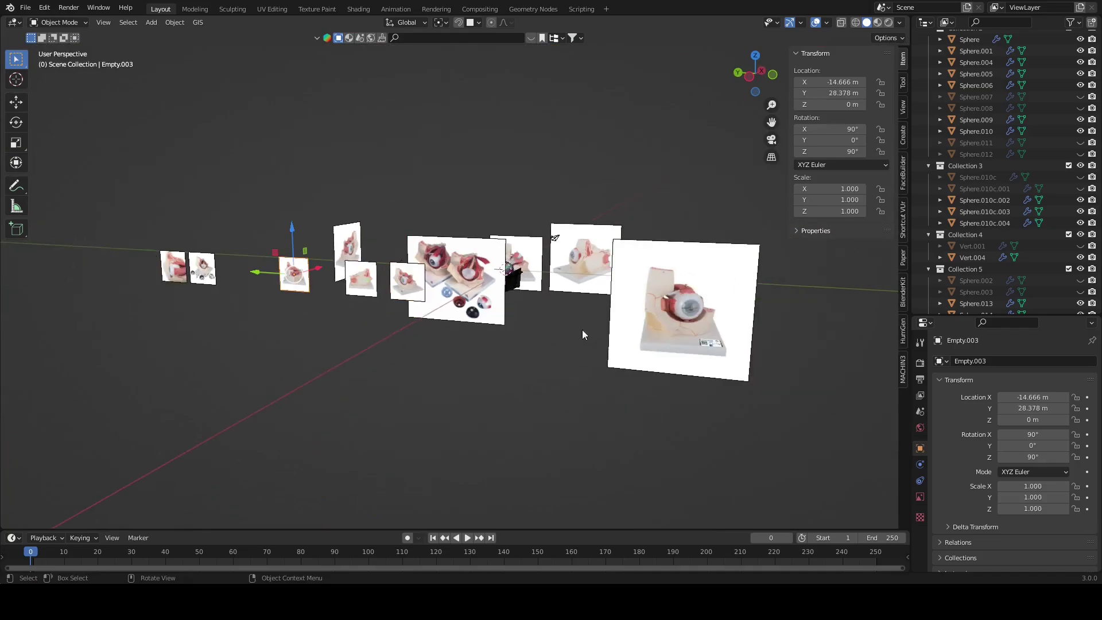
left_click(702, 308)
key("KP_Decimal")
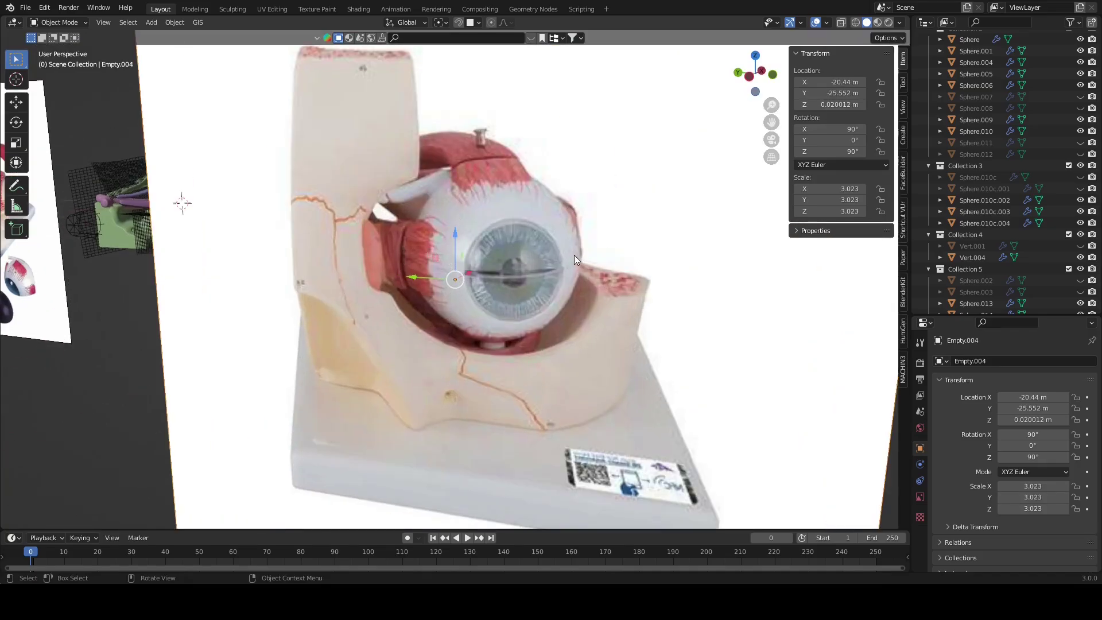
scroll(575, 254, "down", 5)
mouse_move(572, 319)
middle_mouse_down()
mouse_move(514, 284)
mouse_move(699, 435)
middle_mouse_up()
scroll(649, 388, "up", 3)
scroll(687, 388, "down", 5)
scroll(698, 434, "up", 5)
left_click(269, 405)
key("KP_Decimal")
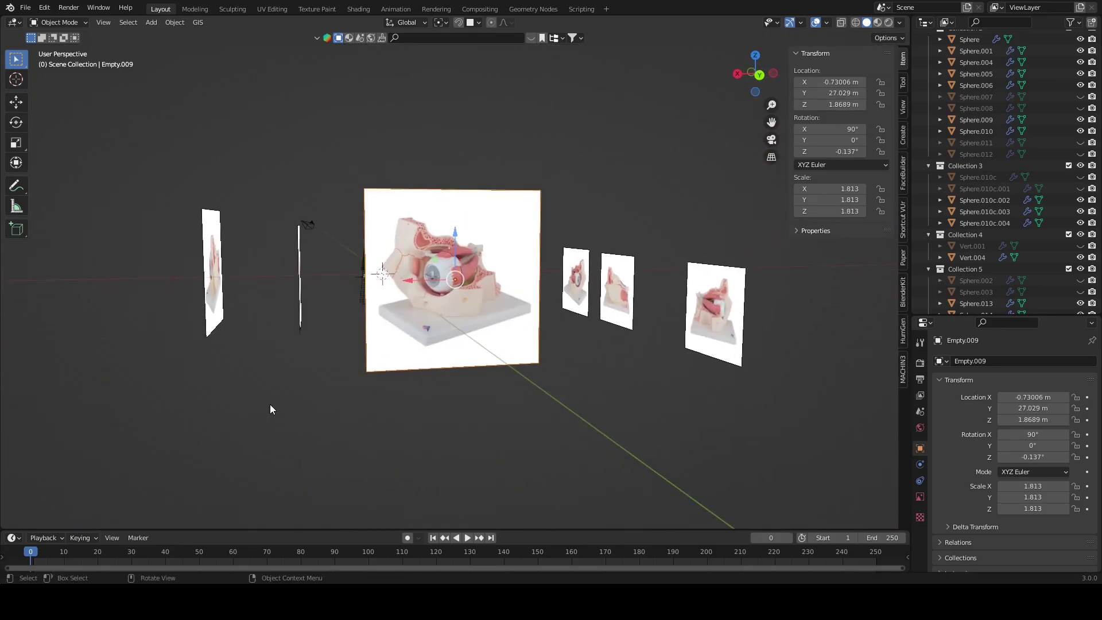
scroll(578, 287, "up", 6)
middle_click_drag(529, 347, 537, 340)
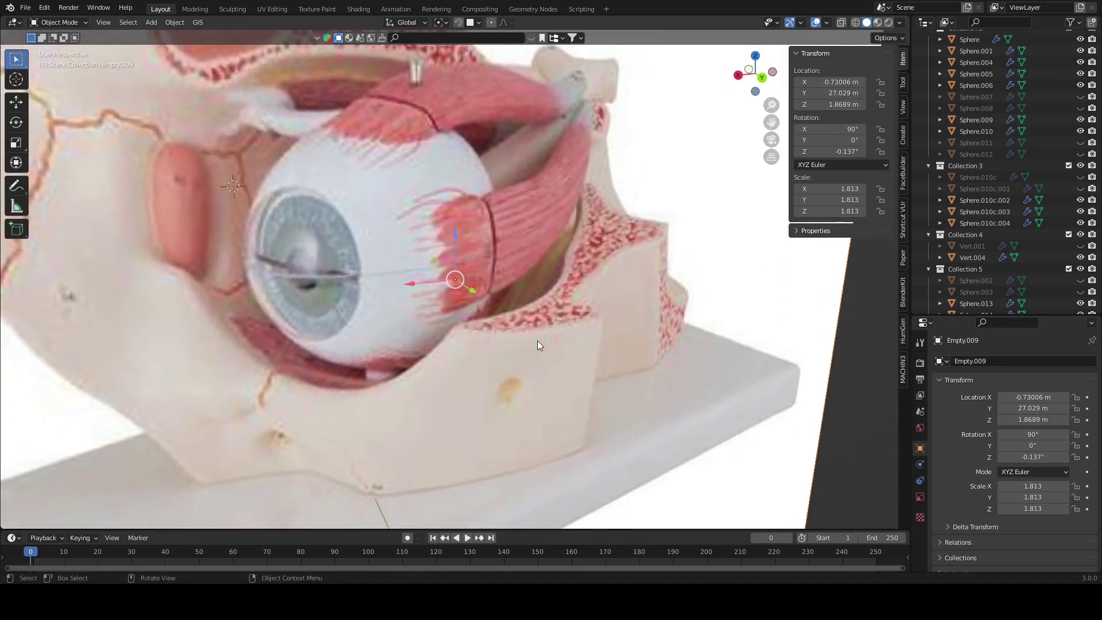
scroll(537, 340, "down", 2)
scroll(415, 304, "down", 6)
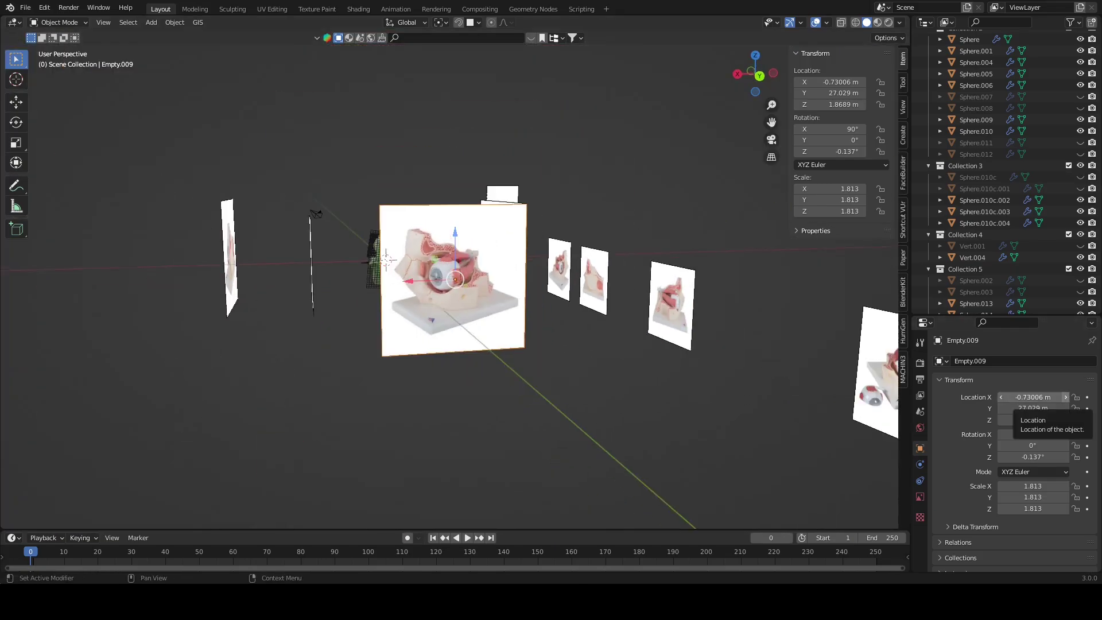
mouse_move(612, 321)
middle_mouse_down()
mouse_move(474, 349)
mouse_move(619, 299)
mouse_move(725, 431)
mouse_move(666, 428)
mouse_move(597, 401)
mouse_move(733, 354)
mouse_move(580, 285)
mouse_move(634, 151)
middle_mouse_up()
left_click(733, 355)
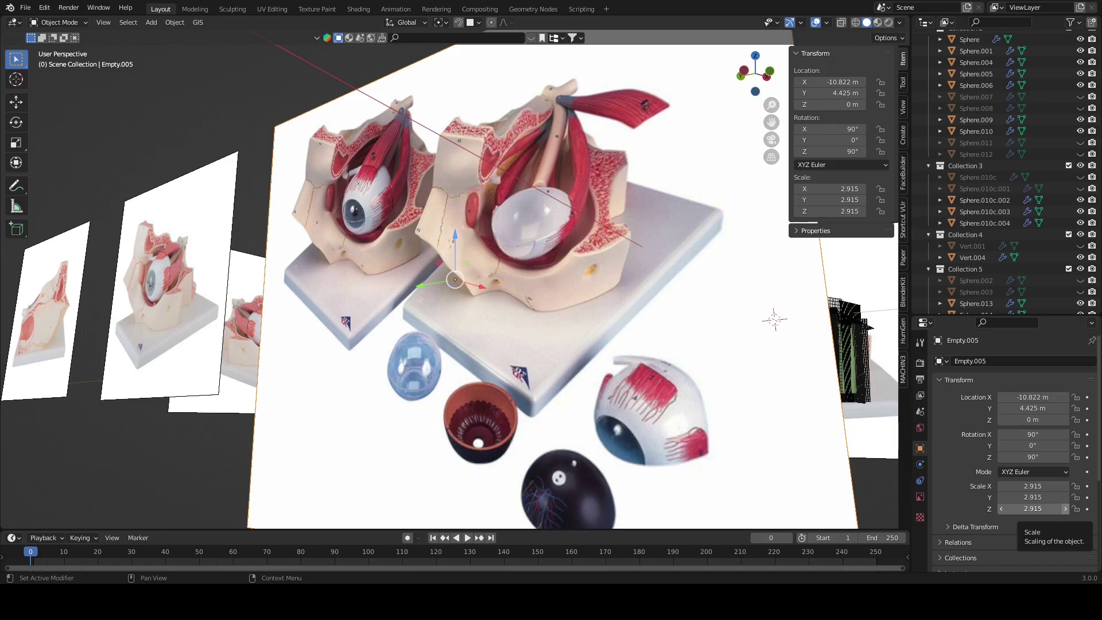
mouse_move(579, 363)
middle_mouse_down()
mouse_move(563, 329)
mouse_move(574, 319)
middle_mouse_up()
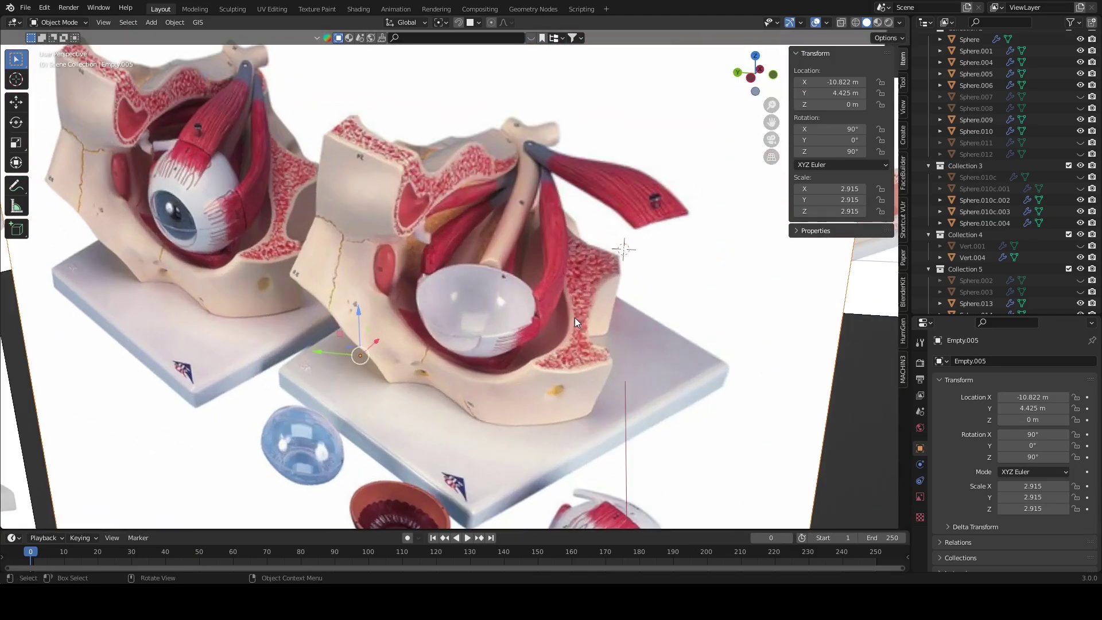
scroll(505, 270, "up", 3)
scroll(431, 240, "up", 2)
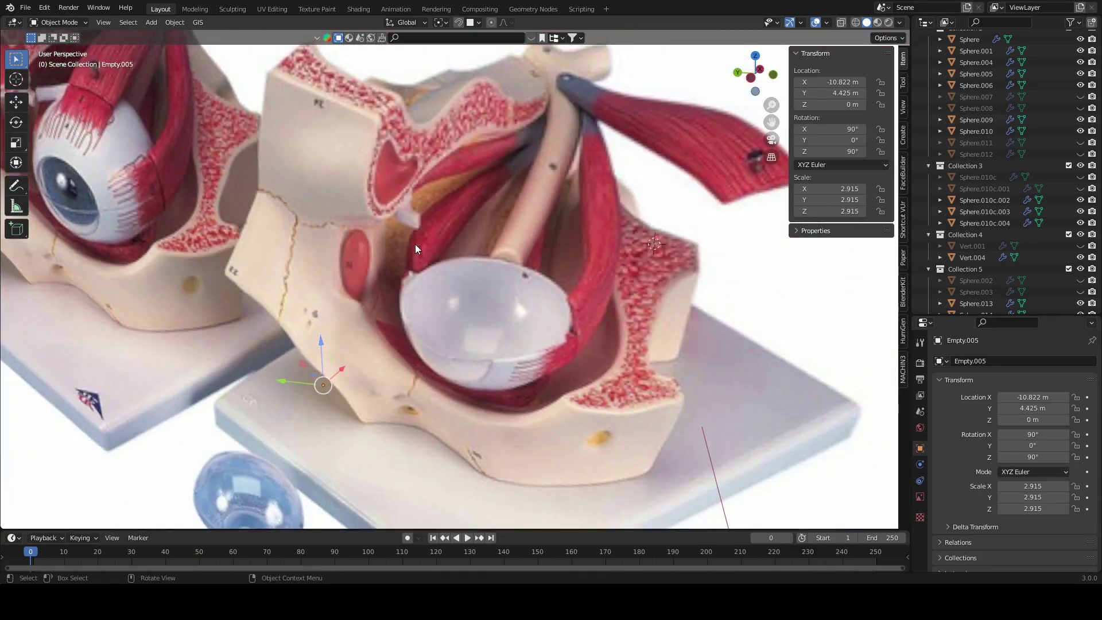
middle_click_drag(426, 236, 425, 206)
scroll(522, 232, "down", 4)
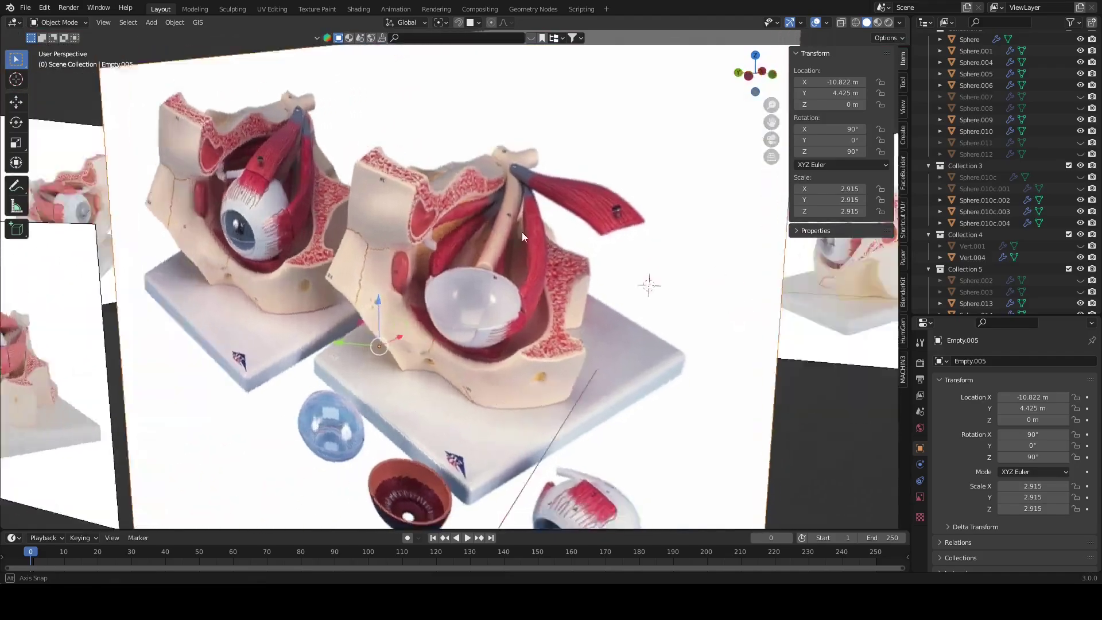
scroll(552, 236, "up", 4)
middle_click_drag(552, 237, 557, 222)
scroll(649, 260, "down", 5)
middle_click_drag(650, 260, 546, 327)
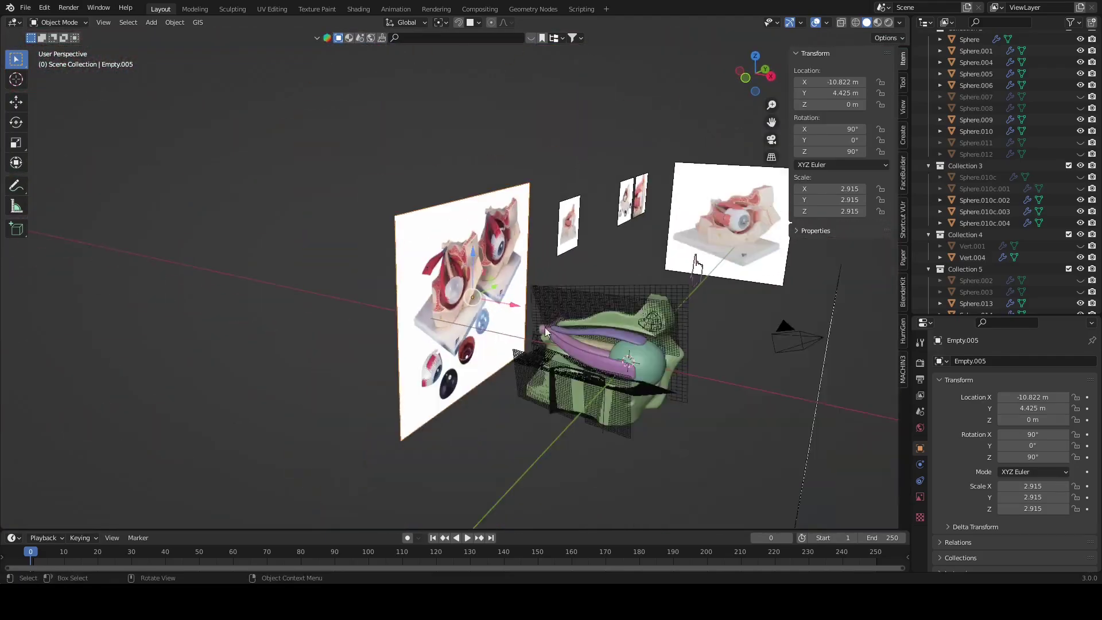
left_click(629, 377)
scroll(608, 367, "up", 4)
mouse_move(607, 368)
middle_mouse_down()
mouse_move(669, 330)
mouse_move(744, 371)
mouse_move(688, 354)
middle_mouse_up()
Step: Inspect the muscle ends in Edit Mode with X-ray and select an end vertex
scroll(709, 337, "down", 4)
scroll(744, 371, "up", 4)
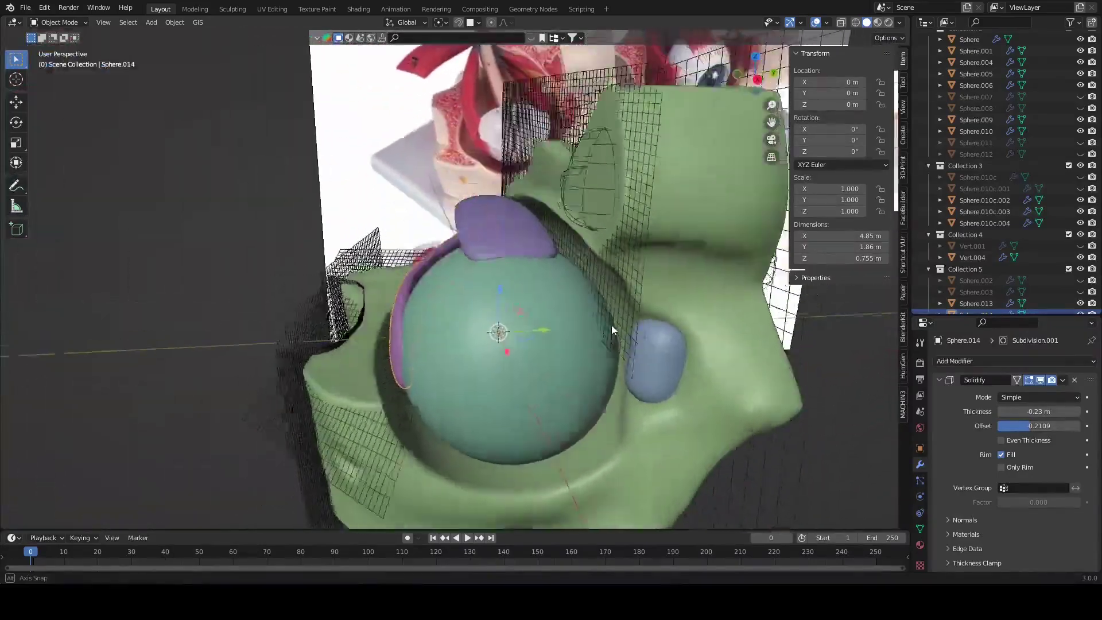
middle_click_drag(668, 306, 645, 322)
key("Tab")
key("alt+z")
key("alt+z")
scroll(492, 329, "up", 2)
left_click(529, 354)
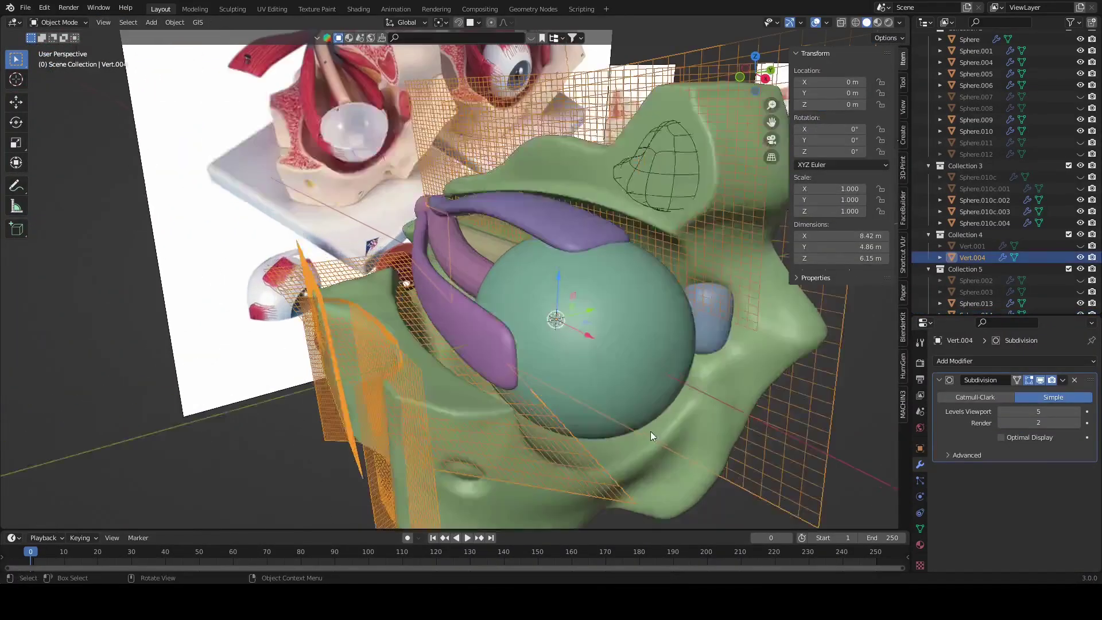
mouse_move(650, 432)
middle_mouse_down()
mouse_move(677, 495)
mouse_move(764, 437)
mouse_move(831, 441)
mouse_move(579, 245)
mouse_move(553, 256)
mouse_move(497, 246)
mouse_move(542, 249)
middle_mouse_up()
Step: Duplicate all geometry of the long purple band Sphere.013 in Edit Mode
left_click(579, 245)
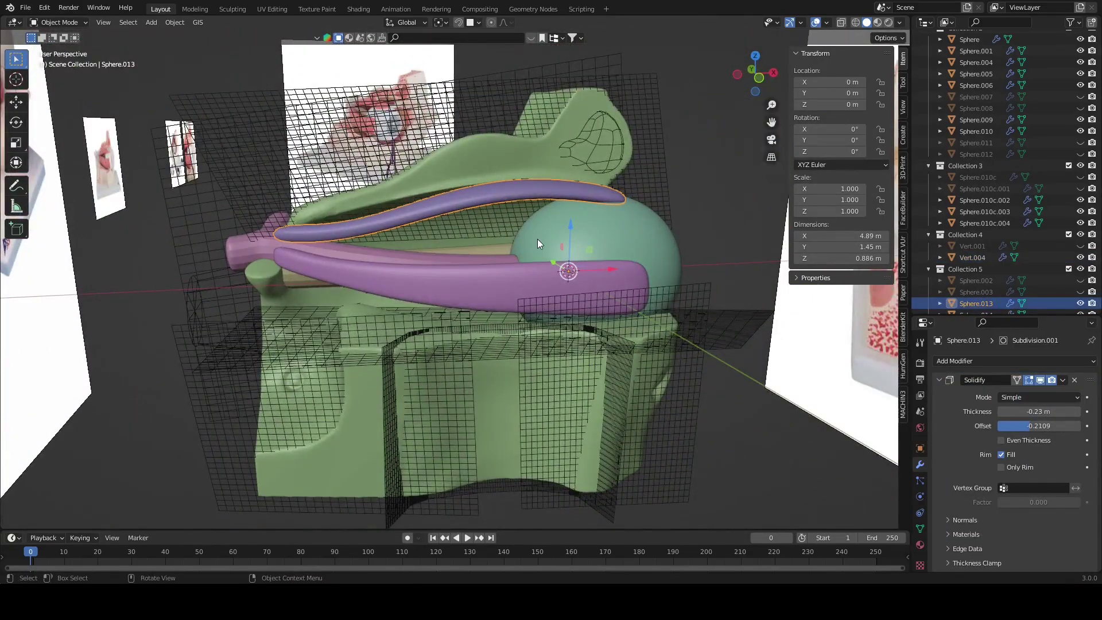
key("Tab")
key("alt+z")
key("KP_1")
key("alt+z")
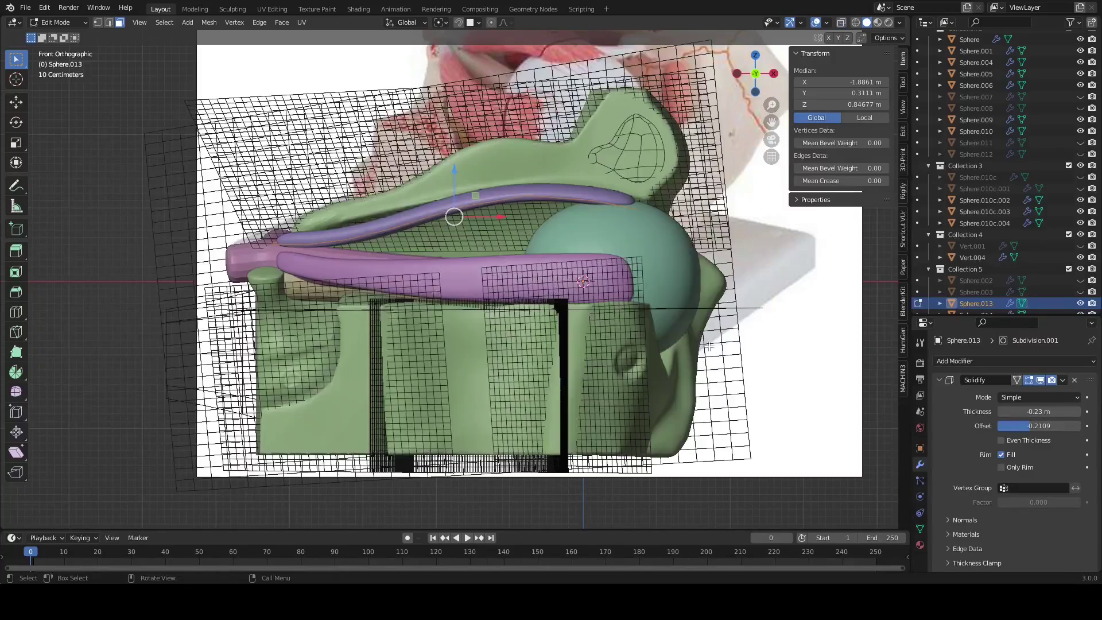
middle_click_drag(710, 347, 688, 363)
key("shift+d")
key("Escape")
key("alt+z")
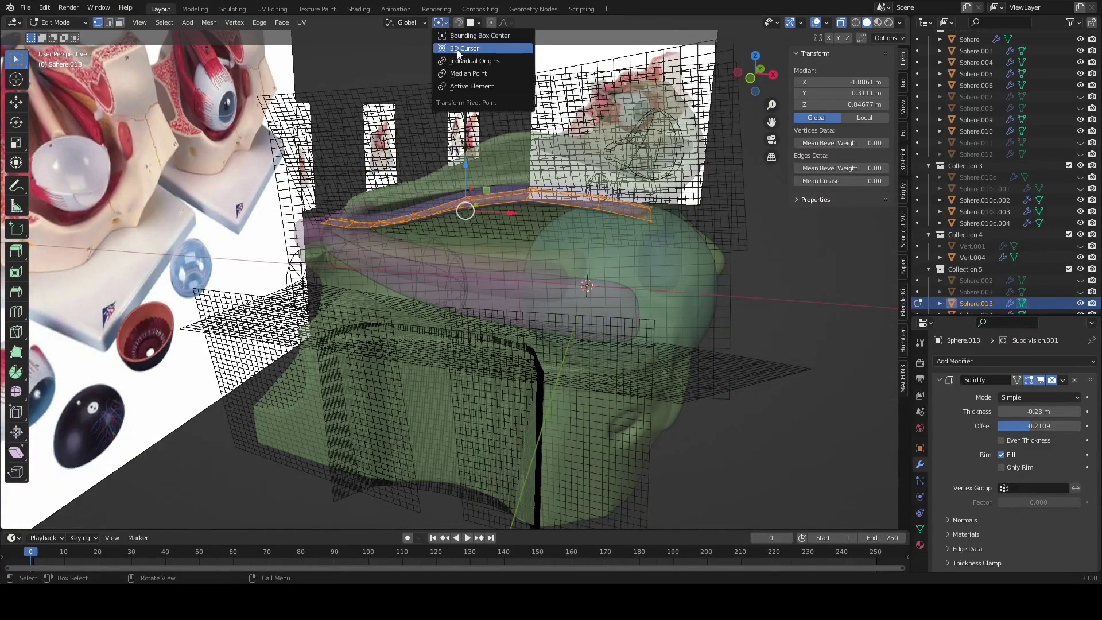
Step: Mirror the duplicated band across global Z around the 3D cursor
left_click(464, 48)
right_click(619, 258)
left_click(715, 266)
key("alt+z")
mouse_move(715, 265)
middle_mouse_down()
mouse_move(471, 316)
mouse_move(446, 339)
mouse_move(556, 232)
mouse_move(500, 319)
mouse_move(384, 239)
middle_mouse_up()
Step: Select a vertex on the front muscle tube and pivot around the selection
left_click(556, 232)
key("alt+z")
key("alt+z")
key("alt+z")
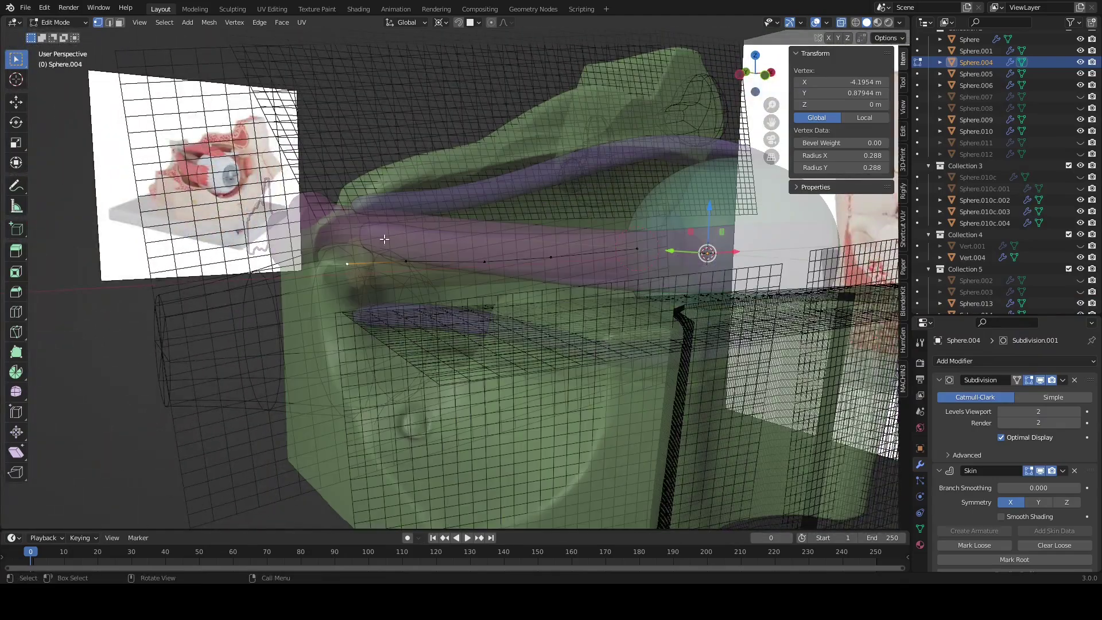
left_click(445, 23)
left_click(459, 89)
key("alt+z")
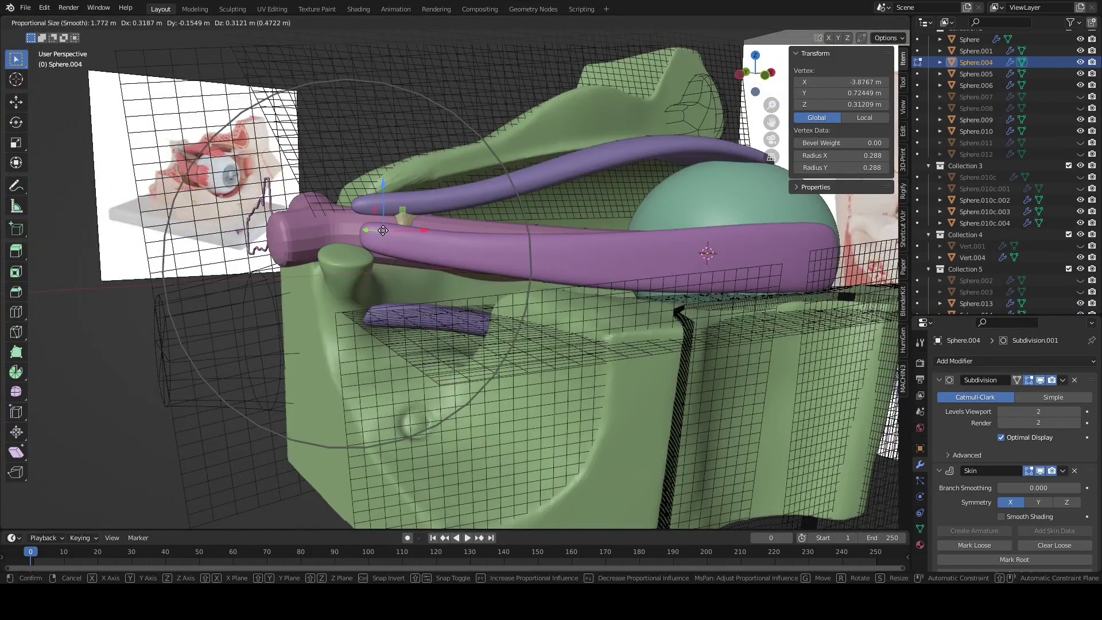
left_click(383, 230)
Step: Nudge the front tube's end vertex with proportional editing and return to Object Mode
scroll(374, 235, "up", 4)
scroll(311, 255, "up", 3)
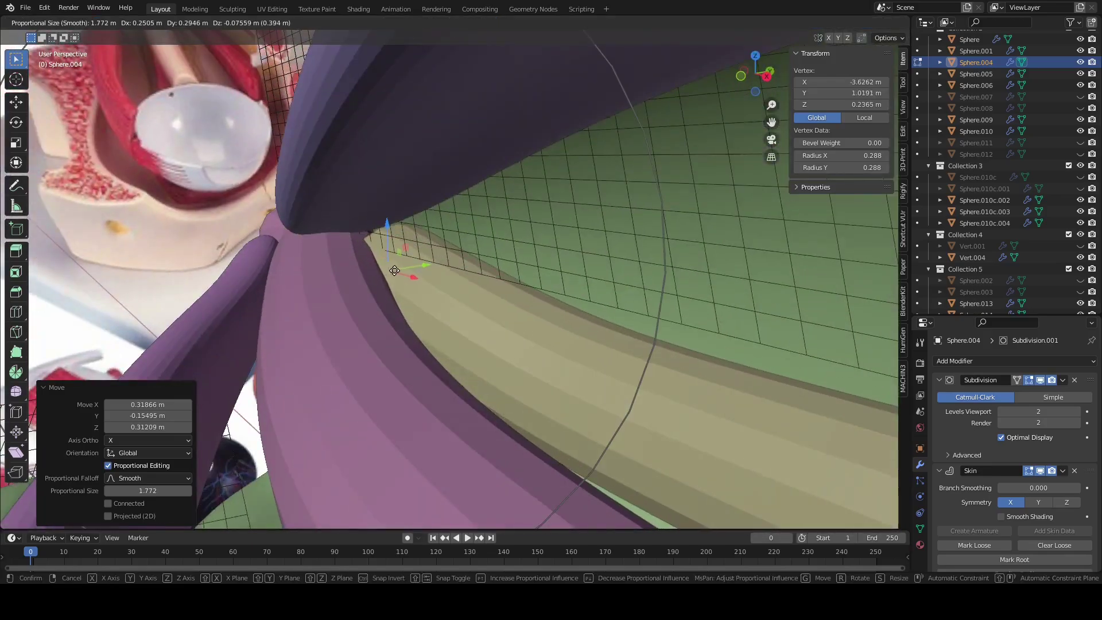
left_click(394, 270)
scroll(394, 271, "down", 6)
key("alt+z")
key("alt+z")
key("alt+z")
key("g")
key("Return")
key("alt+z")
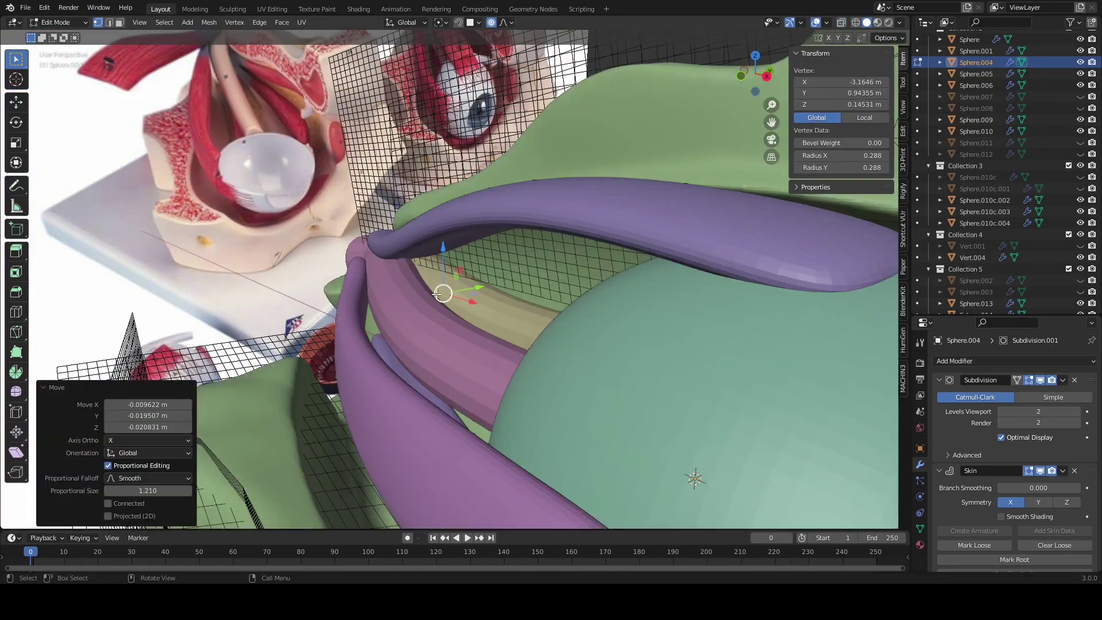
middle_click_drag(436, 294, 752, 409)
key("Tab")
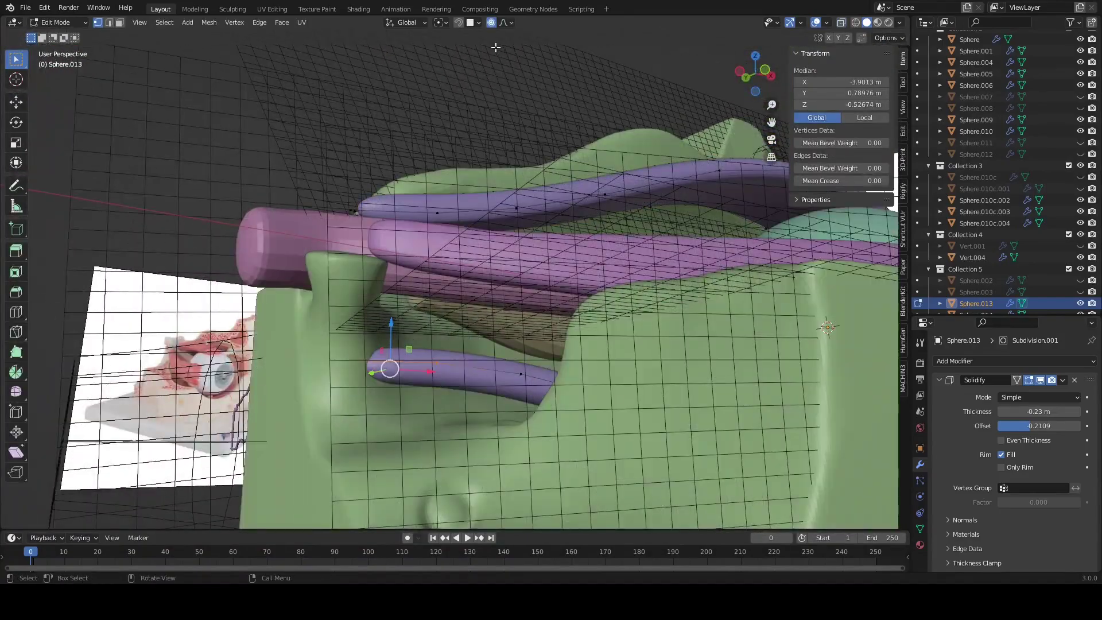
Step: Separate the lowered duplicate band into its own object
middle_click_drag(496, 48, 441, 200)
left_click(409, 282)
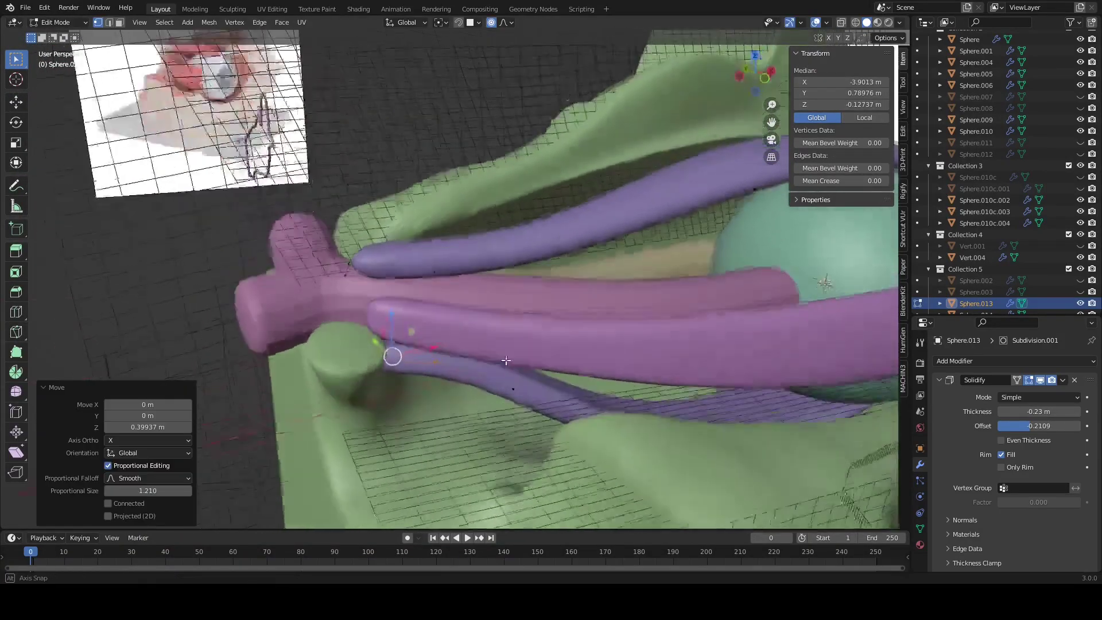
middle_click_drag(408, 282, 465, 399)
key("alt+z")
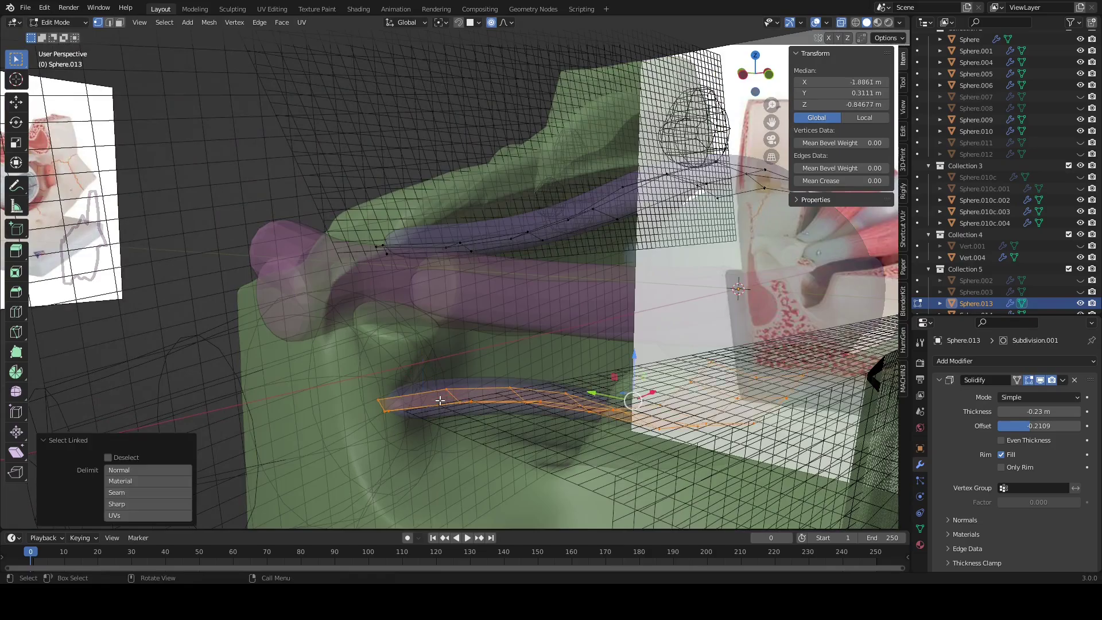
right_click(439, 400)
left_click(488, 423)
Step: Box-select the new band's back-end vertices and move them upward
key("Tab")
key("Tab")
left_click_drag(500, 344, 406, 412)
key("alt+z")
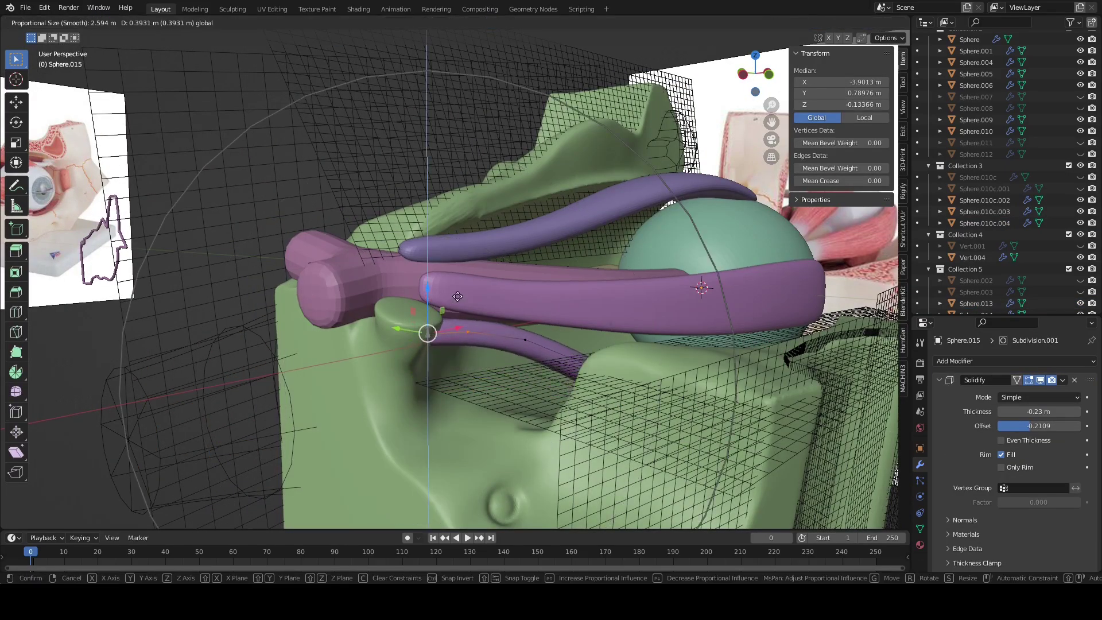
left_click(458, 296)
mouse_move(457, 297)
middle_mouse_down()
mouse_move(385, 329)
mouse_move(360, 369)
mouse_move(401, 338)
middle_mouse_up()
Step: Tuck the band's end against the green knob with a soft-falloff move
key("alt+z")
left_click(359, 369)
key("alt+z")
key("g")
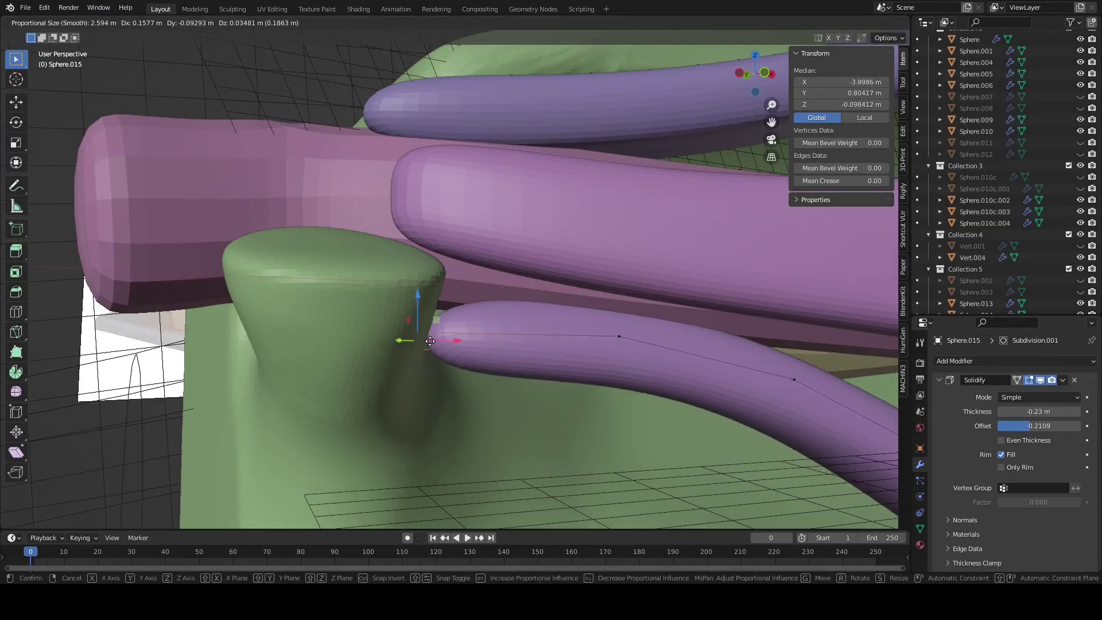
left_click(418, 335)
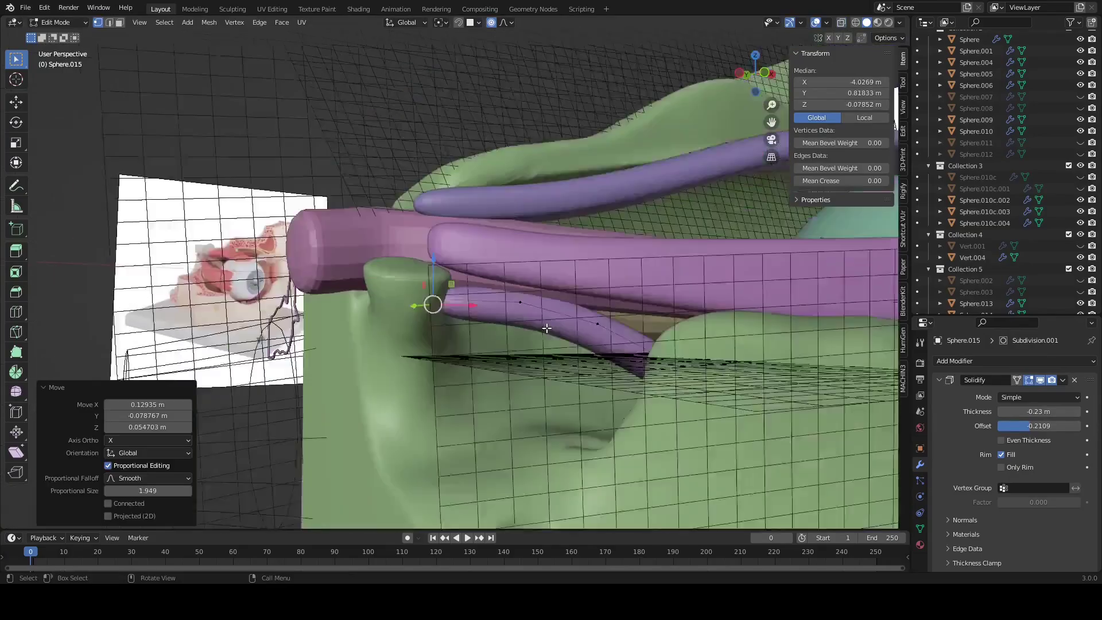
middle_click_drag(418, 334, 536, 411)
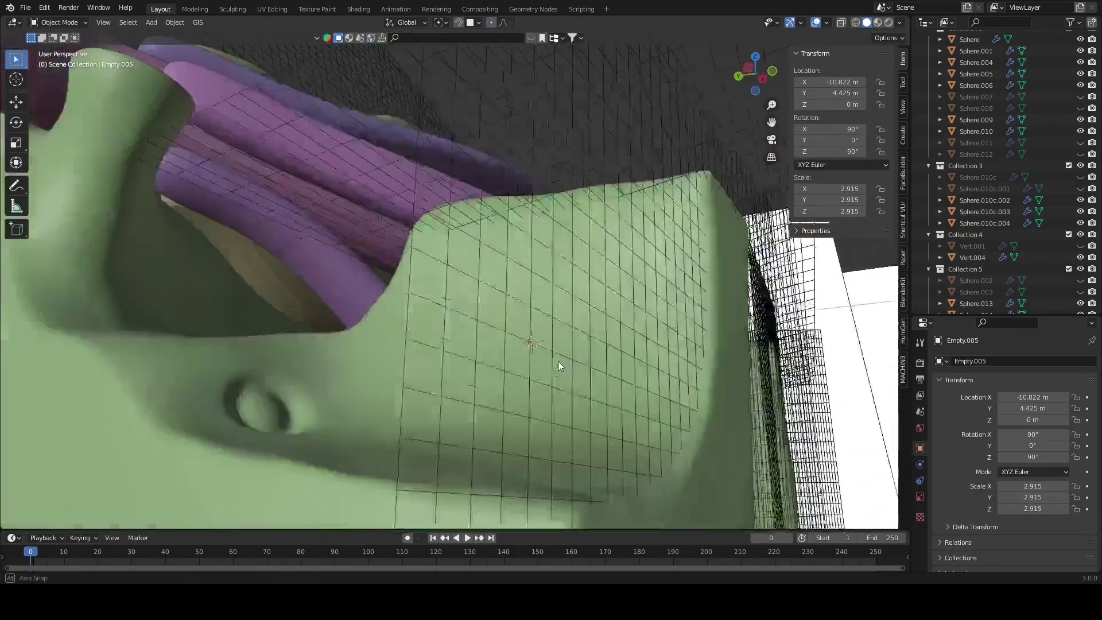
middle_click_drag(558, 361, 598, 378)
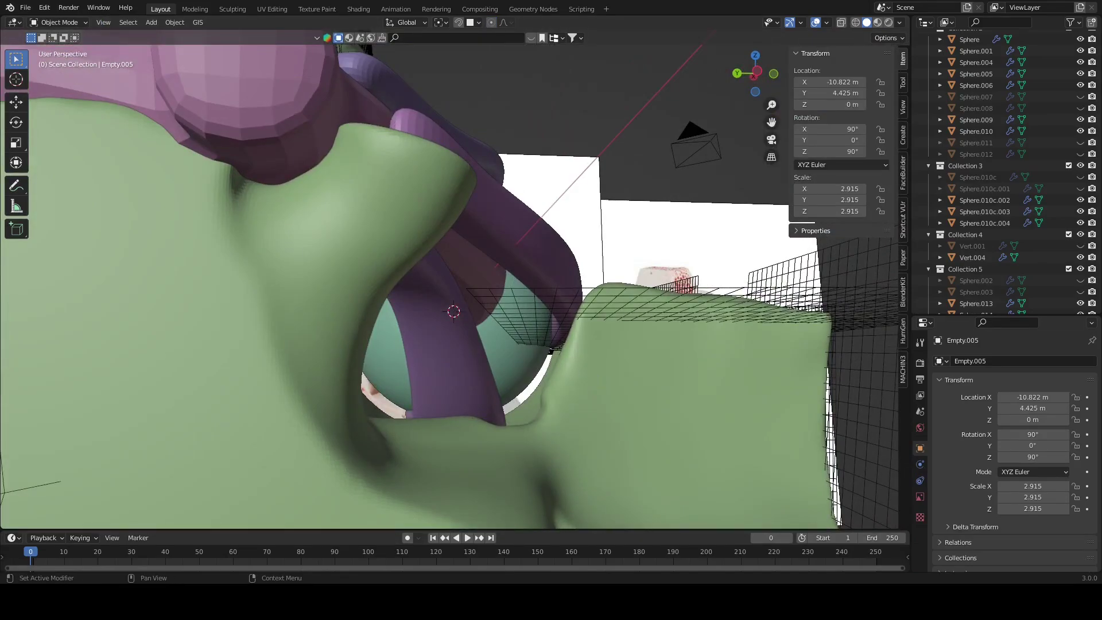
mouse_move(618, 291)
middle_mouse_down()
mouse_move(765, 275)
mouse_move(672, 252)
mouse_move(706, 255)
middle_mouse_up()
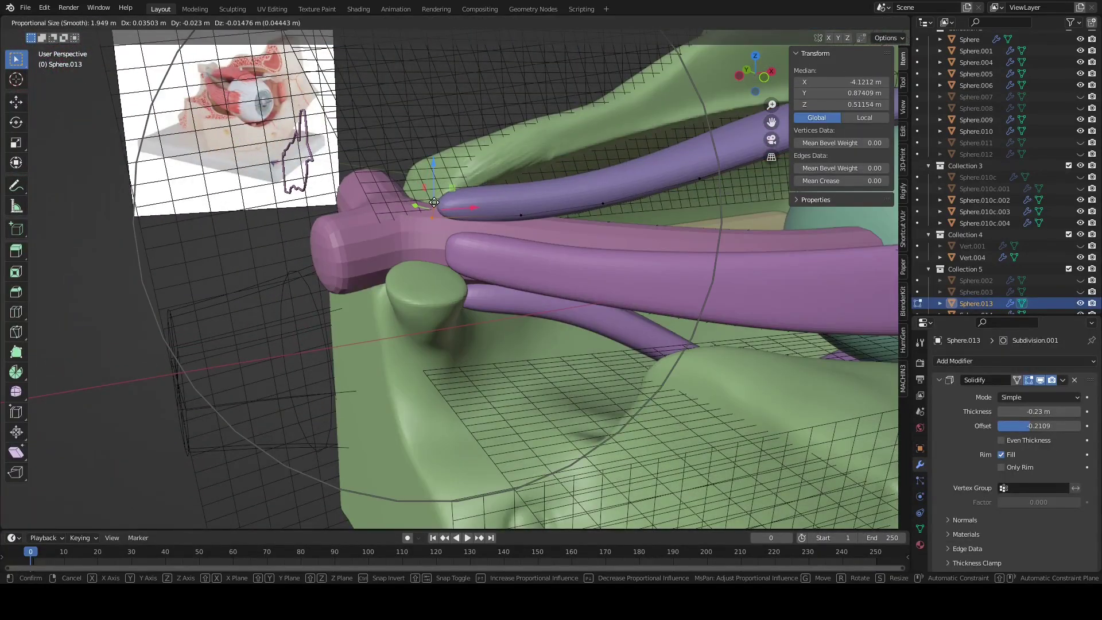
Step: Reshape the upper flat muscle's end with a proportional vertex move
left_click(434, 202)
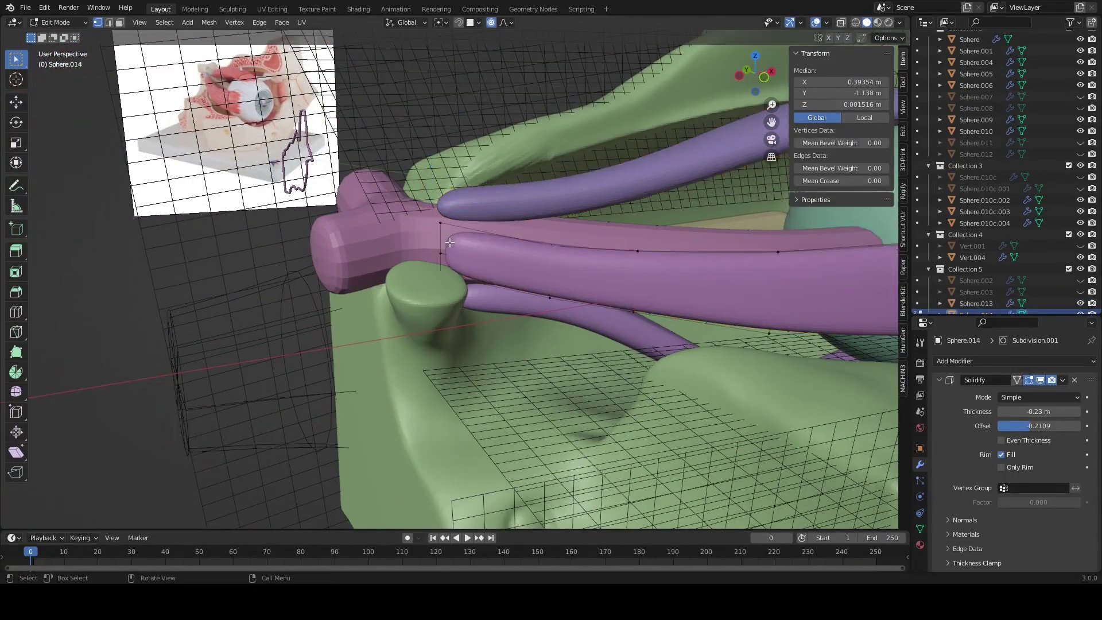
key("alt+q")
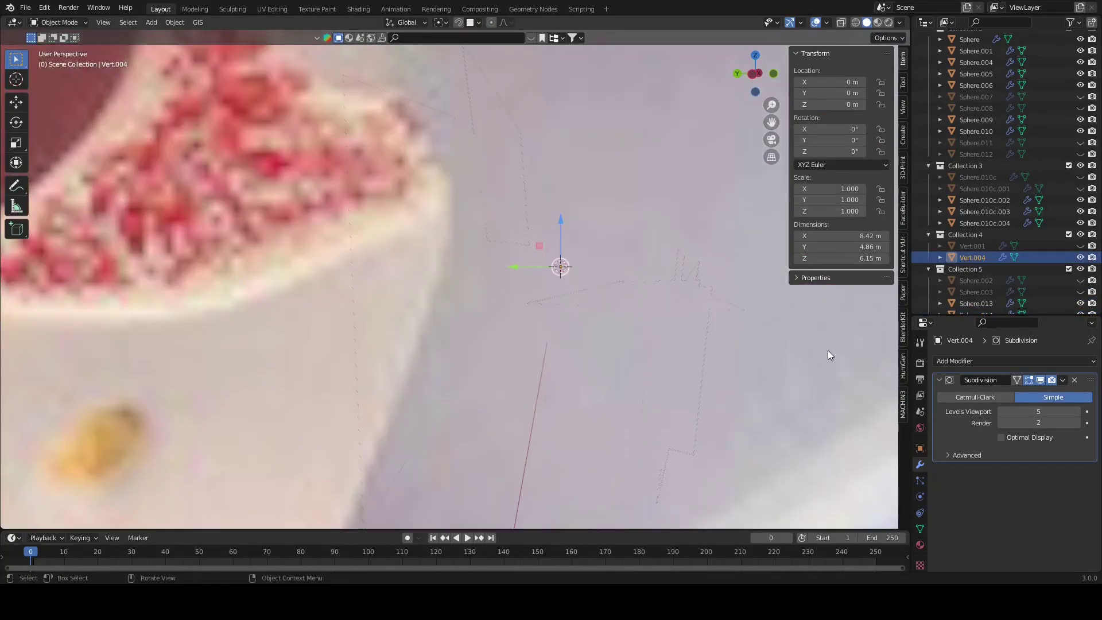
mouse_move(828, 355)
middle_mouse_down()
mouse_move(735, 386)
mouse_move(418, 364)
mouse_move(498, 376)
mouse_move(541, 417)
mouse_move(511, 405)
mouse_move(536, 342)
mouse_move(733, 352)
mouse_move(731, 388)
mouse_move(539, 363)
middle_mouse_up()
left_click(540, 363)
key("Tab")
key("g")
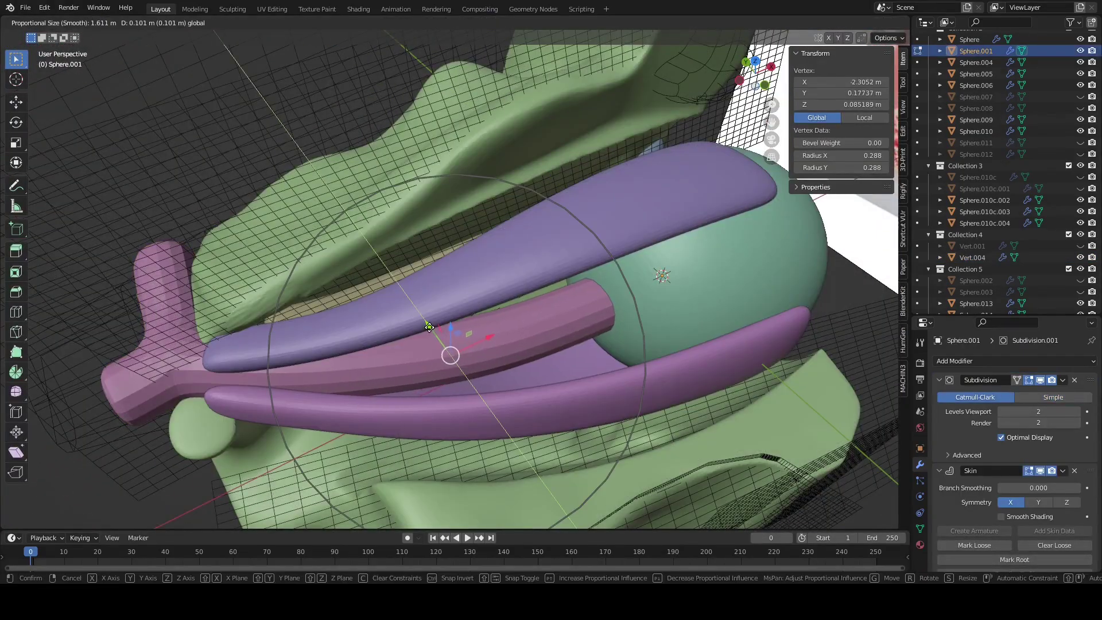
left_click(429, 327)
key("Tab")
mouse_move(430, 327)
middle_mouse_down()
mouse_move(813, 384)
mouse_move(641, 380)
mouse_move(652, 370)
mouse_move(632, 344)
middle_mouse_up()
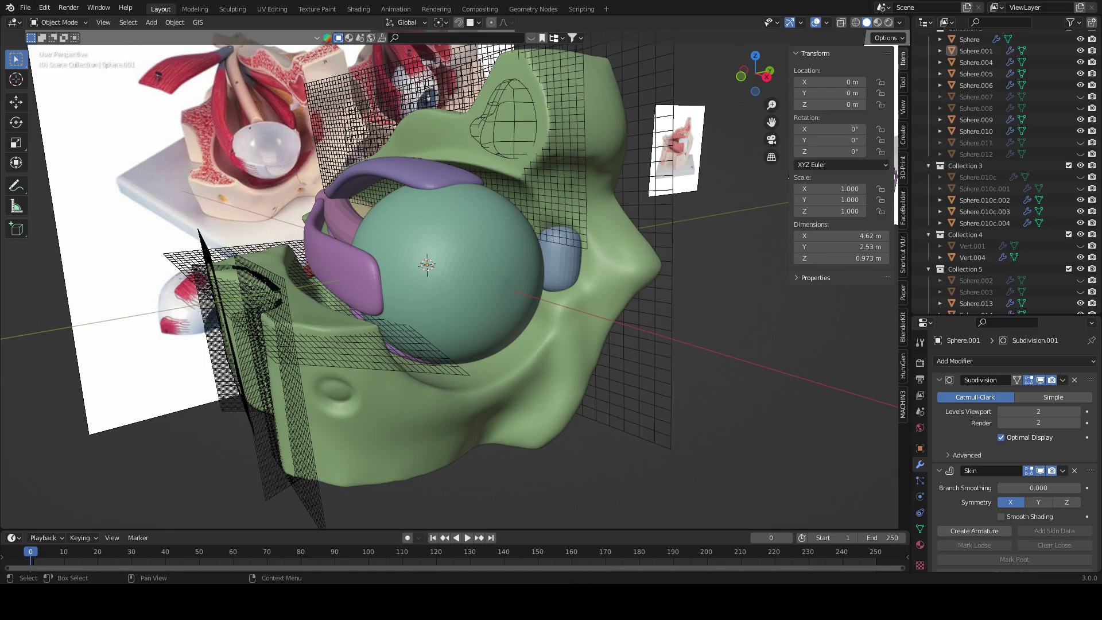
mouse_move(448, 242)
middle_mouse_down()
mouse_move(604, 274)
mouse_move(541, 265)
mouse_move(438, 284)
mouse_move(456, 240)
mouse_move(530, 269)
mouse_move(511, 263)
mouse_move(441, 297)
mouse_move(449, 277)
mouse_move(530, 256)
mouse_move(546, 303)
mouse_move(498, 272)
mouse_move(410, 266)
mouse_move(580, 257)
mouse_move(525, 242)
mouse_move(438, 259)
mouse_move(522, 260)
mouse_move(470, 255)
mouse_move(436, 287)
mouse_move(389, 243)
mouse_move(508, 242)
mouse_move(565, 257)
mouse_move(580, 302)
middle_mouse_up()
Step: Split part of the middle purple tube off as a separate object
left_click(580, 302)
key("Tab")
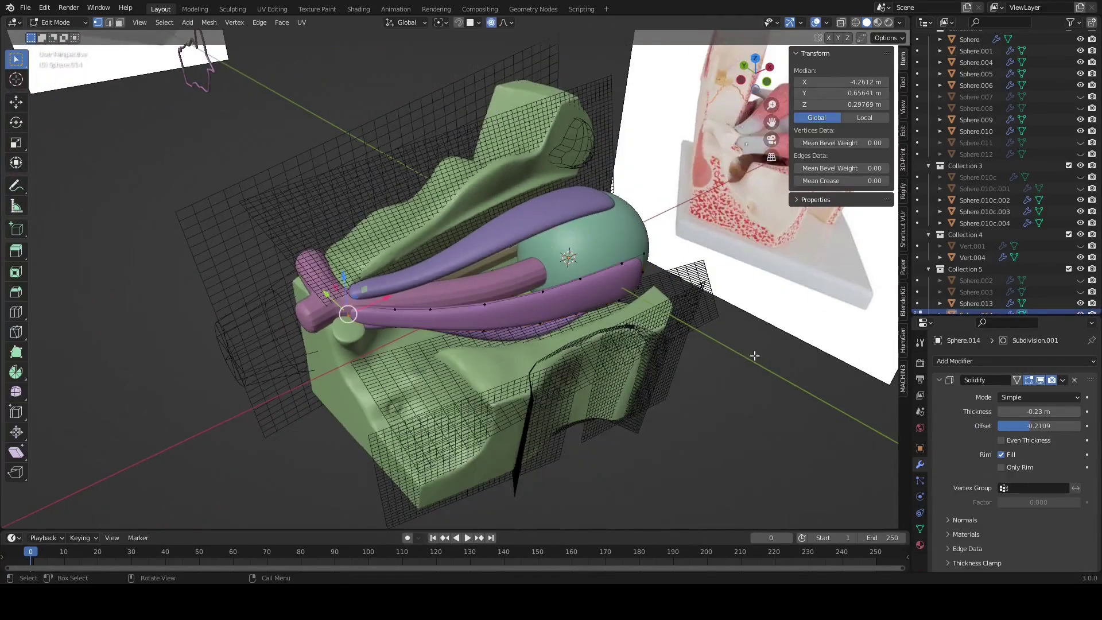
right_click(785, 428)
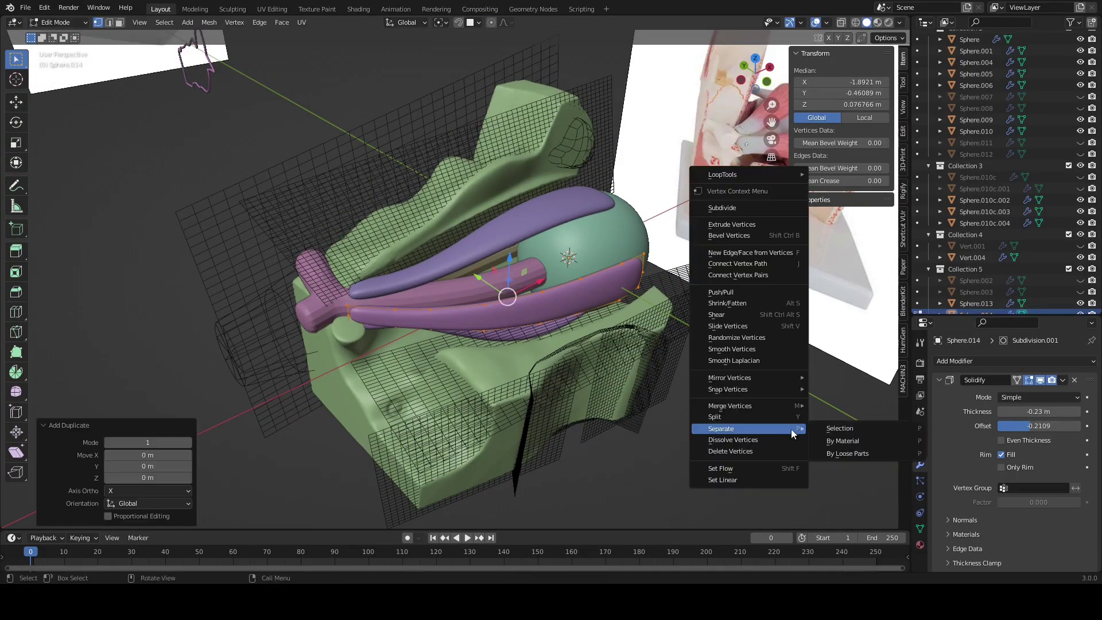
left_click(832, 429)
key("Tab")
Step: Mirror the separated band across the Y axis in Edit Mode
left_click(977, 303)
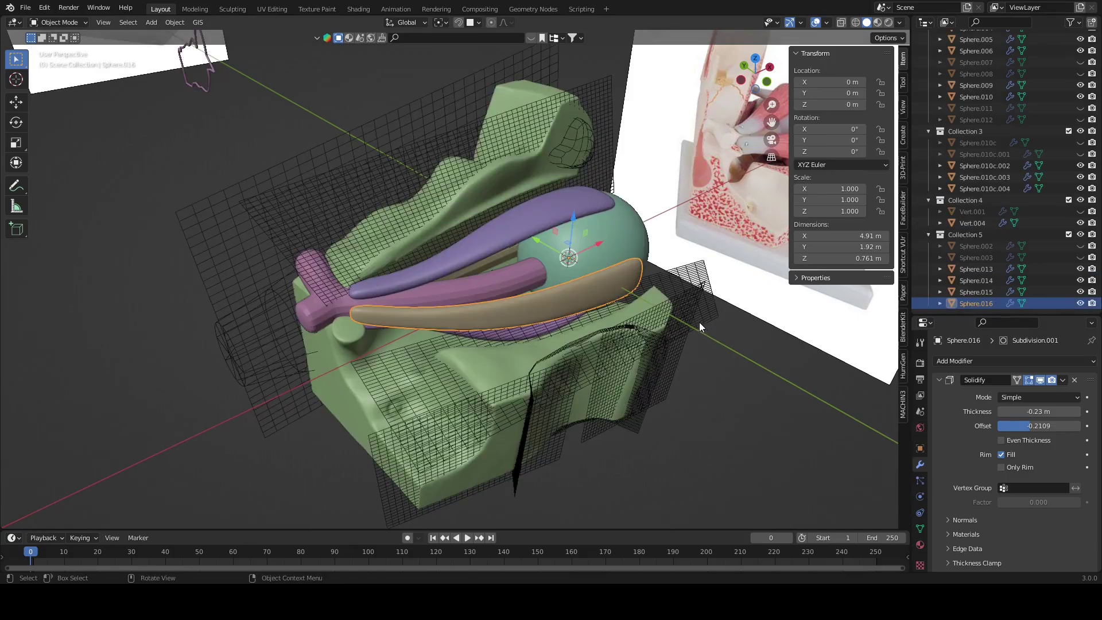
key("Tab")
right_click(701, 395)
mouse_move(655, 395)
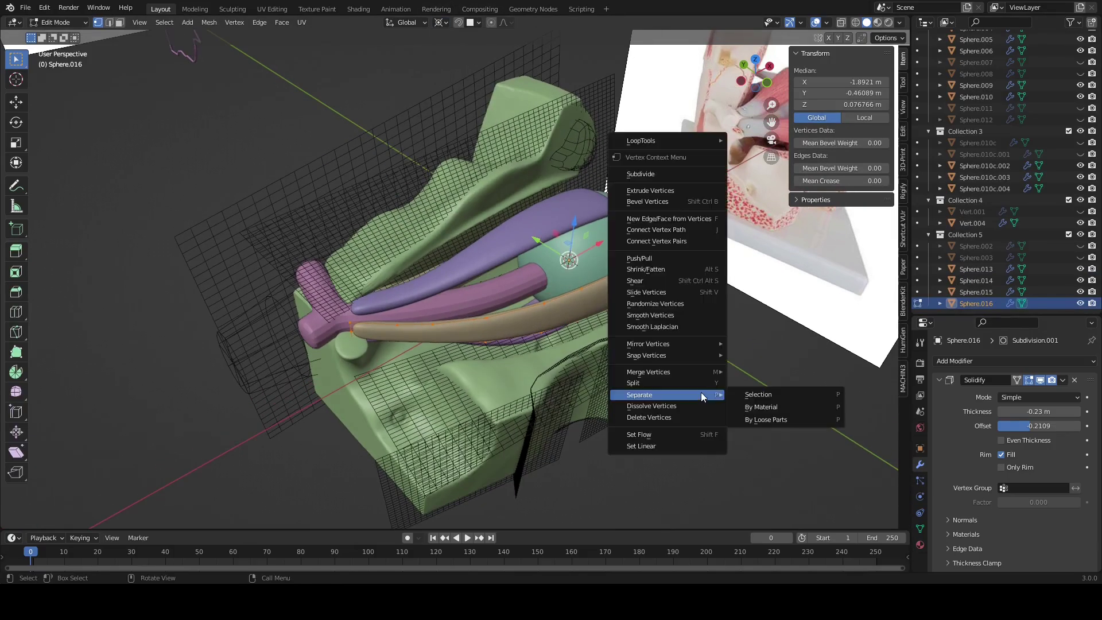
left_click(757, 371)
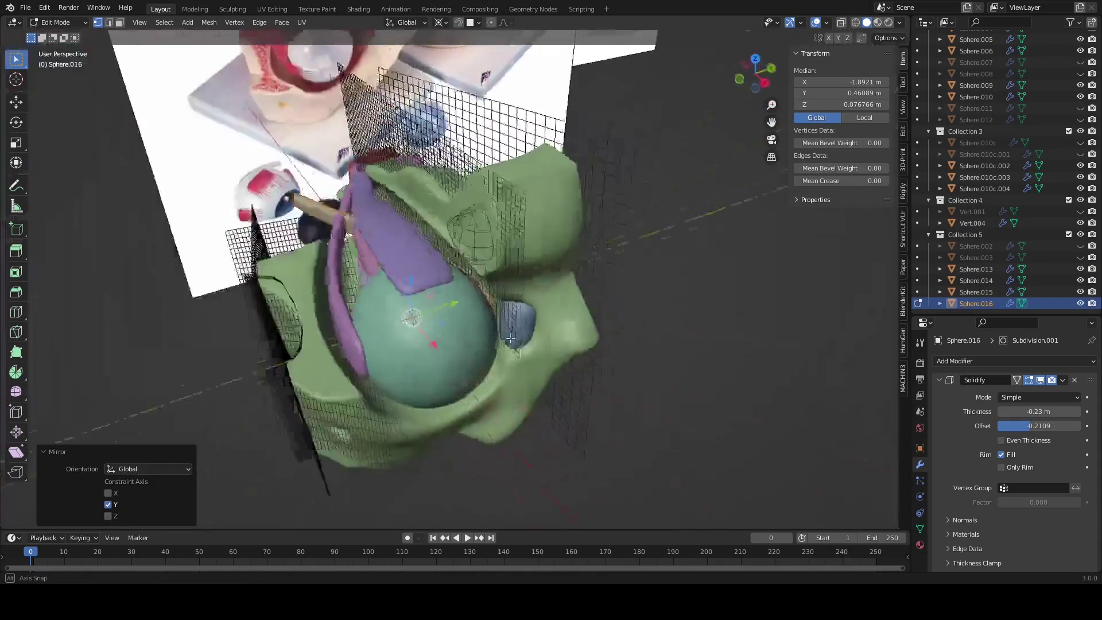
middle_click_drag(757, 371, 545, 292)
Step: Move the band's end with proportional editing, pivoting on the bounding box centre
key("o")
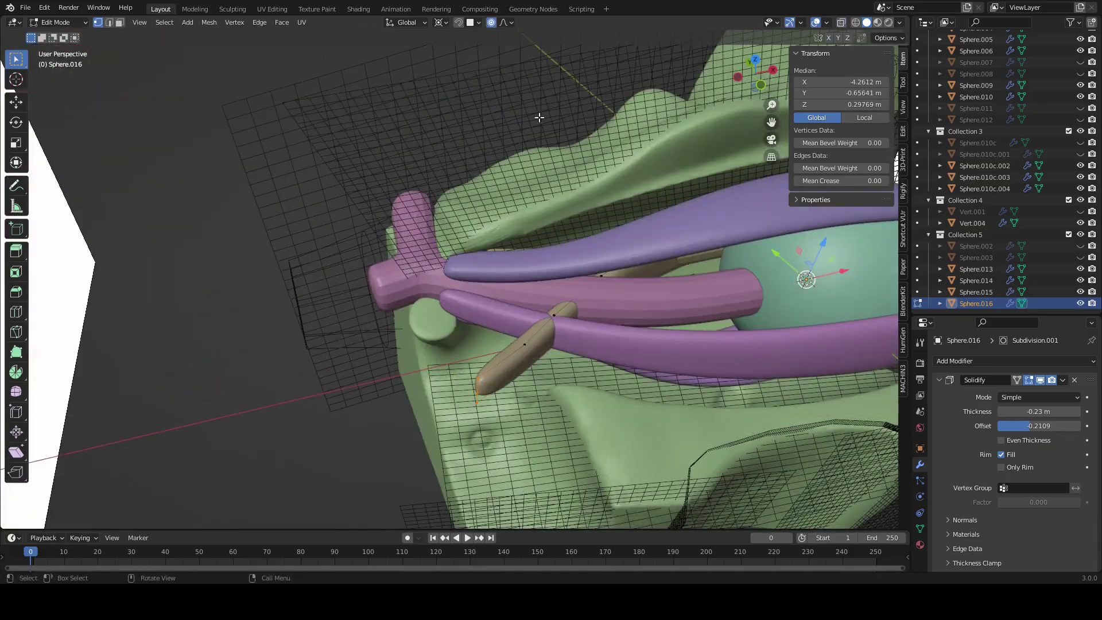
left_click(464, 36)
mouse_move(471, 172)
middle_mouse_down()
mouse_move(509, 230)
mouse_move(293, 209)
middle_mouse_up()
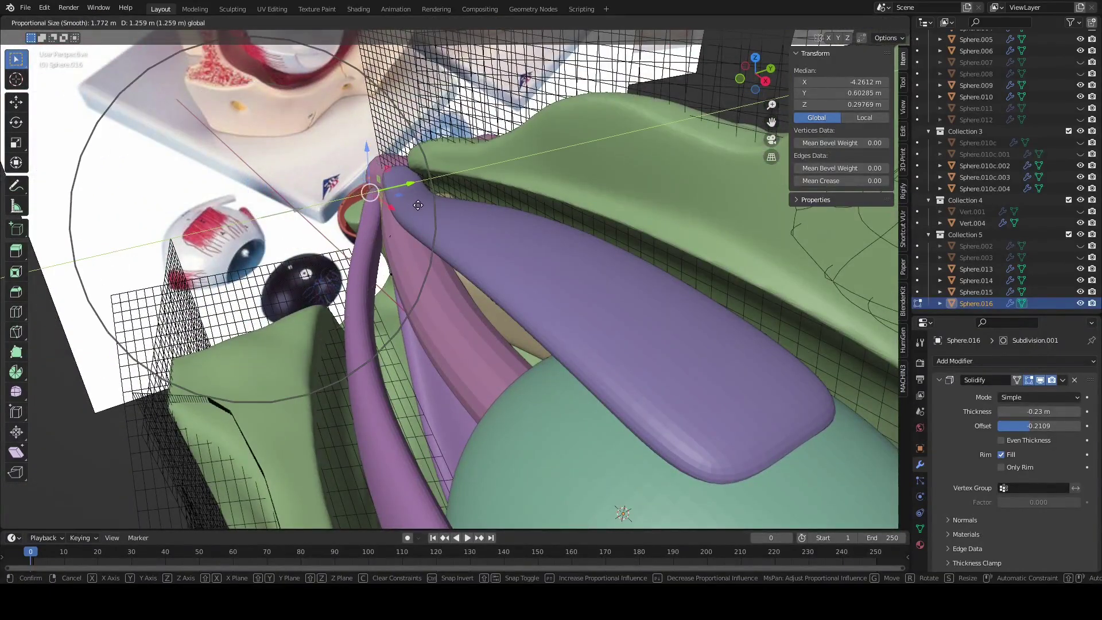
left_click(474, 221)
middle_click_drag(474, 221, 460, 243)
key("Tab")
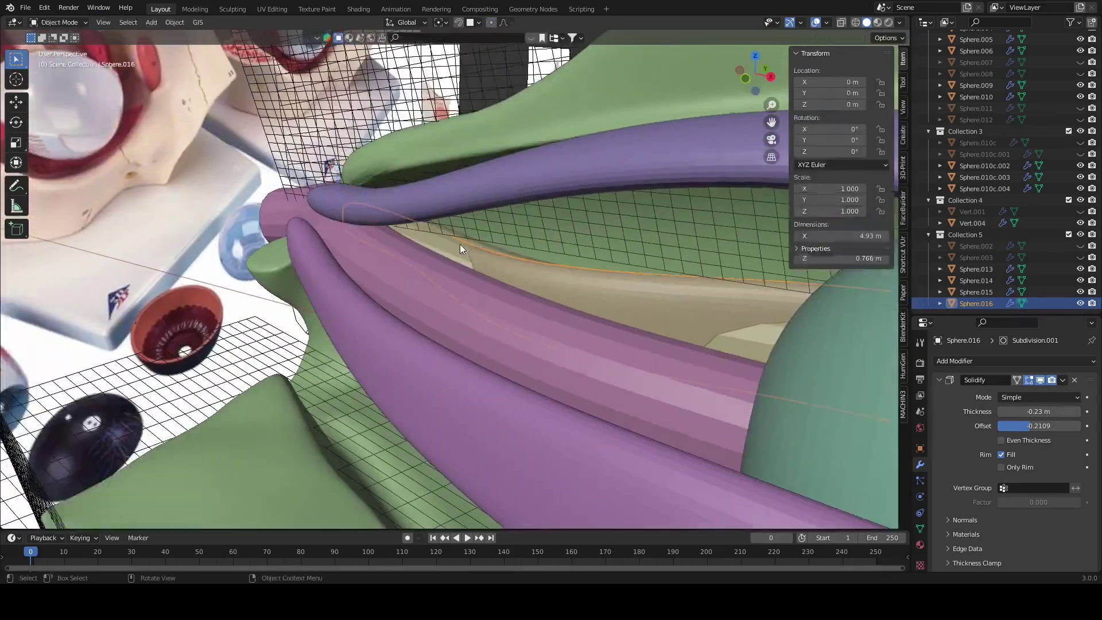
Step: Nudge Sphere.016's tan band end 0.009042 m in X and 0.022606 m in Z
key("Tab")
key("KP_1")
key("g")
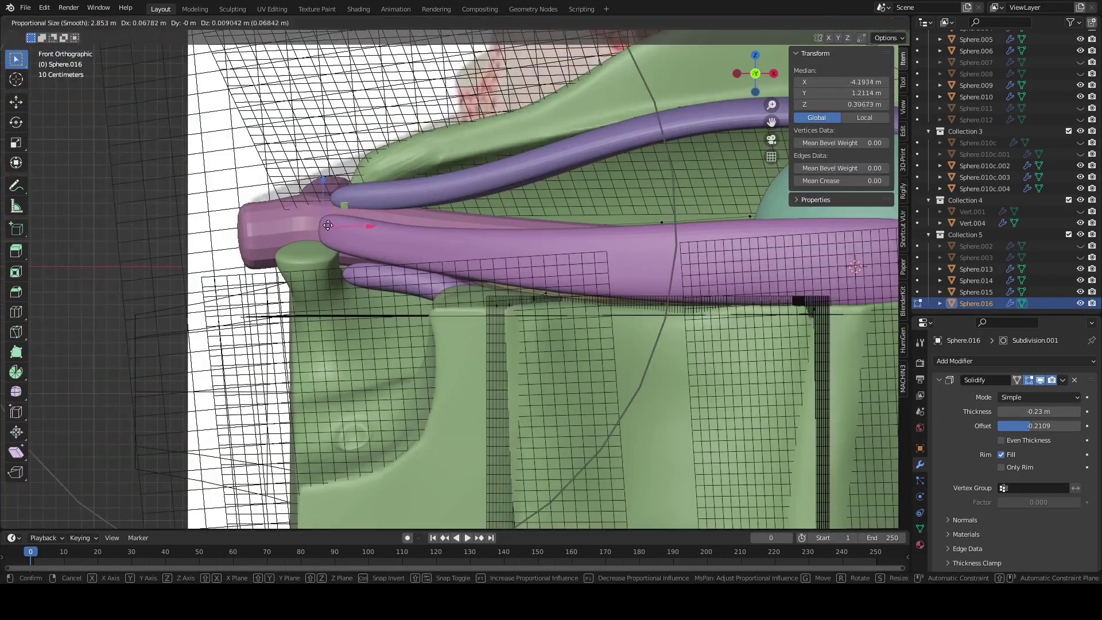
scroll(366, 213, "down", 3)
key("Escape")
left_click(484, 241)
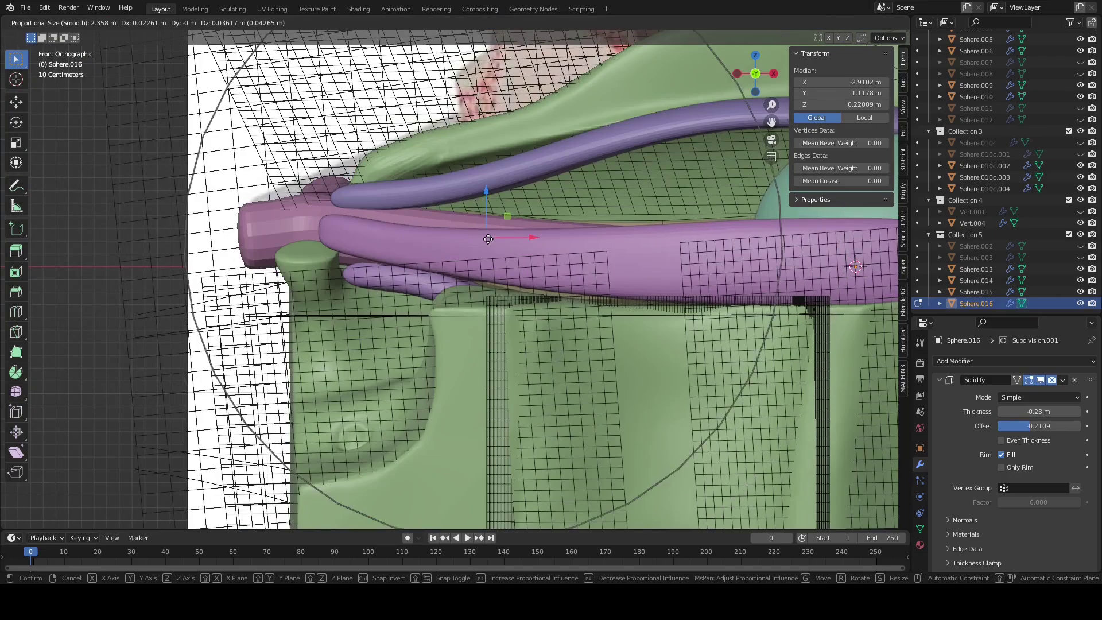
left_click(488, 238)
mouse_move(561, 250)
middle_mouse_down()
mouse_move(455, 283)
mouse_move(563, 287)
middle_mouse_up()
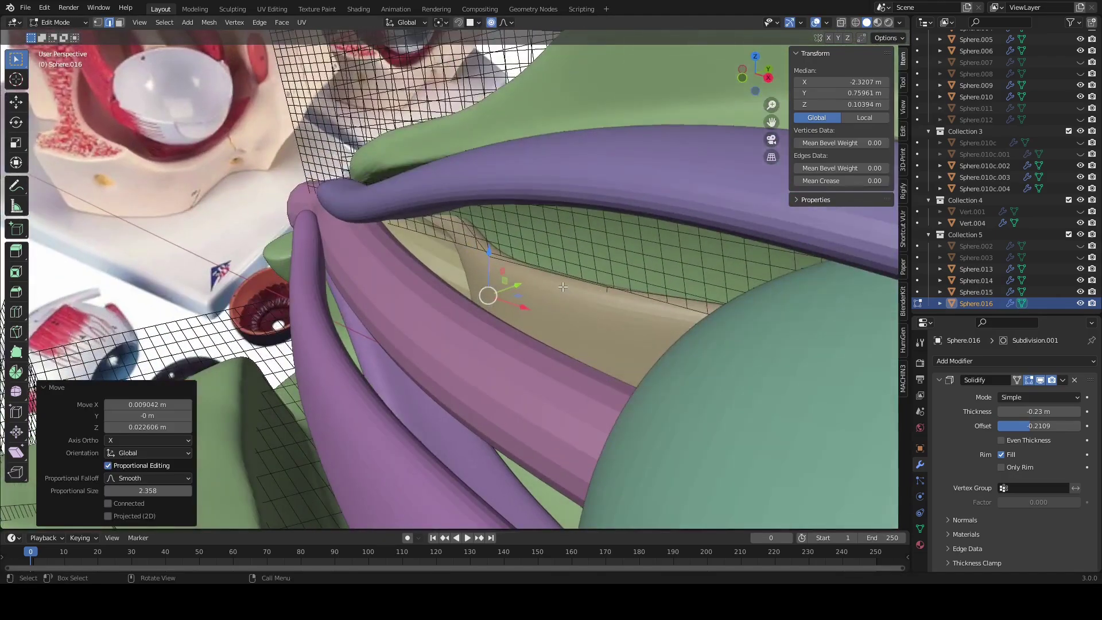
key("Tab")
left_click(444, 264)
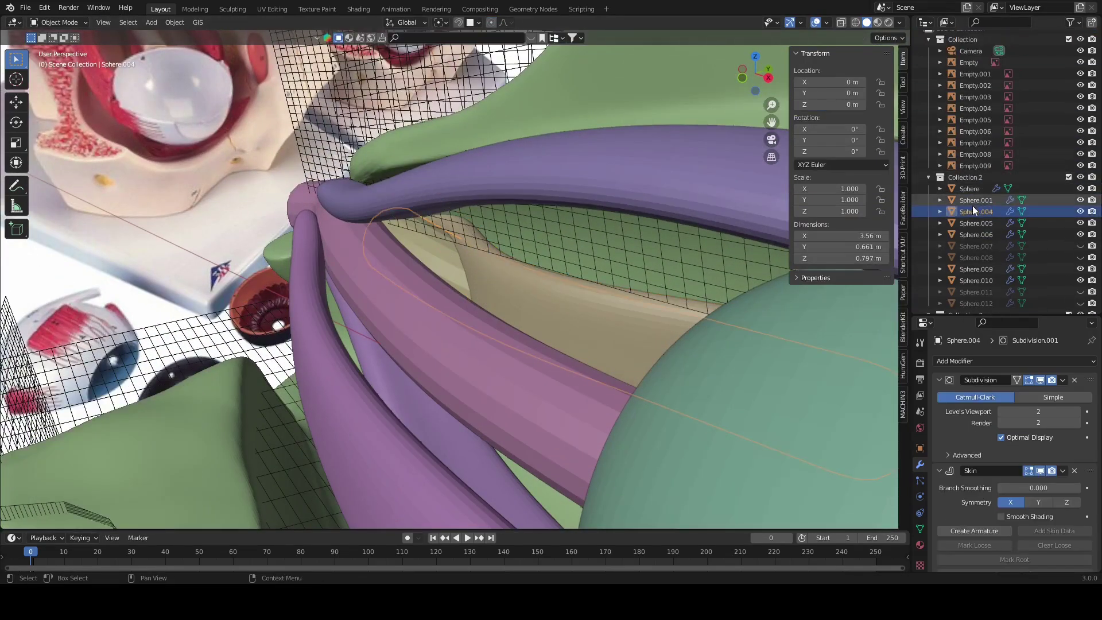
Step: Move Sphere.004 into Collection 3 and hide Collection 4's wireframe guides
left_click_drag(966, 261, 966, 263)
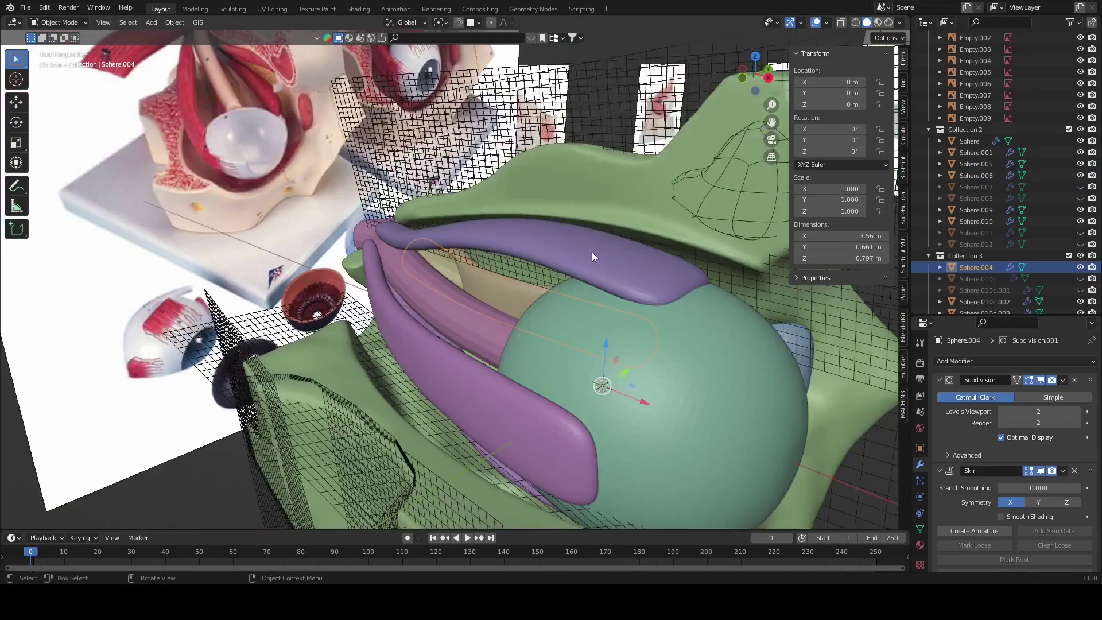
middle_click_drag(591, 253, 738, 325)
scroll(1074, 236, "down", 5)
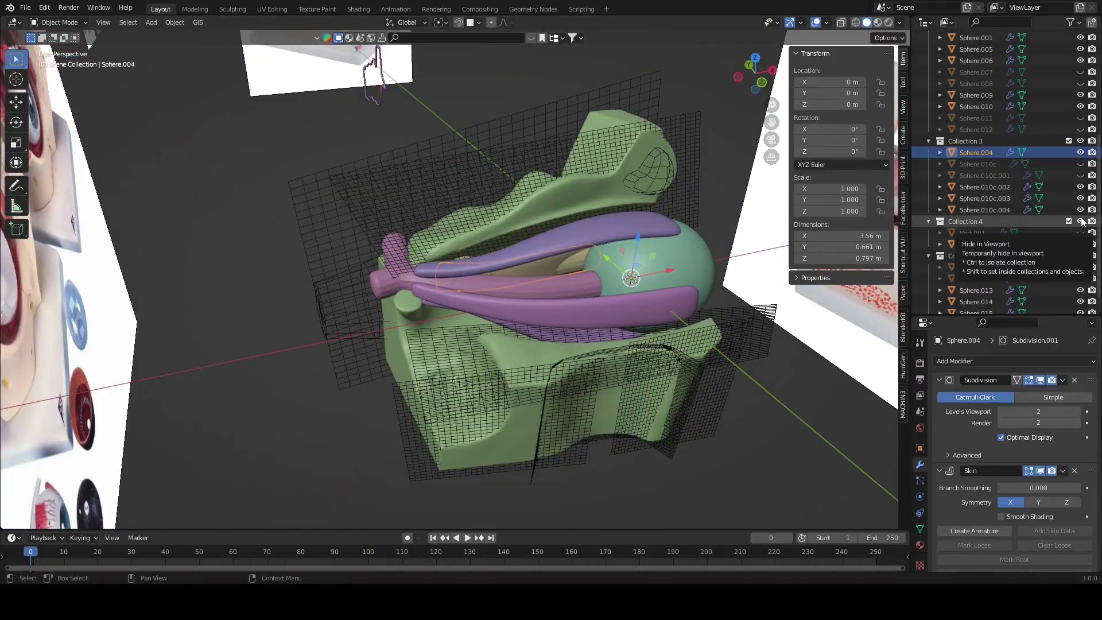
left_click(1081, 221)
scroll(591, 224, "up", 6)
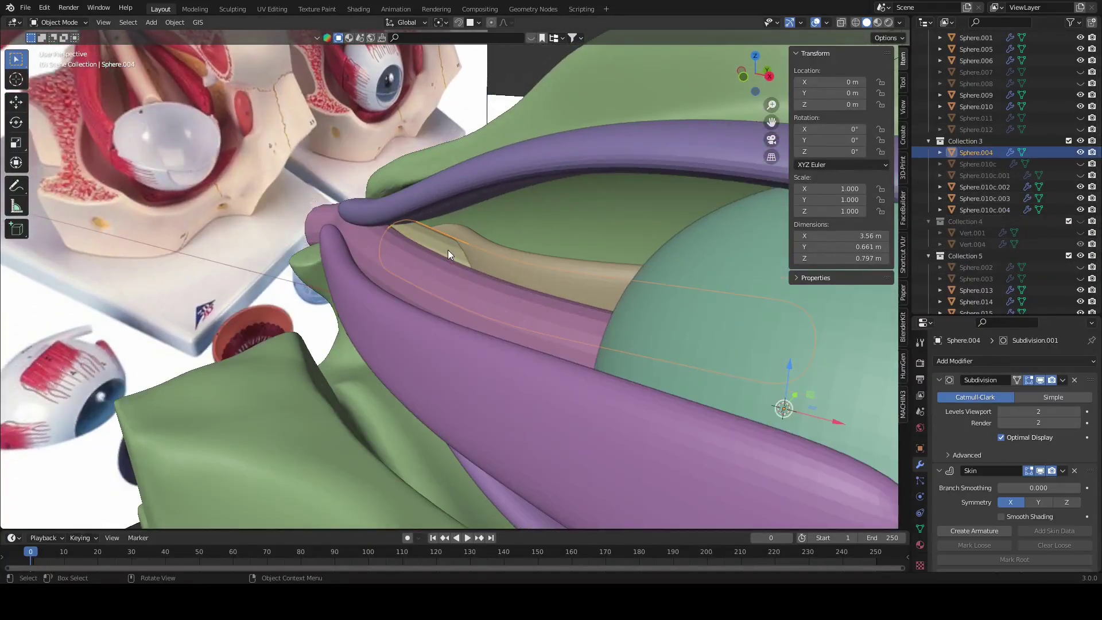
Step: Pull Sphere.016's tan band tip -0.2256 m along Y with proportional size 0.263
left_click(448, 250)
mouse_move(448, 250)
middle_mouse_down()
mouse_move(487, 287)
mouse_move(491, 309)
mouse_move(415, 198)
mouse_move(454, 178)
mouse_move(452, 266)
mouse_move(405, 322)
mouse_move(396, 368)
mouse_move(532, 278)
mouse_move(507, 293)
middle_mouse_up()
key("Tab")
key("alt+z")
key("alt+z")
left_click(425, 191)
key("alt+z")
key("alt+z")
left_click(418, 222)
key("alt+z")
key("alt+z")
left_click(413, 282)
key("alt+z")
key("alt+z")
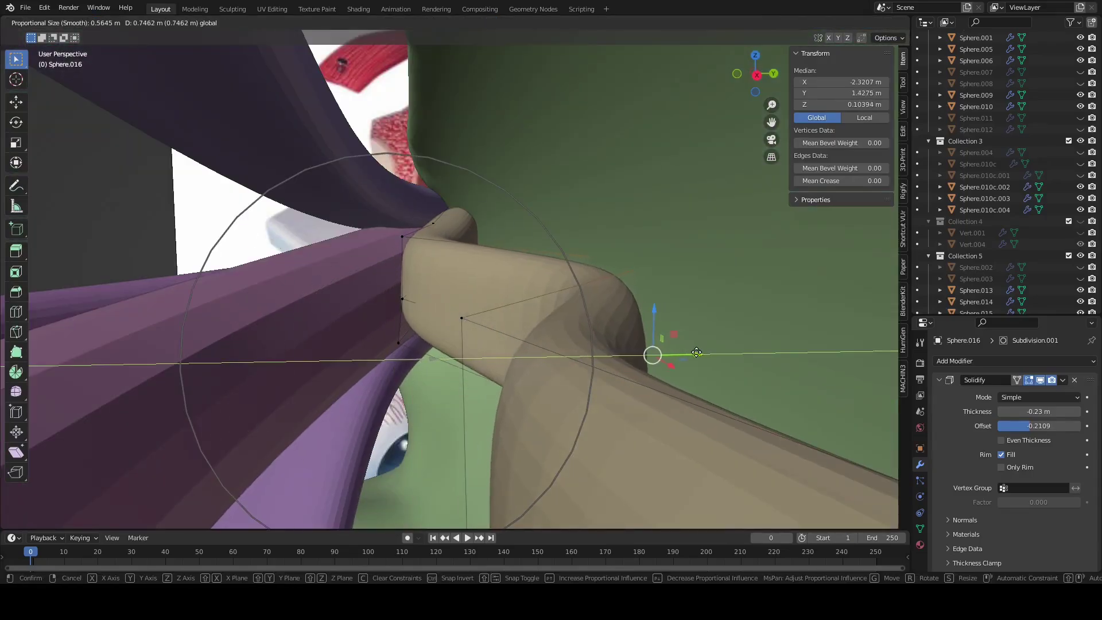
Step: Box-select a group of band vertices and move them along Y
left_click(740, 352)
middle_click_drag(741, 351, 442, 281)
key("alt+z")
left_click_drag(265, 234, 370, 467)
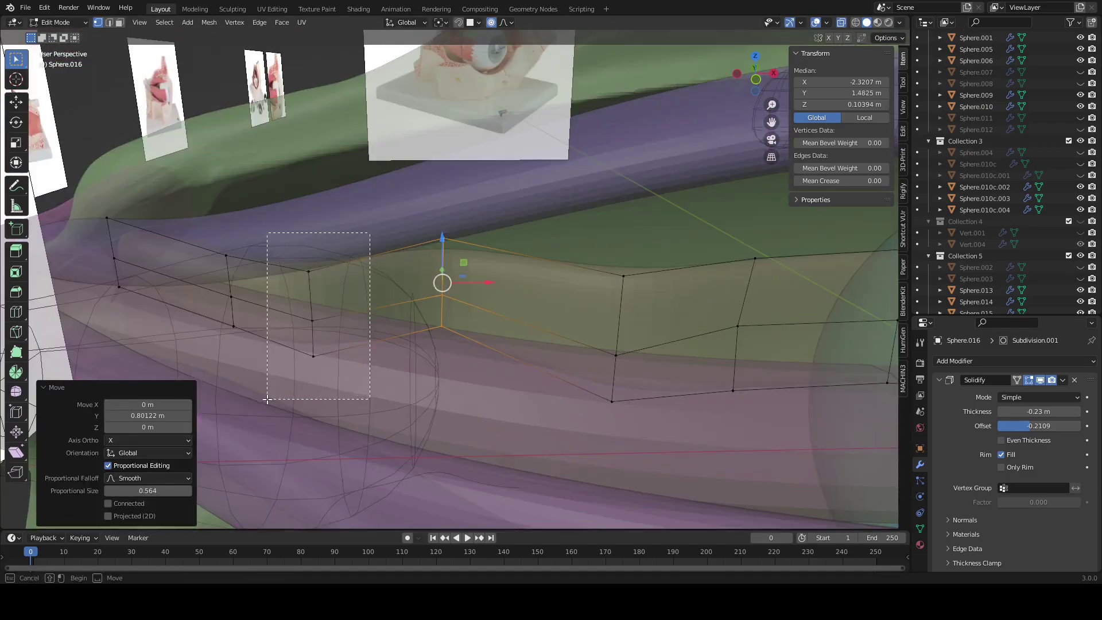
key("alt+z")
middle_click_drag(343, 296, 393, 274)
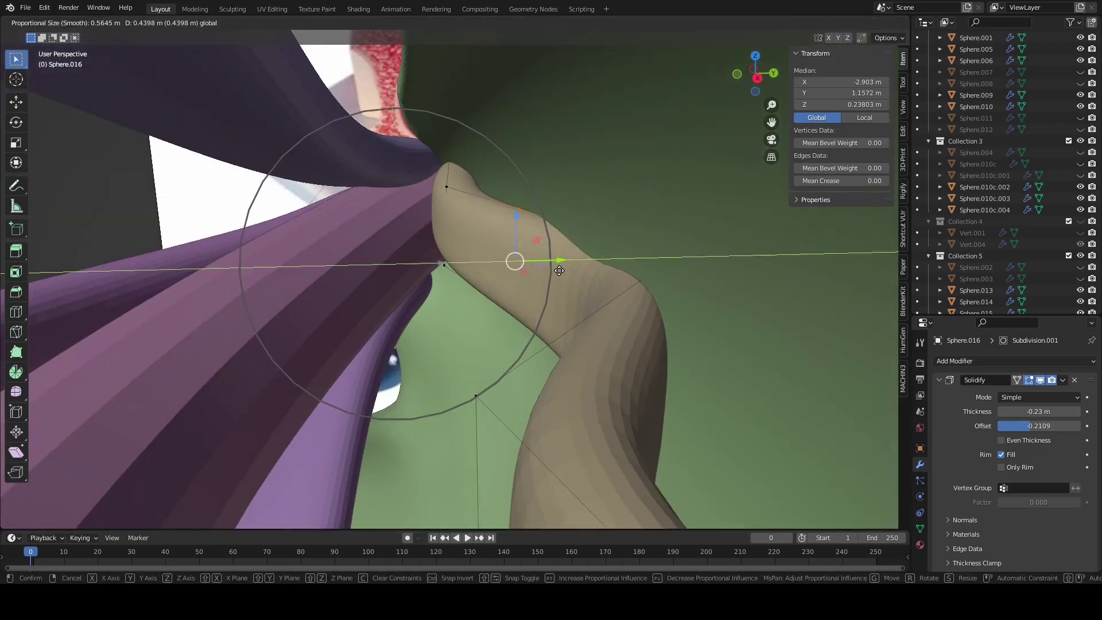
left_click(559, 270)
Step: Reshape the band tip by moving individual vertices with proportional falloff in X-ray
key("alt+z")
key("alt+z")
key("g")
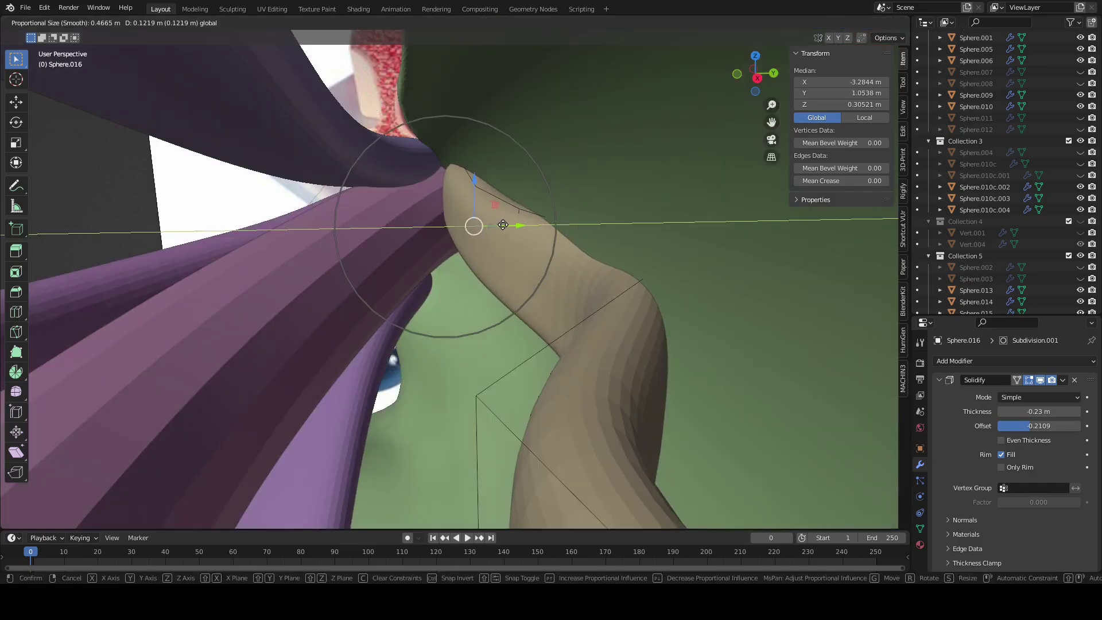
left_click(503, 225)
key("alt+z")
left_click(621, 328)
key("alt+z")
key("g")
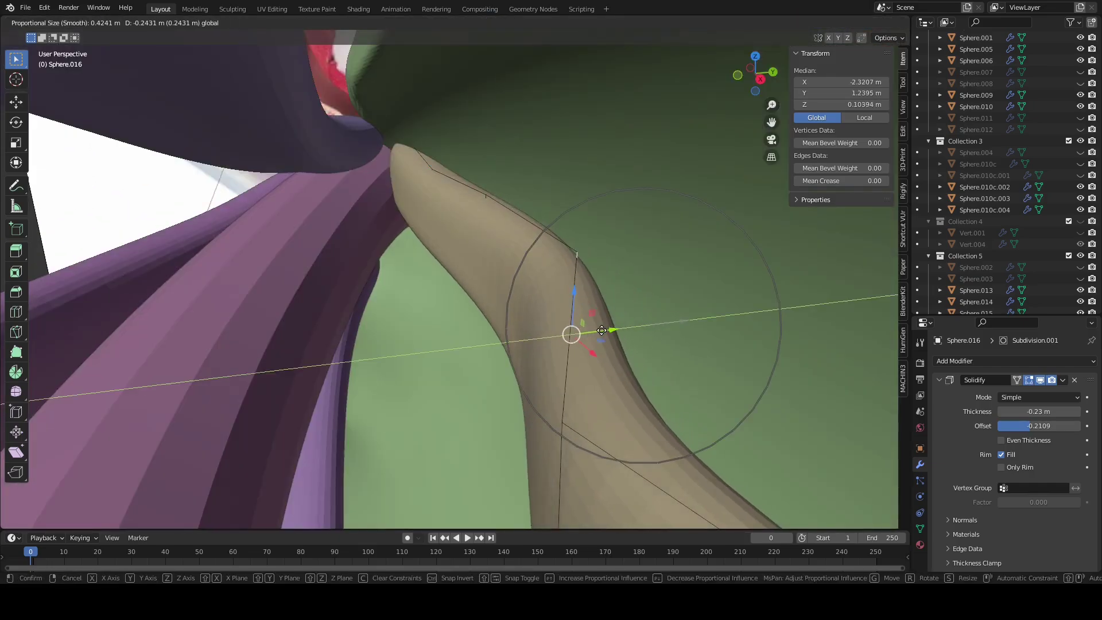
left_click(601, 331)
Step: Move vertices lower on the band along the Y axis
key("alt+z")
middle_click_drag(591, 285, 635, 353)
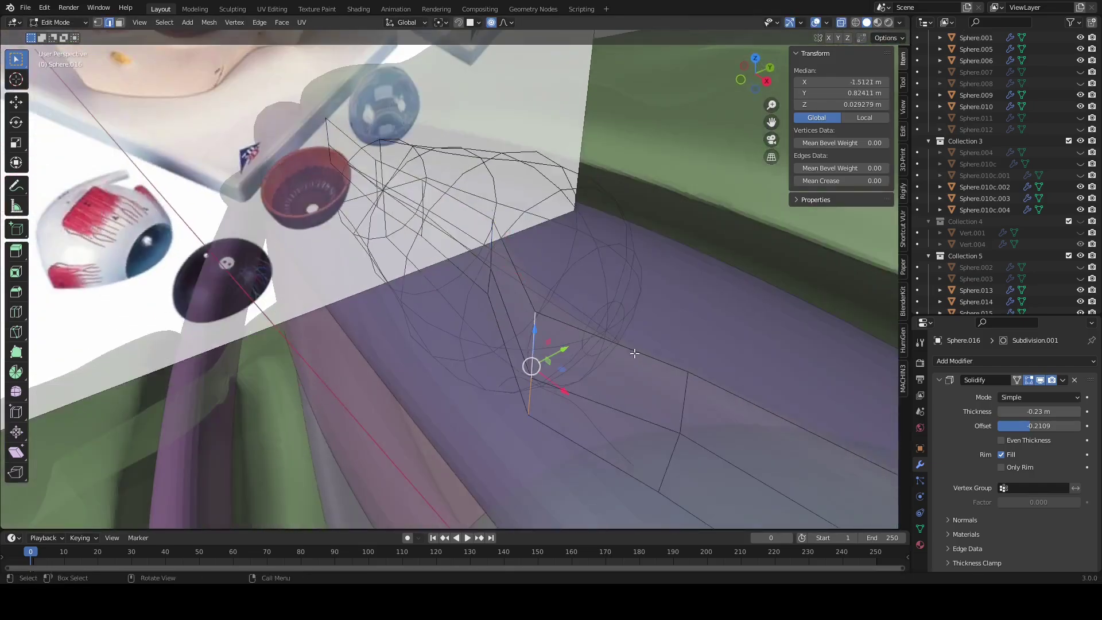
key("alt+z")
key("g")
key("y")
left_click(582, 368)
key("alt+z")
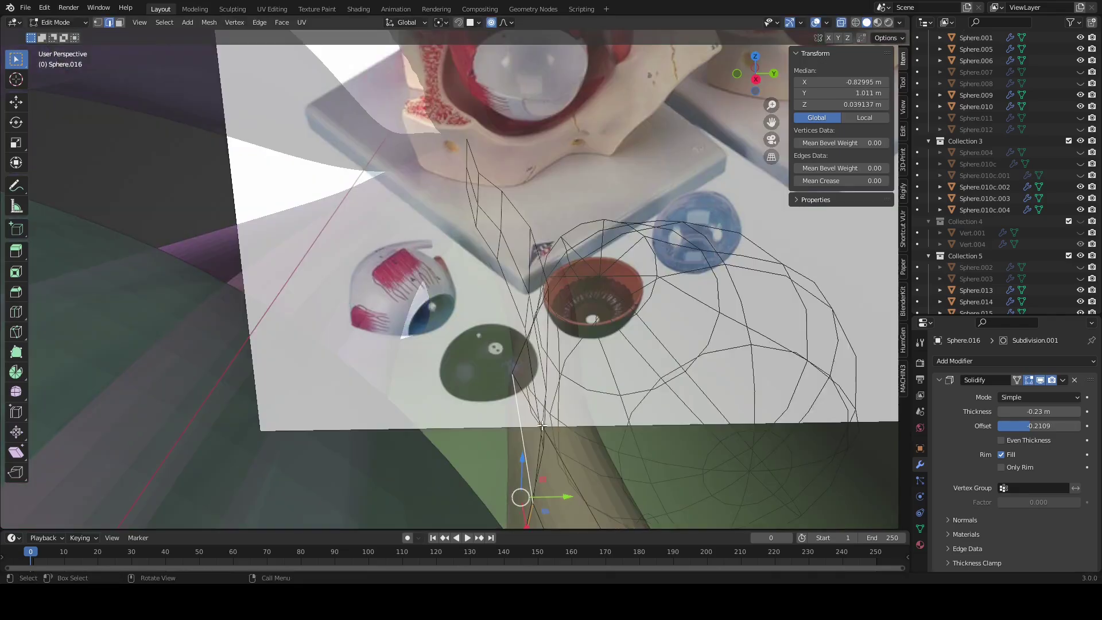
left_click(521, 498)
key("alt+z")
key("alt+z")
Step: Nudge another band vertex to smooth the band's curve
key("alt+z")
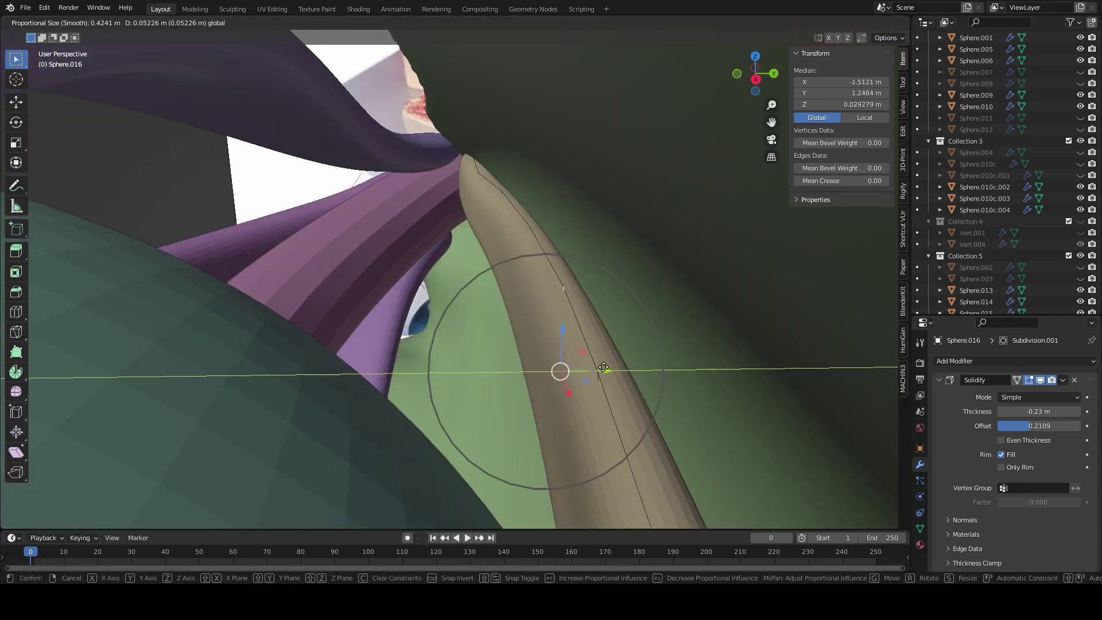
left_click(602, 370)
key("alt+z")
middle_click_drag(524, 345, 464, 251)
key("alt+z")
scroll(464, 251, "down", 5)
scroll(440, 291, "up", 5)
key("alt+z")
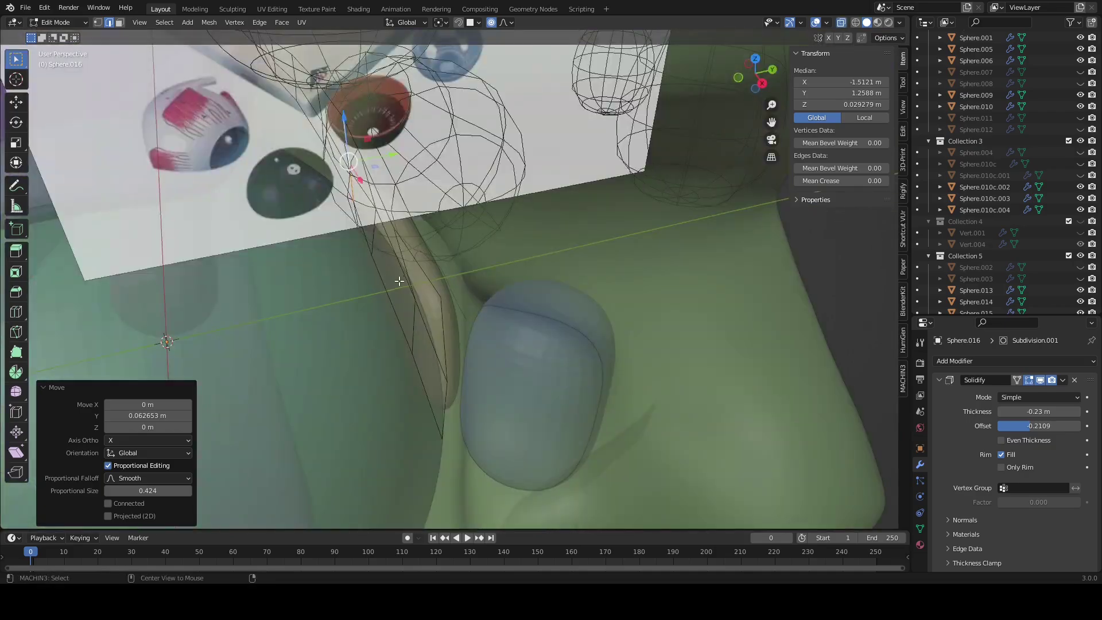
left_click(440, 292)
key("alt+z")
left_click(454, 283)
key("alt+z")
key("alt+z")
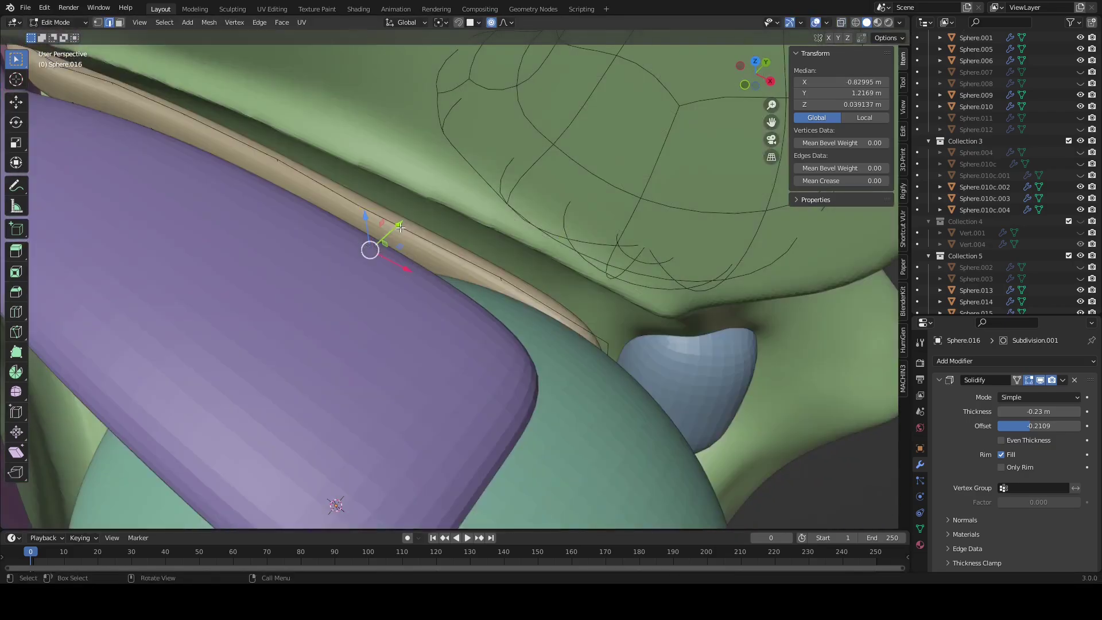
Step: Return to Object Mode and check the band beside the eyeball
key("Tab")
scroll(534, 373, "down", 10)
scroll(505, 373, "up", 4)
middle_click_drag(477, 375, 443, 319)
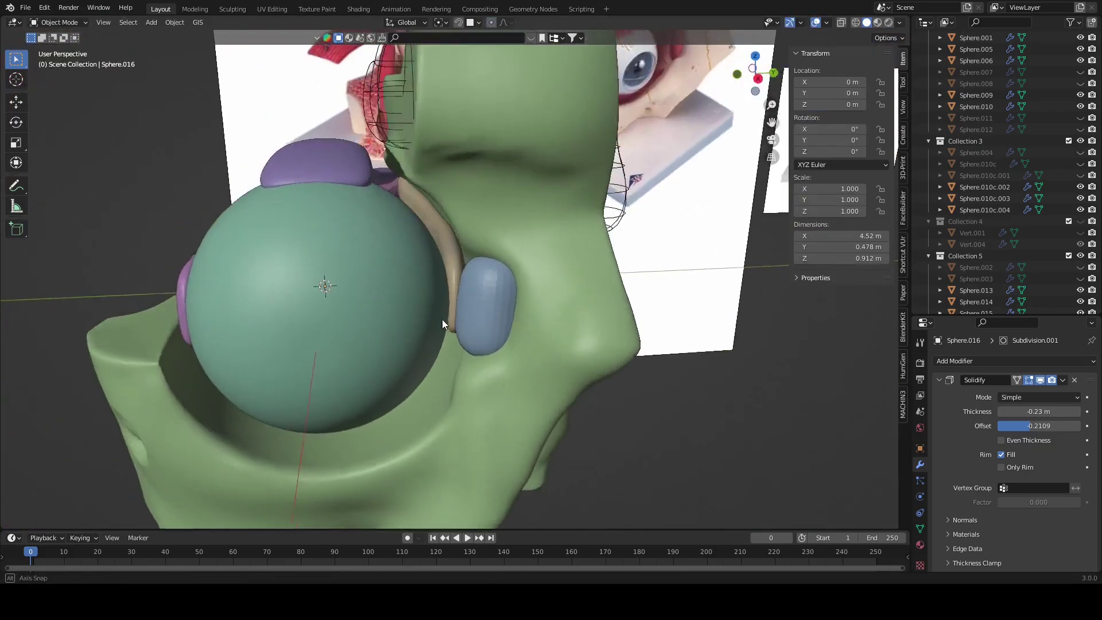
scroll(451, 282, "up", 3)
mouse_move(458, 244)
middle_mouse_down()
mouse_move(562, 314)
mouse_move(460, 276)
middle_mouse_up()
Step: In X-ray top view, shift a band edge loop along the eyeball
key("Tab")
key("alt+z")
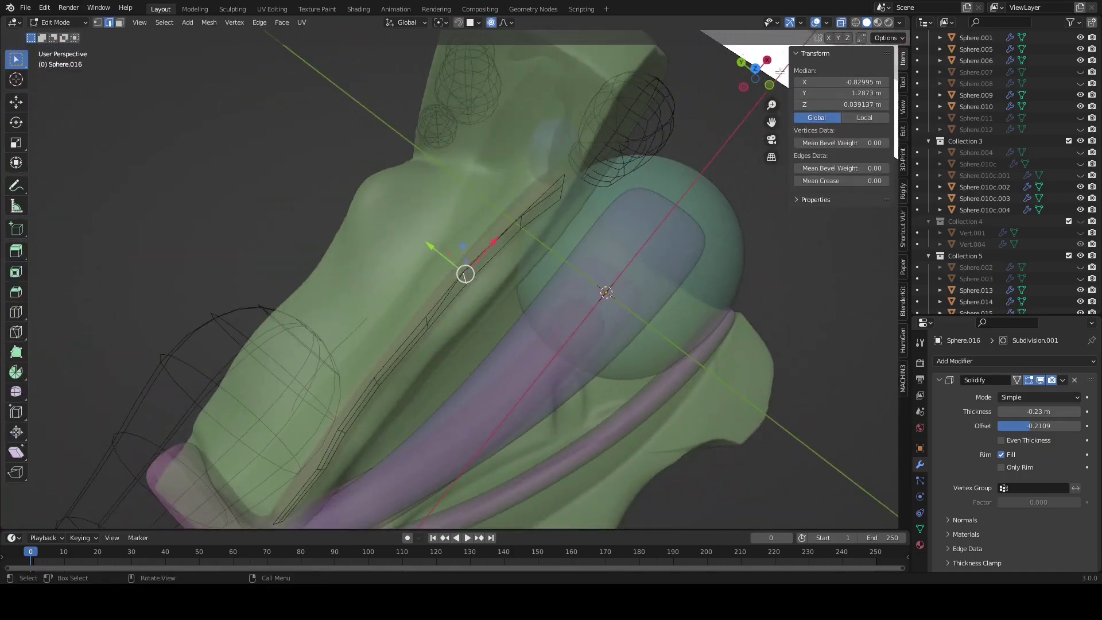
key("KP_7")
scroll(396, 292, "up", 3)
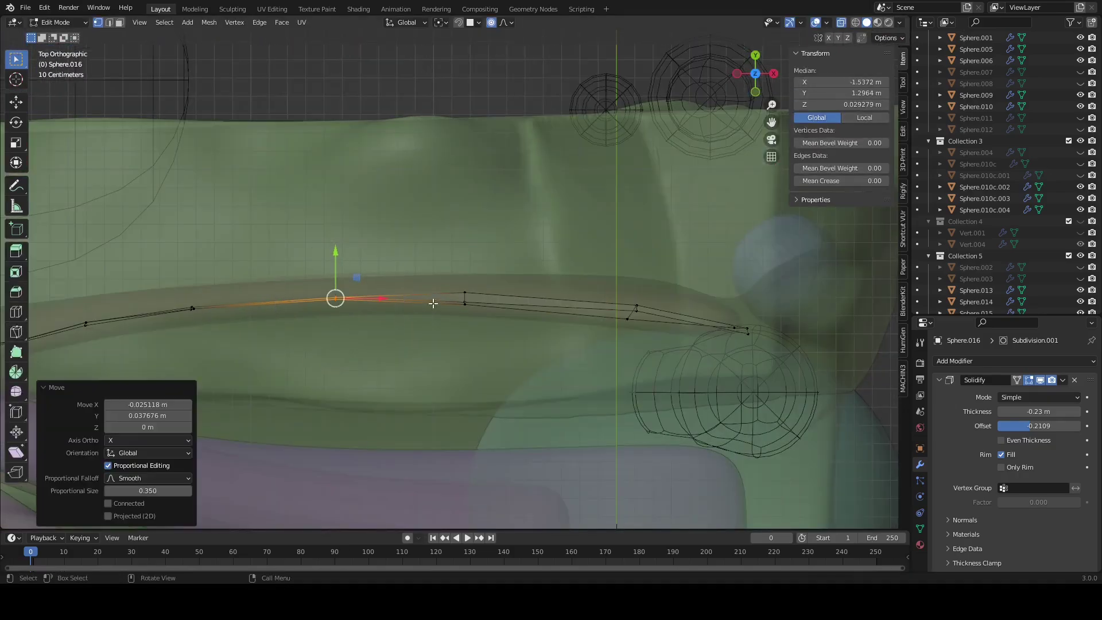
left_click(646, 308)
middle_click_drag(586, 316, 873, 278, "shift")
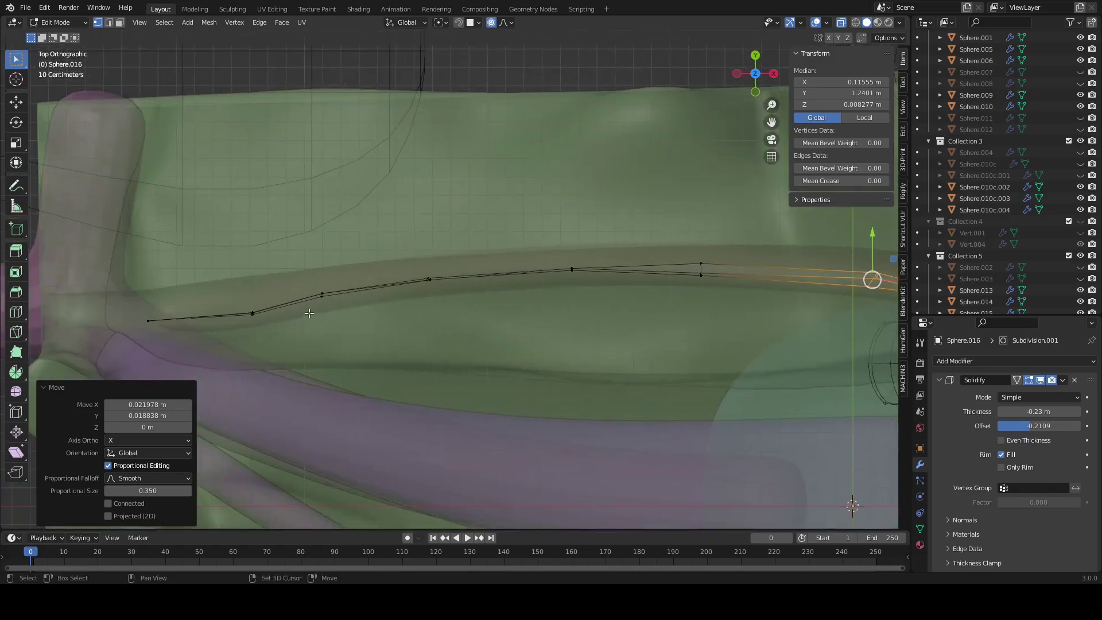
Step: Move the band's next vertices and recheck the curve from top view
left_click_drag(410, 262, 367, 320)
left_click(497, 270)
middle_click_drag(498, 269, 522, 306)
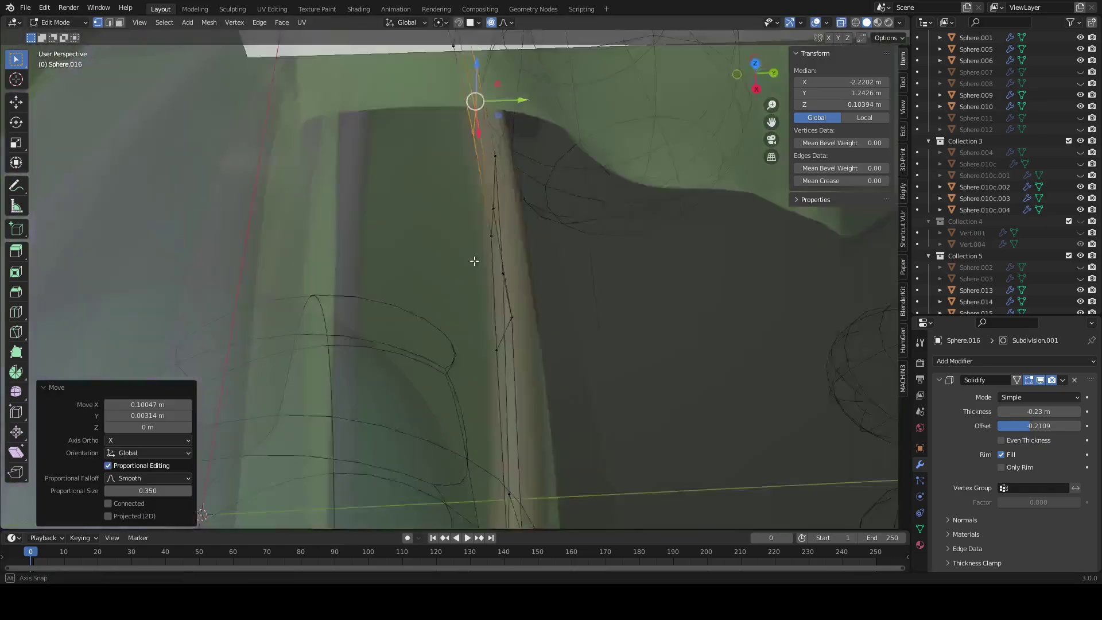
key("KP_7")
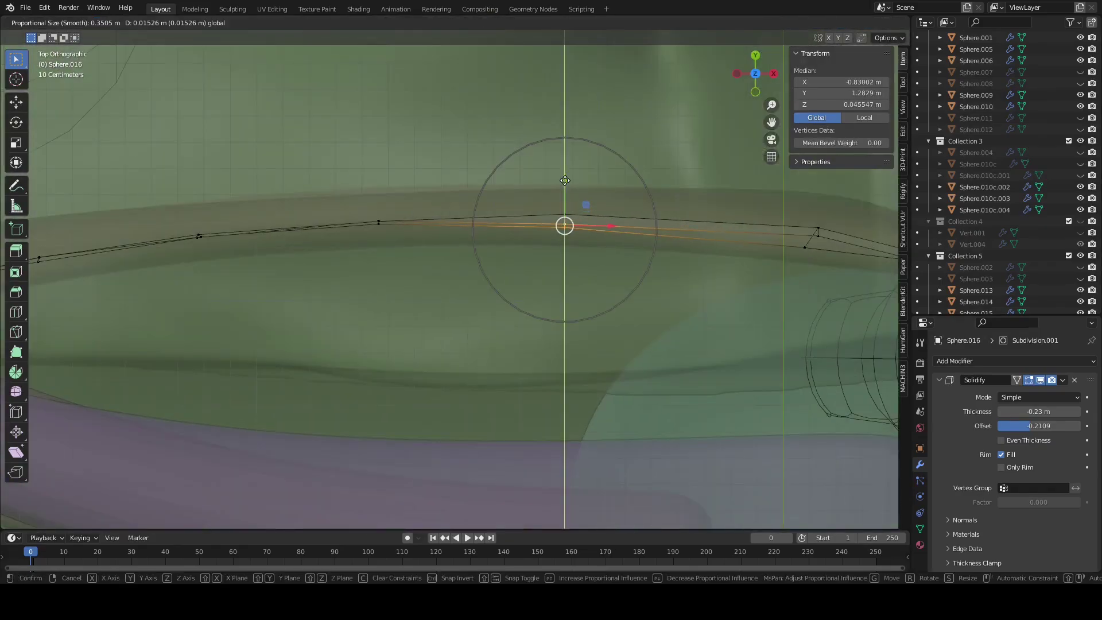
left_click(565, 180)
scroll(631, 229, "down", 3)
scroll(689, 260, "up", 2)
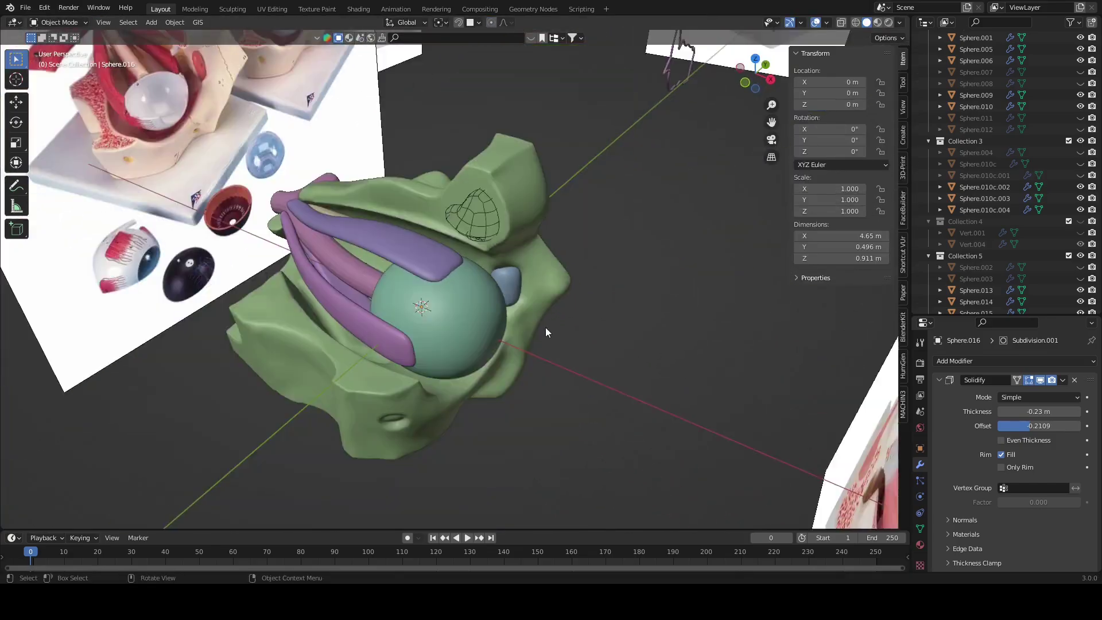
Step: Select muscle Sphere.014 and set its Solidify thickness to -0.31
left_click(421, 238)
middle_click_drag(421, 238, 550, 259)
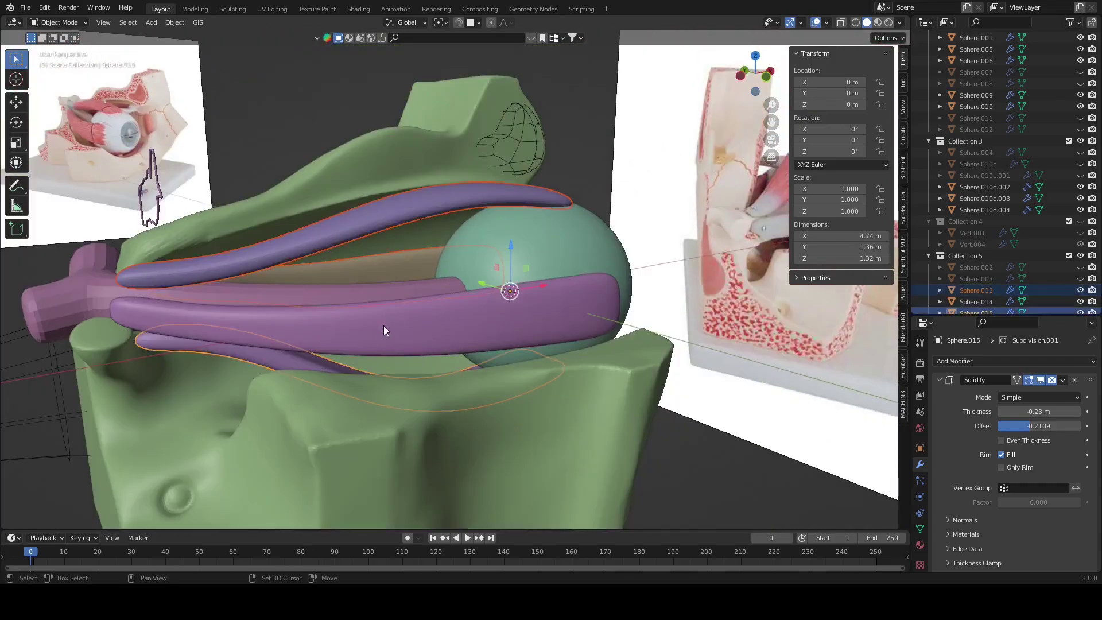
left_click(408, 330)
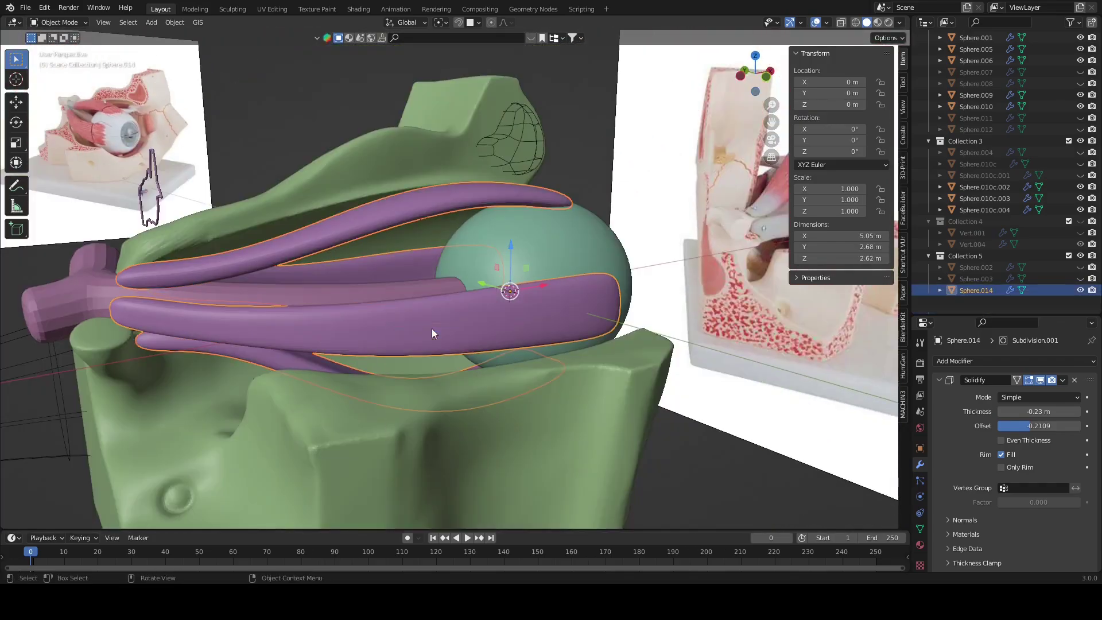
key("KP_Decimal")
left_click_drag(1040, 411, 1028, 412)
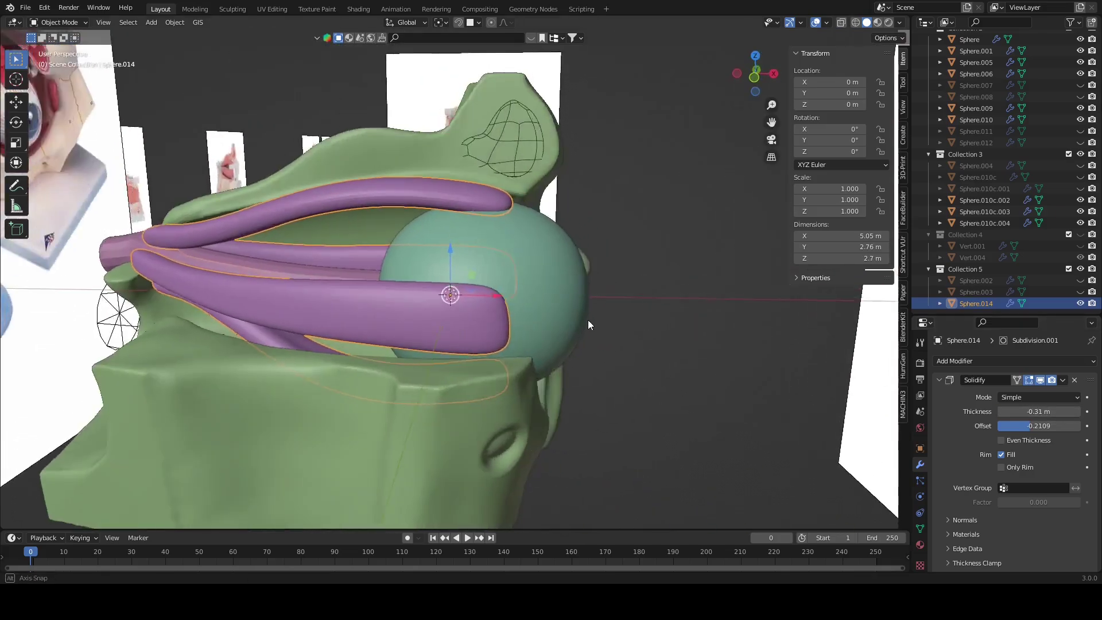
middle_click_drag(588, 320, 577, 334)
Step: Separate Sphere.014's mesh by material and save the file as untitled.blend
key("Tab")
right_click(597, 356)
left_click(699, 377)
key("Tab")
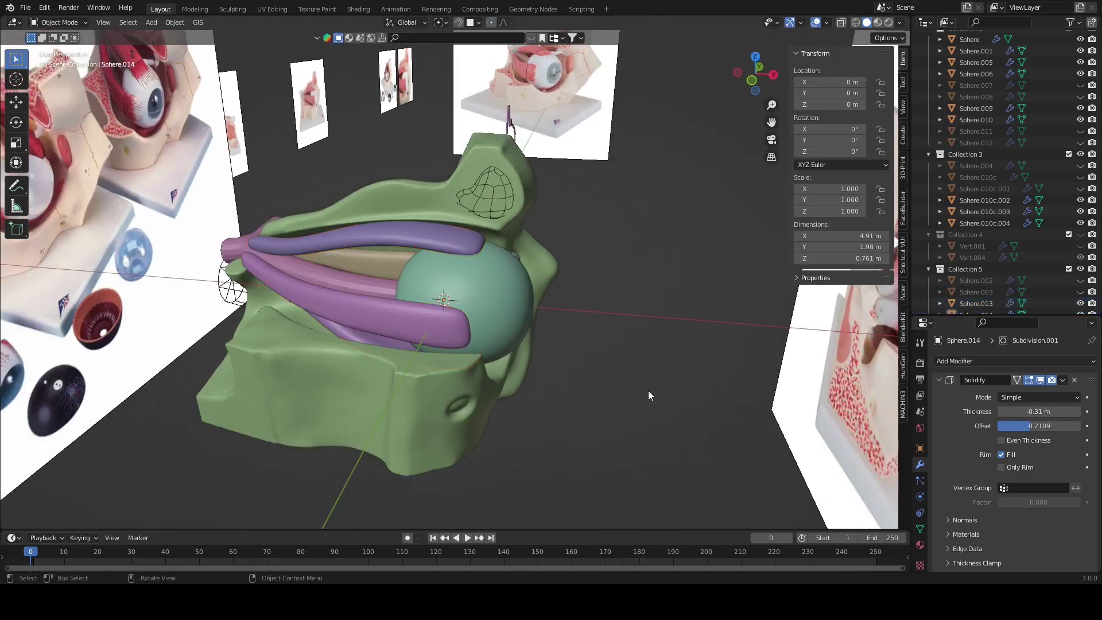
middle_click_drag(649, 391, 478, 251)
left_click(26, 8)
left_click(34, 85)
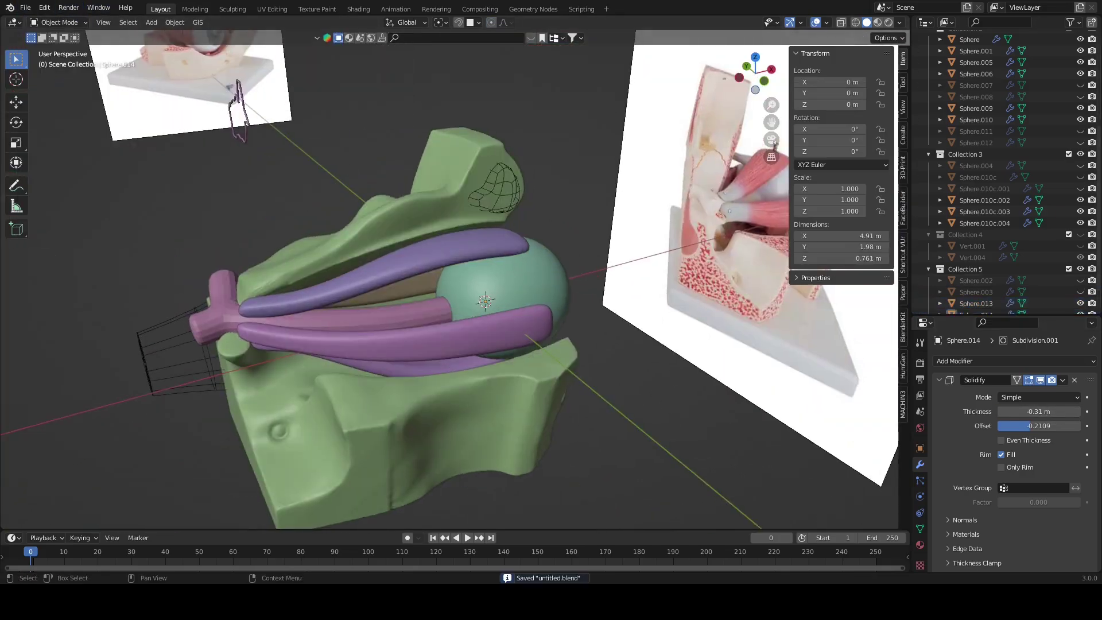
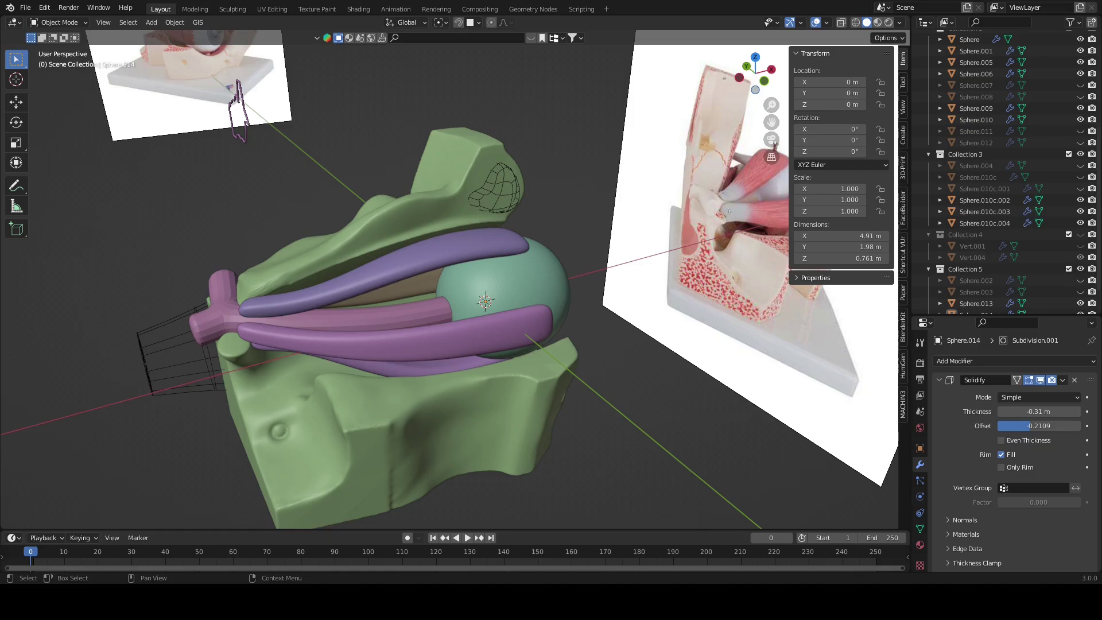
Step: Save the eye-socket scene to untitled.blend
mouse_move(520, 168)
middle_mouse_down()
mouse_move(487, 256)
mouse_move(430, 237)
mouse_move(536, 282)
mouse_move(492, 269)
mouse_move(482, 253)
middle_mouse_up()
left_click(26, 8)
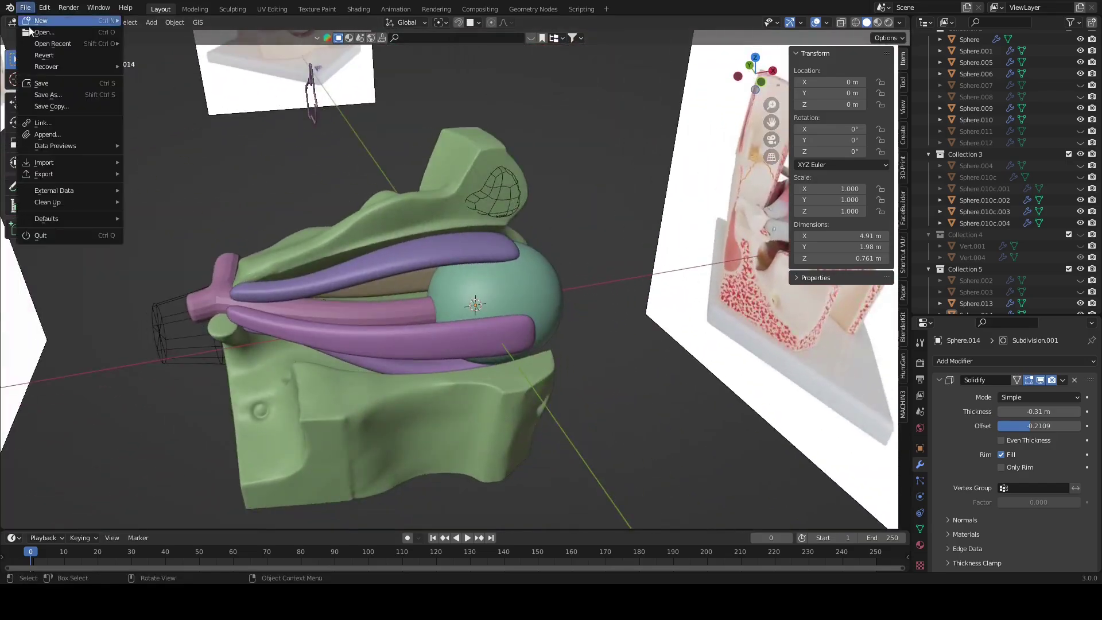
left_click(34, 84)
Step: Frame the reference image empty Empty.002 to look over the eye-socket photos
mouse_move(398, 212)
middle_mouse_down()
mouse_move(536, 247)
mouse_move(615, 344)
mouse_move(411, 265)
mouse_move(515, 270)
middle_mouse_up()
left_click(708, 244)
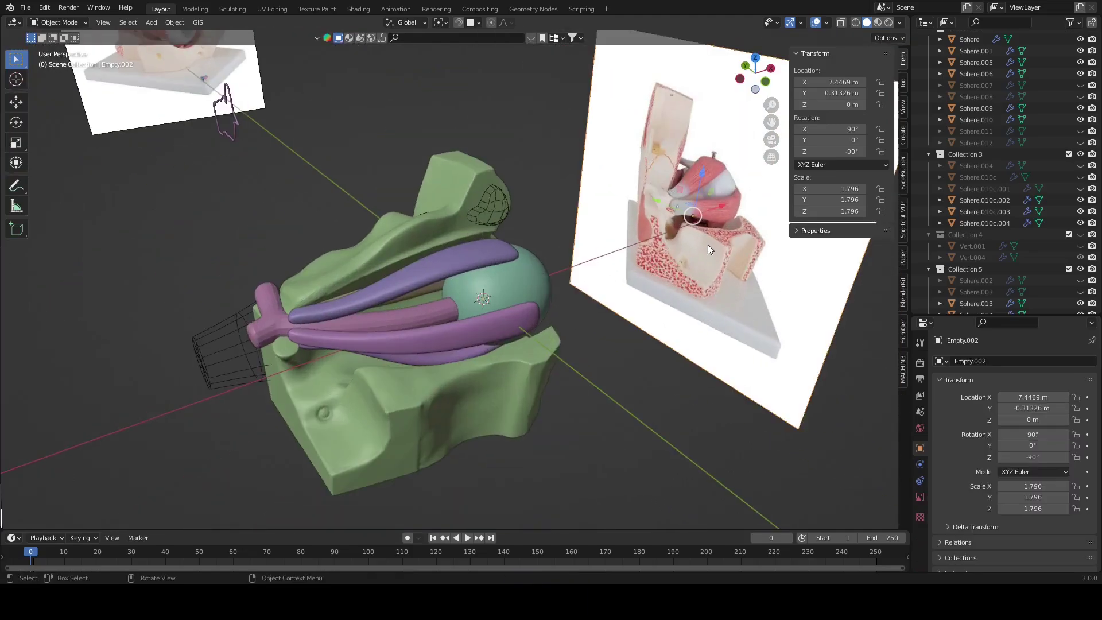
key("KP_Decimal")
scroll(569, 266, "down", 3)
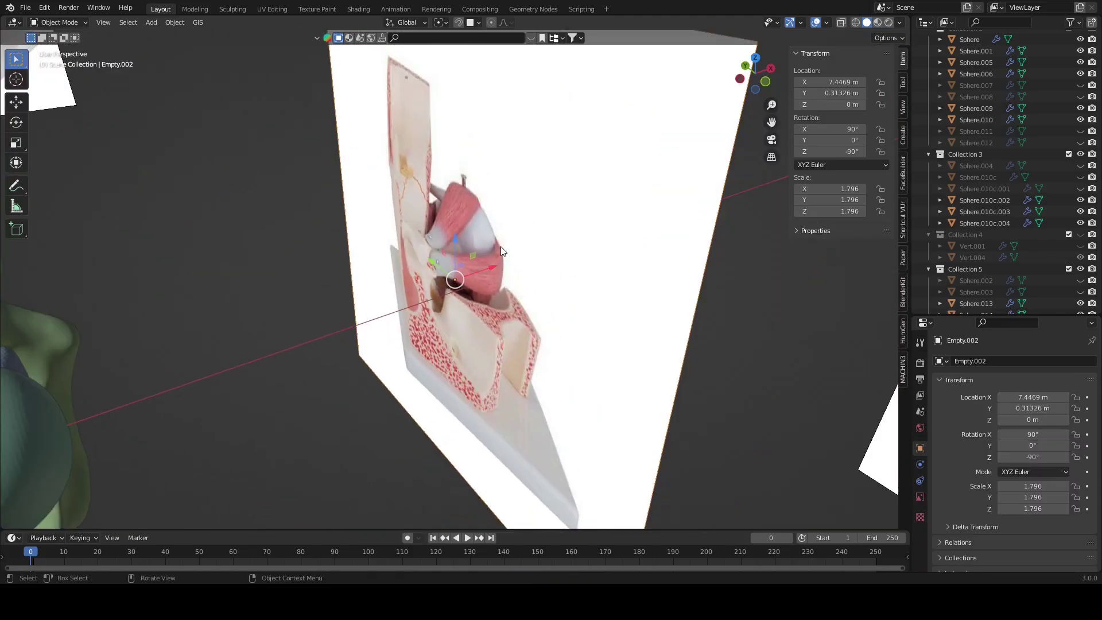
scroll(453, 316, "down", 2)
scroll(462, 331, "up", 3)
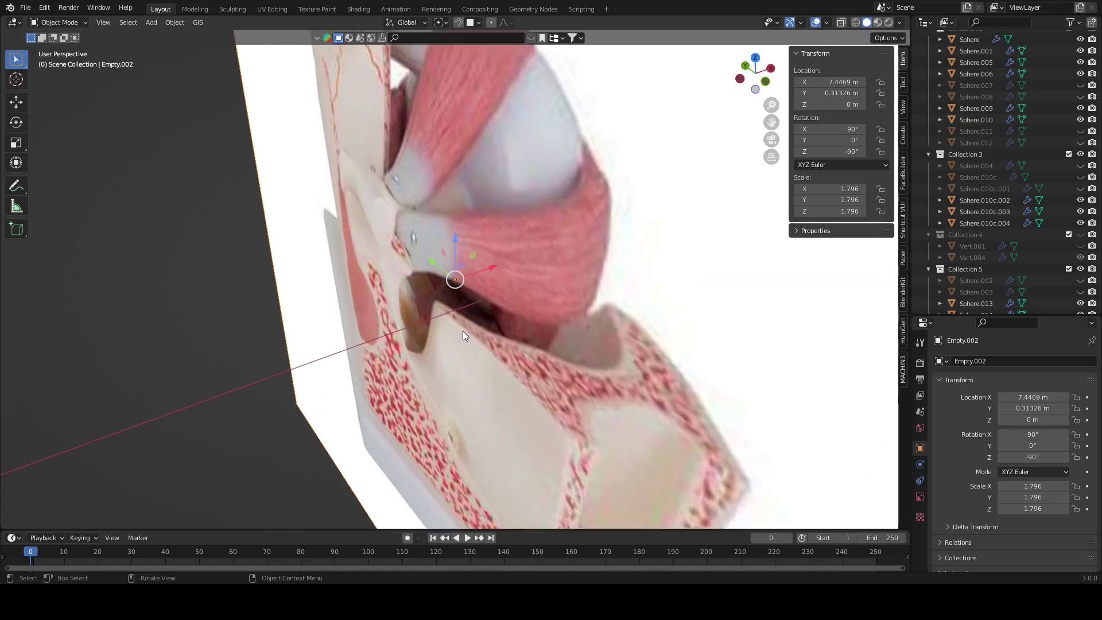
scroll(462, 329, "down", 3)
scroll(517, 344, "down", 4)
Step: Orbit and zoom to a lower, level view of the eye model
key("shift")
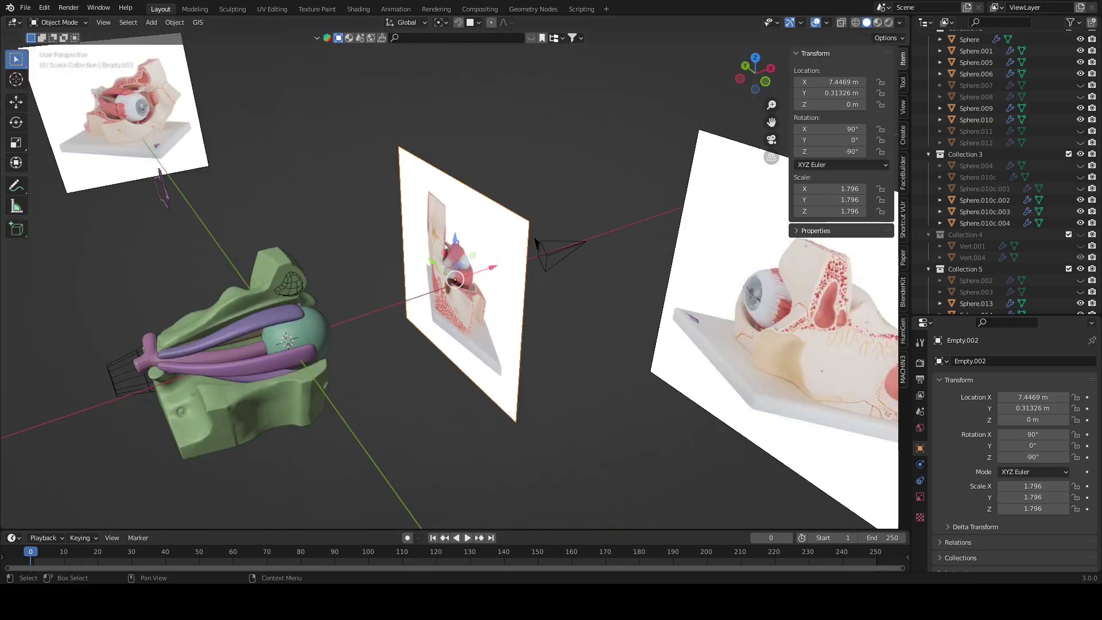
mouse_move(454, 322)
middle_mouse_down()
mouse_move(345, 259)
mouse_move(443, 327)
mouse_move(517, 337)
mouse_move(504, 300)
mouse_move(440, 322)
mouse_move(458, 327)
mouse_move(446, 294)
mouse_move(468, 263)
mouse_move(494, 265)
mouse_move(452, 287)
mouse_move(484, 283)
middle_mouse_up()
scroll(345, 264, "up", 1)
scroll(358, 278, "up", 4)
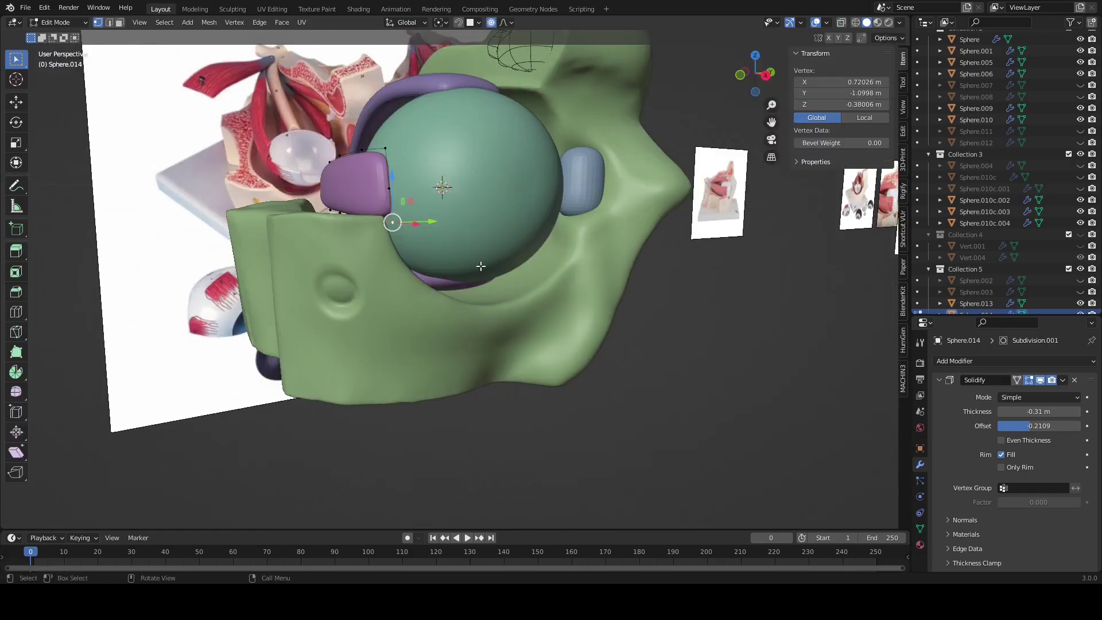
Step: Pull a vertex of purple Sphere.014 down and outward
mouse_move(480, 264)
middle_mouse_down()
mouse_move(460, 270)
mouse_move(470, 280)
mouse_move(504, 263)
middle_mouse_up()
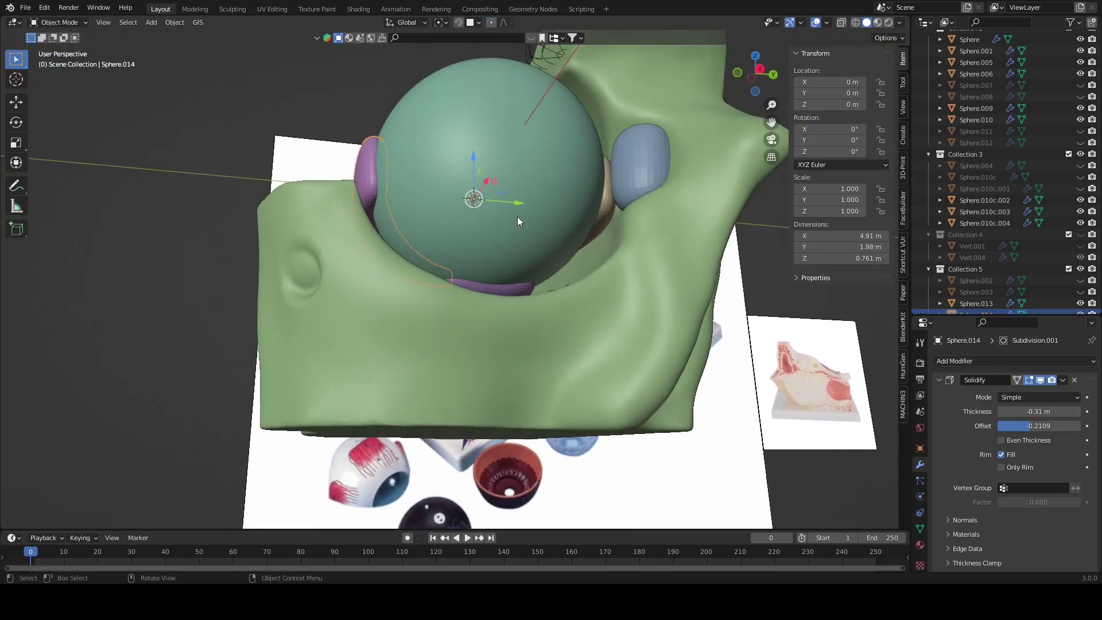
middle_click_drag(519, 222, 453, 263)
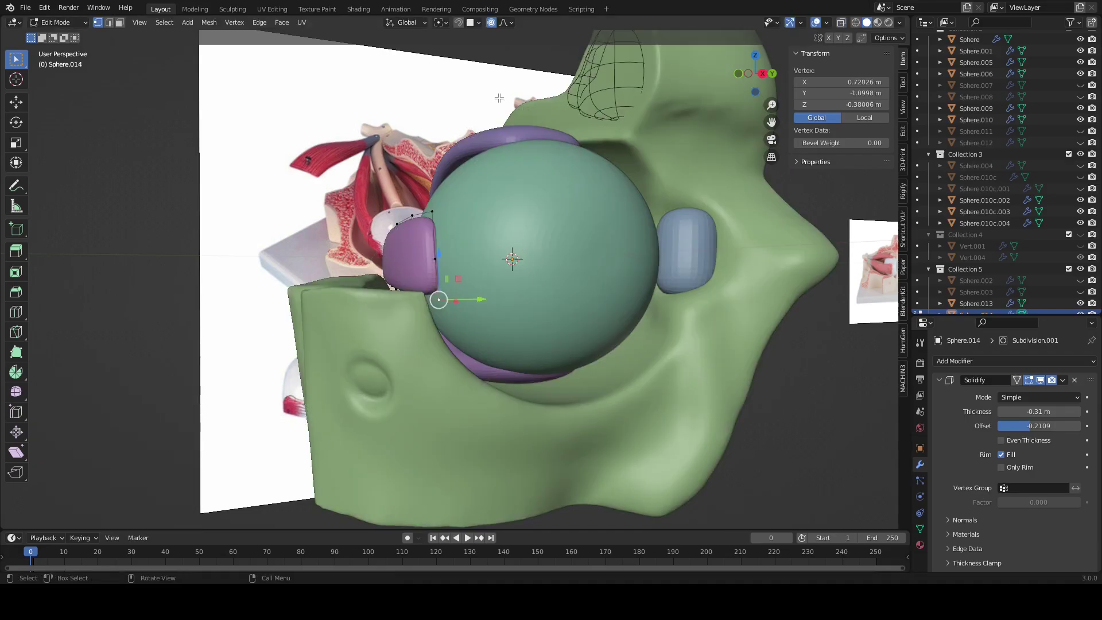
left_click_drag(439, 299, 480, 347)
left_click(480, 347)
Step: Switch to the eyeball sphere's mesh and select faces along its lower edge
middle_click_drag(586, 333, 575, 259)
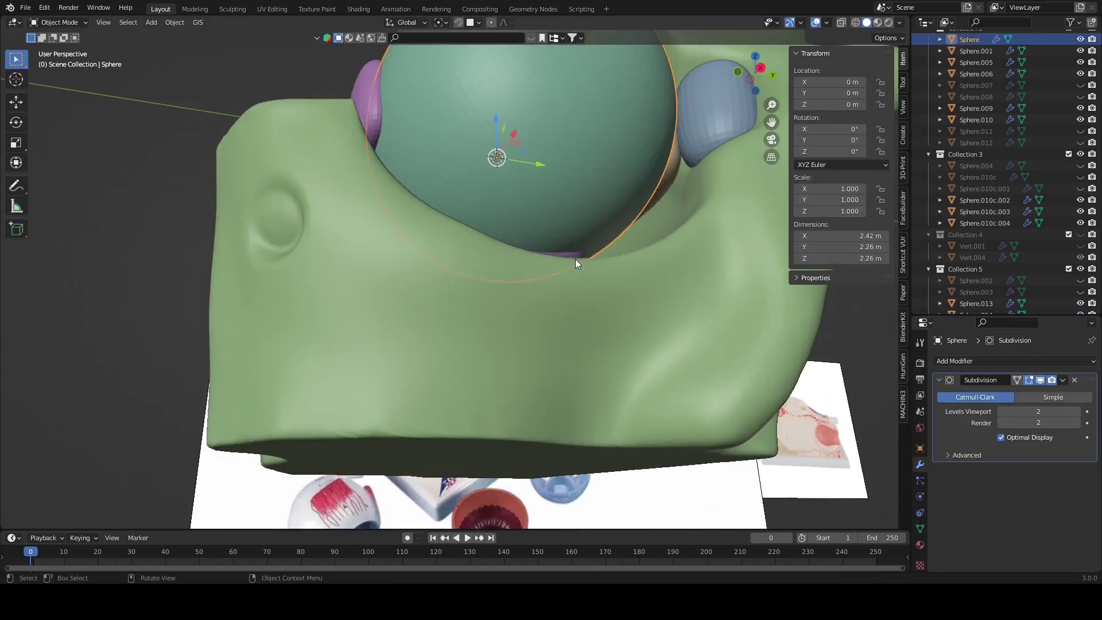
key("alt+q")
left_click(460, 213)
scroll(461, 213, "up", 5)
scroll(438, 233, "down", 5)
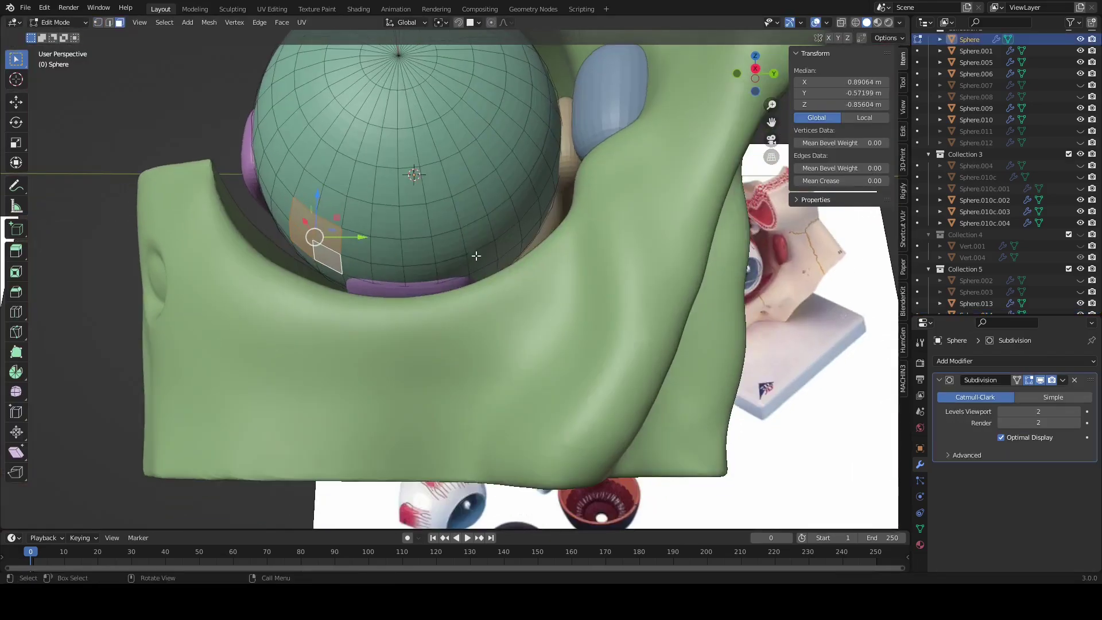
mouse_move(438, 233)
middle_mouse_down()
mouse_move(575, 258)
mouse_move(505, 295)
middle_mouse_up()
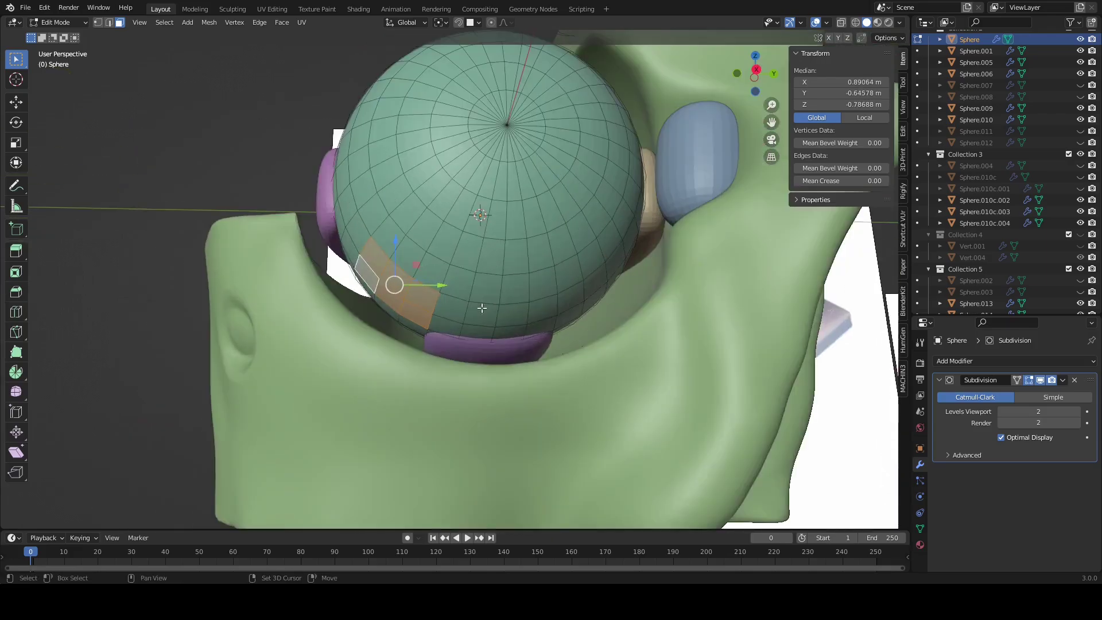
left_click(506, 295, "ctrl")
Step: Extend the face selection into a curved band around the eyeball's lower rim
scroll(587, 294, "up", 3)
middle_click_drag(586, 294, 594, 268)
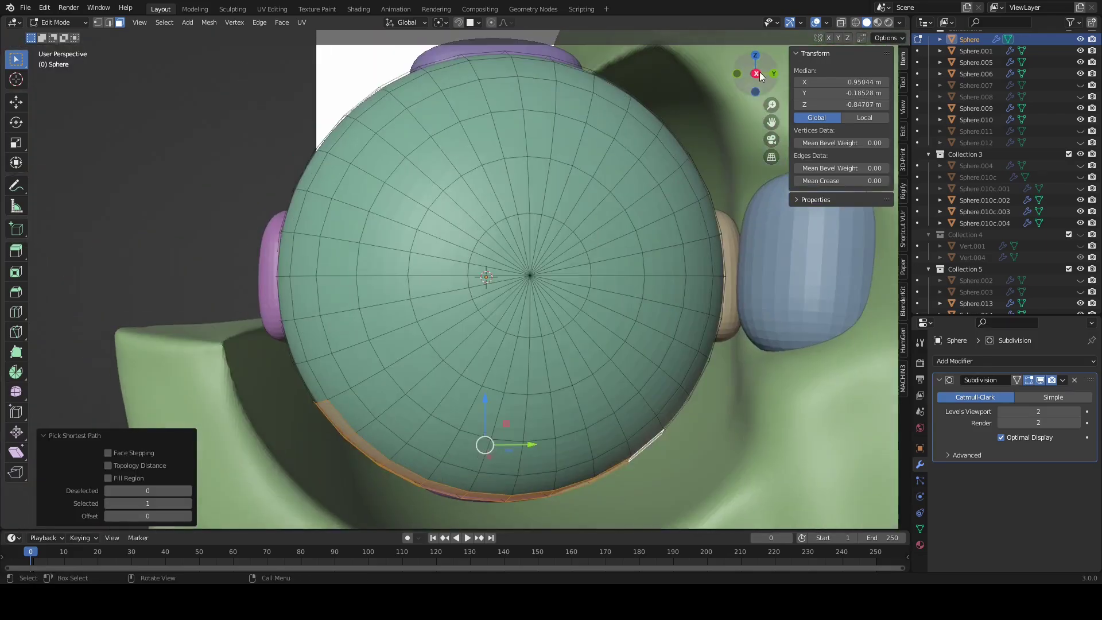
scroll(593, 268, "up", 1)
scroll(594, 268, "up", 3)
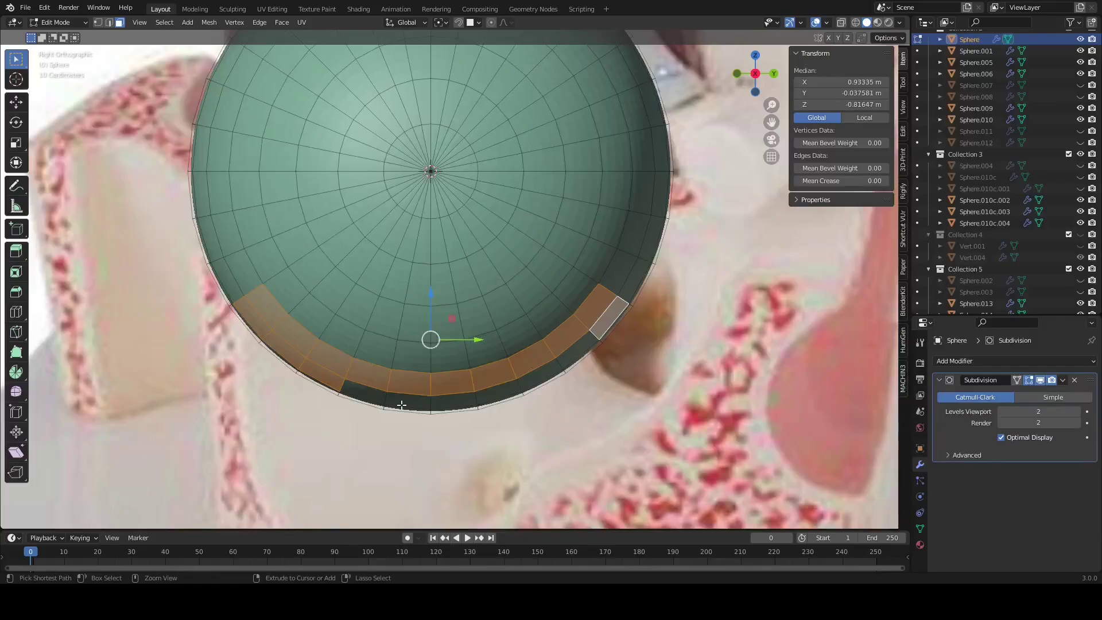
left_click(363, 389, "ctrl")
mouse_move(363, 390)
middle_mouse_down()
mouse_move(561, 259)
mouse_move(445, 238)
mouse_move(536, 277)
mouse_move(509, 319)
mouse_move(483, 302)
mouse_move(650, 356)
middle_mouse_up()
scroll(510, 319, "up", 5)
scroll(509, 319, "down", 5)
scroll(482, 300, "up", 4)
Step: Duplicate and separate the face band into Sphere.017, placed in Collection 5
right_click(650, 356)
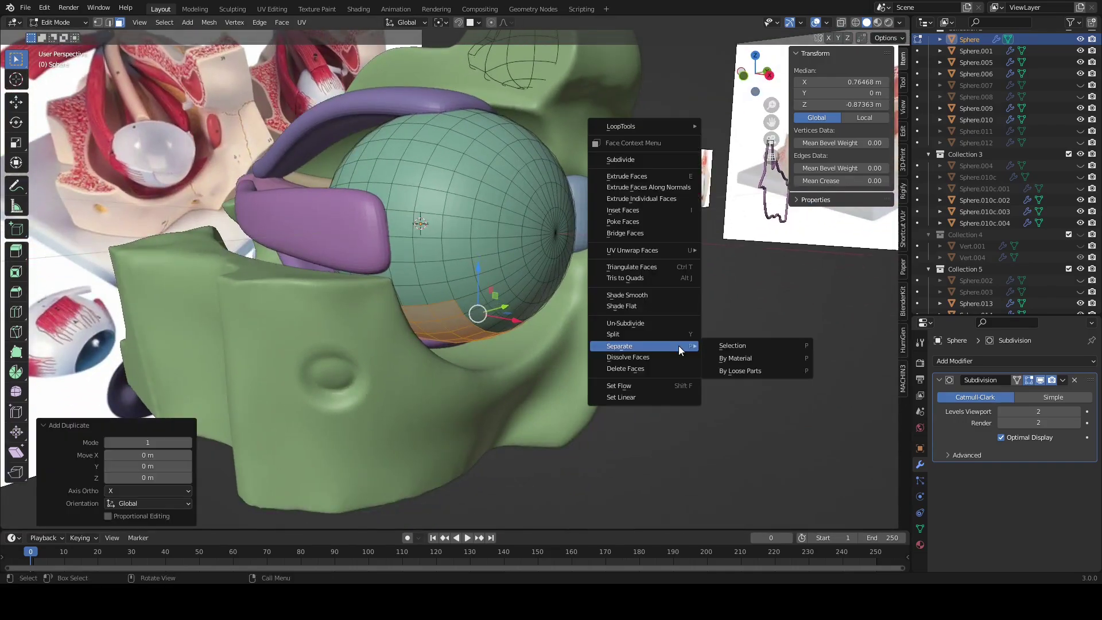
left_click(740, 345)
key("Tab")
left_click(454, 325)
left_click_drag(976, 153, 967, 234)
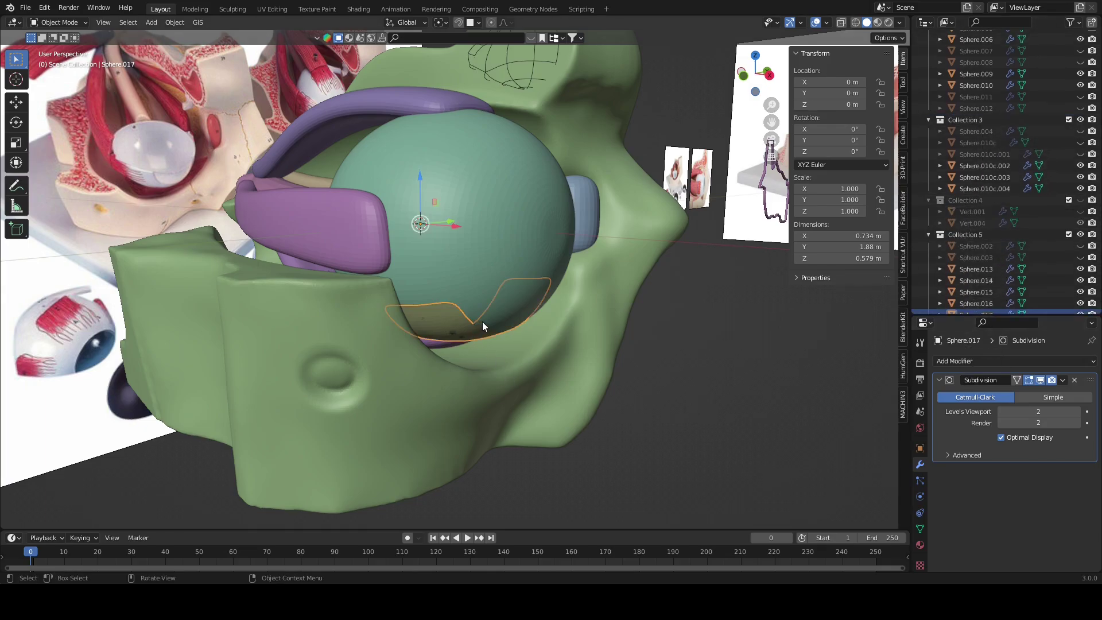
Step: In X-ray edge mode, select four edge loops across the Sphere.017 strip
key("Tab")
key("alt+z")
key("KP_Decimal")
mouse_move(597, 359)
middle_mouse_down()
mouse_move(647, 313)
mouse_move(562, 353)
middle_mouse_up()
key("2")
key("alt+a")
left_click(524, 322, "alt")
left_click(425, 368, "alt+shift")
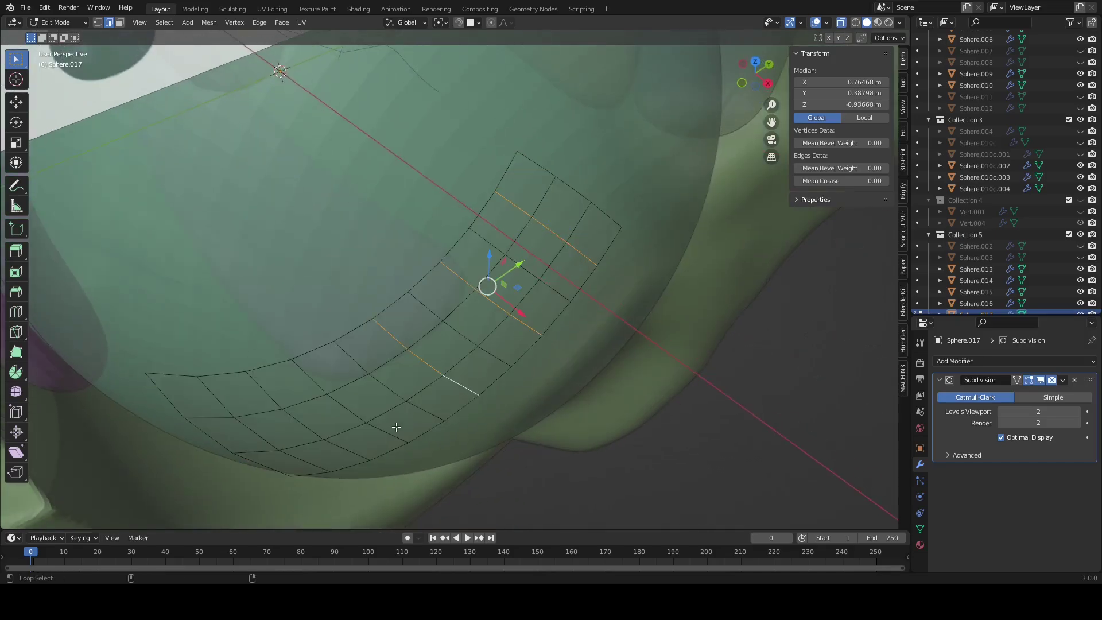
left_click(344, 402, "alt+shift")
mouse_move(344, 402)
middle_mouse_down()
mouse_move(247, 362)
mouse_move(431, 345)
middle_mouse_up()
left_click(399, 344, "alt+shift")
Step: Dissolve the selected edge loops to thin the strip
key("x")
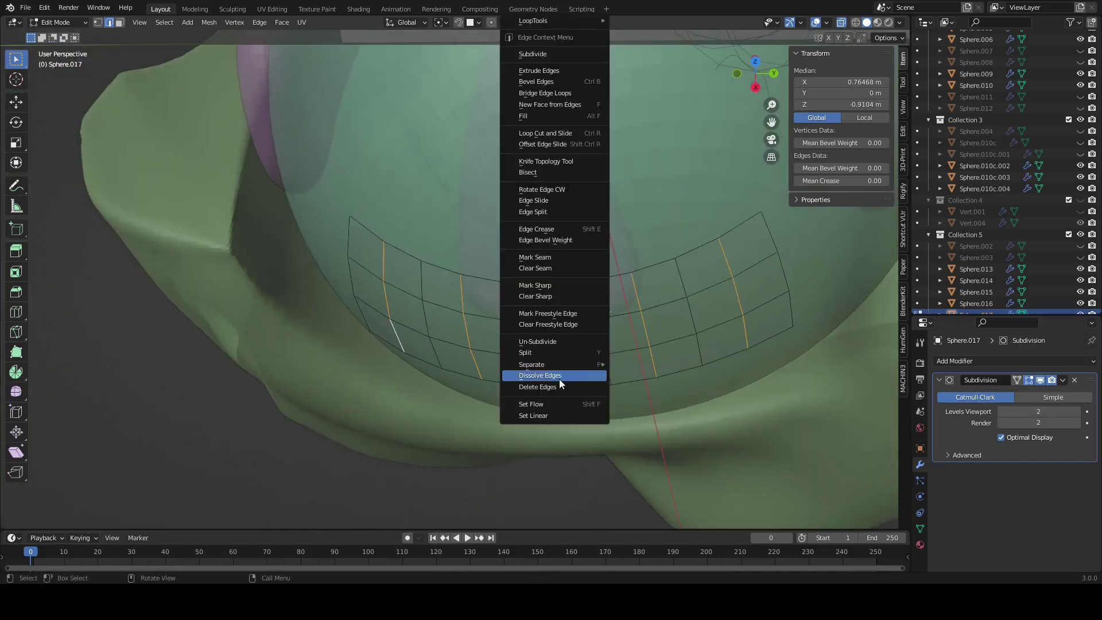
left_click(559, 379)
scroll(542, 347, "down", 3)
key("alt+z")
mouse_move(542, 347)
middle_mouse_down()
mouse_move(644, 245)
mouse_move(299, 119)
middle_mouse_up()
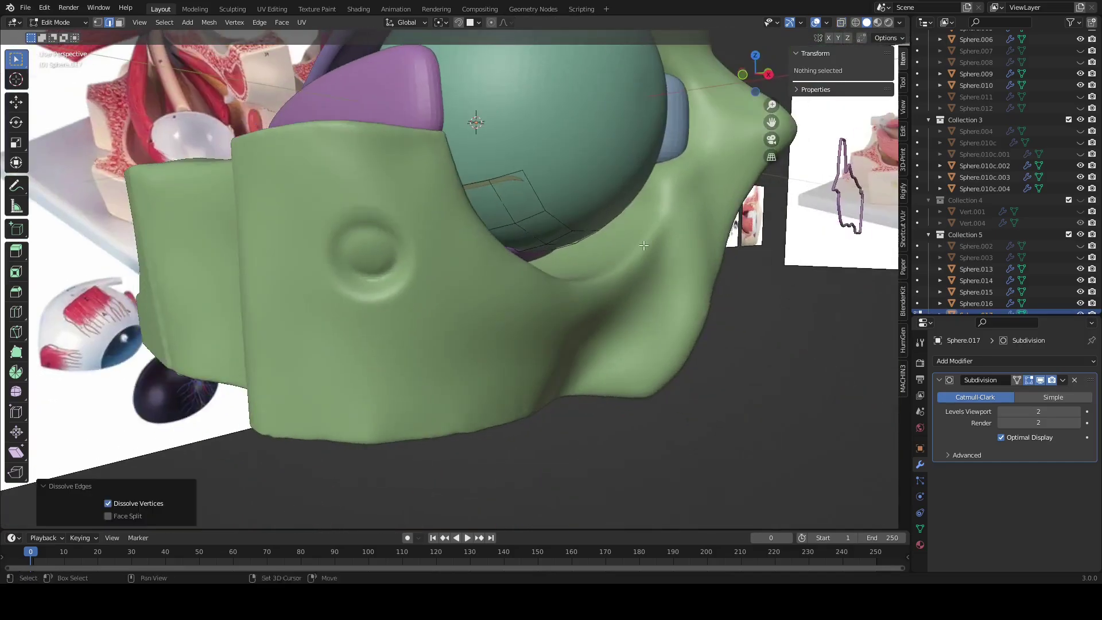
Step: Select the purple piece's linked geometry and separate it
key("alt+q")
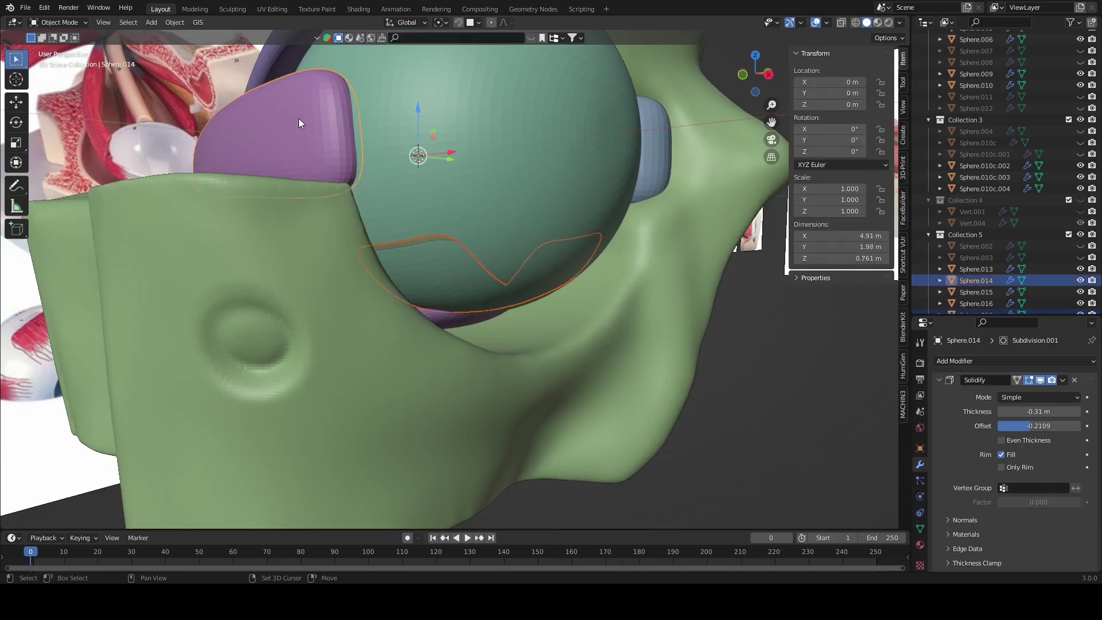
scroll(492, 300, "up", 2)
key("l")
right_click(505, 321)
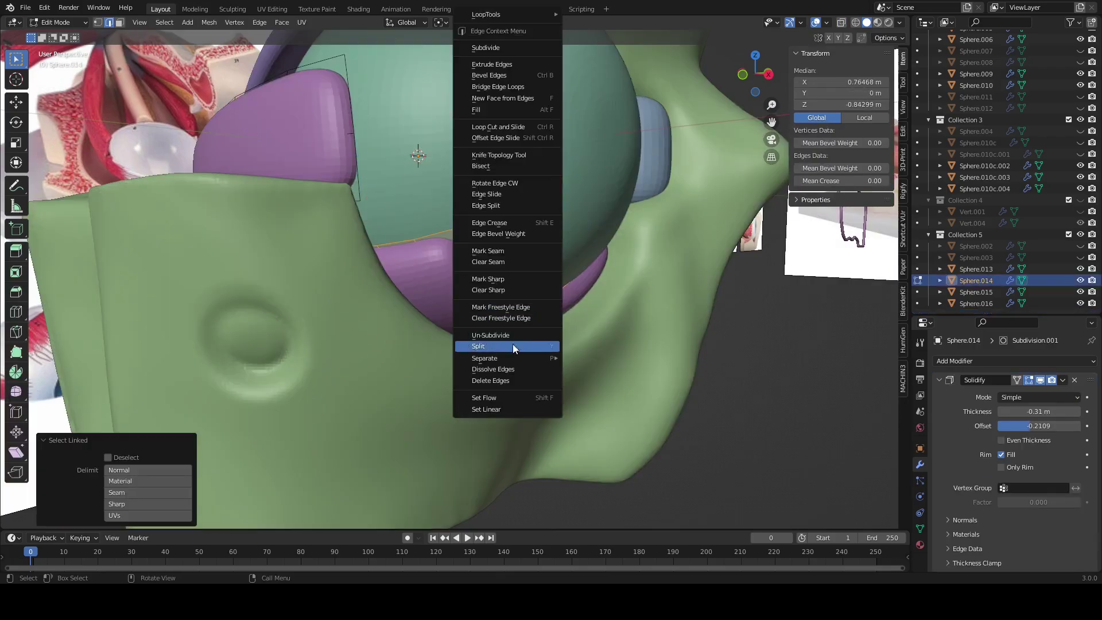
left_click(609, 360)
key("Tab")
middle_click_drag(517, 344, 653, 414)
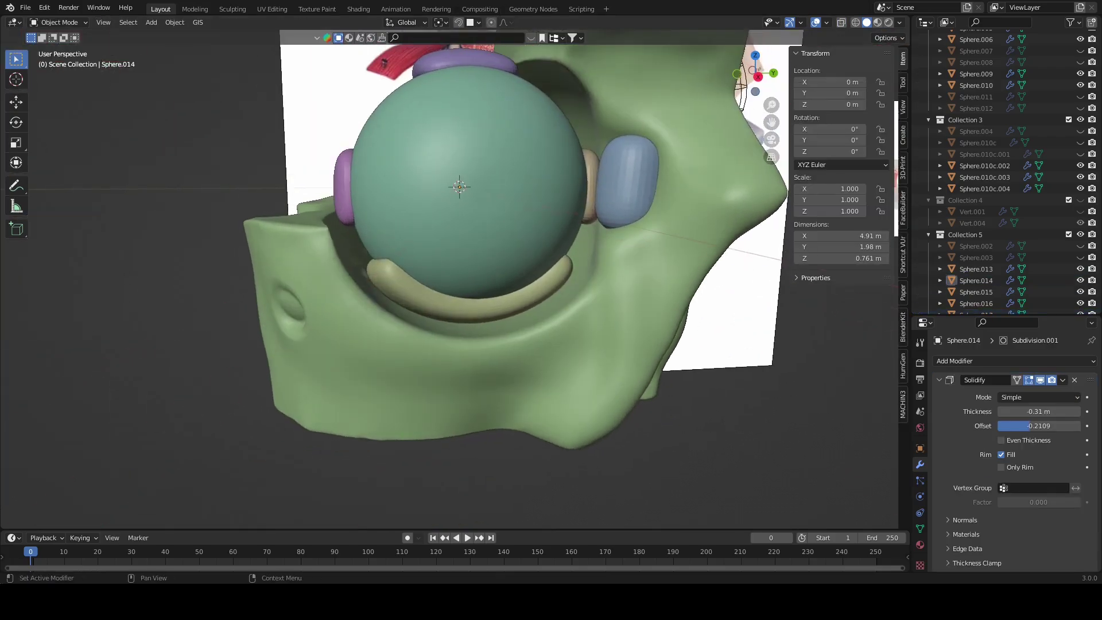
Step: Extrude the tan crescent's end vertex outward and move it into place
left_click(548, 275)
middle_click_drag(550, 292, 550, 293)
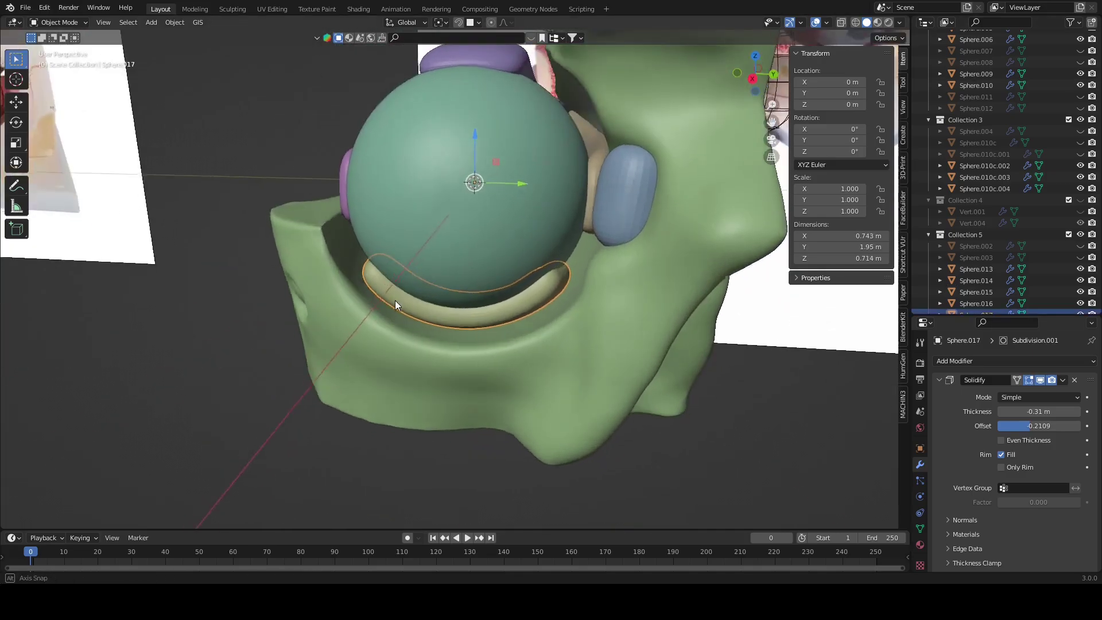
mouse_move(395, 301)
middle_mouse_down()
mouse_move(478, 325)
mouse_move(439, 254)
mouse_move(446, 247)
mouse_move(578, 314)
mouse_move(618, 182)
mouse_move(697, 143)
middle_mouse_up()
key("Tab")
key("KP_Decimal")
key("e")
left_click(454, 236)
key("alt+z")
key("g")
left_click(587, 298)
key("alt+z")
Step: Extrude the crescent's end again and move the new end vertices into position
key("e")
left_click(479, 205)
mouse_move(479, 206)
middle_mouse_down()
mouse_move(430, 184)
mouse_move(482, 238)
middle_mouse_up()
key("alt+z")
key("g")
left_click(436, 177)
key("g")
left_click(618, 258)
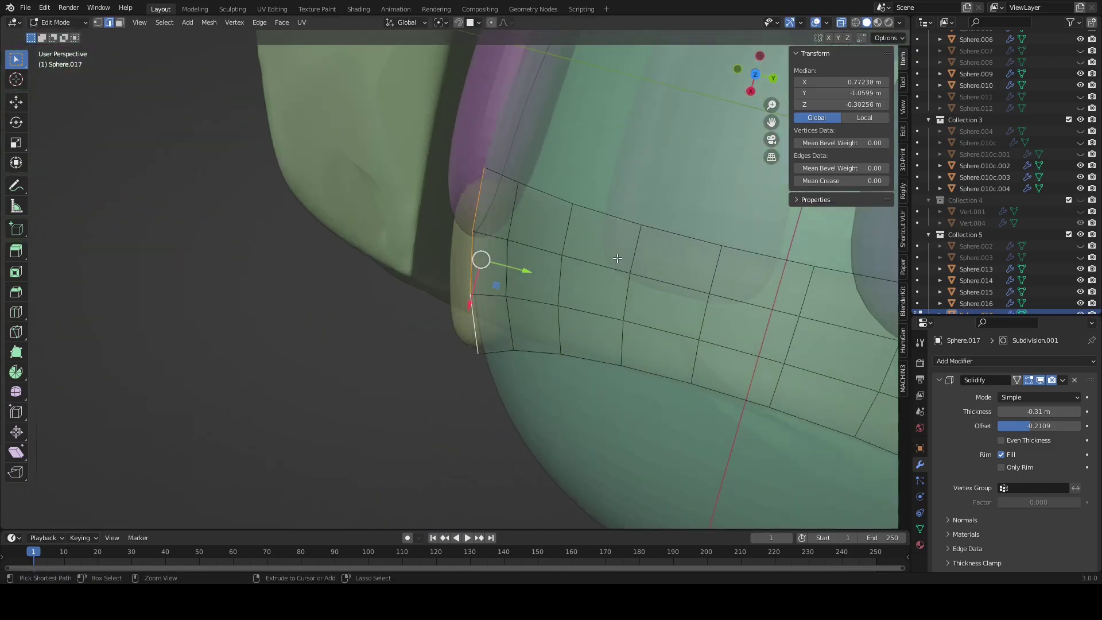
Step: Rotate the crescent's end by about 2.52°
middle_click_drag(618, 257, 622, 256)
key("alt+z")
key("r")
left_click(630, 329)
mouse_move(630, 329)
middle_mouse_down()
mouse_move(609, 216)
mouse_move(704, 278)
mouse_move(612, 288)
mouse_move(506, 270)
mouse_move(527, 261)
middle_mouse_up()
Step: Extrude the strip's end edge loop leftward into a new column of faces
key("alt+z")
key("alt+z")
scroll(505, 270, "down", 5)
scroll(527, 261, "up", 5)
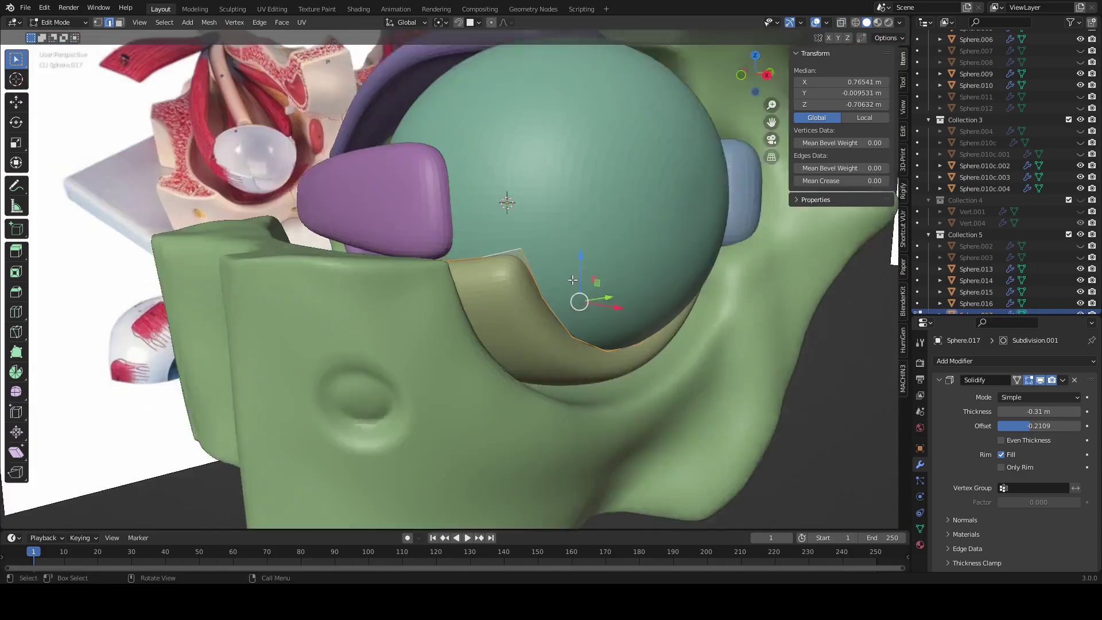
scroll(527, 262, "up", 6)
key("alt+z")
left_click(380, 242, "alt")
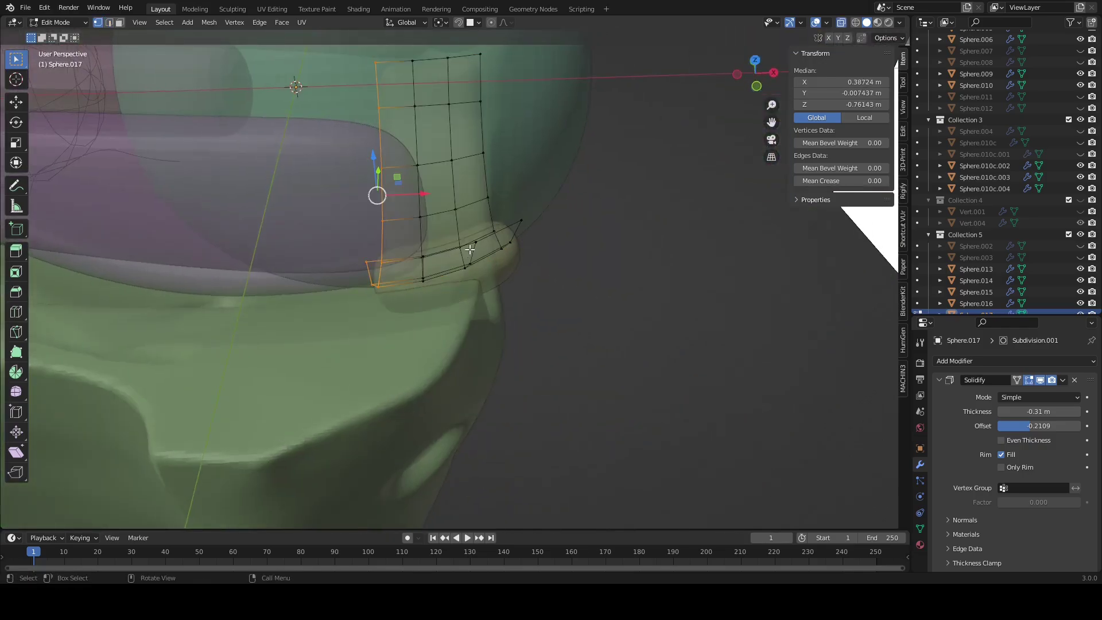
key("e")
left_click(336, 242)
left_click(497, 235, "alt")
right_click(550, 243)
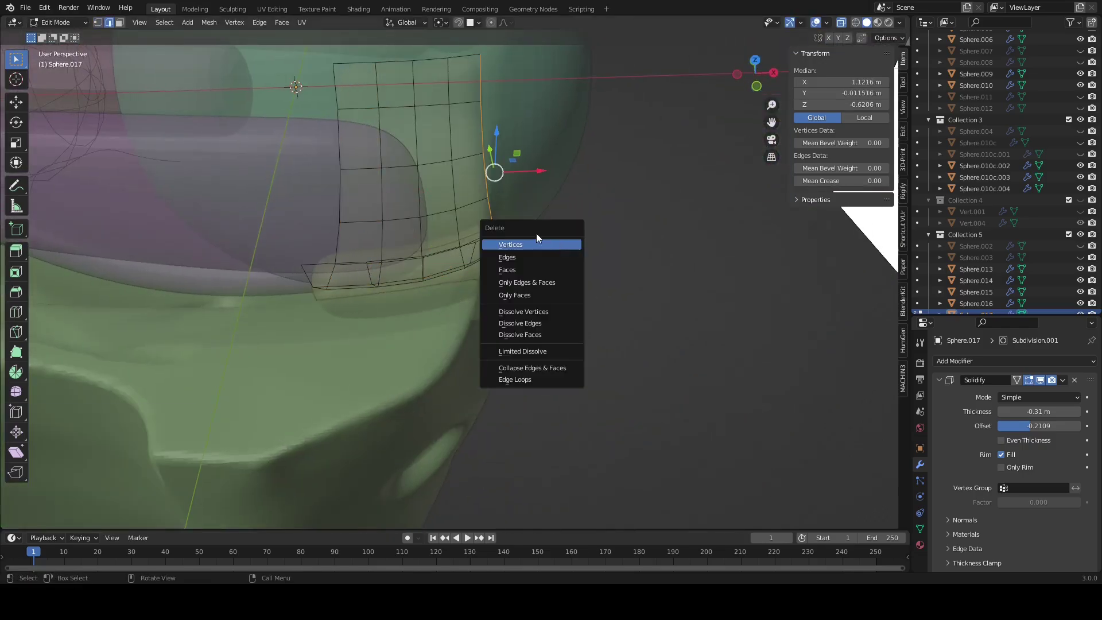
key("Tab")
key("alt+z")
Step: Orbit and zoom out to view the strip tucked under the eyeball
scroll(660, 323, "down", 5)
mouse_move(660, 322)
middle_mouse_down()
mouse_move(564, 308)
mouse_move(361, 315)
mouse_move(443, 282)
mouse_move(534, 333)
mouse_move(576, 322)
mouse_move(591, 369)
mouse_move(723, 380)
mouse_move(694, 384)
middle_mouse_up()
scroll(464, 301, "down", 4)
scroll(479, 298, "up", 8)
scroll(478, 298, "up", 3)
Step: Save the scene to untitled.blend twice, orbiting in between
left_click(25, 8)
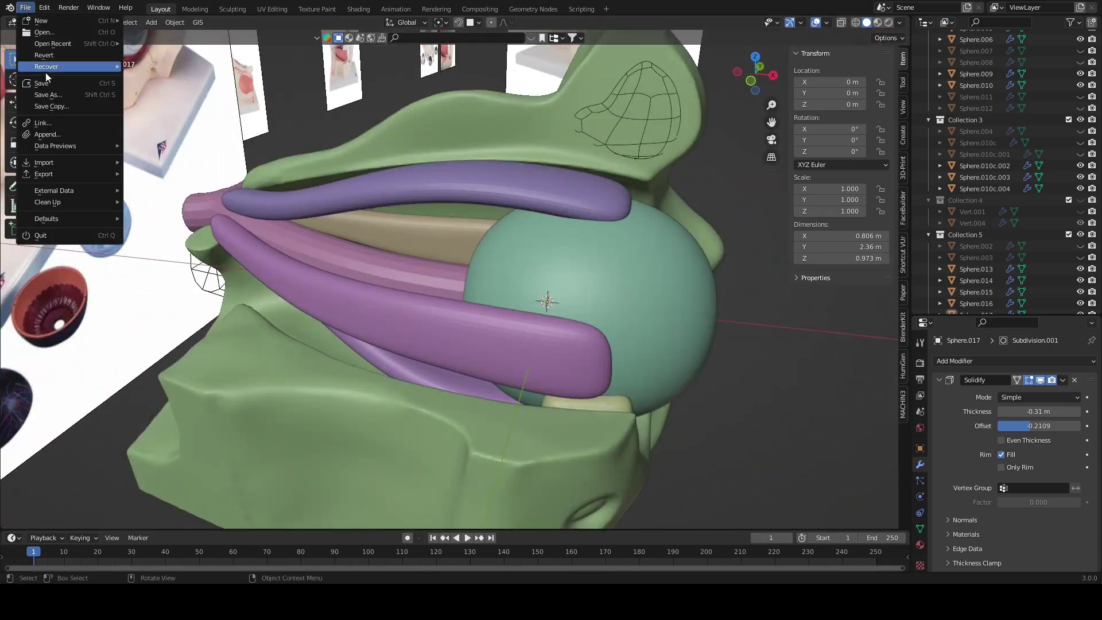
left_click(35, 132)
mouse_move(415, 253)
middle_mouse_down()
mouse_move(521, 240)
mouse_move(374, 271)
mouse_move(476, 251)
mouse_move(794, 436)
middle_mouse_up()
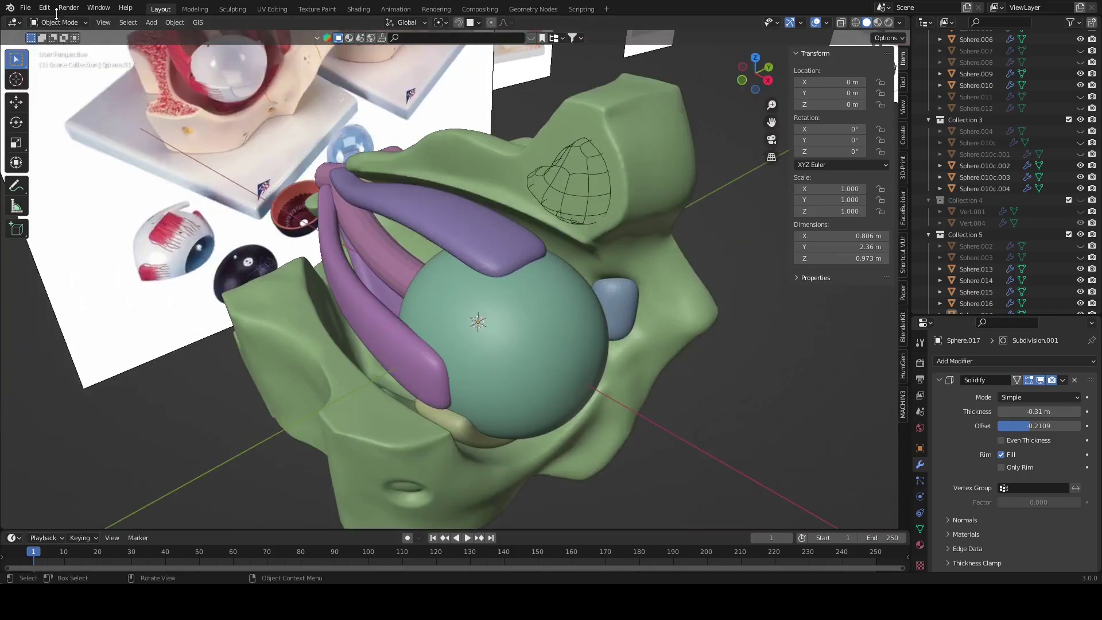
left_click(26, 8)
left_click(47, 78)
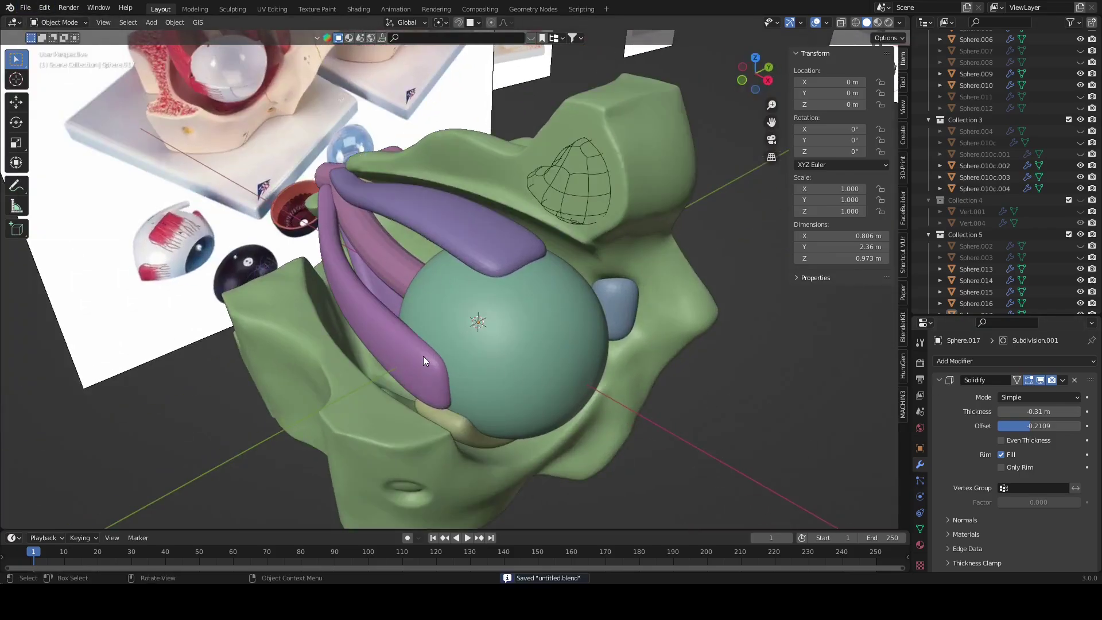
Step: Orbit around the model and select green socket Sphere.010 to show its Boolean modifiers
mouse_move(492, 294)
middle_mouse_down()
mouse_move(540, 293)
mouse_move(457, 268)
mouse_move(542, 248)
mouse_move(632, 270)
middle_mouse_up()
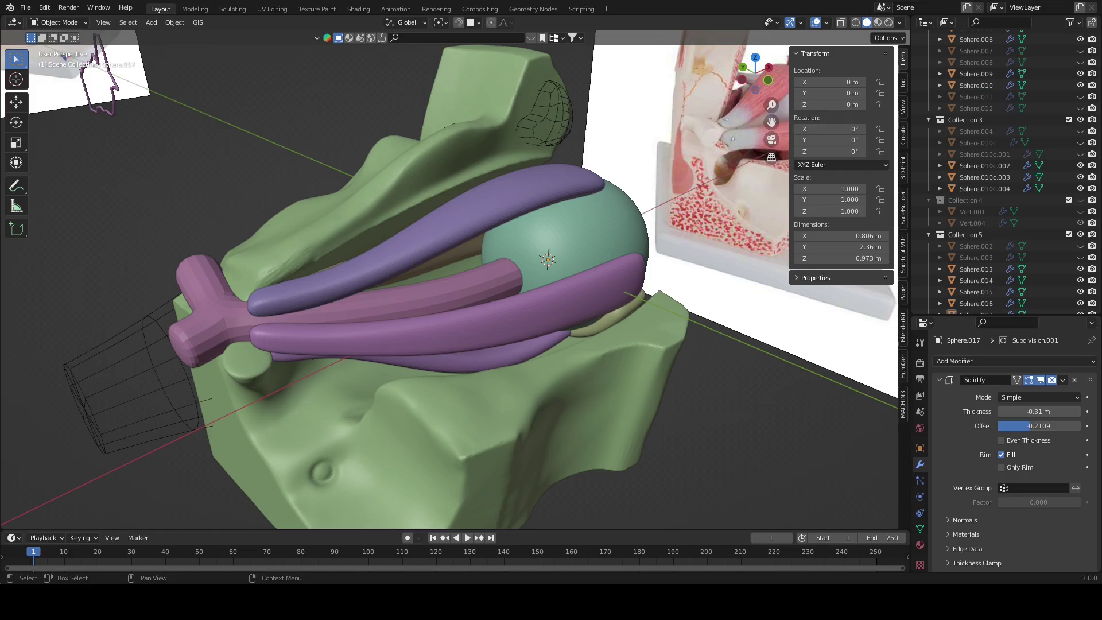
middle_click_drag(459, 258, 574, 247)
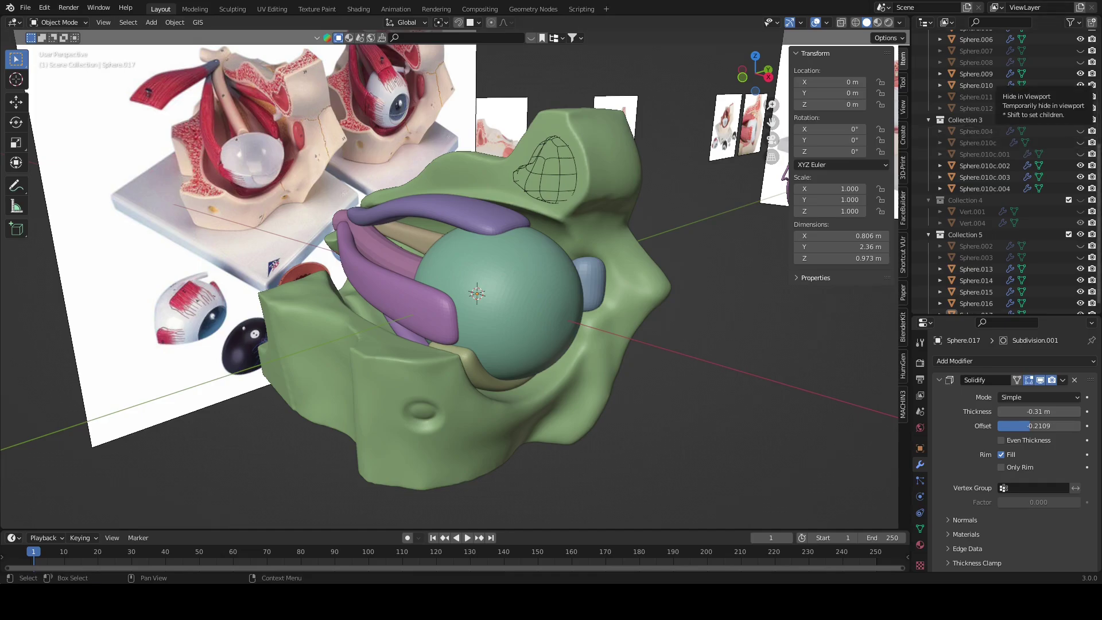
mouse_move(563, 325)
middle_mouse_down()
mouse_move(598, 319)
mouse_move(698, 368)
middle_mouse_up()
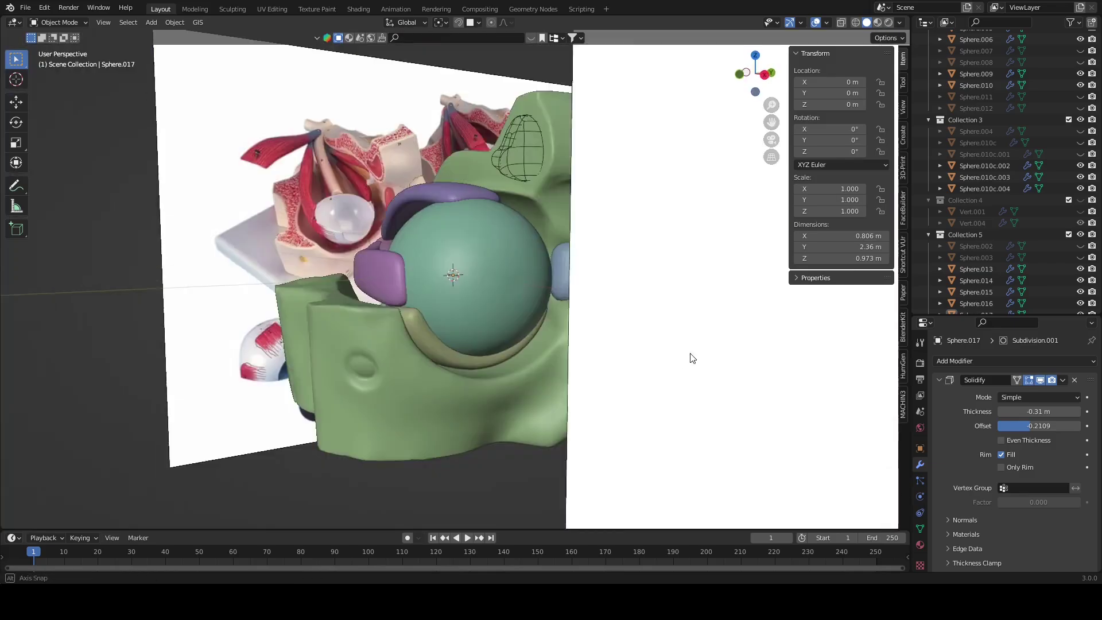
left_click(609, 374)
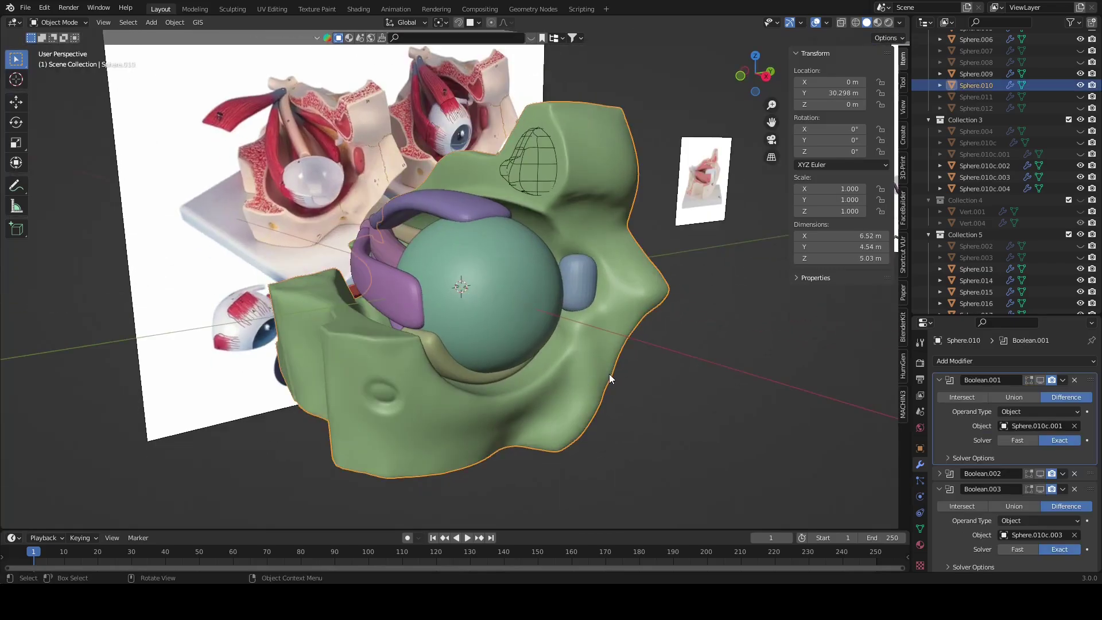
Step: Switch to the Sculpting workspace and frame the green socket's outer wall
left_click(234, 10)
mouse_move(507, 313)
middle_mouse_down()
mouse_move(545, 345)
mouse_move(524, 320)
middle_mouse_up()
scroll(726, 411, "up", 3)
scroll(545, 295, "up", 3)
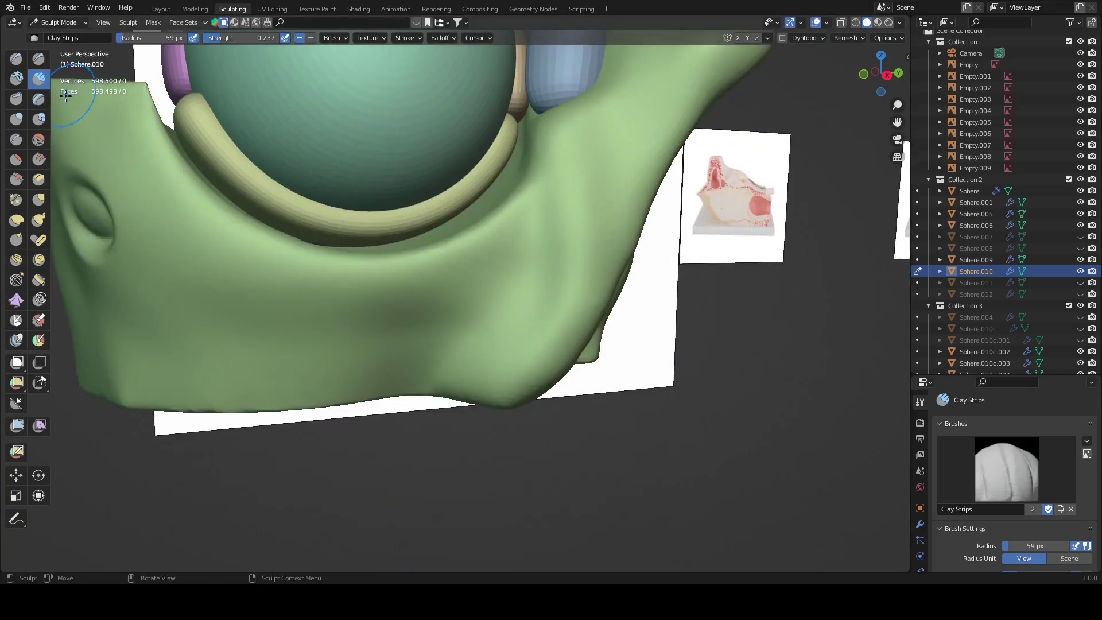
mouse_move(560, 294)
middle_mouse_down()
mouse_move(468, 159)
mouse_move(466, 197)
mouse_move(546, 258)
middle_mouse_up()
scroll(530, 272, "up", 4)
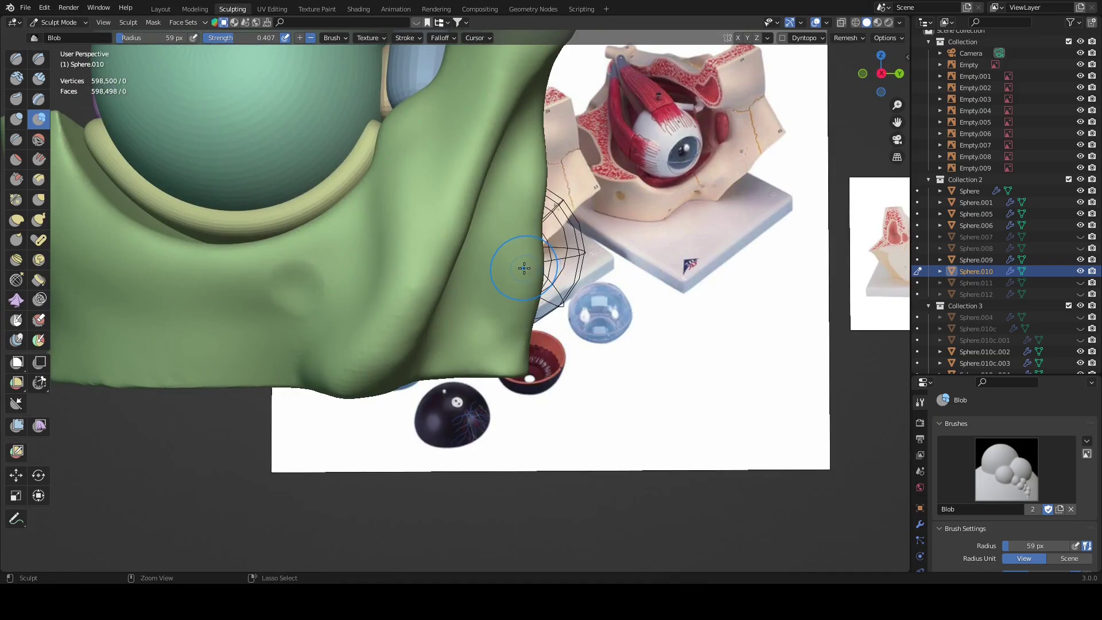
middle_click_drag(442, 285, 482, 294)
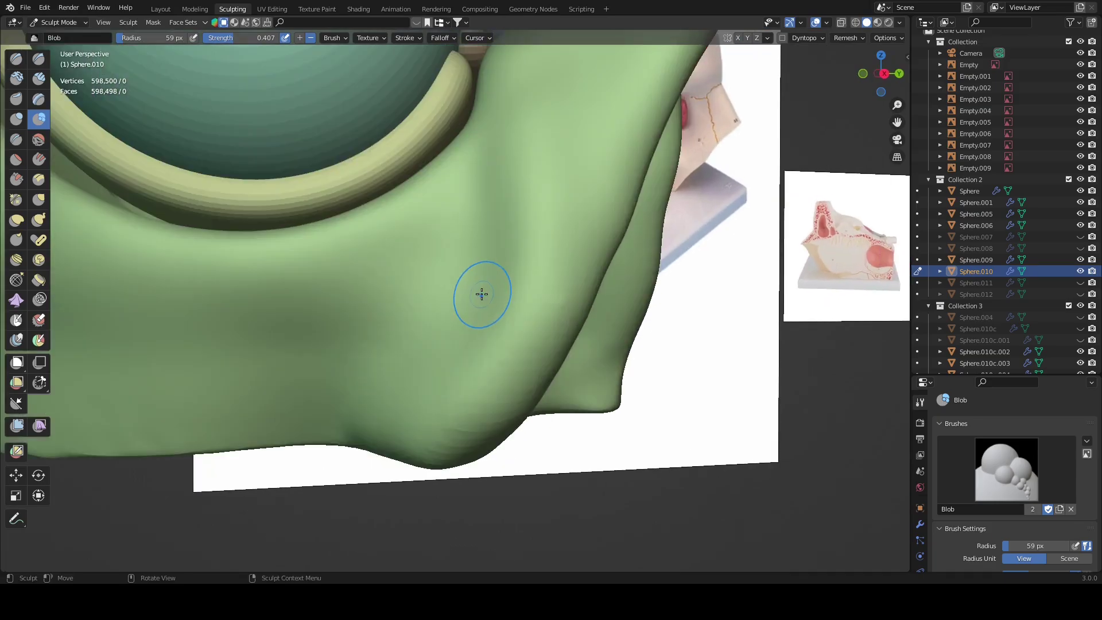
middle_click_drag(449, 212, 507, 219)
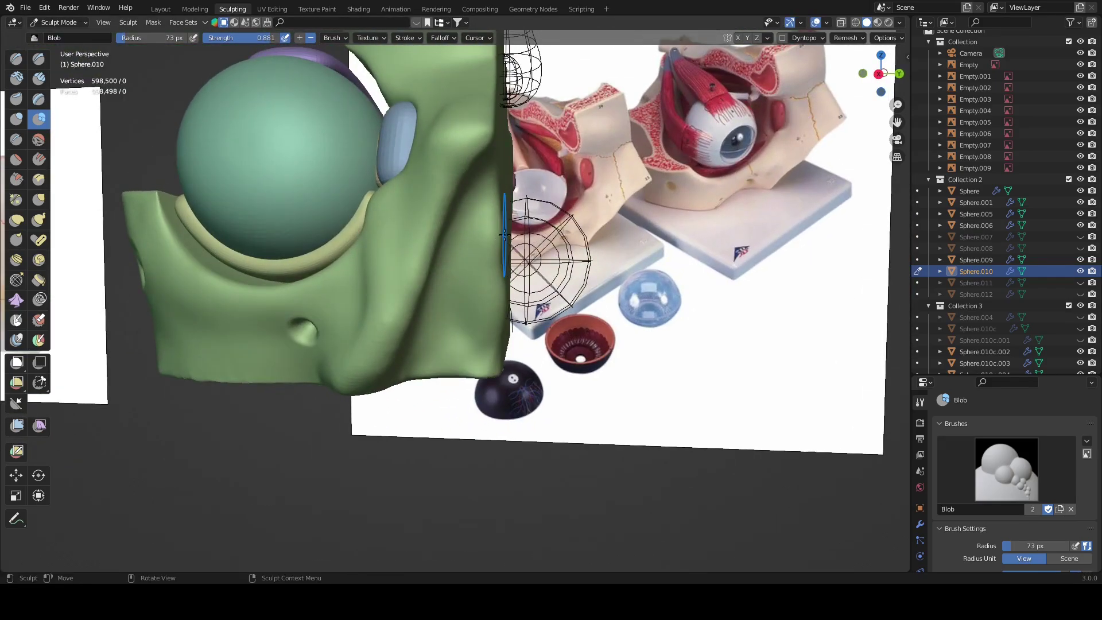
Step: Press a round Blob-brush dimple into the socket's outer wall and inspect it
middle_click_drag(482, 171, 608, 227)
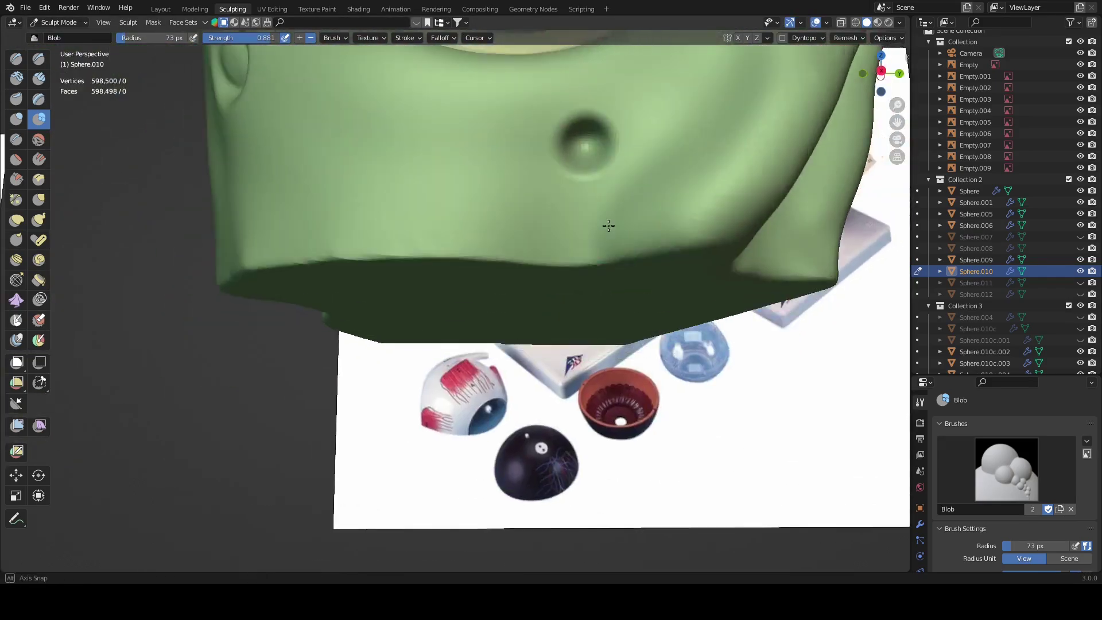
scroll(607, 226, "up", 3)
scroll(680, 224, "up", 3)
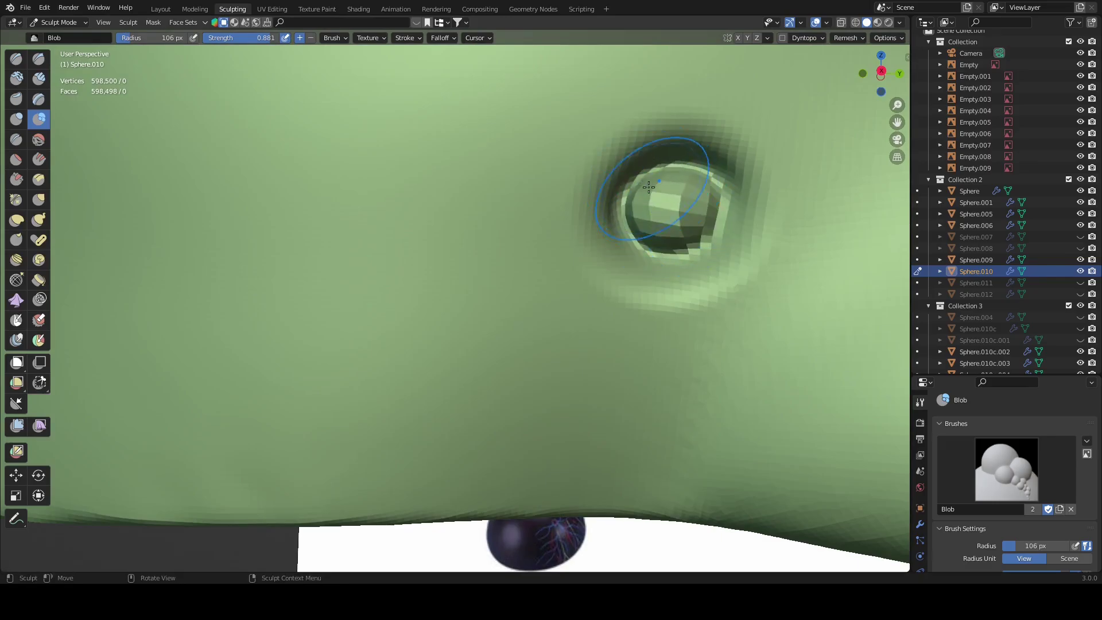
scroll(695, 249, "down", 5)
mouse_move(695, 248)
middle_mouse_down()
mouse_move(575, 234)
mouse_move(592, 284)
middle_mouse_up()
scroll(575, 234, "up", 5)
scroll(521, 227, "down", 5)
scroll(591, 284, "up", 5)
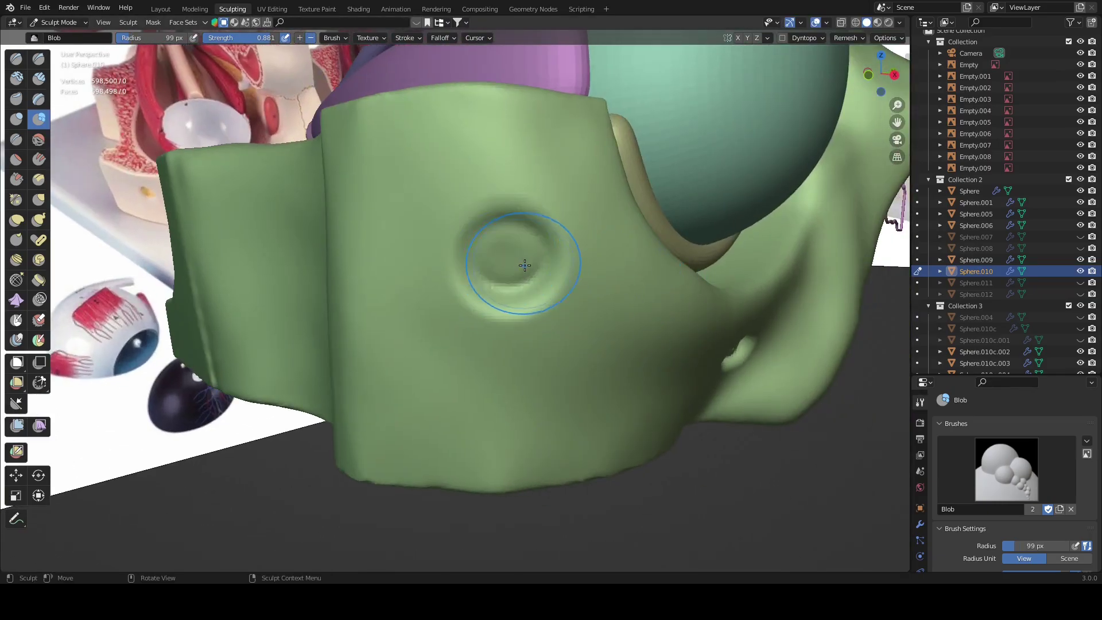
scroll(525, 264, "down", 5)
middle_click_drag(525, 265, 291, 39)
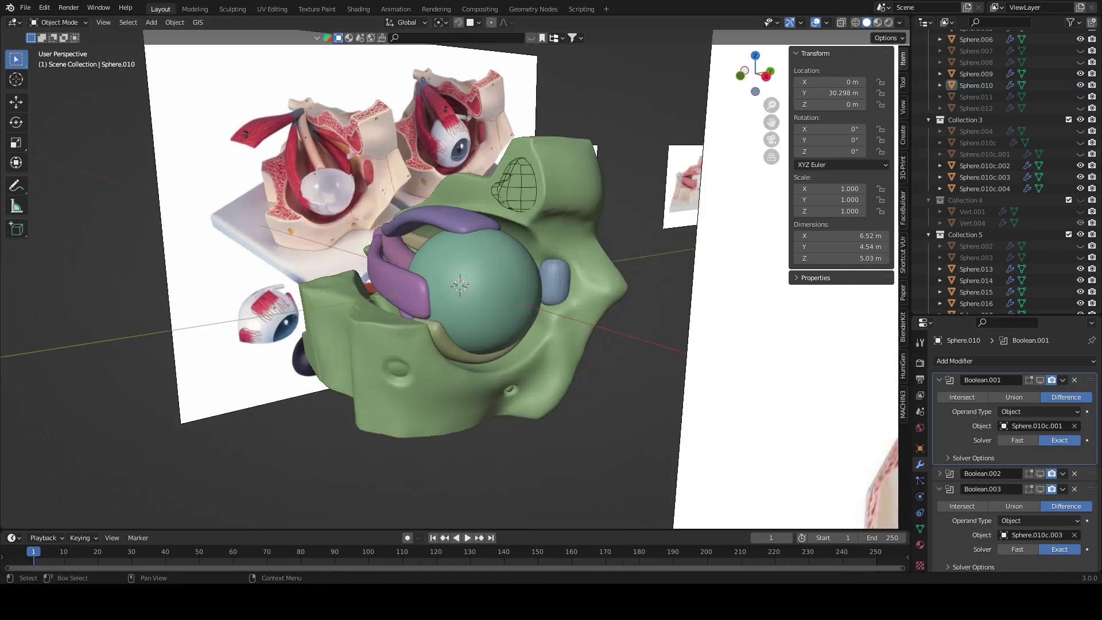
Step: Orbit the eye-socket model and save the scene to untitled.blend
mouse_move(357, 246)
middle_mouse_down()
mouse_move(634, 267)
mouse_move(609, 253)
middle_mouse_up()
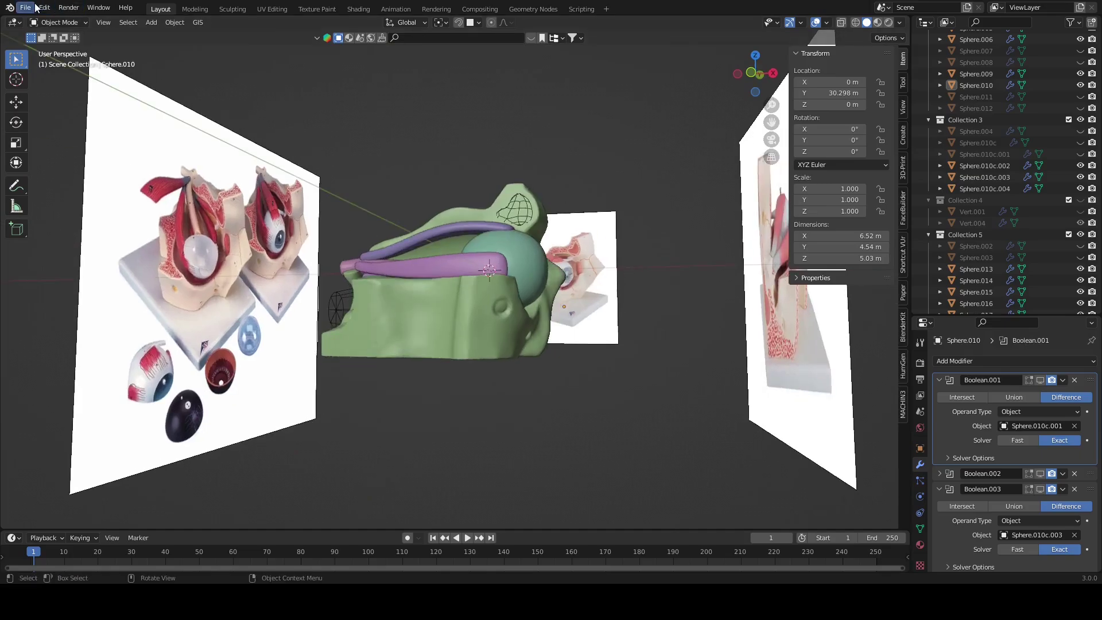
left_click(25, 8)
left_click(34, 84)
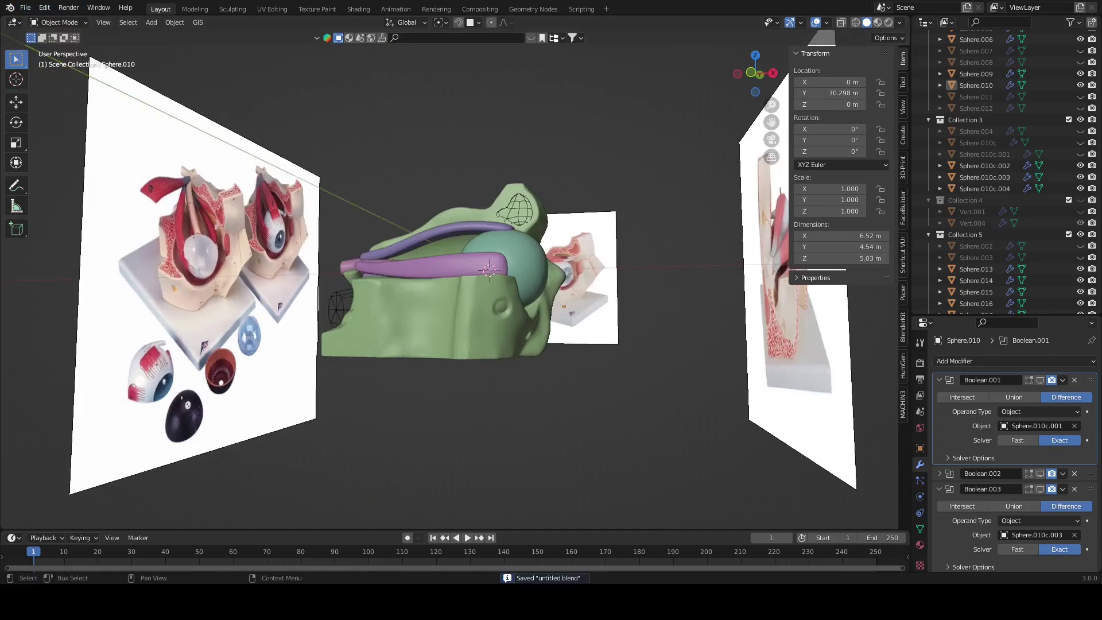
Step: Inspect the model up close from several angles, then save the file again
middle_click_drag(498, 359, 514, 315)
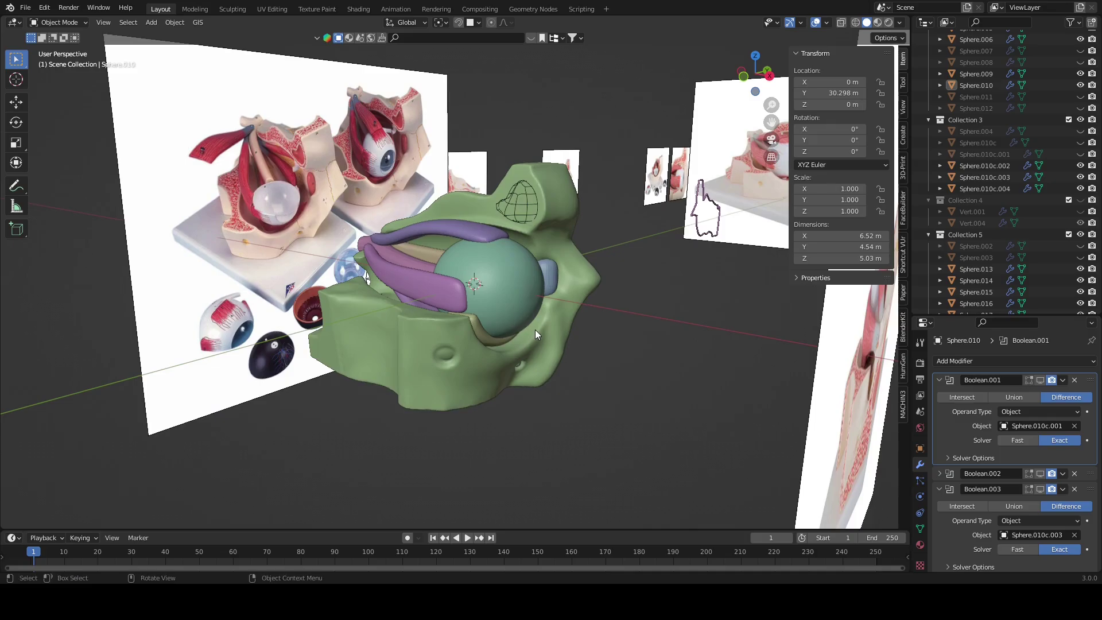
scroll(535, 330, "down", 2)
scroll(542, 316, "up", 4)
scroll(556, 313, "down", 4)
scroll(597, 353, "up", 8)
mouse_move(597, 353)
middle_mouse_down()
mouse_move(530, 394)
mouse_move(411, 343)
mouse_move(536, 374)
mouse_move(644, 377)
middle_mouse_up()
scroll(618, 380, "up", 3)
left_click(26, 8)
left_click(46, 85)
Step: View the muscles from the side and select the tan lid strip Sphere.016
scroll(428, 247, "up", 3)
mouse_move(429, 247)
middle_mouse_down()
mouse_move(516, 265)
mouse_move(608, 222)
mouse_move(666, 269)
middle_mouse_up()
scroll(671, 274, "up", 3)
scroll(670, 275, "down", 3)
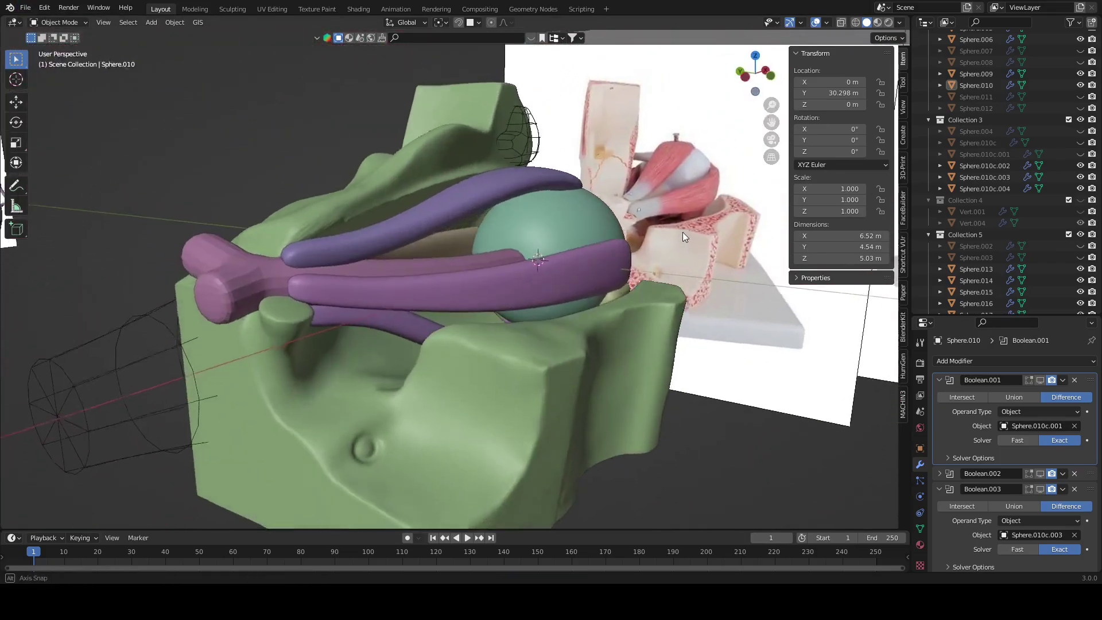
middle_click_drag(683, 232, 541, 230)
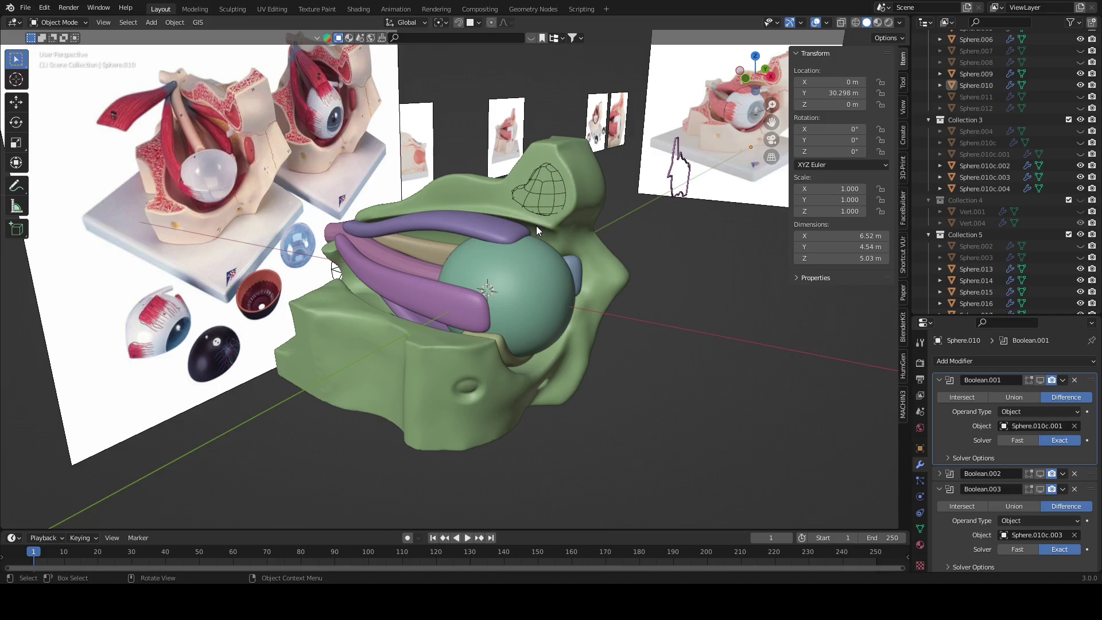
scroll(553, 271, "up", 3)
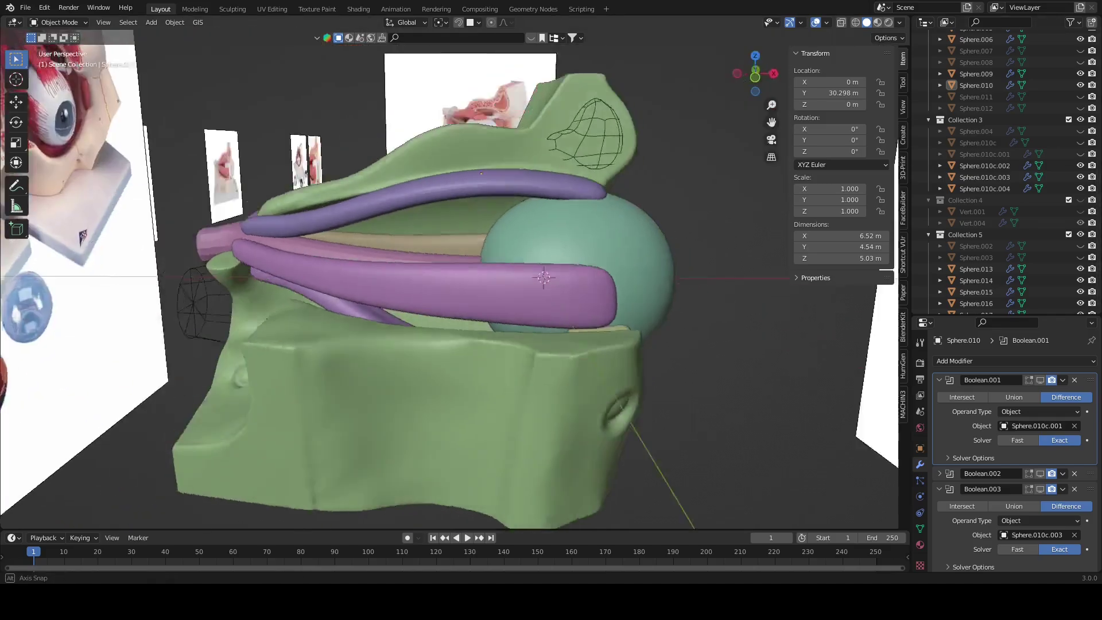
mouse_move(517, 264)
middle_mouse_down()
mouse_move(553, 271)
mouse_move(419, 241)
mouse_move(305, 245)
mouse_move(351, 230)
mouse_move(498, 229)
mouse_move(457, 270)
mouse_move(453, 243)
mouse_move(501, 258)
mouse_move(426, 233)
mouse_move(434, 220)
mouse_move(467, 221)
mouse_move(450, 239)
mouse_move(451, 263)
mouse_move(407, 256)
mouse_move(547, 229)
mouse_move(480, 236)
mouse_move(517, 247)
middle_mouse_up()
left_click(554, 271)
left_click(452, 245)
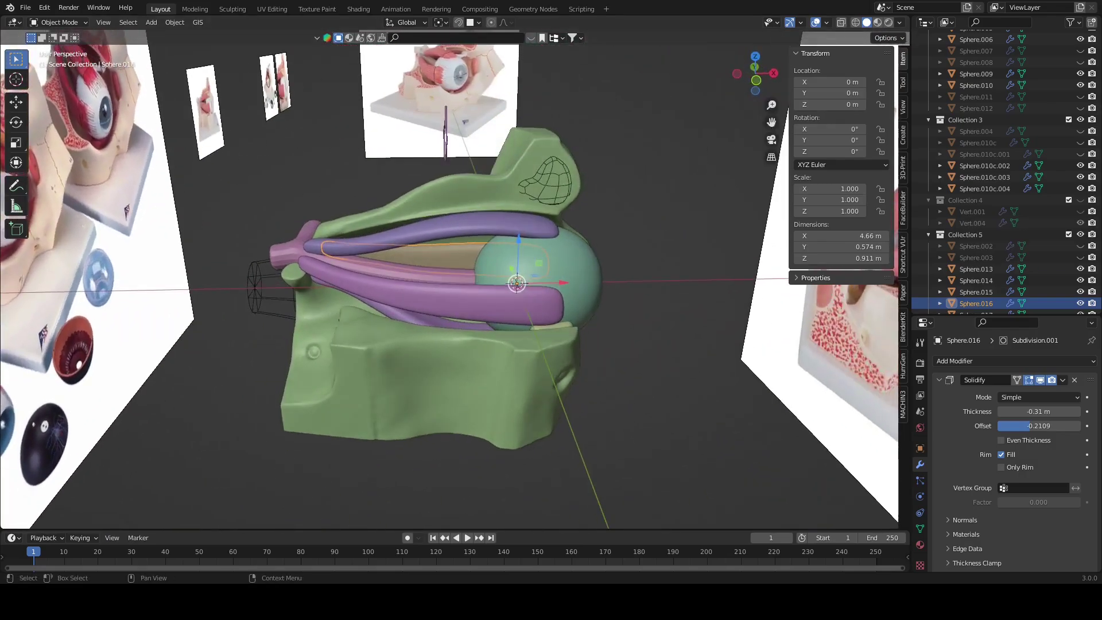
scroll(517, 247, "up", 2)
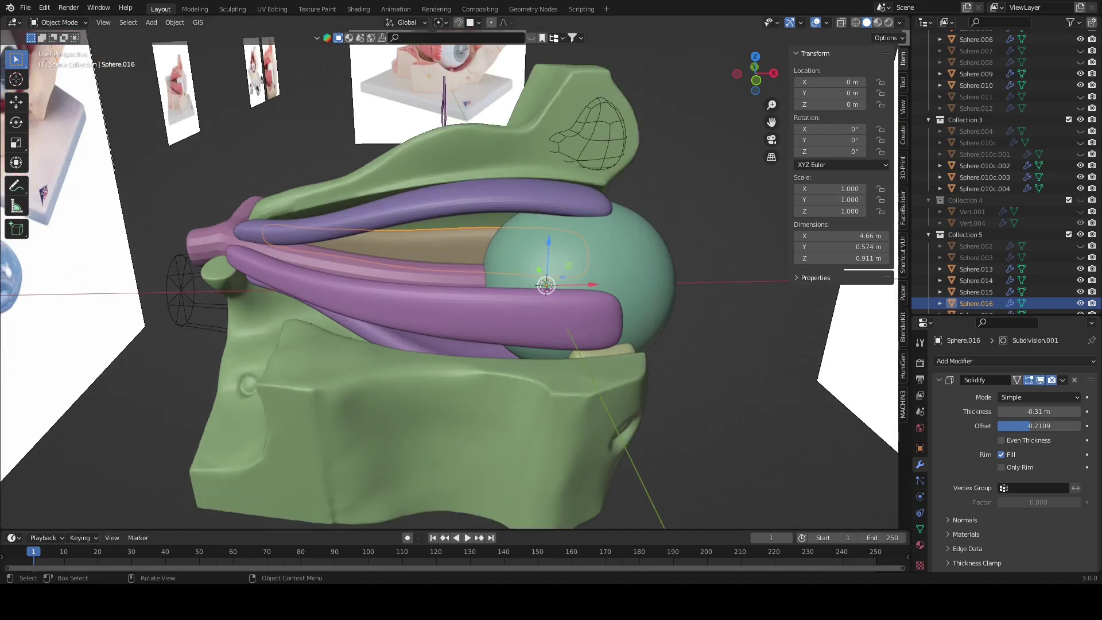
Step: With snapping on, move Sphere.016's end vertex toward the eyeball in Edit Mode
key("Tab")
key("alt+z")
left_click(458, 23)
key("alt+z")
scroll(477, 230, "up", 4)
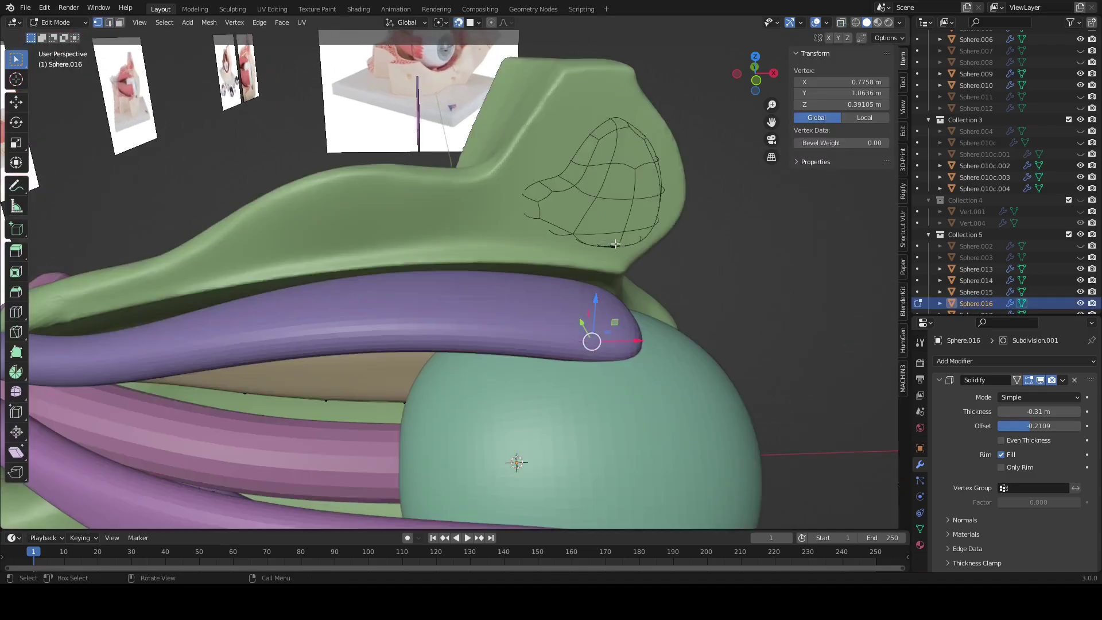
mouse_move(477, 230)
middle_mouse_down()
mouse_move(492, 315)
mouse_move(499, 286)
mouse_move(555, 272)
middle_mouse_up()
left_click(516, 305)
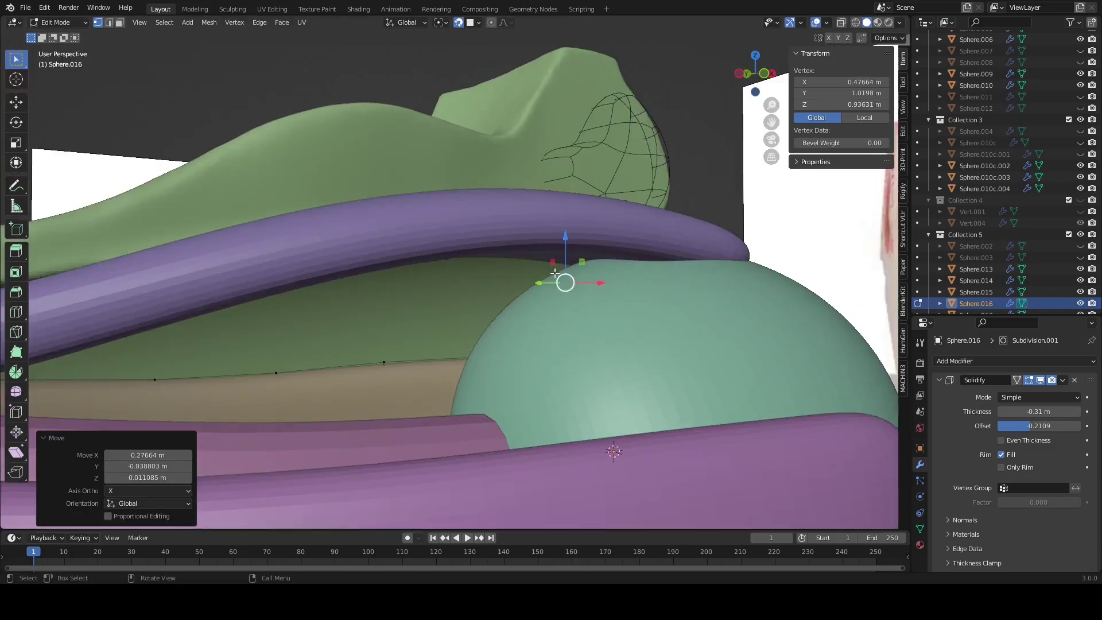
left_click(482, 271)
Step: Extrude a new point from the strip's end along the upper socket
key("e")
middle_click_drag(482, 272, 529, 228)
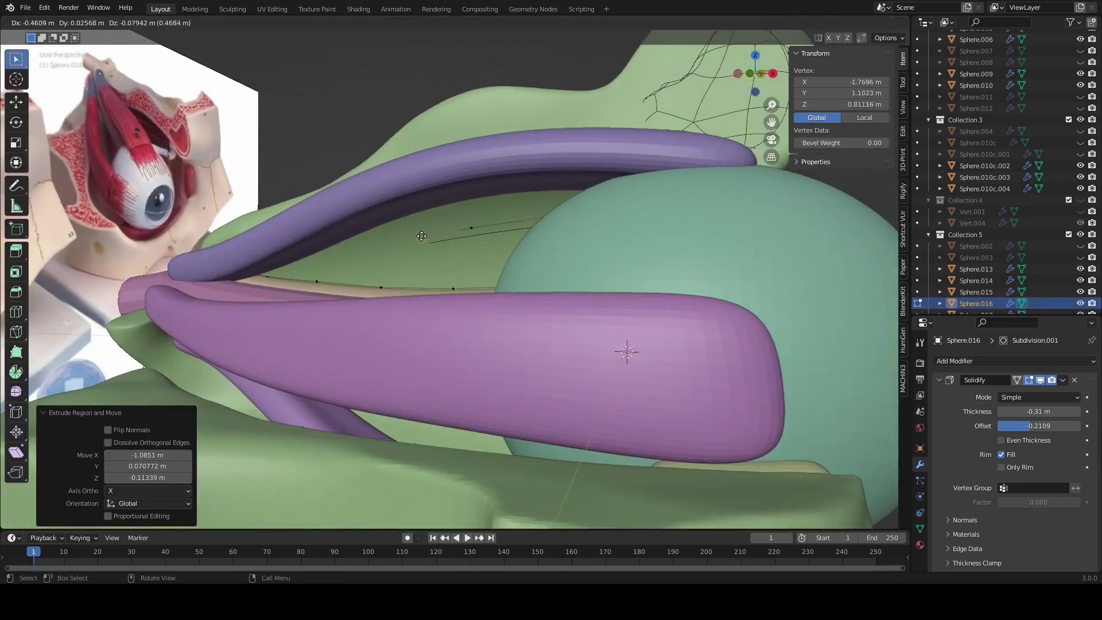
mouse_move(400, 237)
middle_mouse_down()
mouse_move(424, 270)
mouse_move(401, 282)
mouse_move(409, 311)
mouse_move(481, 215)
middle_mouse_up()
scroll(502, 197, "up", 5)
left_click(394, 251)
scroll(402, 281, "up", 5)
scroll(409, 310, "down", 6)
Step: Hide the upper purple muscle Sphere.013 and select the new lid strip Sphere.018
key("Tab")
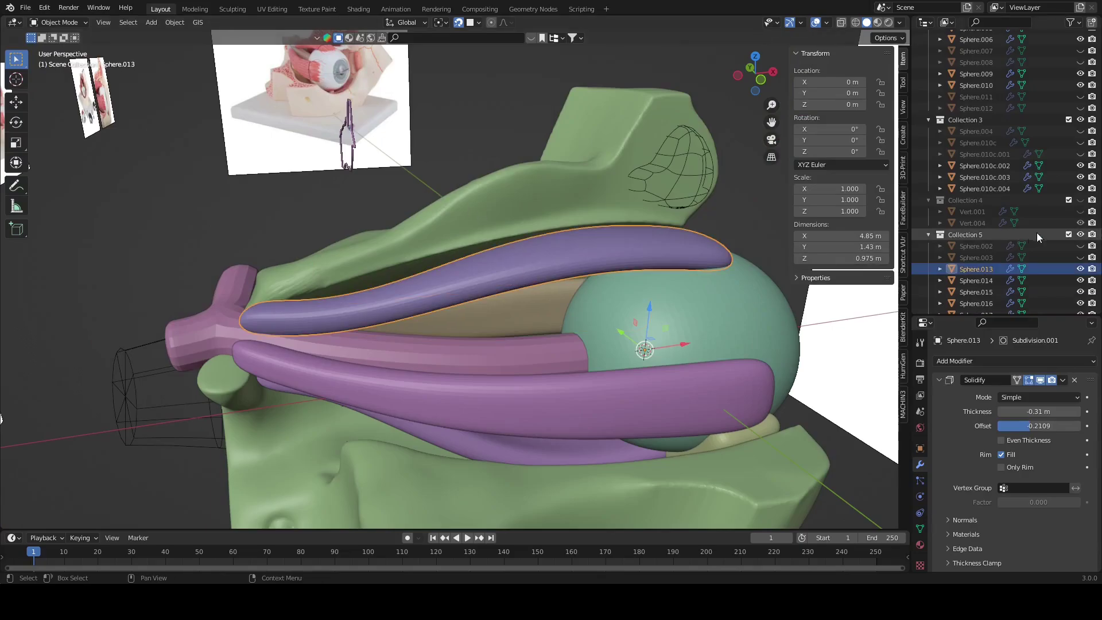
key("h")
scroll(535, 237, "up", 5)
middle_click_drag(536, 237, 535, 241)
left_click(513, 252)
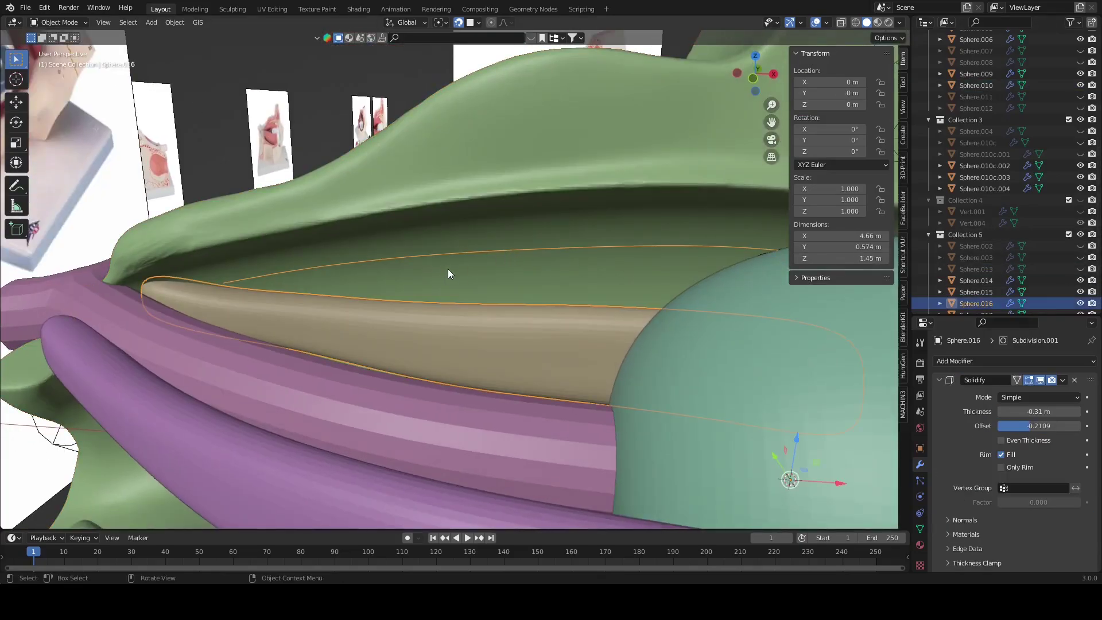
key("Tab")
right_click(682, 360)
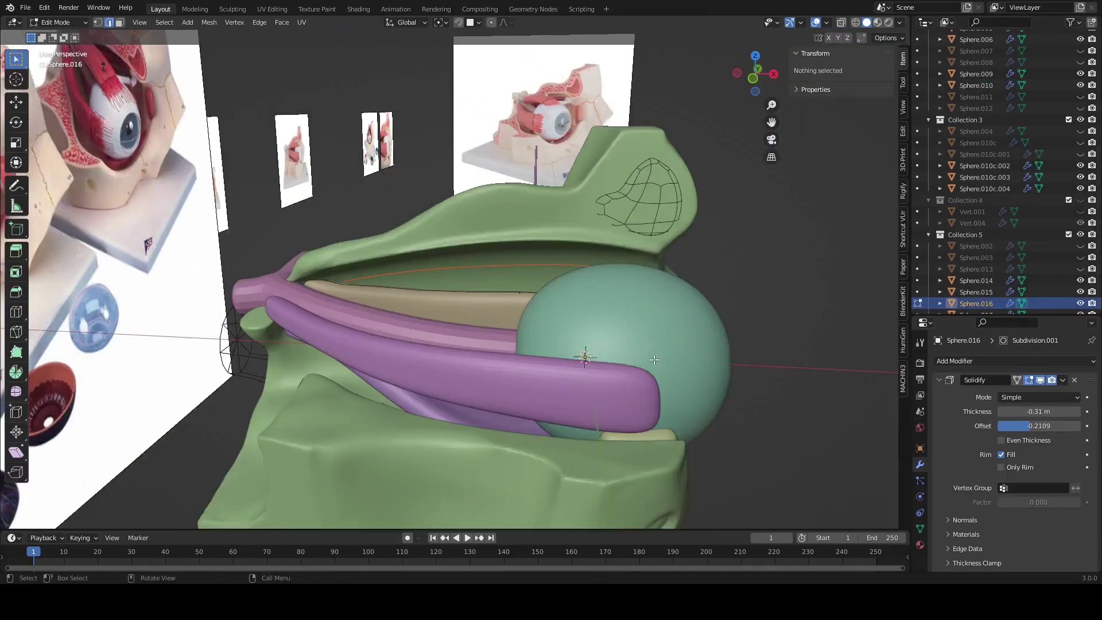
key("Tab")
scroll(527, 260, "up", 3)
left_click(525, 255)
Step: Enter Edit Mode on Sphere.018 and nudge the tube's points near the eye
scroll(536, 249, "up", 2)
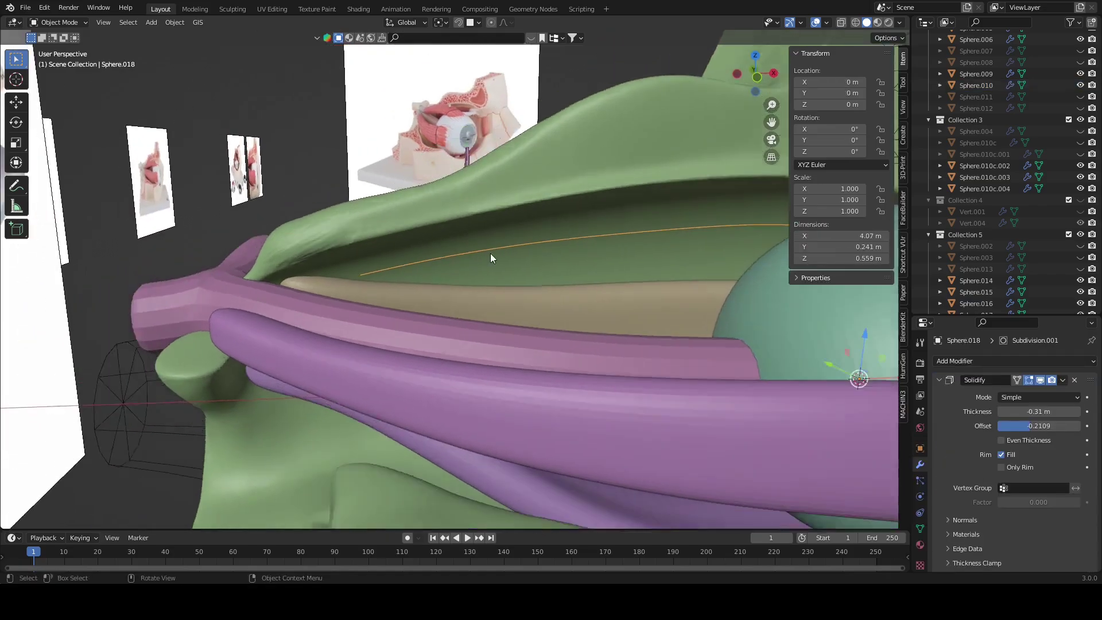
key("Tab")
scroll(490, 253, "up", 3)
left_click_drag(405, 227, 409, 228)
scroll(409, 228, "down", 3)
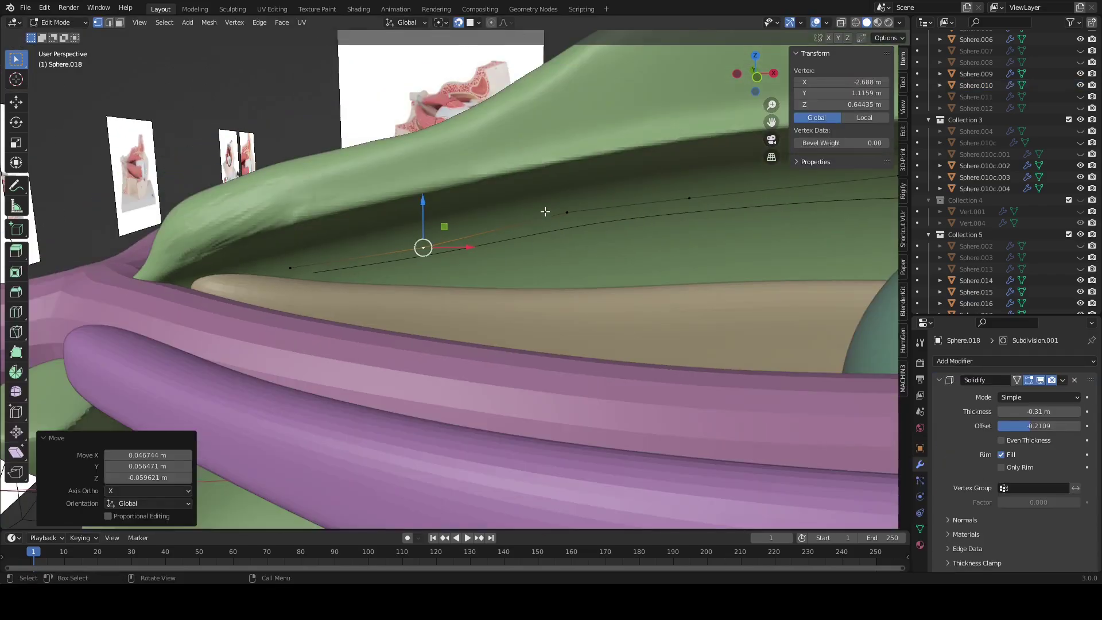
mouse_move(534, 240)
middle_mouse_down()
mouse_move(397, 286)
mouse_move(402, 241)
middle_mouse_up()
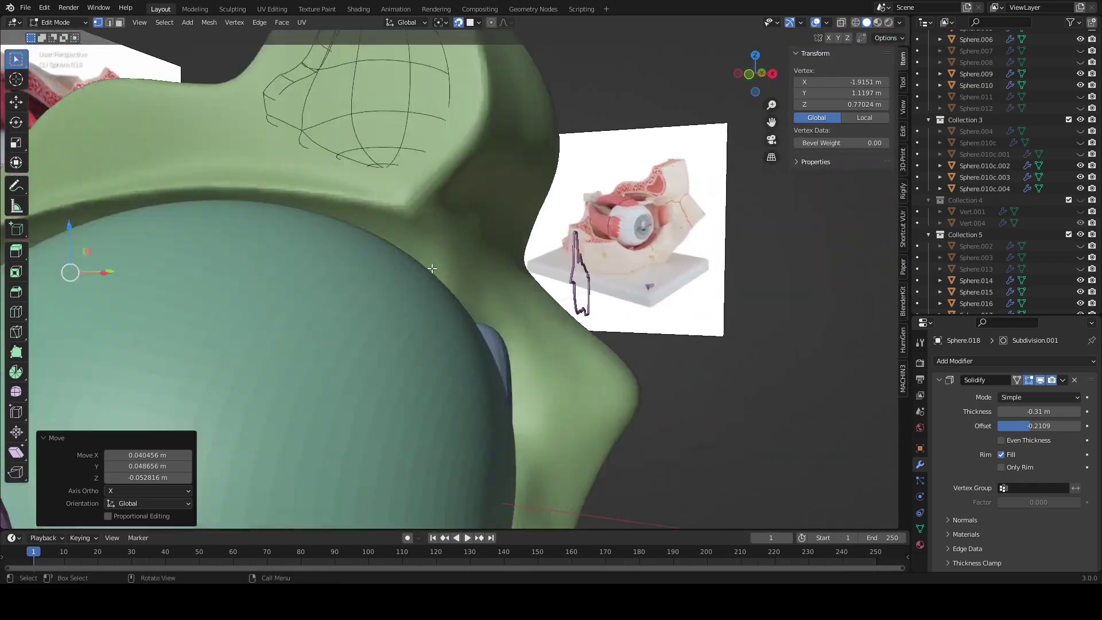
scroll(402, 242, "up", 3)
left_click_drag(405, 223, 397, 218)
left_click_drag(492, 251, 488, 253)
scroll(488, 253, "down", 2)
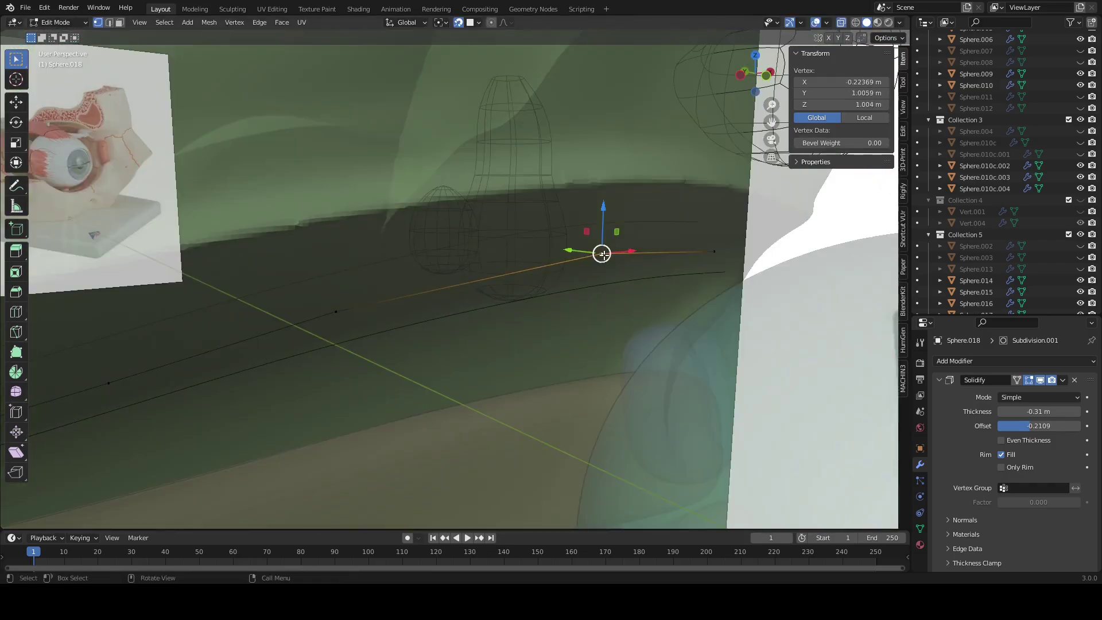
mouse_move(488, 253)
middle_mouse_down()
mouse_move(404, 203)
mouse_move(455, 172)
middle_mouse_up()
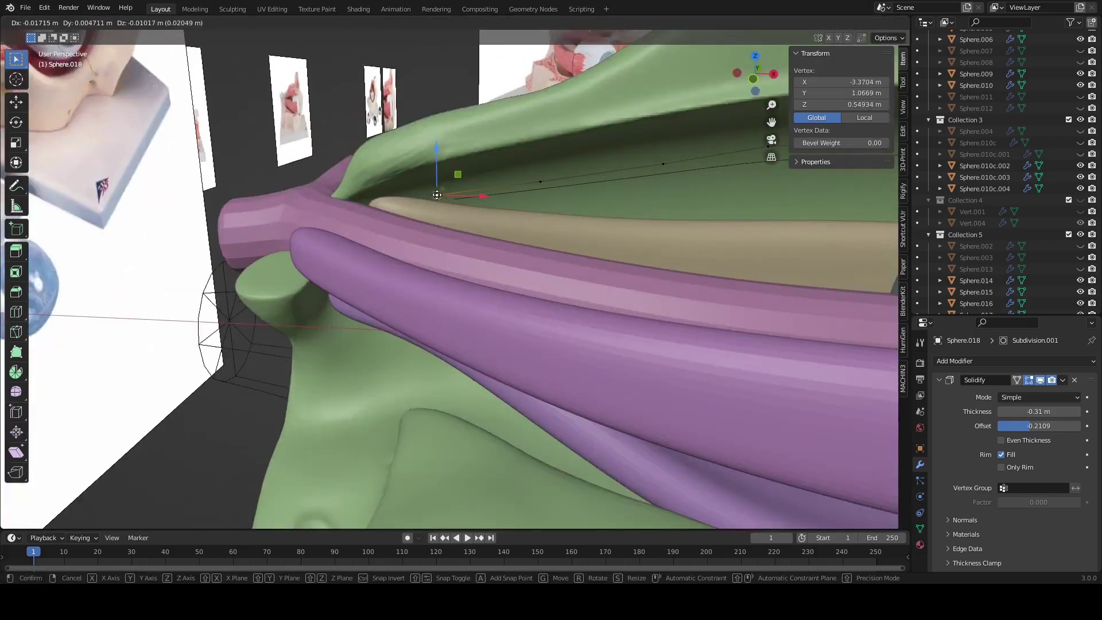
left_click(438, 217, "alt")
middle_click_drag(438, 216, 626, 235)
Step: Reposition the tube points by the eyeball, checking their fit in X-ray
key("alt+z")
scroll(626, 235, "up", 2)
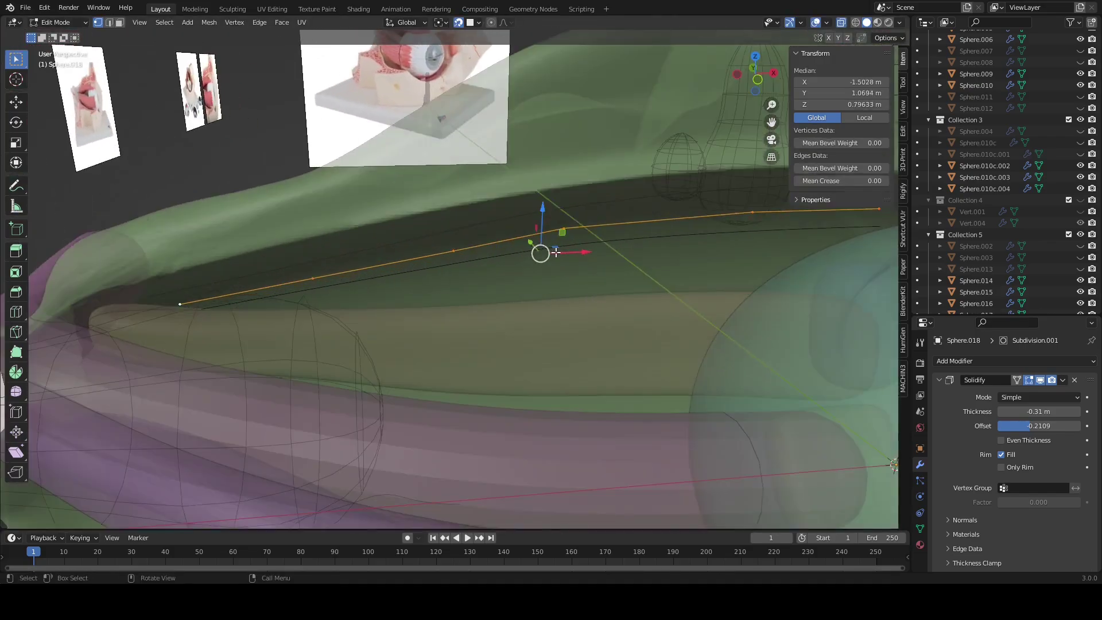
key("alt+z")
left_click_drag(560, 235, 563, 233)
mouse_move(564, 233)
middle_mouse_down()
mouse_move(480, 251)
mouse_move(400, 241)
middle_mouse_up()
left_click(403, 243)
scroll(431, 230, "up", 3)
key("g")
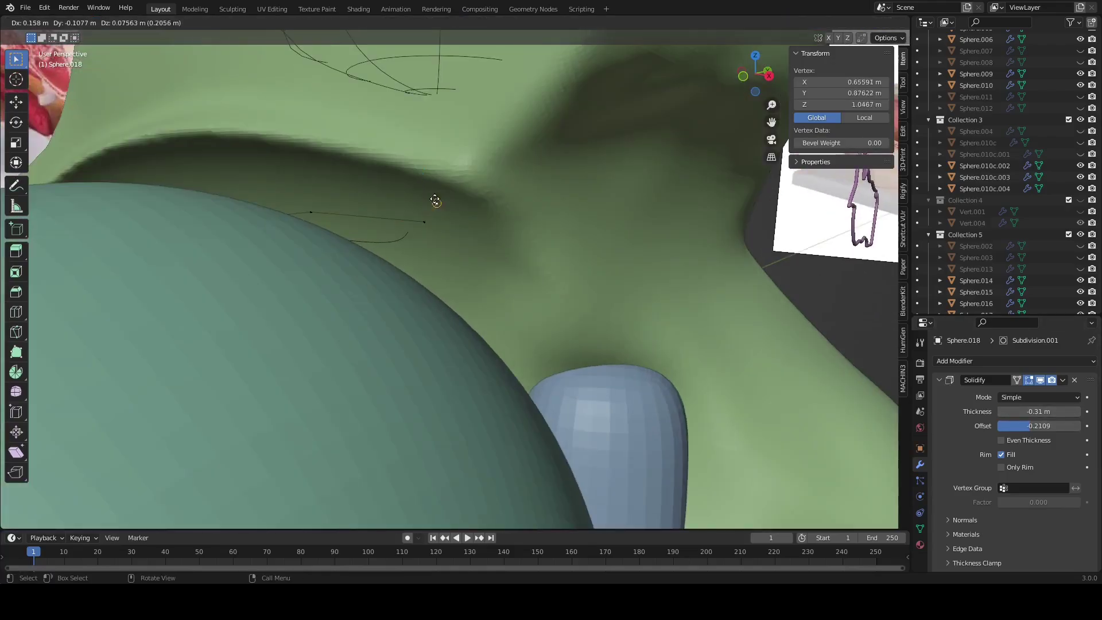
left_click(305, 183)
scroll(505, 468, "down", 3)
key("alt+z")
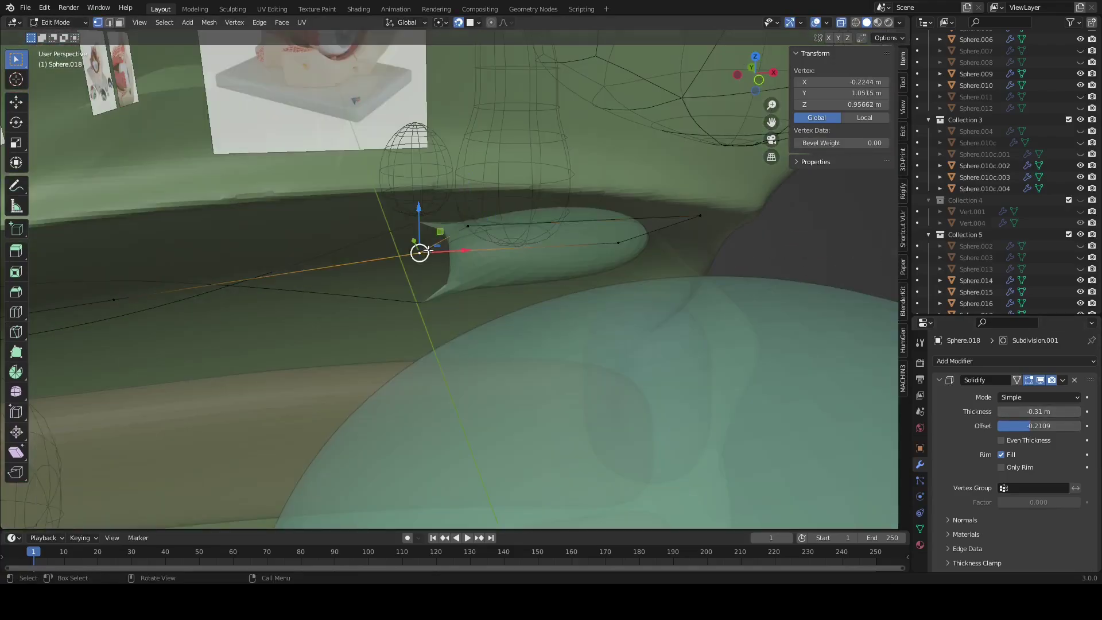
mouse_move(419, 249)
middle_mouse_down()
mouse_move(187, 243)
mouse_move(474, 254)
mouse_move(402, 201)
middle_mouse_up()
key("alt+z")
Step: Move further tube vertices so they hug the upper socket rim
key("alt+z")
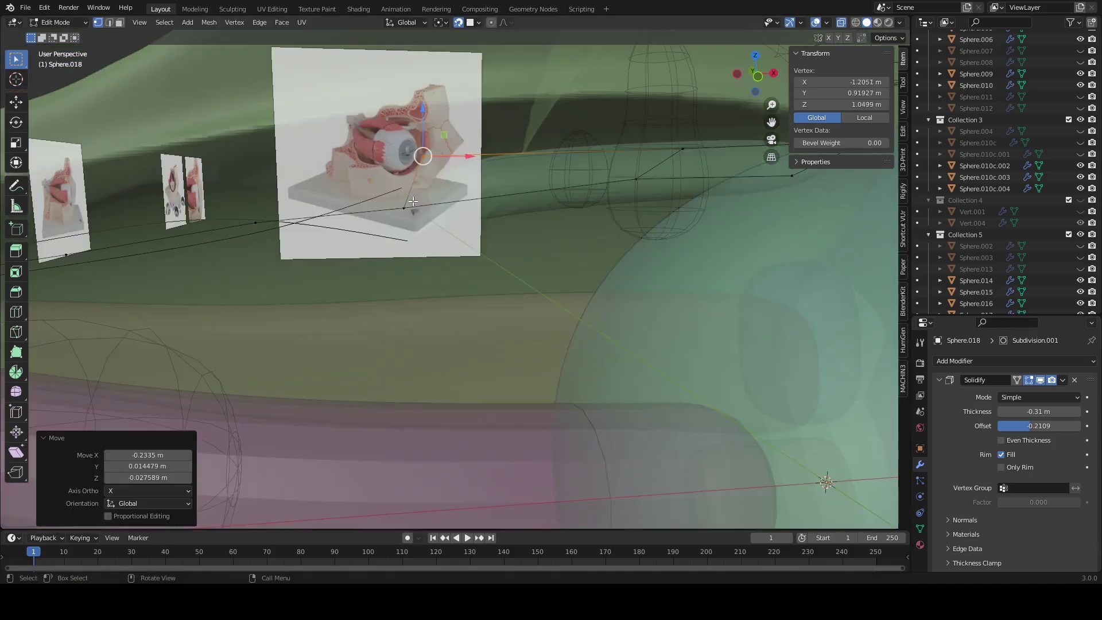
key("g")
left_click(394, 194)
key("alt+z")
key("alt+z")
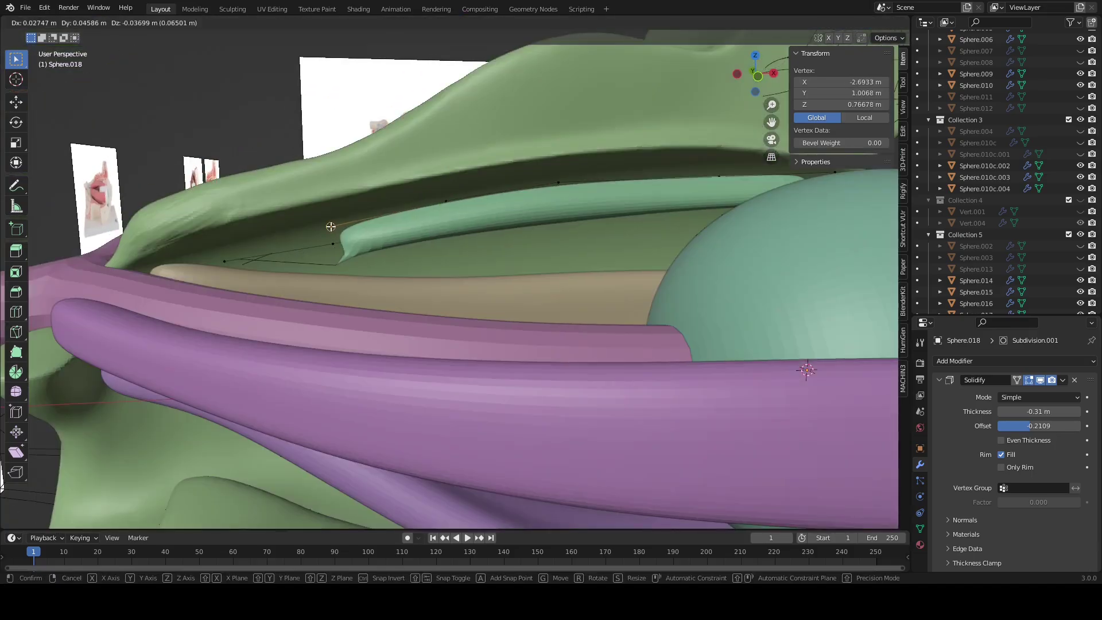
left_click(331, 241)
scroll(332, 241, "up", 3)
key("g")
left_click(337, 234)
scroll(338, 234, "down", 3)
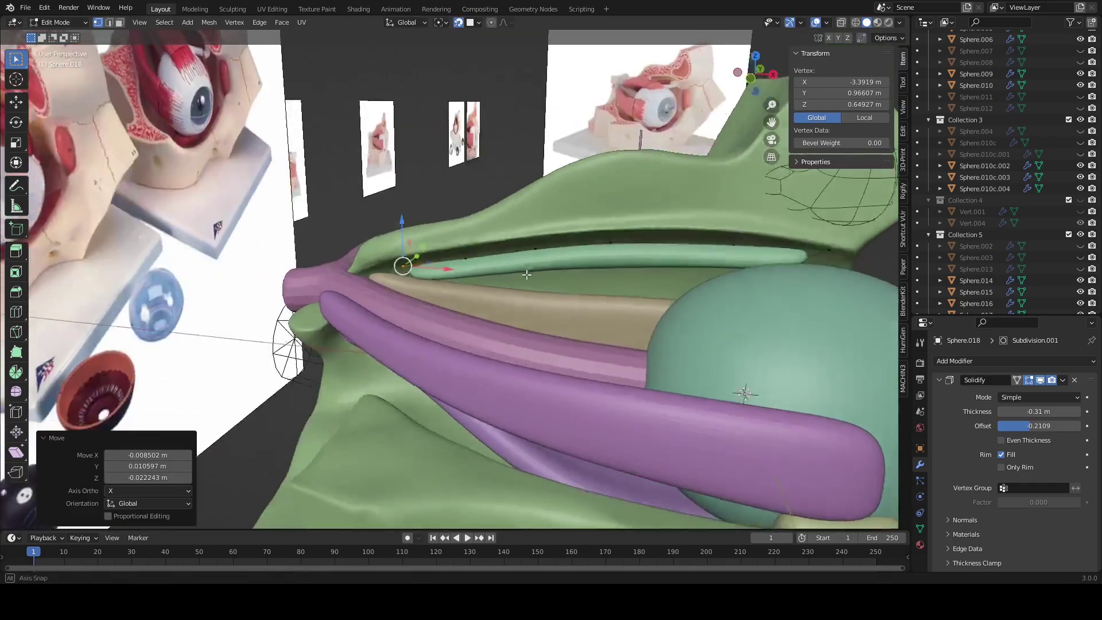
mouse_move(338, 234)
middle_mouse_down()
mouse_move(475, 273)
mouse_move(429, 295)
mouse_move(369, 257)
middle_mouse_up()
key("alt+z")
scroll(369, 257, "up", 3)
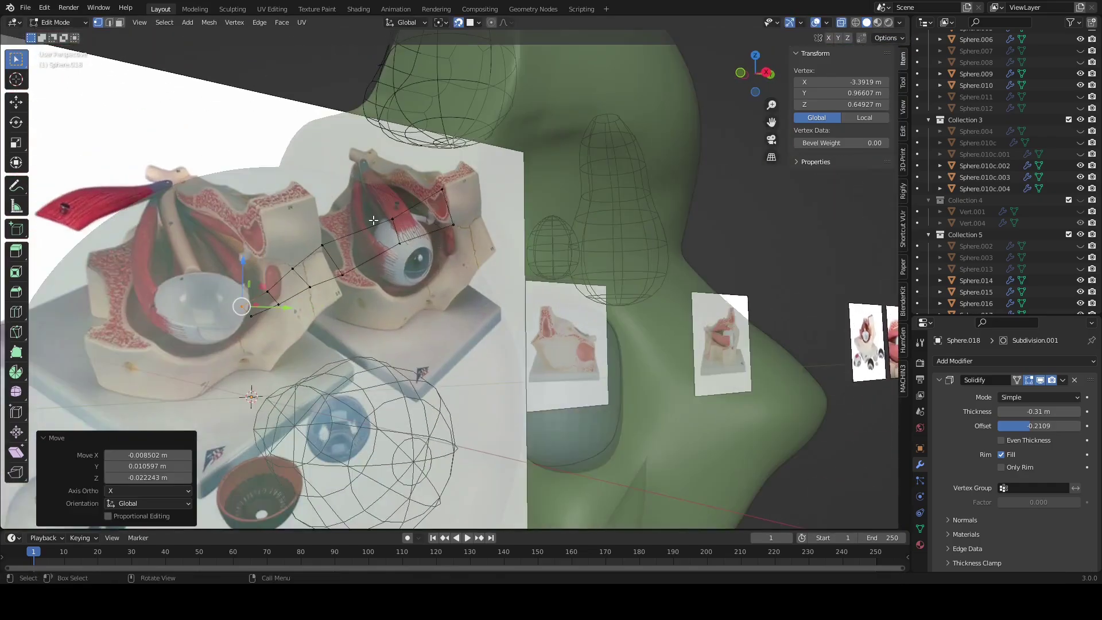
key("alt+z")
left_click(394, 216)
key("g")
left_click(371, 216)
Step: Adjust vertices toward the tube's end against the ridge, toggling X-ray to check fit
mouse_move(370, 215)
middle_mouse_down()
mouse_move(414, 229)
mouse_move(414, 263)
middle_mouse_up()
key("alt+z")
left_click(423, 258)
key("alt+z")
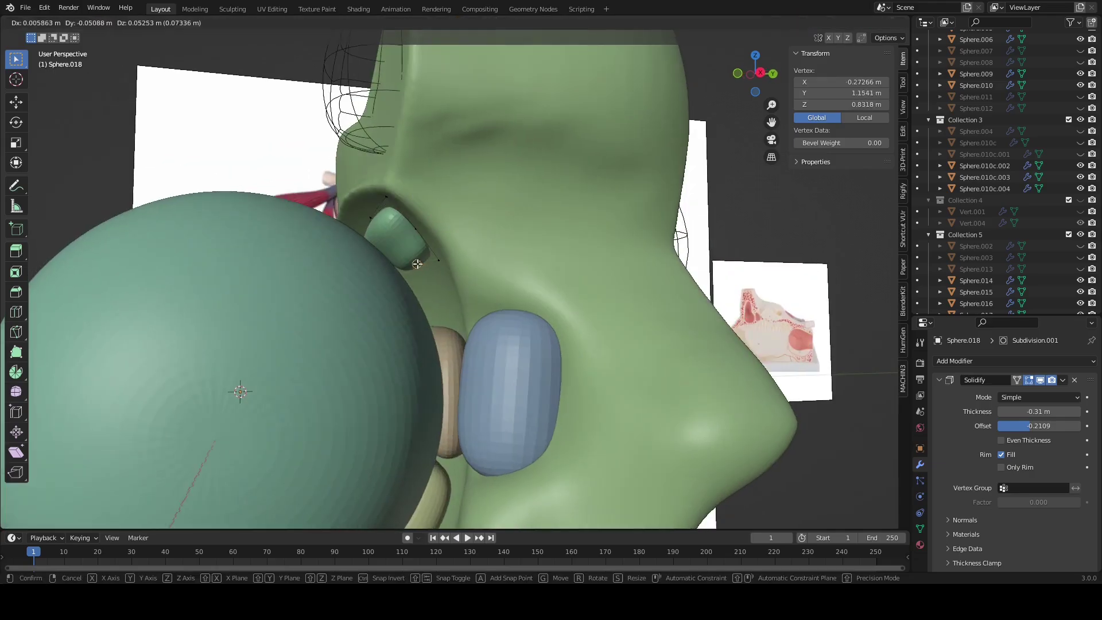
left_click(413, 263)
key("g")
left_click(418, 261)
key("alt+z")
scroll(437, 260, "up", 3)
key("alt+z")
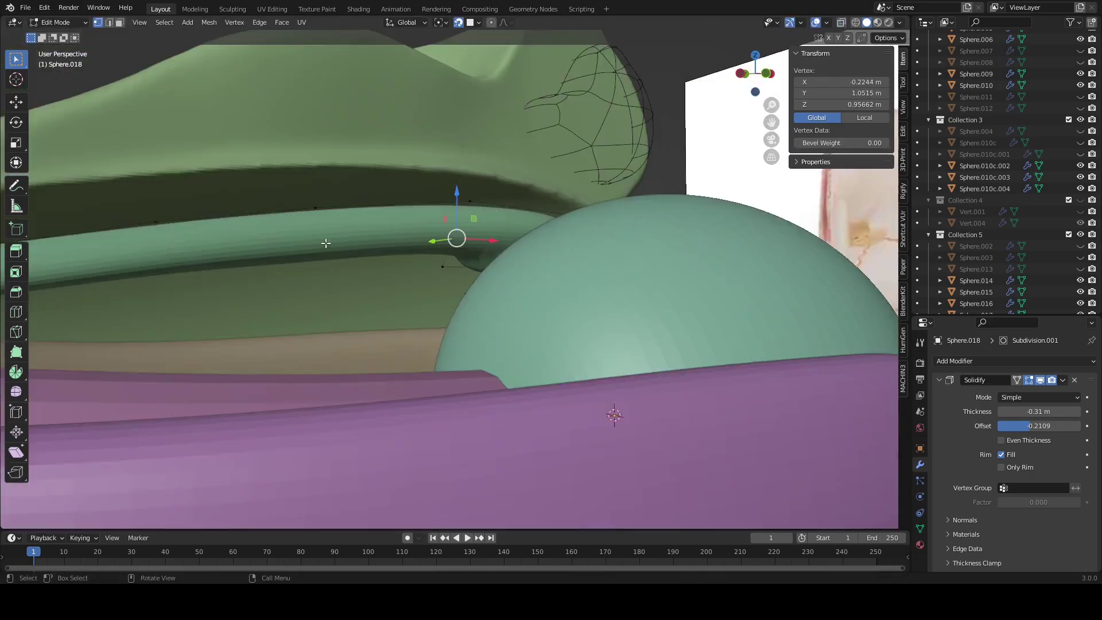
key("alt+z")
key("alt+z")
left_click(372, 259)
key("g")
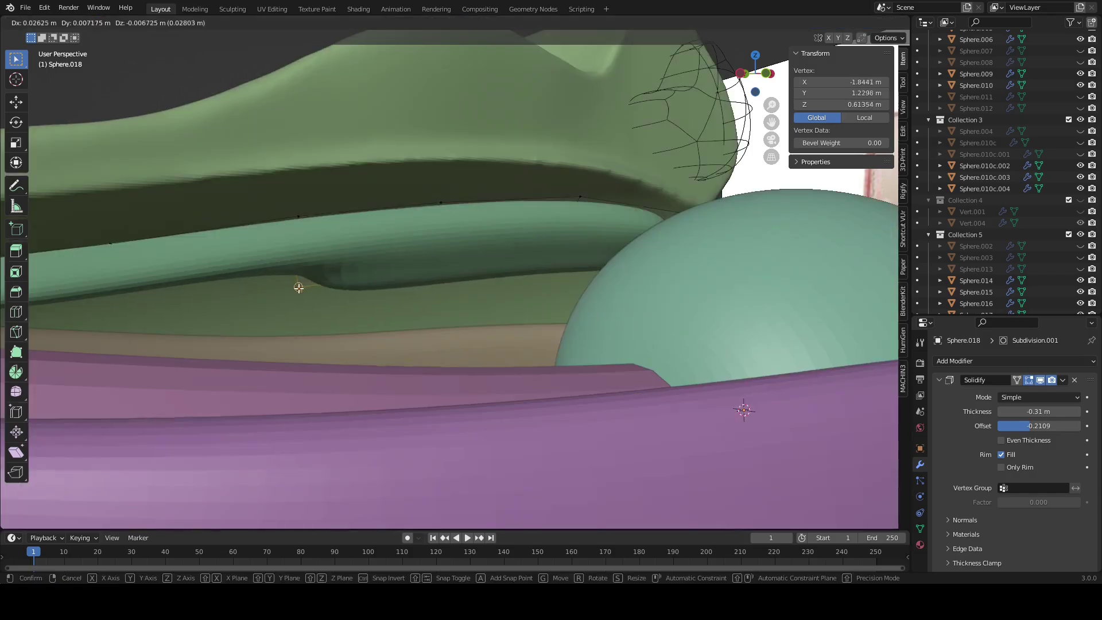
left_click(300, 285)
key("alt+z")
mouse_move(301, 286)
middle_mouse_down()
mouse_move(394, 276)
mouse_move(379, 299)
middle_mouse_up()
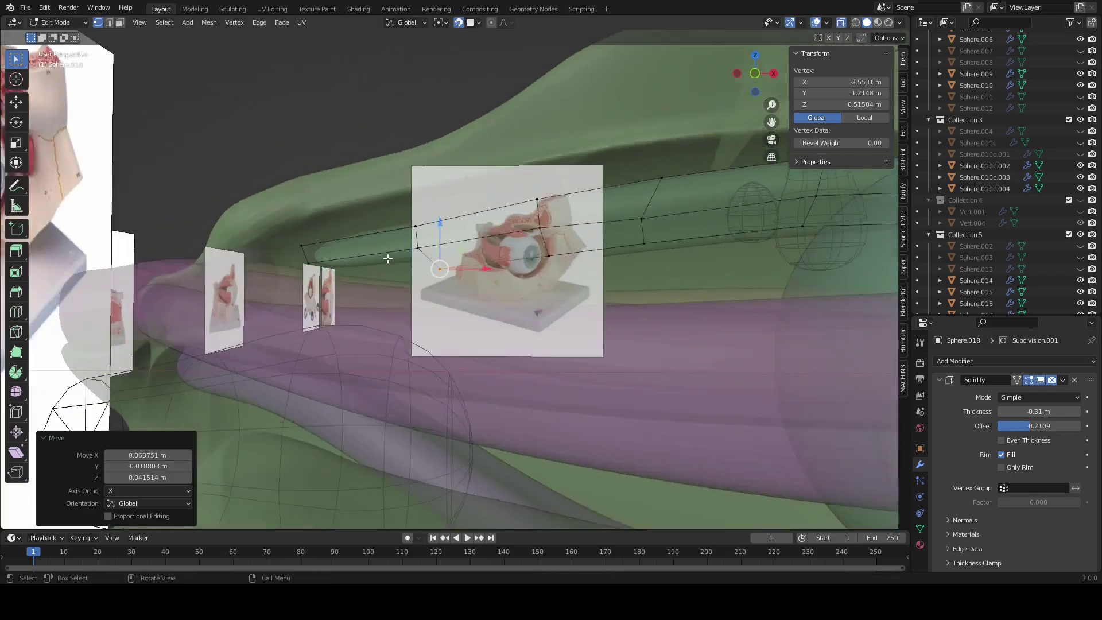
Step: Pull the vertex near the tube's front end into line with the ridge
key("alt+z")
scroll(379, 299, "up", 3)
left_click(332, 278)
key("g")
left_click(305, 269)
key("alt+z")
scroll(304, 269, "down", 5)
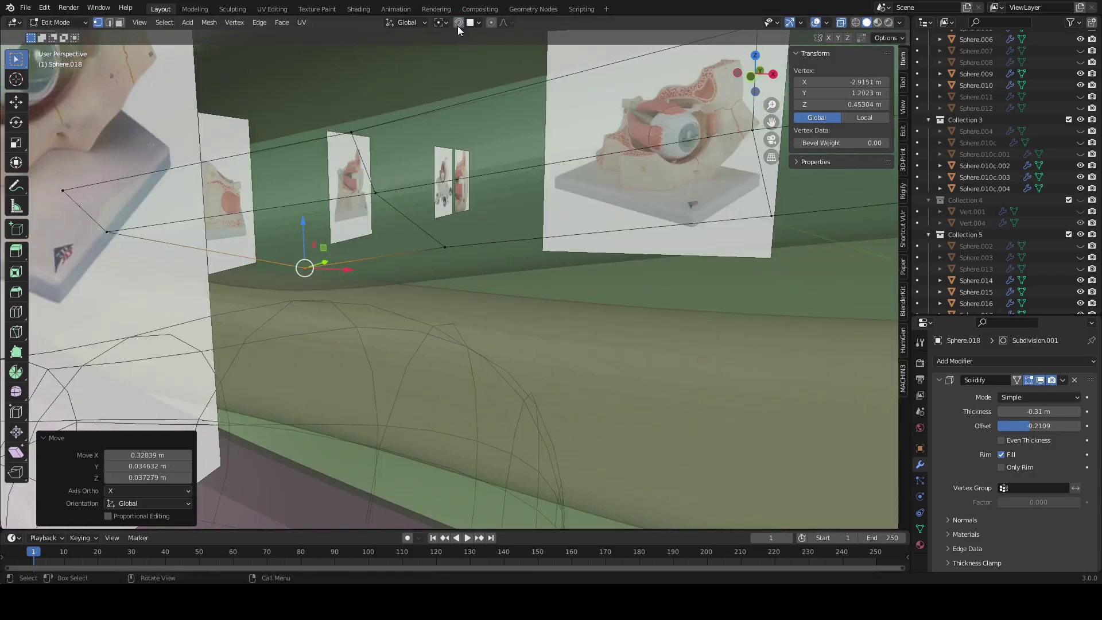
scroll(387, 216, "up", 5)
key("alt+z")
scroll(410, 214, "down", 5)
Step: Return to Object Mode and orbit the whole eye model to check the tube's fit
key("Tab")
scroll(607, 418, "down", 5)
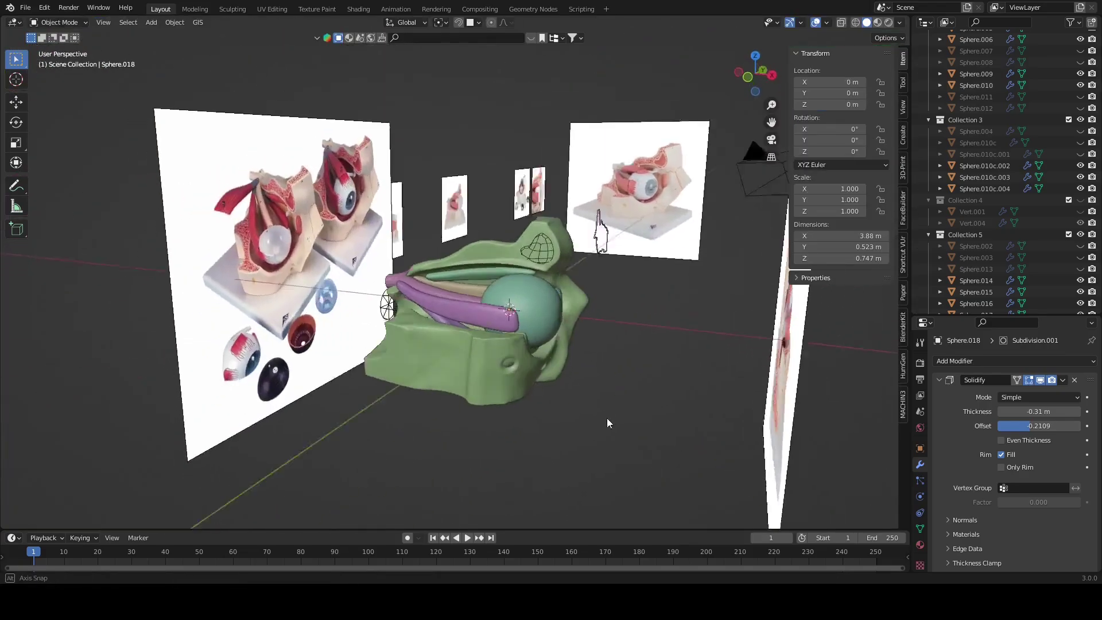
mouse_move(607, 418)
middle_mouse_down()
mouse_move(572, 424)
mouse_move(661, 425)
mouse_move(608, 434)
middle_mouse_up()
scroll(616, 353, "up", 5)
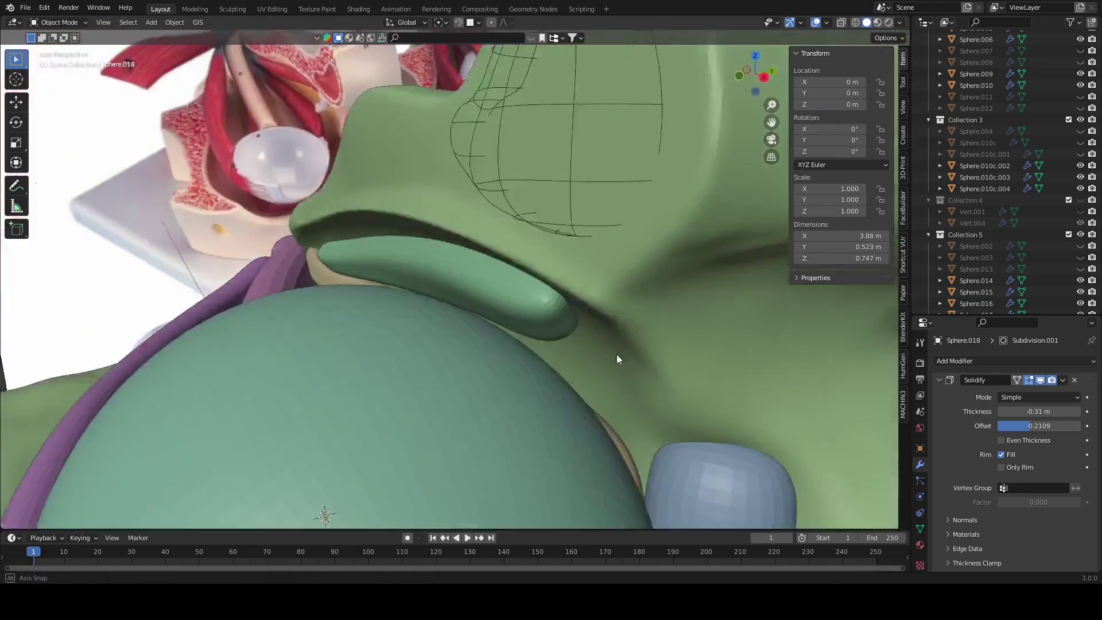
scroll(563, 315, "down", 3)
scroll(601, 307, "up", 2)
mouse_move(607, 313)
middle_mouse_down()
mouse_move(570, 239)
mouse_move(632, 260)
mouse_move(631, 294)
middle_mouse_up()
key("Tab")
key("alt+z")
scroll(632, 294, "up", 5)
key("Tab")
key("alt+z")
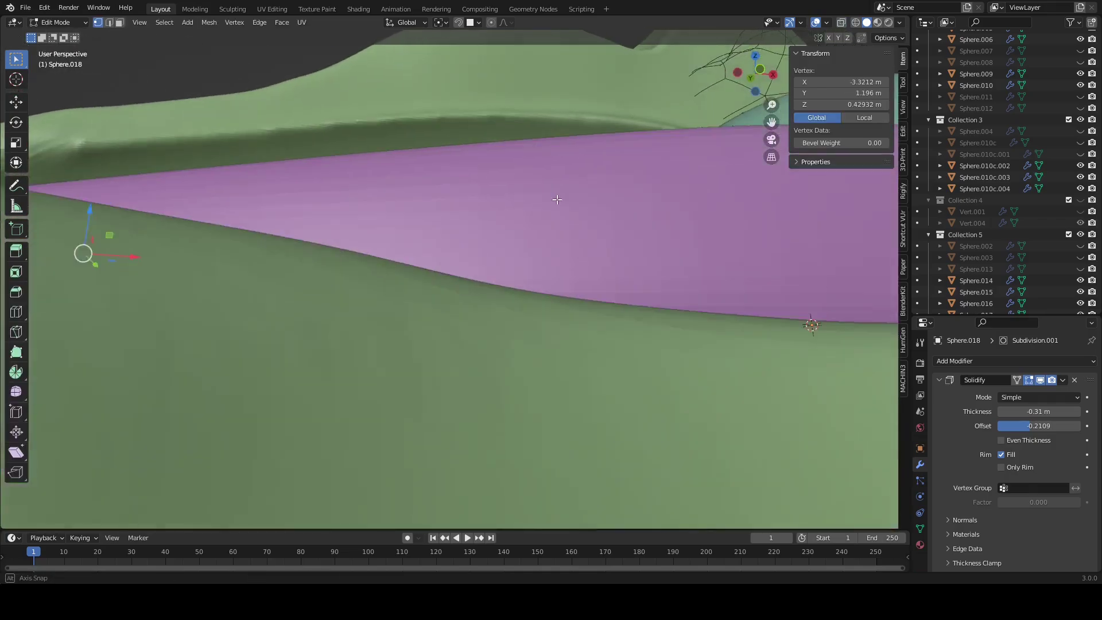
scroll(573, 275, "down", 5)
scroll(361, 234, "down", 3)
left_click(25, 9)
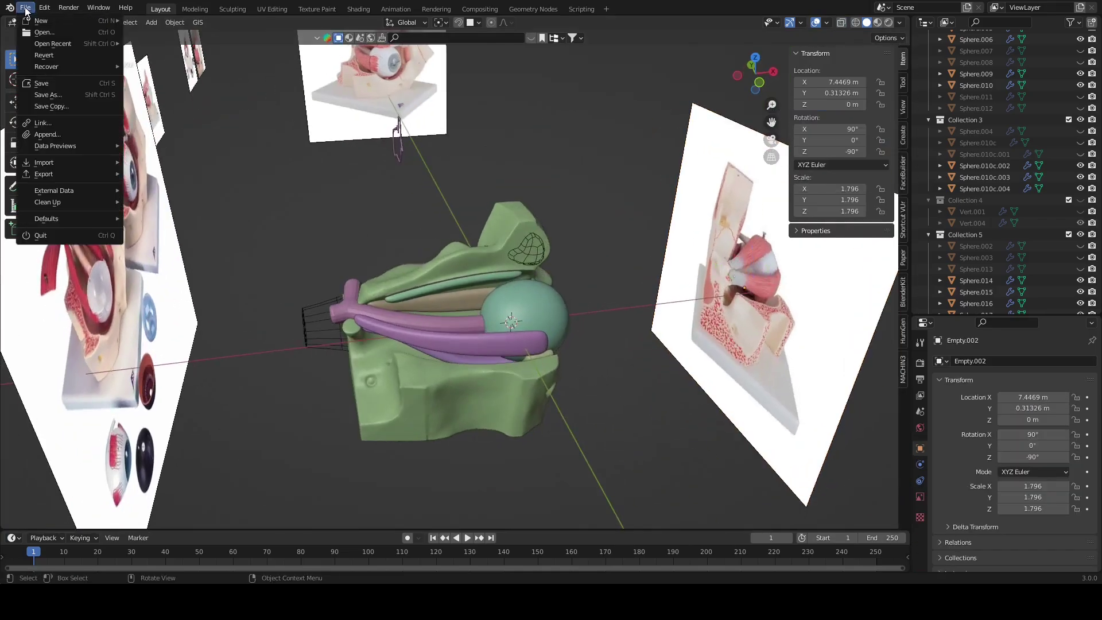
Step: Save to untitled.blend and adjust the pink tube's junction vertex in Edit Mode
left_click(42, 83)
mouse_move(677, 308)
middle_mouse_down()
mouse_move(619, 289)
mouse_move(563, 291)
mouse_move(529, 329)
mouse_move(518, 297)
mouse_move(566, 302)
mouse_move(607, 346)
mouse_move(602, 301)
mouse_move(660, 314)
mouse_move(669, 341)
mouse_move(669, 308)
mouse_move(626, 273)
mouse_move(571, 320)
mouse_move(542, 272)
mouse_move(545, 359)
mouse_move(528, 308)
mouse_move(557, 363)
mouse_move(444, 329)
mouse_move(585, 301)
mouse_move(536, 277)
mouse_move(505, 317)
mouse_move(553, 331)
mouse_move(591, 402)
mouse_move(689, 287)
middle_mouse_up()
left_click(444, 329)
key("Tab")
left_click(474, 320)
key("alt+z")
scroll(553, 332, "up", 3)
key("Tab")
Step: Quit and relaunch Blender, then select the green socket mesh
key("ctrl+q")
left_click(537, 310)
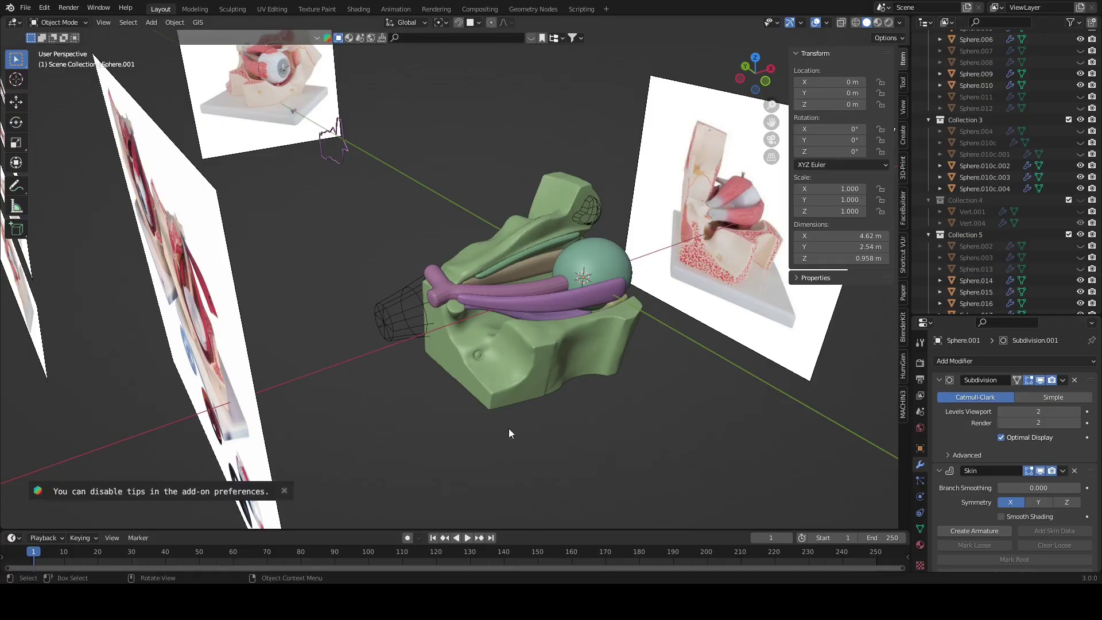
left_click(525, 338)
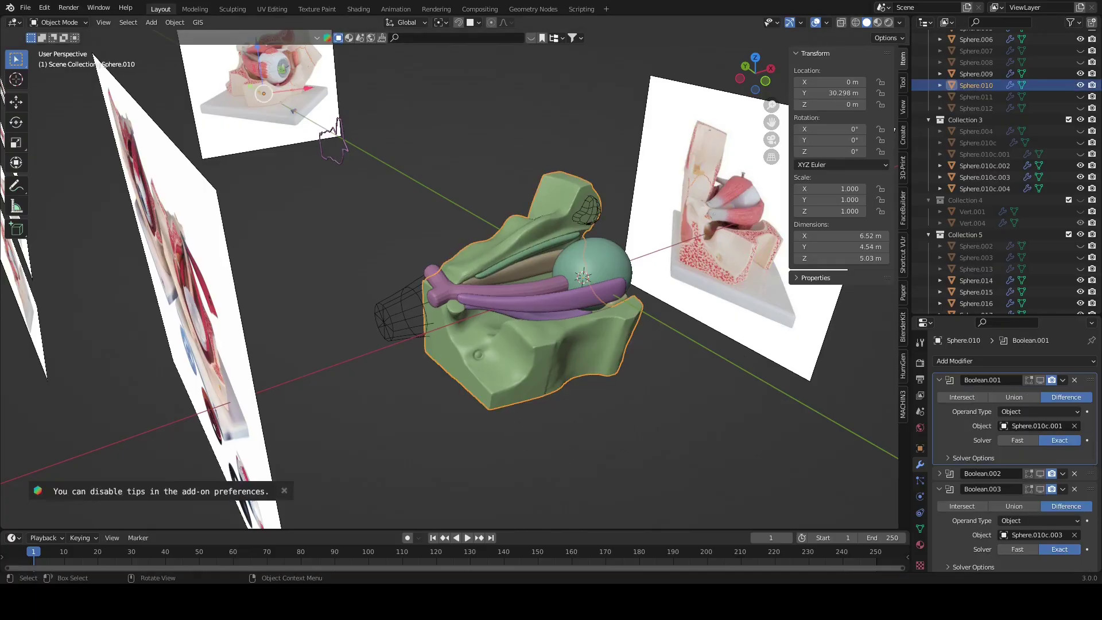
Step: Inspect the Sphere.010c.001 and Sphere.010c.004 cutters, then reselect the green socket Sphere.010
scroll(454, 270, "up", 2)
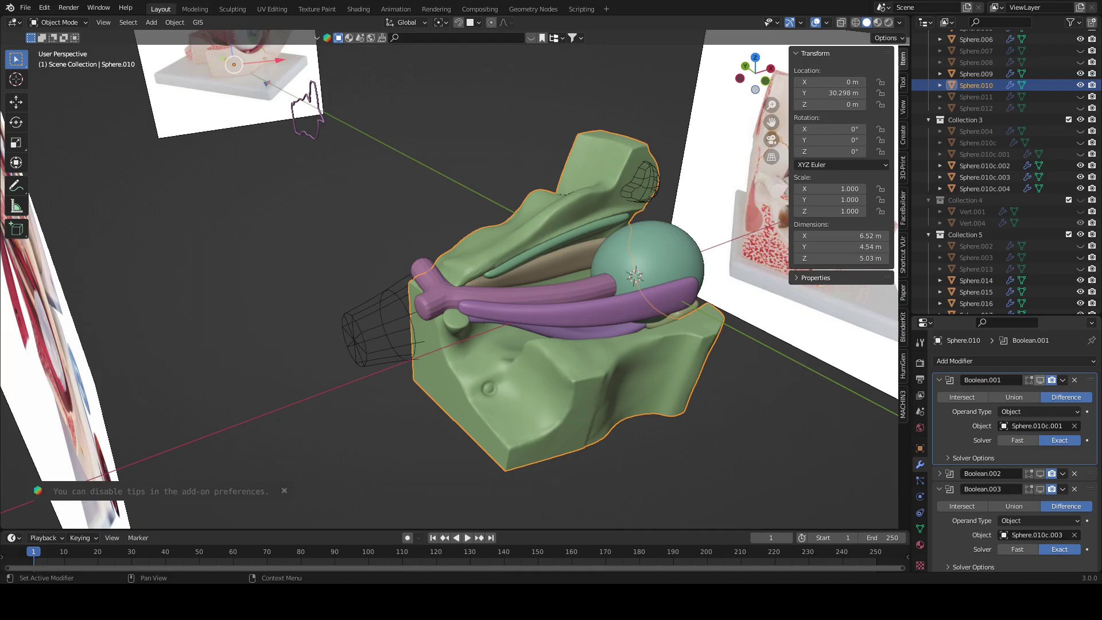
mouse_move(567, 370)
middle_mouse_down()
mouse_move(553, 359)
mouse_move(562, 340)
middle_mouse_up()
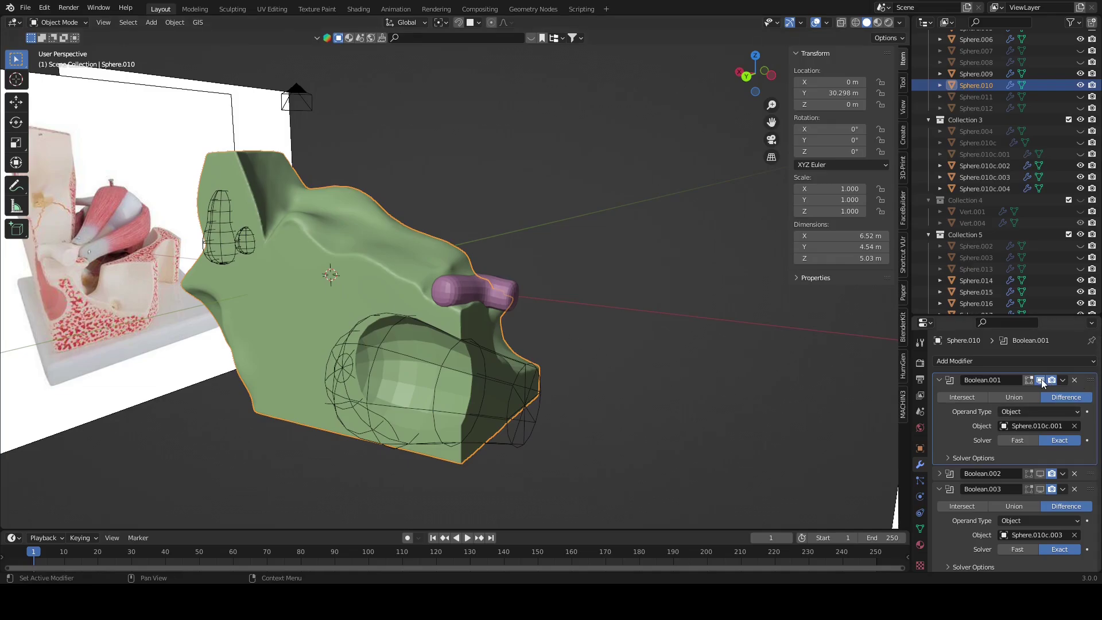
scroll(1044, 293, "down", 2)
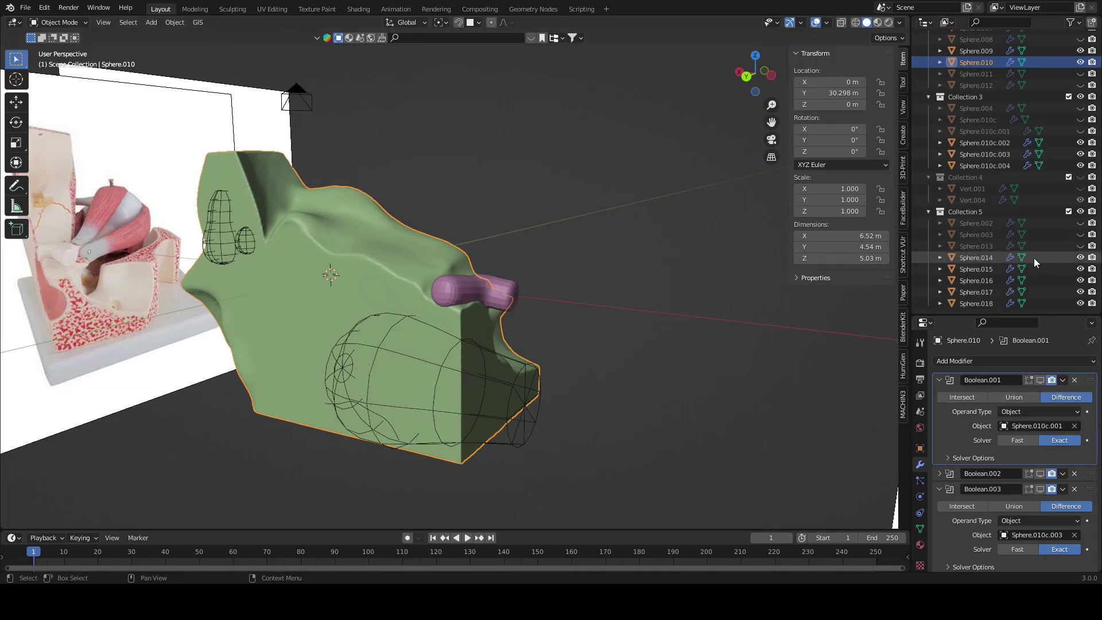
left_click(985, 131)
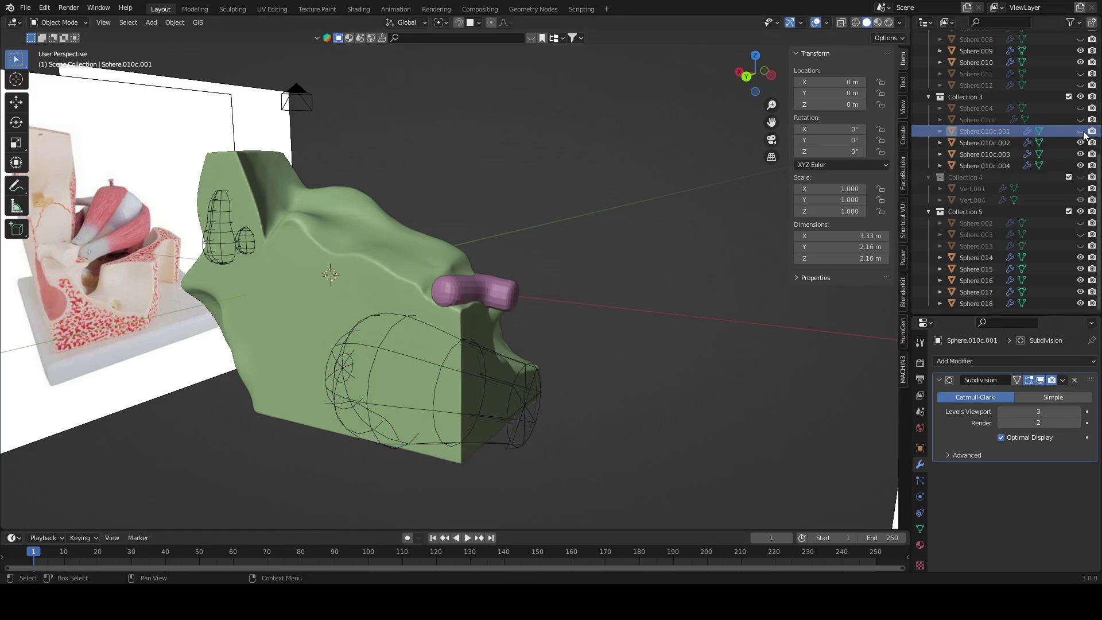
left_click(528, 412)
left_click(976, 62)
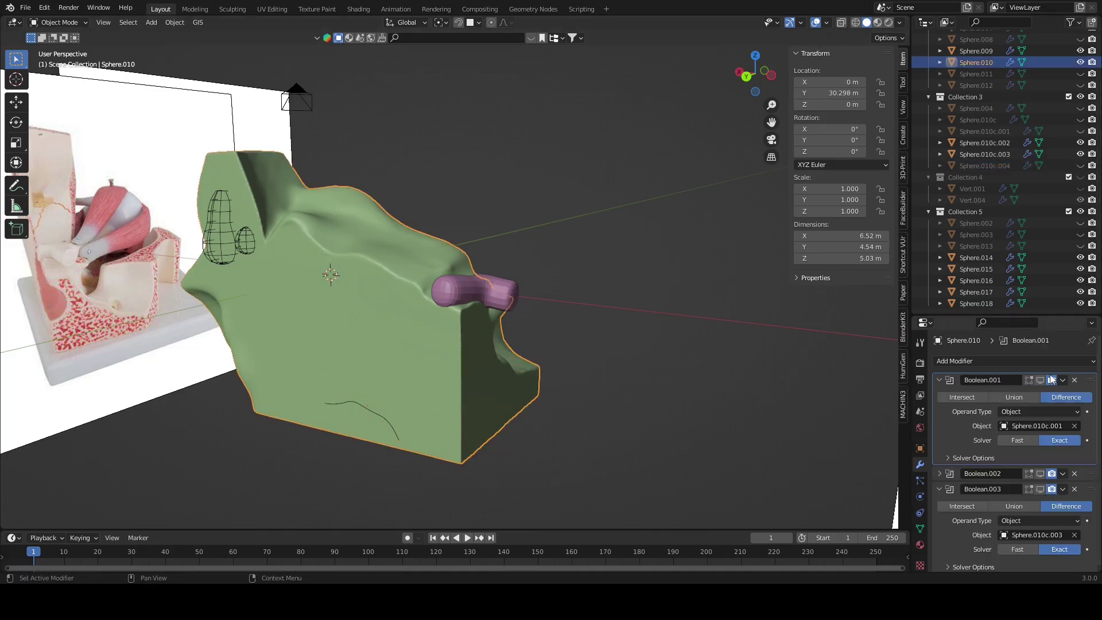
mouse_move(695, 380)
middle_mouse_down()
mouse_move(573, 387)
mouse_move(453, 354)
mouse_move(386, 376)
mouse_move(448, 413)
mouse_move(425, 382)
mouse_move(448, 410)
mouse_move(453, 398)
mouse_move(432, 387)
mouse_move(502, 391)
mouse_move(540, 373)
middle_mouse_up()
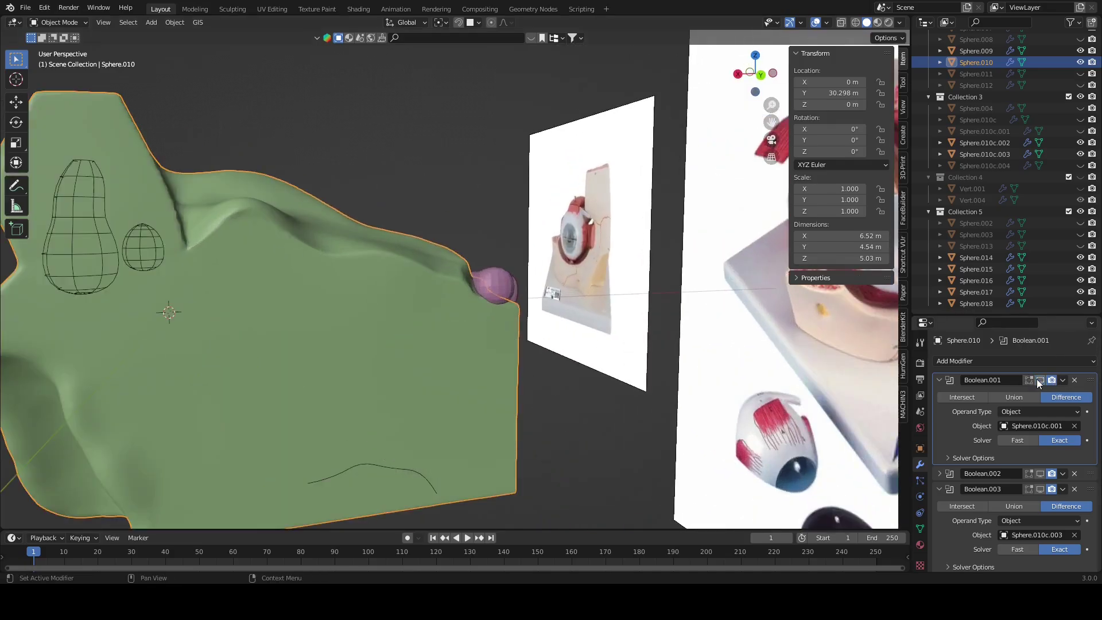
Step: Rescale the Sphere.010c.001 cutter's mesh in Edit Mode
left_click(1068, 135)
key("Tab")
middle_click_drag(484, 361, 514, 326)
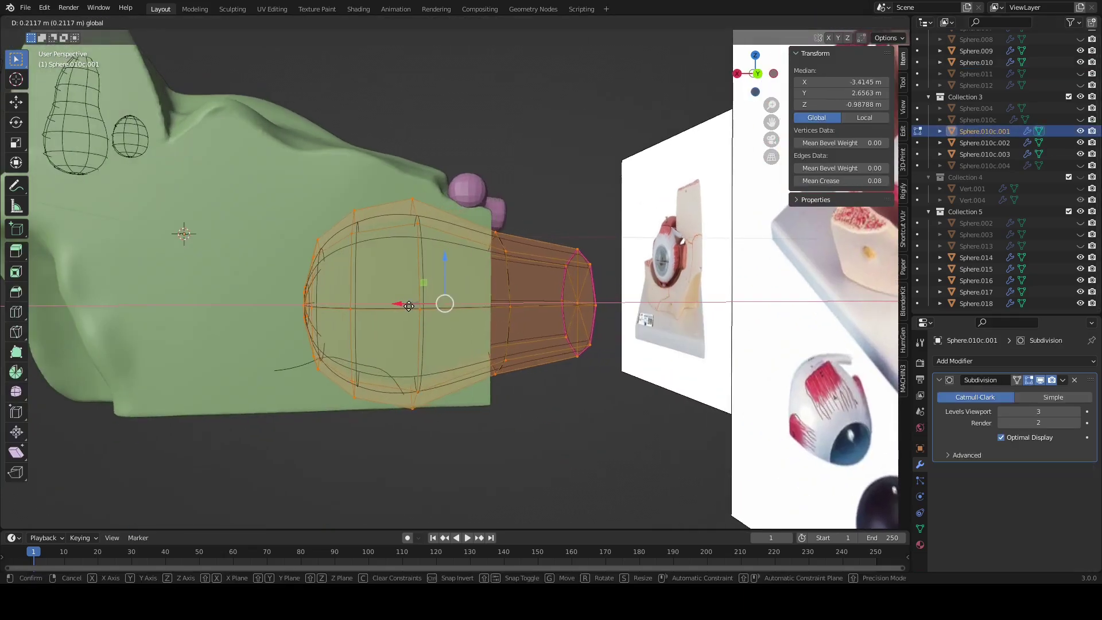
key("s")
left_click(414, 306)
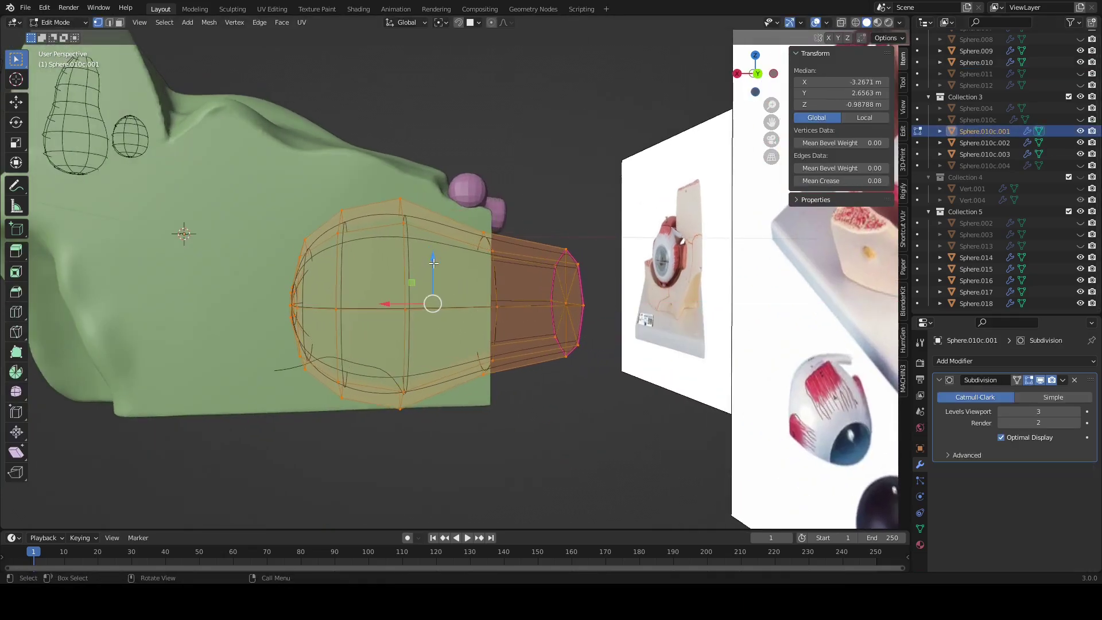
key("Tab")
middle_click_drag(483, 313, 532, 415)
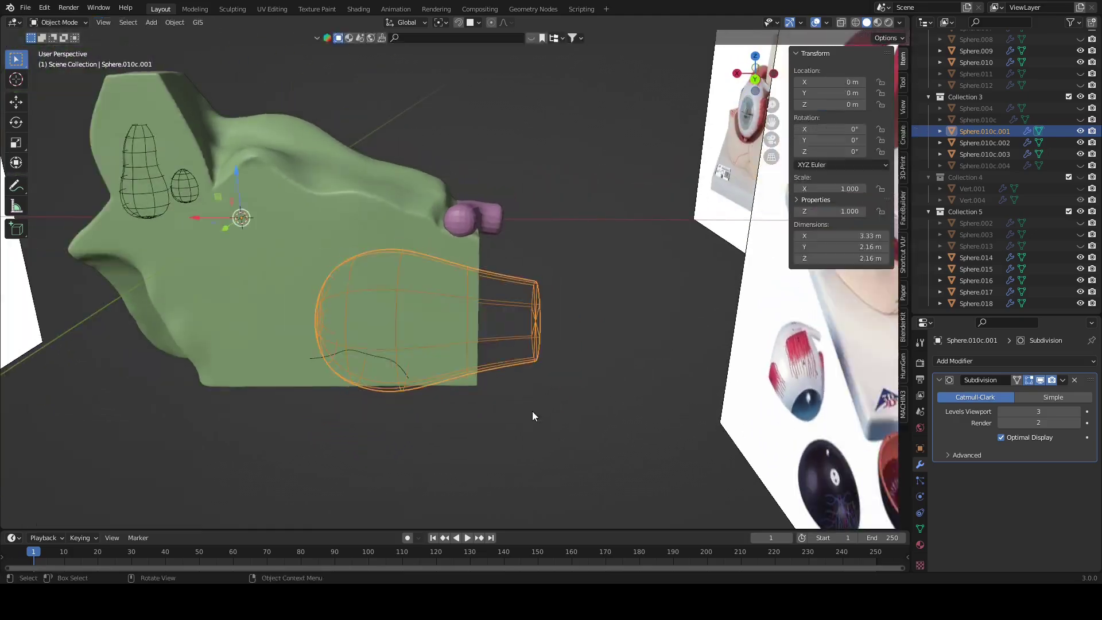
Step: Hide Sphere.010c.001 and inspect the hollow it carves in the green socket
left_click(1081, 131)
left_click(976, 62)
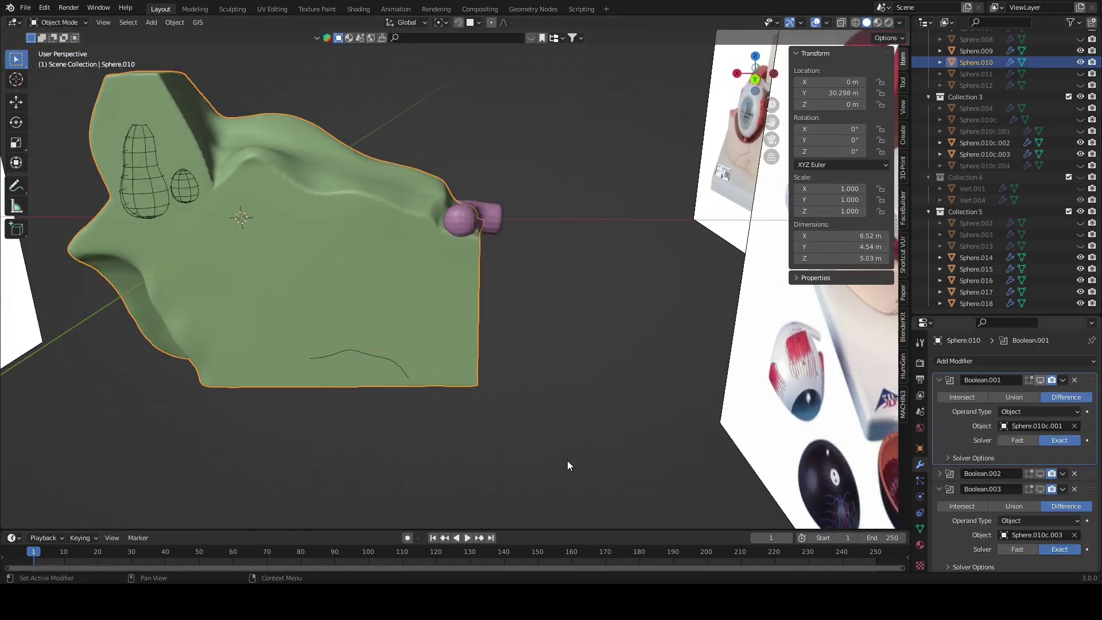
middle_click_drag(568, 461, 564, 382)
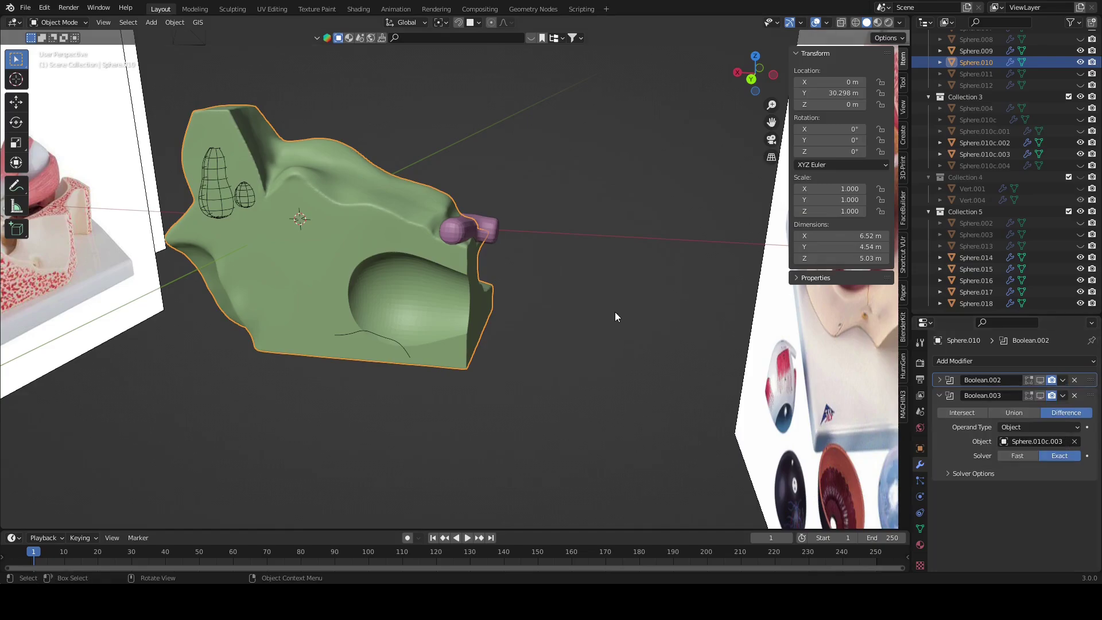
mouse_move(615, 312)
middle_mouse_down()
mouse_move(571, 296)
mouse_move(353, 294)
mouse_move(433, 309)
mouse_move(508, 297)
mouse_move(367, 286)
mouse_move(516, 297)
middle_mouse_up()
scroll(522, 298, "up", 2)
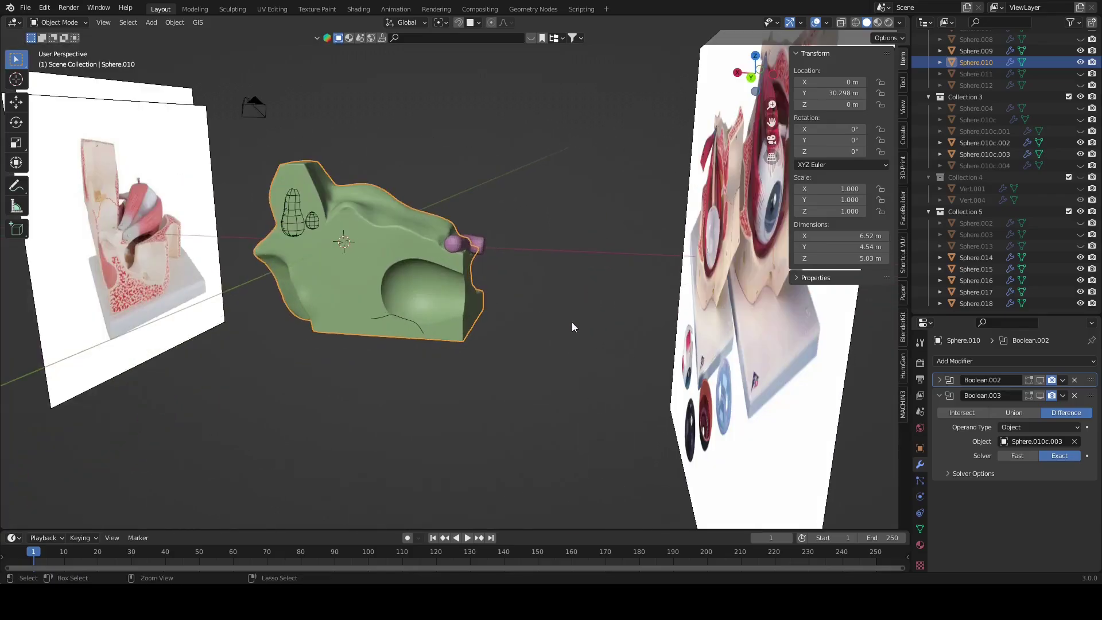
middle_click_drag(581, 333, 417, 264)
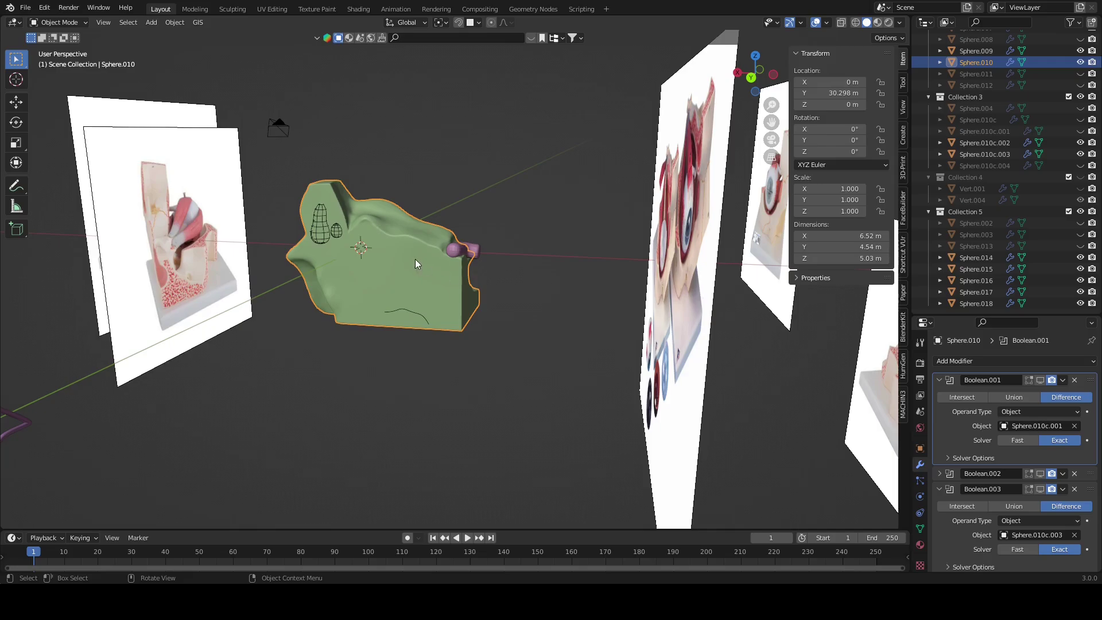
Step: Unhide and frame Sphere.010c.001, then scale its vertices again
left_click(1080, 131)
left_click(984, 131)
key("KP_Decimal")
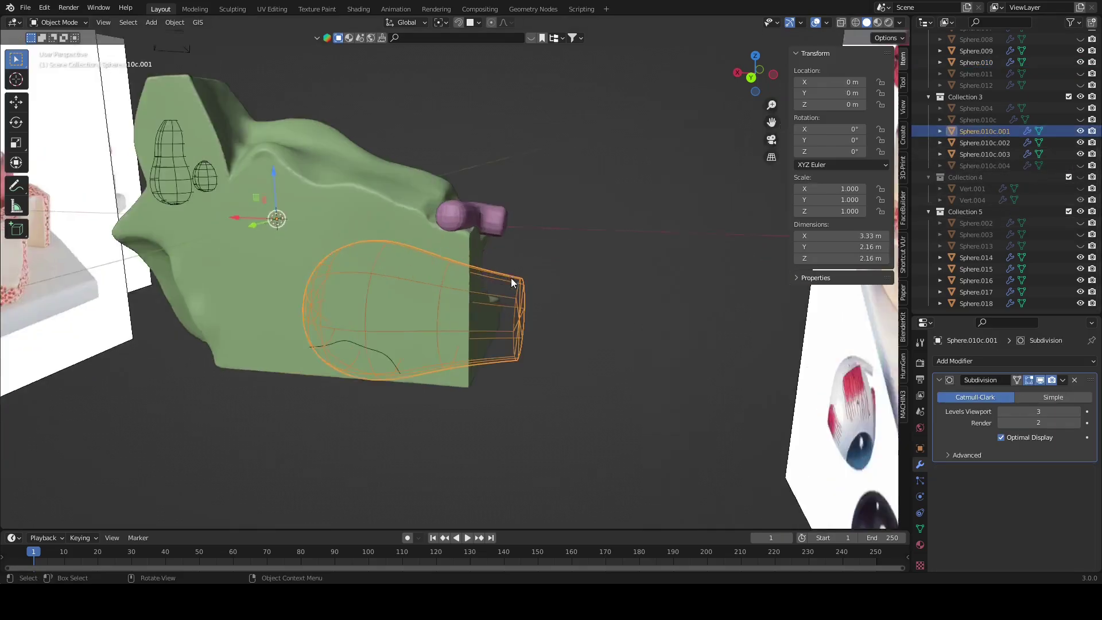
key("Tab")
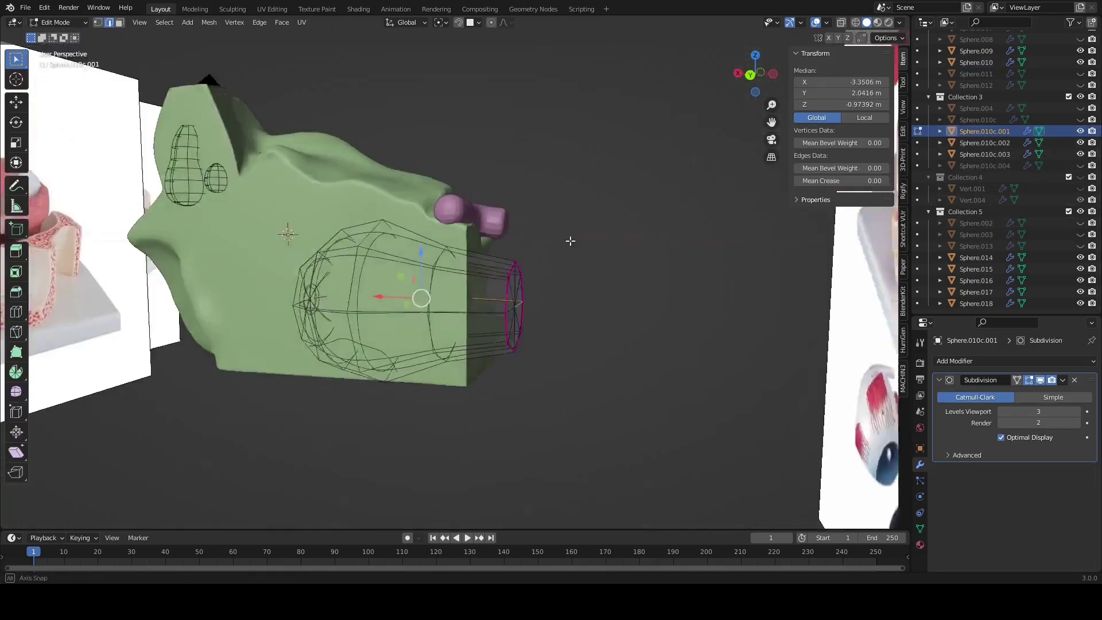
scroll(562, 248, "up", 2)
left_click(576, 264)
middle_click_drag(576, 264, 313, 268)
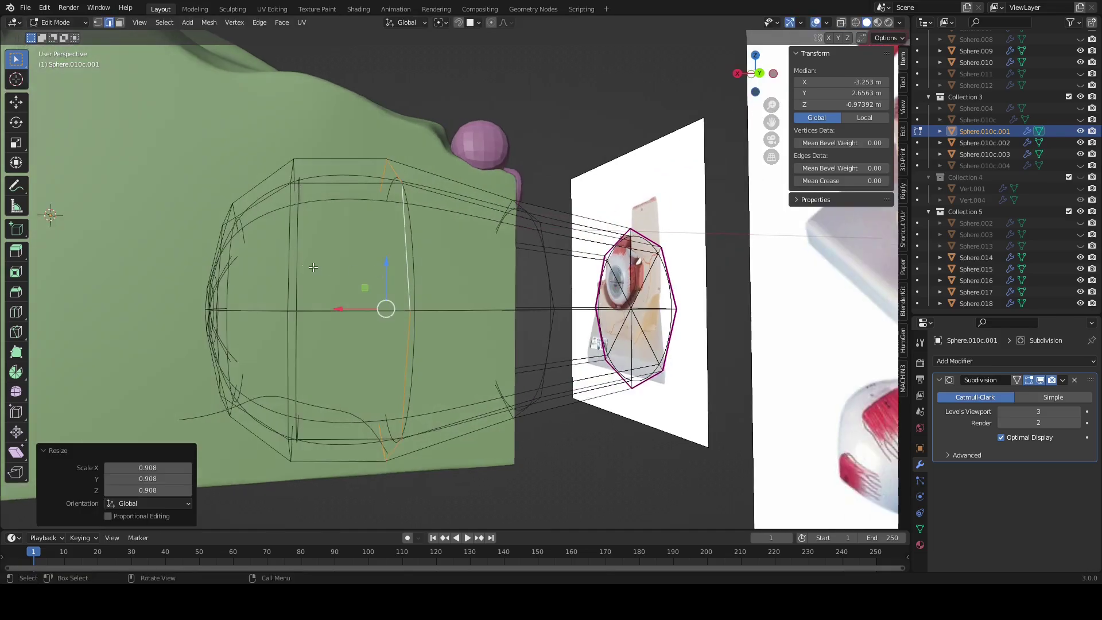
left_click(448, 268)
mouse_move(448, 268)
middle_mouse_down()
mouse_move(417, 260)
mouse_move(615, 381)
mouse_move(587, 377)
mouse_move(562, 350)
middle_mouse_up()
Step: Select all the cutter's vertices, adjust its scale once more, and reselect the socket
key("a")
left_click(421, 255)
key("Tab")
key("Tab")
left_click(597, 317)
key("Tab")
middle_click_drag(597, 317, 610, 359)
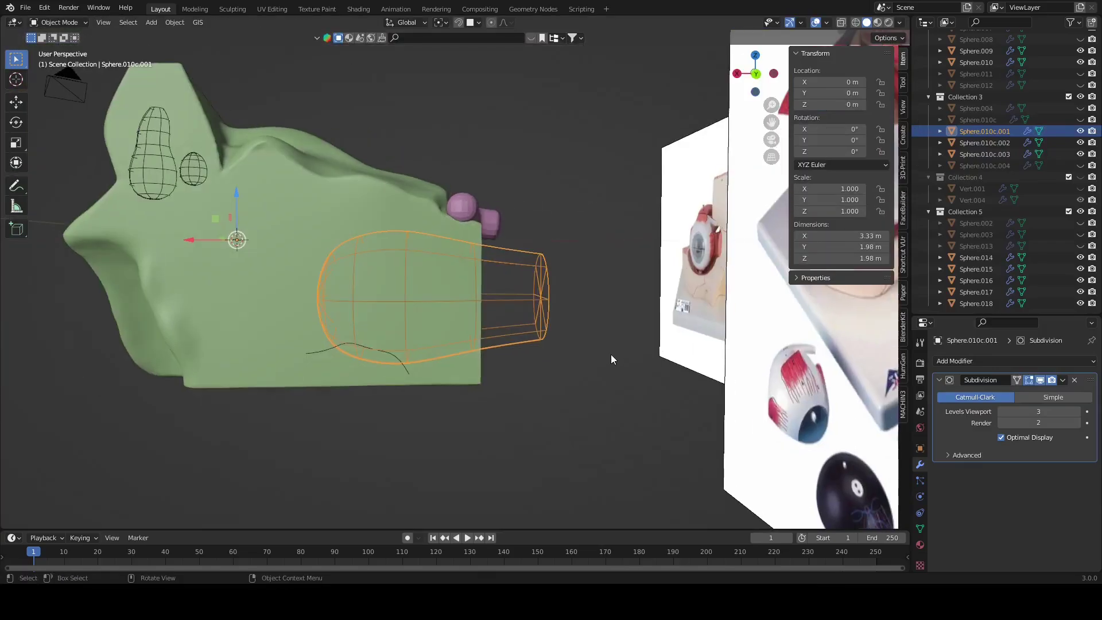
left_click(411, 256)
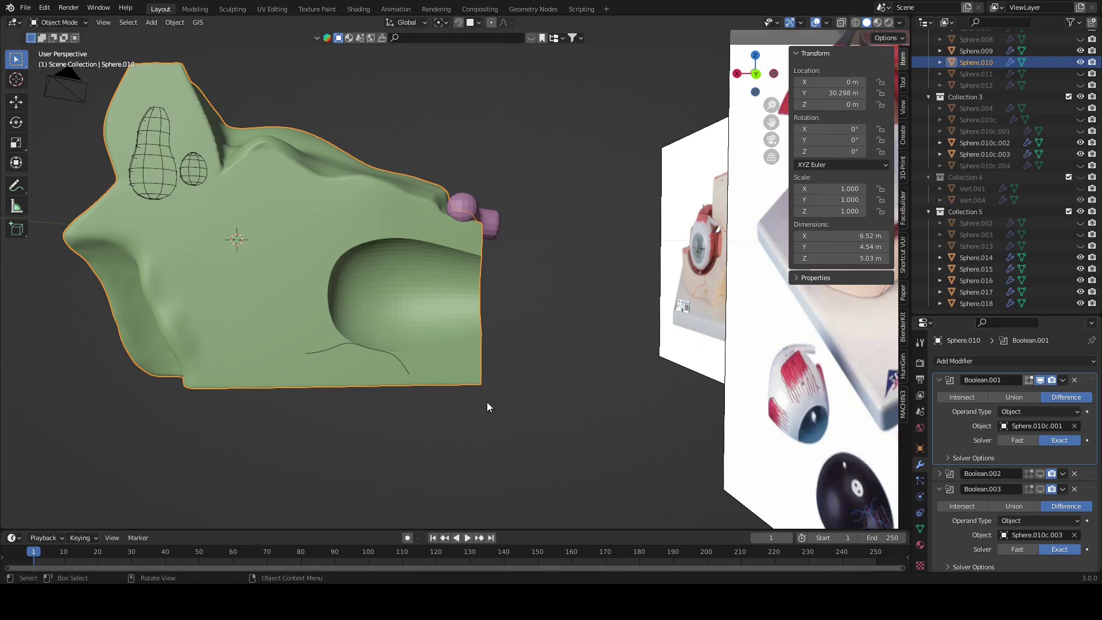
mouse_move(487, 407)
middle_mouse_down()
mouse_move(549, 296)
mouse_move(624, 326)
mouse_move(570, 360)
mouse_move(700, 331)
mouse_move(547, 340)
mouse_move(514, 320)
mouse_move(565, 319)
mouse_move(364, 360)
middle_mouse_up()
scroll(355, 348, "up", 5)
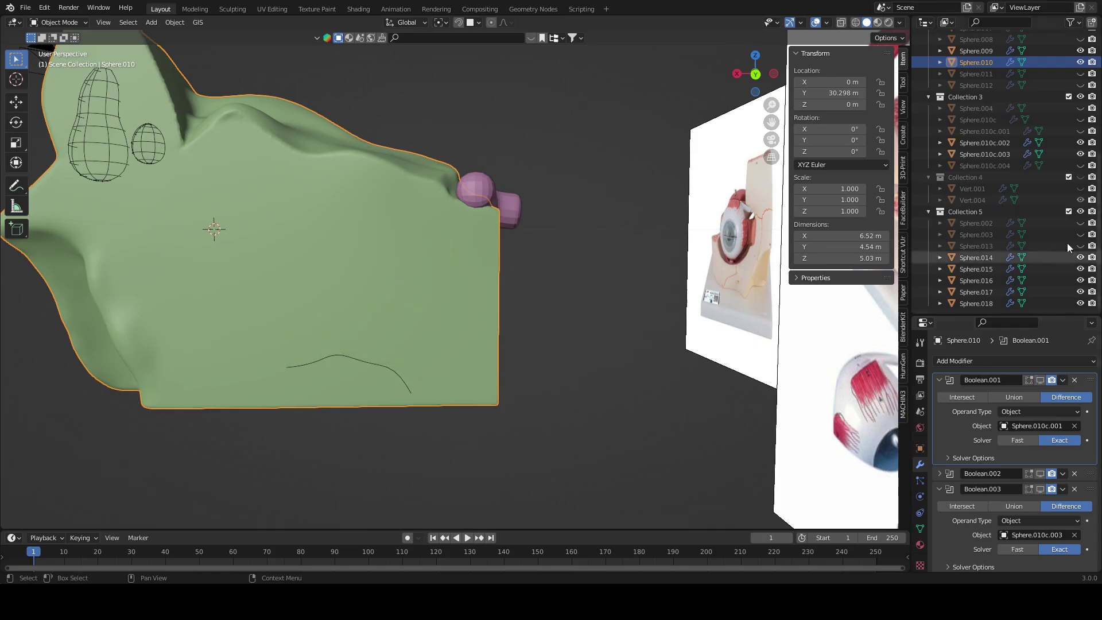
Step: Enlarge Sphere.010c.001 slightly to 1.022 and hide it to reveal the cut
left_click(1040, 132)
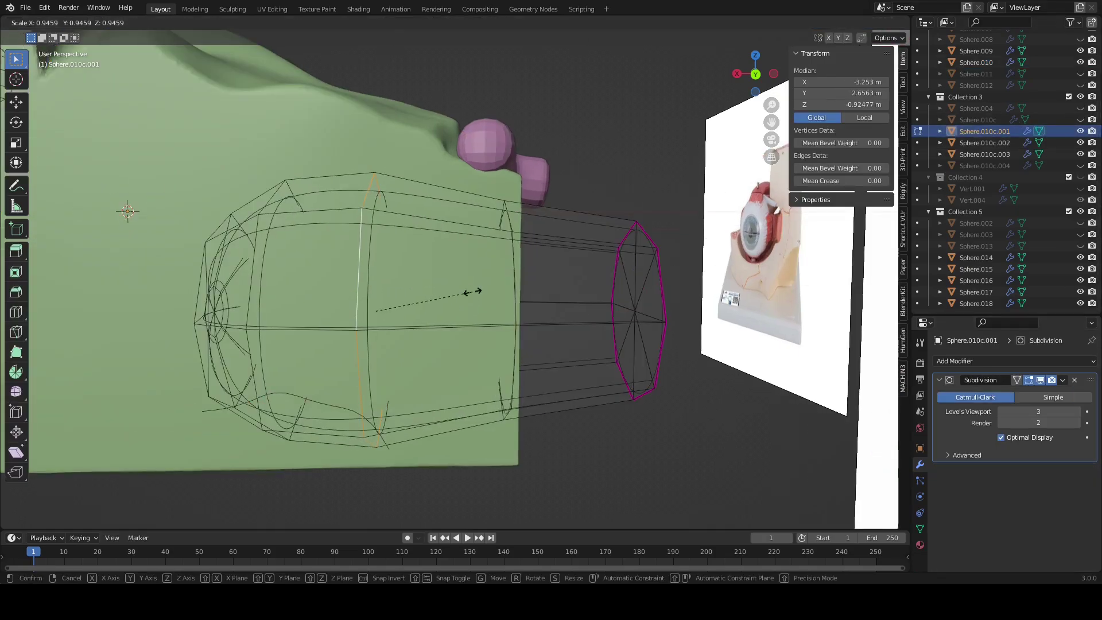
left_click(474, 292)
left_click(1081, 131)
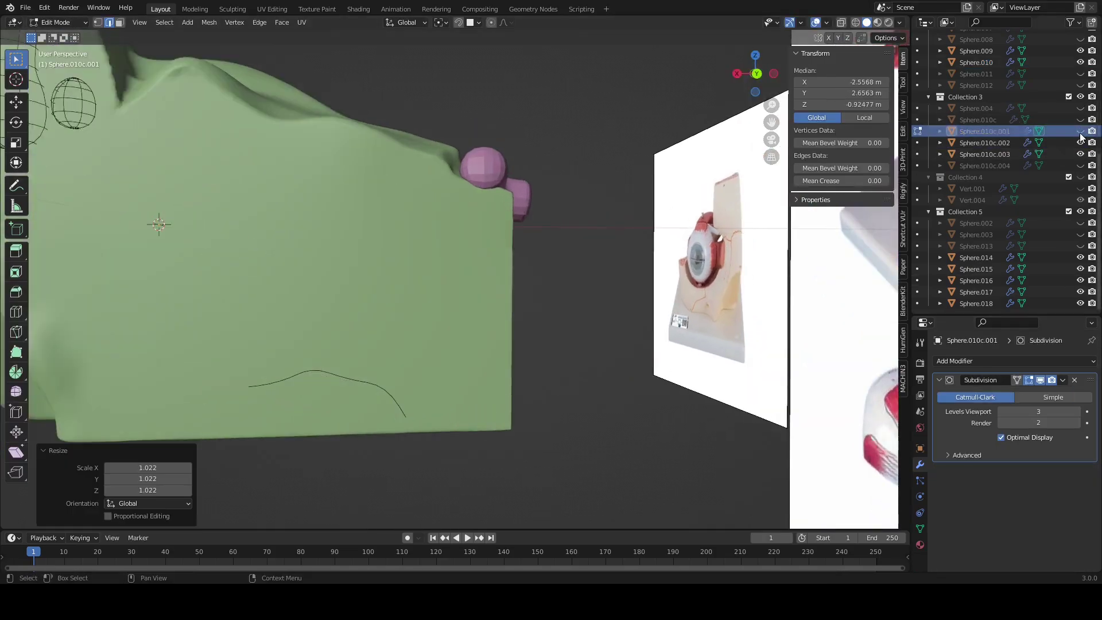
key("Tab")
left_click(481, 301)
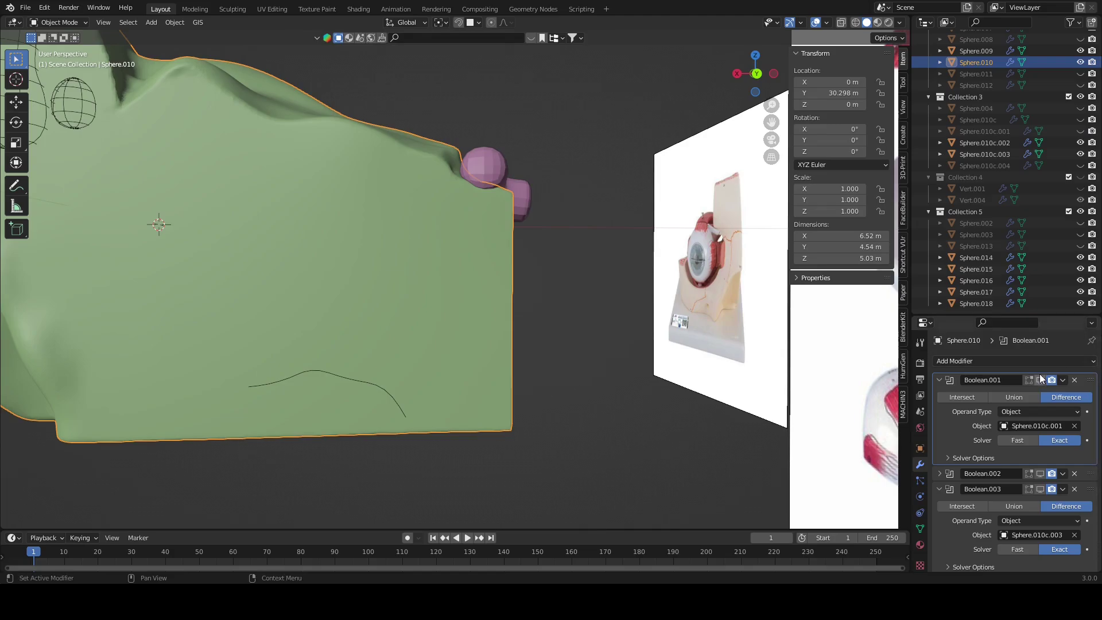
middle_click_drag(500, 319, 501, 342)
scroll(501, 354, "down", 3)
scroll(501, 354, "up", 3)
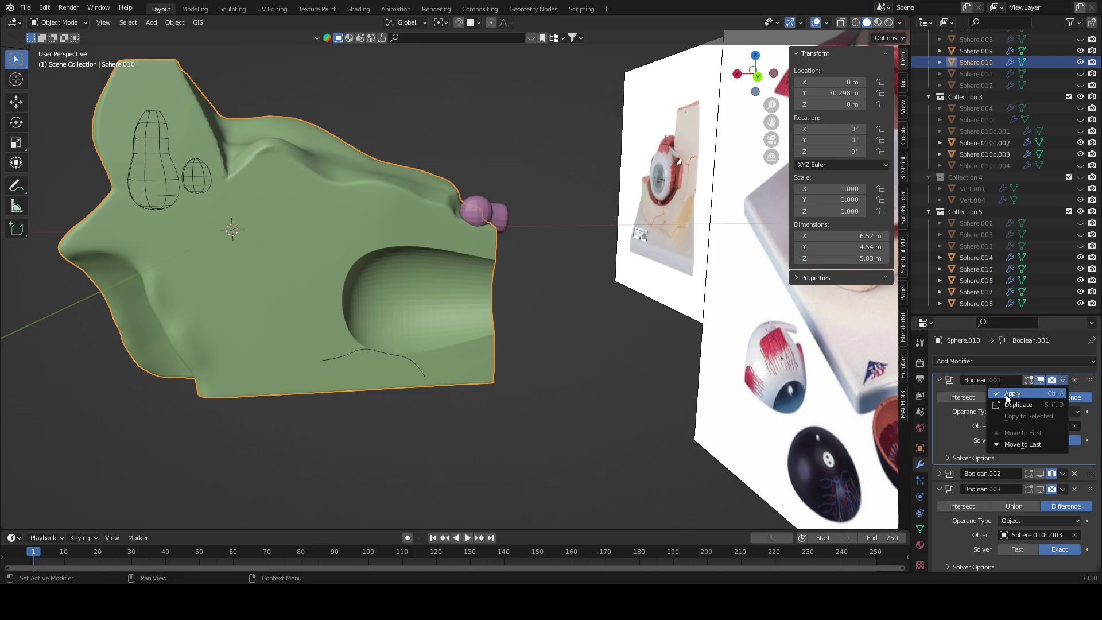
Step: Apply Boolean.001 on the socket and review the next boolean's settings
left_click(1007, 395)
left_click(940, 380)
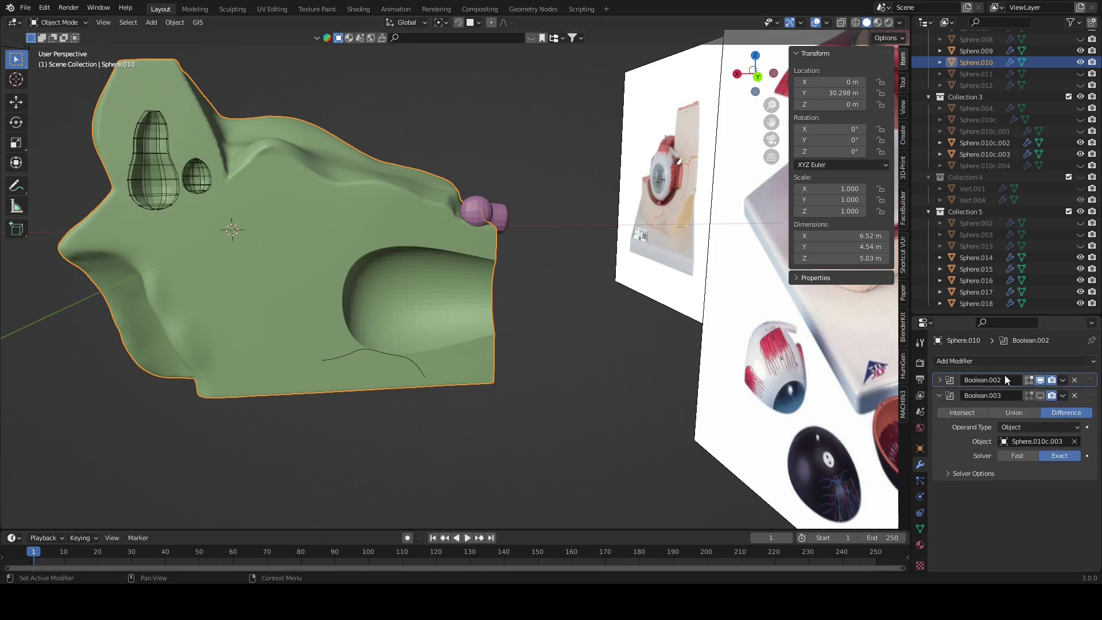
scroll(547, 395, "up", 3)
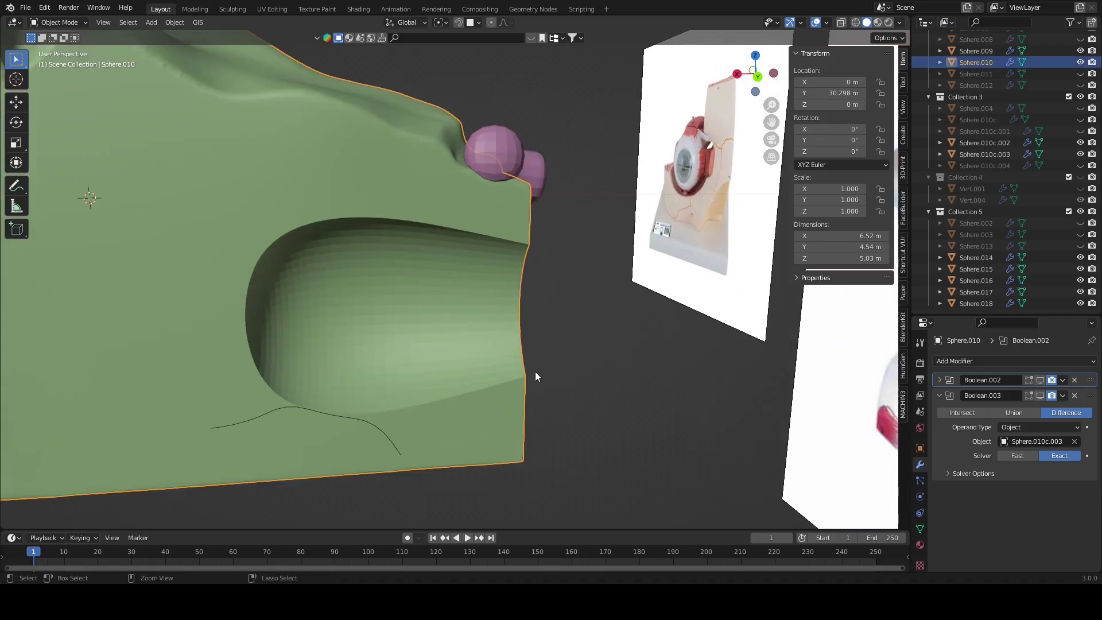
scroll(486, 270, "down", 5)
scroll(578, 317, "up", 2)
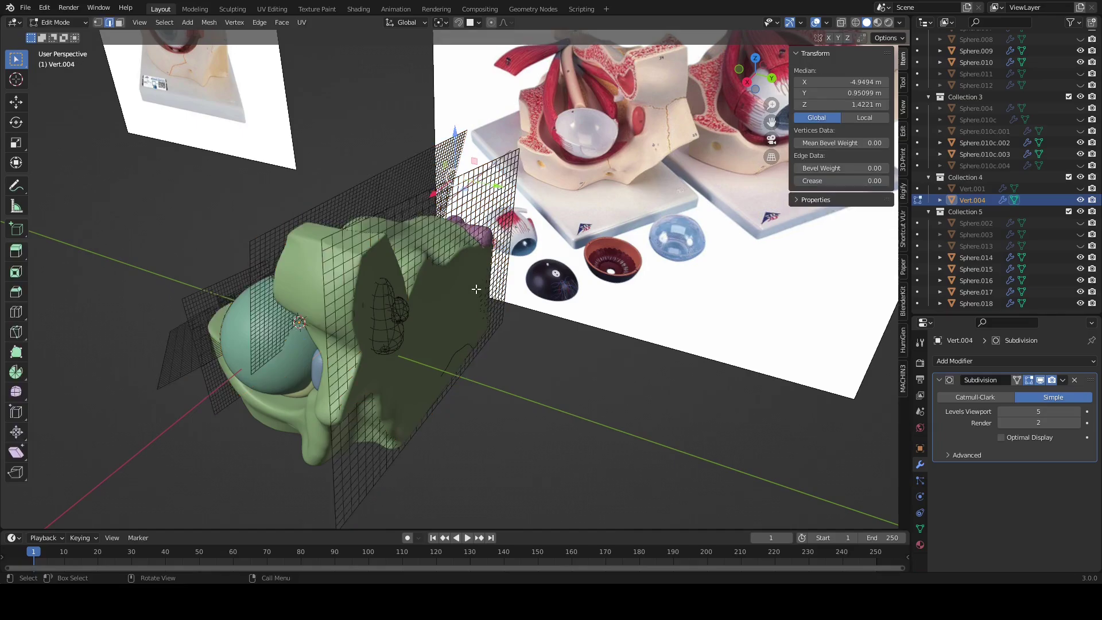
Step: Try separating the grid by loose parts, then revert it to one object
key("a")
right_click(594, 468)
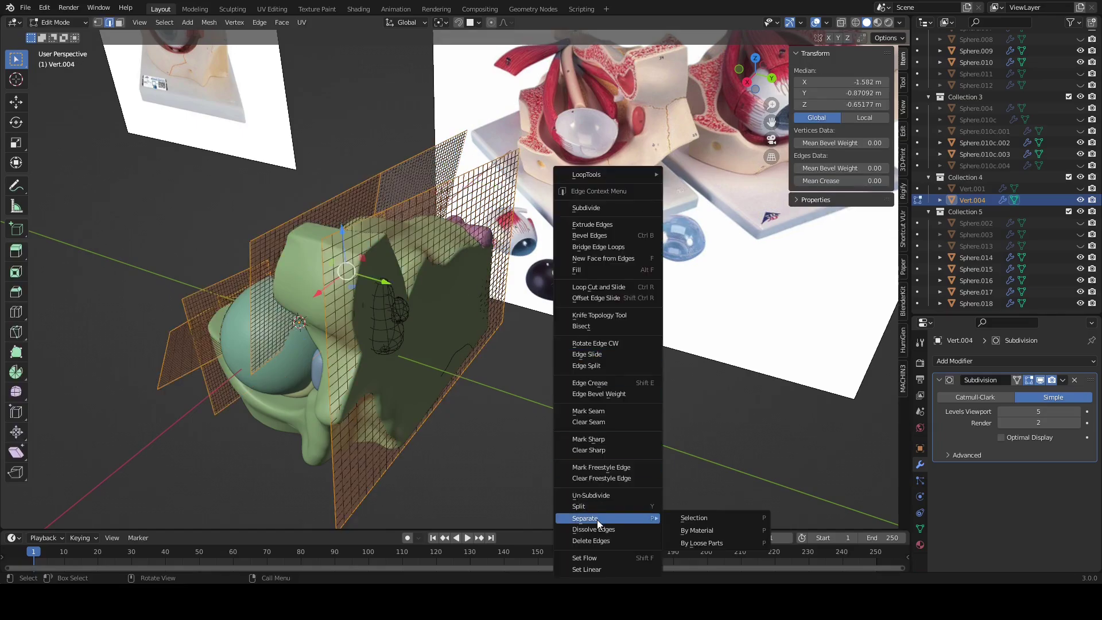
left_click(700, 542)
key("Tab")
left_click(360, 459)
key("Tab")
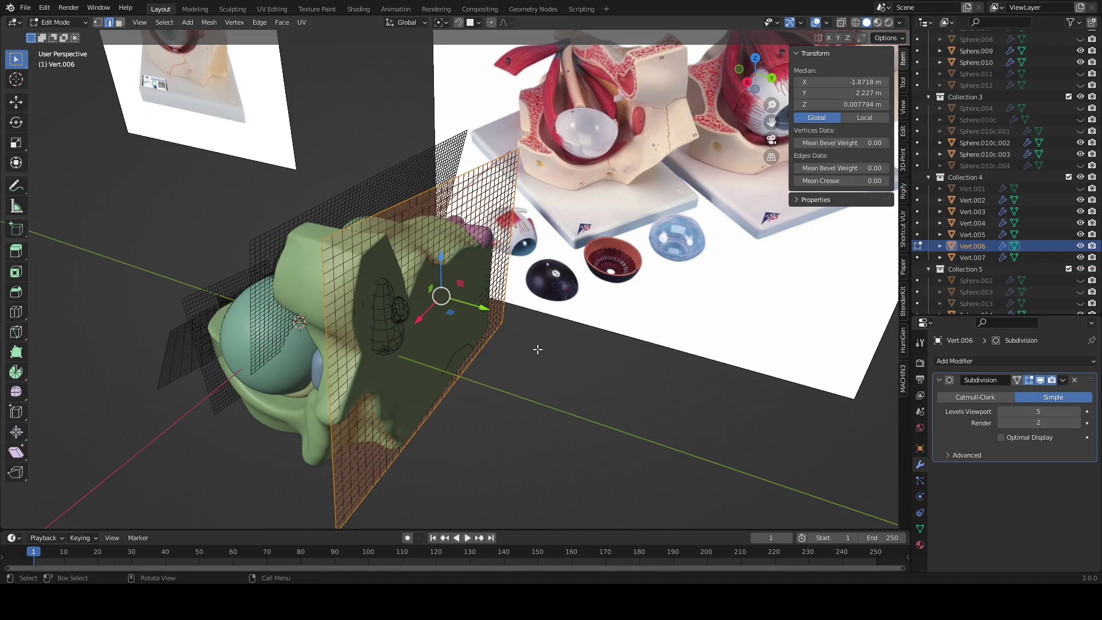
key("Tab")
key("ctrl+j")
key("Tab")
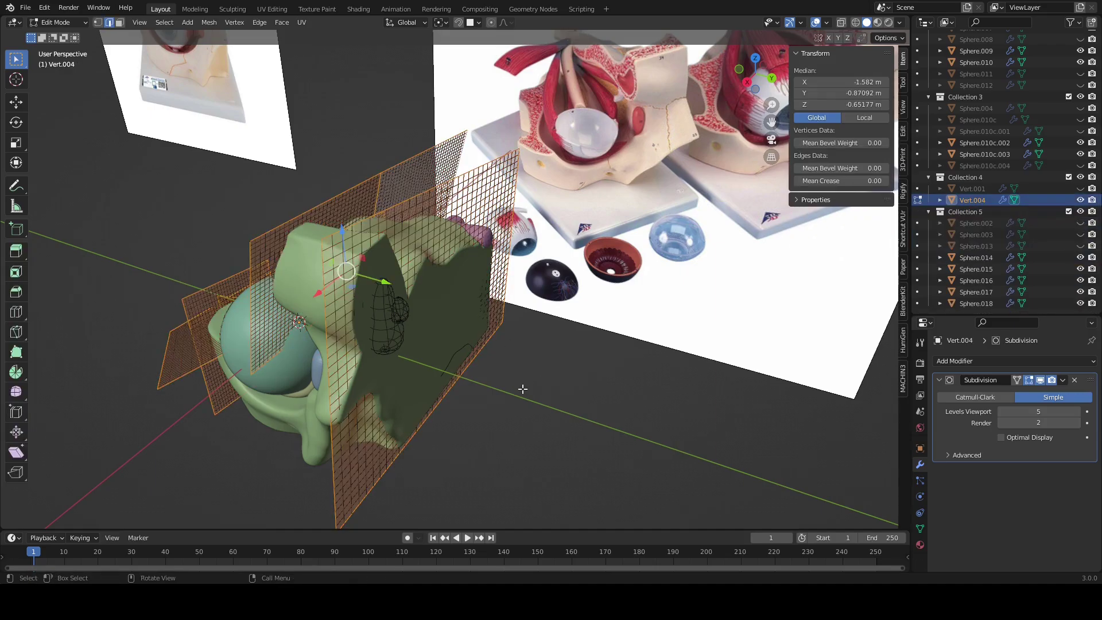
key("Tab")
Step: Change the planes' viewport Display As from Wire to Textured
left_click(919, 450)
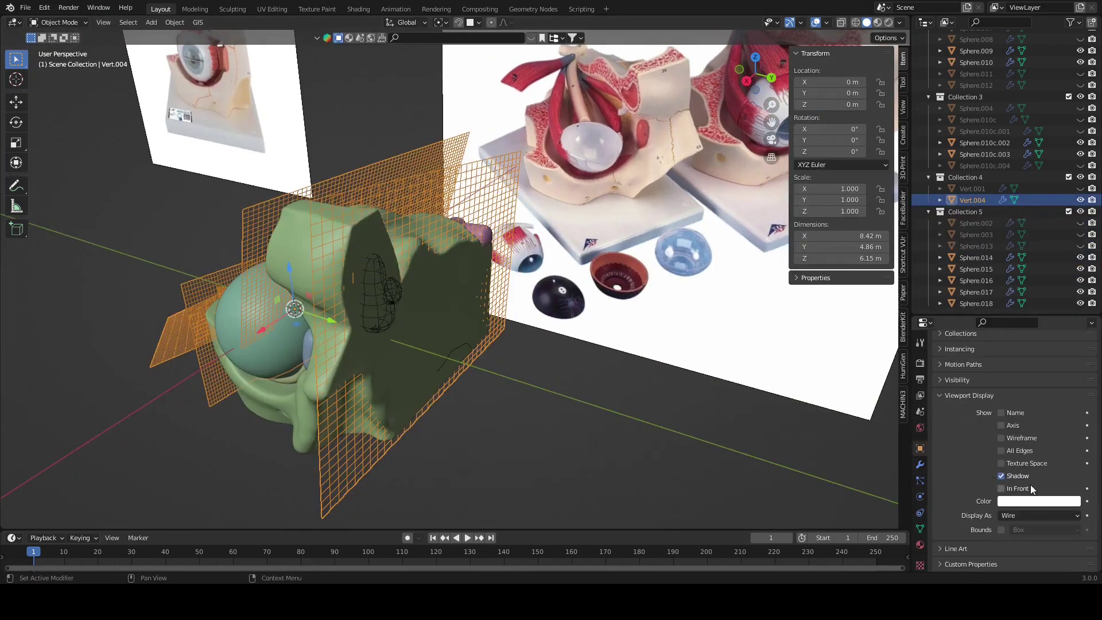
left_click(1015, 464)
middle_click_drag(517, 408, 550, 385)
scroll(550, 384, "up", 3)
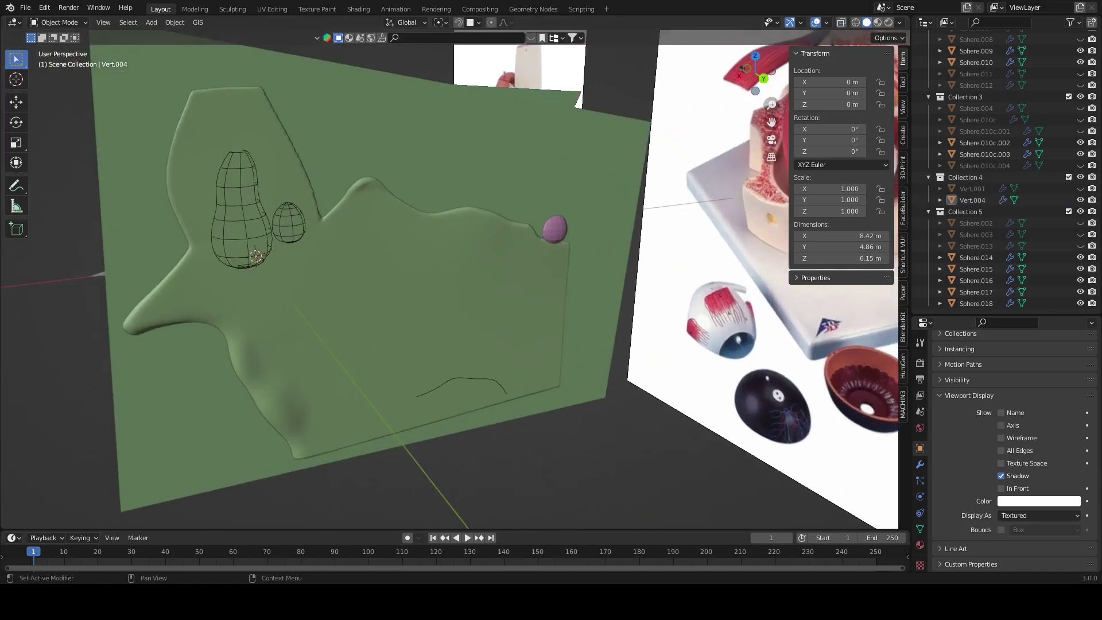
scroll(453, 337, "down", 3)
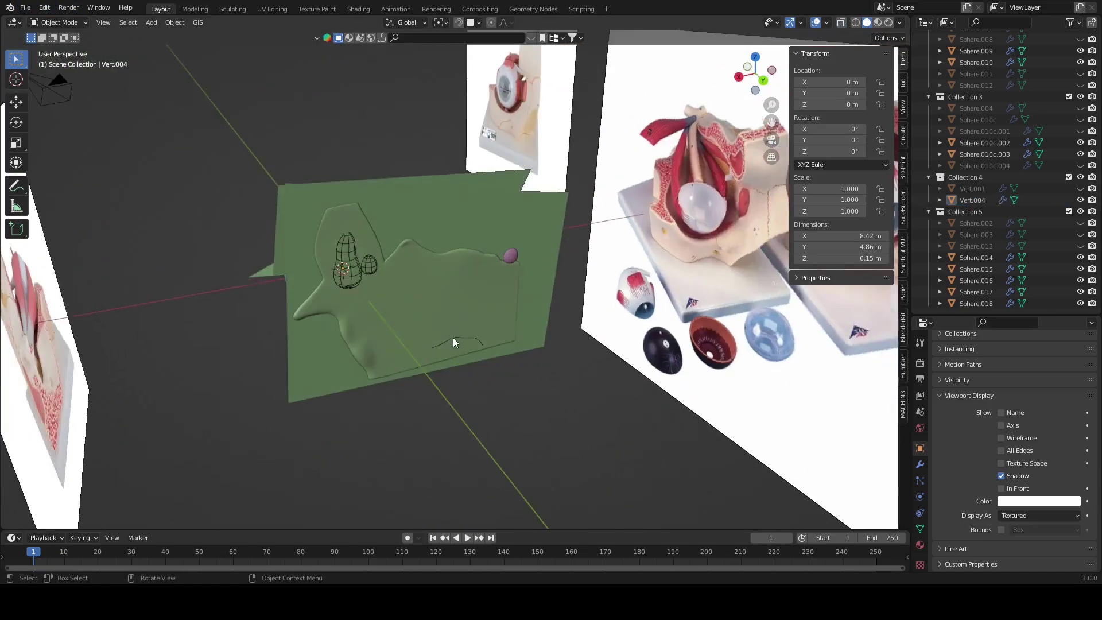
Step: Select the Vert.004 plane in Edit Mode and view its modifier settings
left_click(453, 338)
mouse_move(453, 338)
middle_mouse_down()
mouse_move(380, 369)
mouse_move(842, 345)
middle_mouse_up()
key("Tab")
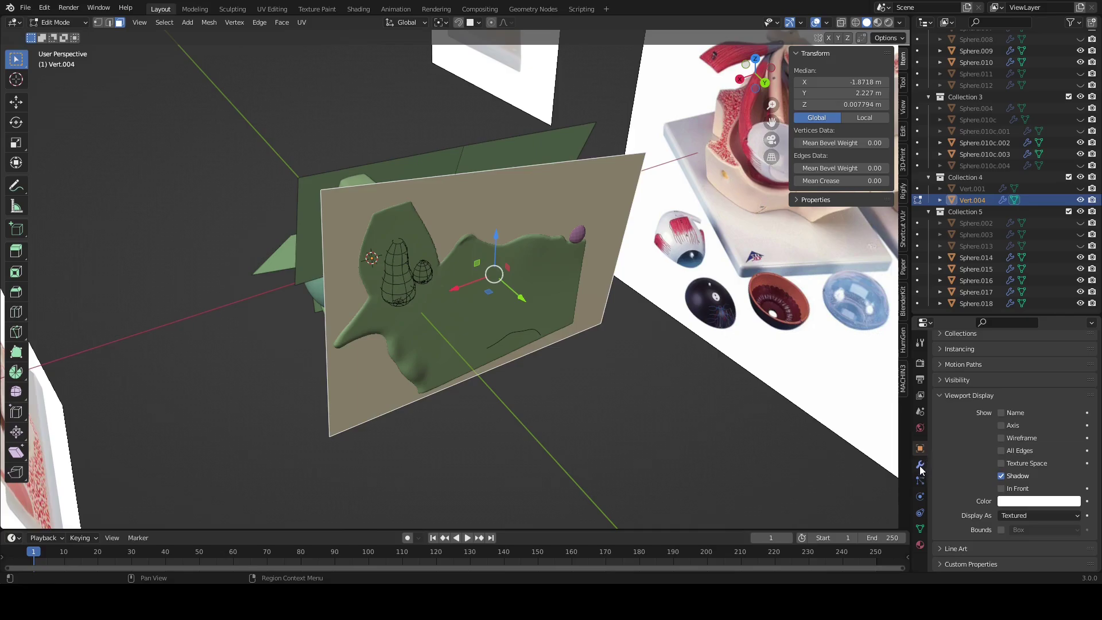
left_click(920, 470)
mouse_move(611, 386)
middle_mouse_down()
mouse_move(748, 397)
mouse_move(826, 368)
mouse_move(541, 400)
mouse_move(704, 337)
mouse_move(834, 180)
middle_mouse_up()
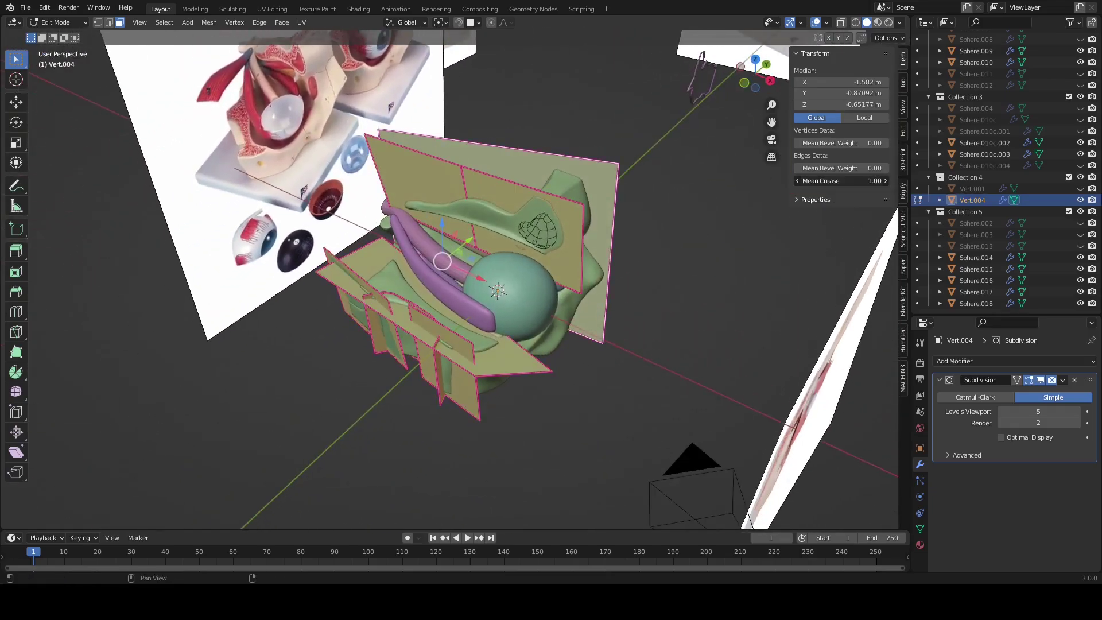
Step: Extrude the plane face into a box and recalculate its normals
mouse_move(602, 247)
middle_mouse_down()
mouse_move(567, 239)
mouse_move(591, 273)
middle_mouse_up()
key("e")
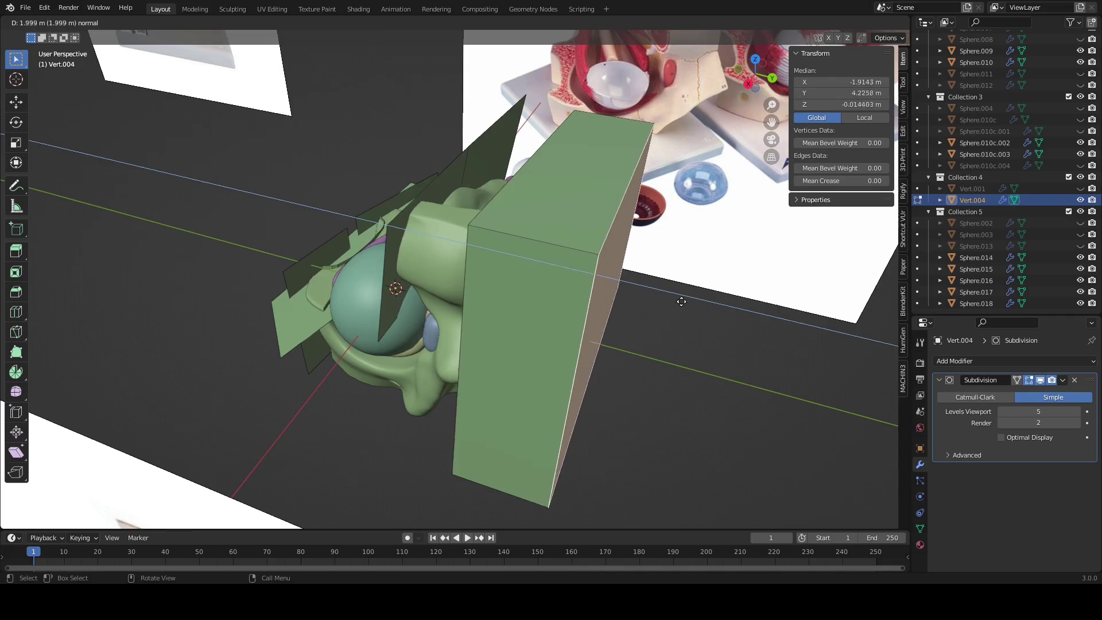
left_click(679, 298)
mouse_move(680, 298)
middle_mouse_down()
mouse_move(663, 305)
mouse_move(697, 318)
mouse_move(705, 287)
mouse_move(581, 273)
mouse_move(660, 280)
mouse_move(643, 316)
mouse_move(676, 321)
middle_mouse_up()
key("alt+z")
key("a")
key("shift+n")
key("alt+z")
key("Tab")
key("Tab")
Step: Select the green box together with another plane object
scroll(642, 316, "up", 3)
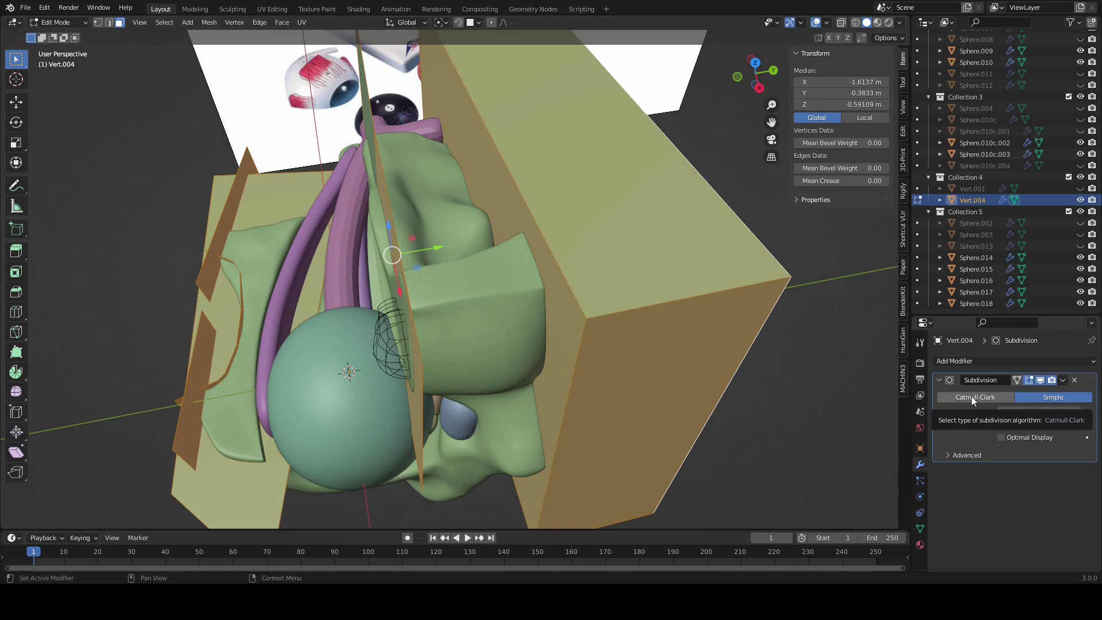
scroll(639, 274, "down", 3)
mouse_move(631, 287)
middle_mouse_down()
mouse_move(639, 274)
mouse_move(442, 233)
middle_mouse_up()
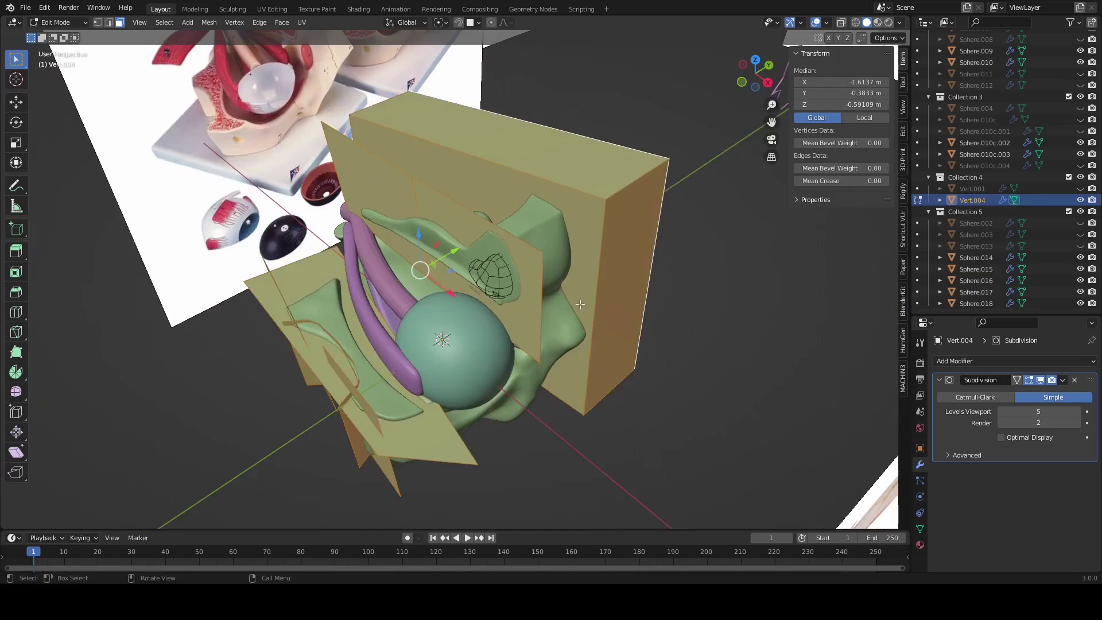
scroll(442, 233, "up", 3)
right_click(442, 232)
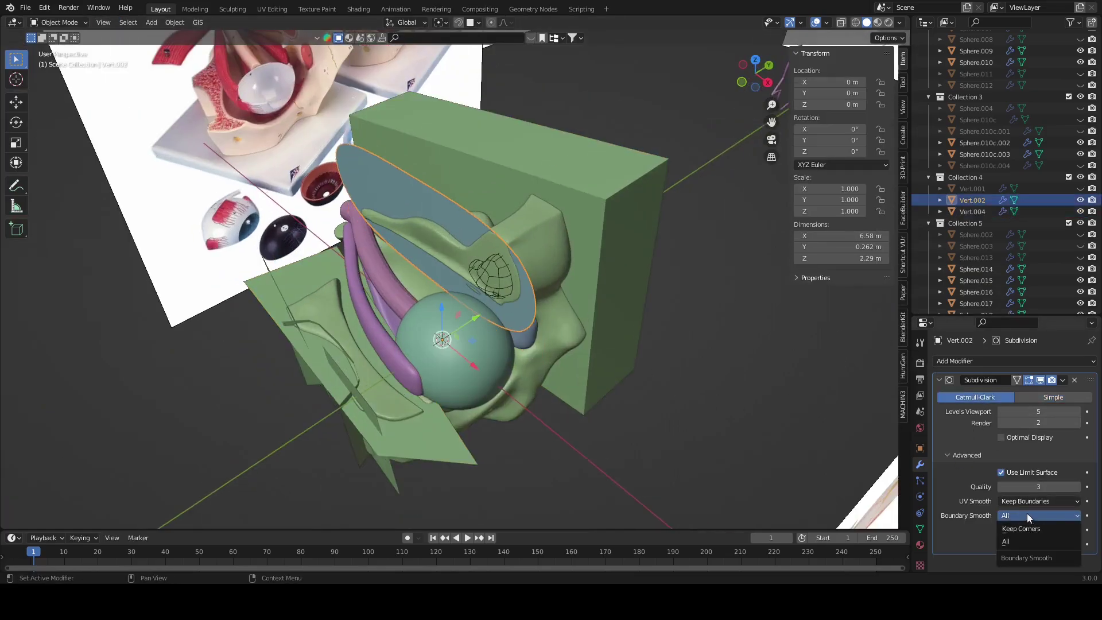
left_click(592, 246)
mouse_move(592, 246)
middle_mouse_down()
mouse_move(636, 282)
mouse_move(685, 295)
mouse_move(620, 286)
mouse_move(570, 350)
mouse_move(643, 280)
mouse_move(526, 284)
mouse_move(604, 254)
mouse_move(604, 292)
mouse_move(449, 309)
middle_mouse_up()
right_click(634, 353)
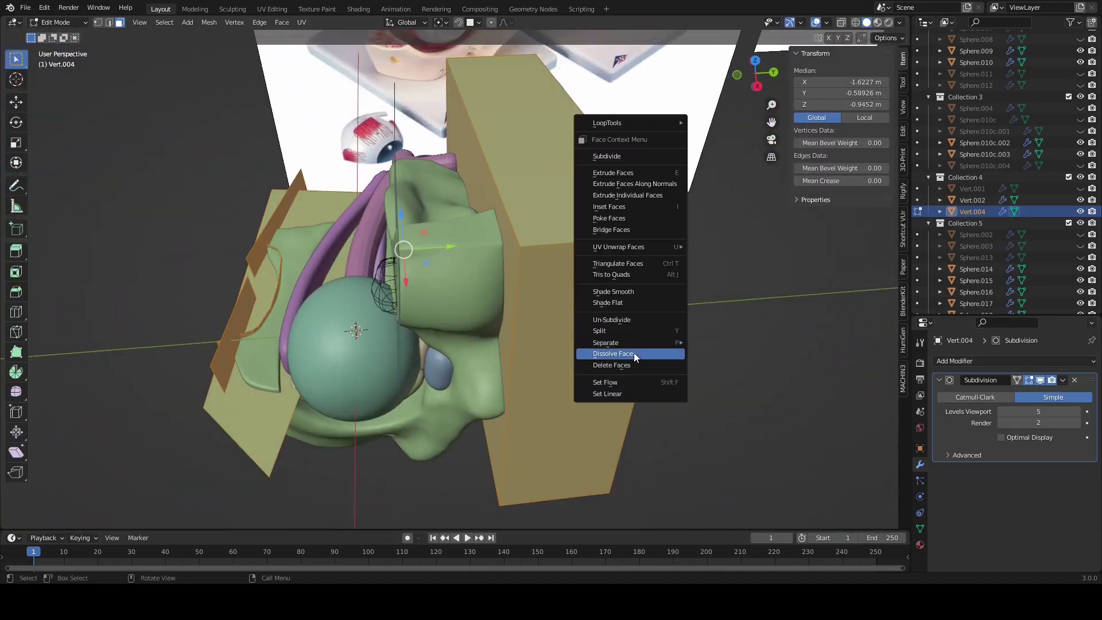
left_click(634, 353)
mouse_move(584, 306)
middle_mouse_down()
mouse_move(608, 322)
mouse_move(625, 313)
mouse_move(696, 322)
mouse_move(610, 282)
middle_mouse_up()
Step: Separate the selected planes by loose parts into objects Vert.002–Vert.008
key("Tab")
right_click(696, 323)
left_click(772, 349)
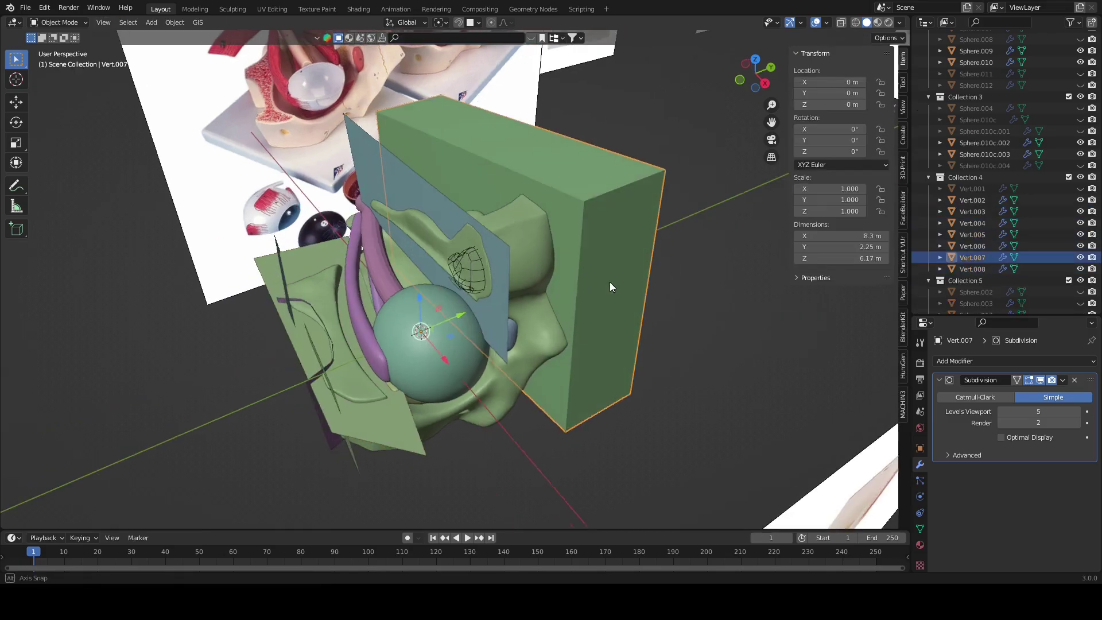
key("Tab")
left_click(986, 363)
Step: Add a Boolean cut using box Vert.007, hide the box, and apply the cut
left_click(878, 147)
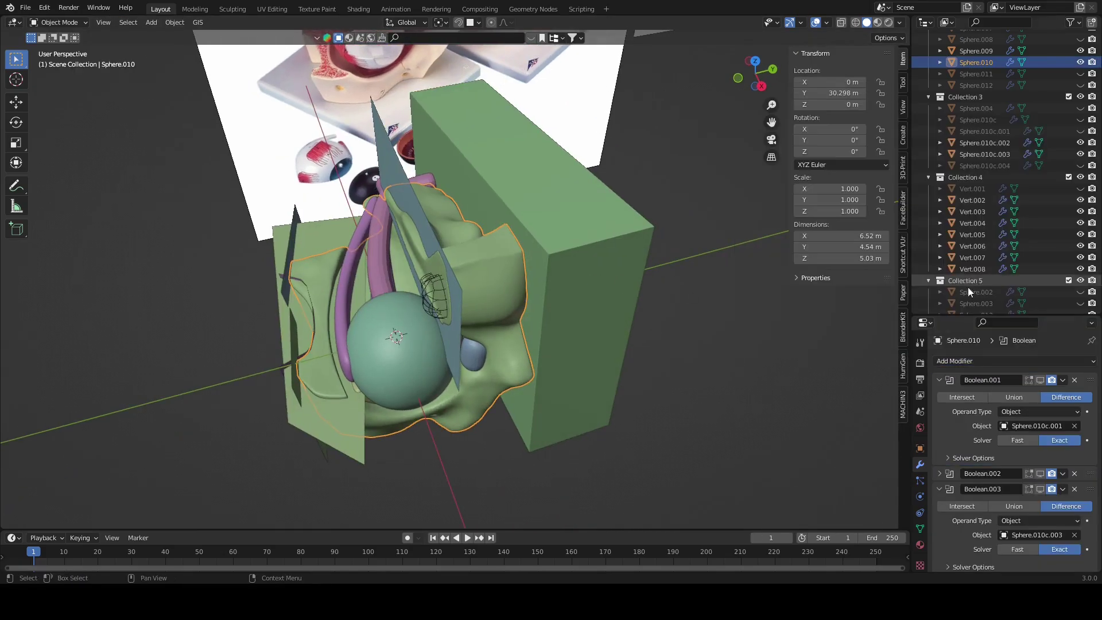
scroll(1054, 489, "down", 4)
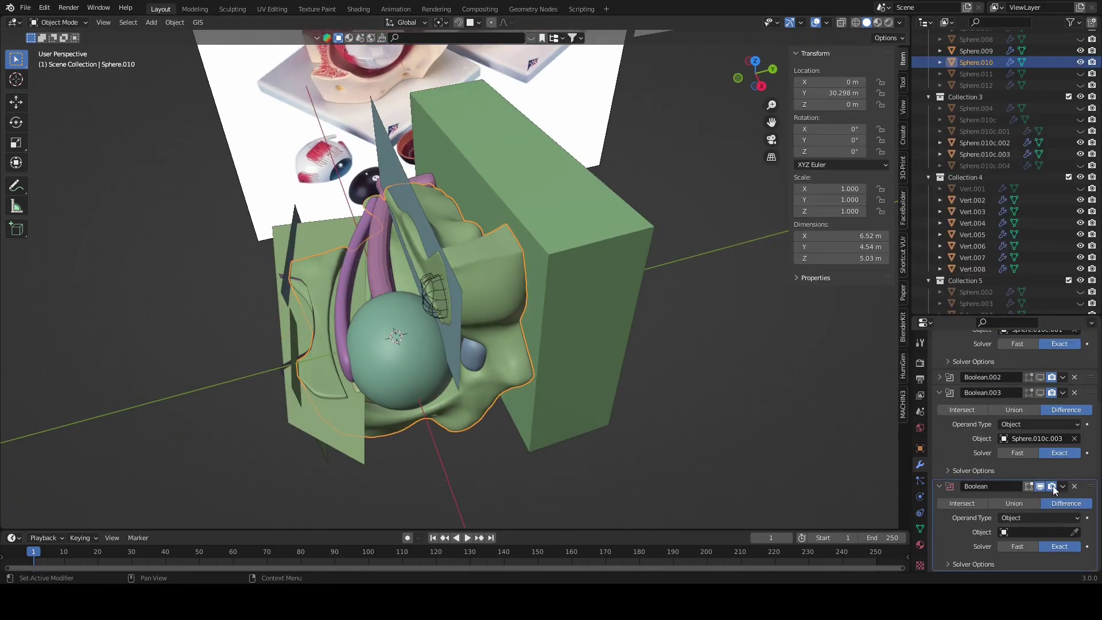
left_click(611, 233)
mouse_move(685, 249)
middle_mouse_down()
mouse_move(604, 295)
mouse_move(624, 287)
mouse_move(470, 256)
mouse_move(543, 290)
mouse_move(591, 234)
middle_mouse_up()
left_click(592, 236)
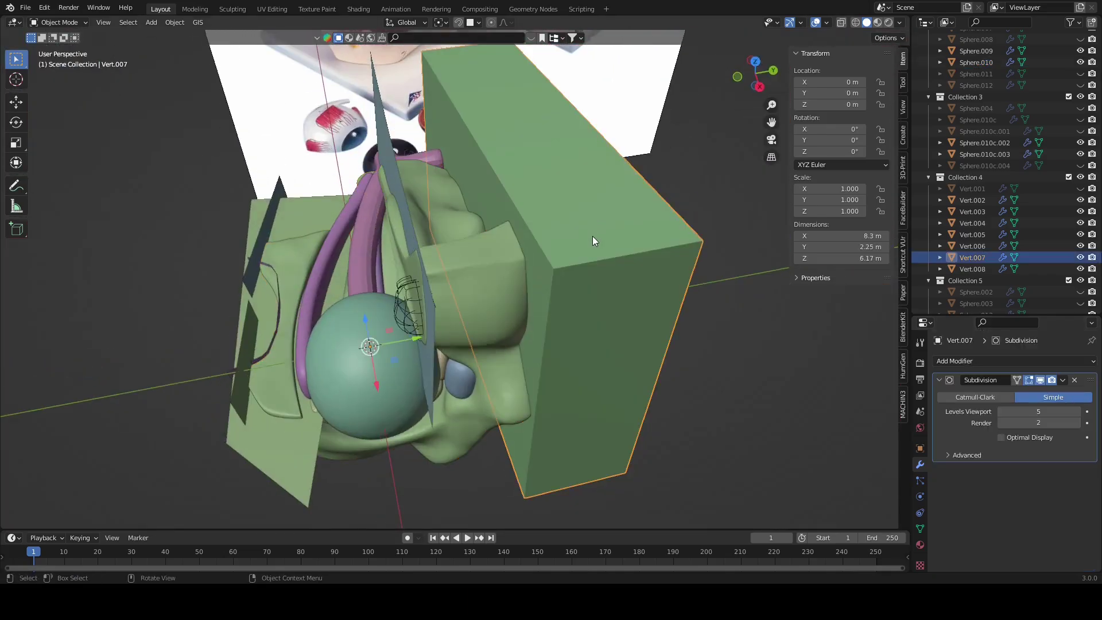
key("h")
left_click(505, 258)
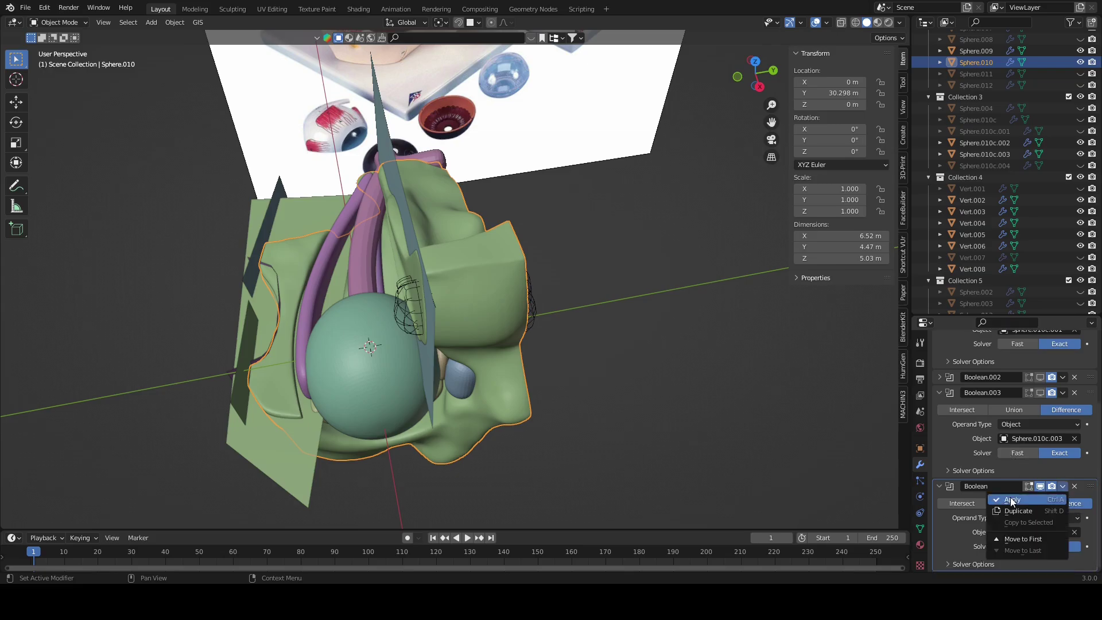
key("Return")
Step: Extrude the Vert.005 plane into a box
mouse_move(548, 388)
middle_mouse_down()
mouse_move(631, 410)
mouse_move(674, 359)
mouse_move(612, 412)
mouse_move(426, 371)
mouse_move(604, 356)
mouse_move(591, 409)
middle_mouse_up()
scroll(591, 409, "up", 3)
left_click(532, 408)
key("Tab")
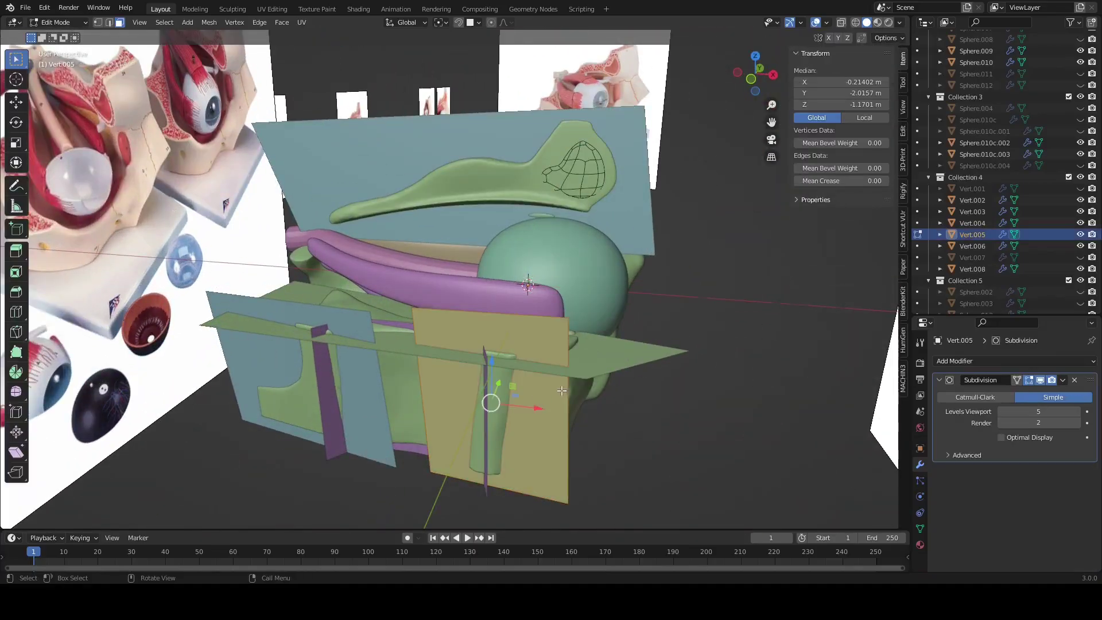
scroll(595, 380, "up", 2)
key("e")
key("Tab")
mouse_move(594, 379)
middle_mouse_down()
mouse_move(525, 408)
mouse_move(711, 411)
mouse_move(708, 453)
middle_mouse_up()
scroll(619, 367, "up", 3)
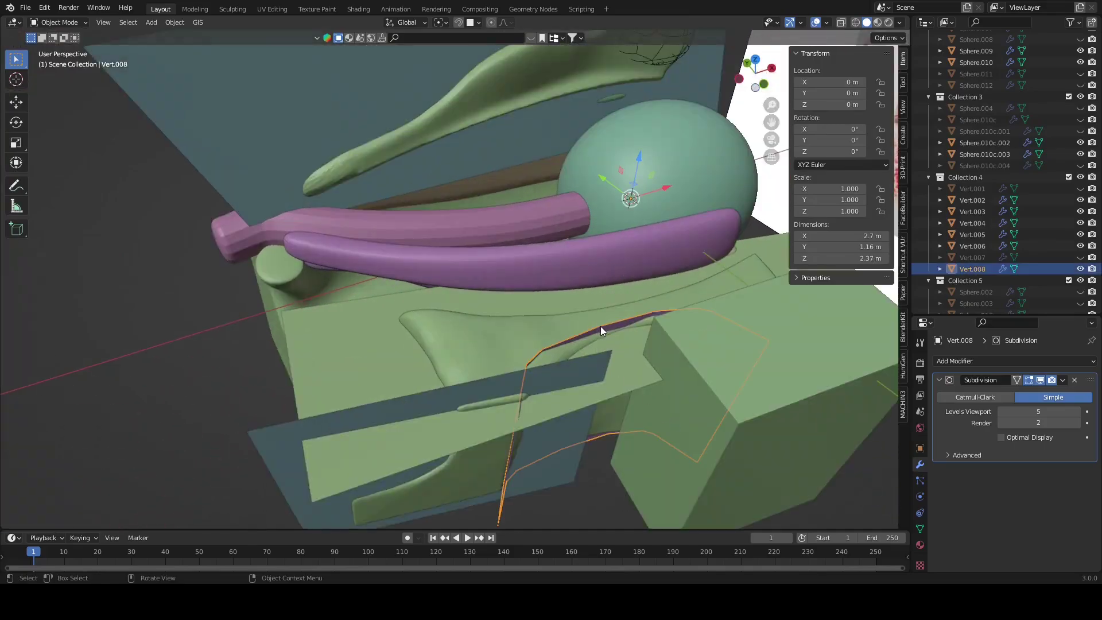
Step: Make Vert.008's Catmull-Clark subdivision keep corners sharp
key("Tab")
key("alt+z")
middle_click_drag(620, 344, 963, 448)
key("a")
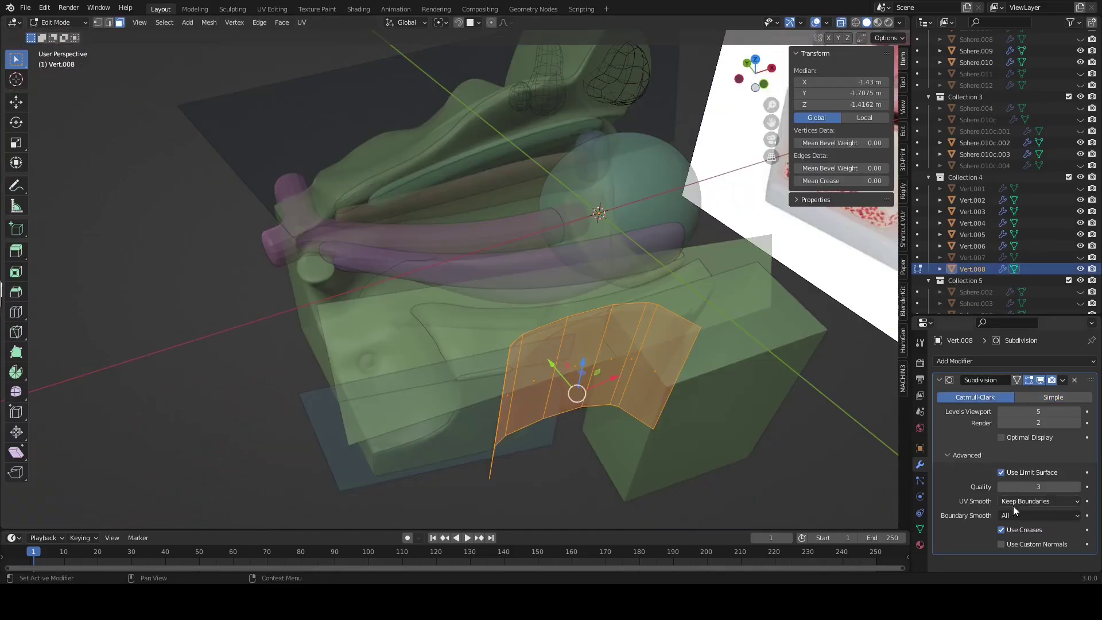
left_click(1015, 514)
key("alt+z")
key("Tab")
mouse_move(660, 396)
middle_mouse_down()
mouse_move(695, 423)
mouse_move(721, 405)
mouse_move(610, 360)
mouse_move(559, 423)
mouse_move(422, 349)
mouse_move(782, 338)
middle_mouse_up()
Step: Extrude the Vert.002 plane into a box and crease its edges to 1
left_click(422, 349)
key("Tab")
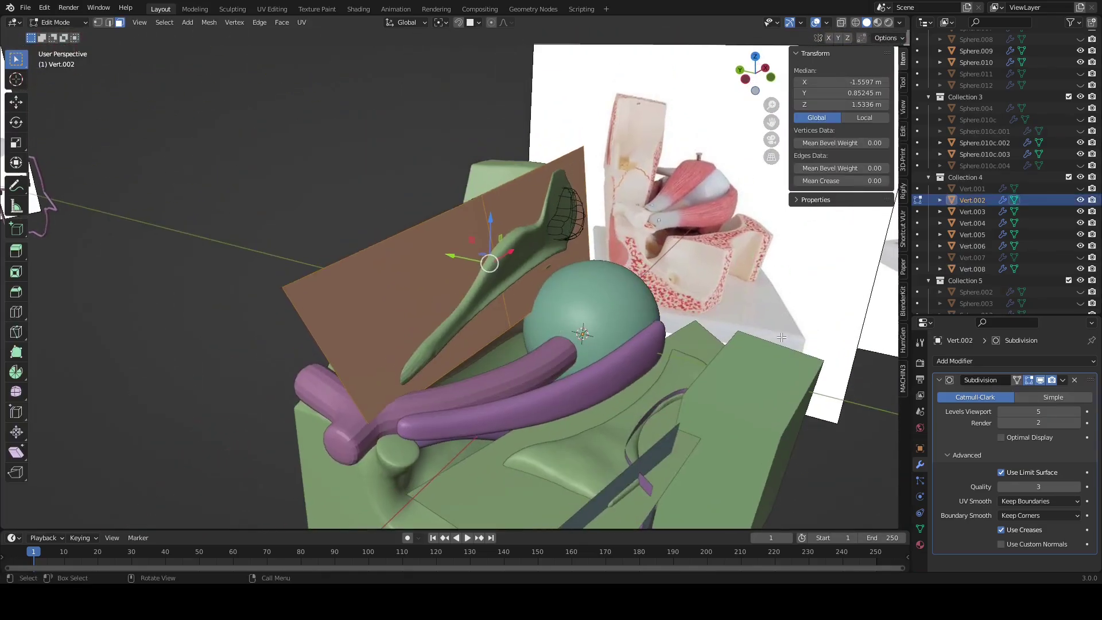
key("e")
left_click(563, 308)
middle_click_drag(563, 308, 706, 313)
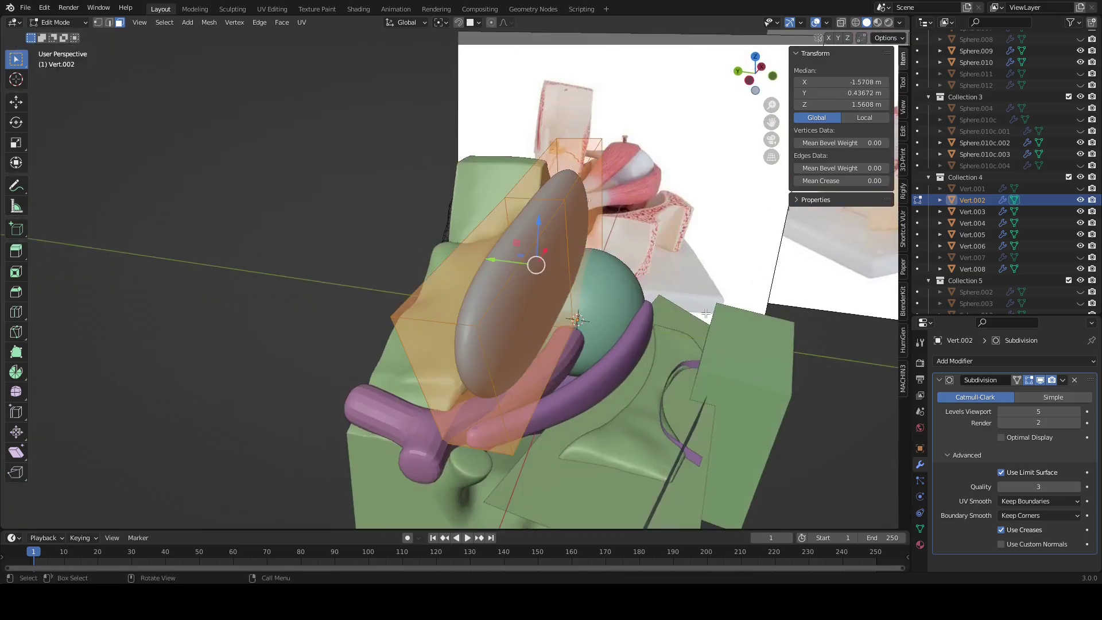
key("shift+e")
type("1")
key("Return")
key("Tab")
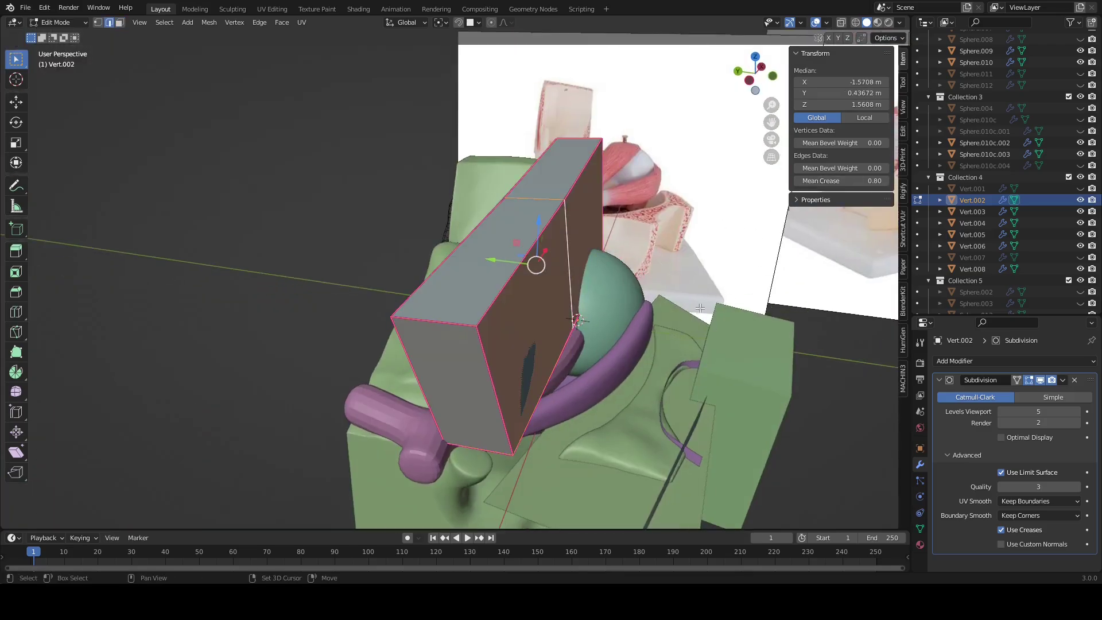
Step: Reselect the green socket mesh Sphere.010
mouse_move(754, 236)
middle_mouse_down()
mouse_move(660, 343)
mouse_move(536, 277)
middle_mouse_up()
left_click(535, 276)
scroll(555, 268, "up", 6)
scroll(555, 267, "down", 8)
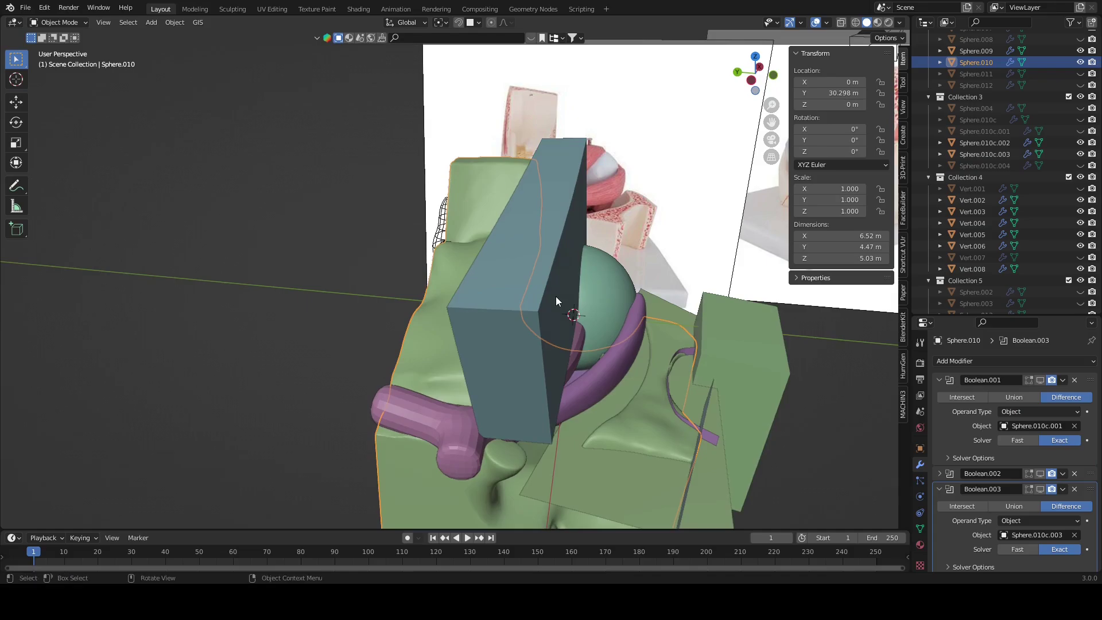
Step: Cut the socket with a Boolean Difference using the Vert.002 box, hide the cutter, and apply
left_click(954, 361)
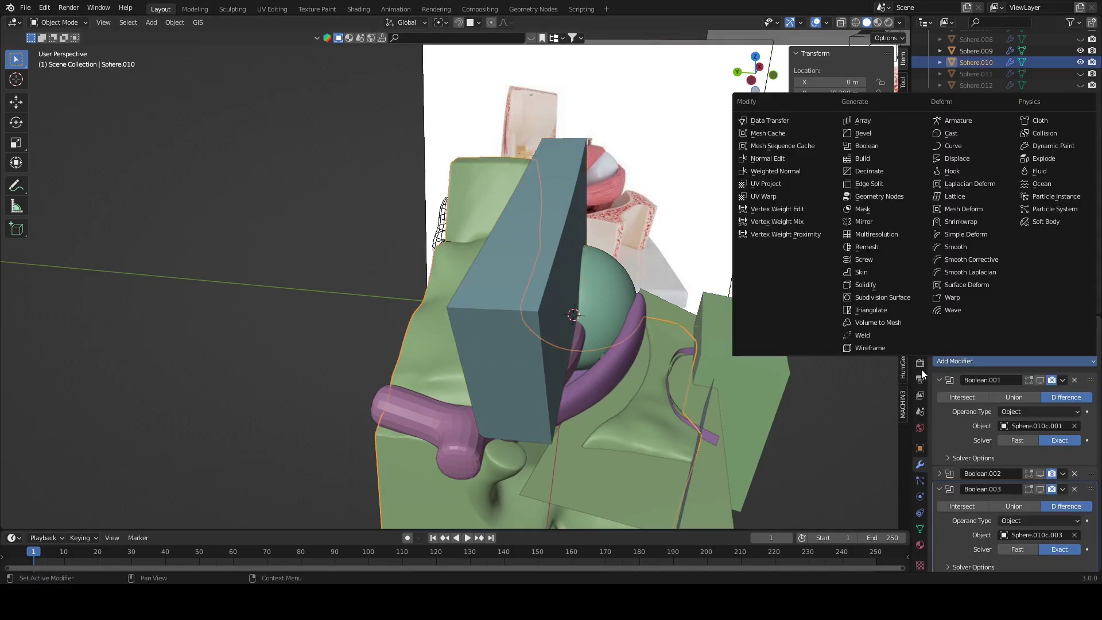
left_click(861, 151)
scroll(1046, 356, "down", 4)
left_click(1075, 532)
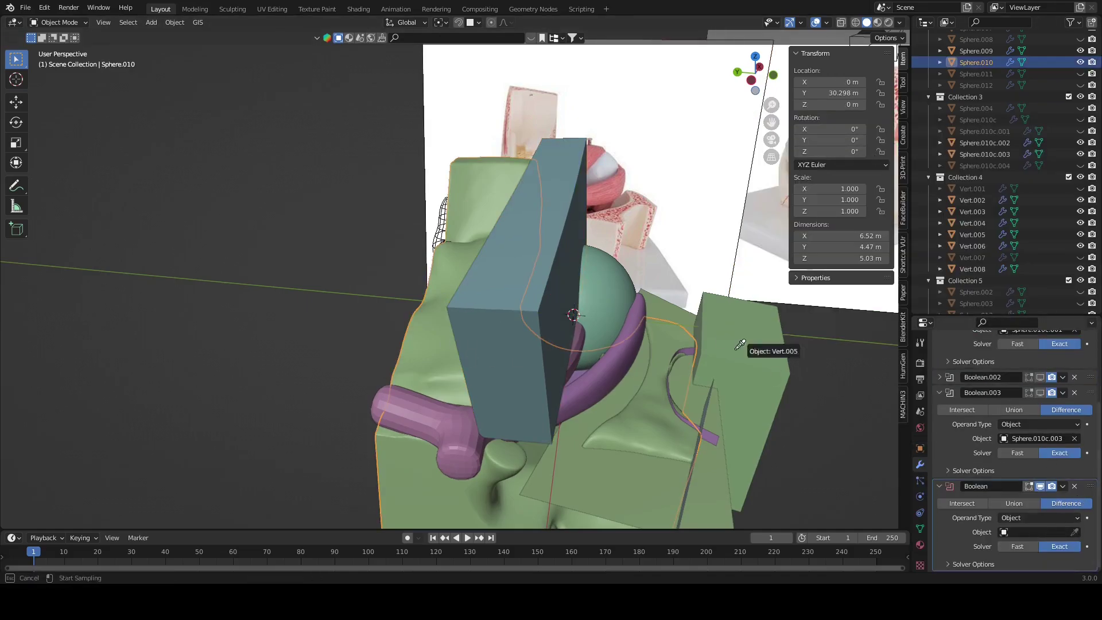
left_click(561, 213)
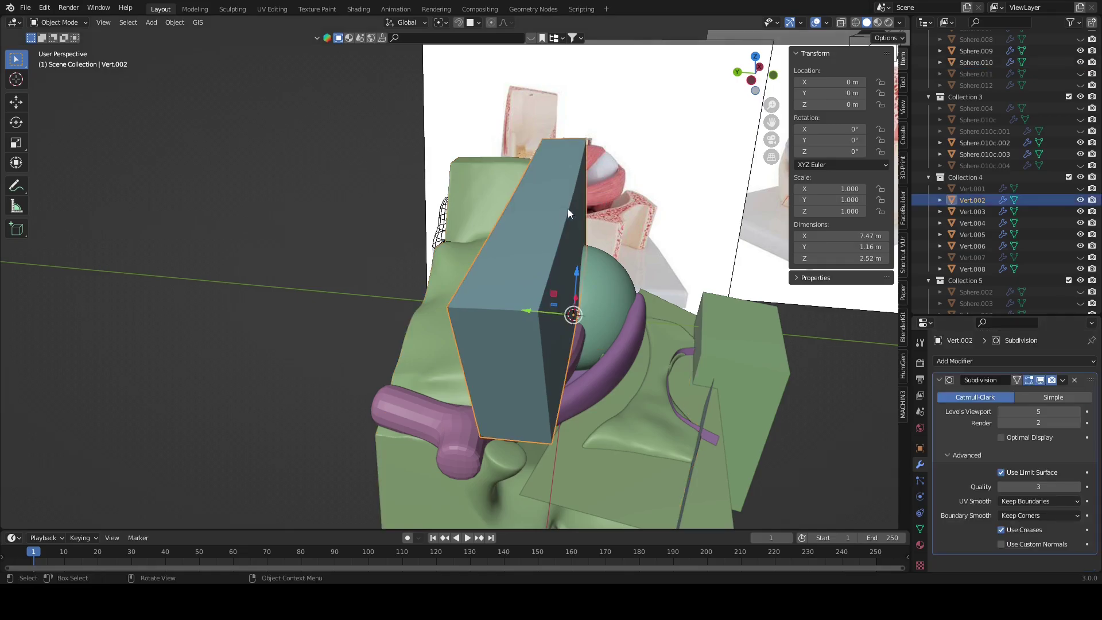
key("KP_Decimal")
key("ctrl+z")
scroll(442, 253, "down", 2)
scroll(494, 233, "down", 3)
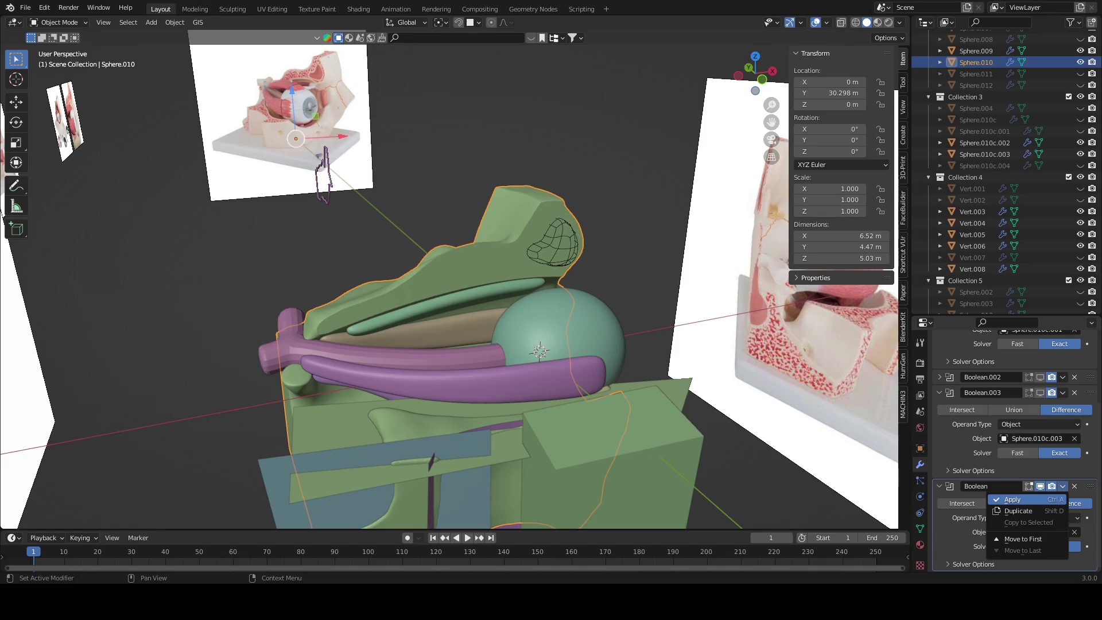
left_click(1012, 500)
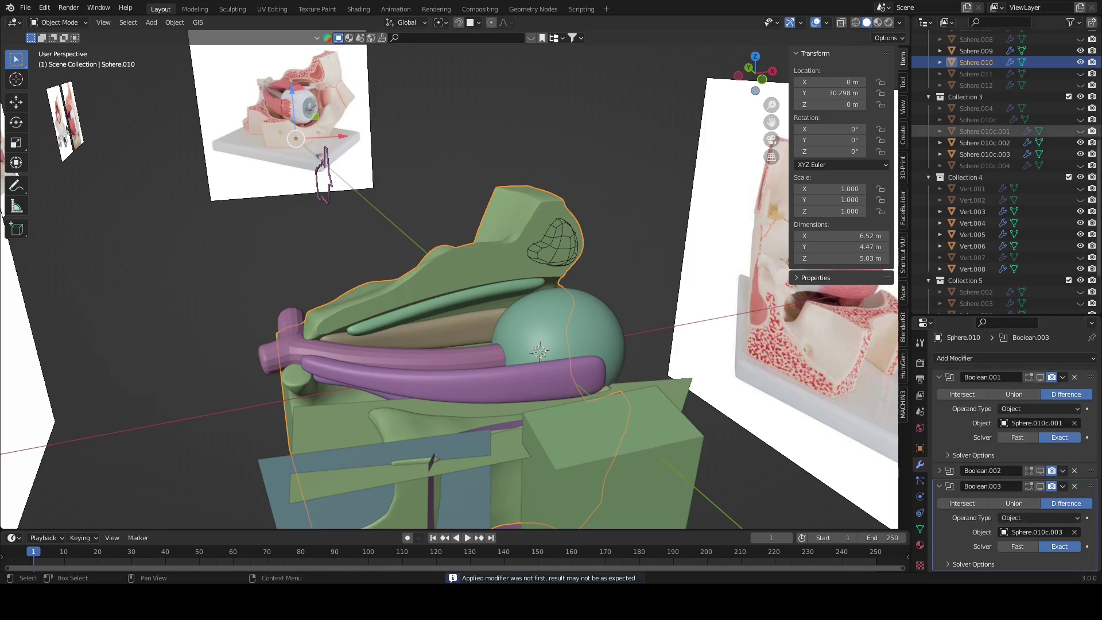
Step: Extrude the Vert.006 plane upward into a box
mouse_move(563, 361)
middle_mouse_down()
mouse_move(533, 301)
mouse_move(660, 298)
middle_mouse_up()
left_click(533, 301)
key("Tab")
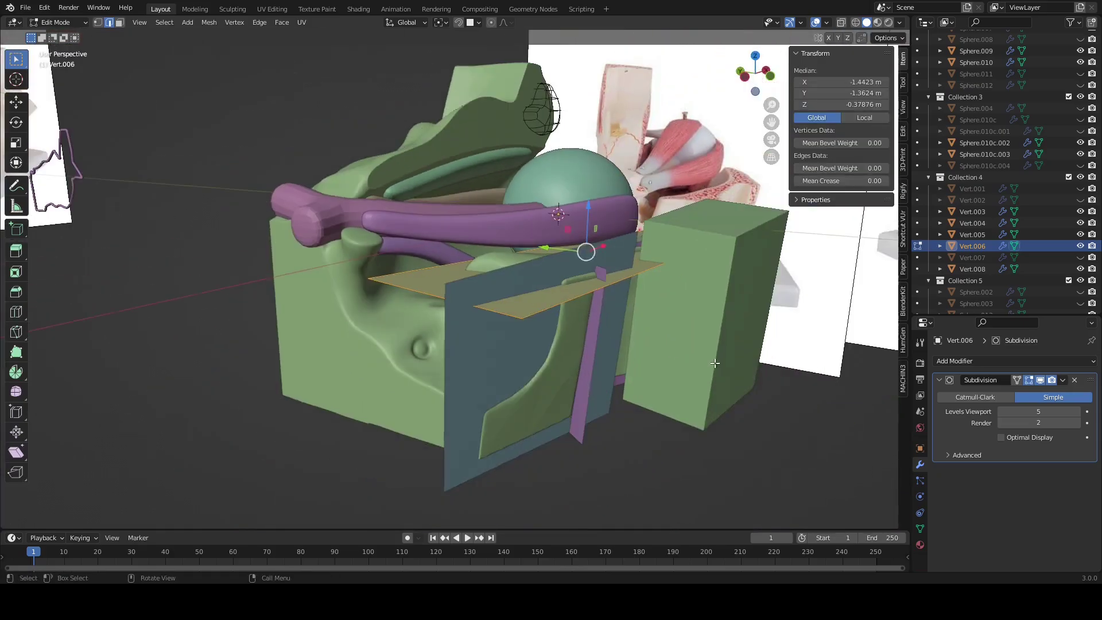
key("e")
left_click(734, 302)
key("Tab")
Step: Add a Boolean Difference on the green socket for the Vert.006 box and apply it
left_click(977, 62)
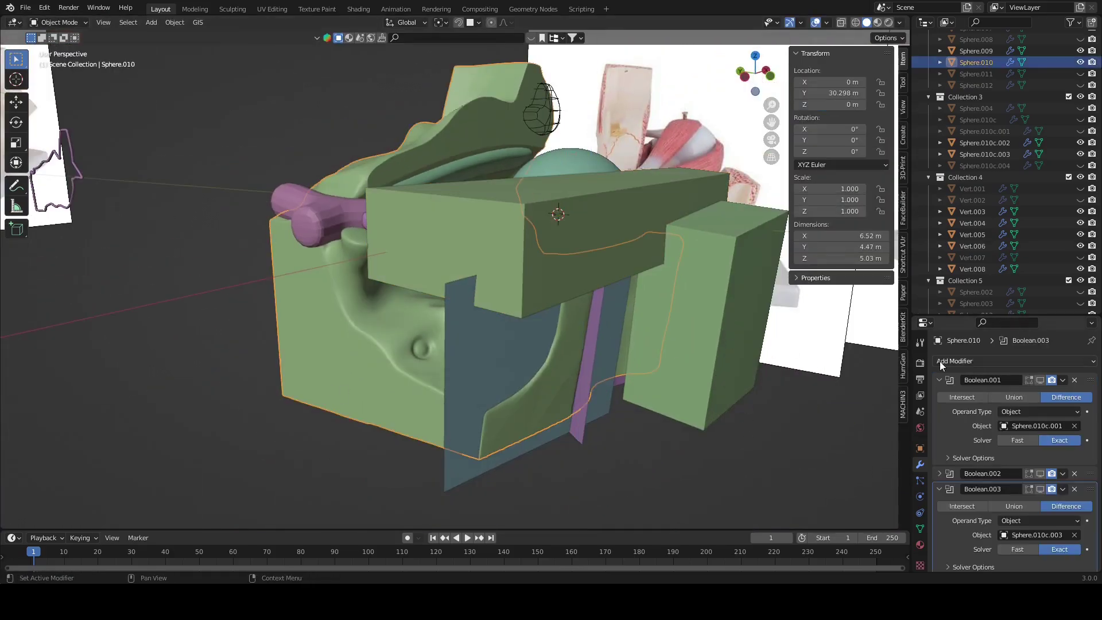
left_click(939, 361)
left_click(876, 148)
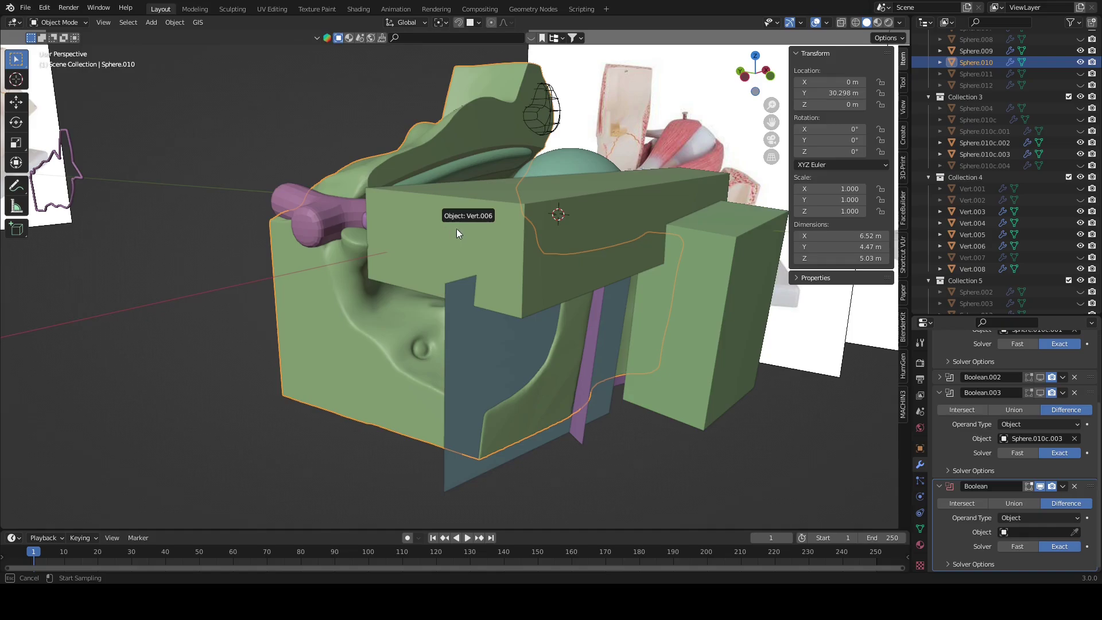
mouse_move(423, 236)
middle_mouse_down()
mouse_move(376, 414)
mouse_move(472, 423)
mouse_move(552, 393)
mouse_move(580, 315)
middle_mouse_up()
scroll(552, 388, "down", 3)
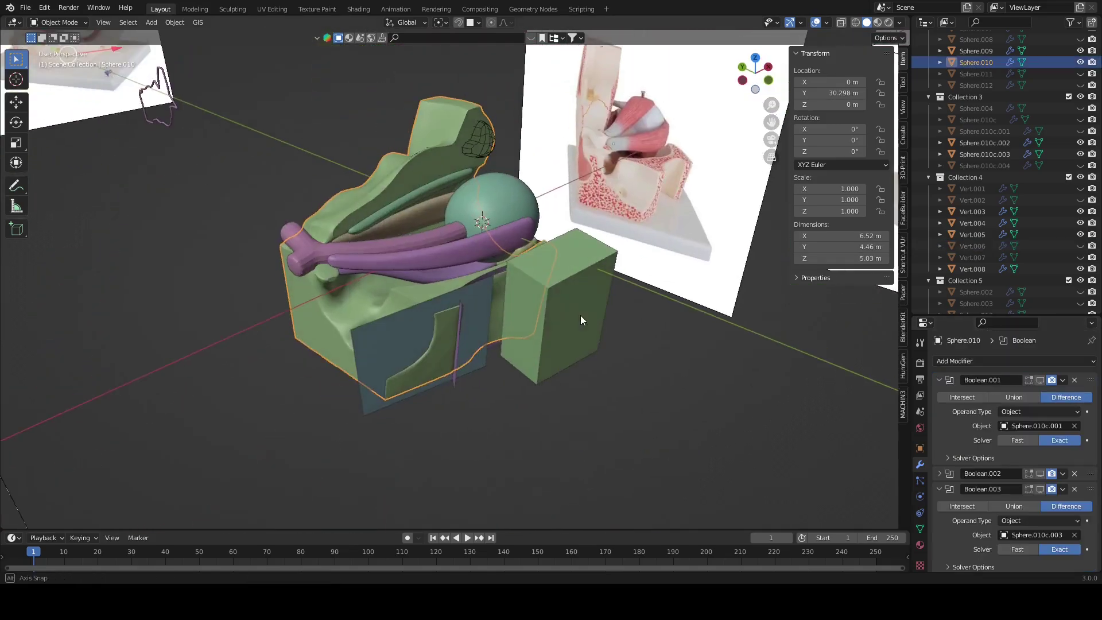
scroll(1076, 495, "down", 4)
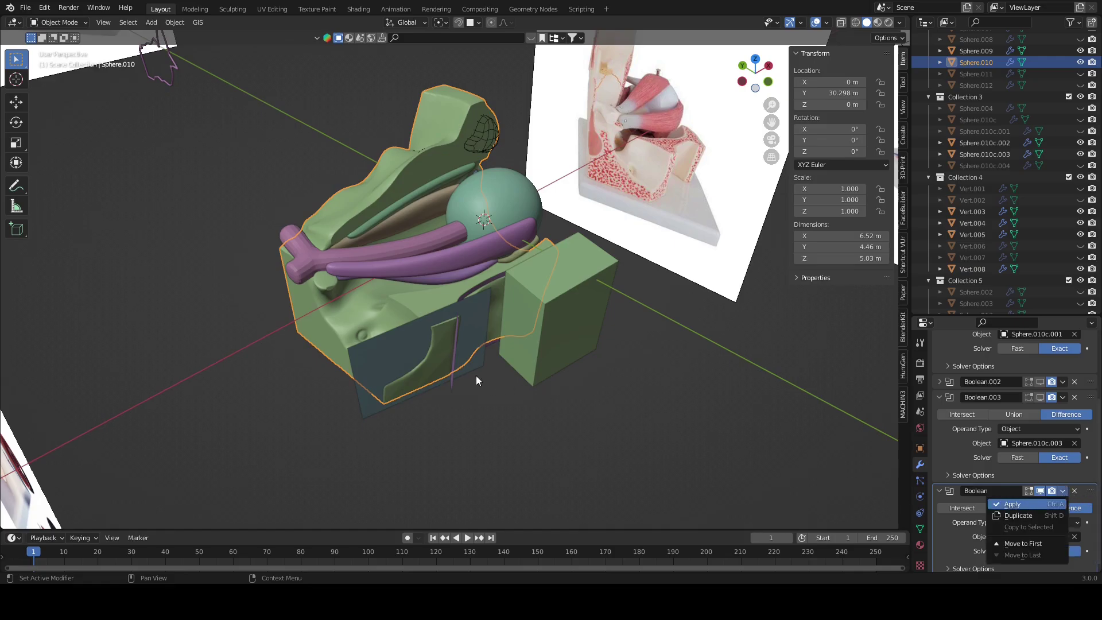
key("Return")
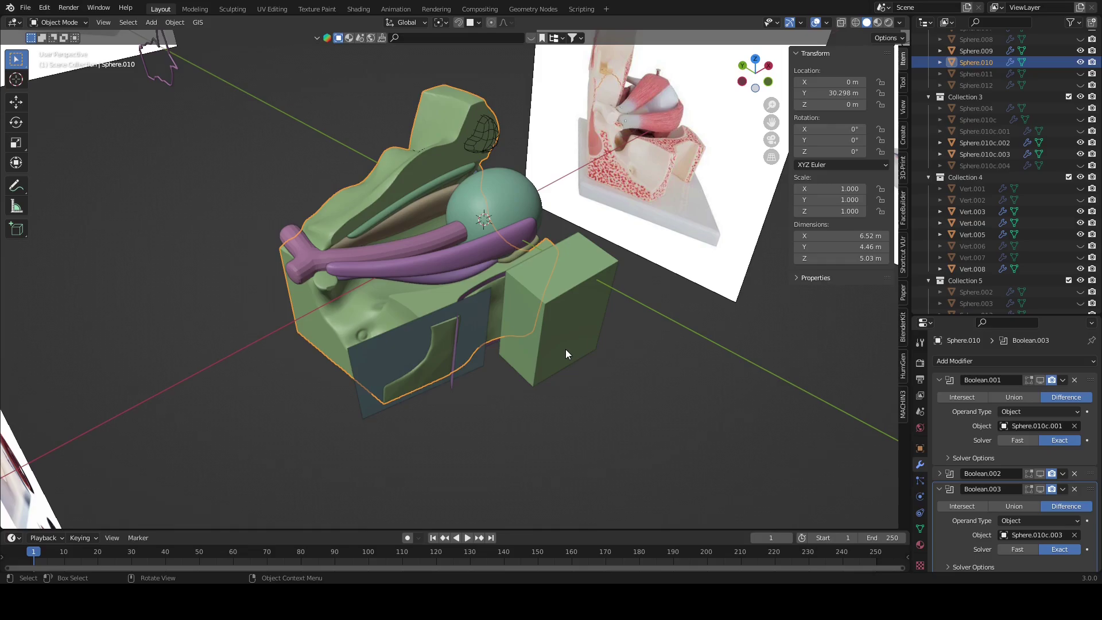
Step: Add a Boolean Difference on the socket with the Vert.005 box as cutter
scroll(566, 354, "up", 3)
mouse_move(586, 433)
middle_mouse_down()
mouse_move(631, 402)
mouse_move(539, 404)
middle_mouse_up()
left_click(525, 402)
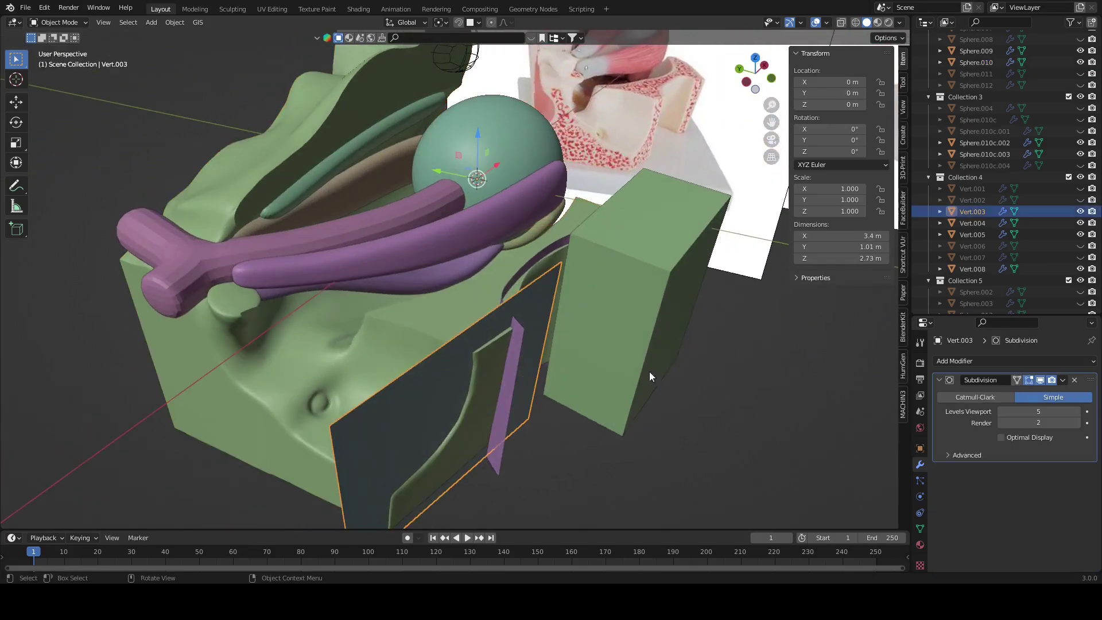
middle_click_drag(649, 371, 435, 351)
left_click(435, 351)
left_click(986, 361)
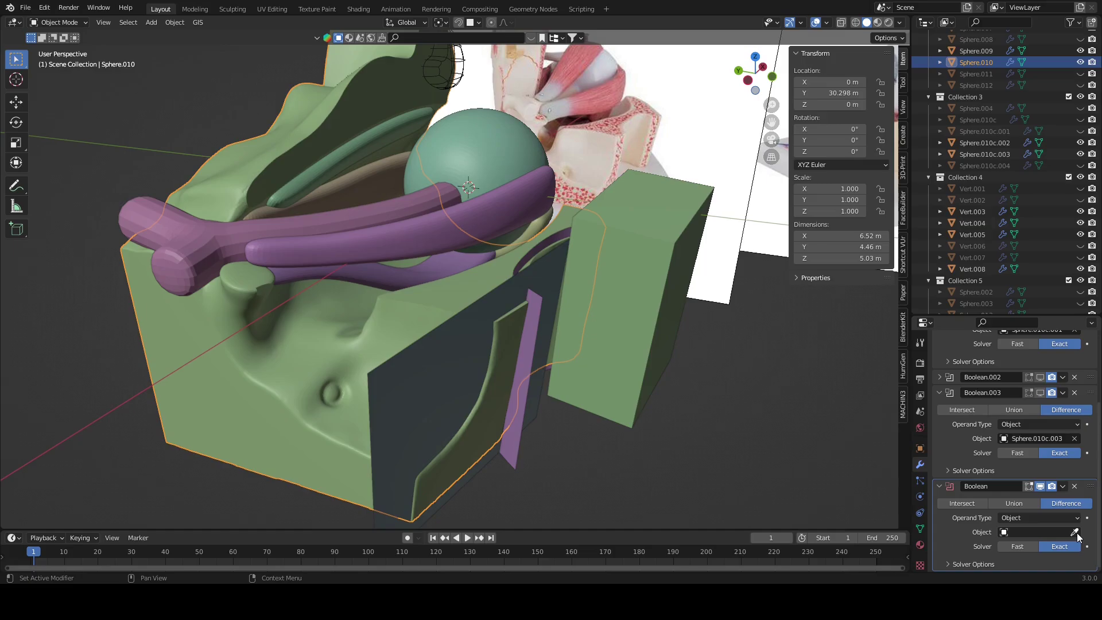
left_click(1075, 533)
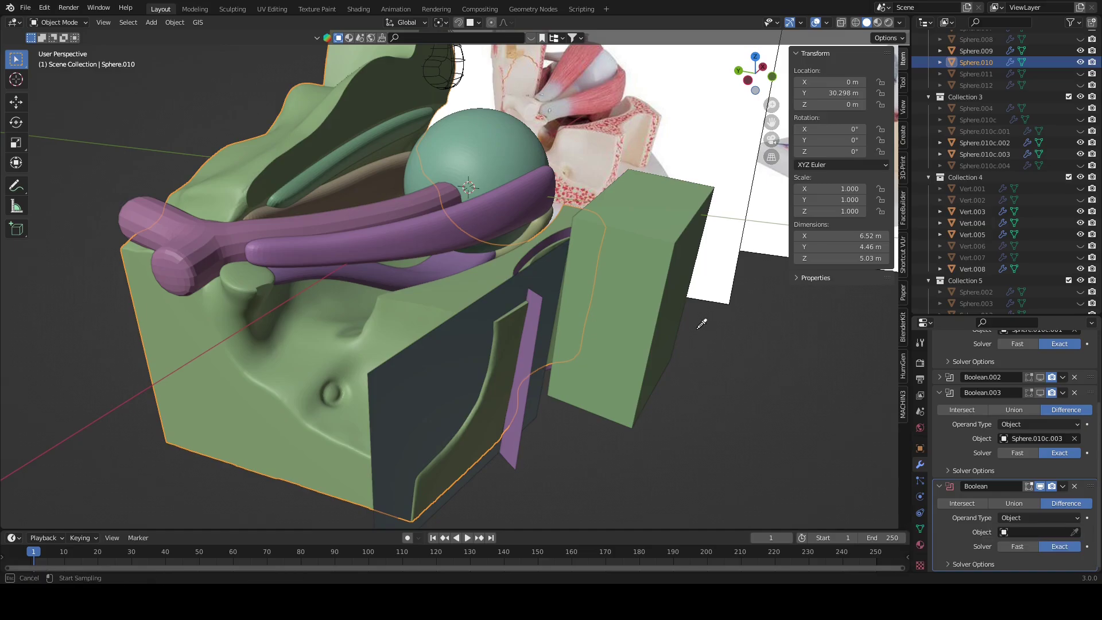
left_click(666, 296)
Step: Make the Vert.005 boolean cut on the socket permanent with Ctrl+A
scroll(667, 313, "up", 3)
left_click(698, 308)
middle_click_drag(696, 312, 653, 338)
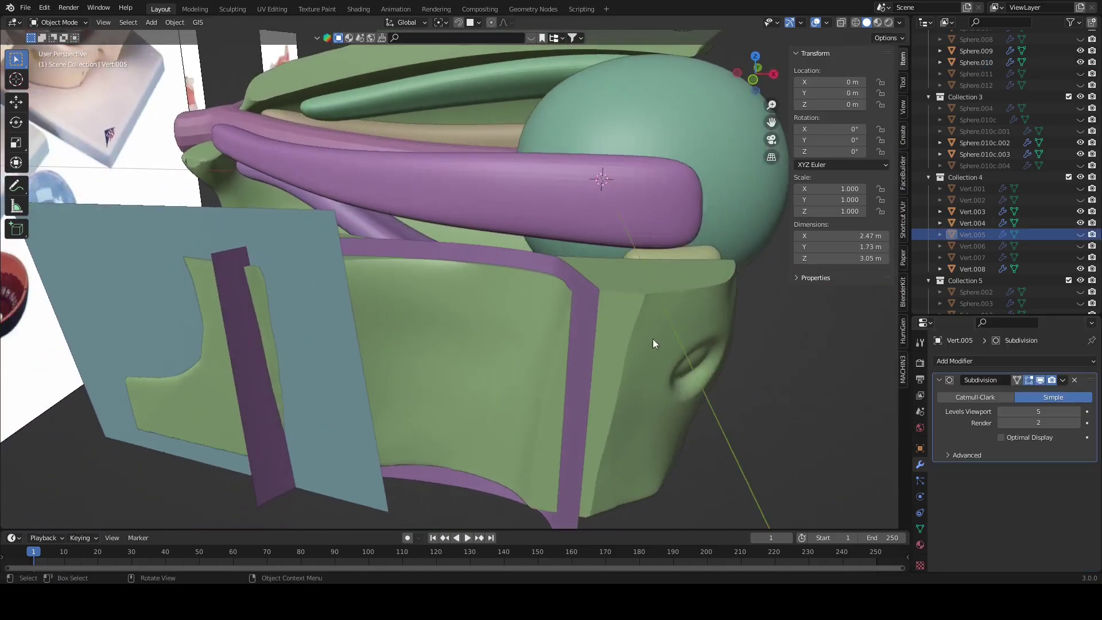
left_click(653, 339)
scroll(653, 338, "down", 2)
scroll(1011, 436, "down", 3)
left_click(1063, 486)
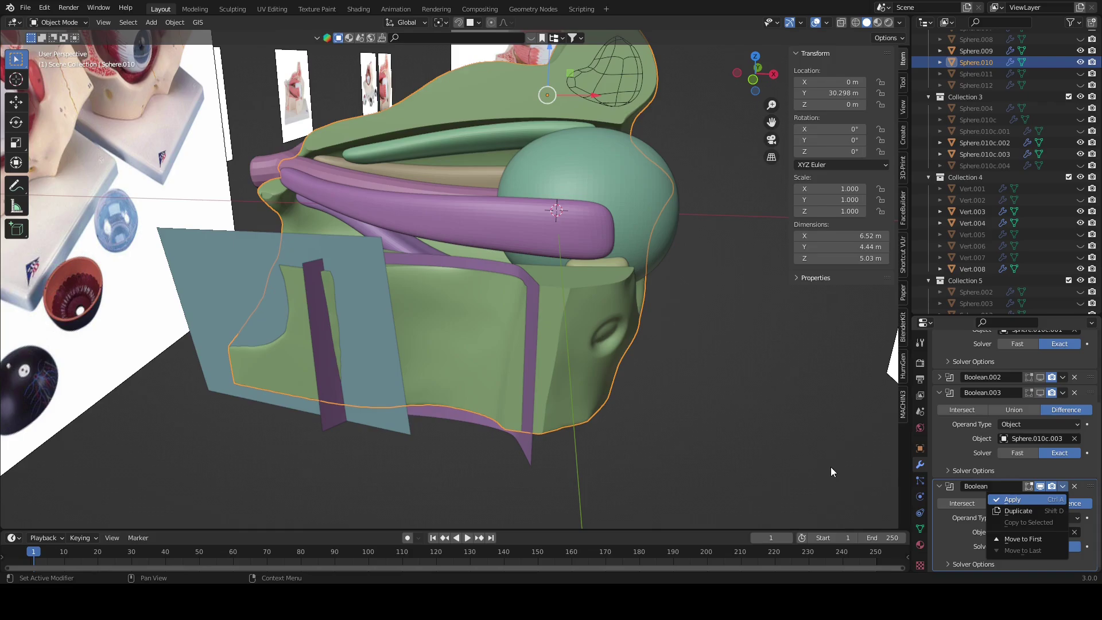
key("ctrl+a")
Step: Extrude the Vert.003 slab into a box
mouse_move(515, 393)
middle_mouse_down()
mouse_move(635, 391)
mouse_move(557, 381)
middle_mouse_up()
left_click(499, 379)
key("Tab")
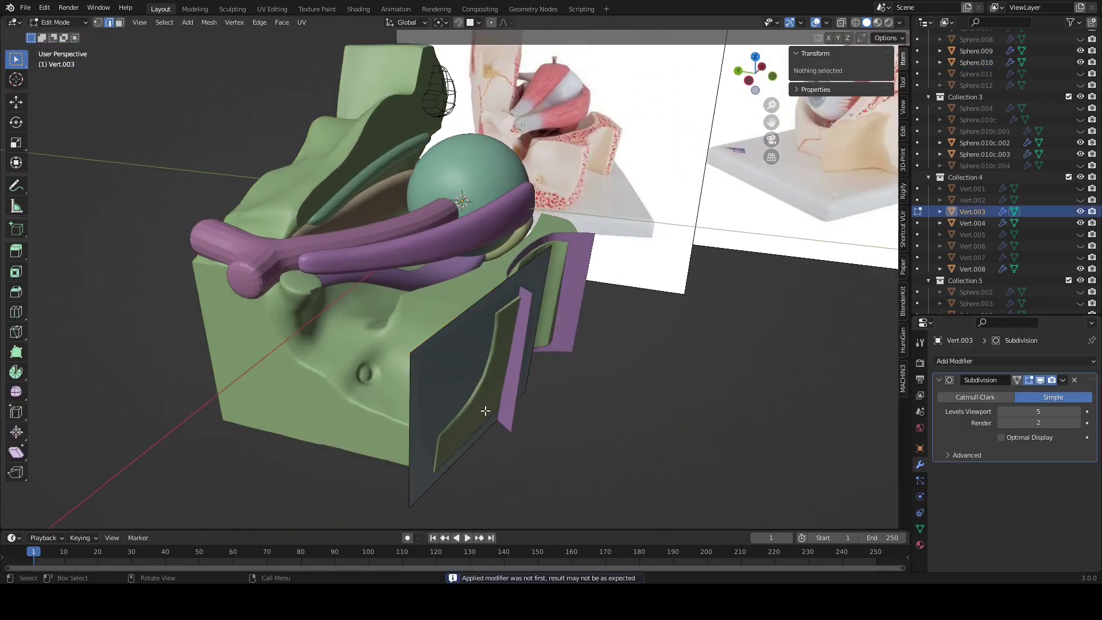
key("e")
key("Tab")
Step: Add a Boolean Difference on the socket using the Vert.003 box, then hide that cutter
left_click(322, 345)
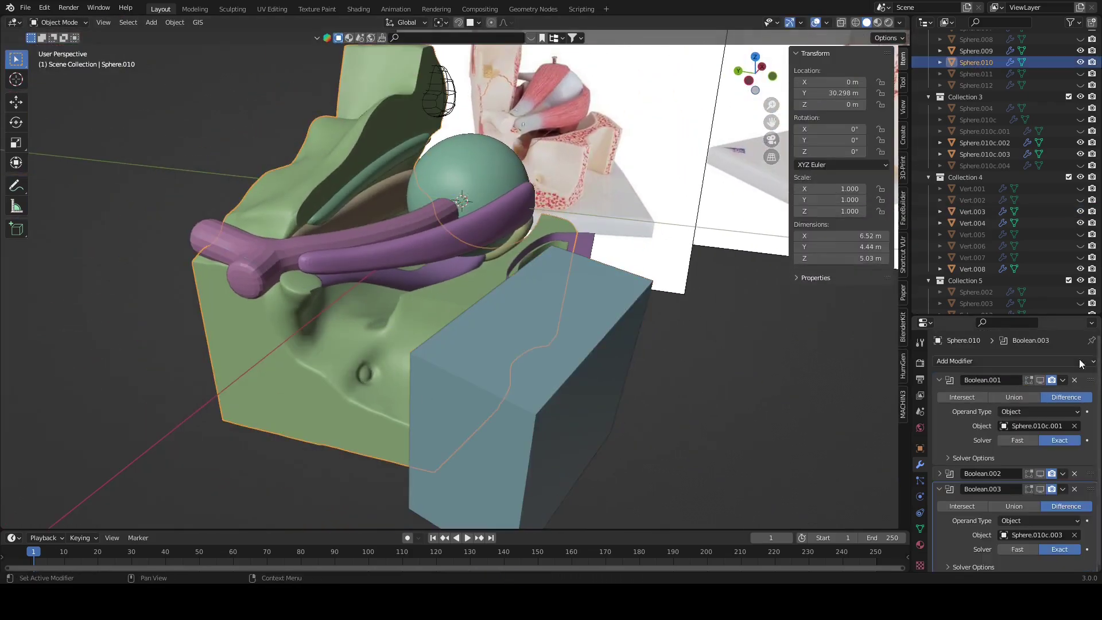
left_click(955, 361)
left_click(867, 146)
scroll(1011, 459, "down", 3)
left_click(1075, 532)
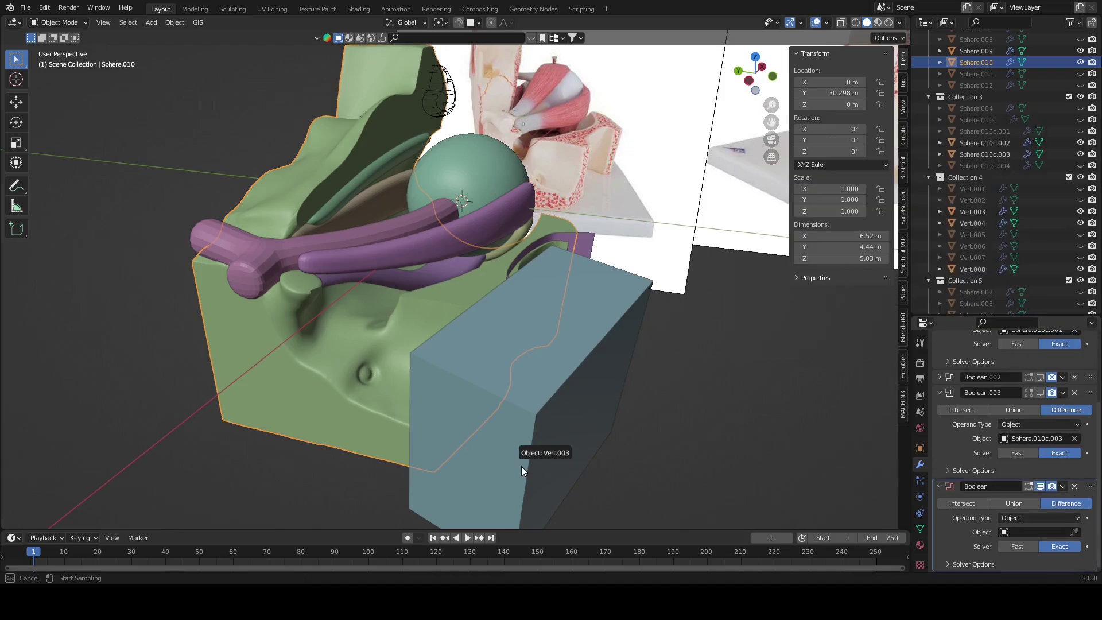
left_click(519, 463)
key("h")
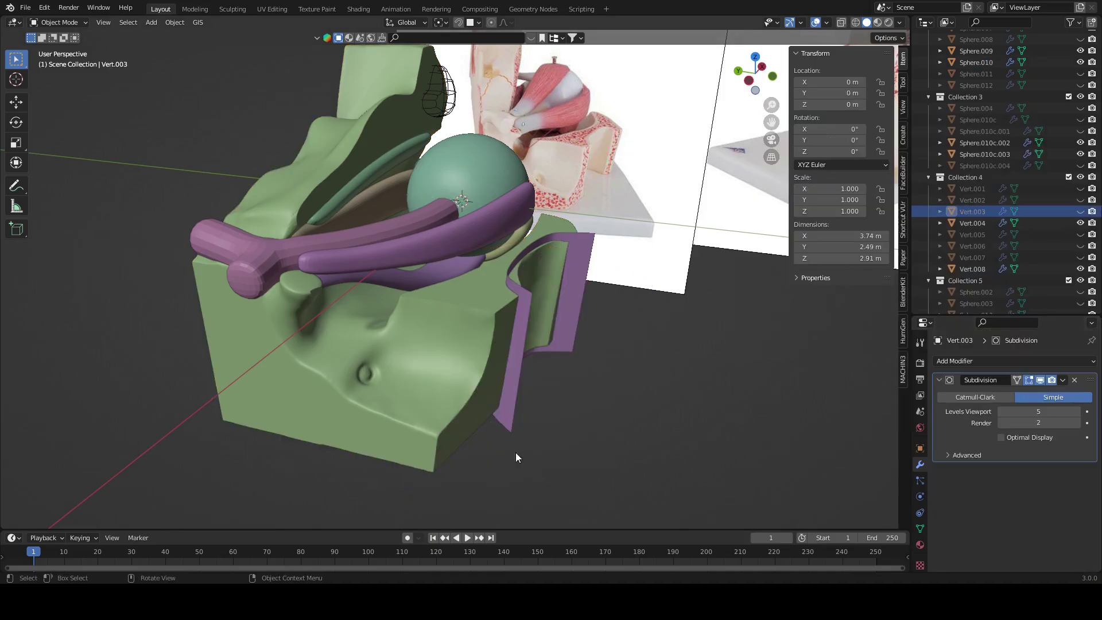
middle_click_drag(516, 453, 414, 370)
scroll(1010, 459, "down", 4)
left_click(1063, 487)
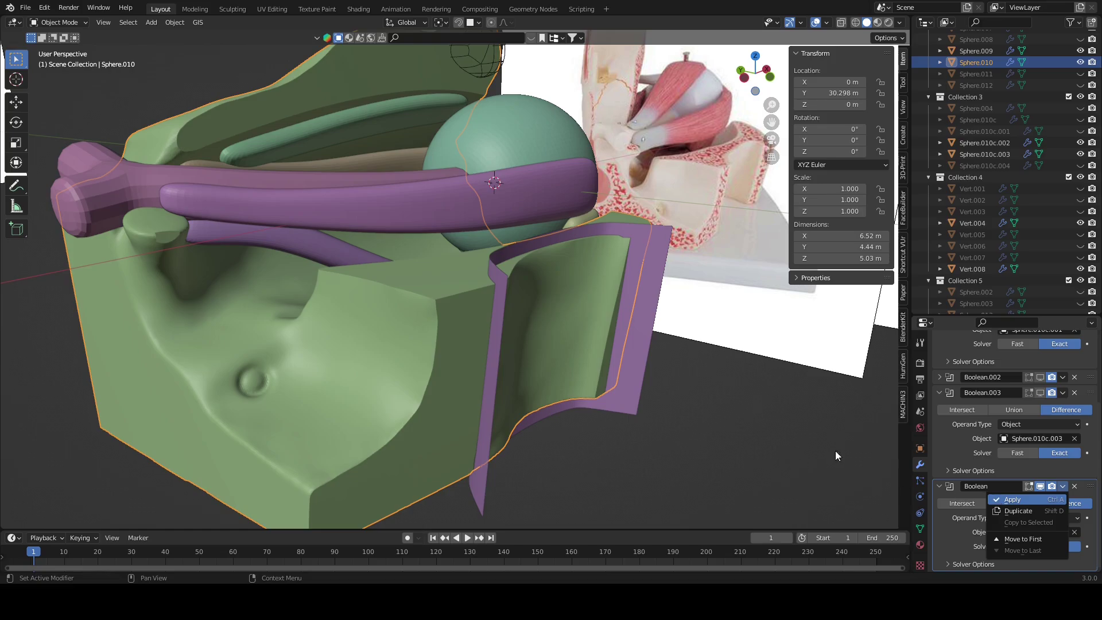
Step: Apply the Vert.003 cut, then enter Edit Mode on the purple curved sheet
key("ctrl+a")
left_click(587, 334)
key("Tab")
middle_click_drag(587, 335, 626, 356)
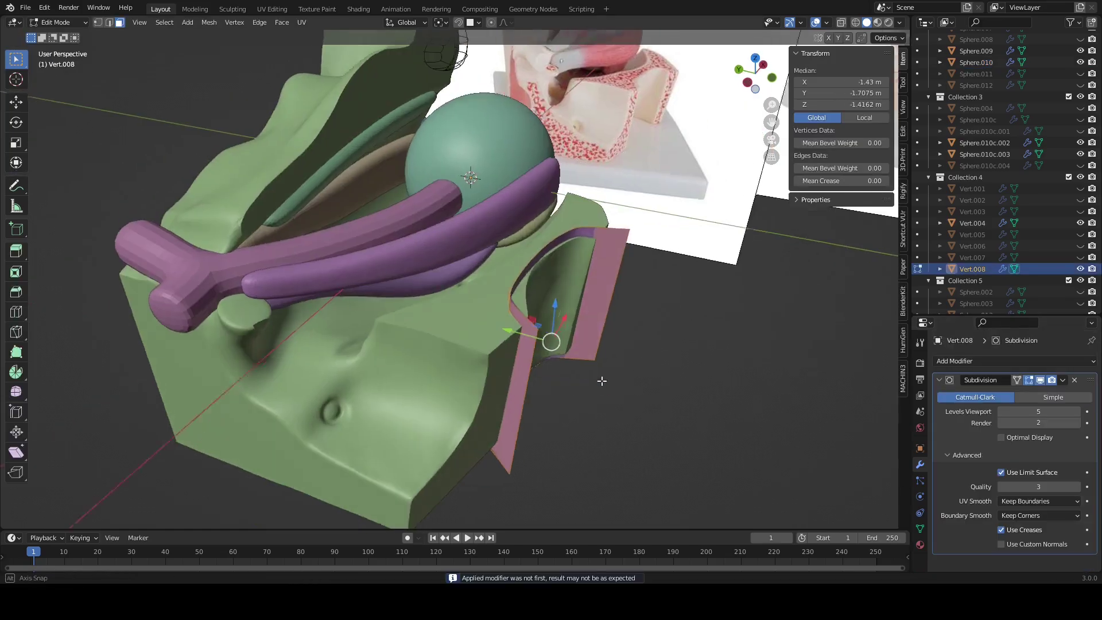
key("e")
left_click(719, 400)
key("ctrl+z")
middle_click_drag(683, 413, 460, 258)
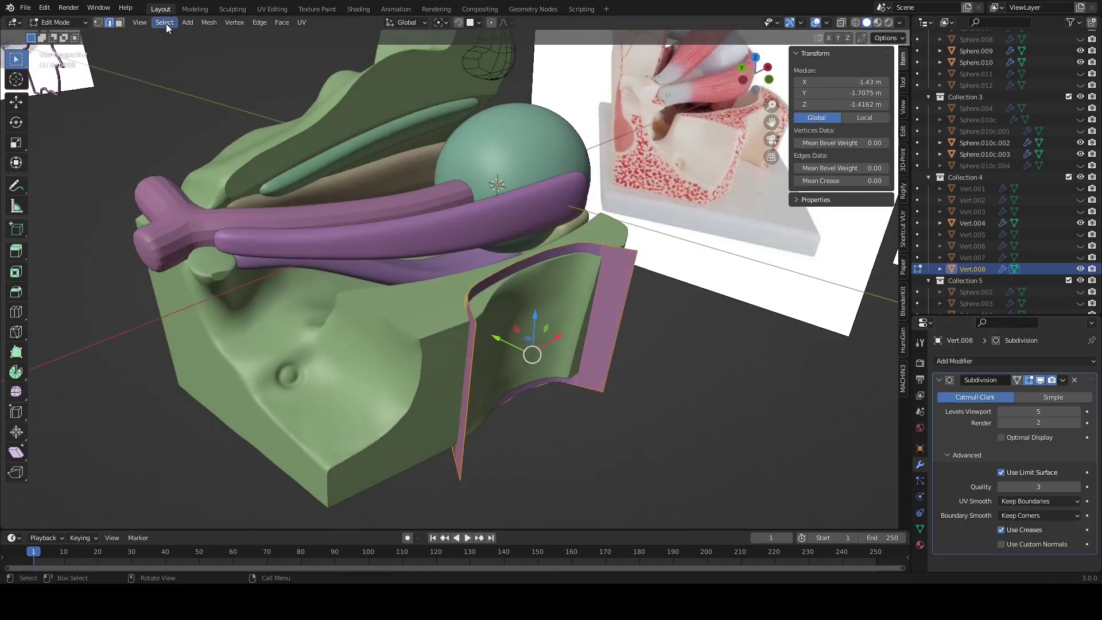
Step: Select the sheet's boundary loop, crease it to 1.00, and extrude it into a shell
left_click(164, 22)
left_click(305, 247)
key("shift+e")
left_click(236, 173)
key("e")
left_click(796, 394)
key("alt+z")
key("alt+z")
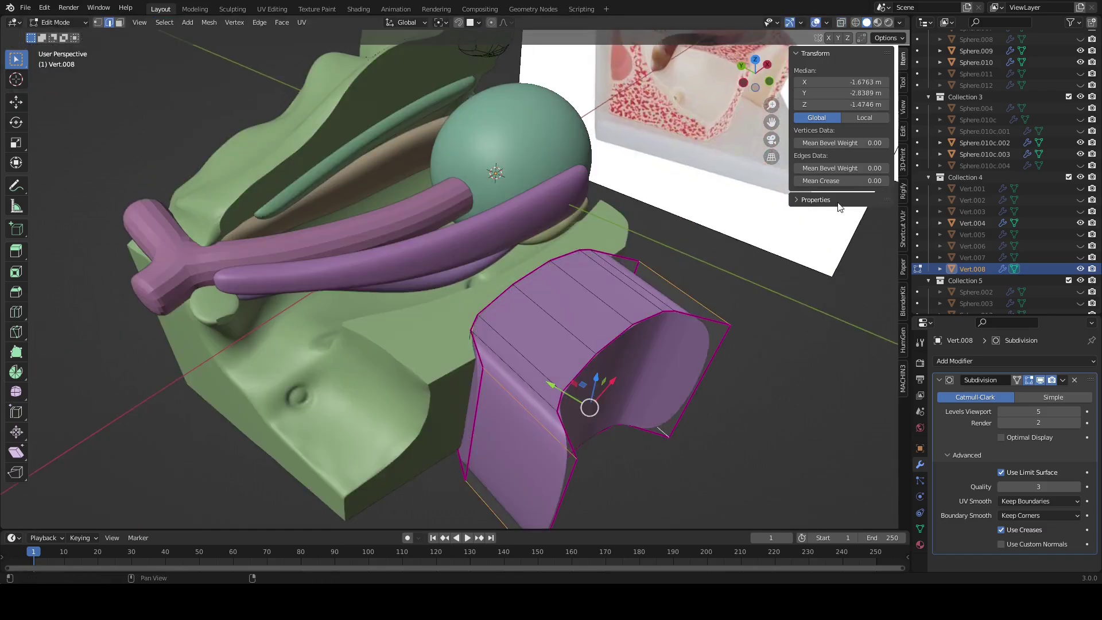
Step: Add a Boolean Difference on Sphere.010 with Vert.008 as the cutter object
left_click(971, 361)
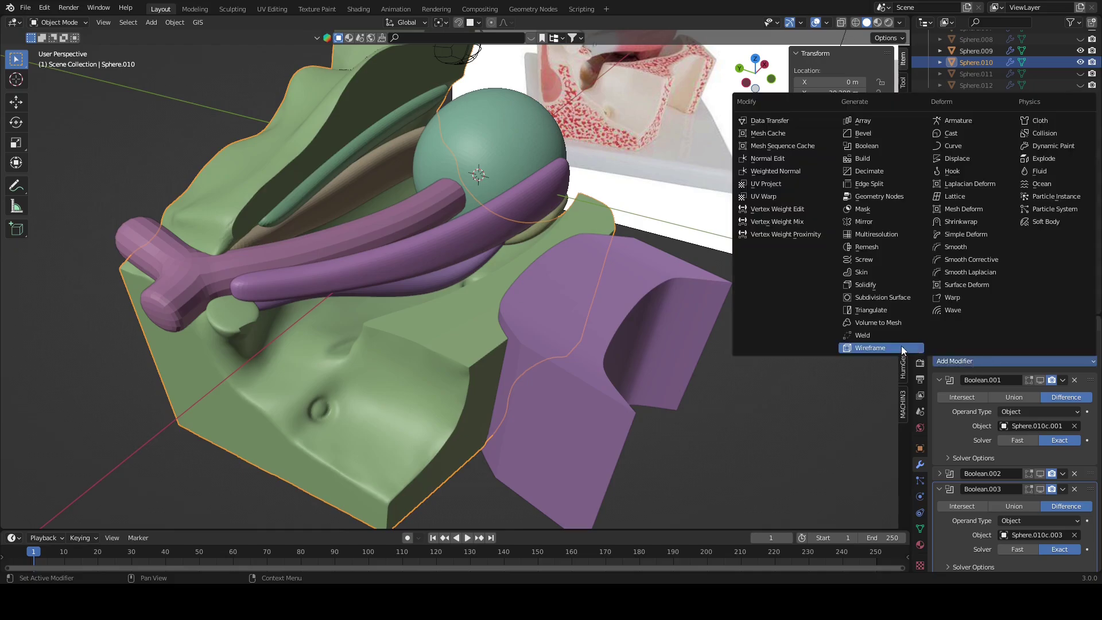
left_click(871, 145)
left_click(1075, 532)
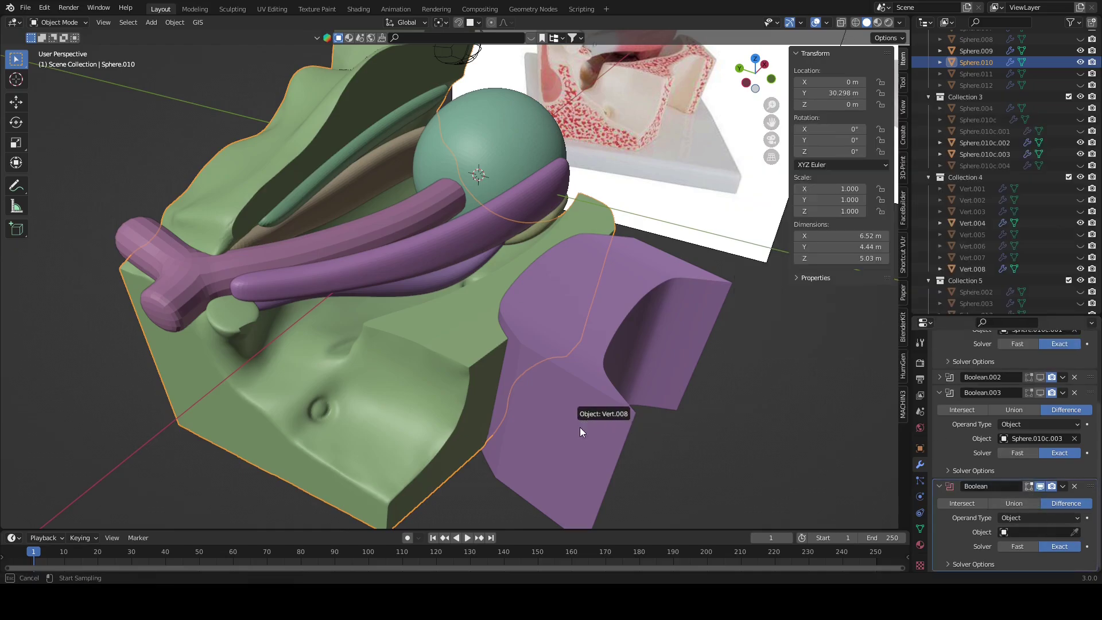
left_click(573, 413)
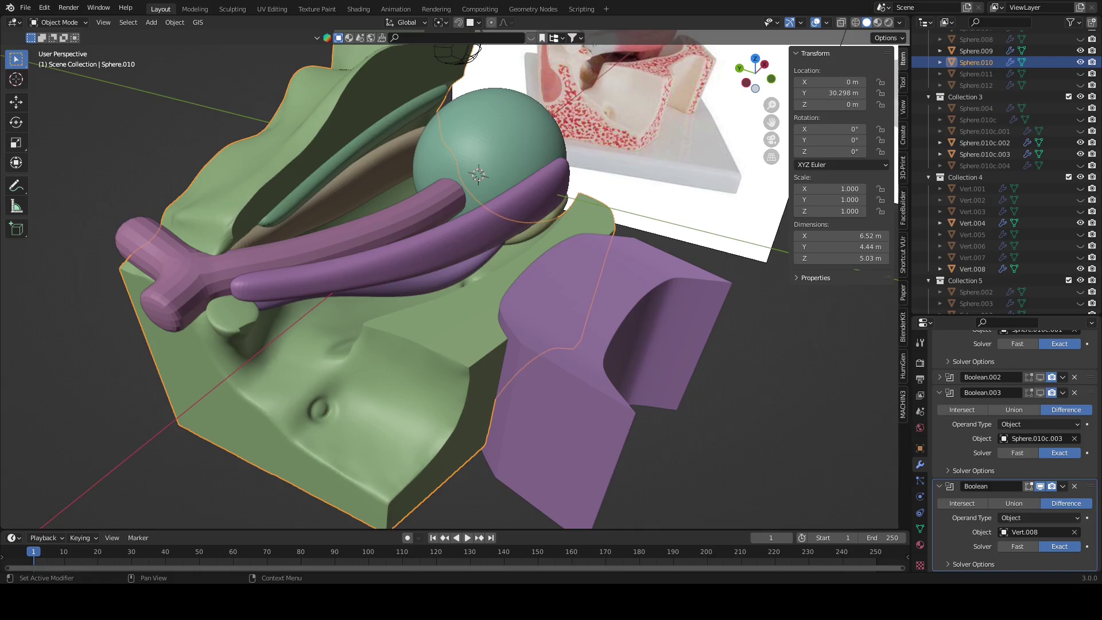
left_click(606, 330)
Step: Disable the new boolean in the viewport, then unhide and select the Vert.008 cutter
mouse_move(607, 330)
middle_mouse_down()
mouse_move(578, 336)
mouse_move(586, 380)
mouse_move(657, 303)
mouse_move(603, 406)
mouse_move(512, 369)
mouse_move(518, 355)
mouse_move(492, 412)
mouse_move(614, 344)
mouse_move(545, 319)
middle_mouse_up()
scroll(613, 345, "up", 3)
left_click(546, 319)
scroll(1071, 491, "down", 5)
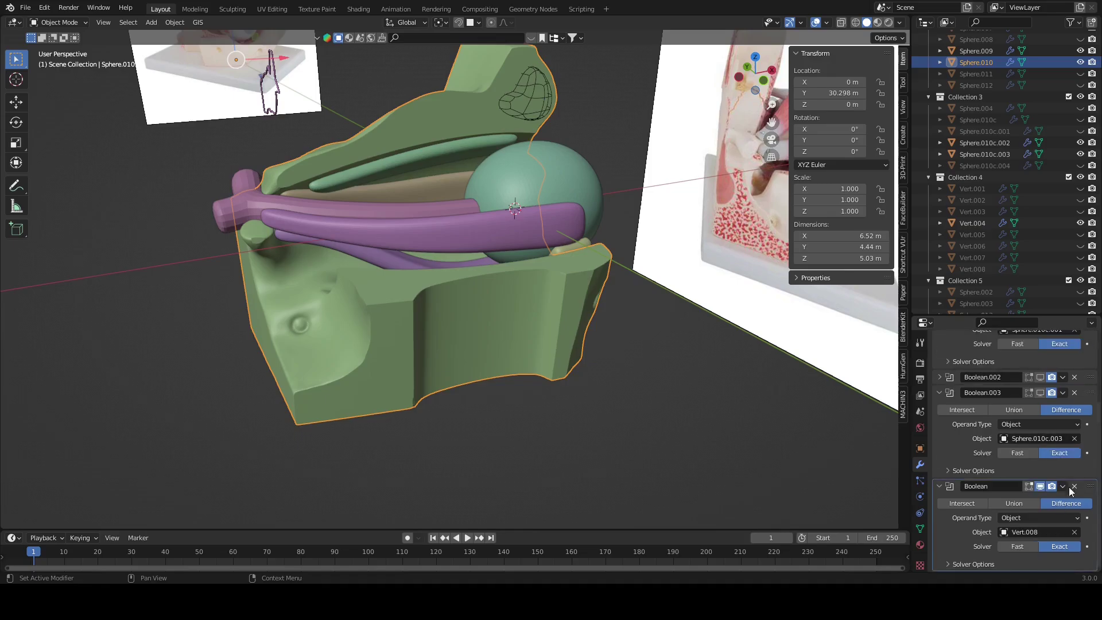
left_click(1043, 488)
left_click(1081, 268)
left_click(972, 269)
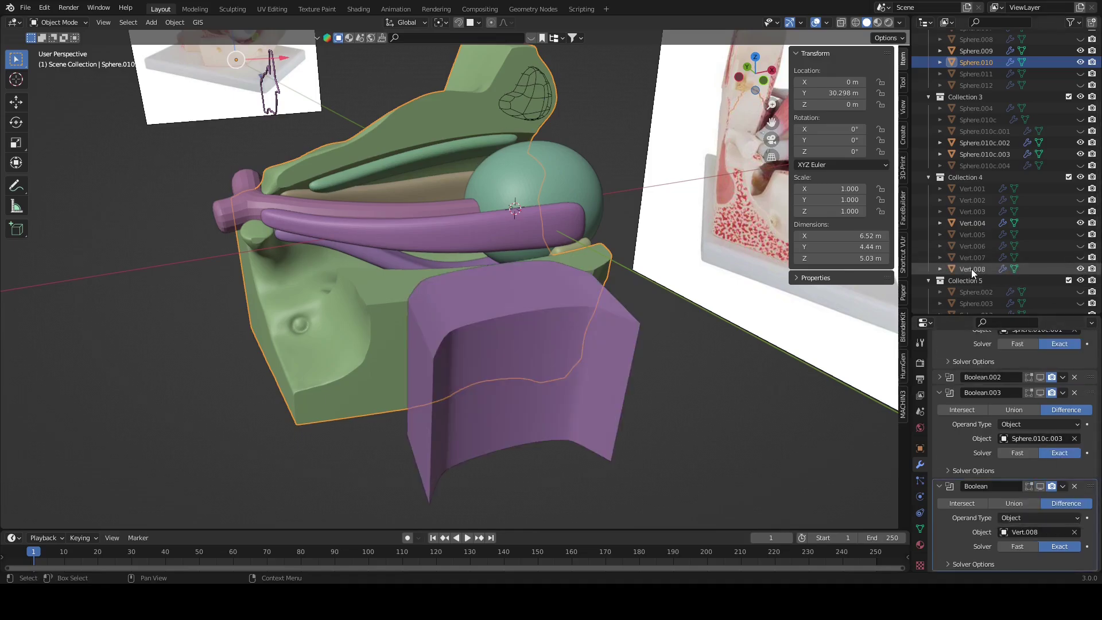
Step: Move the Vert.008 cutter geometry in Edit Mode, then hide the cutter
key("Tab")
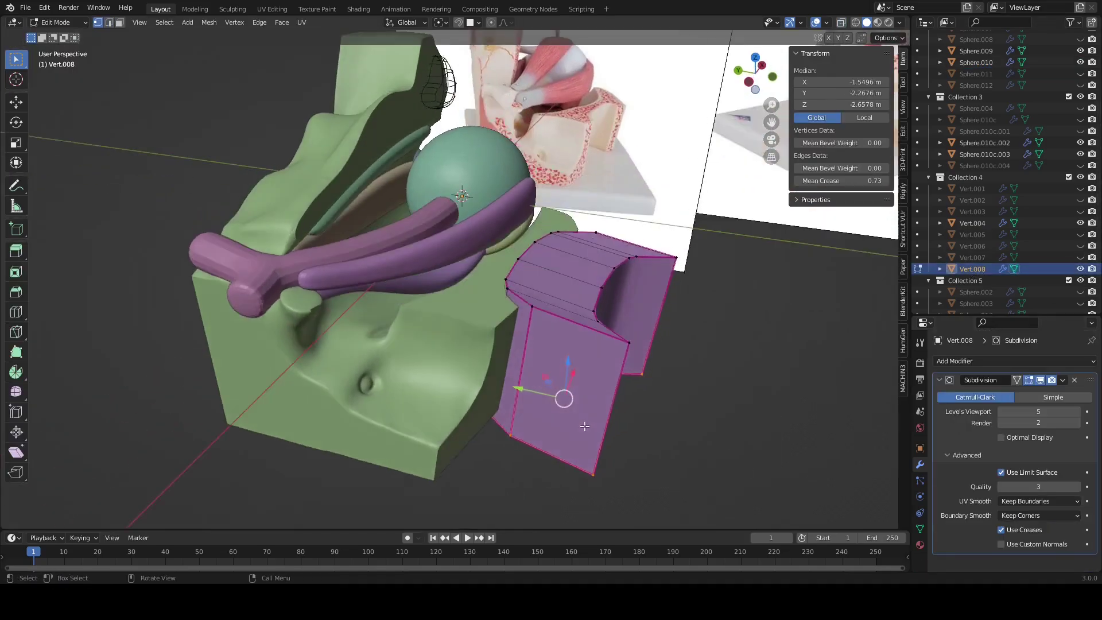
mouse_move(651, 408)
middle_mouse_down()
mouse_move(402, 373)
mouse_move(505, 402)
middle_mouse_up()
key("g")
left_click(506, 402)
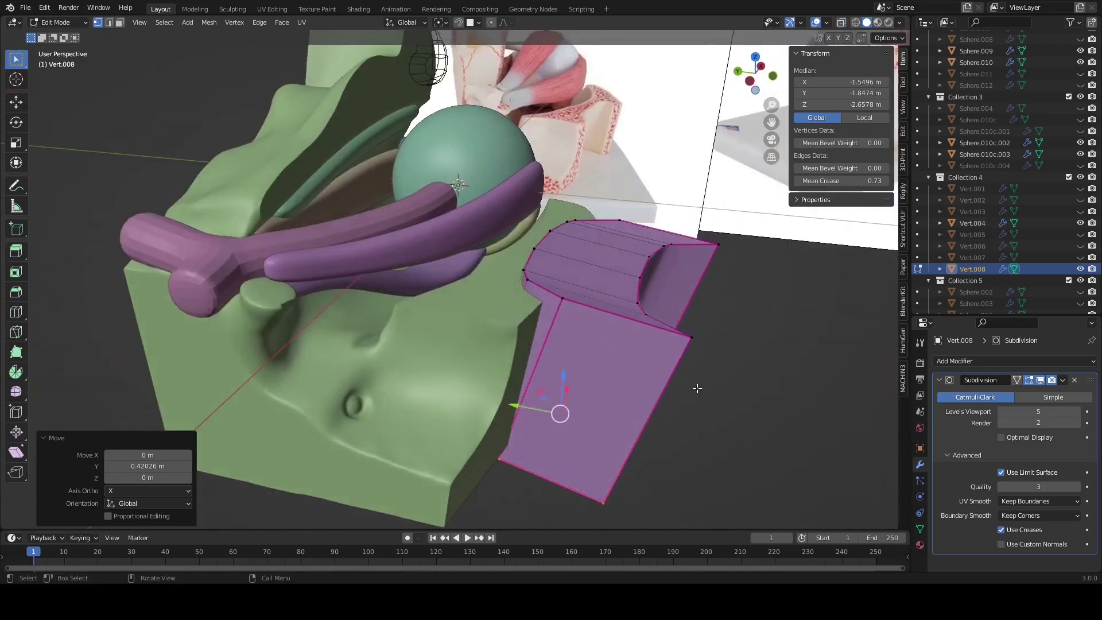
key("Tab")
key("h")
Step: Select the green socket and orbit to inspect the carved front wall
left_click(674, 334)
middle_click_drag(675, 334, 633, 341)
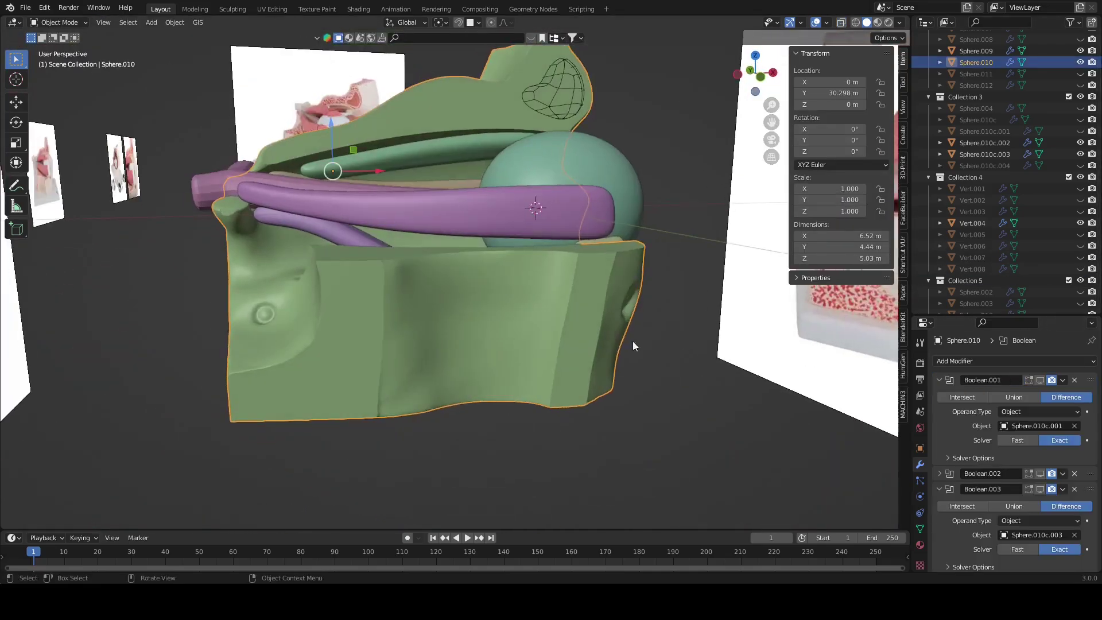
scroll(1039, 488, "down", 5)
mouse_move(582, 397)
middle_mouse_down()
mouse_move(590, 383)
mouse_move(610, 387)
middle_mouse_up()
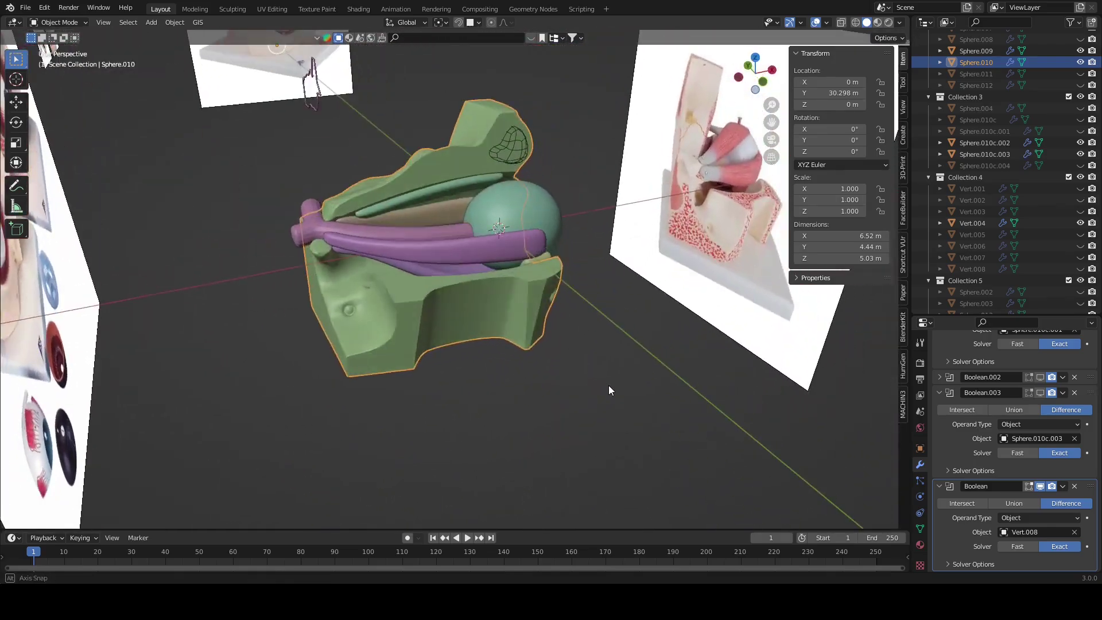
mouse_move(680, 447)
middle_mouse_down()
mouse_move(631, 398)
mouse_move(657, 422)
mouse_move(591, 392)
mouse_move(629, 418)
mouse_move(646, 407)
middle_mouse_up()
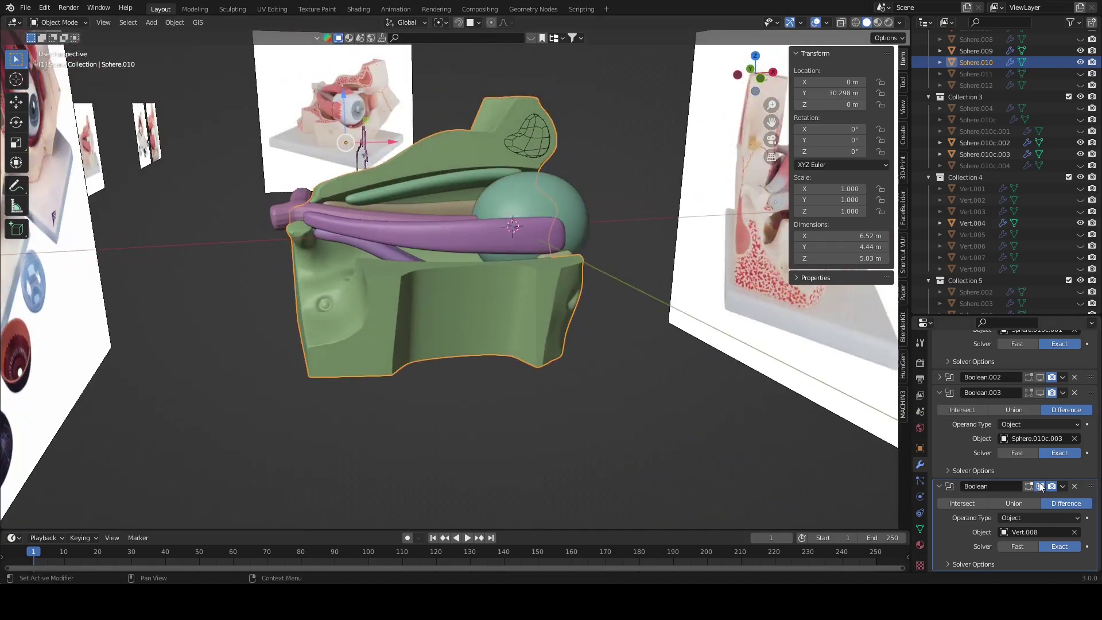
Step: Unhide the Vert.008 shell and scale it along X to 0.88, nudging it slightly
left_click(1081, 268)
left_click(516, 332)
key("Tab")
mouse_move(515, 332)
middle_mouse_down()
mouse_move(596, 392)
mouse_move(576, 377)
mouse_move(621, 387)
mouse_move(481, 393)
middle_mouse_up()
key("s")
key("x")
left_click(575, 387)
mouse_move(482, 392)
left_mouse_down()
mouse_move(495, 403)
mouse_move(484, 408)
left_mouse_up()
key("Tab")
Step: Hide the cutter shell again and orbit around the socket to inspect the cut
mouse_move(485, 408)
middle_mouse_down()
mouse_move(546, 402)
mouse_move(675, 446)
mouse_move(661, 413)
middle_mouse_up()
key("h")
left_click(563, 344)
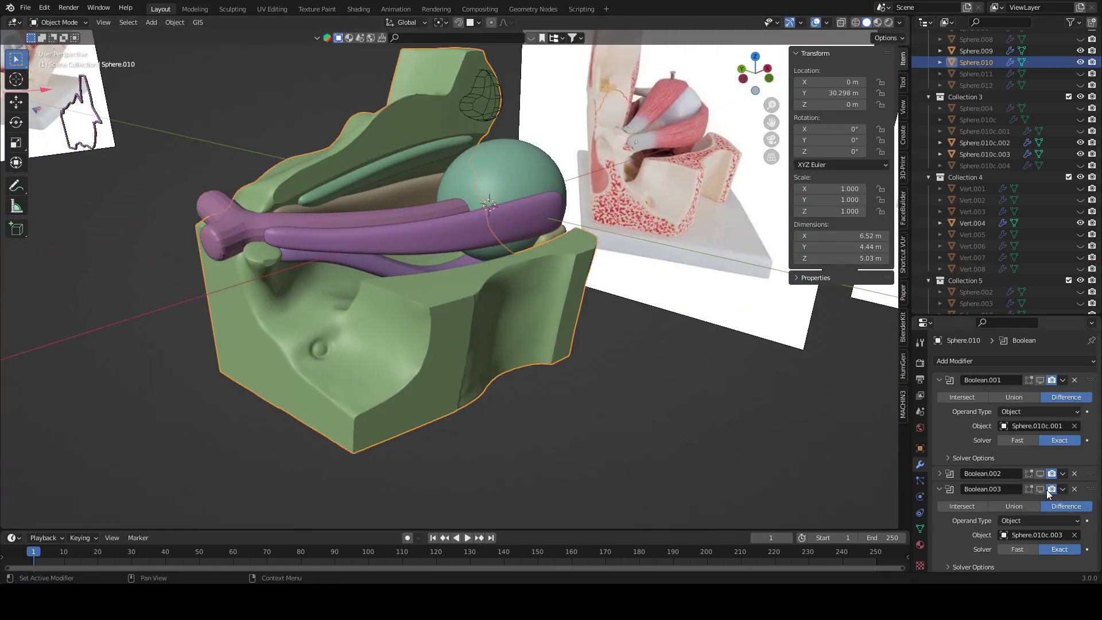
scroll(1046, 491, "down", 4)
mouse_move(651, 448)
middle_mouse_down()
mouse_move(633, 437)
mouse_move(581, 515)
mouse_move(494, 447)
mouse_move(473, 459)
mouse_move(501, 466)
mouse_move(660, 426)
mouse_move(646, 454)
mouse_move(496, 496)
mouse_move(468, 465)
mouse_move(612, 430)
mouse_move(638, 438)
mouse_move(562, 443)
mouse_move(614, 429)
middle_mouse_up()
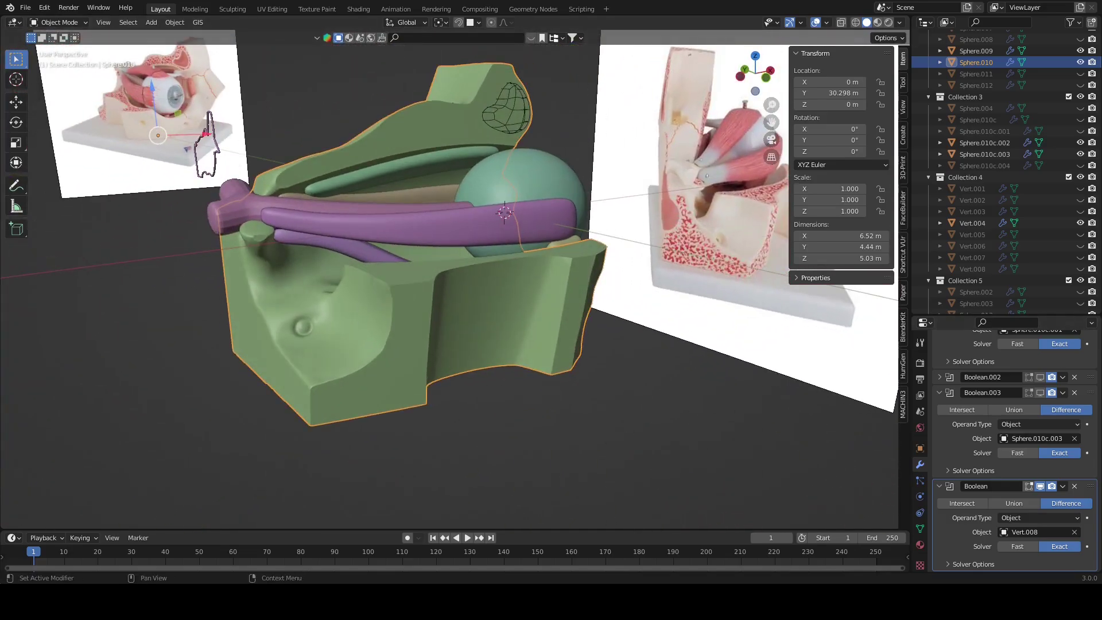
mouse_move(574, 402)
middle_mouse_down()
mouse_move(613, 373)
mouse_move(597, 394)
middle_mouse_up()
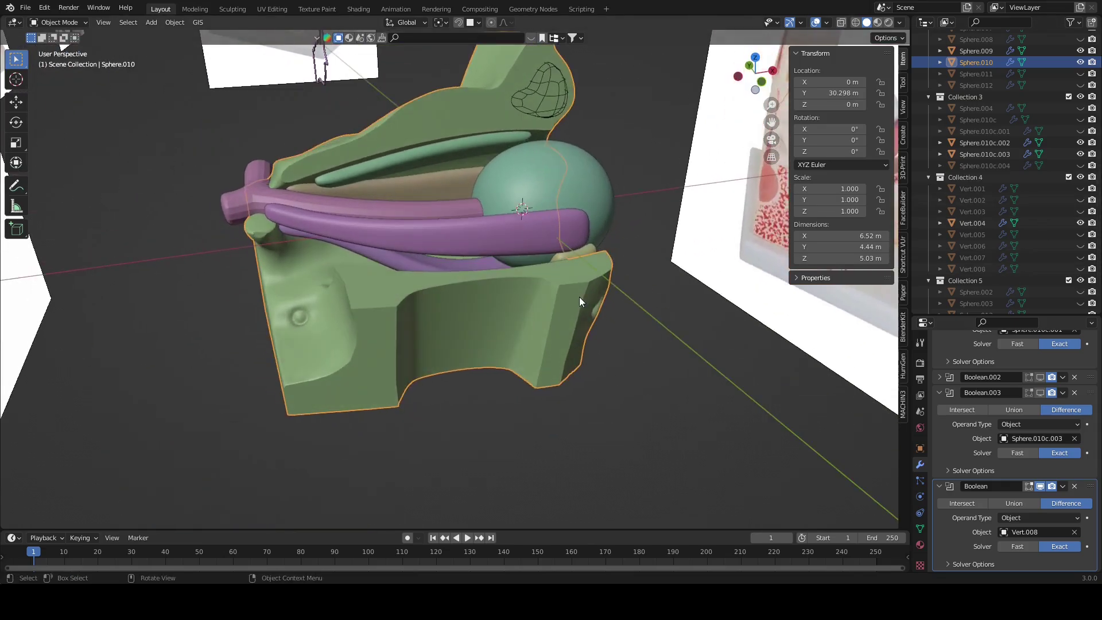
Step: Turn off the Vert.008 cut preview, show the shell beside the socket, and save the file
left_click(1041, 486)
left_click(1081, 269)
left_click(625, 431)
middle_click_drag(676, 406, 620, 439)
left_click(21, 5)
left_click(38, 83)
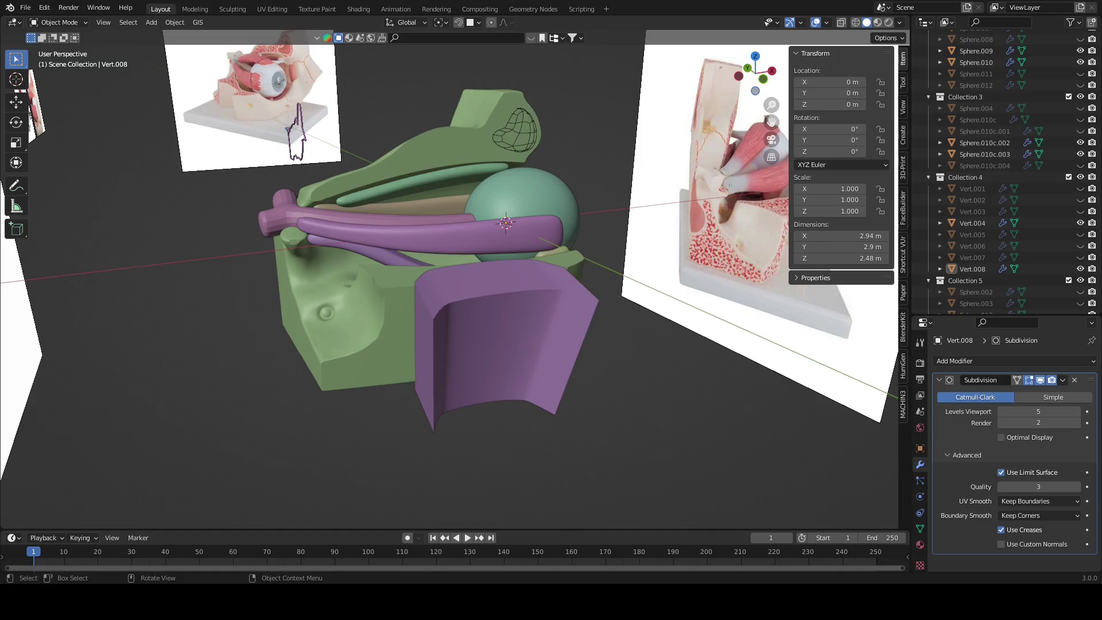
left_click(595, 349)
middle_click_drag(595, 349, 563, 320)
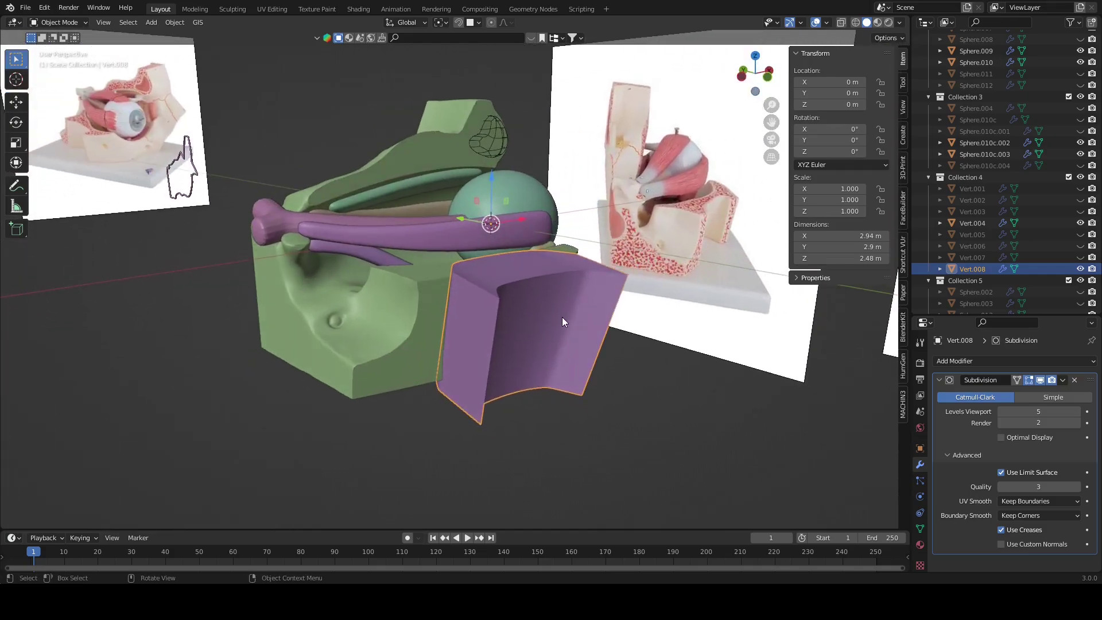
scroll(194, 364, "up", 3)
scroll(167, 323, "up", 3)
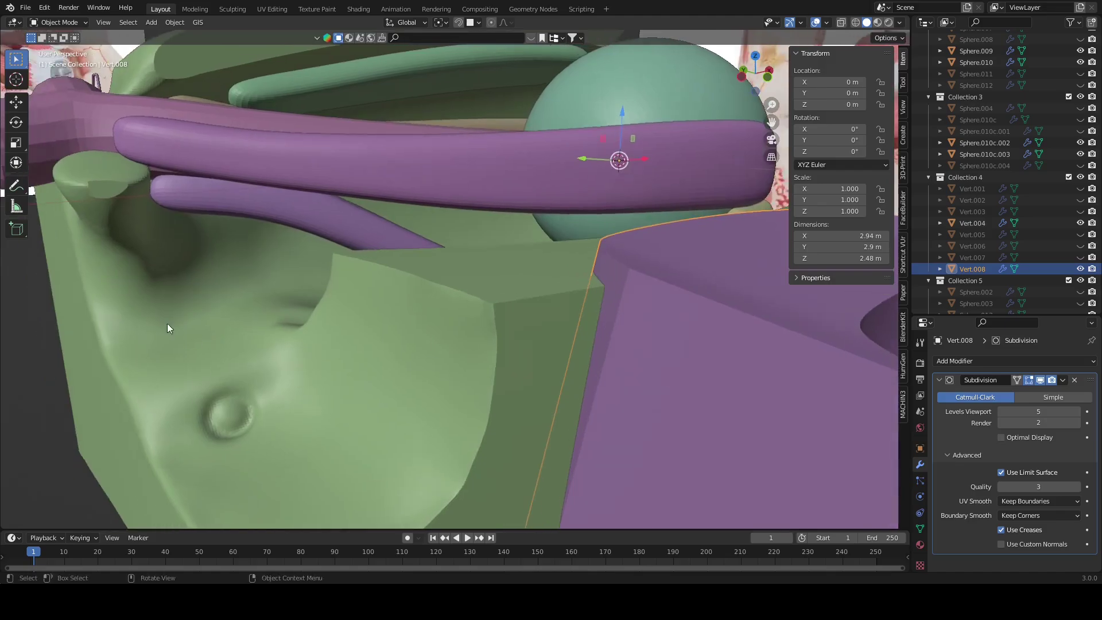
mouse_move(167, 322)
middle_mouse_down()
mouse_move(479, 374)
mouse_move(494, 354)
middle_mouse_up()
scroll(511, 346, "up", 4)
scroll(511, 347, "down", 5)
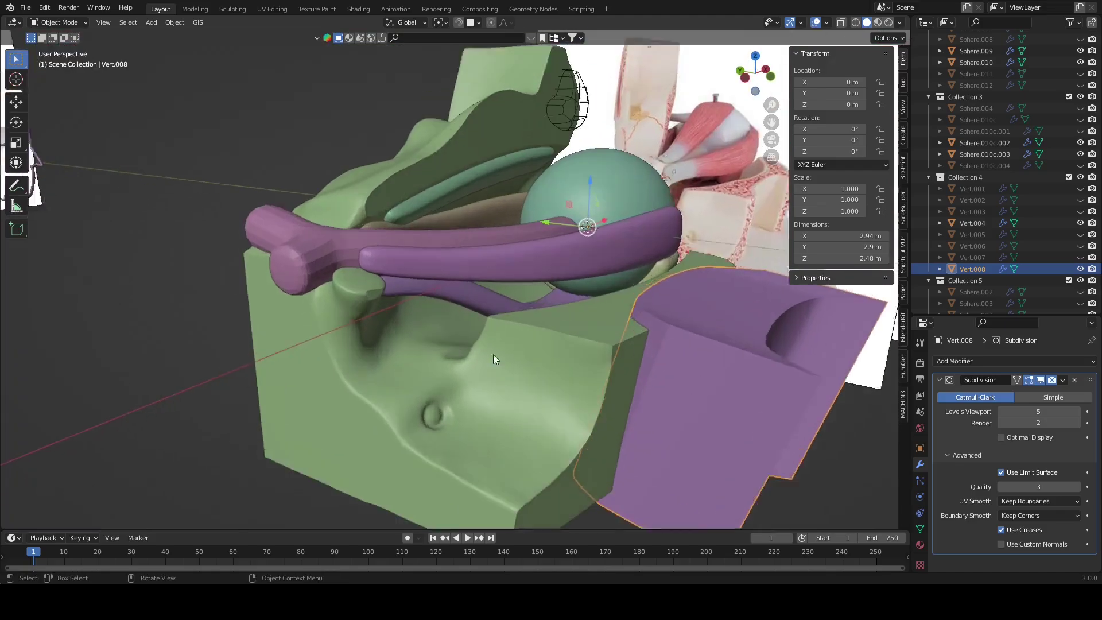
scroll(525, 396, "up", 2)
mouse_move(525, 396)
middle_mouse_down()
mouse_move(452, 323)
mouse_move(437, 333)
mouse_move(588, 315)
middle_mouse_up()
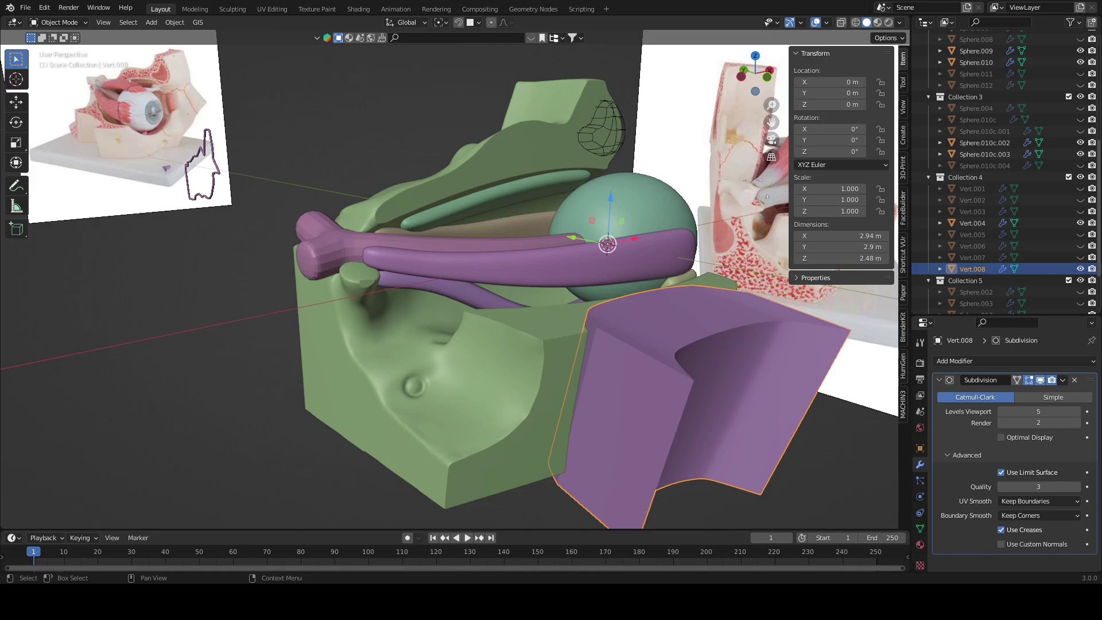
Step: Add a horizontal edge loop around the purple cutter shell and bevel it
mouse_move(640, 311)
middle_mouse_down()
mouse_move(749, 372)
mouse_move(732, 361)
middle_mouse_up()
key("Tab")
left_click(16, 312)
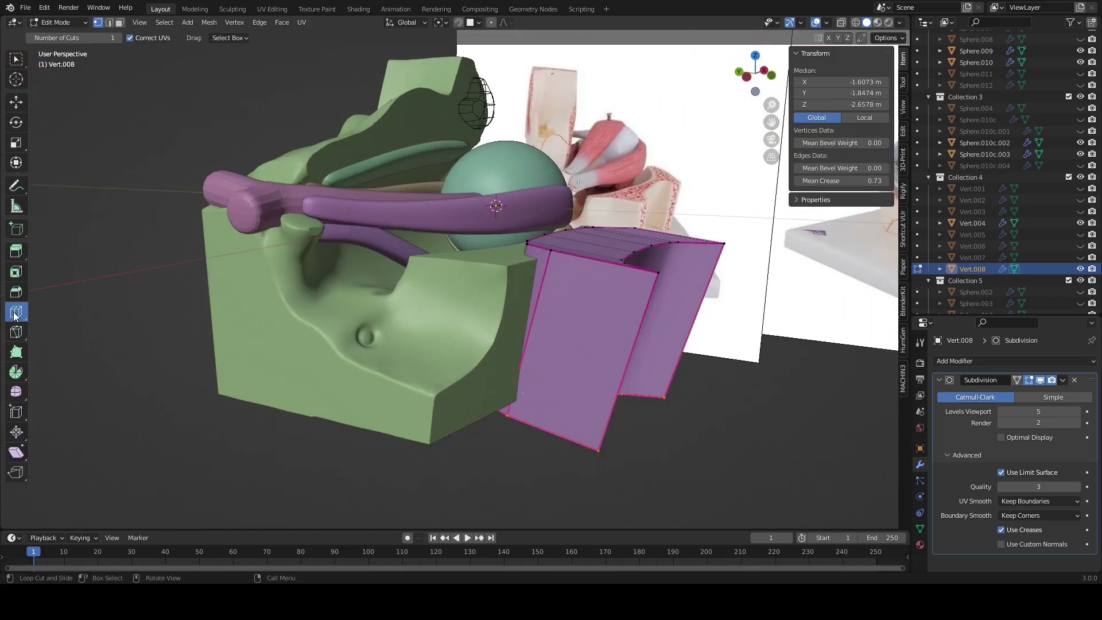
left_click_drag(540, 350, 716, 381)
mouse_move(758, 387)
middle_mouse_down()
mouse_move(689, 345)
mouse_move(551, 291)
middle_mouse_up()
key("ctrl+b")
left_click(697, 330)
Step: Scale the new edge loop outward along Y and give it Mean Crease 1
left_click(16, 59)
left_click(738, 320)
key("s")
key("y")
left_click(382, 229)
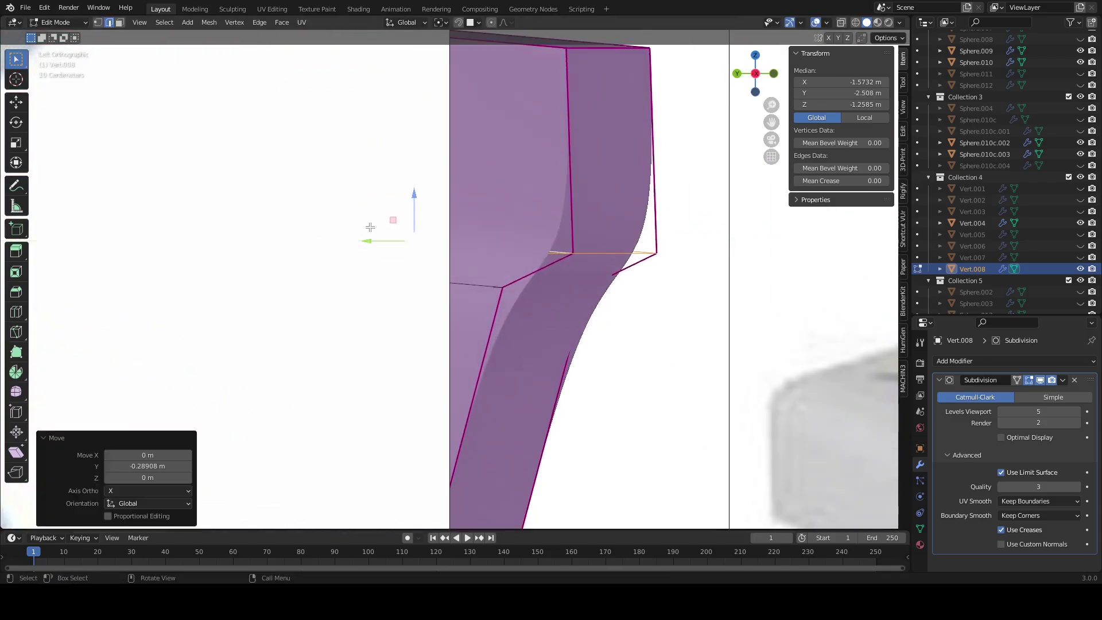
middle_click_drag(382, 229, 480, 256)
left_click_drag(825, 177, 856, 178)
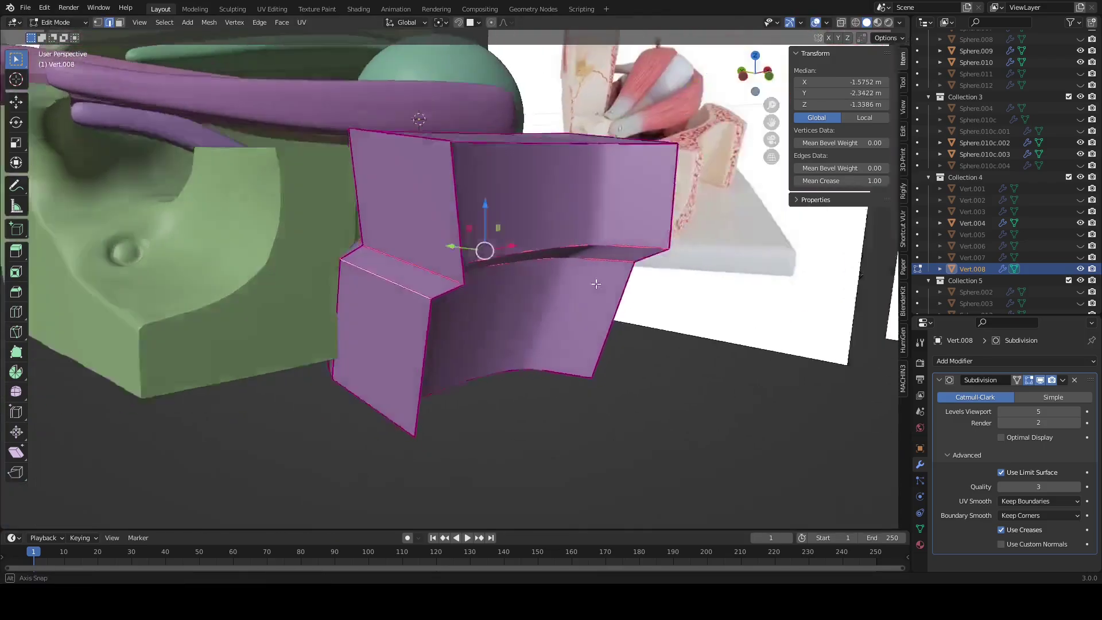
mouse_move(575, 259)
middle_mouse_down()
mouse_move(605, 234)
mouse_move(494, 344)
mouse_move(547, 310)
middle_mouse_up()
Step: Move the shell's top and corner vertices along Y to form the step
left_click(477, 352)
key("g")
key("y")
left_click(508, 317)
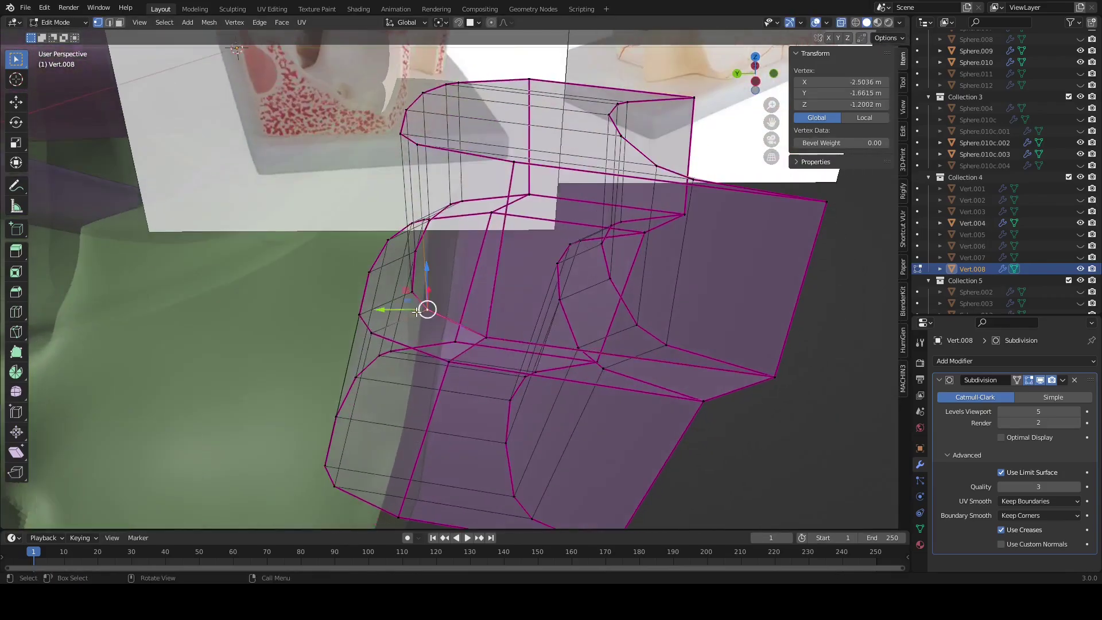
left_click(426, 310)
key("g")
key("y")
middle_click_drag(419, 310, 416, 278)
scroll(416, 278, "up", 5)
scroll(504, 306, "down", 5)
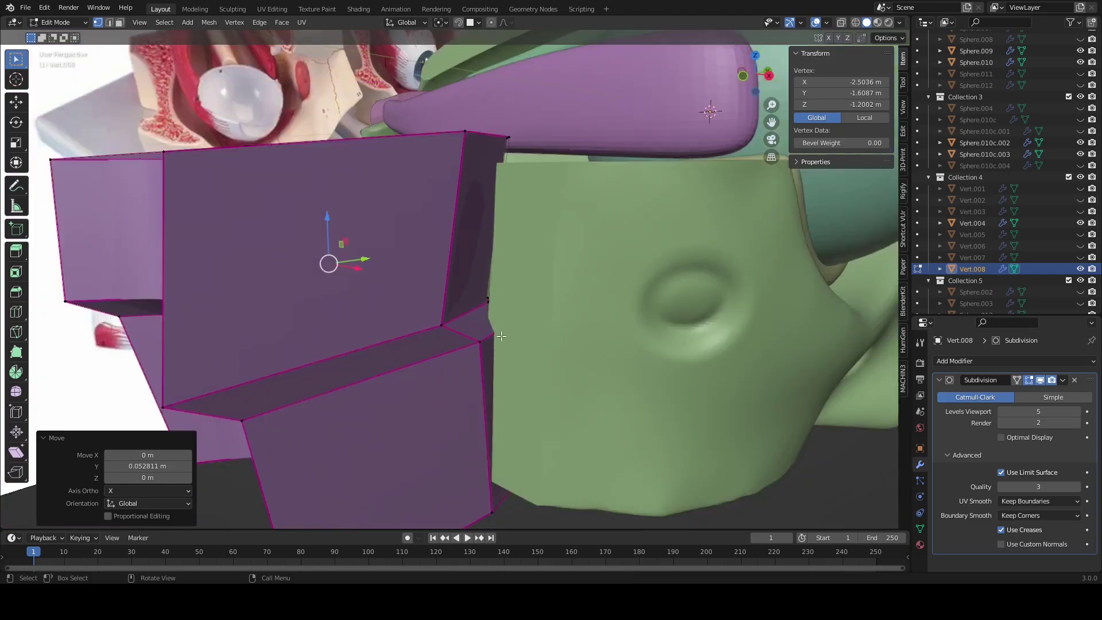
mouse_move(504, 306)
middle_mouse_down()
mouse_move(468, 333)
mouse_move(546, 299)
mouse_move(626, 286)
mouse_move(490, 283)
middle_mouse_up()
Step: In see-through edge mode, shift a step edge along Y
key("2")
key("a")
key("alt+z")
key("alt+z")
key("g")
key("y")
left_click(488, 287)
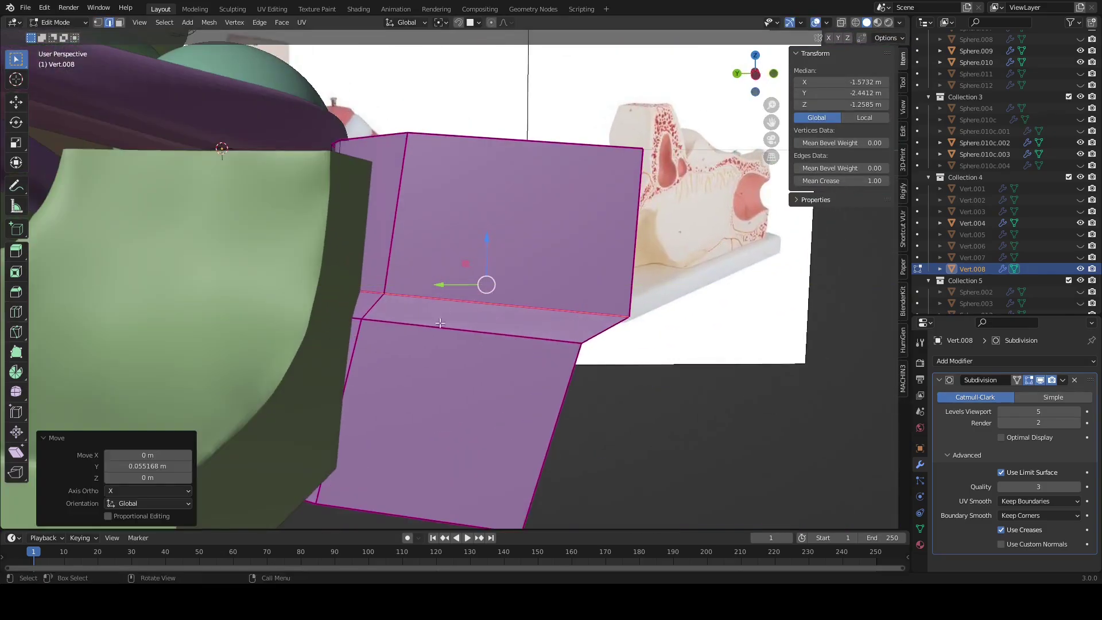
left_click(411, 306)
key("shift+r")
middle_click_drag(408, 310, 517, 270)
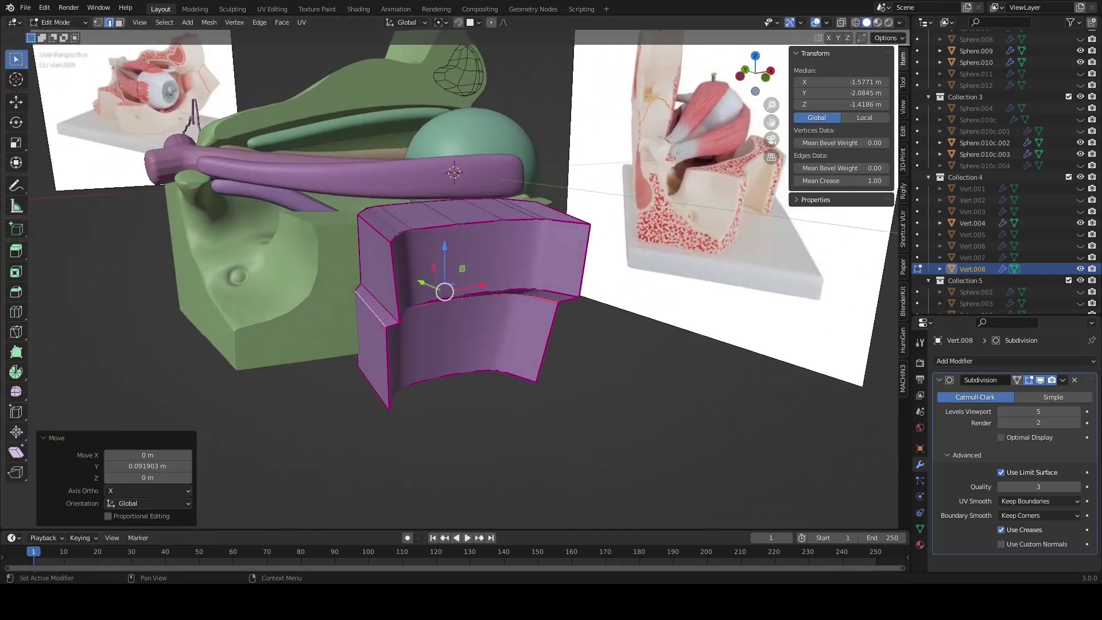
middle_click_drag(454, 288, 411, 319)
Step: Leave Edit Mode and select the green socket, then cutter Vert.008
key("Tab")
left_click(411, 319)
scroll(1025, 471, "down", 4)
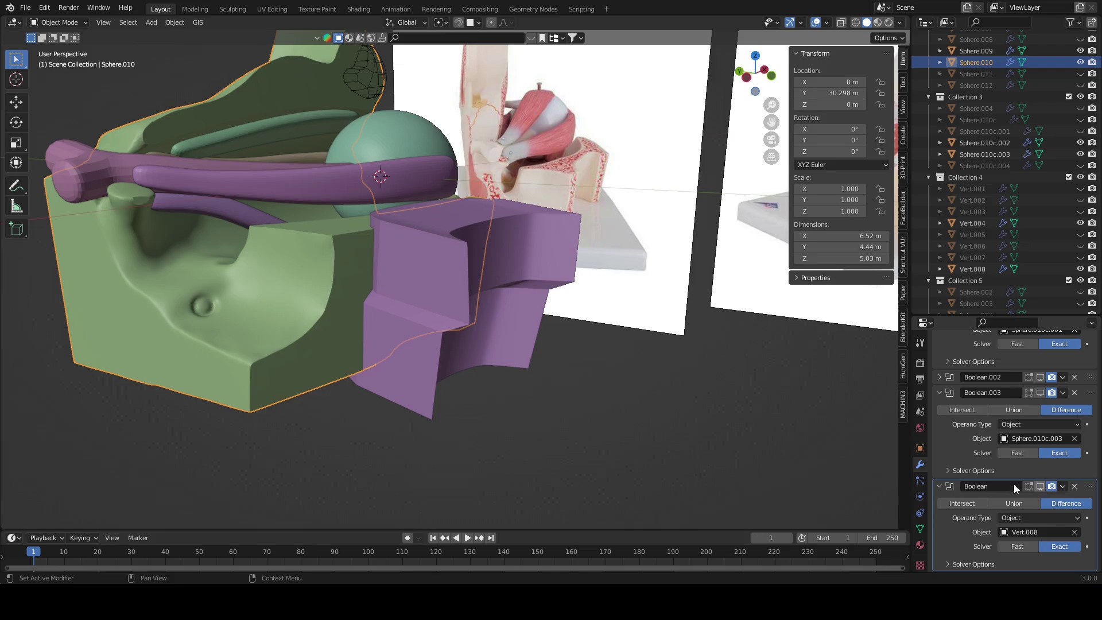
left_click(528, 280)
Step: Hide Vert.008 and disable its Boolean cut in the socket's viewport
left_click(1080, 269)
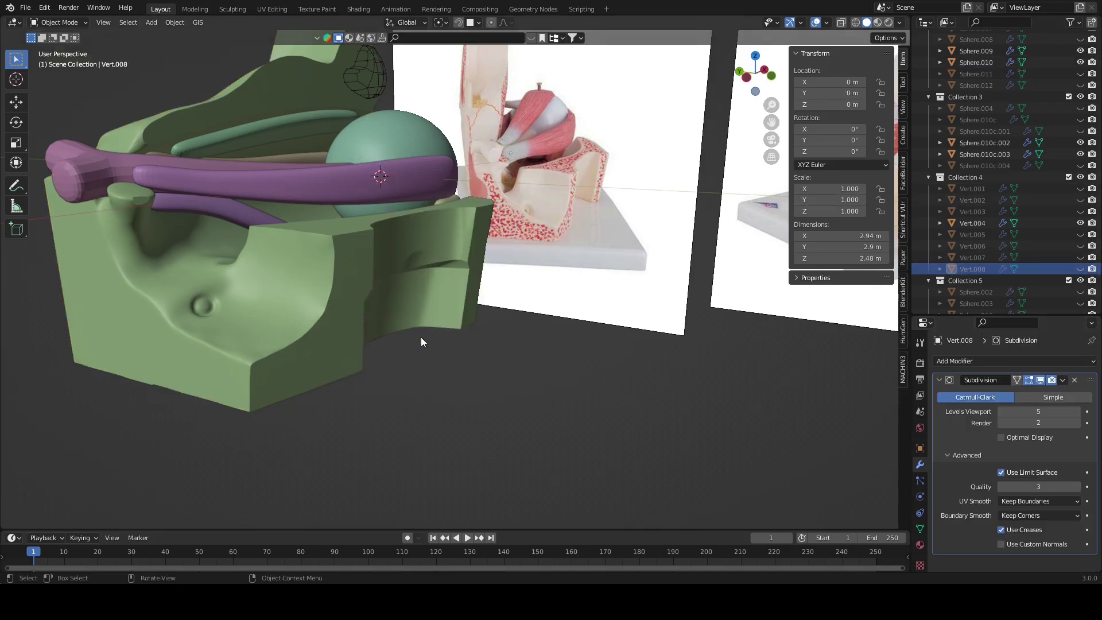
mouse_move(421, 337)
middle_mouse_down()
mouse_move(463, 315)
mouse_move(411, 388)
mouse_move(524, 357)
mouse_move(560, 262)
mouse_move(653, 303)
mouse_move(519, 332)
mouse_move(587, 284)
mouse_move(549, 261)
mouse_move(537, 275)
mouse_move(596, 320)
mouse_move(507, 306)
mouse_move(790, 334)
mouse_move(472, 335)
mouse_move(453, 421)
mouse_move(502, 334)
mouse_move(541, 309)
mouse_move(524, 336)
mouse_move(556, 313)
mouse_move(605, 353)
mouse_move(555, 315)
mouse_move(558, 345)
mouse_move(449, 304)
mouse_move(512, 240)
mouse_move(540, 333)
mouse_move(532, 296)
mouse_move(456, 353)
mouse_move(592, 298)
mouse_move(484, 322)
mouse_move(505, 358)
middle_mouse_up()
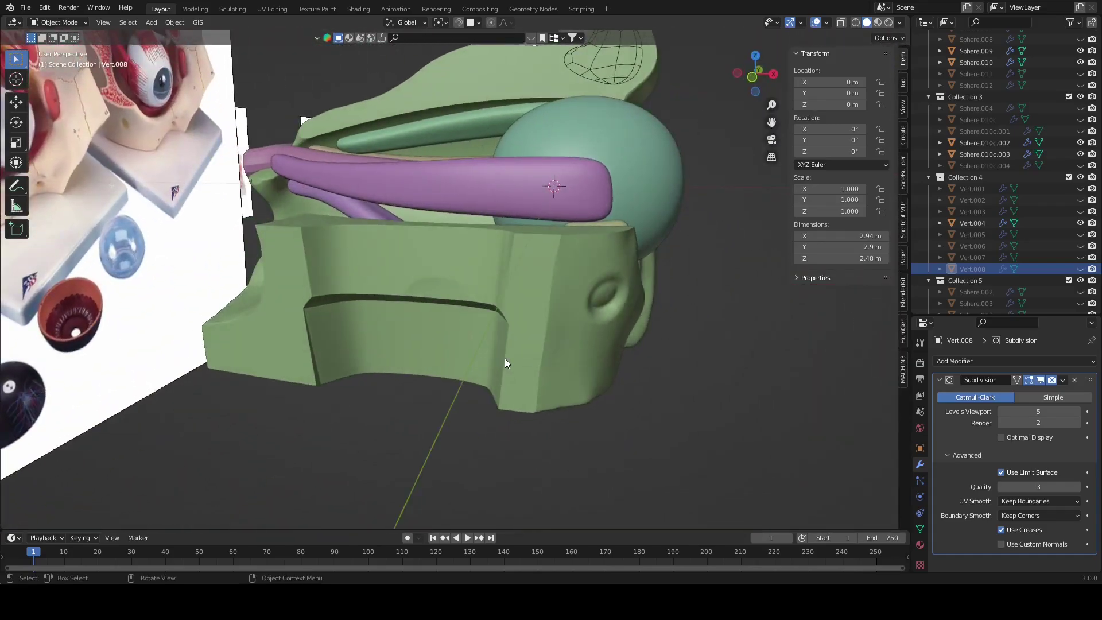
left_click(539, 323)
scroll(1034, 486, "down", 5)
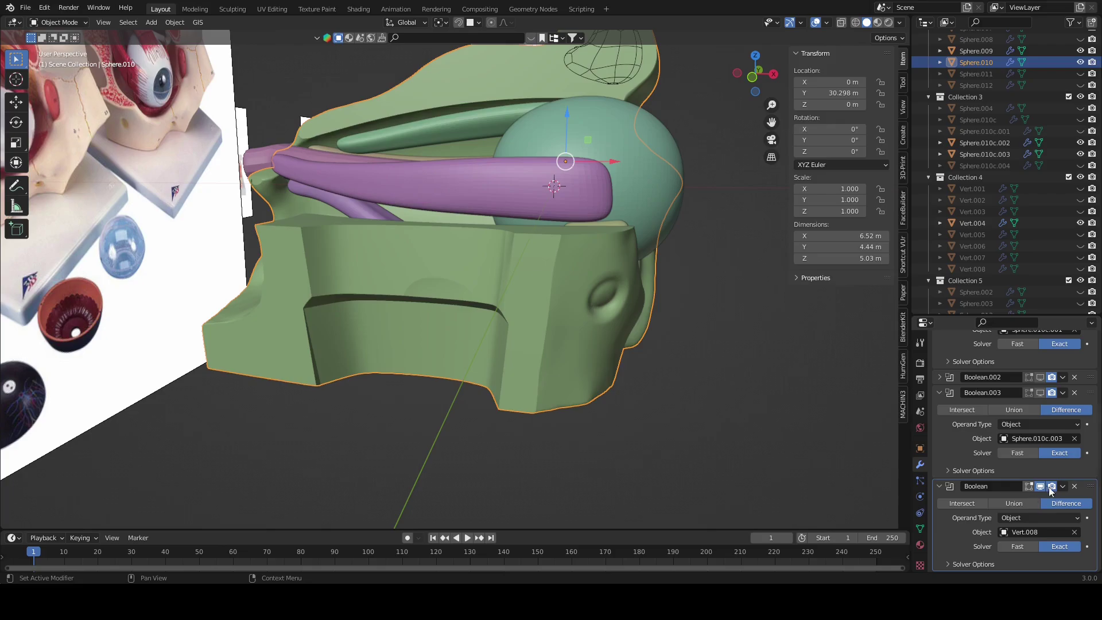
left_click(1037, 486)
Step: Widen the cutter shell's bottom edge loop 1.206× along X
middle_click_drag(776, 295, 619, 358)
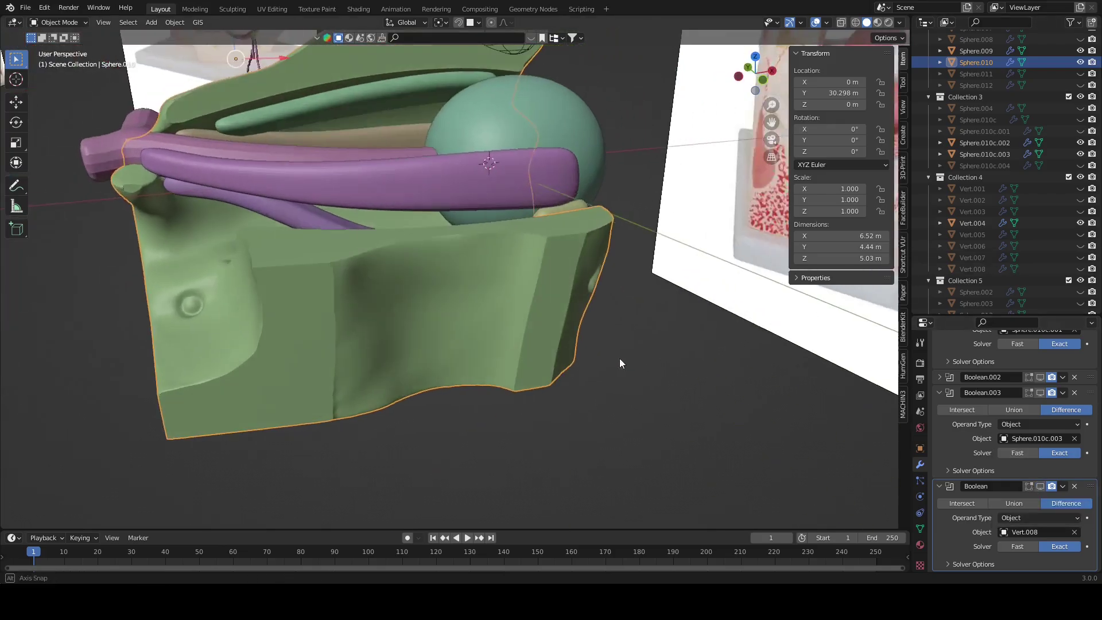
left_click(973, 269)
key("KP_Decimal")
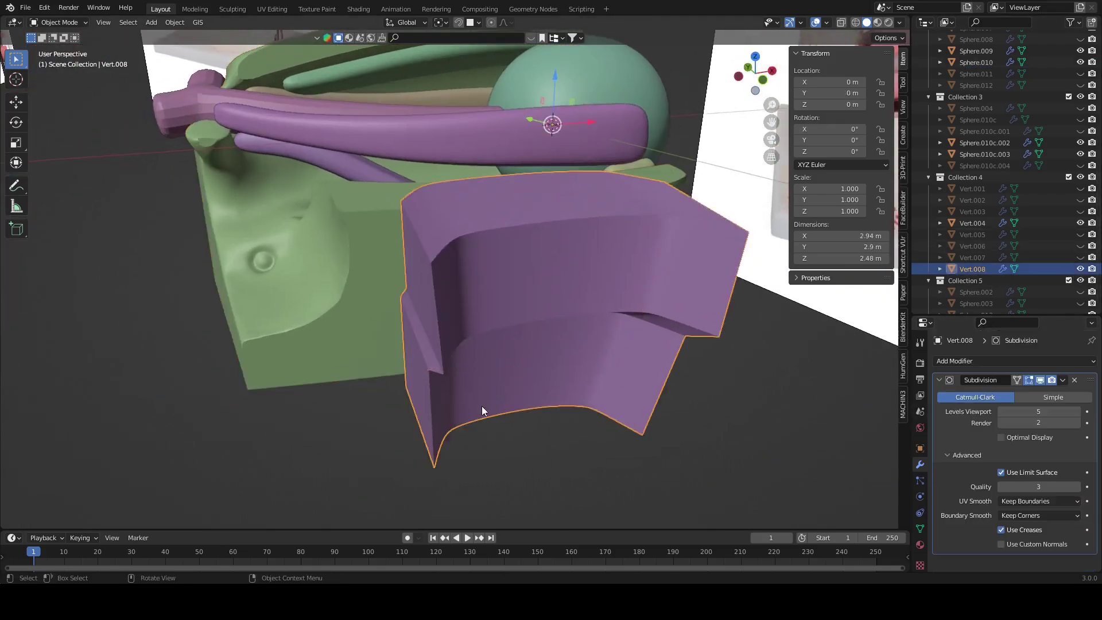
mouse_move(481, 406)
middle_mouse_down()
mouse_move(496, 319)
mouse_move(503, 334)
middle_mouse_up()
middle_click_drag(500, 279, 448, 276)
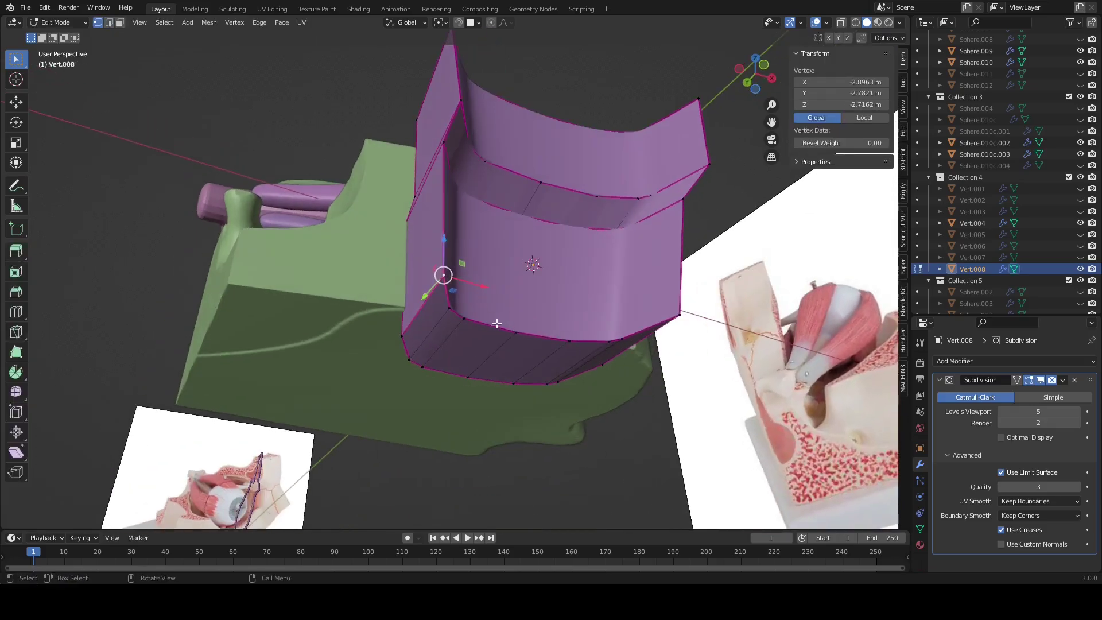
key("2")
left_click(542, 312, "alt")
key("s")
key("x")
key("Return")
scroll(537, 313, "up", 2)
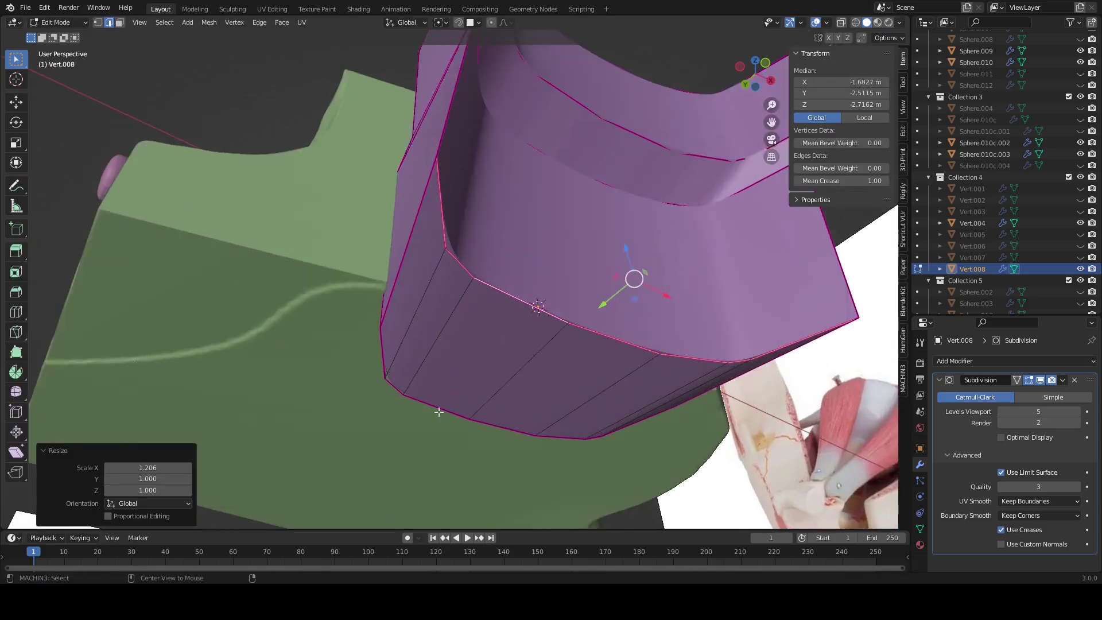
key("Tab")
Step: Re-enable the Vert.008 Boolean on the green socket to show the stepped groove
left_click(977, 62)
key("KP_Decimal")
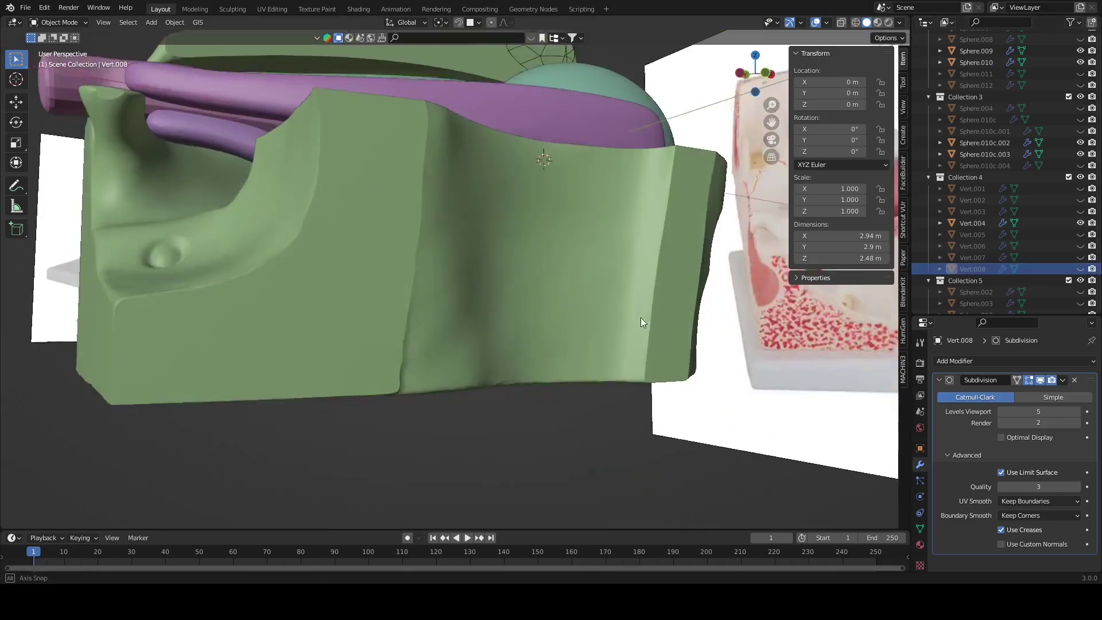
left_click(1040, 486)
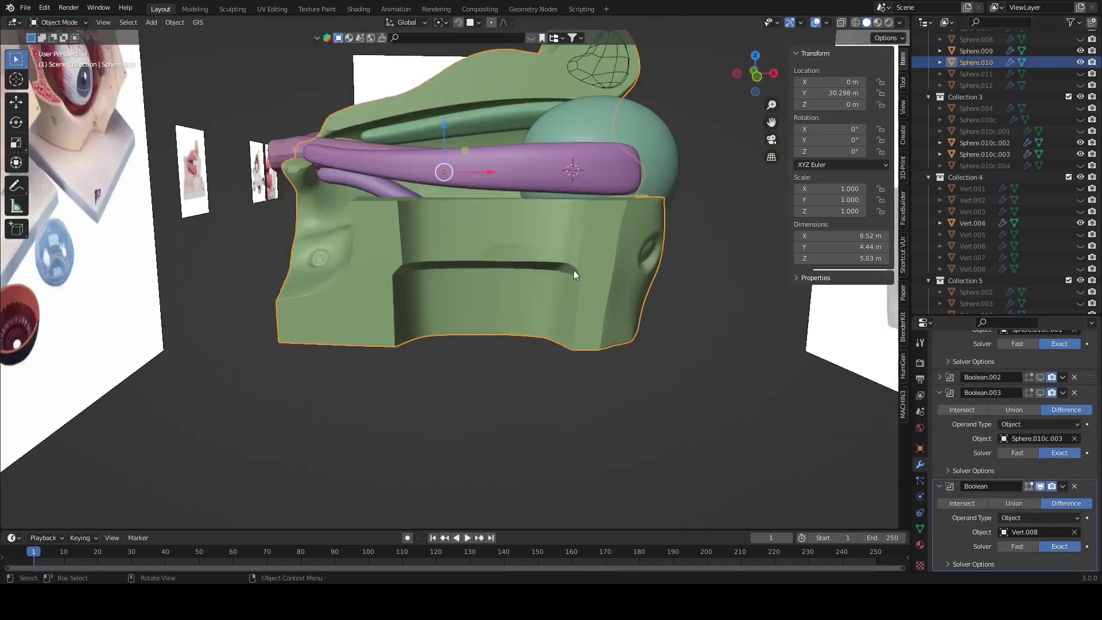
mouse_move(574, 270)
middle_mouse_down()
mouse_move(620, 401)
mouse_move(559, 424)
mouse_move(667, 337)
mouse_move(604, 291)
mouse_move(569, 366)
mouse_move(522, 330)
mouse_move(566, 294)
mouse_move(574, 328)
mouse_move(618, 388)
middle_mouse_up()
Step: Apply the Vert.008 Boolean permanently to the green socket
left_click(1063, 487)
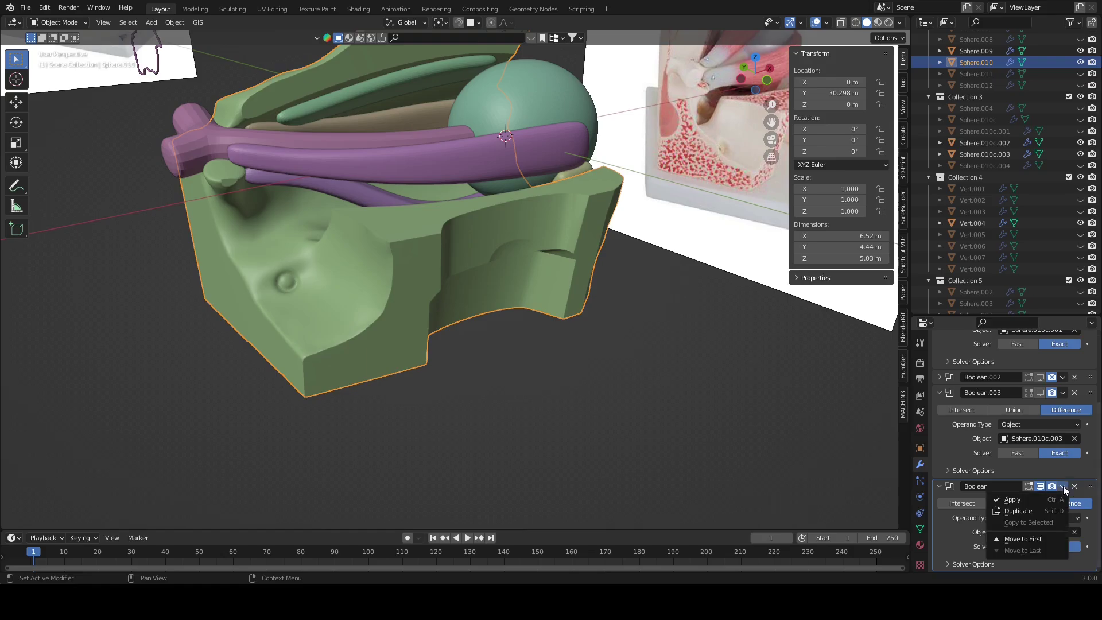
key("ctrl+a")
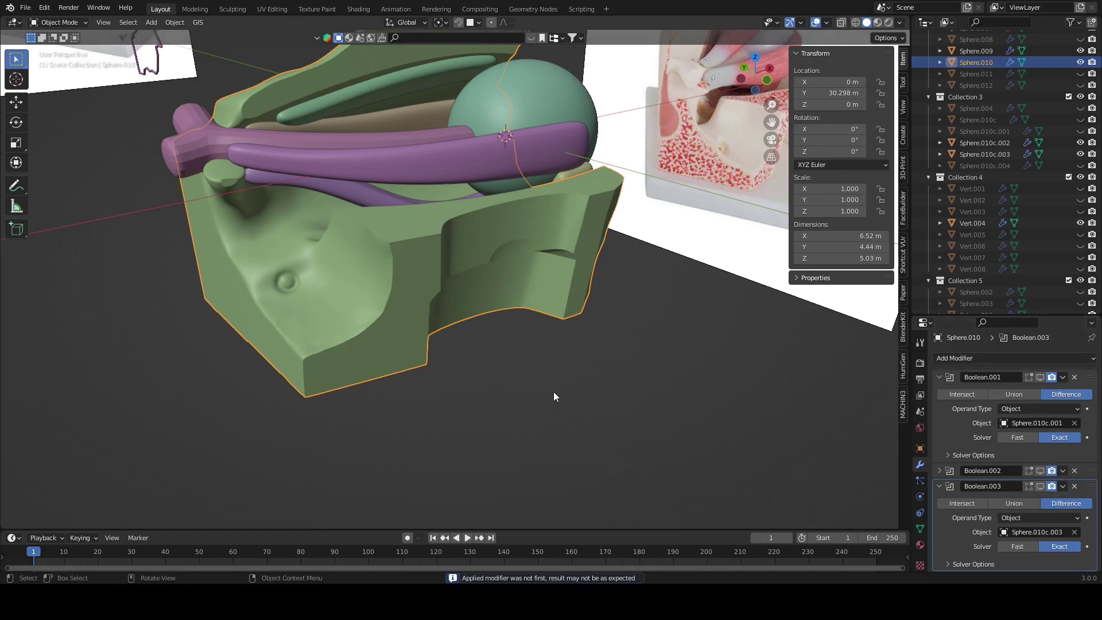
mouse_move(554, 392)
middle_mouse_down()
mouse_move(553, 381)
mouse_move(498, 370)
mouse_move(598, 426)
middle_mouse_up()
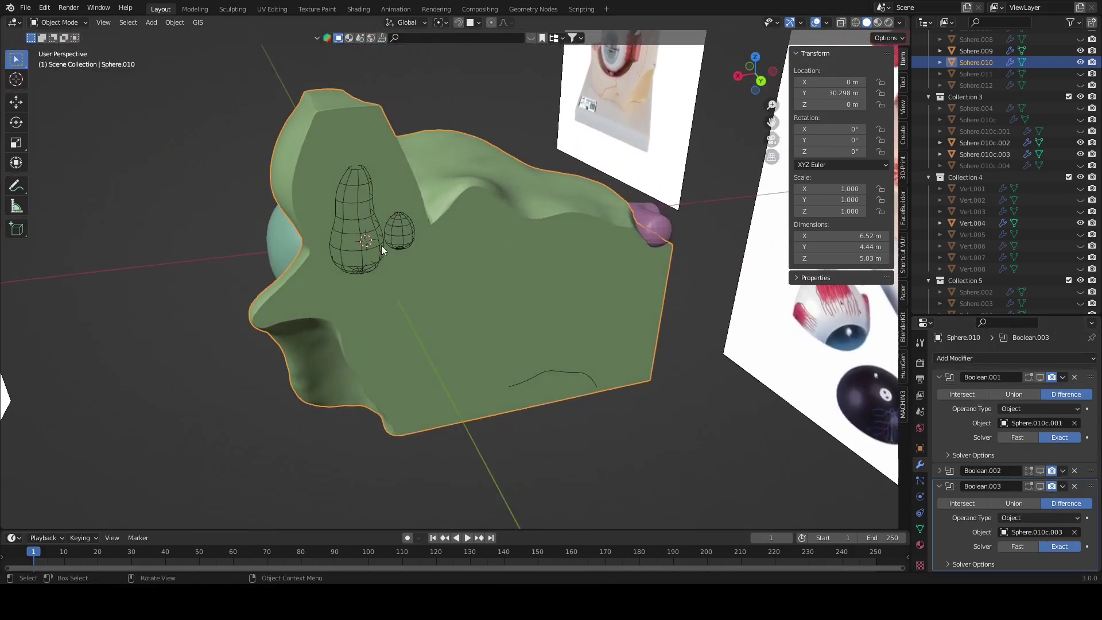
Step: Delete the Sphere.010c.002 wireframe cutter
left_click(381, 246)
mouse_move(381, 246)
middle_mouse_down()
mouse_move(428, 292)
mouse_move(601, 317)
mouse_move(862, 378)
mouse_move(787, 369)
mouse_move(602, 493)
middle_mouse_up()
left_click(601, 317, "shift")
right_click(602, 317)
left_click(615, 330)
scroll(603, 493, "up", 3)
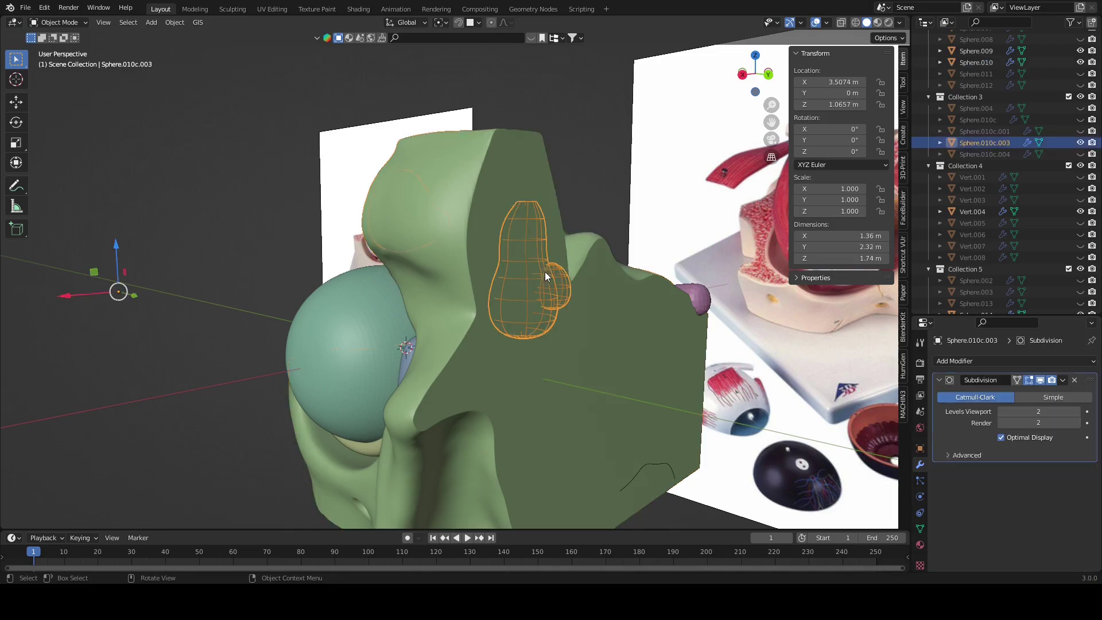
Step: Bring up Viewport Display settings for the remaining cutter Sphere.010c.003
left_click(920, 448)
scroll(964, 470, "down", 10)
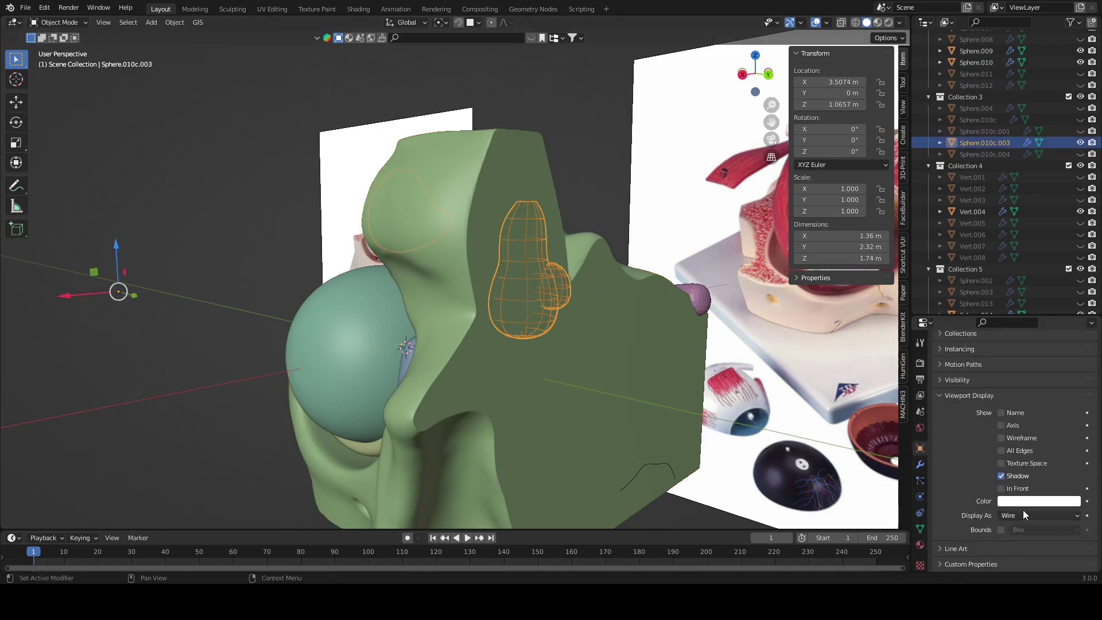
left_click(1021, 464)
middle_click_drag(807, 415, 833, 411)
Step: Select the green socket Sphere.010 and inspect its Boolean.002 modifier
left_click(921, 464)
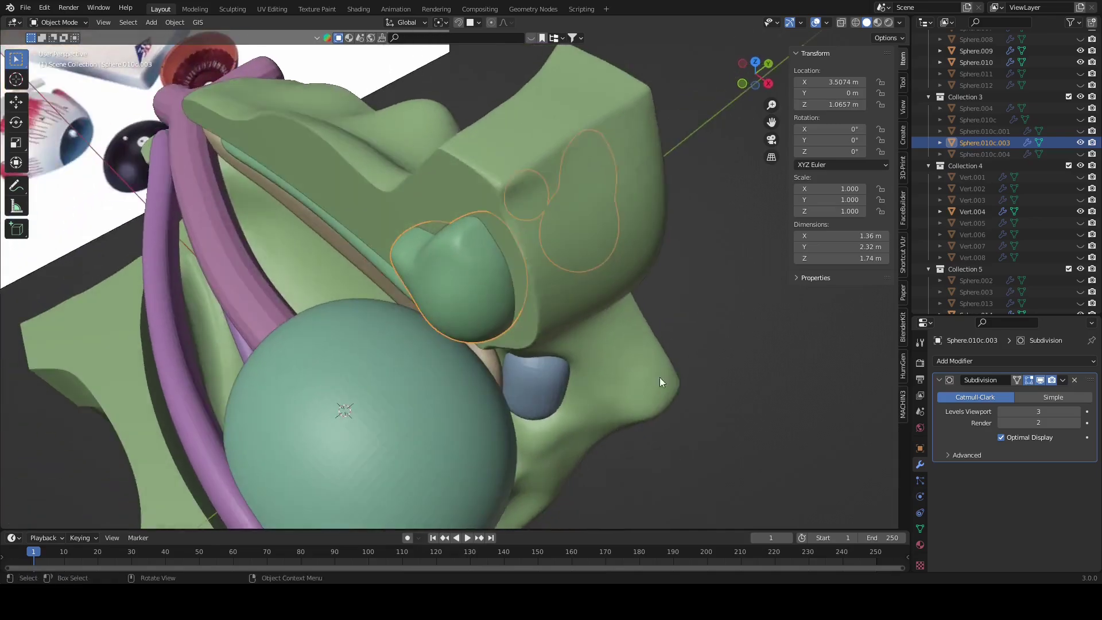
middle_click_drag(660, 377, 648, 333)
left_click(649, 333)
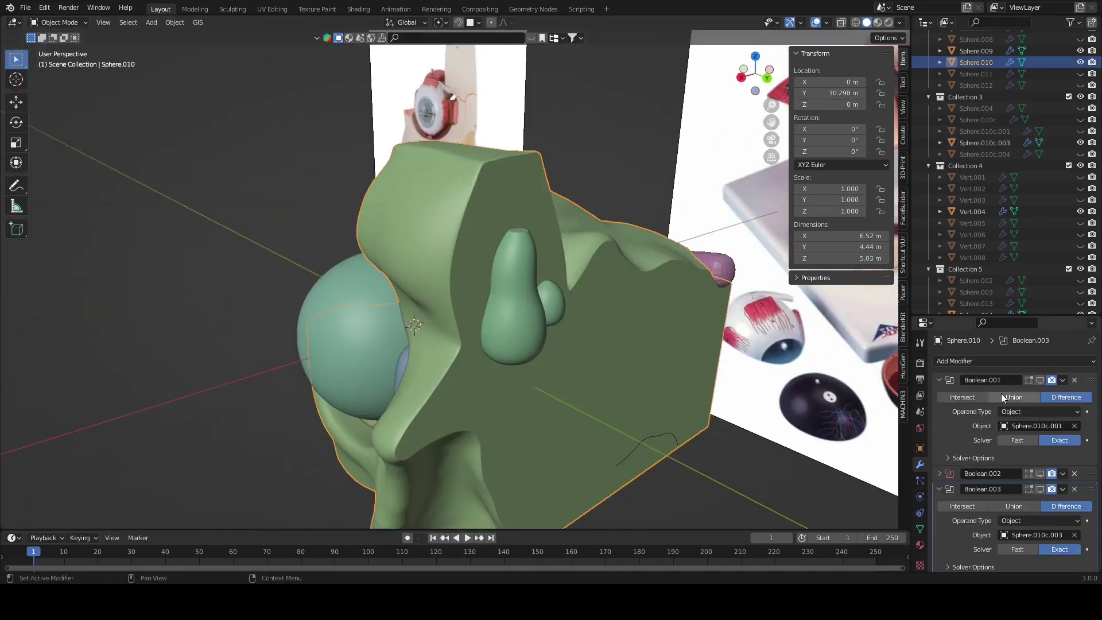
left_click(939, 473)
scroll(1064, 456, "down", 3)
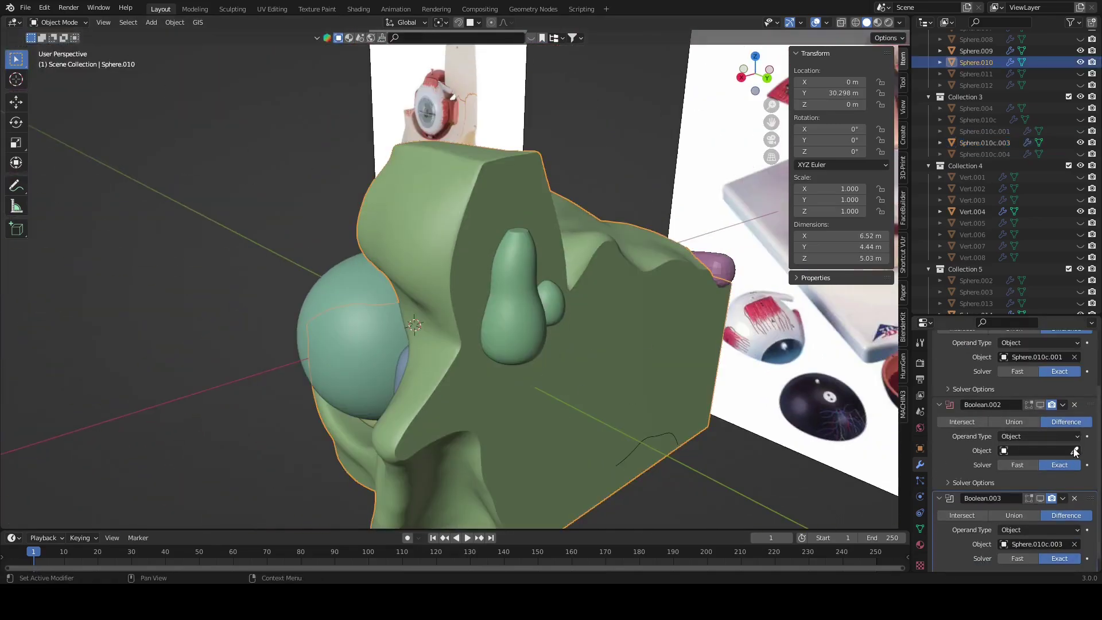
Step: Select the gourd-shaped cutter Sphere.010c.003 and frame the view on it
left_click(518, 284)
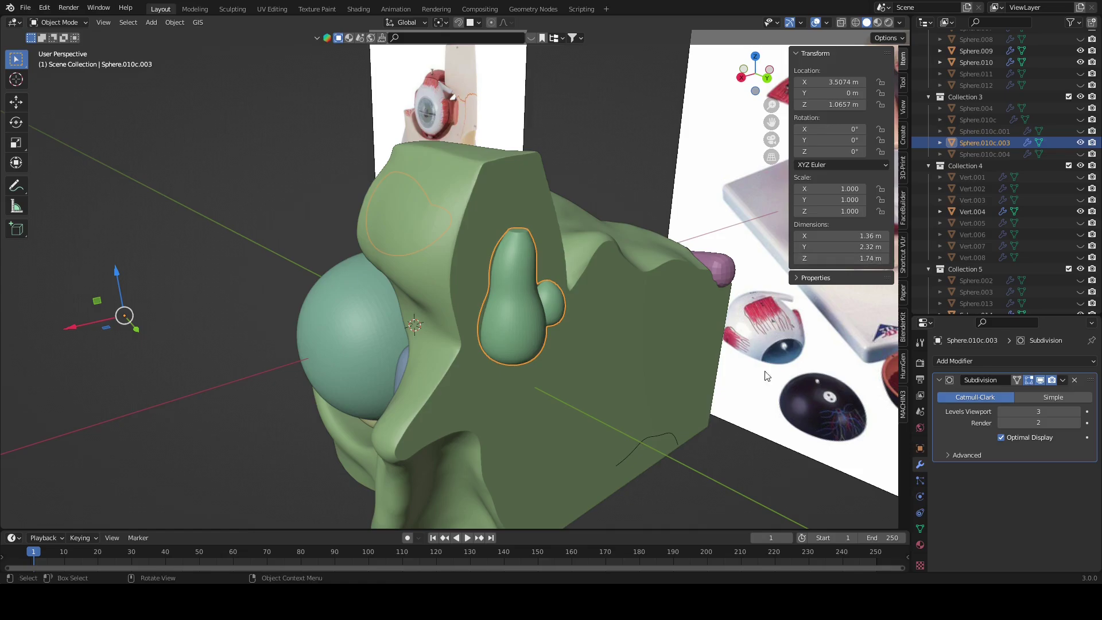
left_click(633, 408)
scroll(1033, 431, "down", 3)
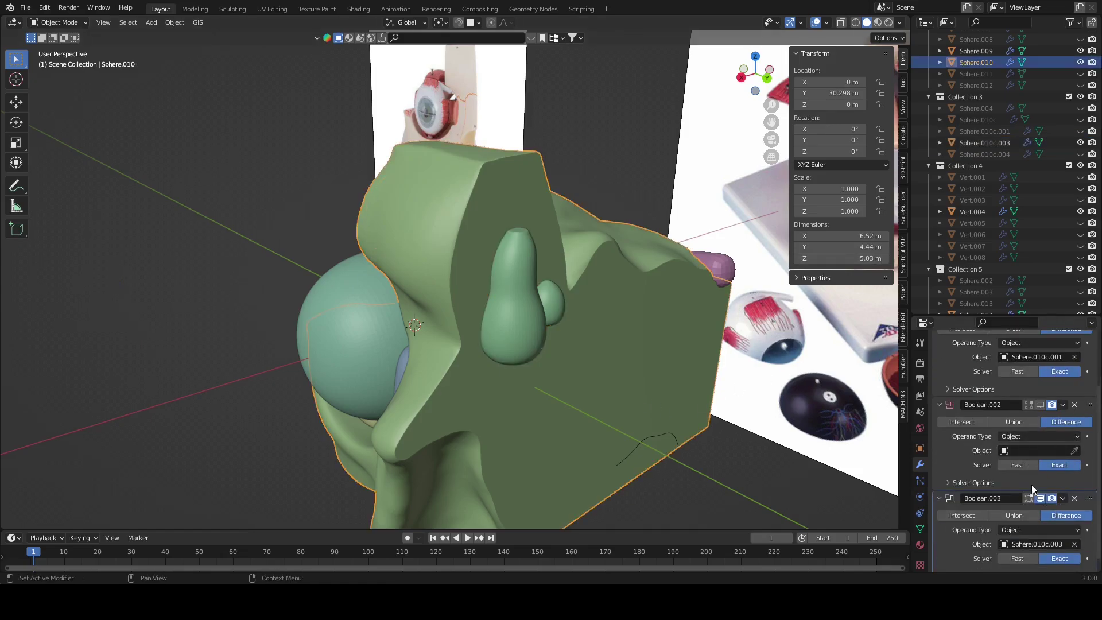
left_click(526, 298)
key("KP_Decimal")
mouse_move(530, 308)
middle_mouse_down()
mouse_move(555, 343)
mouse_move(648, 349)
mouse_move(492, 381)
middle_mouse_up()
Step: Orbit and zoom around the green socket to inspect the cutter's placement
scroll(575, 336, "down", 4)
scroll(562, 335, "down", 3)
scroll(567, 357, "up", 3)
scroll(591, 339, "up", 3)
mouse_move(590, 340)
middle_mouse_down()
mouse_move(531, 329)
mouse_move(714, 323)
middle_mouse_up()
scroll(532, 324, "down", 5)
scroll(714, 325, "up", 6)
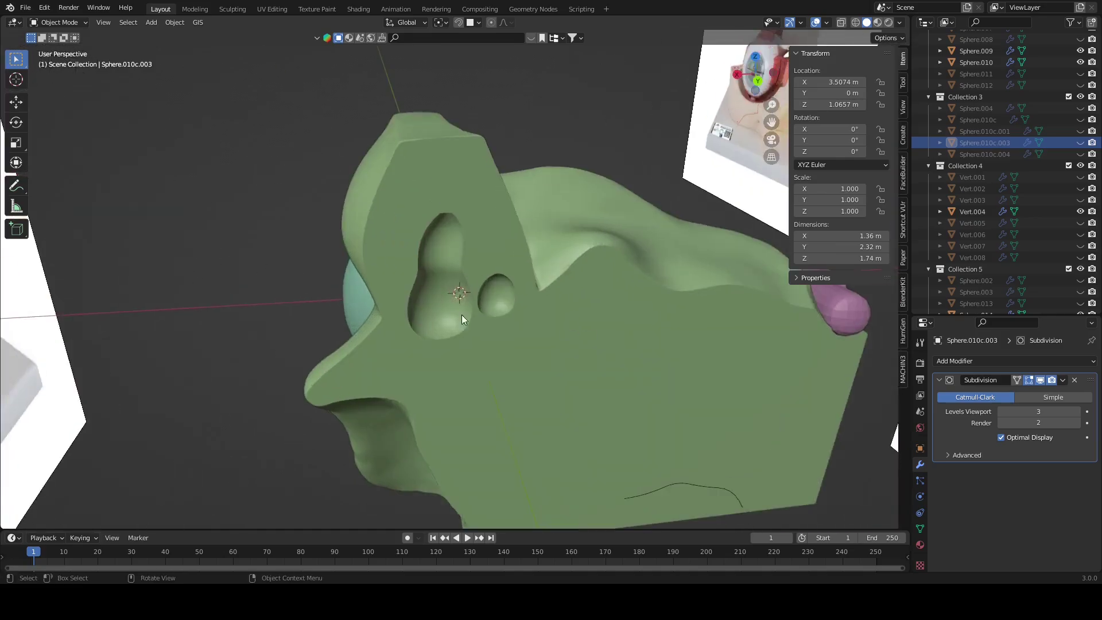
scroll(462, 316, "down", 5)
mouse_move(462, 316)
middle_mouse_down()
mouse_move(706, 291)
mouse_move(667, 305)
mouse_move(486, 317)
middle_mouse_up()
scroll(486, 317, "up", 4)
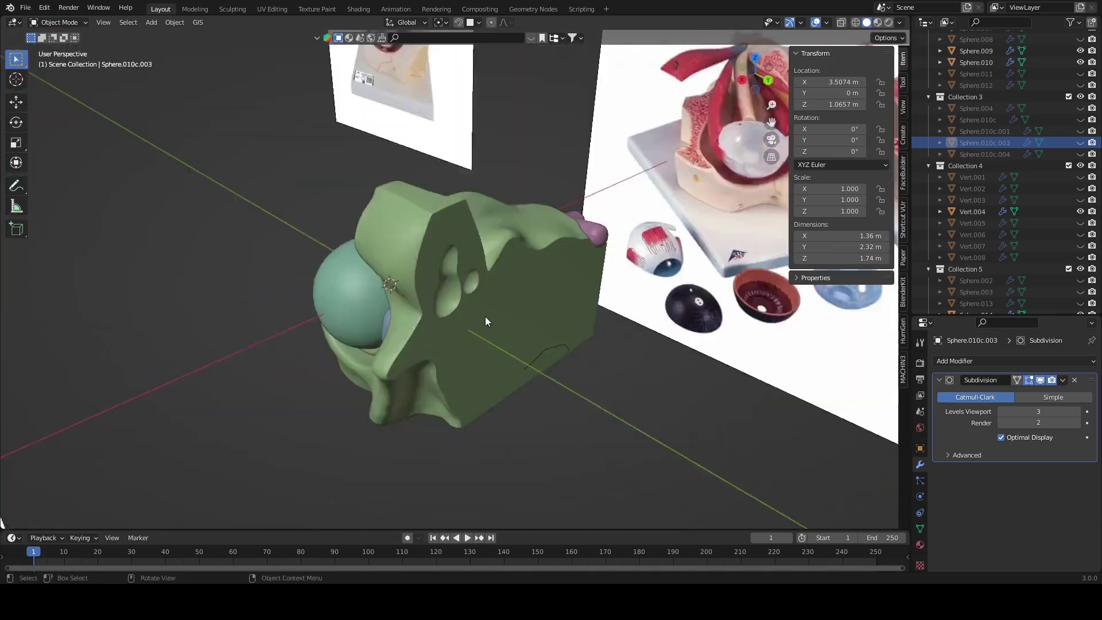
Step: Switch off Boolean.003's viewport display on the green socket
left_click(486, 321)
scroll(486, 322, "up", 2)
left_click(1042, 475)
middle_click_drag(718, 402, 632, 353)
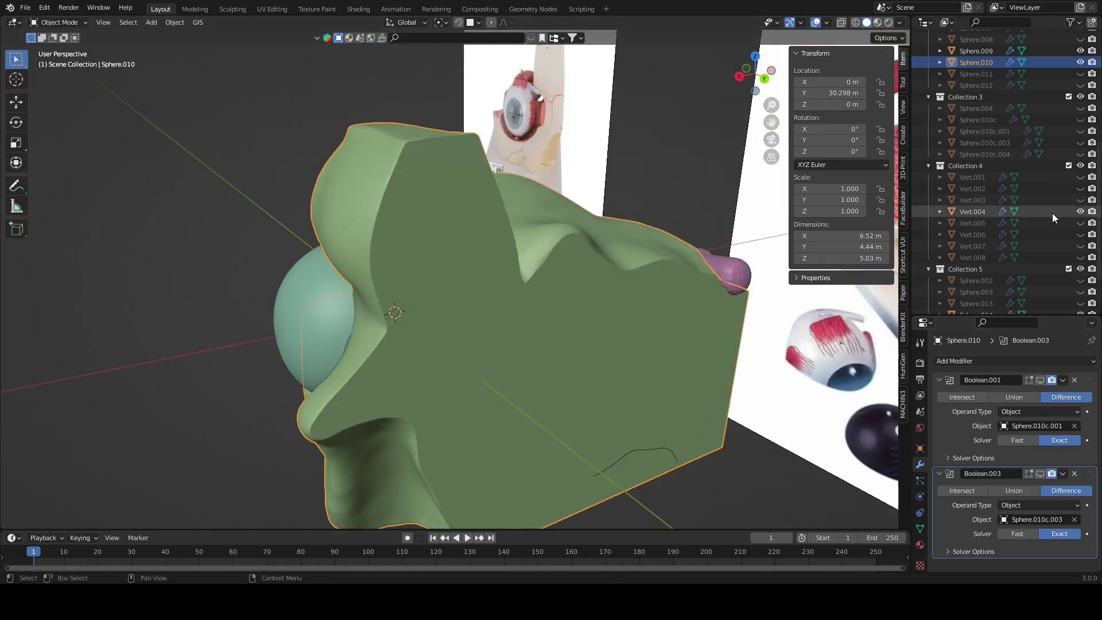
Step: Scale the gourd part of cutter Sphere.010c.003 up by 1.13 in Edit Mode
left_click(1080, 142)
left_click(506, 311)
key("KP_Decimal")
key("Tab")
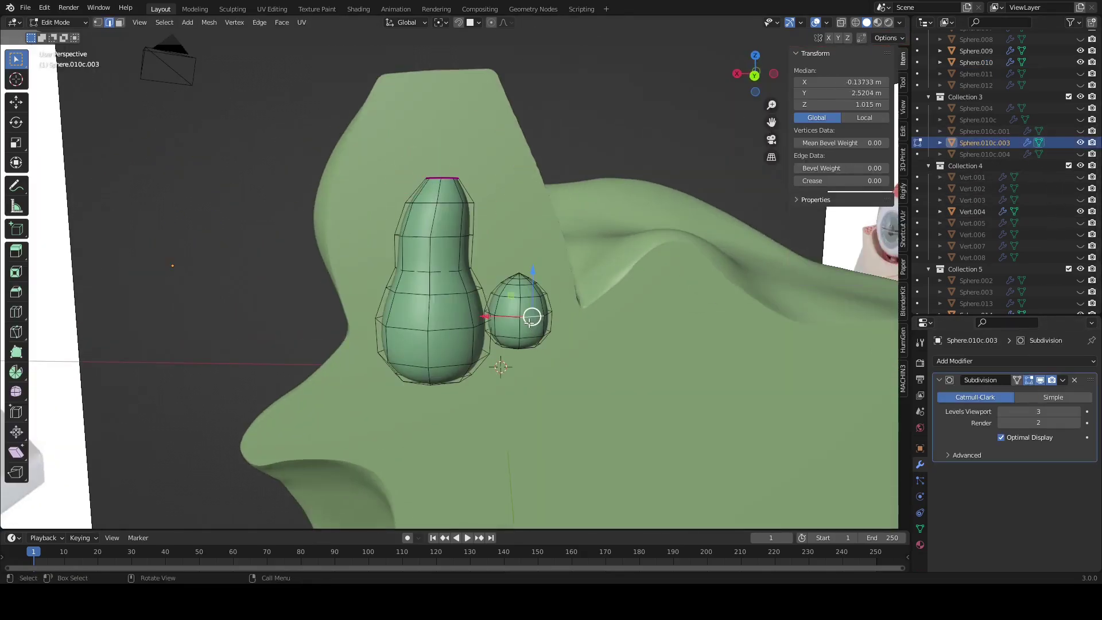
key("l")
left_click(437, 325)
key("l")
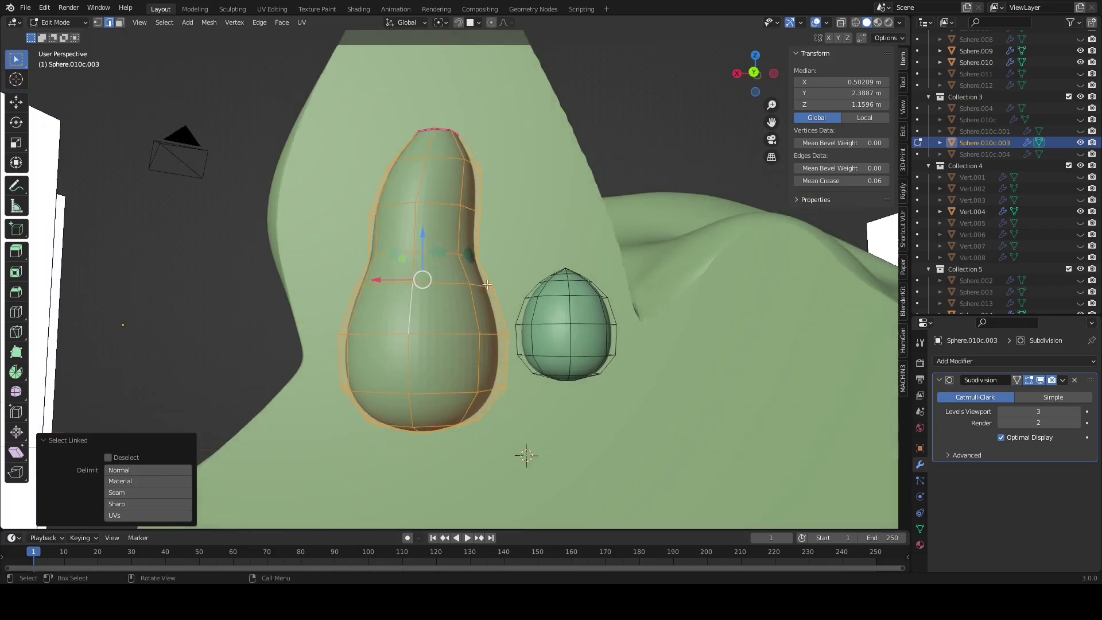
key("s")
left_click(525, 455)
middle_click_drag(524, 456, 498, 318)
Step: Check the gourd and egg edge loops in see-through view, then leave Edit Mode
key("alt+z")
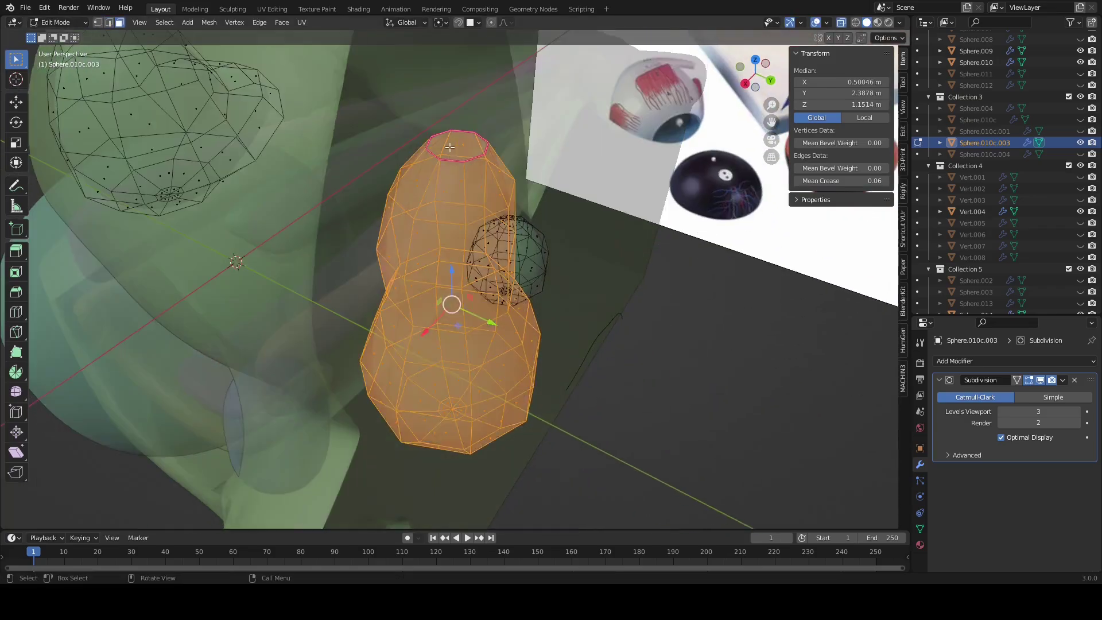
left_click(468, 148, "alt")
mouse_move(468, 148)
middle_mouse_down()
mouse_move(459, 177)
mouse_move(438, 143)
mouse_move(433, 160)
middle_mouse_up()
key("alt+z")
left_click(572, 325)
key("Tab")
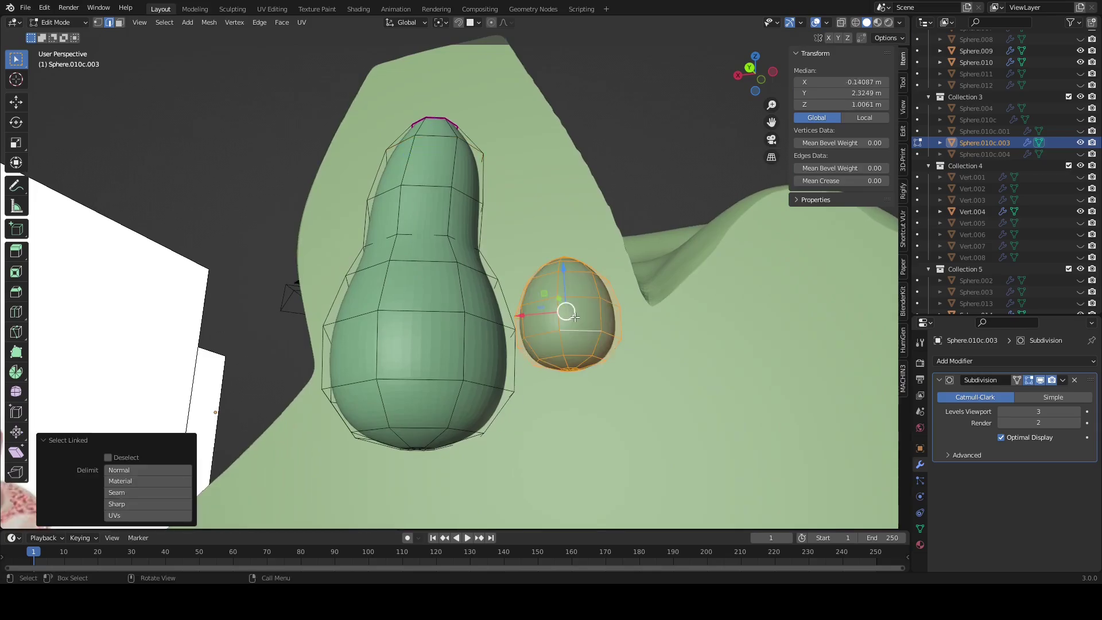
mouse_move(572, 325)
middle_mouse_down()
mouse_move(554, 456)
mouse_move(604, 366)
middle_mouse_up()
Step: Apply Boolean.003 to carve the gourd and egg dents permanently into Sphere.010
left_click(604, 366)
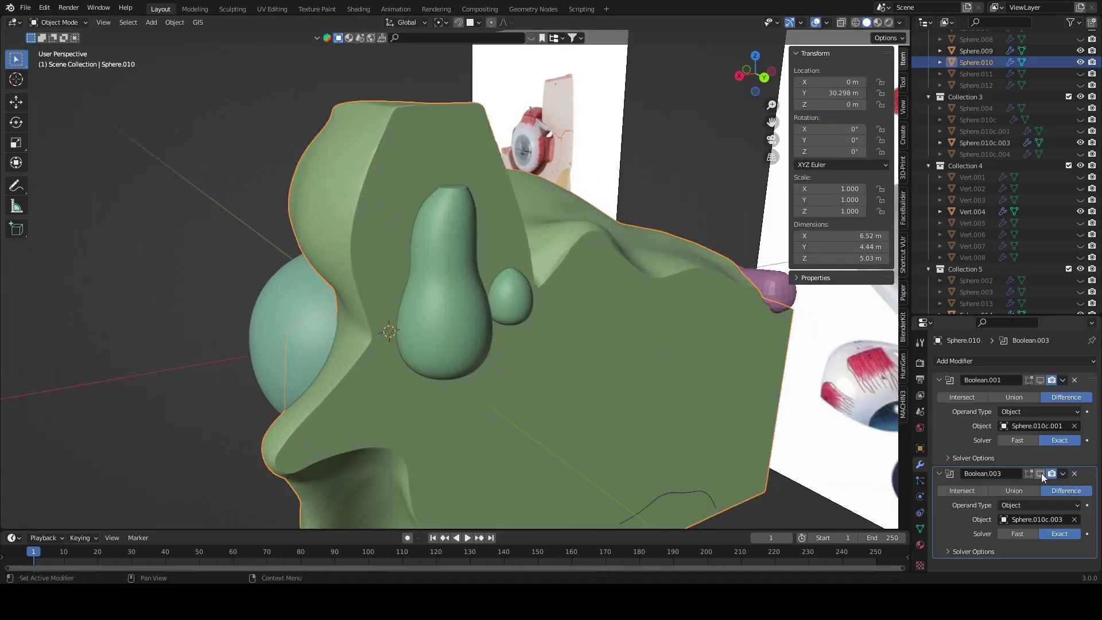
left_click(456, 297)
mouse_move(456, 297)
middle_mouse_down()
mouse_move(486, 367)
mouse_move(383, 397)
mouse_move(585, 416)
mouse_move(533, 381)
mouse_move(415, 368)
middle_mouse_up()
left_click(533, 381)
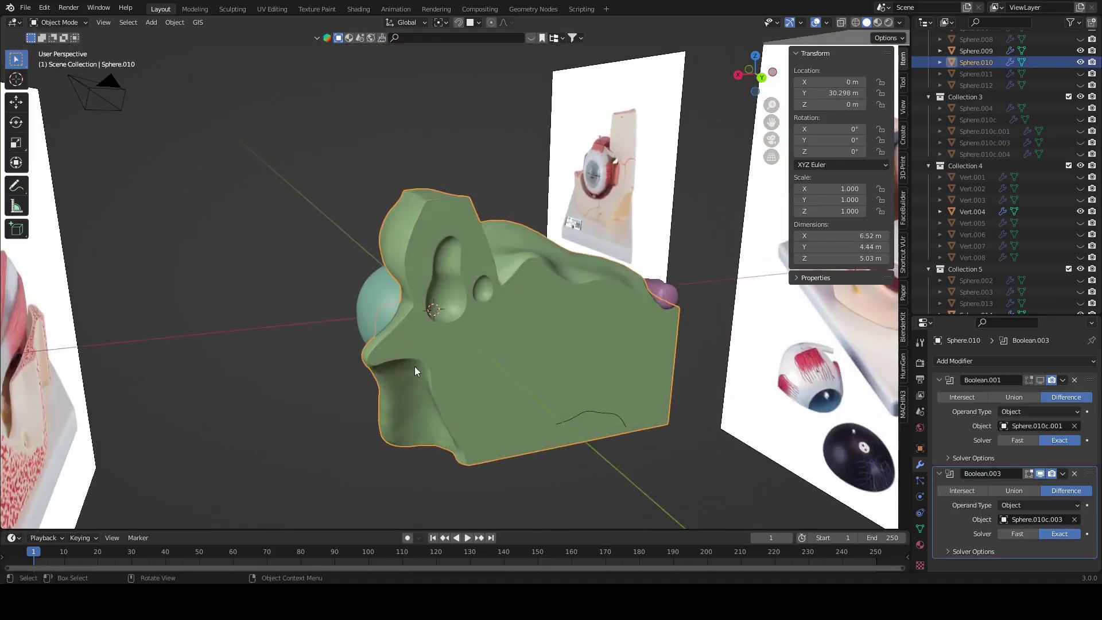
left_click(1064, 475)
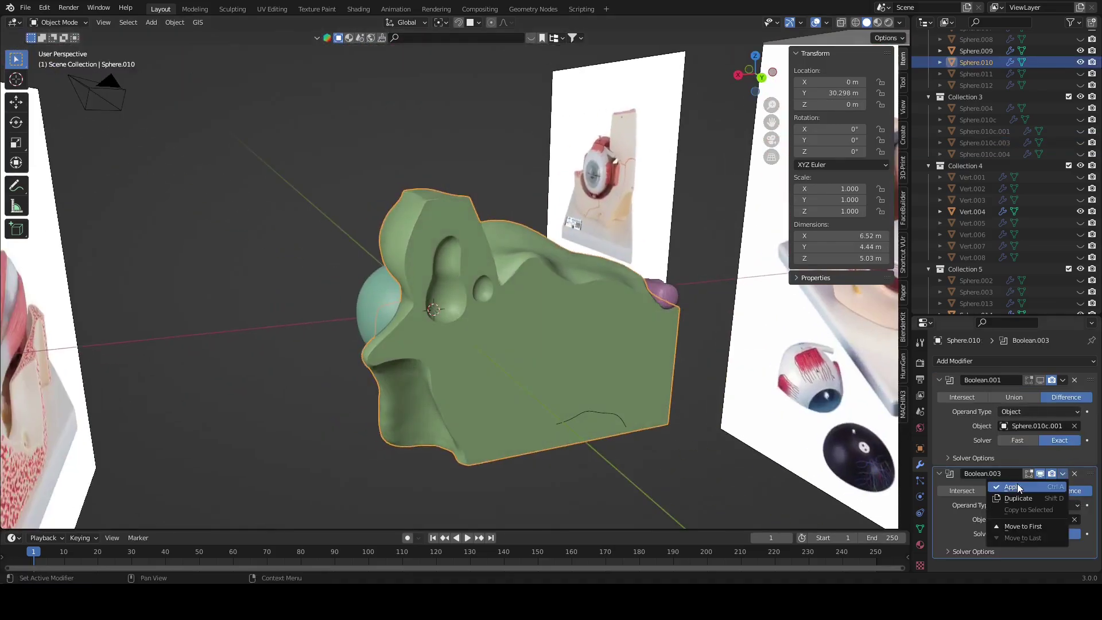
left_click(1018, 488)
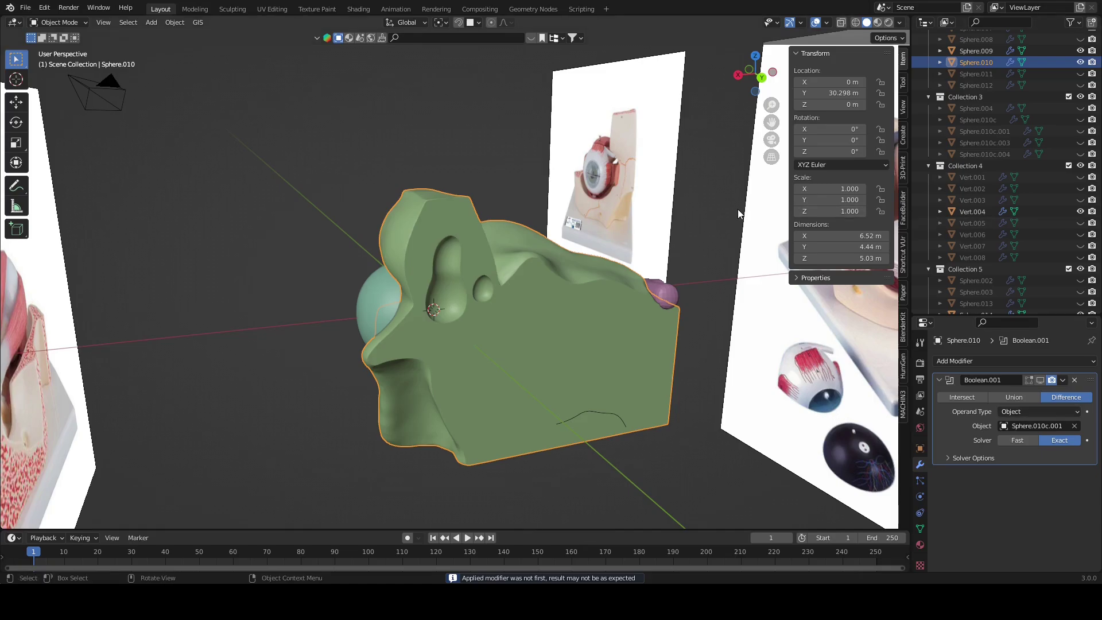
mouse_move(739, 214)
middle_mouse_down()
mouse_move(731, 332)
mouse_move(762, 366)
middle_mouse_up()
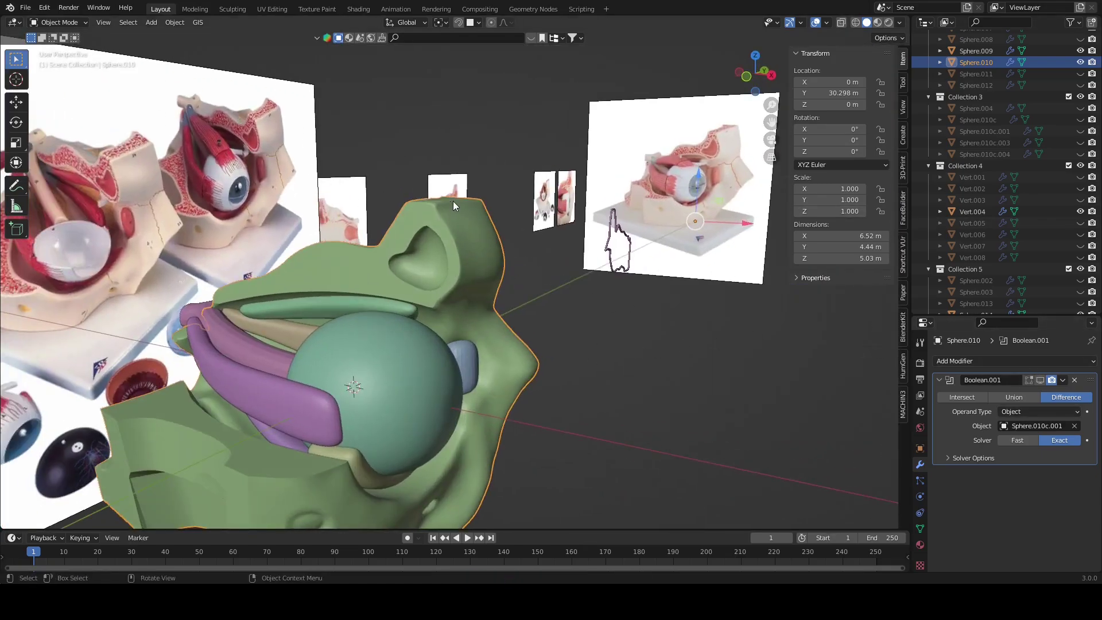
Step: Hide cutter Sphere.010c.001 and apply Boolean.001 to the green socket Sphere.010
middle_click_drag(453, 206, 505, 250)
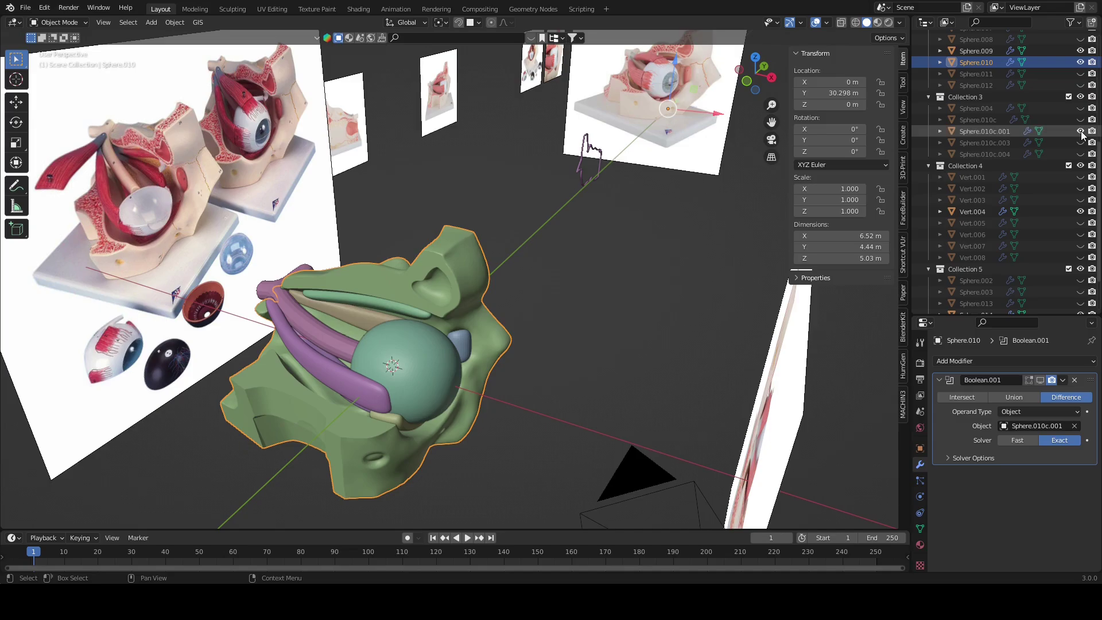
left_click(983, 131)
key("KP_Decimal")
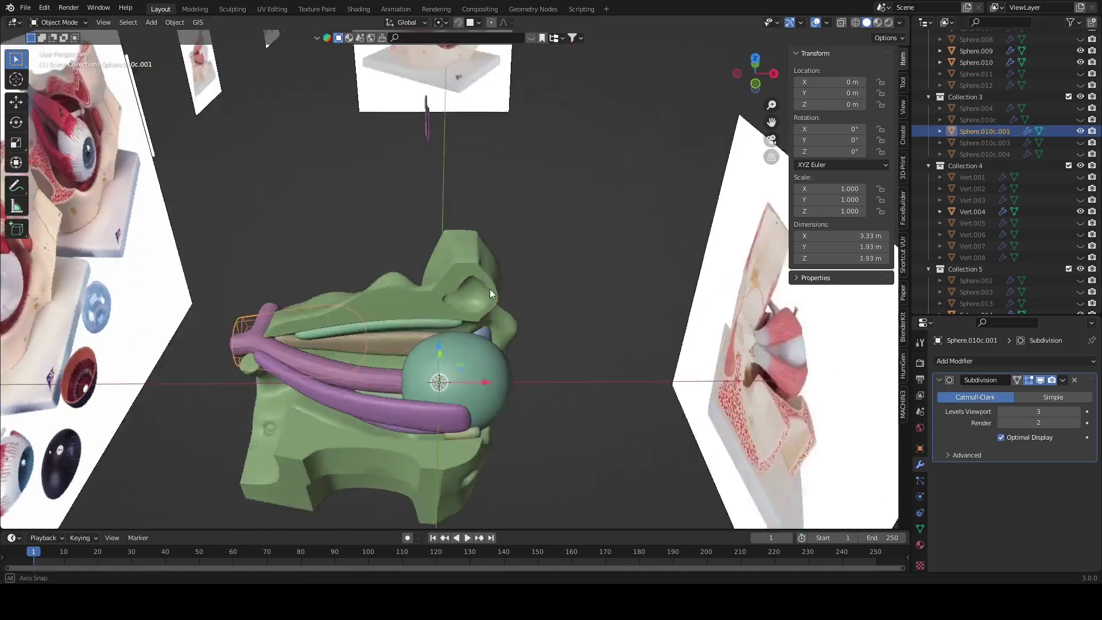
middle_click_drag(722, 250, 722, 280)
left_click(1082, 131)
left_click(605, 363)
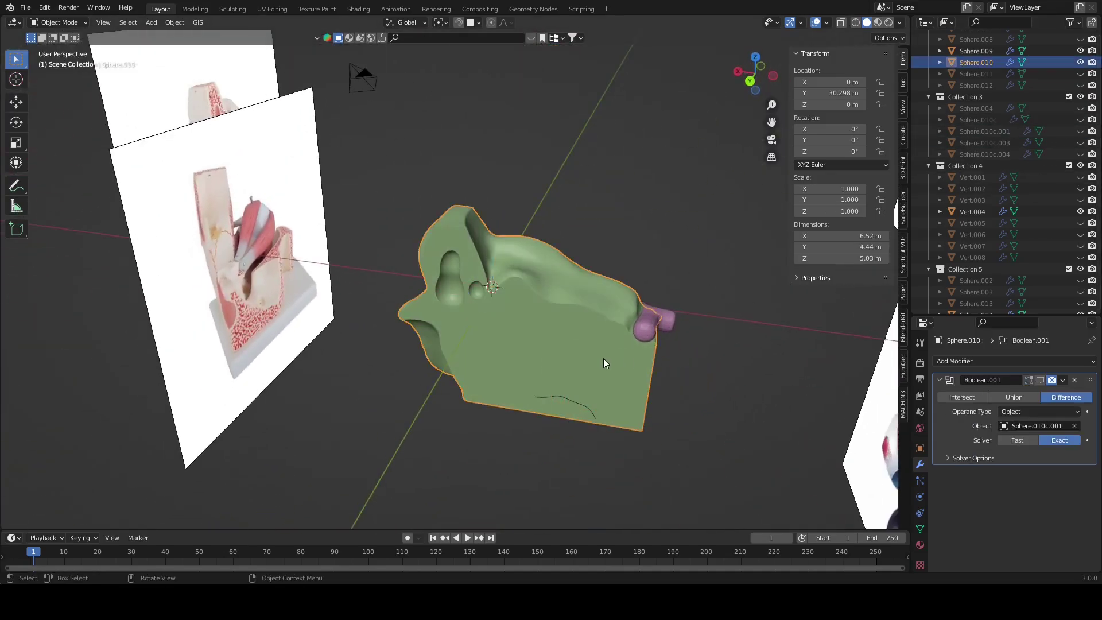
mouse_move(838, 429)
middle_mouse_down()
mouse_move(694, 366)
mouse_move(1056, 380)
middle_mouse_up()
left_click(1028, 394)
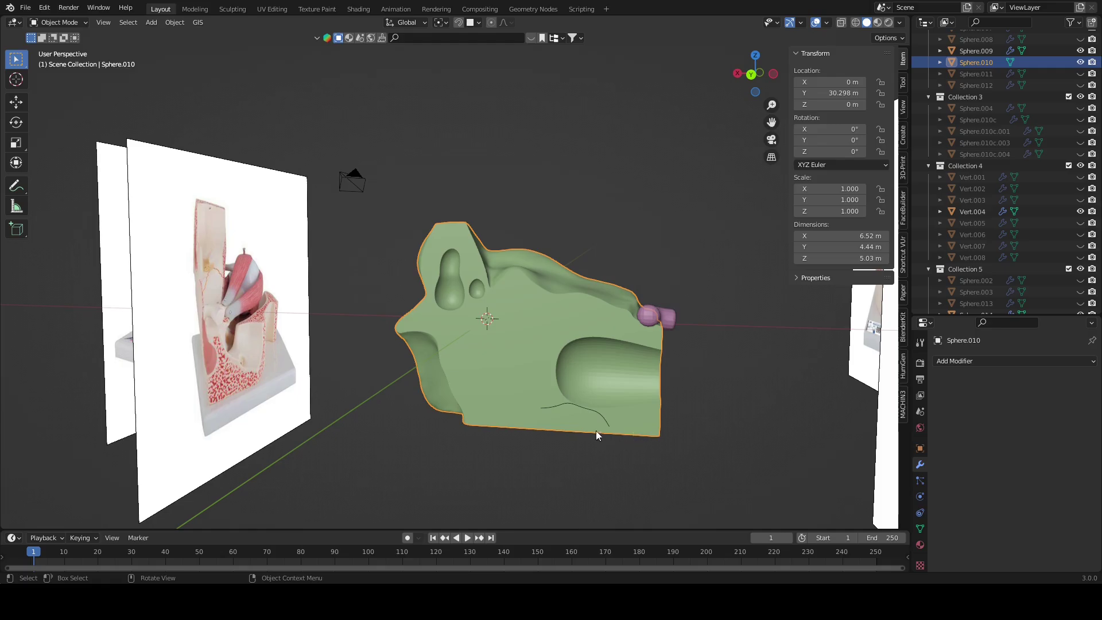
middle_click_drag(433, 458, 563, 455)
Step: In the Sculpting workspace, voxel-remesh Sphere.010 at 0.015 m voxel size
left_click(232, 8)
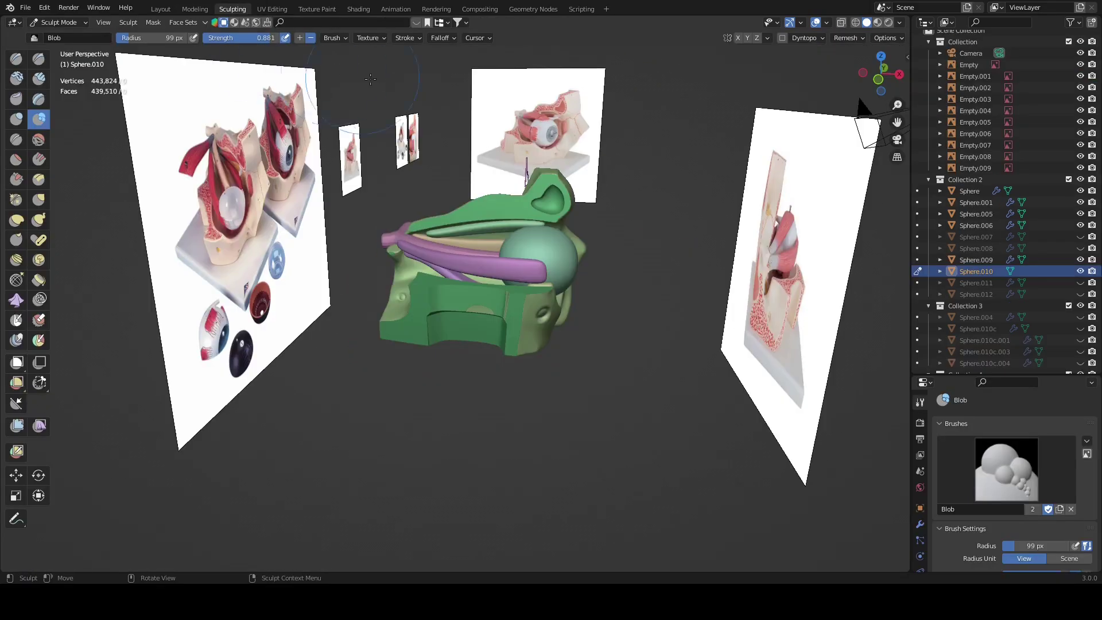
middle_click_drag(564, 285, 599, 270)
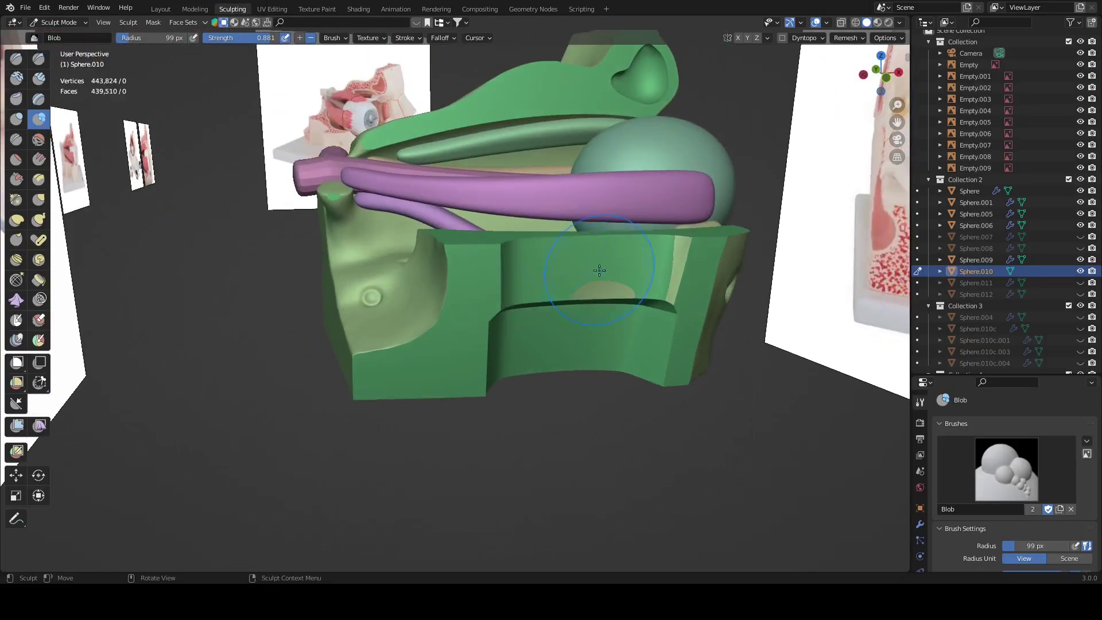
left_click(849, 37)
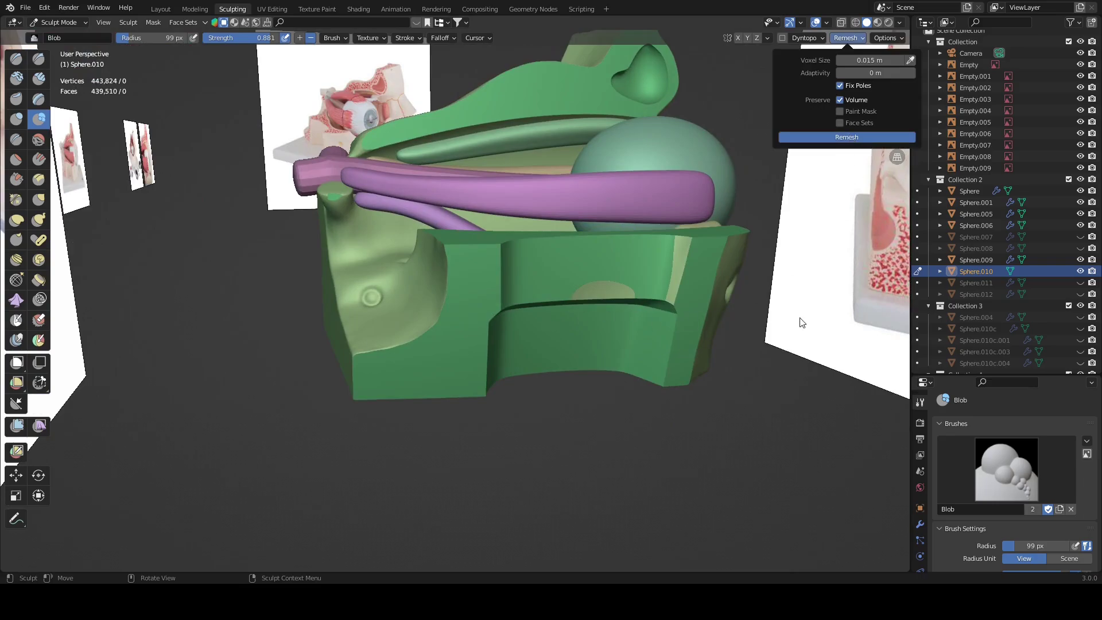
middle_click_drag(627, 356, 442, 344)
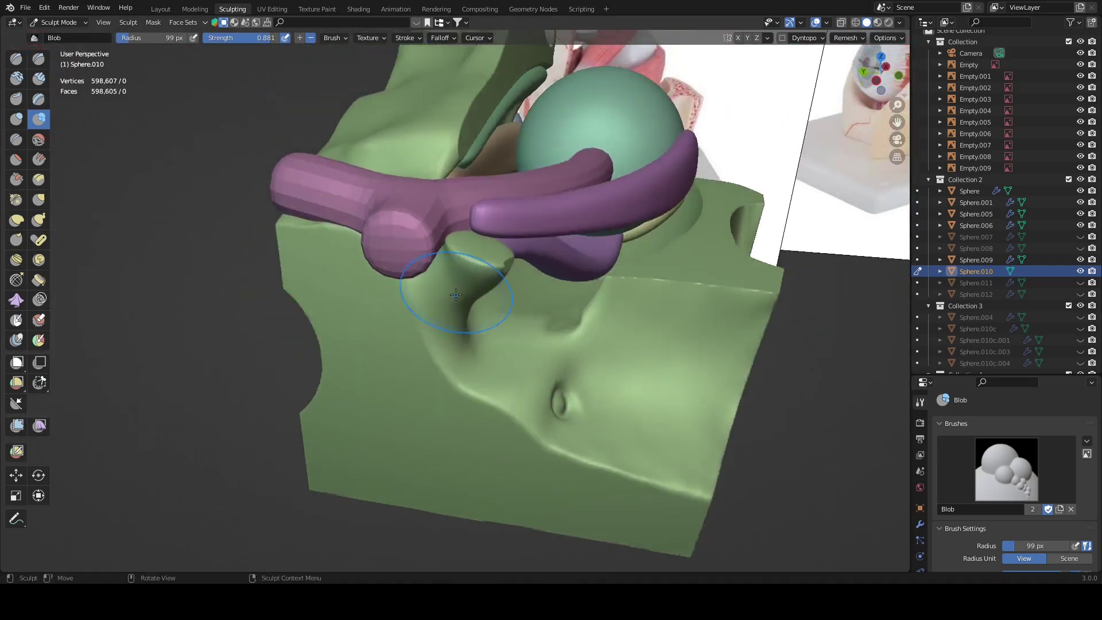
scroll(499, 315, "up", 5)
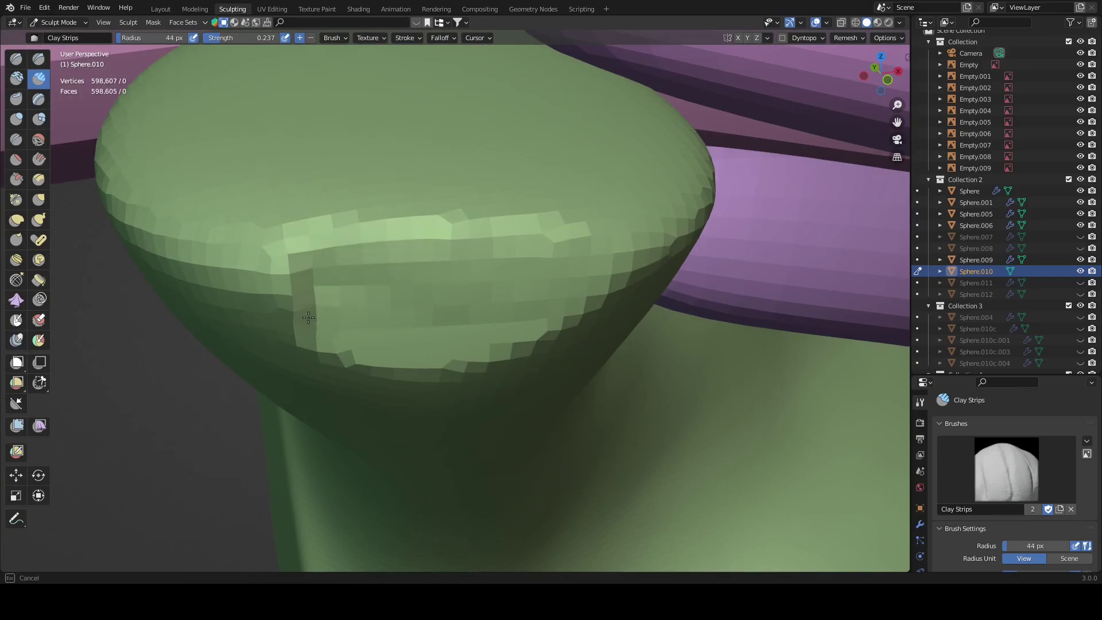
Step: Orbit around the green cup and open the voxel remesh settings
scroll(422, 280, "down", 2)
middle_click_drag(461, 319, 478, 274)
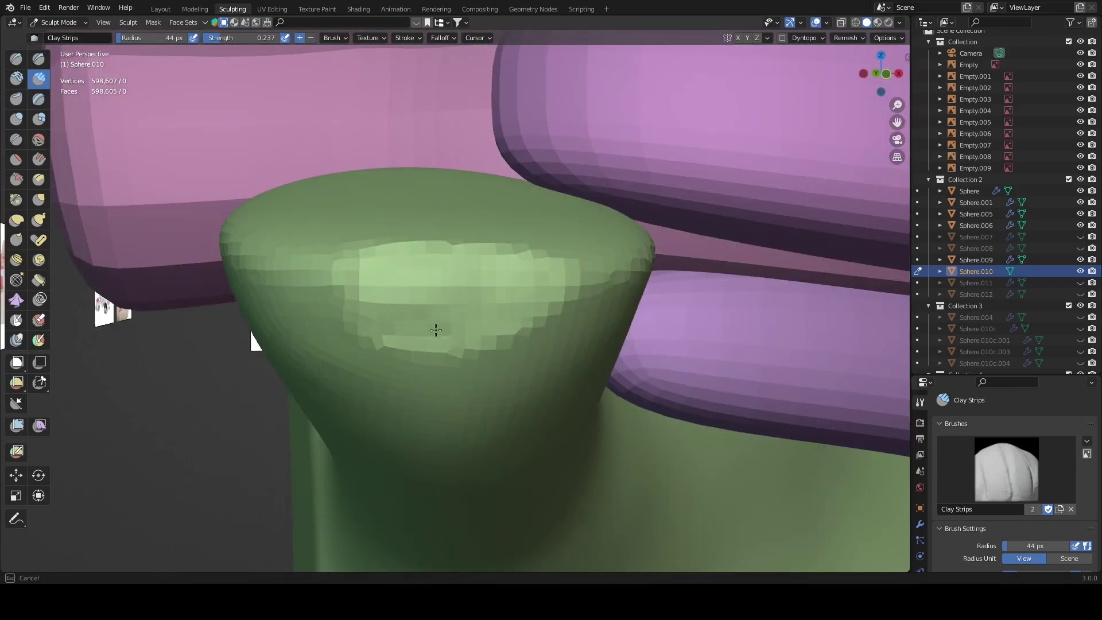
mouse_move(436, 330)
middle_mouse_down()
mouse_move(433, 295)
mouse_move(410, 329)
mouse_move(477, 280)
mouse_move(488, 287)
middle_mouse_up()
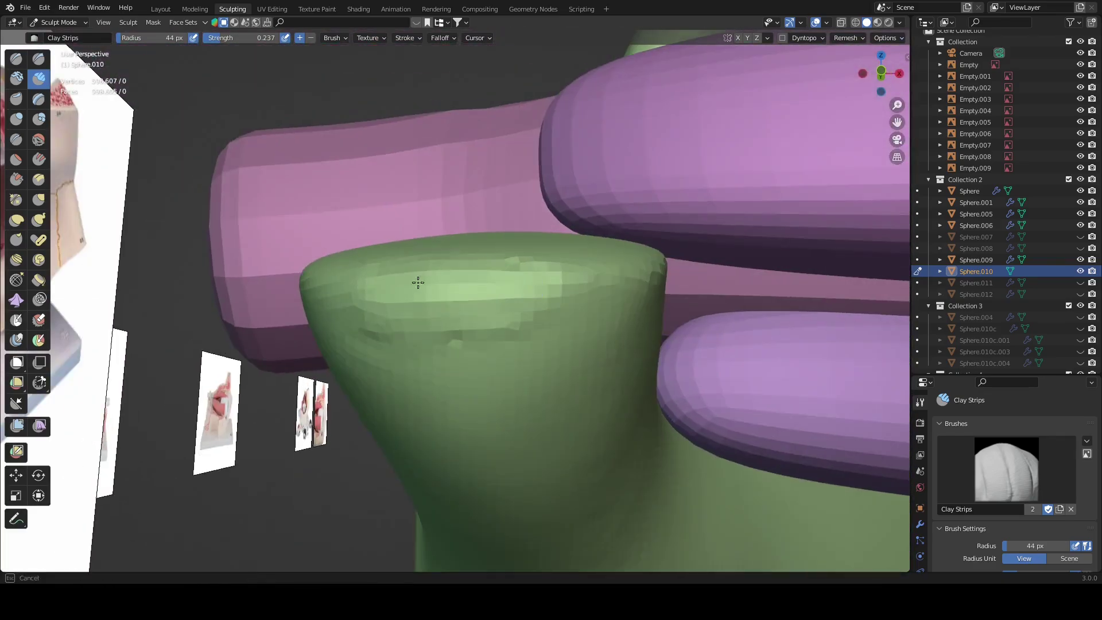
left_click(847, 38)
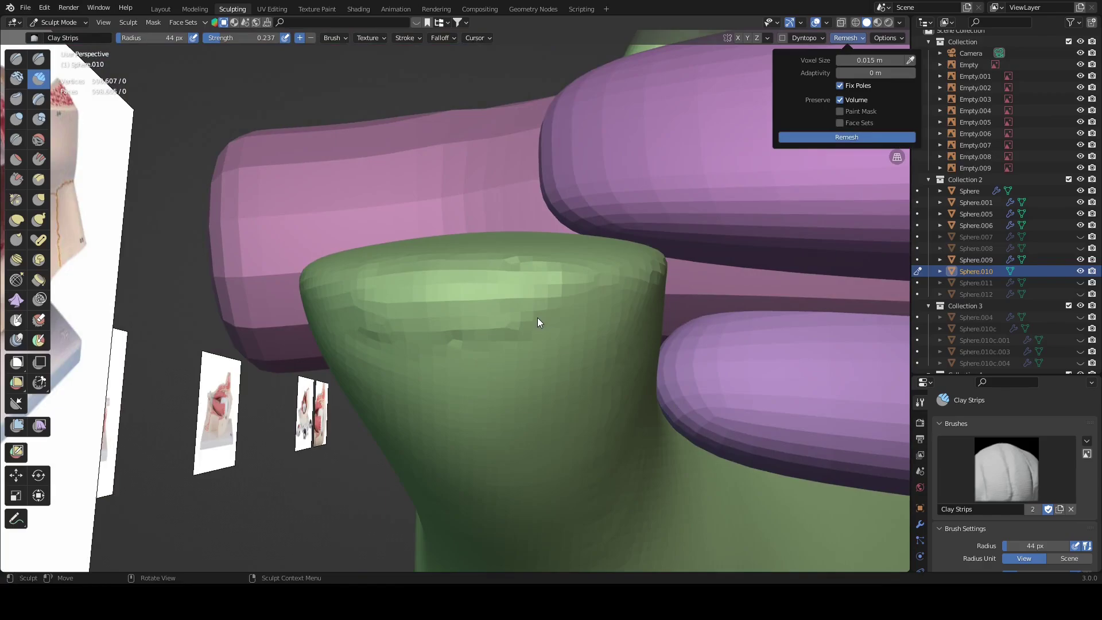
Step: Undo the last clay-strip dent and switch to the Smooth brush
key("ctrl+z")
key("shift+s")
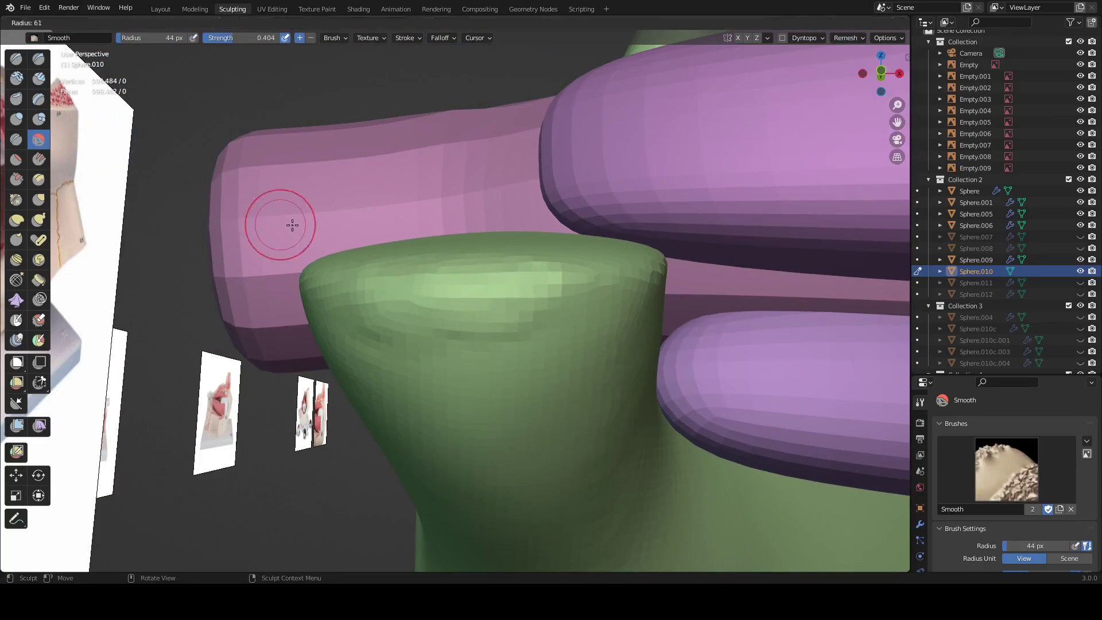
mouse_move(535, 298)
middle_mouse_down()
mouse_move(637, 295)
mouse_move(430, 320)
mouse_move(606, 331)
mouse_move(517, 299)
middle_mouse_up()
scroll(607, 332, "up", 5)
scroll(462, 315, "up", 3)
Step: Set the Clay brush to a 44 px radius and orbit to the wall's groove
key("c")
key("f")
left_click(443, 294)
mouse_move(444, 294)
middle_mouse_down()
mouse_move(629, 346)
mouse_move(430, 325)
middle_mouse_up()
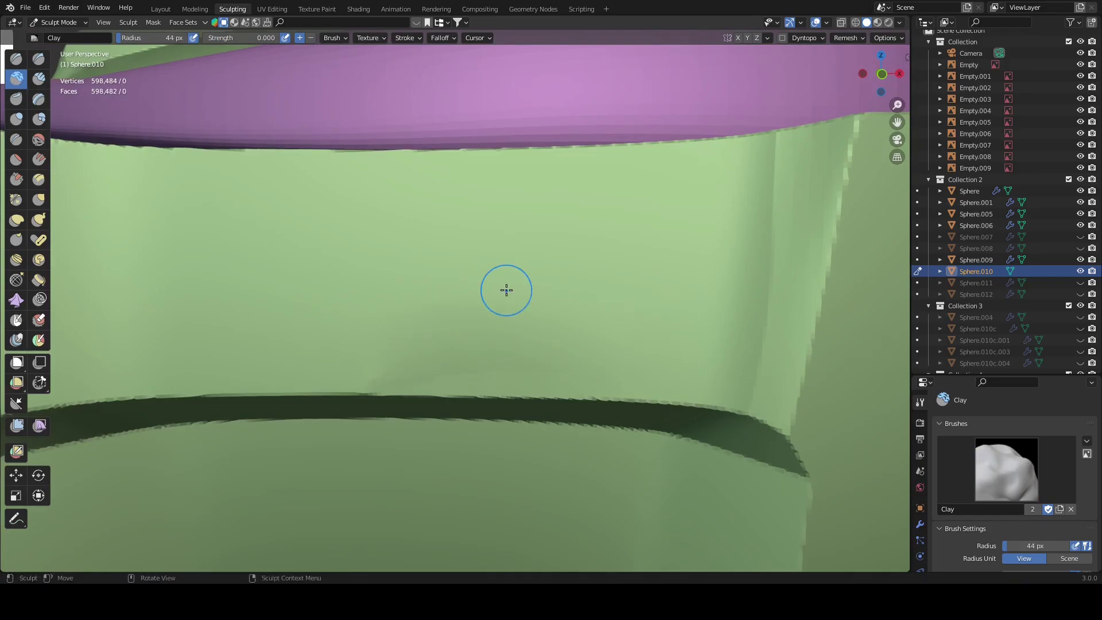
middle_click_drag(507, 290, 450, 387)
scroll(625, 372, "up", 2)
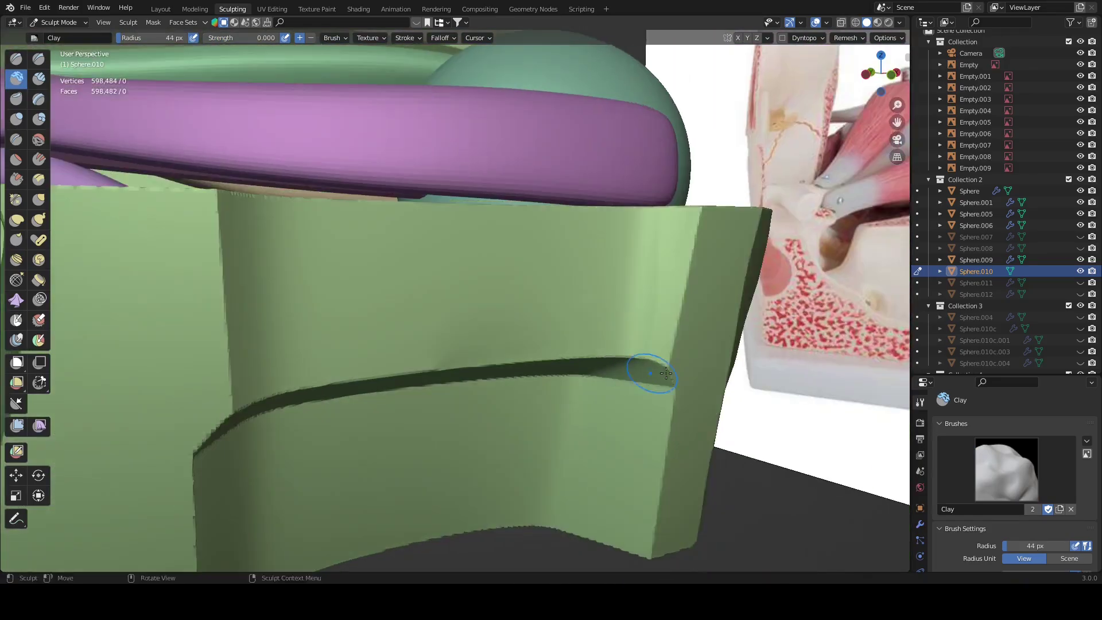
mouse_move(625, 372)
middle_mouse_down()
mouse_move(487, 161)
mouse_move(497, 330)
mouse_move(517, 158)
mouse_move(469, 204)
middle_mouse_up()
Step: Switch to the Smooth brush at 0.285 strength on the green wall
key("shift+s")
left_click_drag(230, 42, 196, 41)
mouse_move(492, 246)
middle_mouse_down()
mouse_move(357, 247)
mouse_move(456, 245)
mouse_move(337, 288)
mouse_move(468, 283)
middle_mouse_up()
scroll(454, 298, "up", 5)
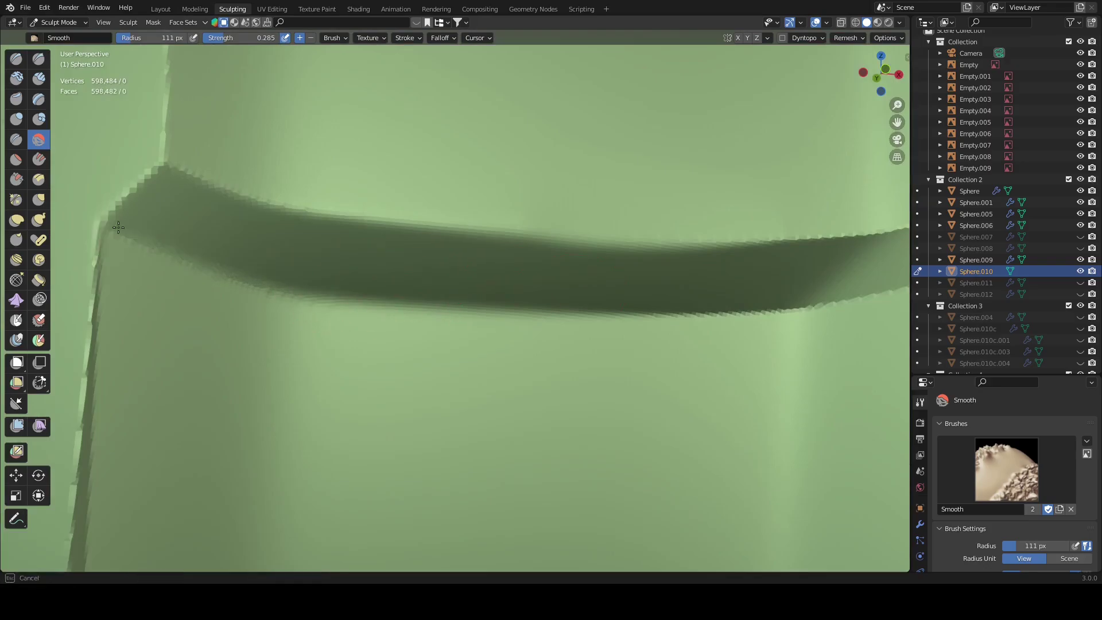
scroll(443, 312, "up", 3)
middle_click_drag(491, 215, 262, 246)
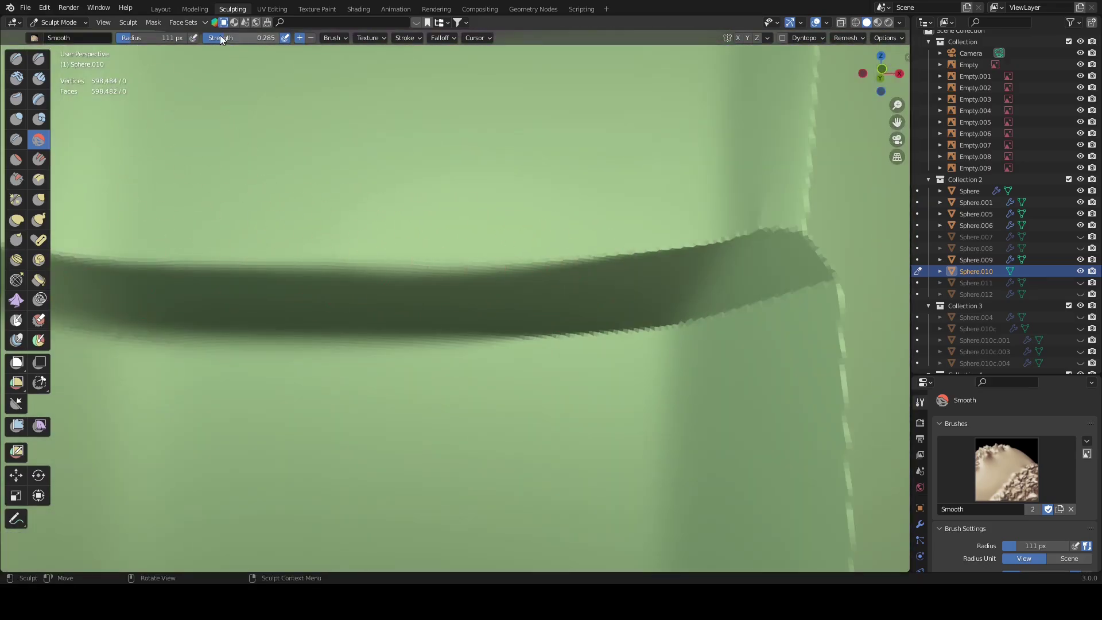
Step: Raise smoothing strength to 0.485 and smooth along the horizontal groove
left_click_drag(222, 39, 237, 39)
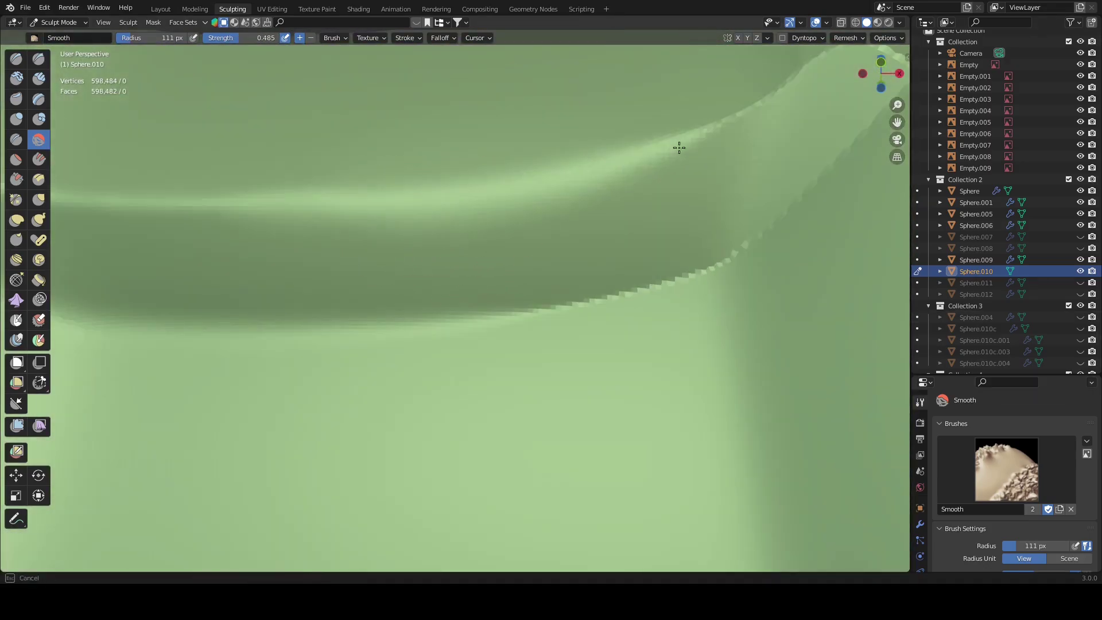
scroll(635, 202, "down", 3)
scroll(689, 239, "up", 3)
mouse_move(689, 238)
middle_mouse_down("shift")
mouse_move(786, 50)
mouse_move(450, 234)
middle_mouse_up("shift")
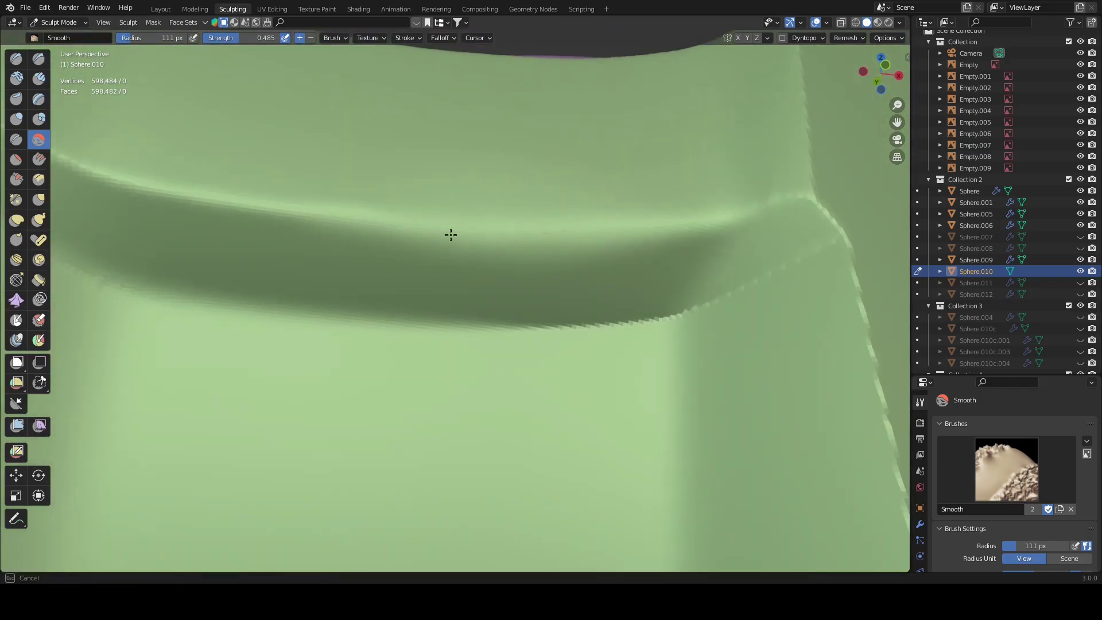
scroll(623, 229, "down", 2)
mouse_move(622, 228)
middle_mouse_down()
mouse_move(300, 261)
mouse_move(601, 343)
mouse_move(517, 298)
mouse_move(381, 320)
mouse_move(518, 314)
mouse_move(770, 180)
mouse_move(799, 201)
mouse_move(665, 197)
mouse_move(703, 230)
mouse_move(221, 66)
middle_mouse_up()
scroll(407, 255, "up", 2)
scroll(459, 287, "down", 2)
scroll(518, 314, "up", 3)
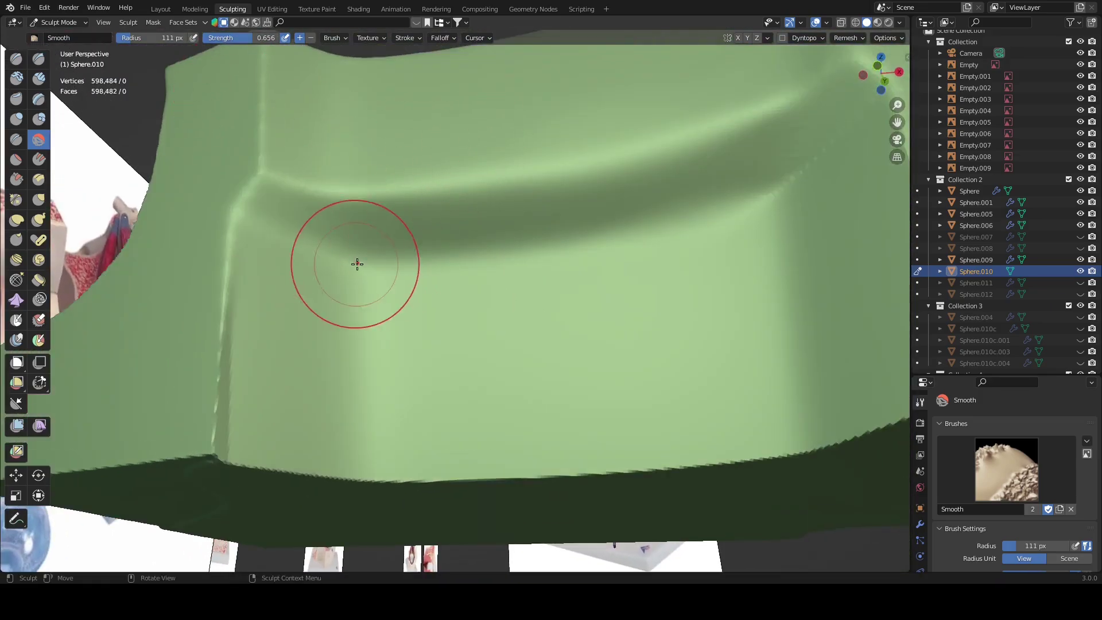
middle_click_drag(455, 259, 679, 212)
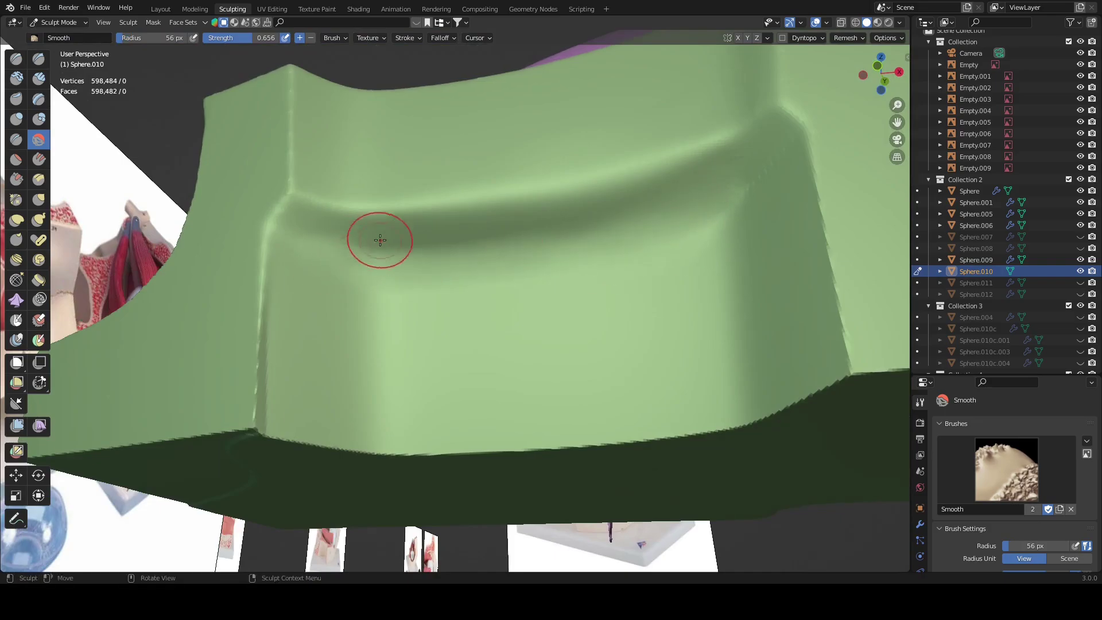
mouse_move(380, 240)
middle_mouse_down()
mouse_move(552, 177)
mouse_move(656, 120)
middle_mouse_up()
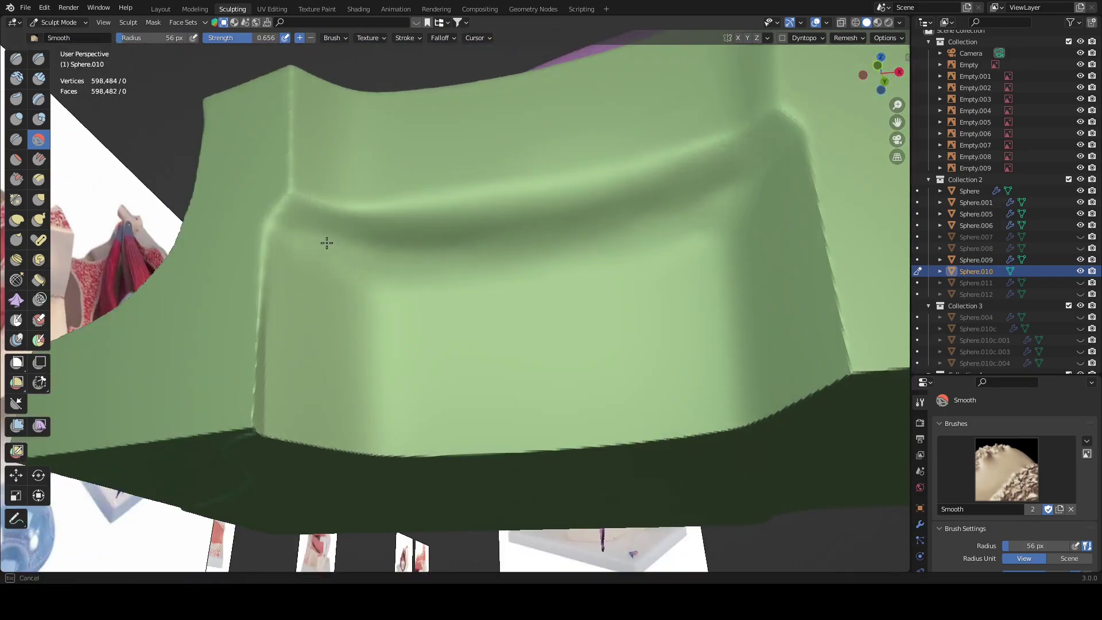
mouse_move(327, 243)
middle_mouse_down()
mouse_move(313, 285)
mouse_move(377, 260)
middle_mouse_up()
middle_click_drag(374, 317, 645, 278)
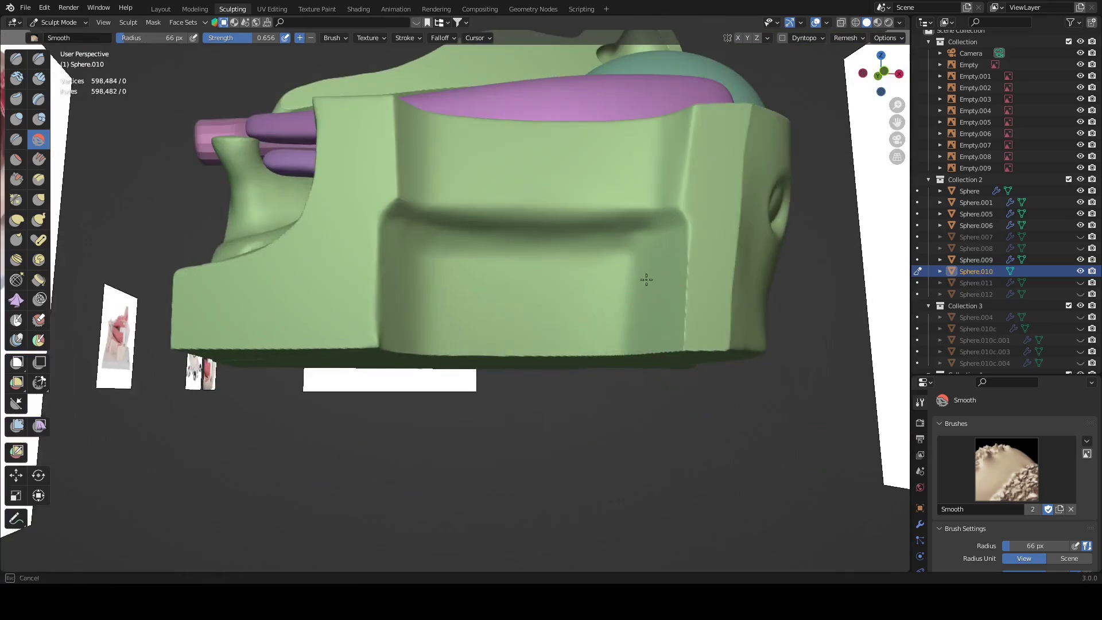
scroll(571, 286, "up", 5)
scroll(497, 328, "up", 2)
scroll(573, 234, "down", 1)
scroll(573, 233, "down", 5)
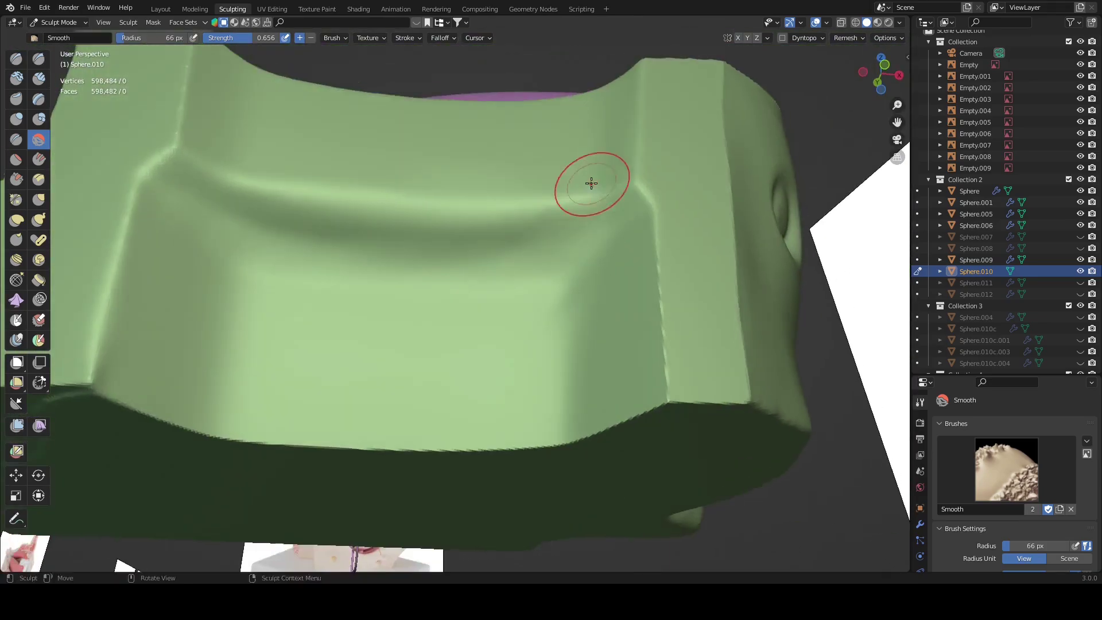
Step: Reshape the groove with the Grab brush, then switch to Clay
key("g")
middle_click_drag(185, 227, 518, 200)
scroll(518, 200, "up", 4)
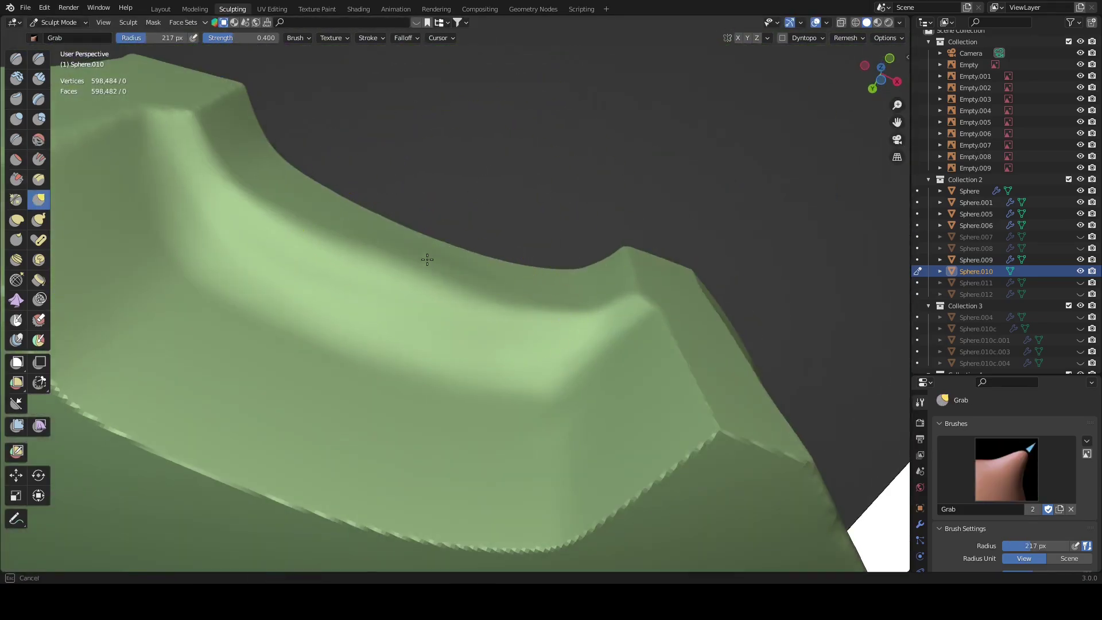
mouse_move(397, 265)
middle_mouse_down()
mouse_move(460, 357)
mouse_move(465, 192)
middle_mouse_up()
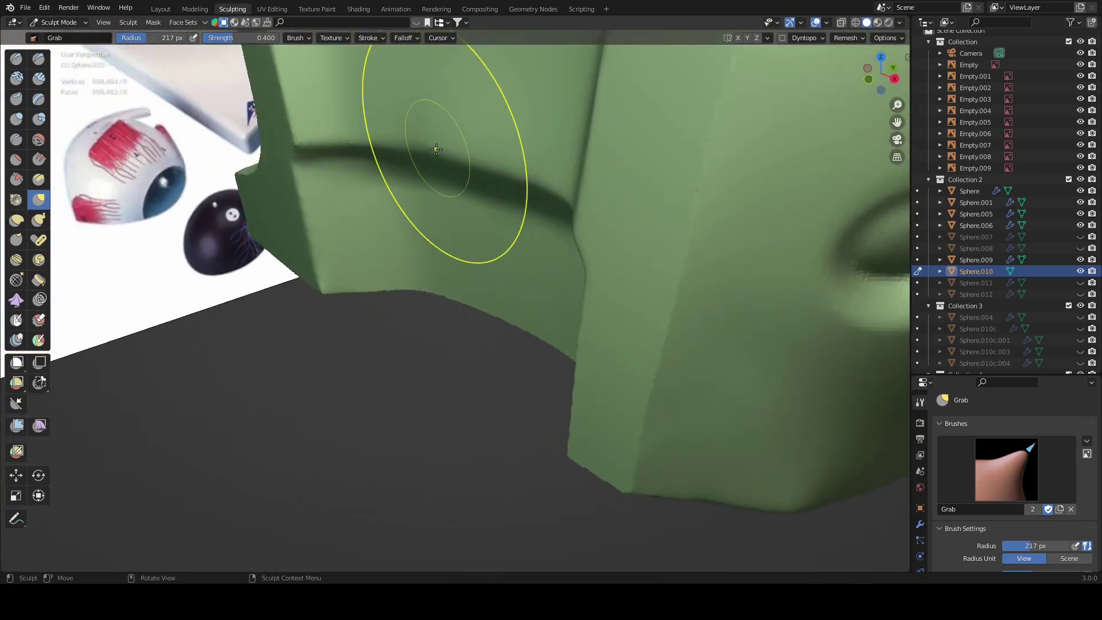
middle_click_drag(437, 149, 522, 191)
scroll(522, 192, "down", 5)
scroll(364, 197, "up", 6)
scroll(364, 197, "down", 1)
key("c")
middle_click_drag(266, 229, 265, 240)
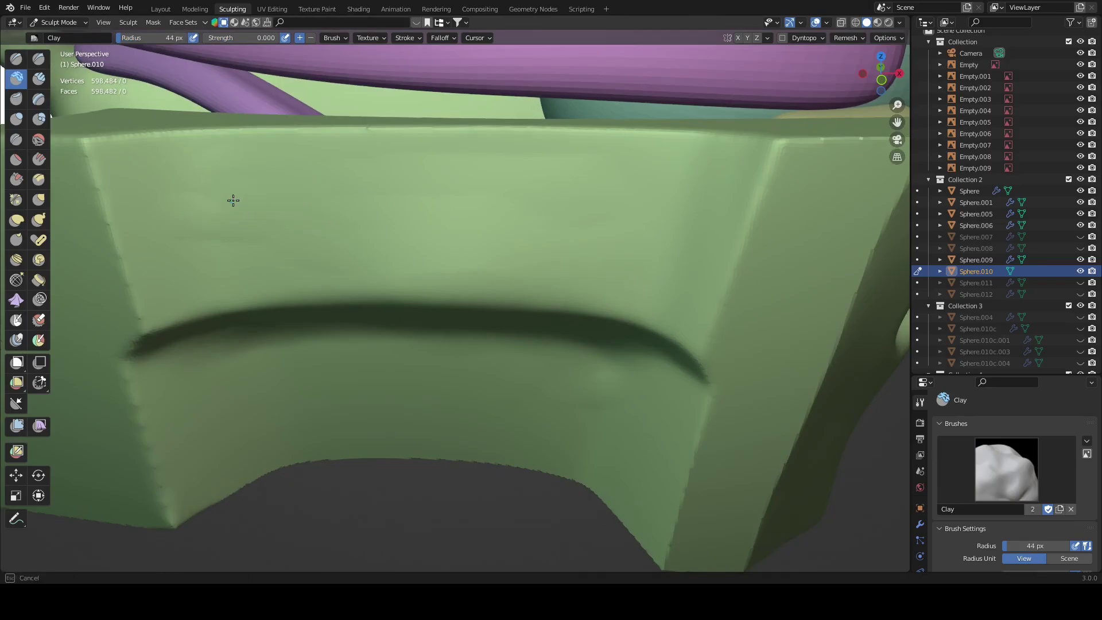
Step: Smooth the wall and its bottom edge with the Smooth brush, closing in on the recess
left_click(37, 139)
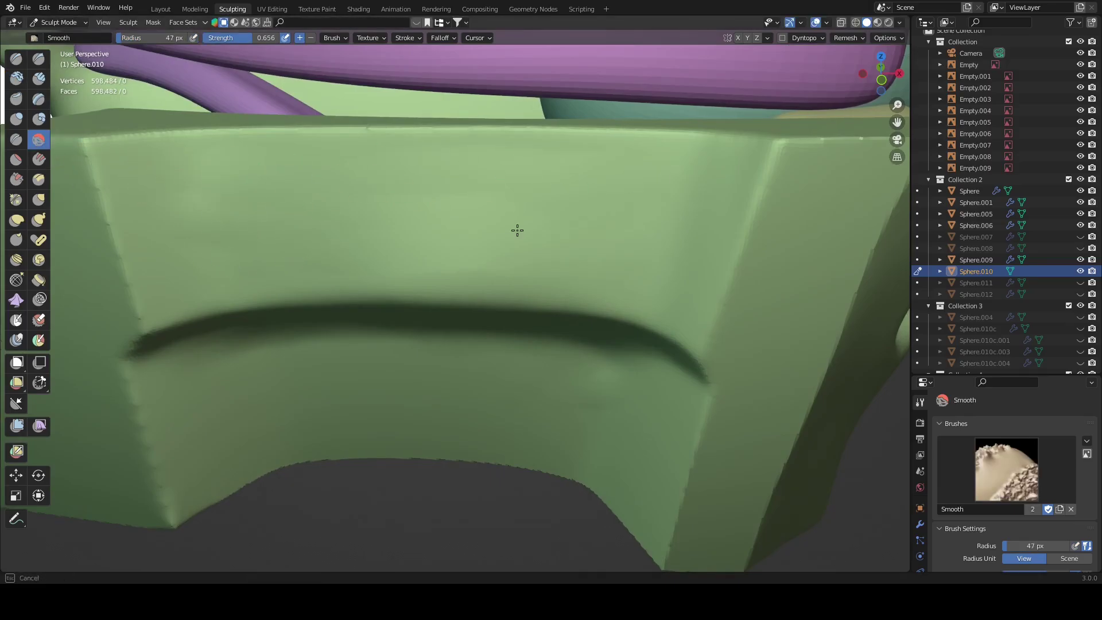
scroll(333, 233, "down", 4)
scroll(334, 192, "up", 6)
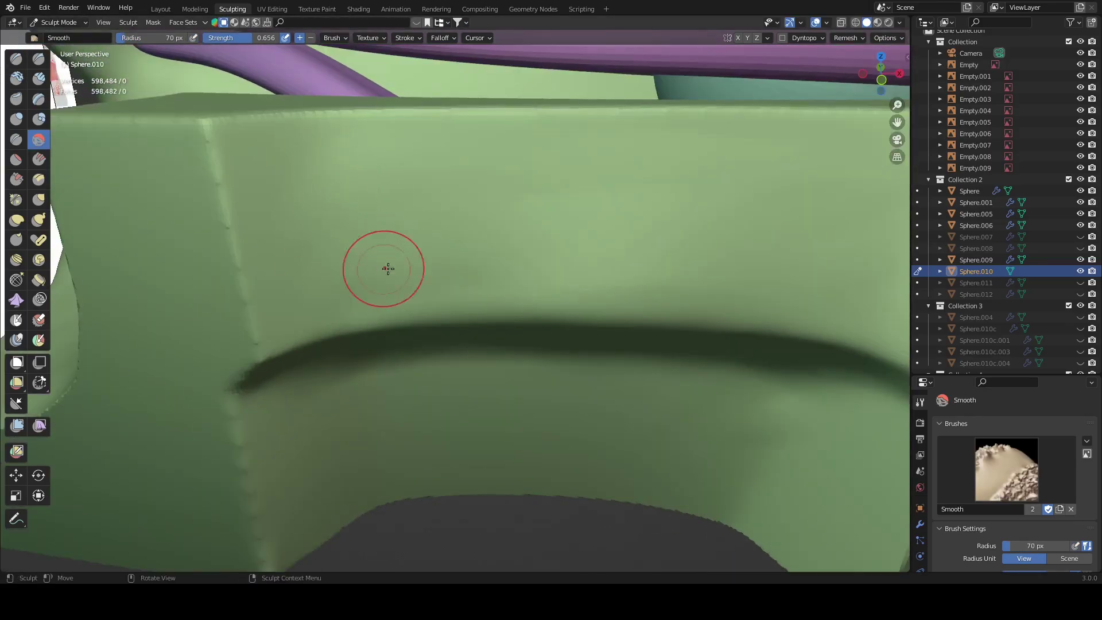
scroll(387, 258, "down", 3)
middle_click_drag(387, 249, 654, 275)
scroll(631, 313, "up", 3)
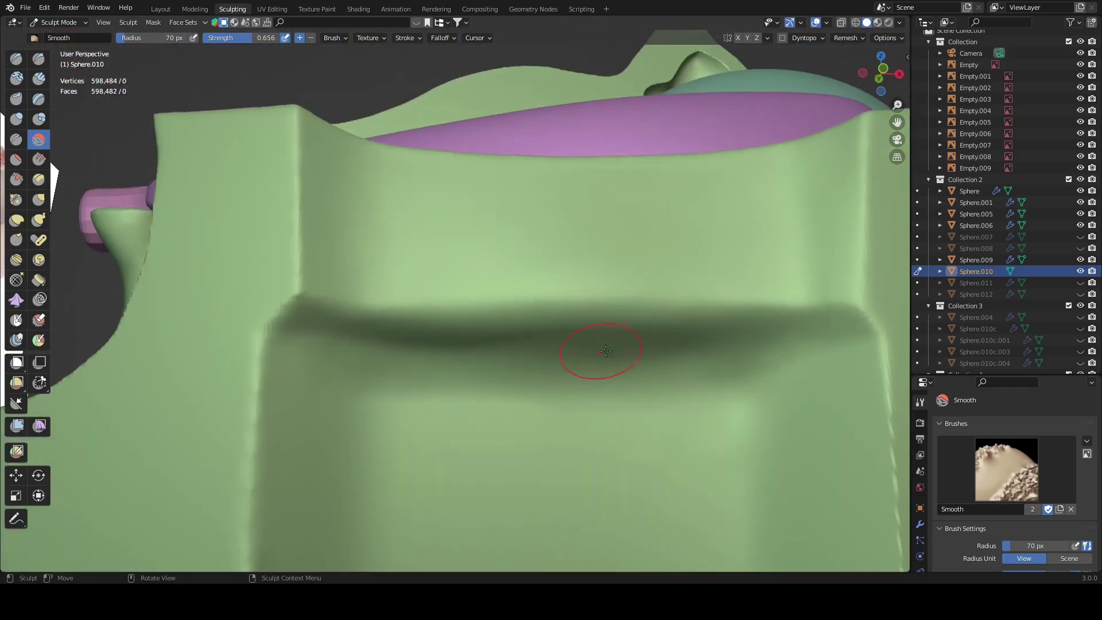
middle_click_drag(605, 351, 734, 319)
scroll(319, 308, "up", 4)
scroll(584, 356, "down", 5)
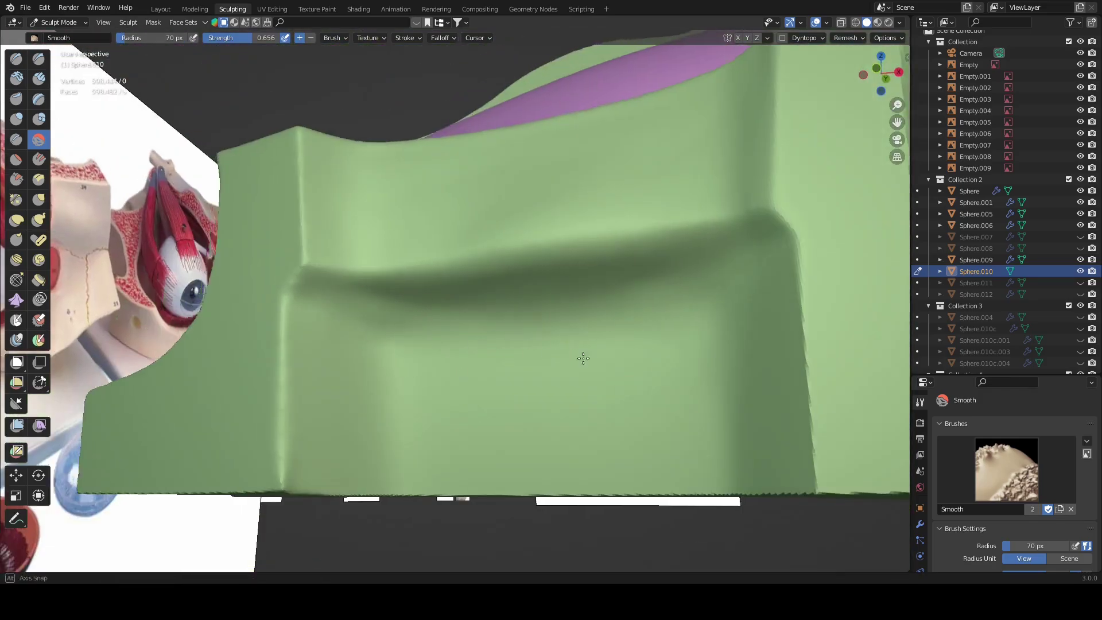
scroll(726, 328, "up", 2)
scroll(631, 258, "up", 3)
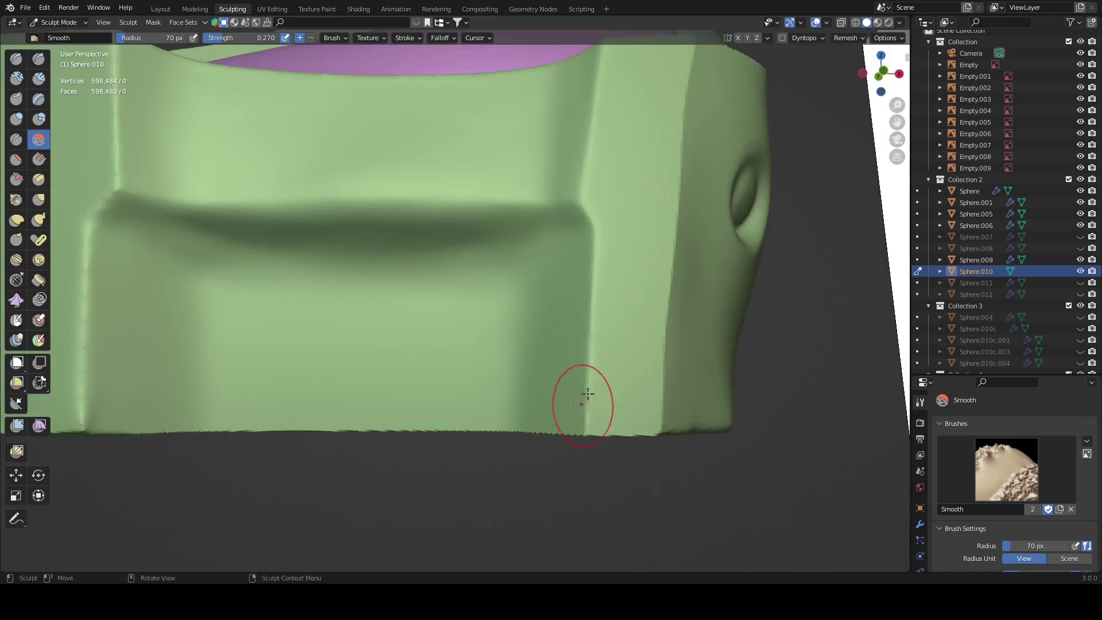
scroll(563, 202, "down", 3)
mouse_move(563, 202)
middle_mouse_down()
mouse_move(564, 167)
mouse_move(579, 246)
mouse_move(525, 369)
mouse_move(493, 343)
mouse_move(450, 331)
mouse_move(520, 306)
mouse_move(552, 270)
middle_mouse_up()
scroll(579, 245, "up", 2)
scroll(494, 343, "down", 3)
scroll(494, 344, "up", 3)
scroll(459, 322, "up", 3)
scroll(459, 322, "down", 3)
scroll(519, 306, "down", 5)
scroll(551, 270, "up", 5)
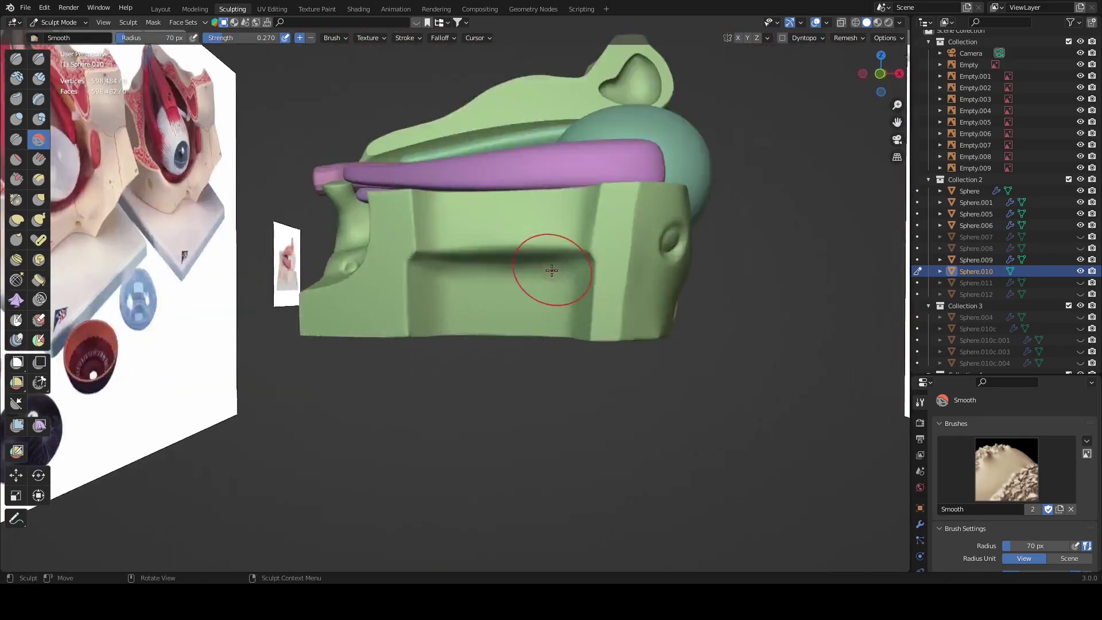
scroll(552, 270, "up", 4)
middle_click_drag(475, 192, 551, 264)
scroll(551, 264, "up", 3)
Step: Work the recessed panel with the Clay brush from several angles
key("c")
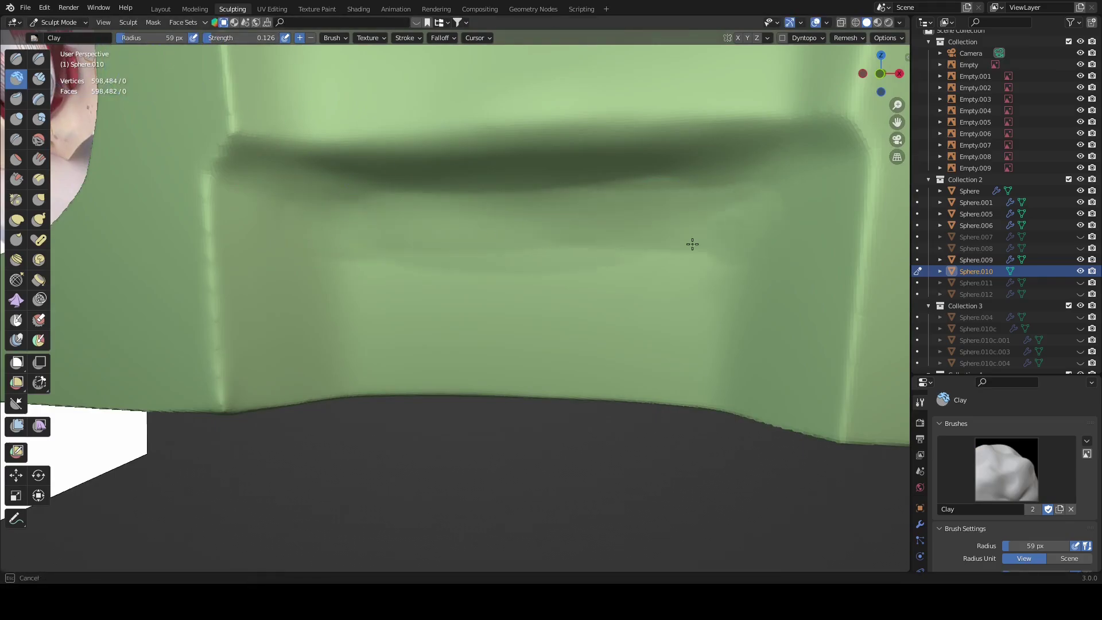
middle_click_drag(500, 227, 492, 222)
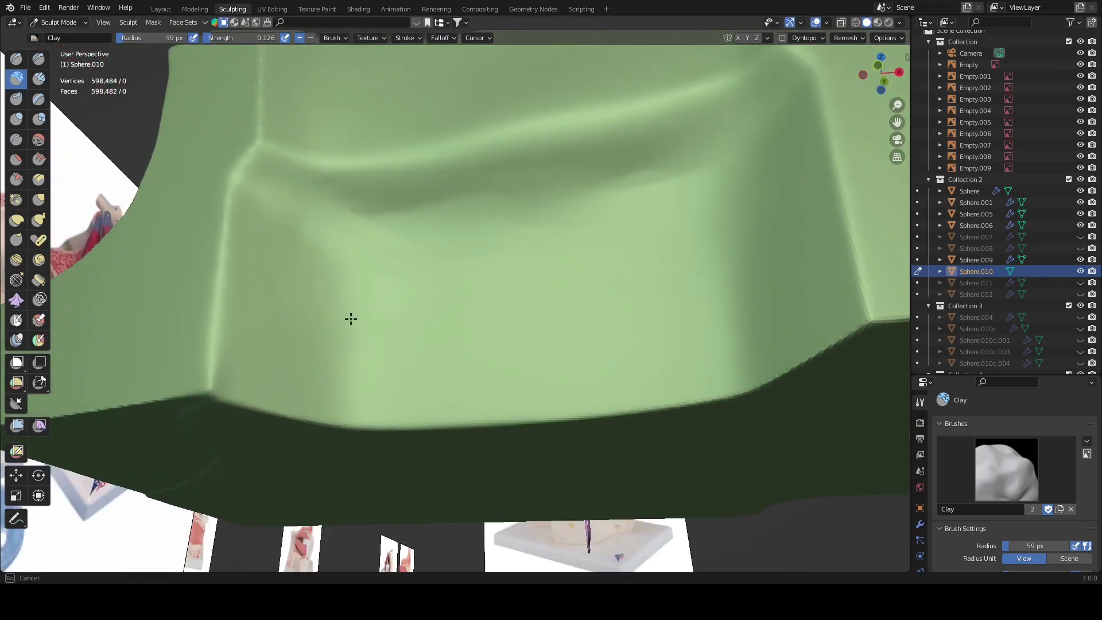
middle_click_drag(342, 292, 704, 265)
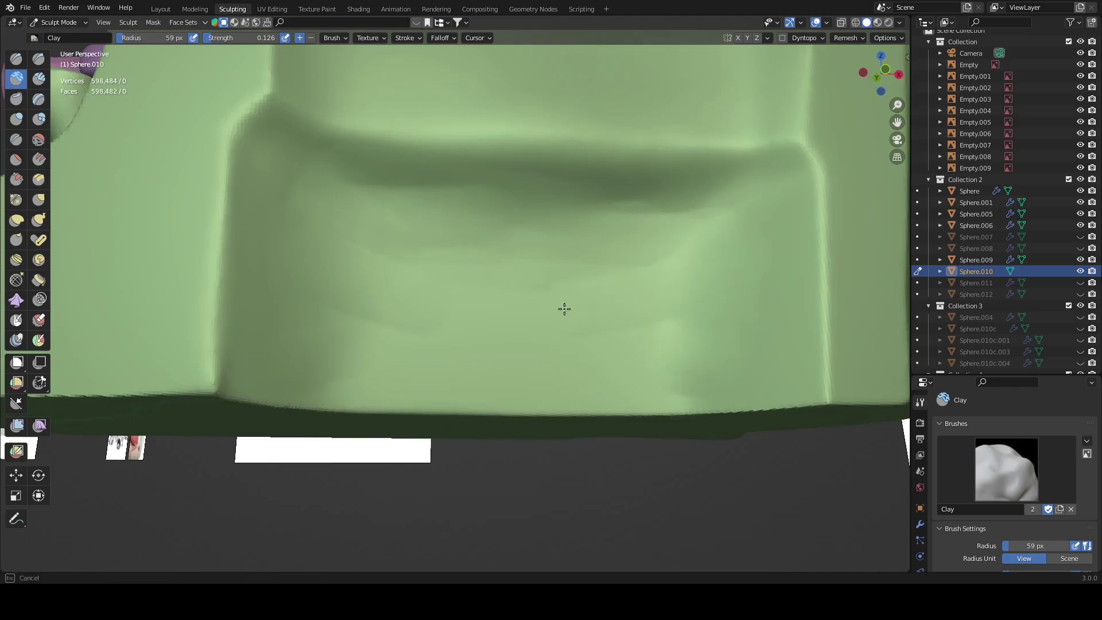
middle_click_drag(564, 309, 382, 298)
middle_click_drag(432, 354, 471, 353)
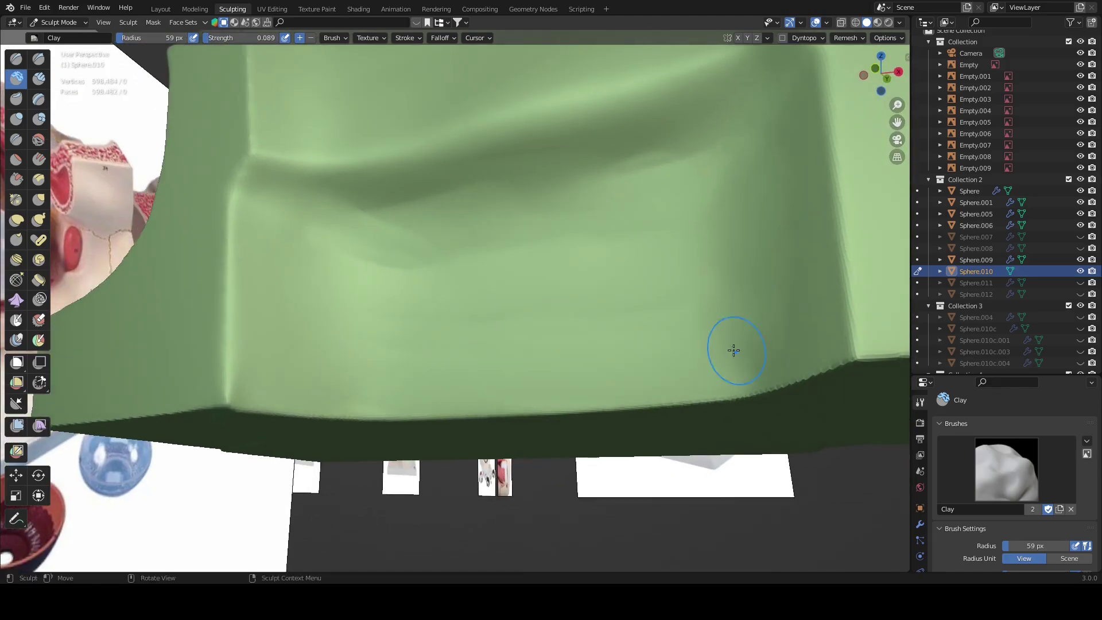
mouse_move(453, 264)
middle_mouse_down()
mouse_move(505, 286)
mouse_move(493, 237)
mouse_move(333, 204)
mouse_move(381, 278)
mouse_move(617, 289)
middle_mouse_up()
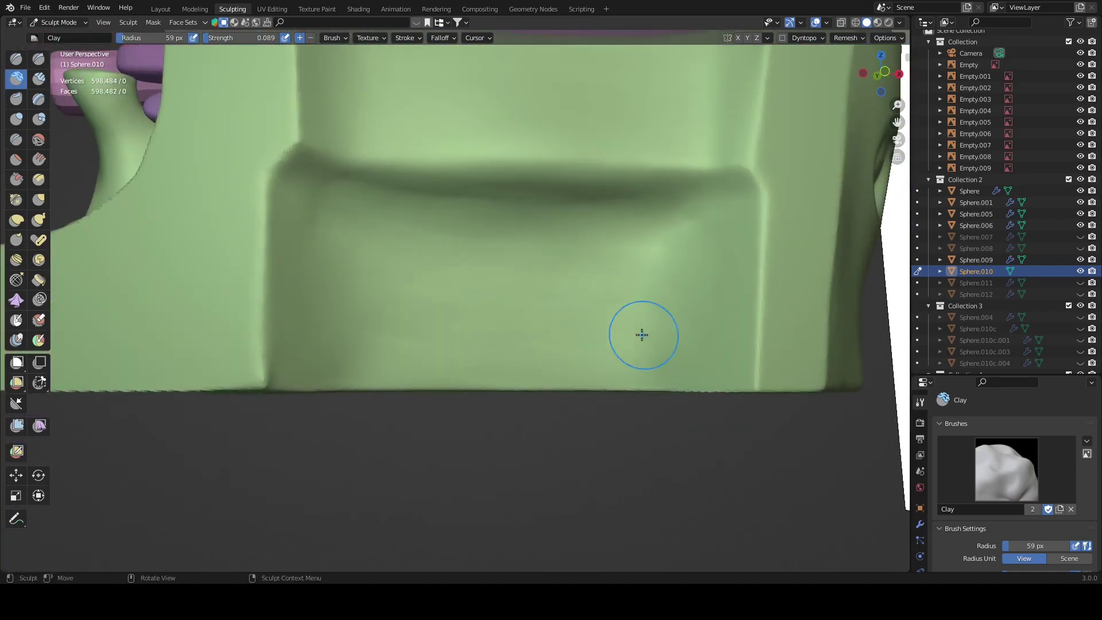
middle_click_drag(642, 335, 683, 299)
Step: Open the remesh settings and enlarge the brush radius to 84 px
left_click(845, 38)
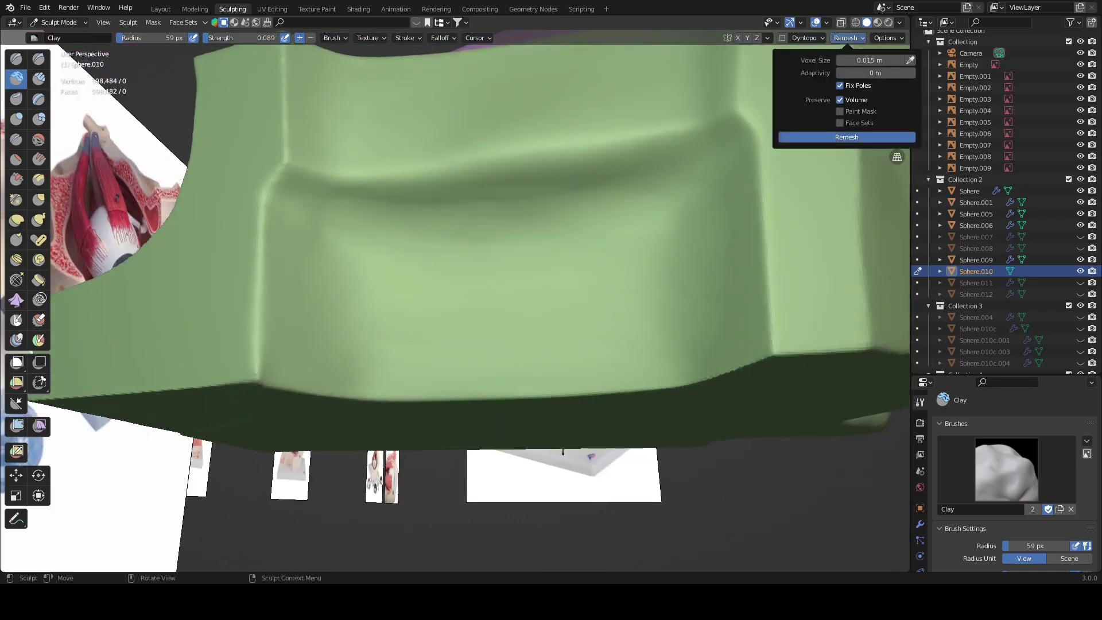
scroll(505, 269, "up", 2)
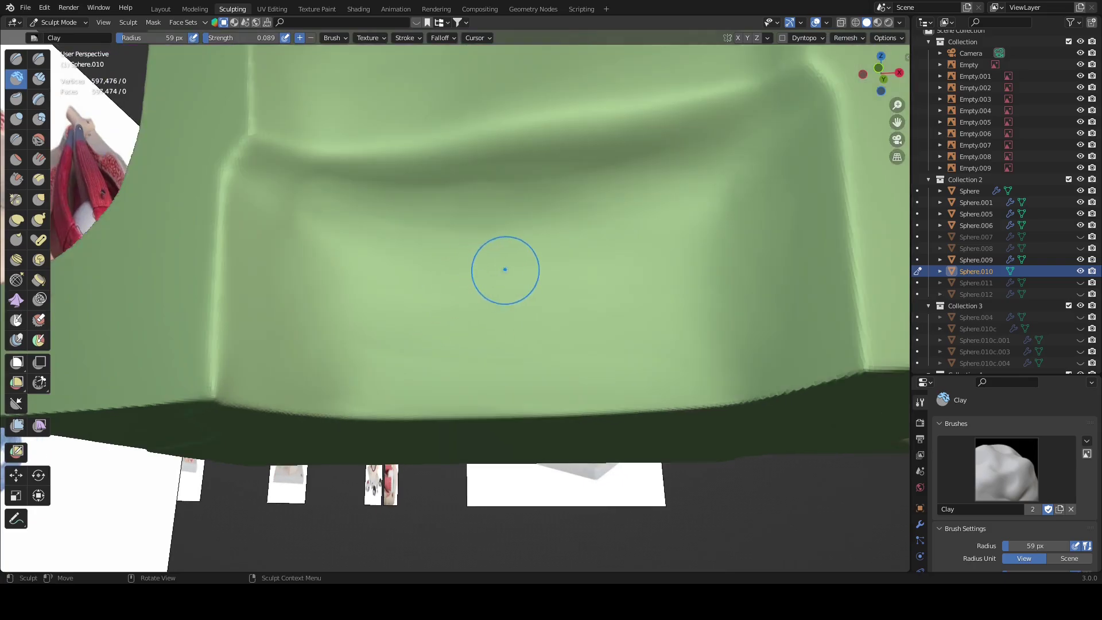
key("f")
left_click(397, 203)
scroll(595, 216, "down", 3)
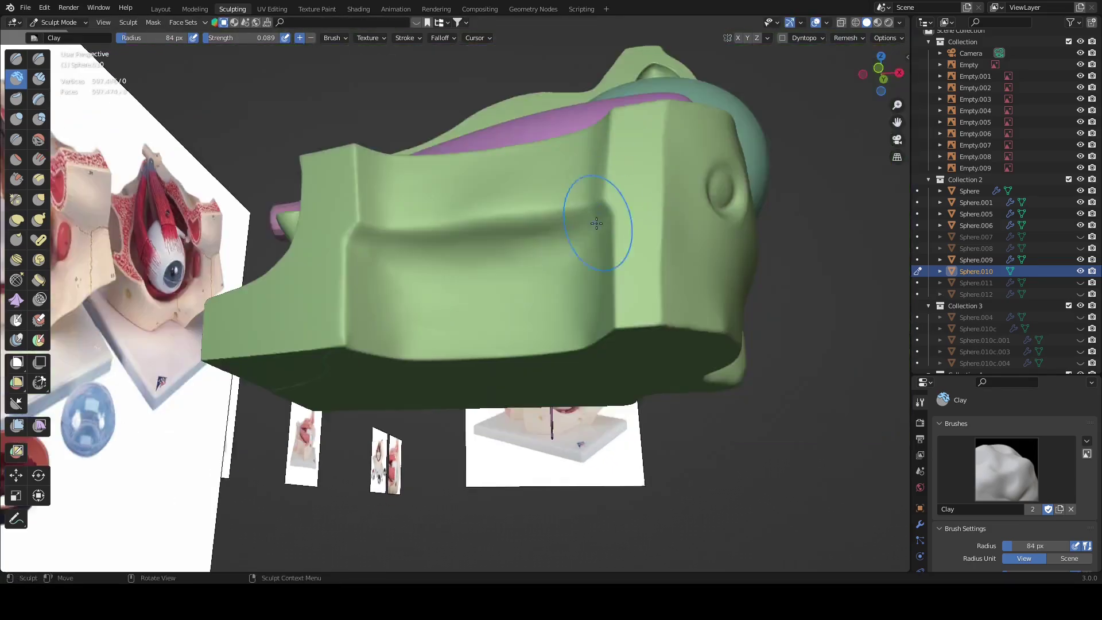
Step: Set the Smooth brush strength to 0.522 and zoom out over the scene
mouse_move(595, 217)
middle_mouse_down()
mouse_move(437, 339)
mouse_move(704, 207)
mouse_move(339, 192)
middle_mouse_up()
key("shift+s")
scroll(299, 180, "up", 2)
key("shift+f")
left_click(281, 224)
scroll(480, 339, "up", 2)
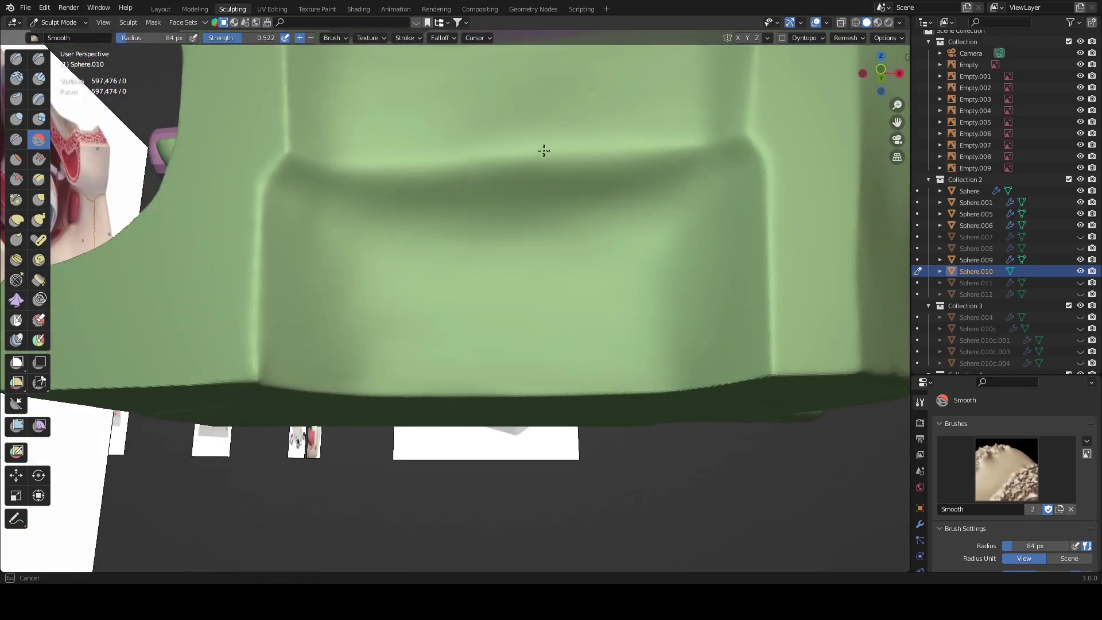
scroll(434, 260, "down", 5)
mouse_move(413, 239)
middle_mouse_down()
mouse_move(382, 278)
mouse_move(405, 292)
mouse_move(723, 207)
mouse_move(507, 286)
mouse_move(655, 349)
mouse_move(680, 317)
mouse_move(545, 314)
middle_mouse_up()
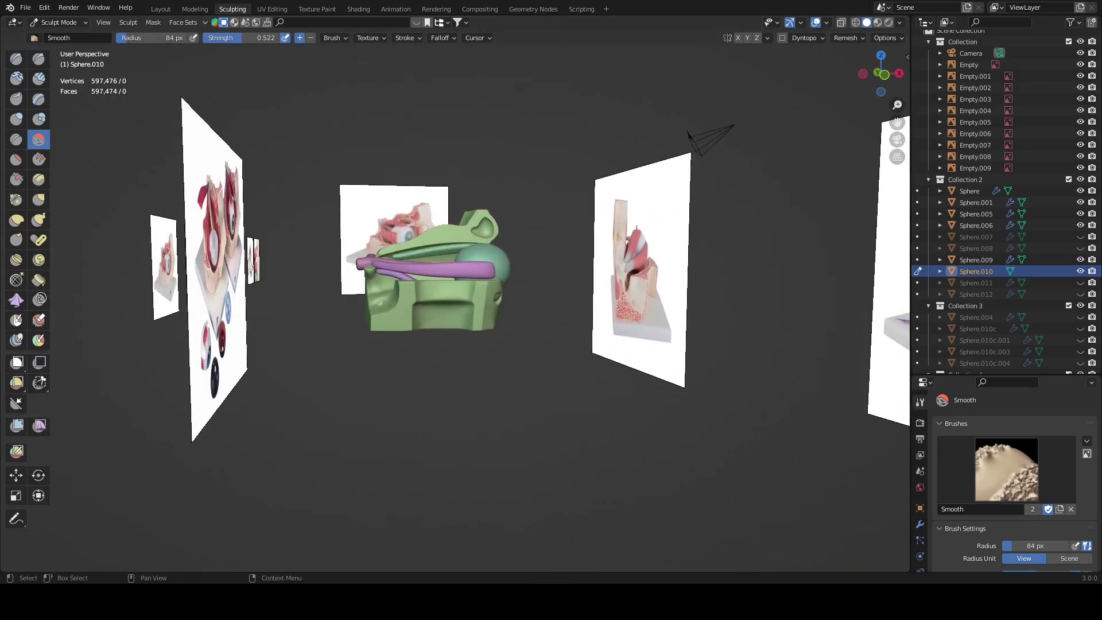
Step: Lay clay strips on the wall's face with a 34 px Clay Strips brush
middle_click_drag(430, 283, 565, 333)
scroll(565, 333, "up", 5)
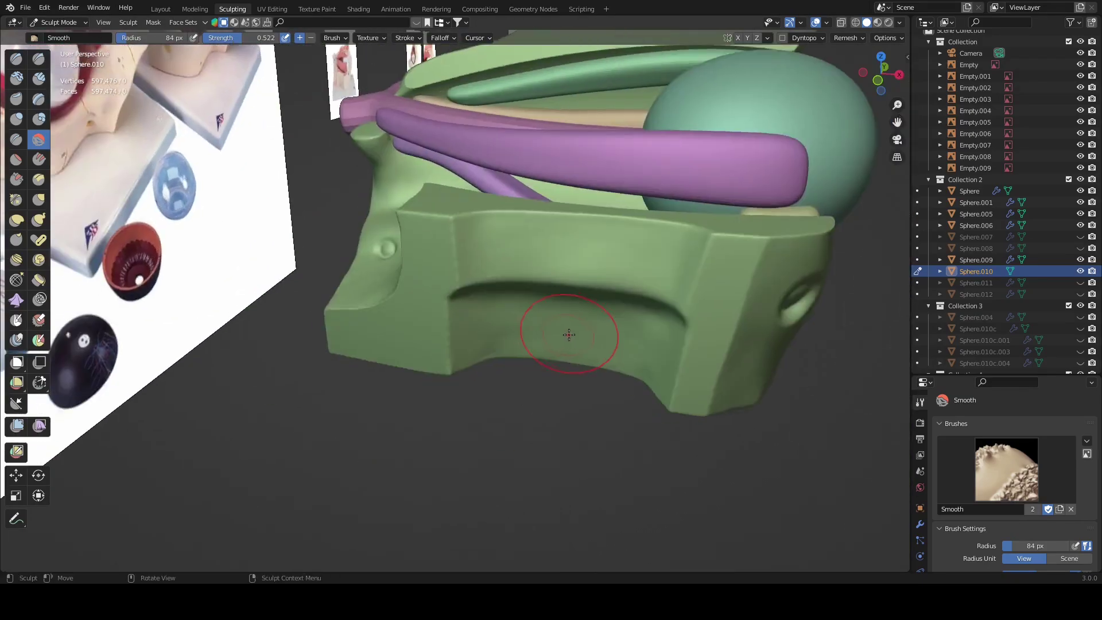
scroll(546, 320, "up", 4)
left_click(37, 78)
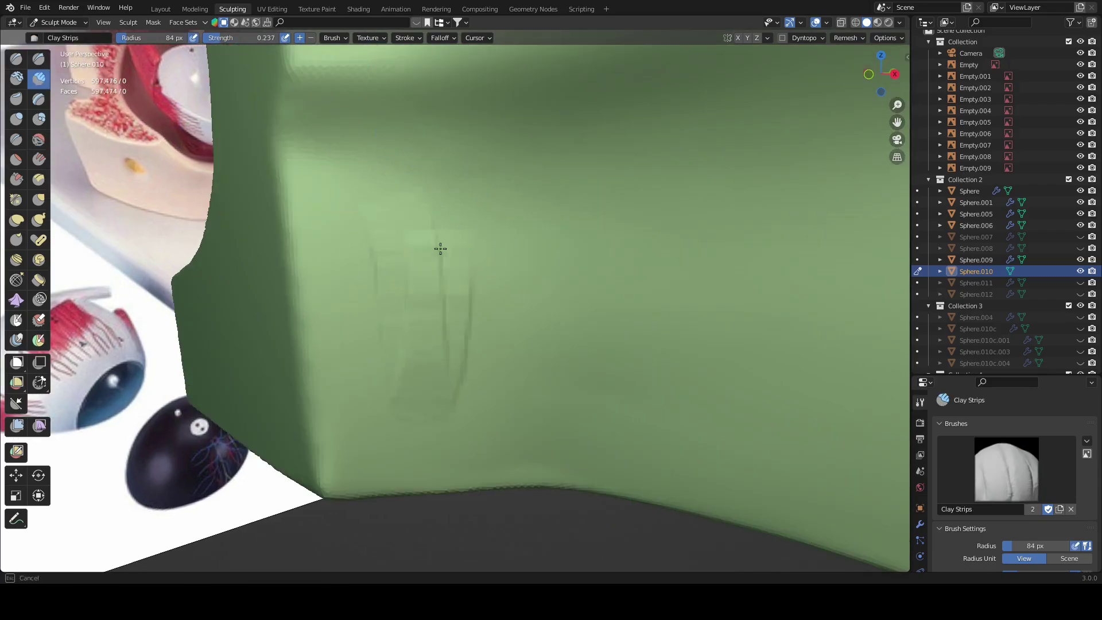
key("f")
left_click(362, 206)
mouse_move(361, 207)
middle_mouse_down()
mouse_move(451, 226)
mouse_move(498, 298)
middle_mouse_up()
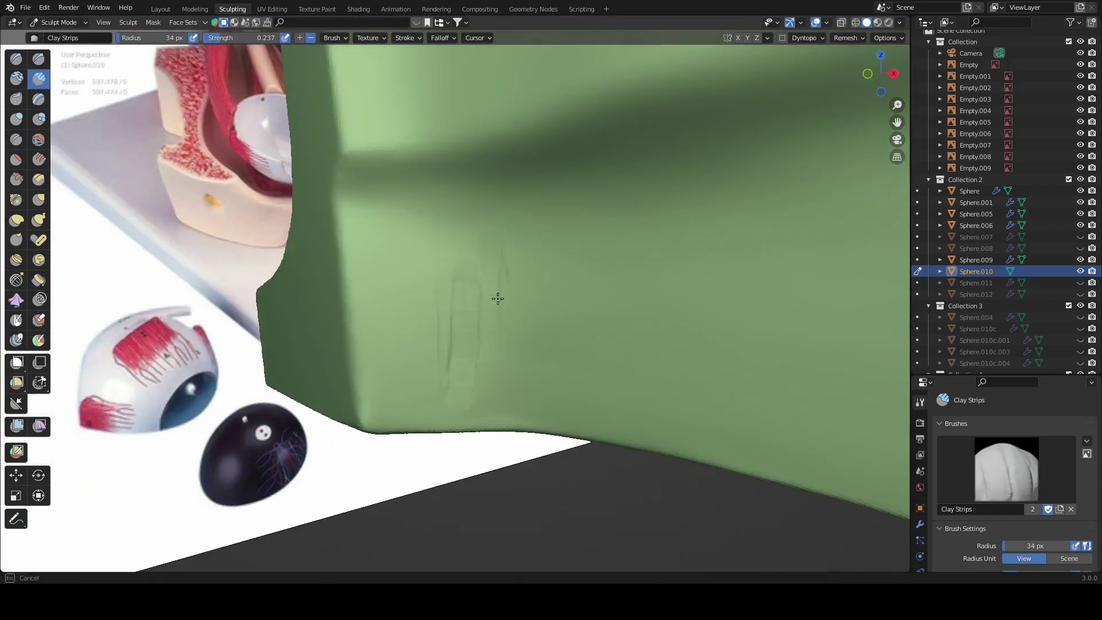
mouse_move(423, 260)
middle_mouse_down()
mouse_move(510, 322)
mouse_move(511, 279)
middle_mouse_up()
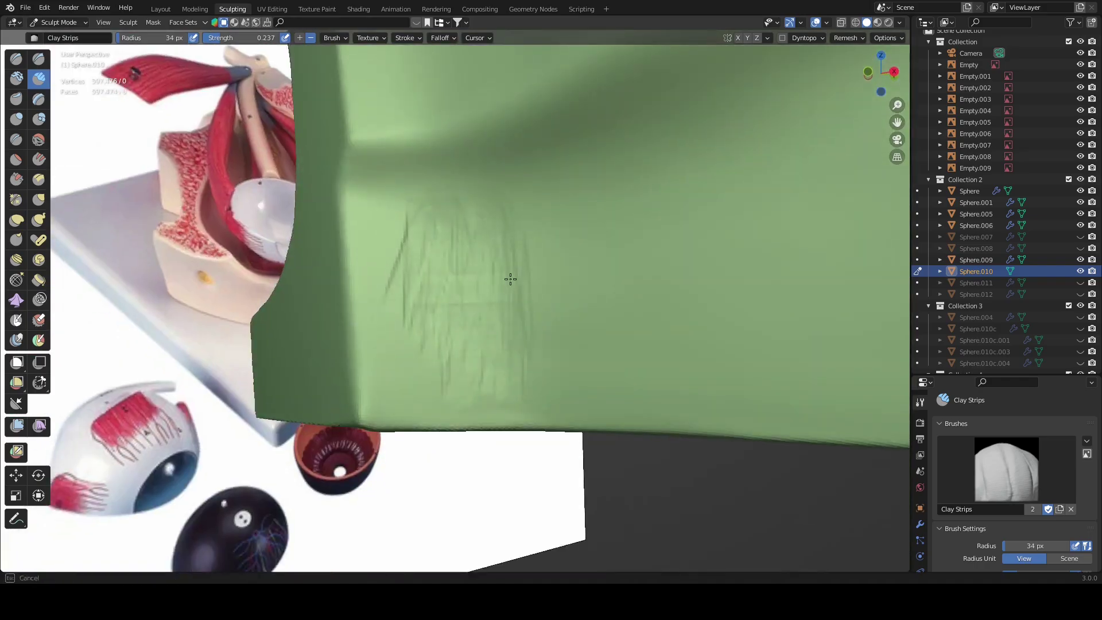
Step: Build up more clay-strip strokes across the green side
mouse_move(422, 378)
middle_mouse_down()
mouse_move(461, 285)
mouse_move(429, 236)
middle_mouse_up()
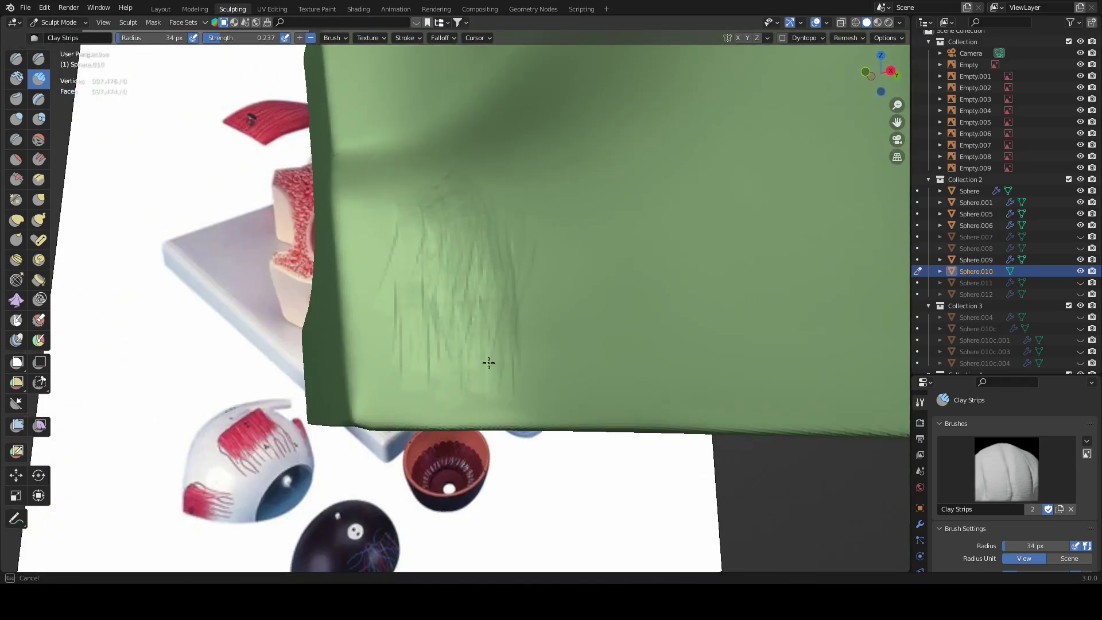
mouse_move(488, 363)
middle_mouse_down()
mouse_move(459, 322)
mouse_move(471, 344)
mouse_move(456, 275)
mouse_move(444, 315)
middle_mouse_up()
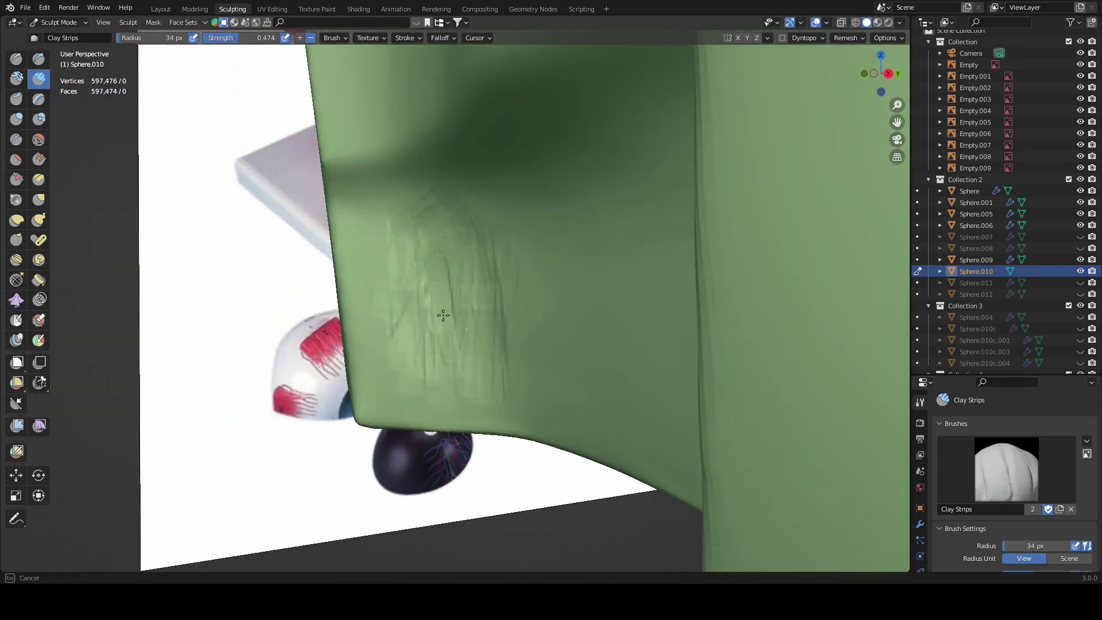
left_click_drag(444, 315, 421, 295)
middle_click_drag(421, 295, 471, 299)
mouse_move(482, 242)
left_mouse_down()
mouse_move(495, 315)
mouse_move(536, 291)
mouse_move(433, 313)
mouse_move(475, 352)
left_mouse_up()
mouse_move(475, 352)
middle_mouse_down()
mouse_move(459, 333)
mouse_move(460, 271)
middle_mouse_up()
left_click_drag(460, 271, 473, 366)
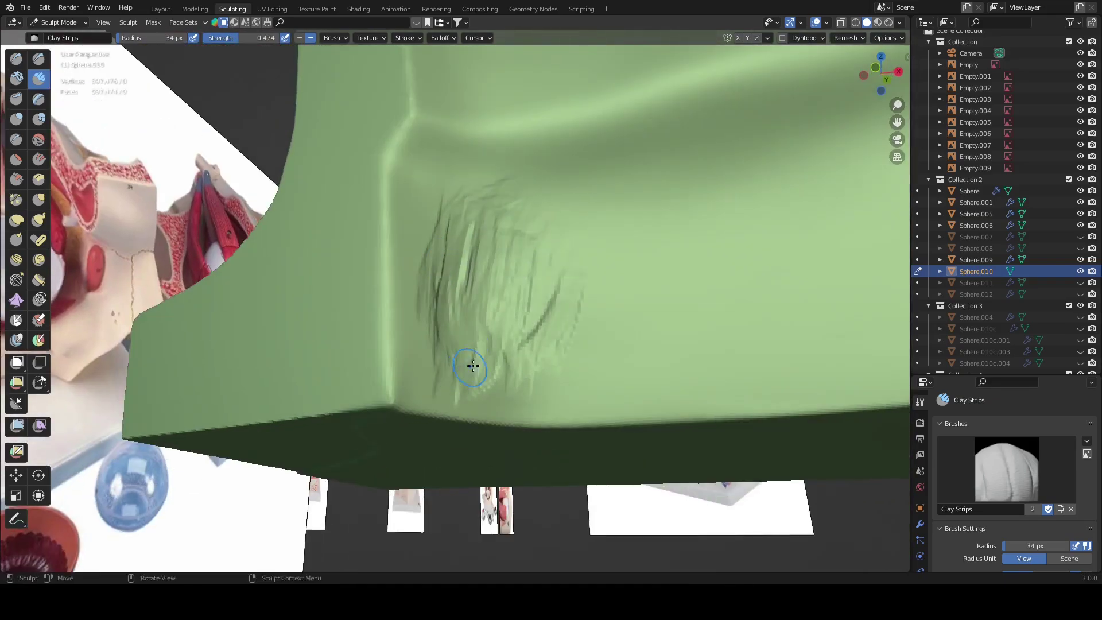
middle_click_drag(473, 366, 459, 276)
left_click_drag(459, 275, 500, 334)
mouse_move(500, 333)
middle_mouse_down()
mouse_move(548, 321)
mouse_move(556, 229)
mouse_move(438, 328)
mouse_move(556, 291)
mouse_move(517, 357)
mouse_move(536, 253)
middle_mouse_up()
Step: Voxel-remesh the sculpted green mesh and resize the Clay brush radius
left_click(842, 36)
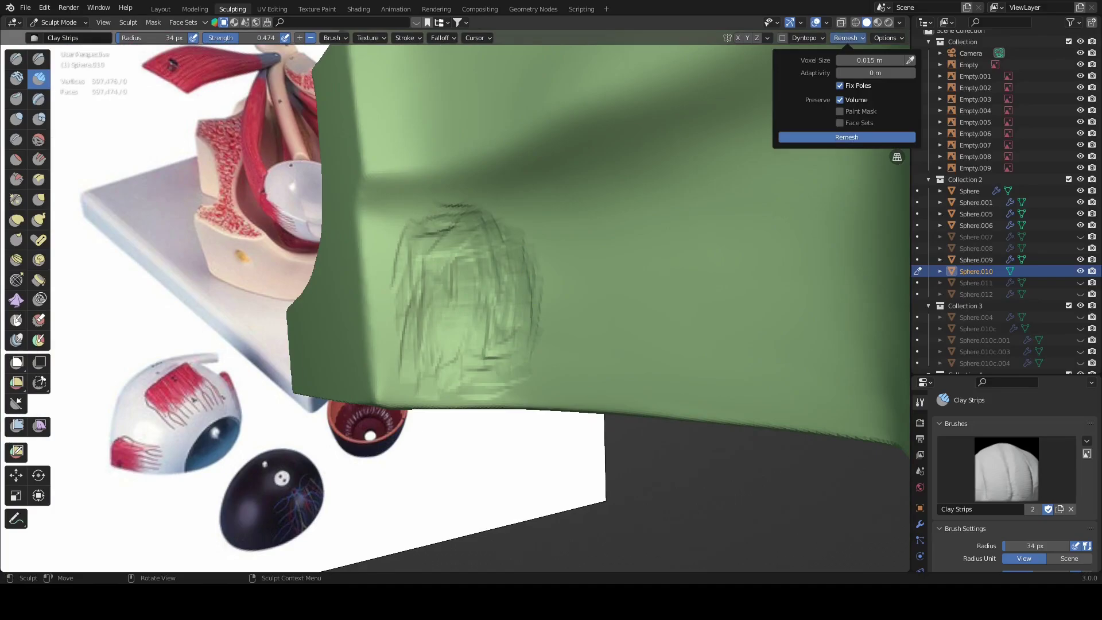
left_click(847, 136)
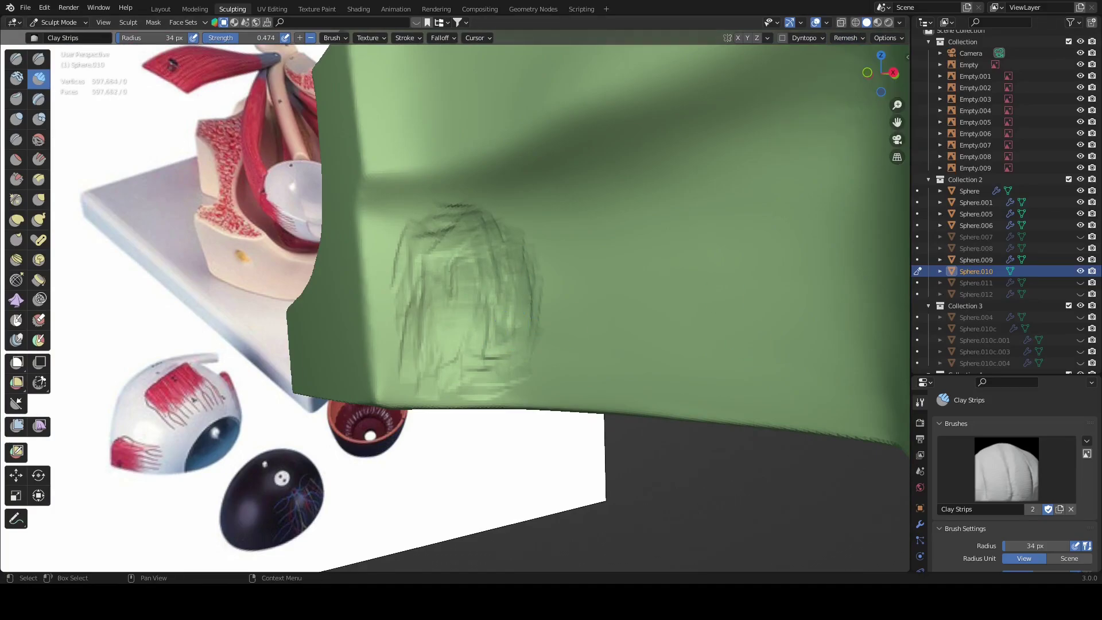
scroll(511, 357, "up", 2)
key("c")
scroll(401, 216, "up", 1)
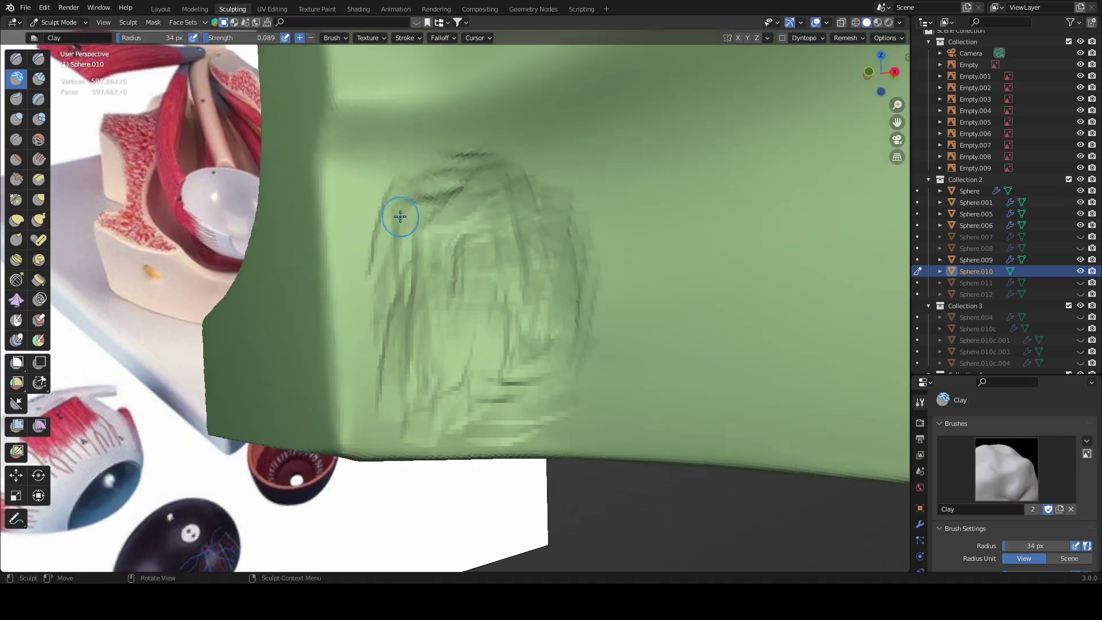
key("f")
left_click(544, 185)
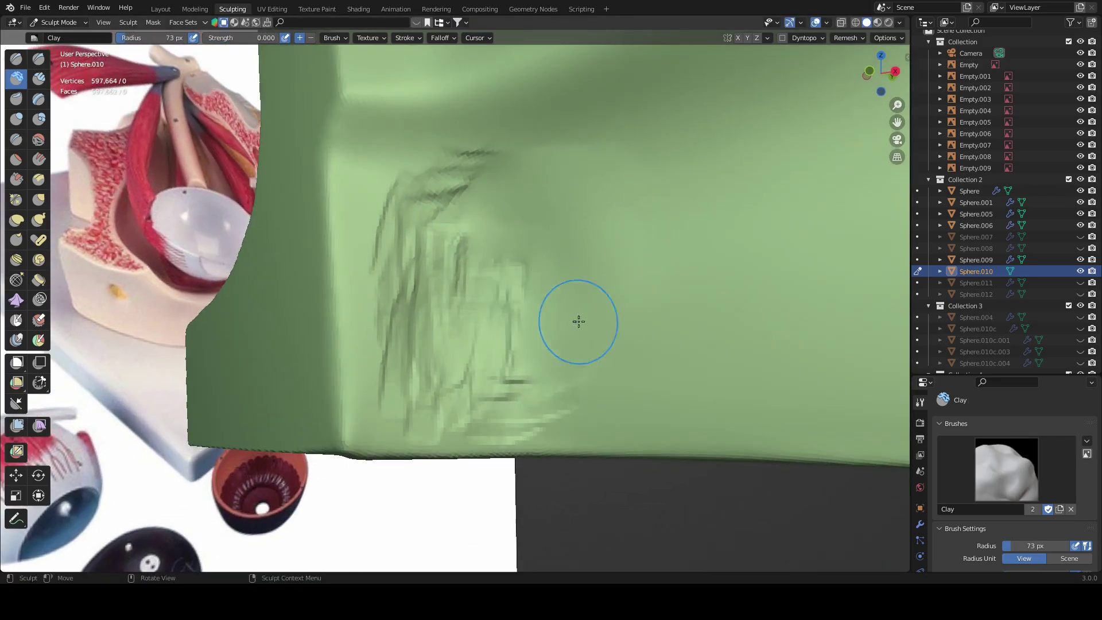
middle_click_drag(578, 319, 86, 106)
Step: Smooth out the clay-strip streaks with a 76 px Smooth brush
key("s")
key("f")
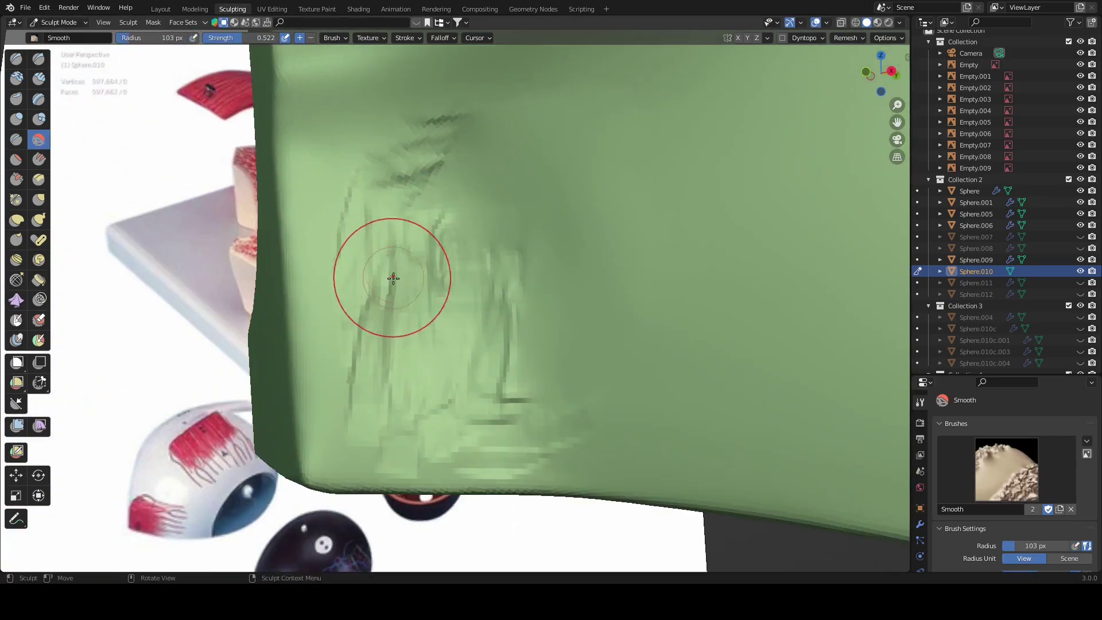
left_click_drag(394, 278, 411, 144)
mouse_move(497, 245)
middle_mouse_down()
mouse_move(460, 192)
mouse_move(522, 313)
mouse_move(470, 291)
mouse_move(361, 369)
middle_mouse_up()
key("f")
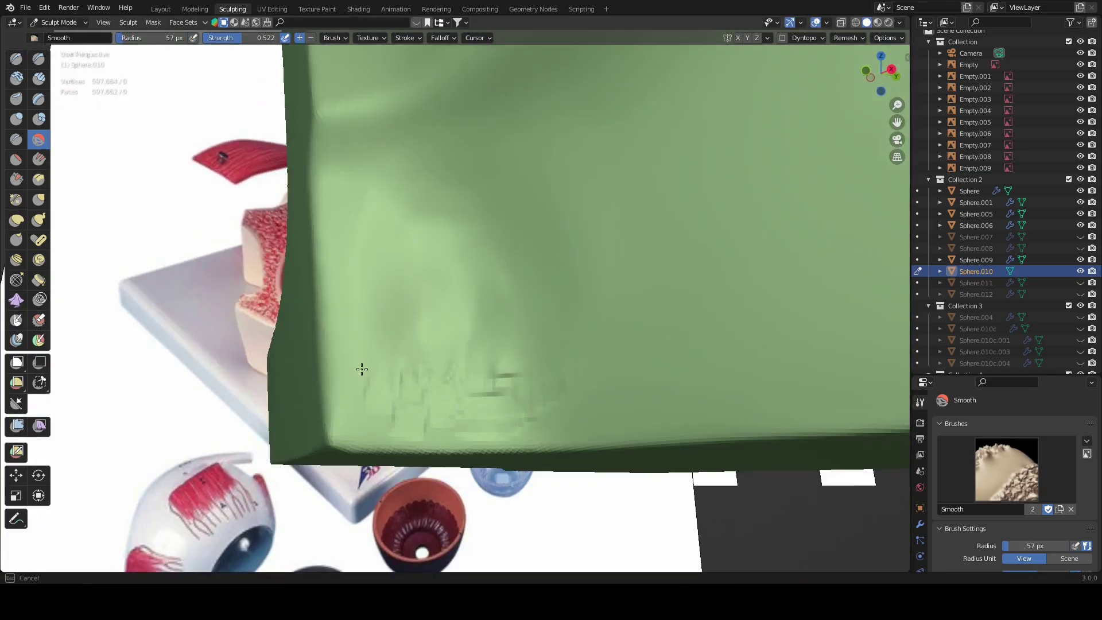
mouse_move(510, 388)
middle_mouse_down()
mouse_move(571, 290)
mouse_move(438, 234)
middle_mouse_up()
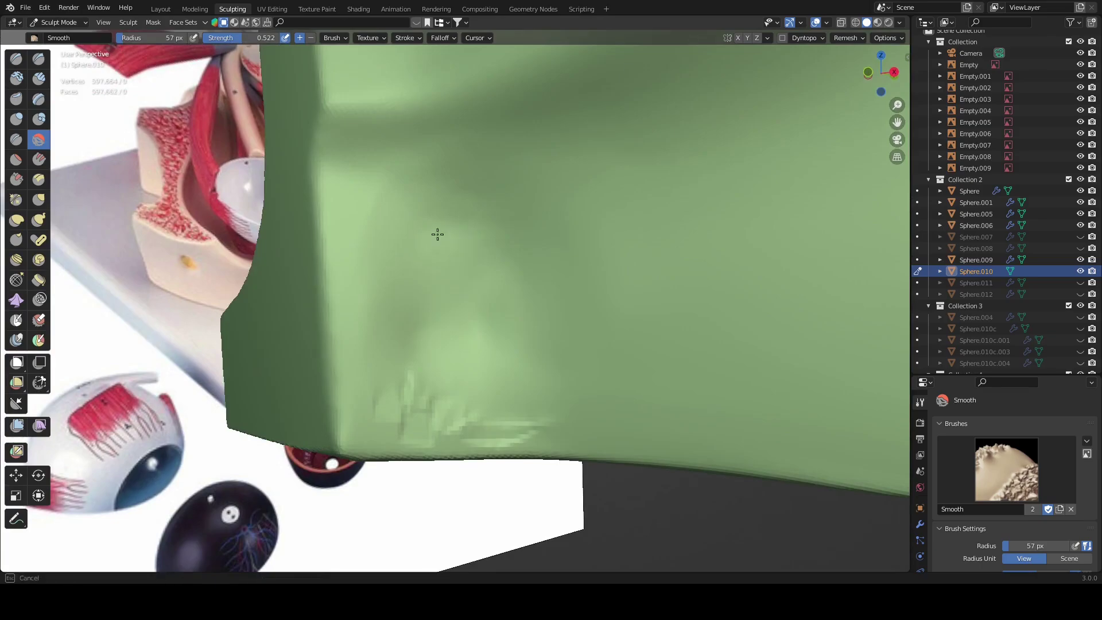
key("f")
left_click(502, 264)
mouse_move(501, 264)
middle_mouse_down()
mouse_move(529, 264)
mouse_move(438, 243)
middle_mouse_up()
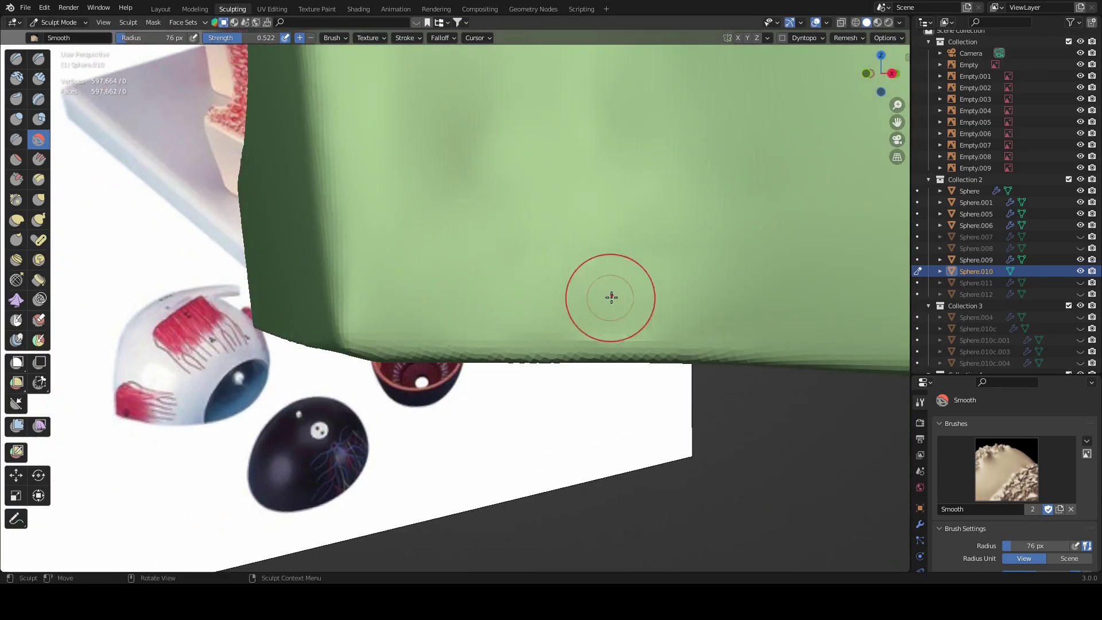
mouse_move(610, 295)
middle_mouse_down()
mouse_move(440, 253)
mouse_move(413, 197)
mouse_move(475, 118)
mouse_move(460, 263)
mouse_move(600, 236)
mouse_move(555, 244)
mouse_move(566, 291)
mouse_move(499, 320)
mouse_move(623, 310)
mouse_move(521, 261)
mouse_move(544, 231)
mouse_move(535, 284)
middle_mouse_up()
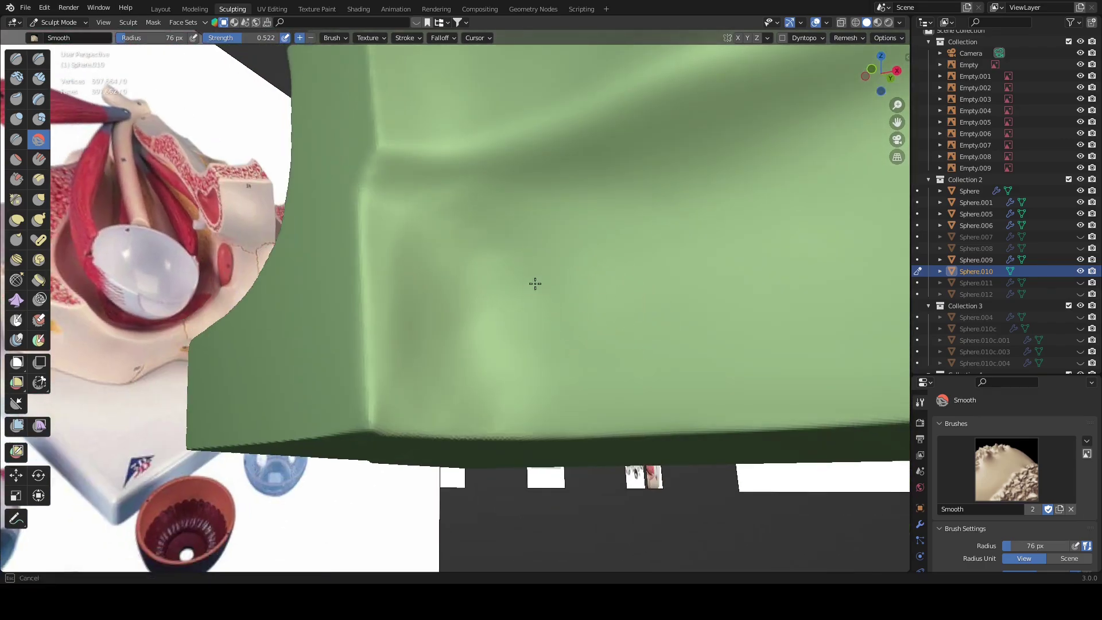
mouse_move(542, 343)
middle_mouse_down()
mouse_move(376, 258)
mouse_move(537, 312)
mouse_move(492, 247)
mouse_move(480, 264)
mouse_move(470, 236)
mouse_move(556, 312)
mouse_move(539, 304)
mouse_move(578, 296)
middle_mouse_up()
Step: Sink and deepen a round dent in the block with the Blob brush, then switch to Clay
scroll(579, 296, "up", 5)
left_click(39, 119)
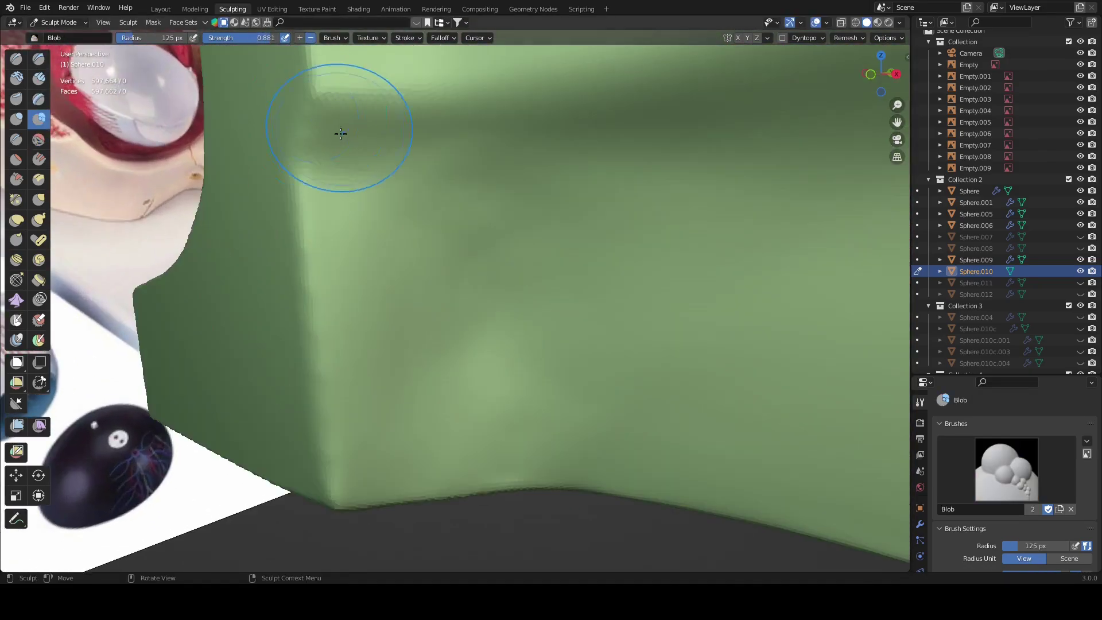
mouse_move(340, 134)
middle_mouse_down()
mouse_move(478, 289)
mouse_move(421, 327)
middle_mouse_up()
left_click_drag(421, 327, 438, 309)
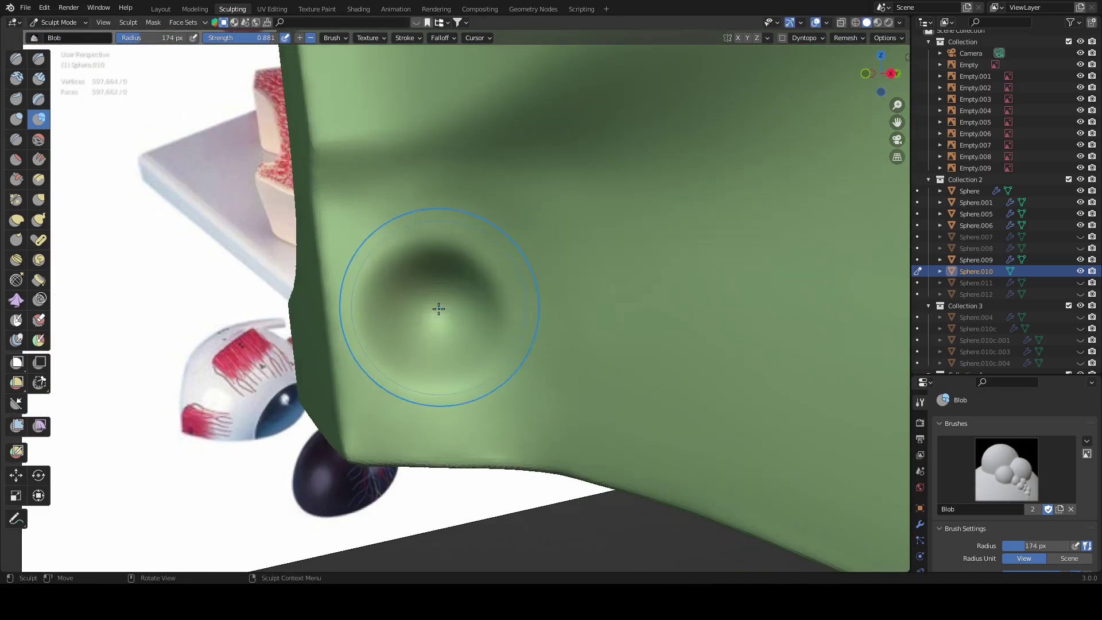
mouse_move(438, 309)
middle_mouse_down()
mouse_move(578, 354)
mouse_move(597, 322)
mouse_move(576, 328)
mouse_move(509, 292)
mouse_move(443, 298)
mouse_move(443, 315)
middle_mouse_up()
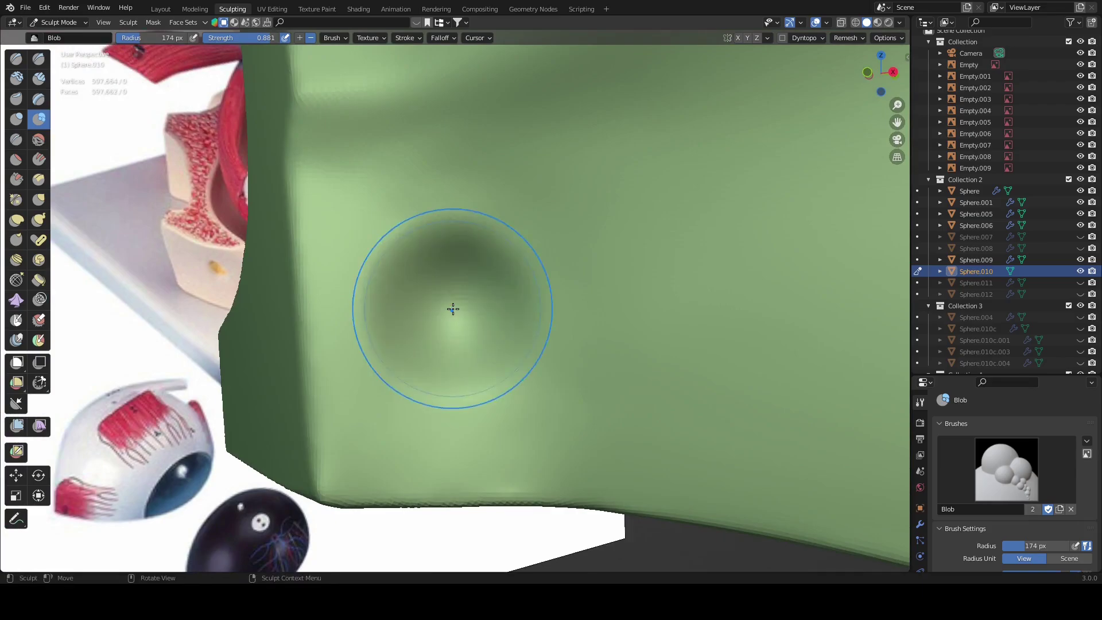
left_click_drag(453, 309, 439, 274)
key("c")
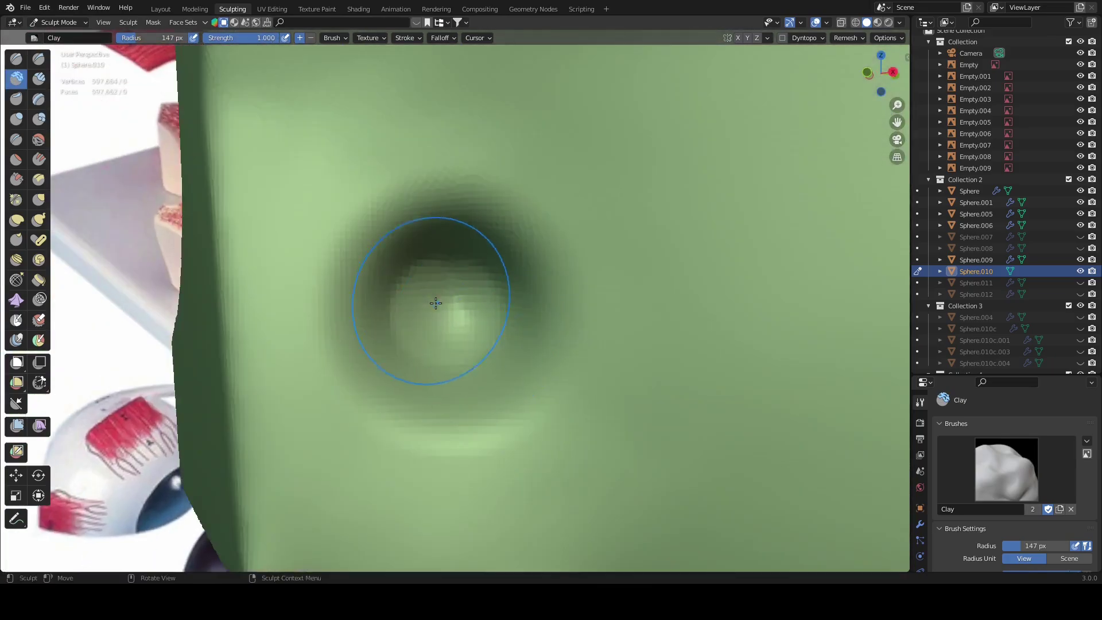
scroll(443, 304, "down", 2)
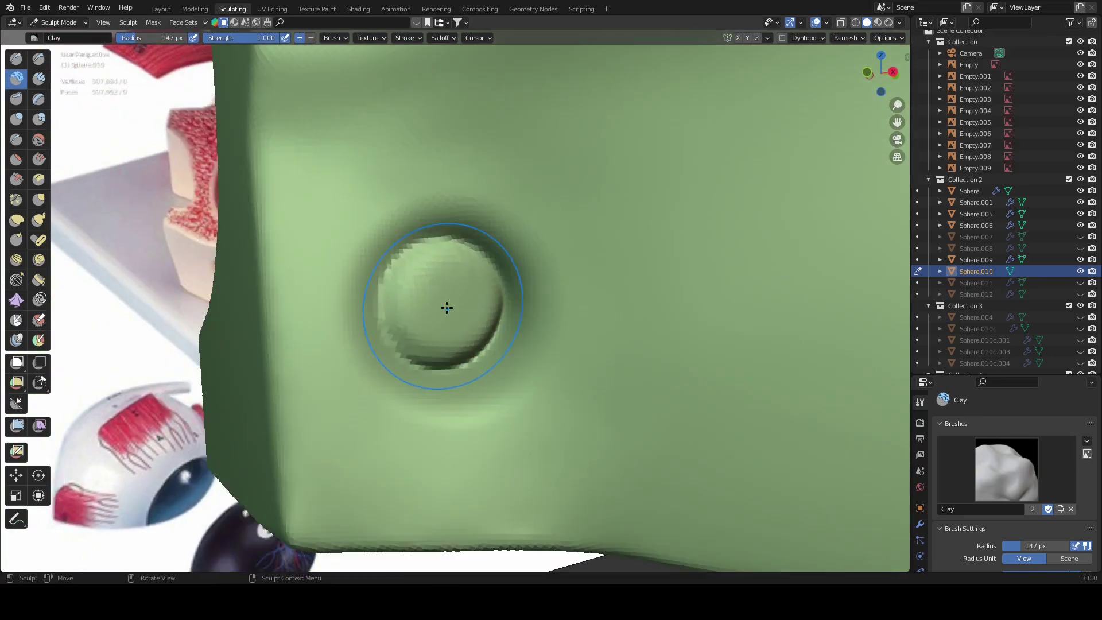
mouse_move(446, 305)
middle_mouse_down()
mouse_move(539, 382)
mouse_move(462, 293)
mouse_move(576, 393)
mouse_move(689, 382)
mouse_move(443, 246)
middle_mouse_up()
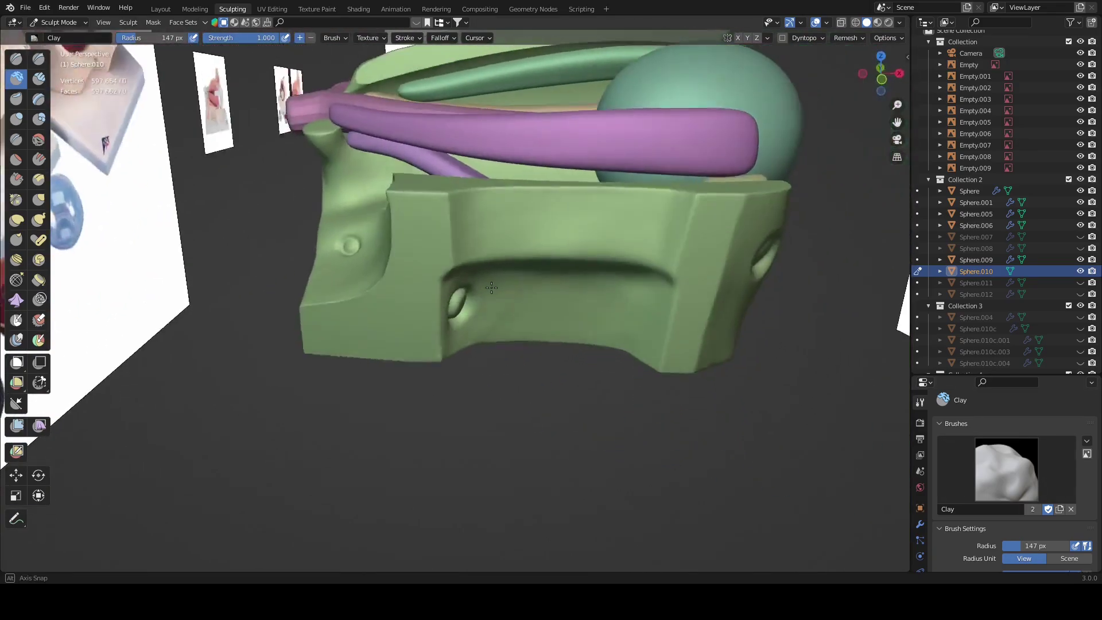
scroll(467, 329, "up", 4)
Step: Switch to the Smooth brush at 98 px radius and 0.330 strength to soften the socket rims
left_click(38, 142)
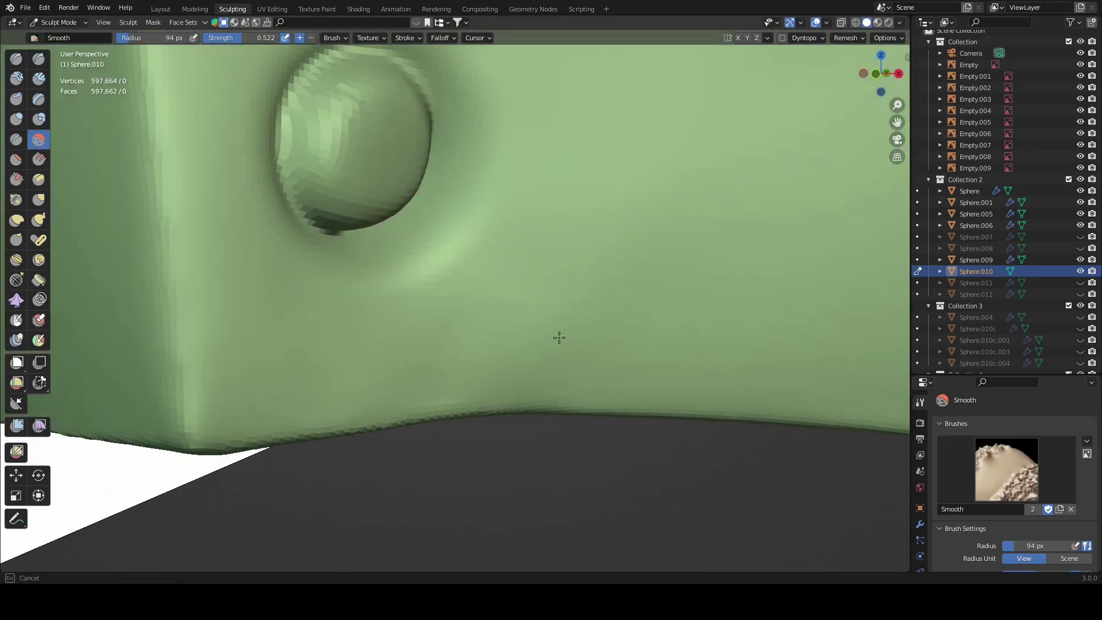
mouse_move(559, 337)
middle_mouse_down()
mouse_move(603, 197)
mouse_move(566, 128)
middle_mouse_up()
scroll(491, 212, "up", 3)
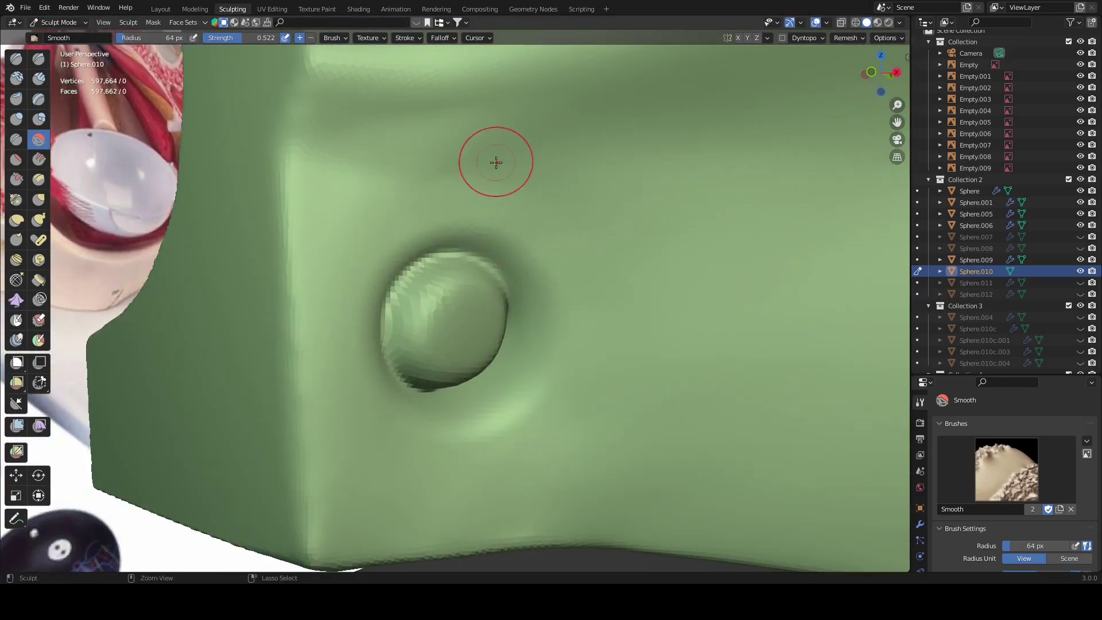
scroll(386, 150, "down", 5)
Step: Orbit and zoom around the whole green eye-orbit sculpt to inspect it
mouse_move(504, 197)
middle_mouse_down()
mouse_move(573, 286)
mouse_move(574, 270)
mouse_move(418, 283)
mouse_move(453, 187)
mouse_move(606, 335)
mouse_move(561, 319)
mouse_move(591, 374)
mouse_move(483, 211)
mouse_move(617, 199)
middle_mouse_up()
scroll(574, 276, "up", 3)
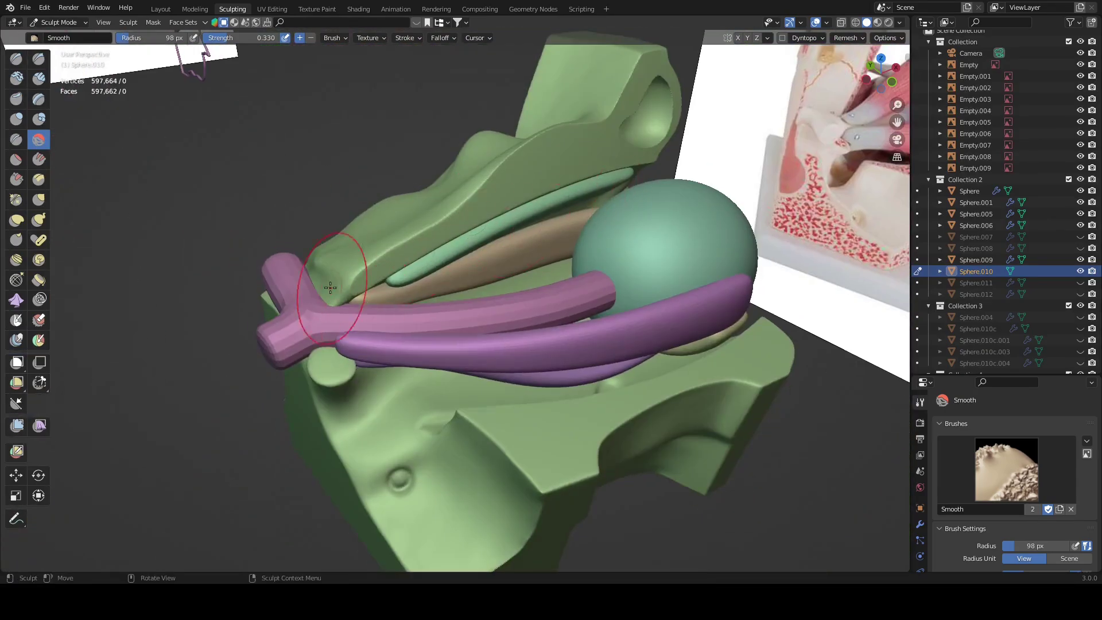
mouse_move(330, 287)
middle_mouse_down()
mouse_move(332, 271)
mouse_move(591, 406)
mouse_move(356, 402)
middle_mouse_up()
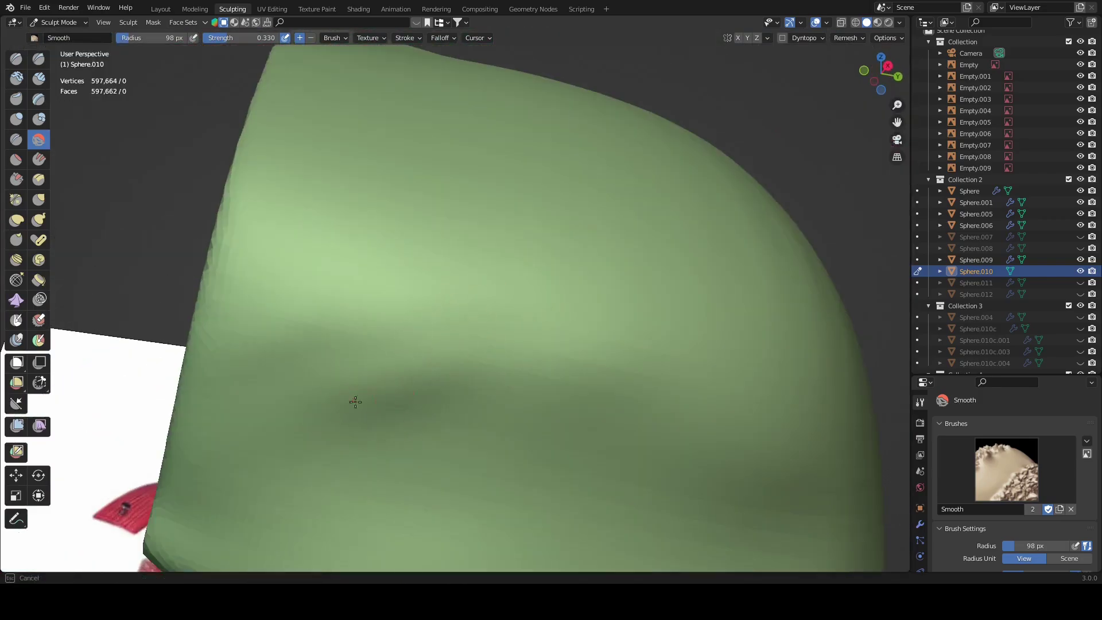
mouse_move(386, 317)
middle_mouse_down("ctrl")
mouse_move(586, 359)
mouse_move(573, 401)
mouse_move(561, 335)
mouse_move(673, 300)
mouse_move(682, 241)
mouse_move(542, 315)
mouse_move(485, 212)
mouse_move(727, 218)
mouse_move(621, 352)
mouse_move(660, 251)
mouse_move(611, 320)
mouse_move(679, 316)
mouse_move(568, 271)
middle_mouse_up("ctrl")
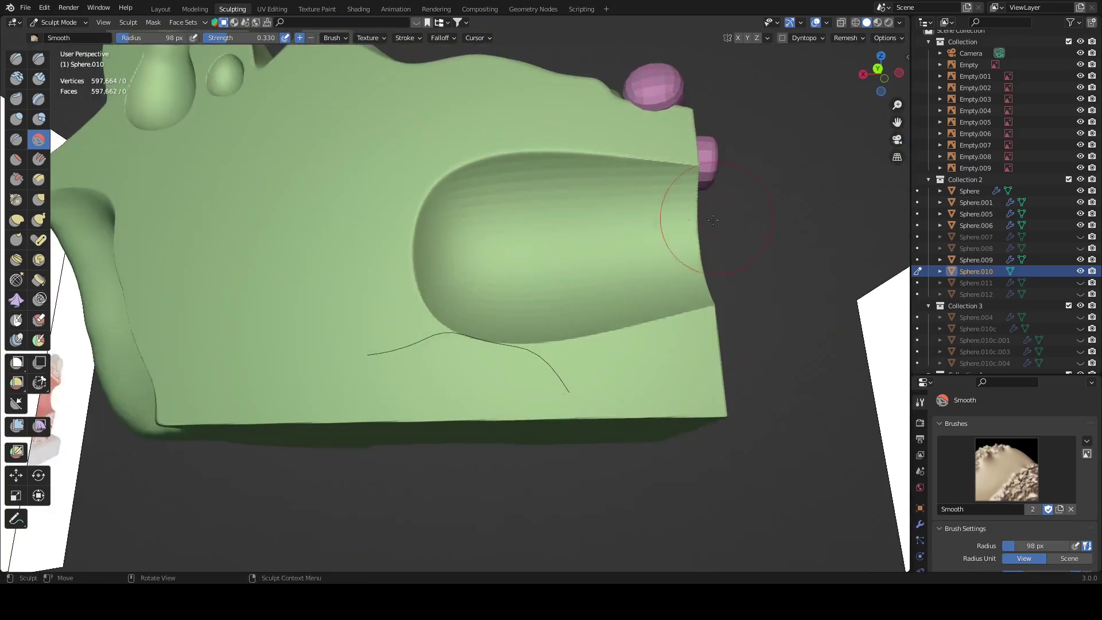
mouse_move(494, 278)
middle_mouse_down()
mouse_move(500, 319)
mouse_move(544, 320)
mouse_move(480, 332)
mouse_move(421, 254)
mouse_move(591, 300)
mouse_move(413, 369)
mouse_move(465, 381)
mouse_move(545, 321)
mouse_move(591, 344)
mouse_move(574, 391)
mouse_move(434, 364)
mouse_move(423, 421)
mouse_move(507, 441)
mouse_move(563, 364)
mouse_move(514, 362)
mouse_move(456, 233)
mouse_move(614, 203)
mouse_move(595, 225)
mouse_move(607, 283)
middle_mouse_up()
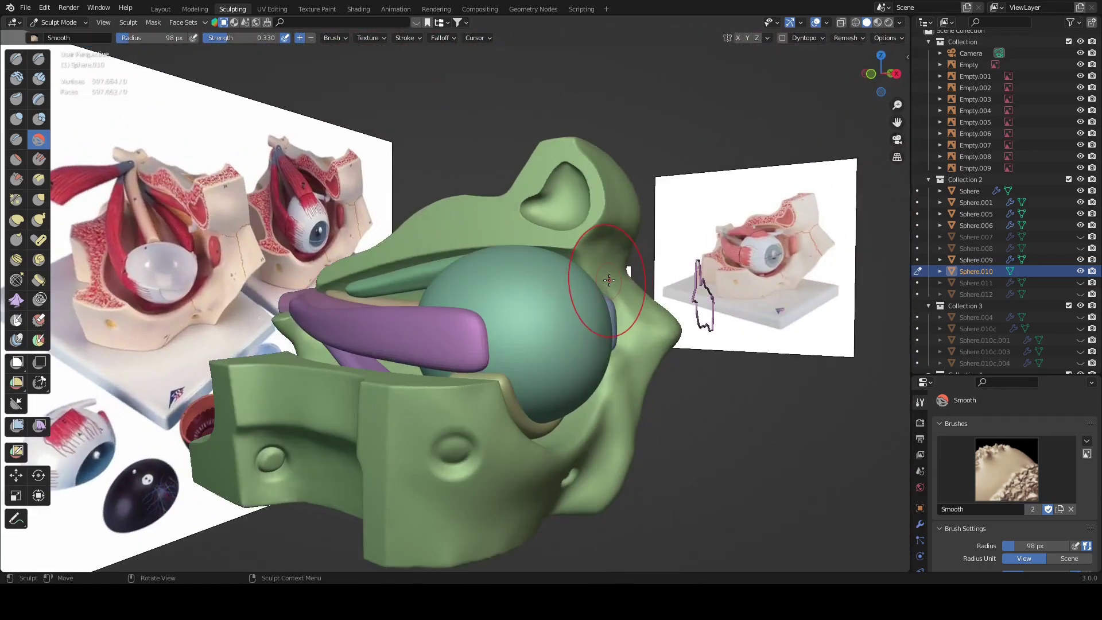
scroll(610, 280, "up", 3)
scroll(614, 281, "down", 3)
scroll(623, 281, "down", 2)
scroll(629, 281, "down", 2)
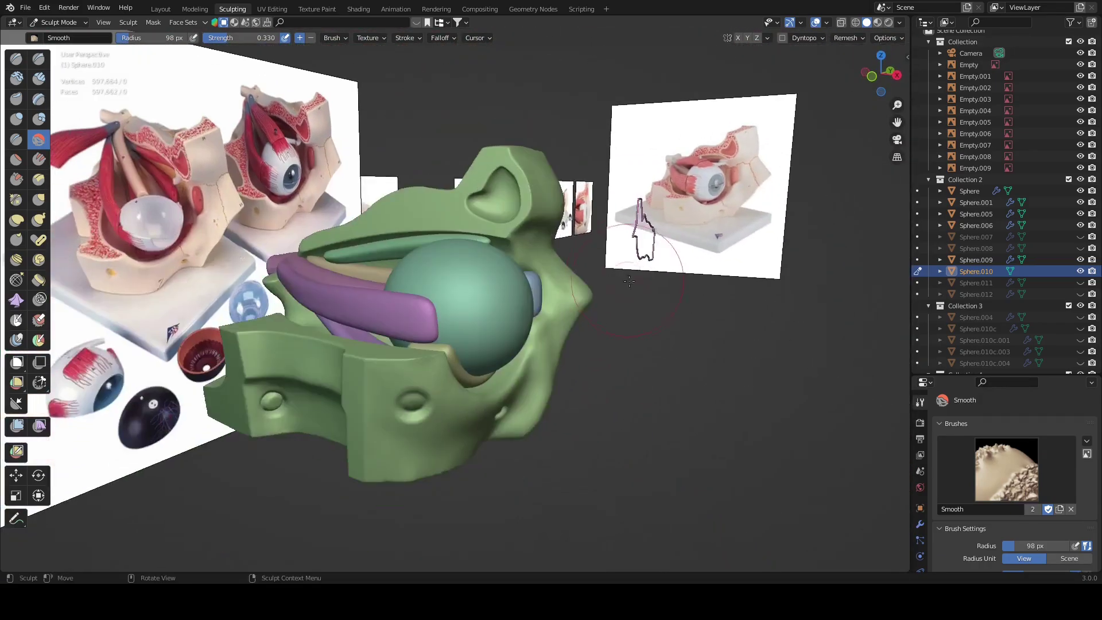
Step: Return to the Layout workspace in Object Mode and save the scene as untitled.blend
left_click(160, 9)
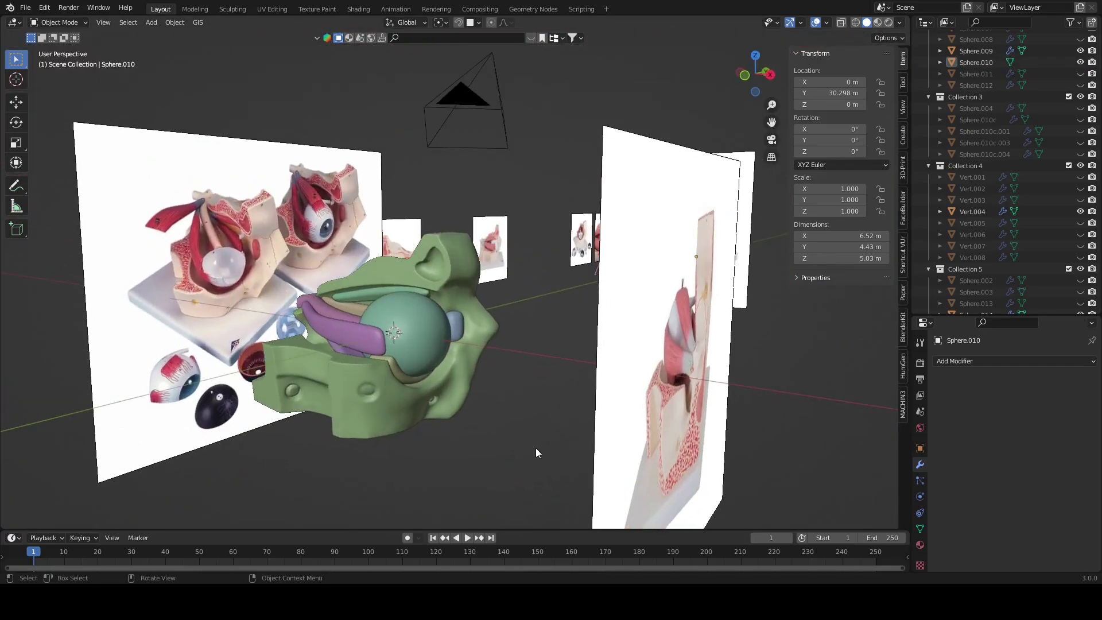
left_click(25, 7)
left_click(43, 85)
Step: Toggle the viewport overlays off and back on while orbiting to check the model
left_click(821, 22)
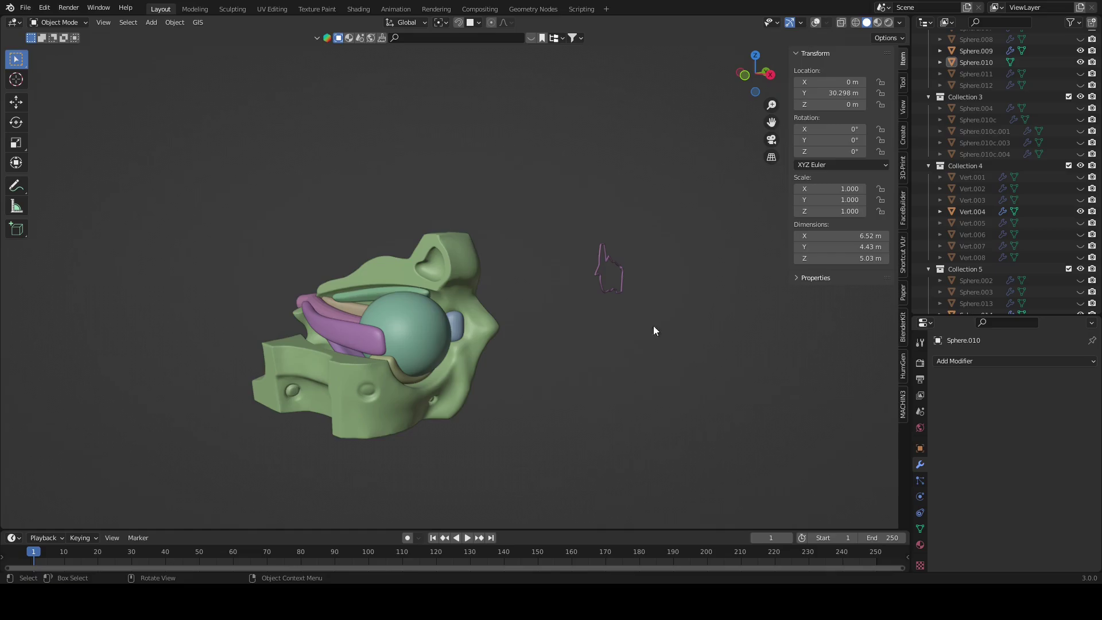
mouse_move(654, 325)
middle_mouse_down()
mouse_move(678, 310)
mouse_move(572, 391)
mouse_move(629, 305)
middle_mouse_up()
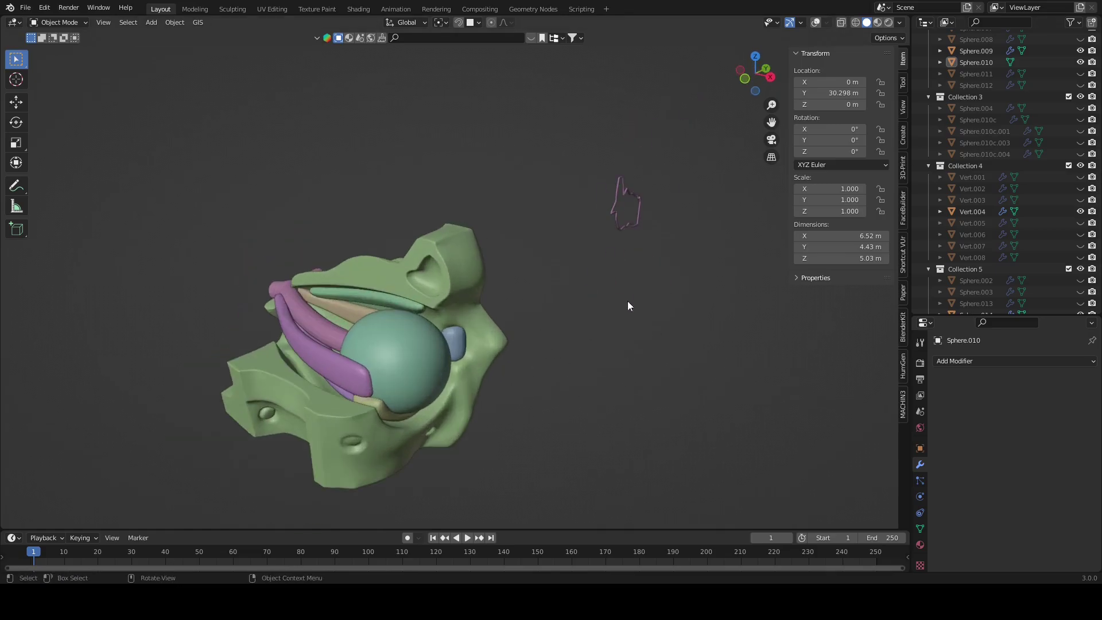
left_click(820, 23)
middle_click_drag(377, 276, 489, 482)
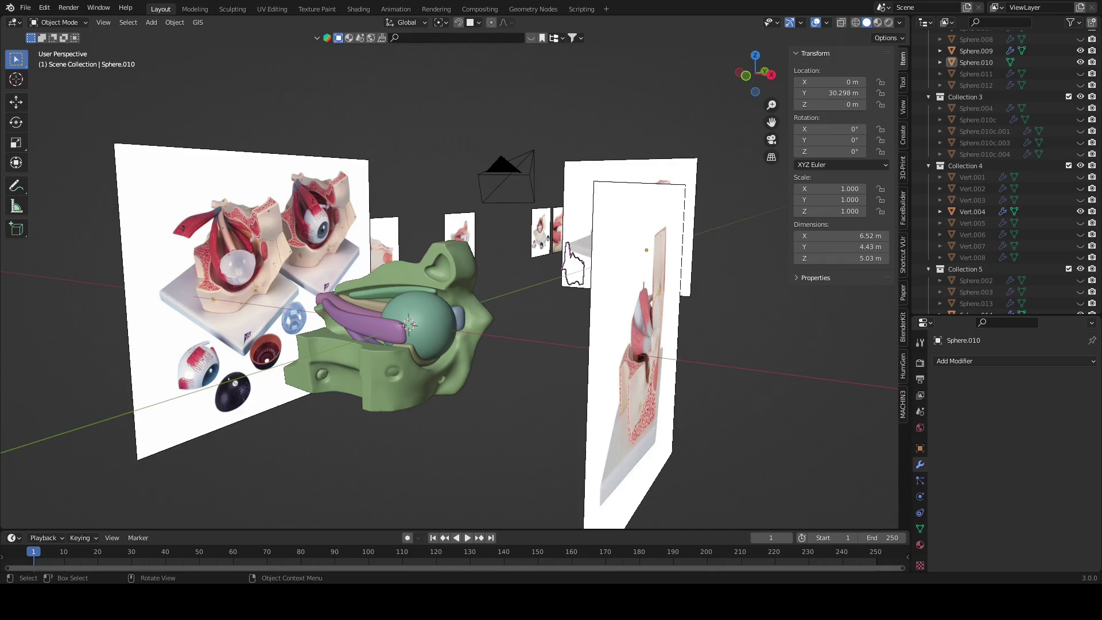
Step: Orbit around the eye-socket model and select the green bone casing
mouse_move(571, 253)
middle_mouse_down()
mouse_move(426, 313)
mouse_move(423, 354)
mouse_move(434, 359)
middle_mouse_up()
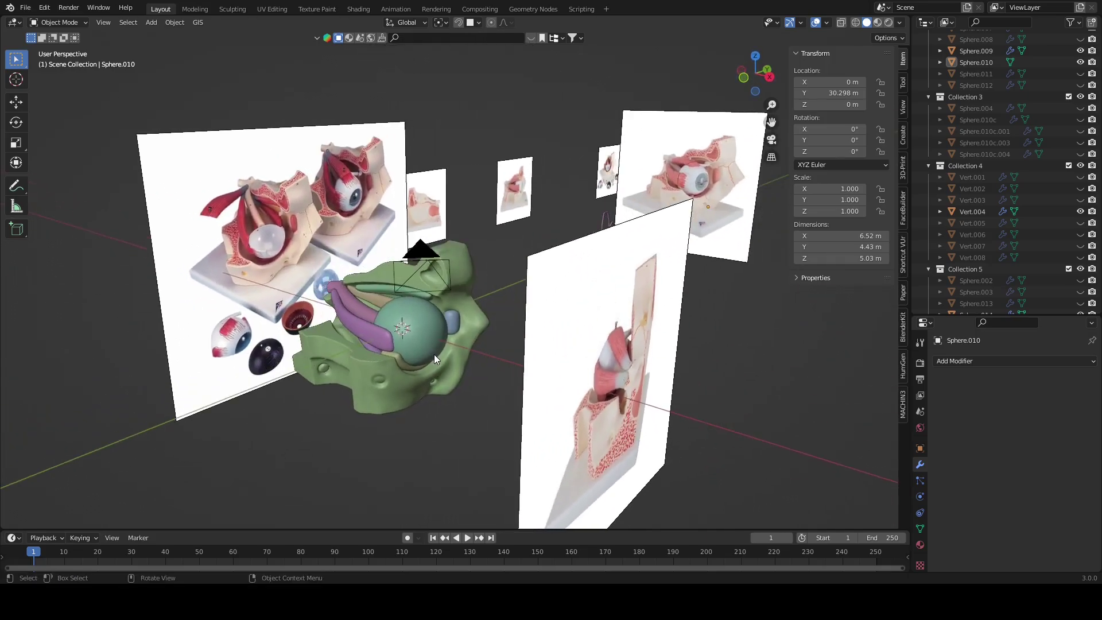
middle_click_drag(501, 408, 522, 398)
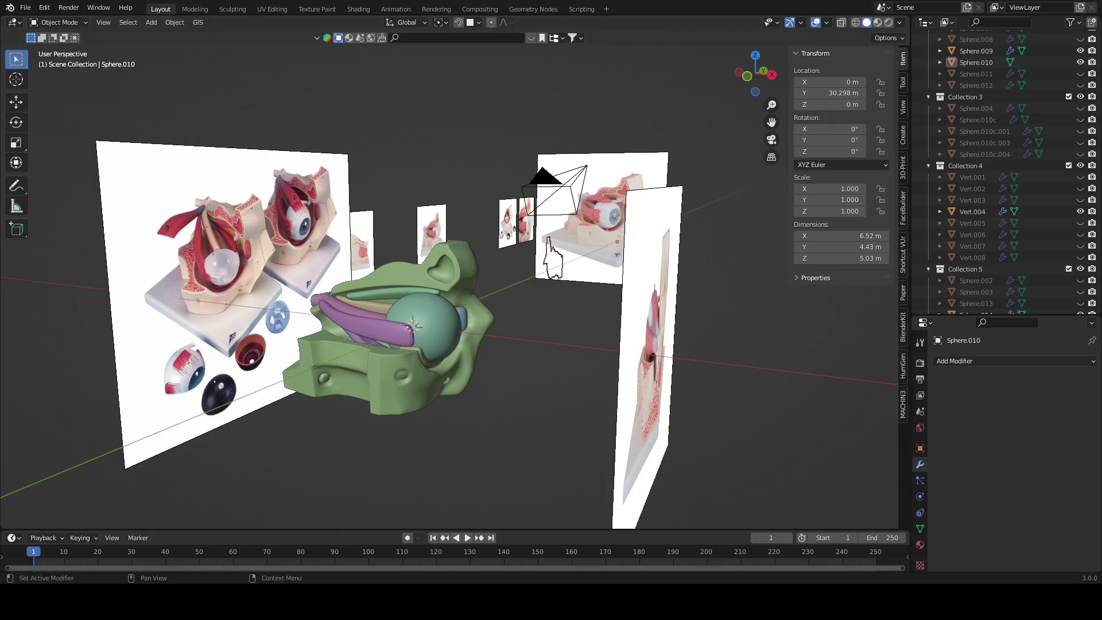
mouse_move(549, 241)
middle_mouse_down()
mouse_move(391, 331)
mouse_move(422, 298)
mouse_move(509, 303)
mouse_move(488, 311)
mouse_move(689, 258)
mouse_move(577, 339)
middle_mouse_up()
scroll(485, 303, "up", 3)
left_click(577, 339)
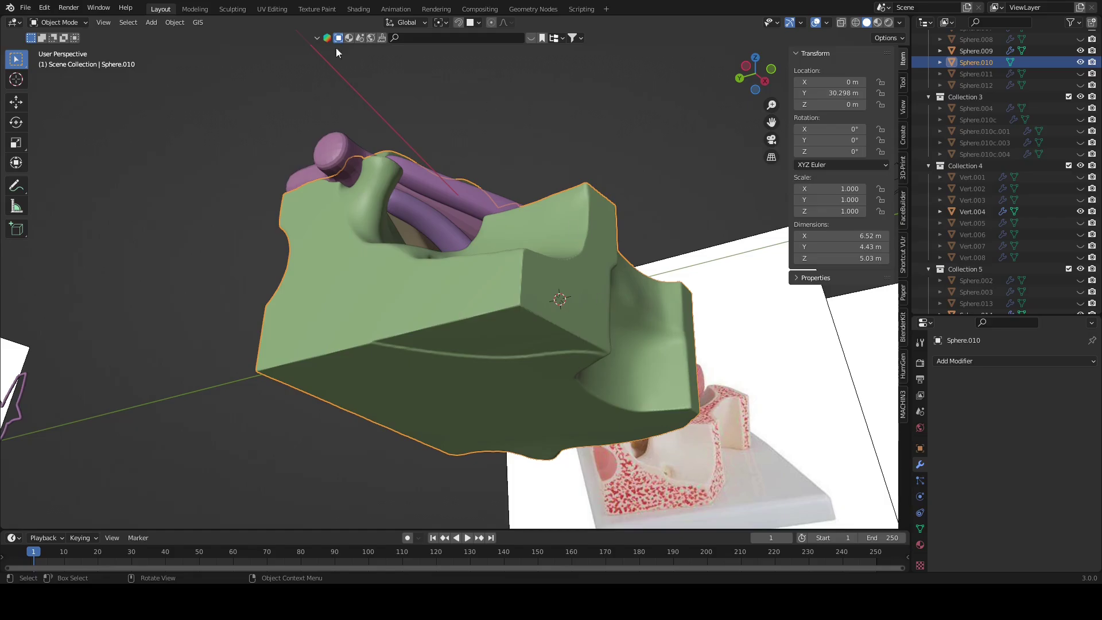
Step: Put Sphere.010 into Sculpt Mode in the Sculpting workspace, framing the casing front-on
left_click(232, 9)
scroll(514, 308, "up", 5)
mouse_move(514, 307)
middle_mouse_down()
mouse_move(554, 333)
mouse_move(511, 394)
mouse_move(660, 367)
middle_mouse_up()
scroll(527, 342, "up", 3)
scroll(527, 342, "down", 3)
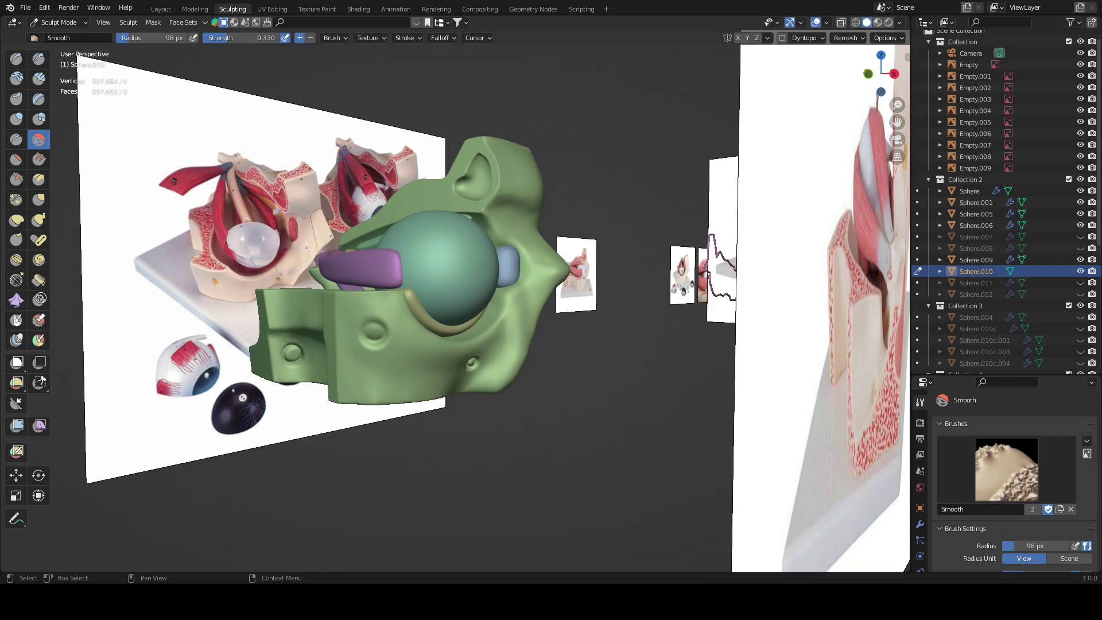
Step: Orbit and zoom to a close-up of the casing ridge above the teal sphere
scroll(554, 369, "up", 3)
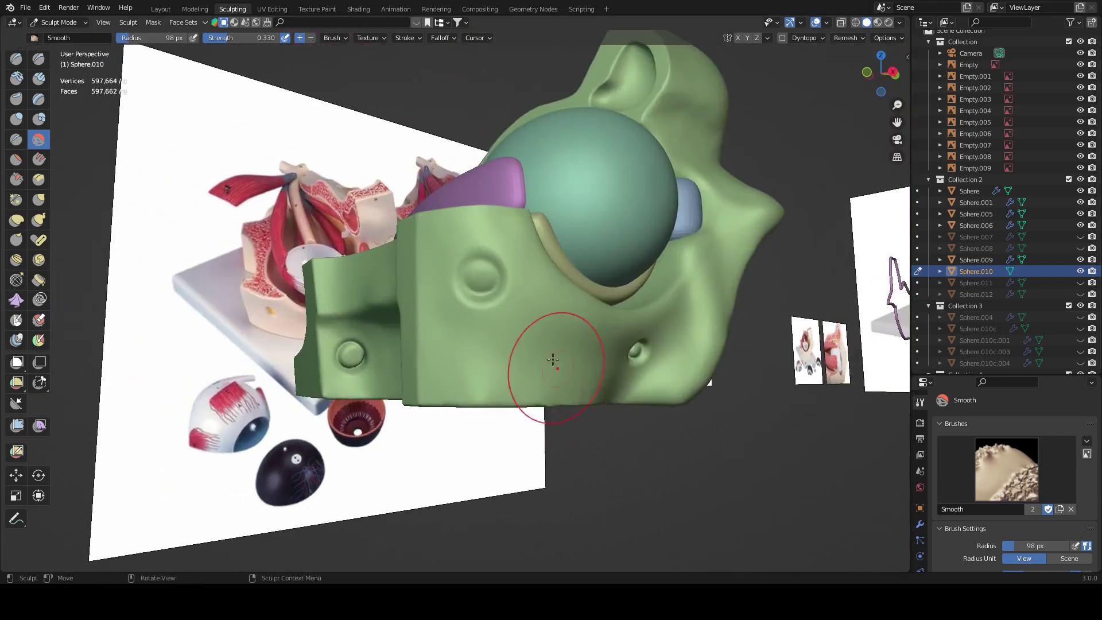
mouse_move(554, 369)
middle_mouse_down()
mouse_move(562, 413)
mouse_move(628, 369)
mouse_move(590, 364)
middle_mouse_up()
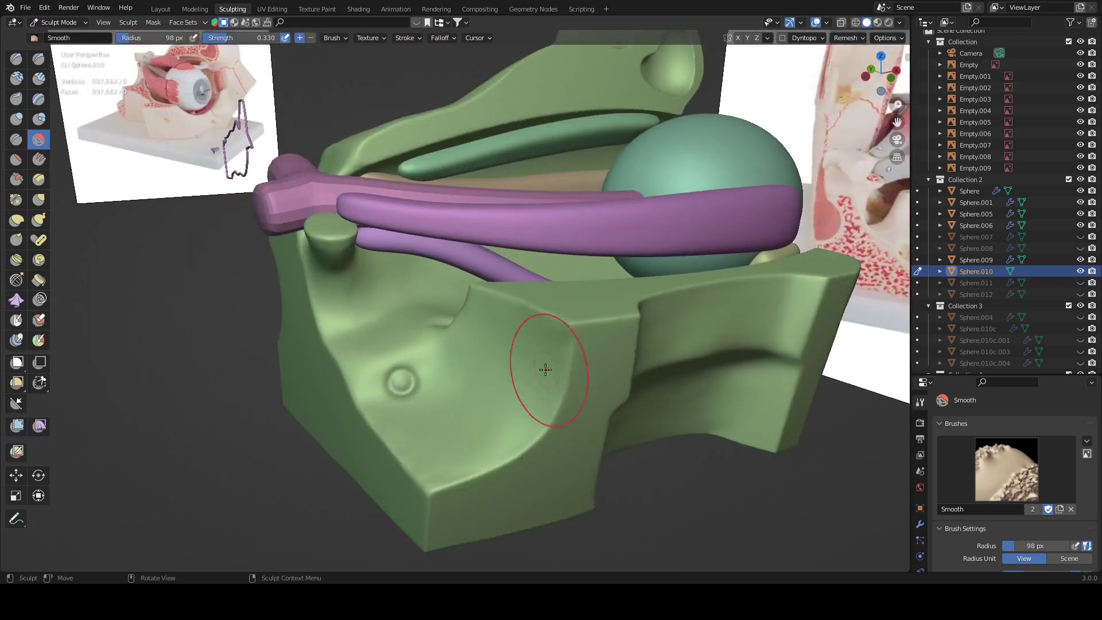
scroll(528, 395, "up", 3)
mouse_move(529, 395)
middle_mouse_down()
mouse_move(574, 443)
mouse_move(468, 227)
mouse_move(412, 231)
mouse_move(400, 282)
middle_mouse_up()
scroll(468, 227, "up", 3)
mouse_move(457, 166)
middle_mouse_down()
mouse_move(504, 381)
mouse_move(550, 312)
middle_mouse_up()
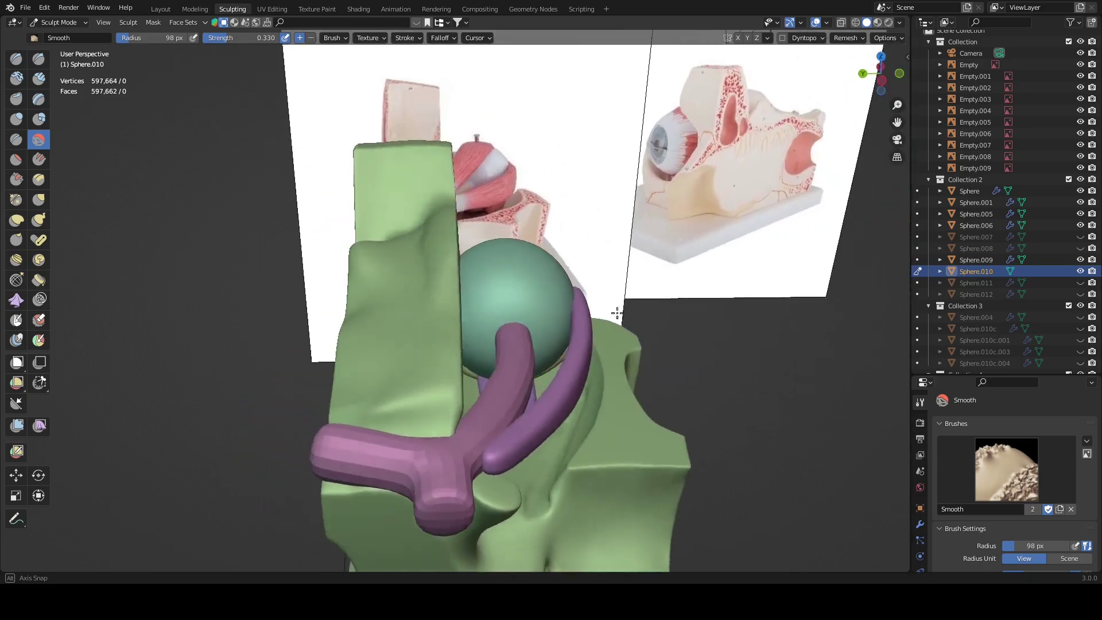
middle_click_drag(549, 311, 539, 396)
Step: Paint Clay Strips strokes along the green ridge beside the teal eyeball, then inspect them
key("c")
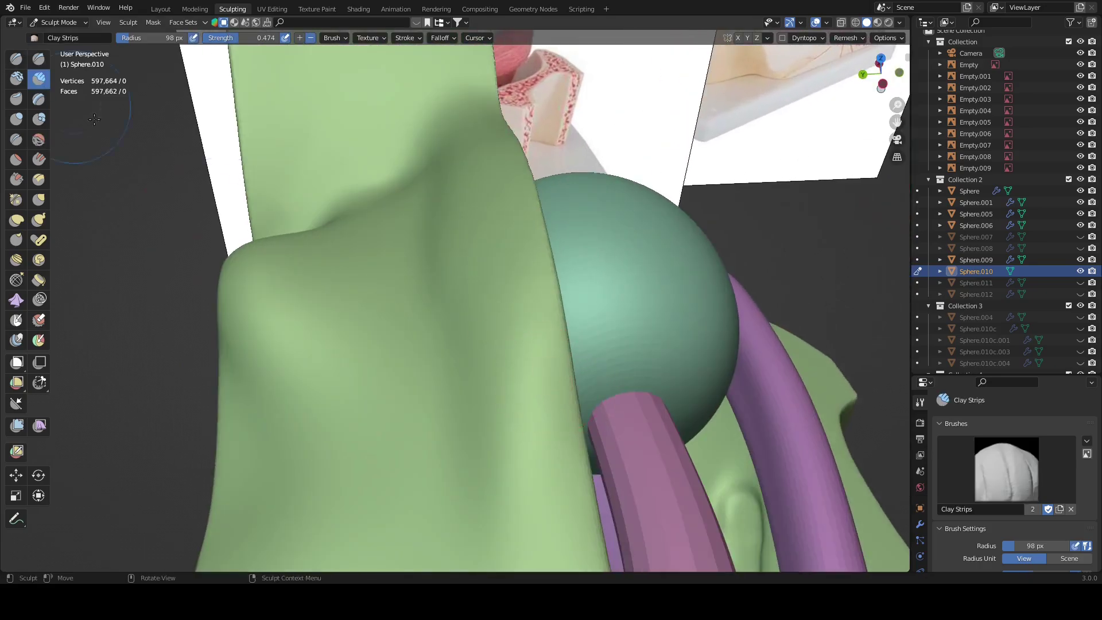
middle_click_drag(95, 119, 305, 43)
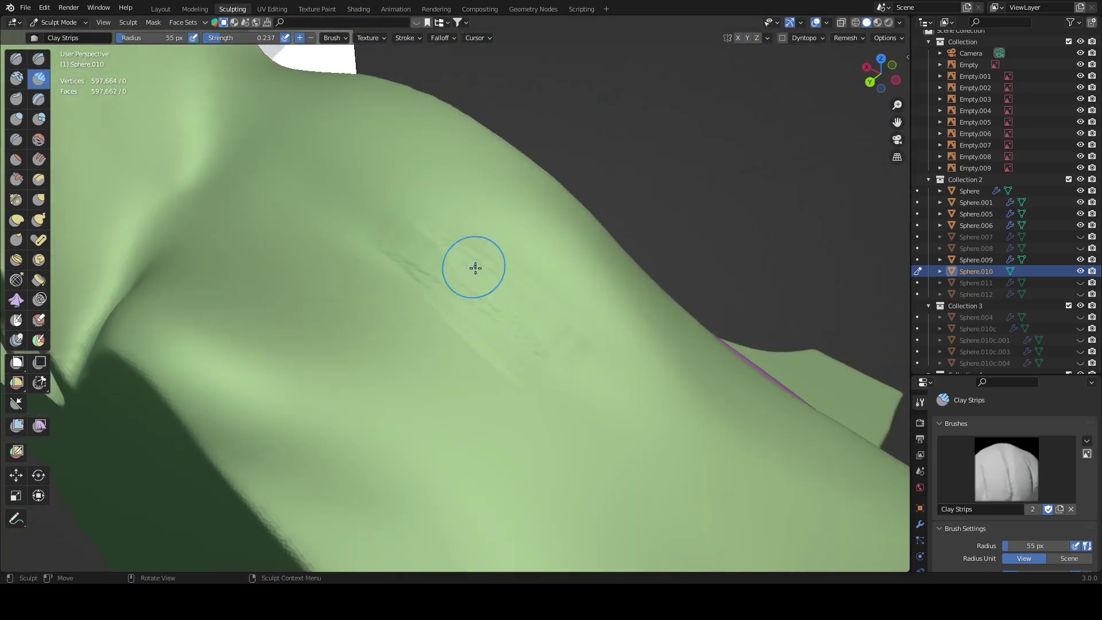
mouse_move(476, 266)
left_mouse_down()
mouse_move(470, 241)
mouse_move(579, 356)
left_mouse_up()
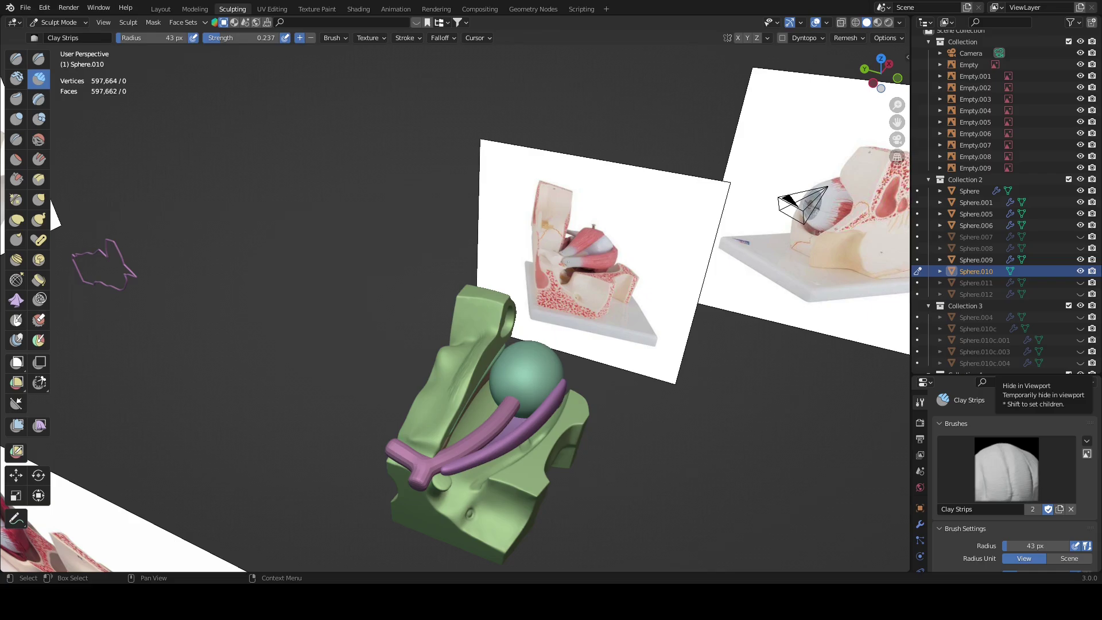
middle_click_drag(369, 345, 550, 255)
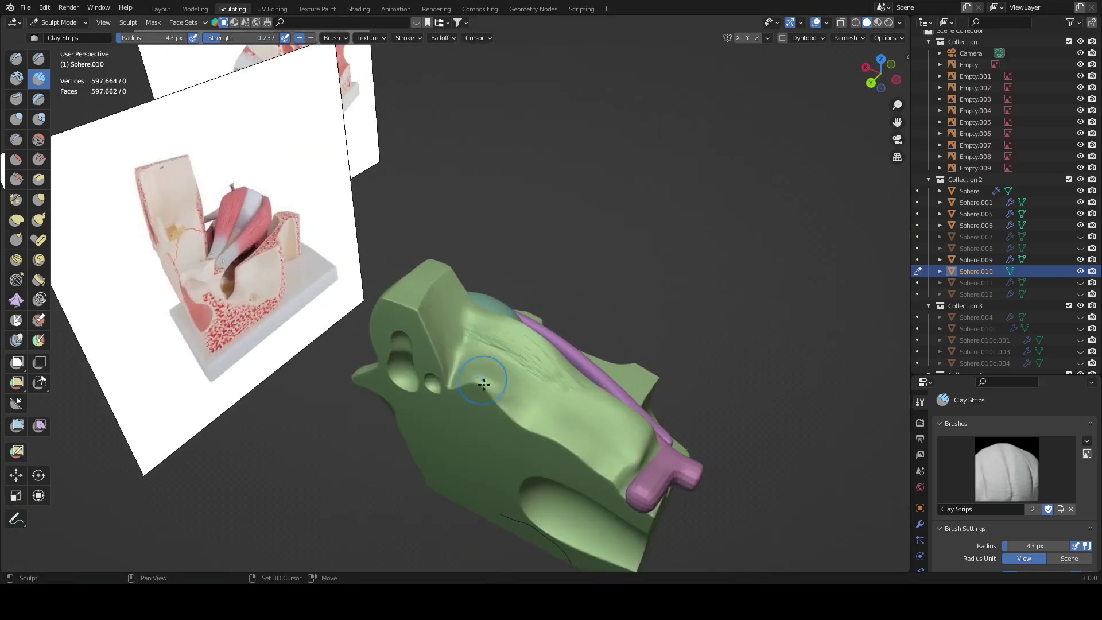
scroll(549, 254, "up", 5)
scroll(570, 450, "down", 4)
middle_click_drag(571, 450, 571, 451)
scroll(536, 265, "up", 4)
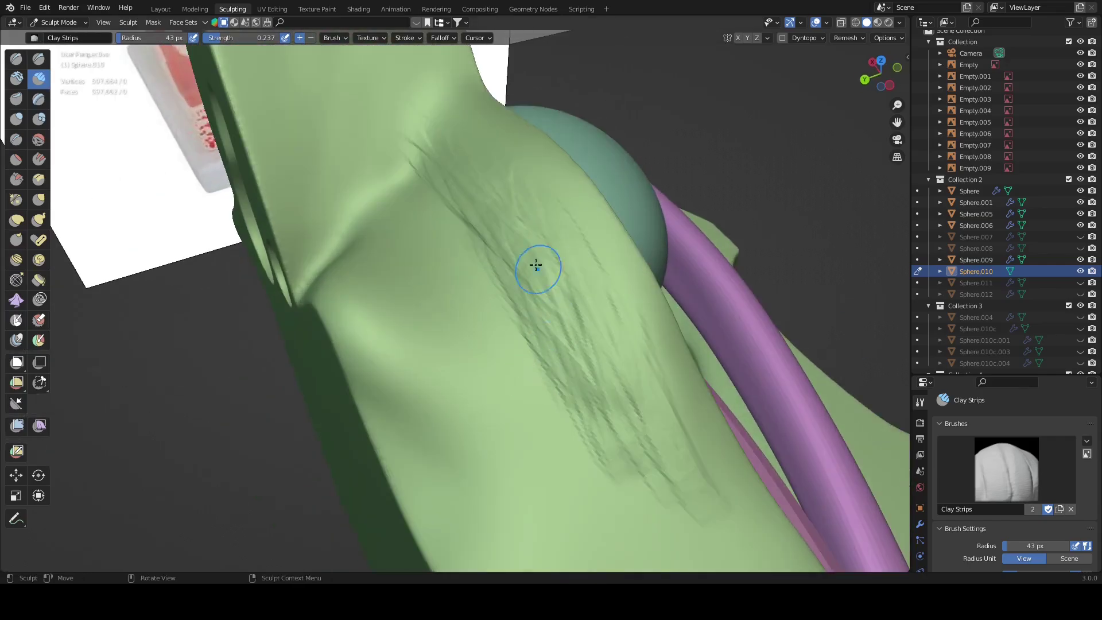
scroll(596, 409, "down", 3)
mouse_move(596, 409)
middle_mouse_down()
mouse_move(632, 393)
mouse_move(561, 449)
mouse_move(570, 319)
mouse_move(609, 270)
middle_mouse_up()
Step: Remesh the green casing to even out the clay strokes, then view it close up
left_click(850, 38)
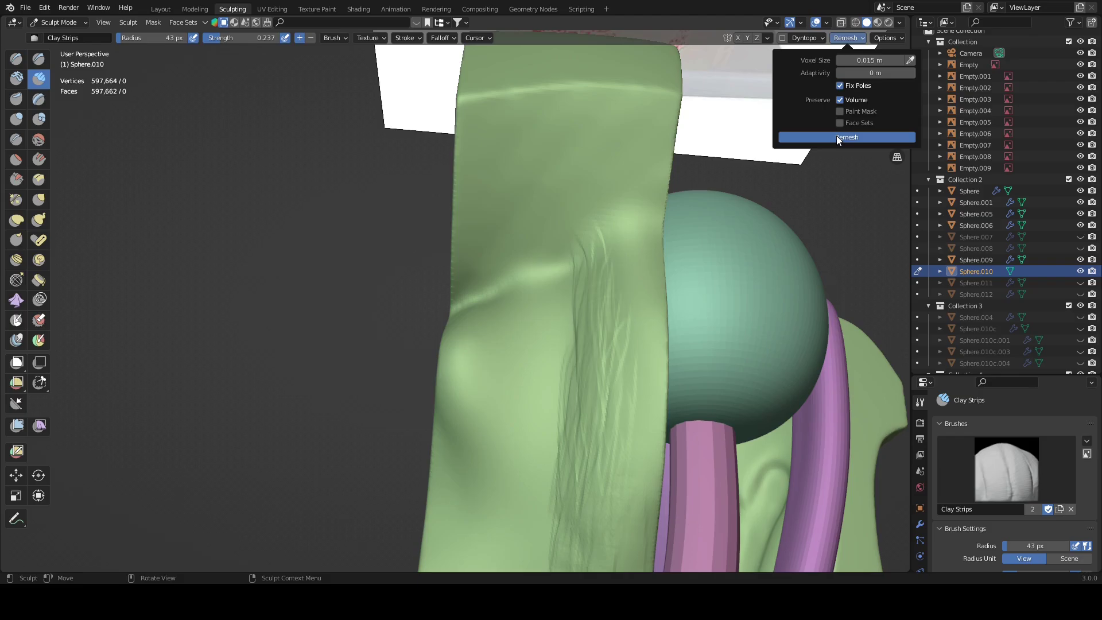
left_click(781, 140)
mouse_move(530, 276)
middle_mouse_down()
mouse_move(567, 235)
mouse_move(384, 123)
middle_mouse_up()
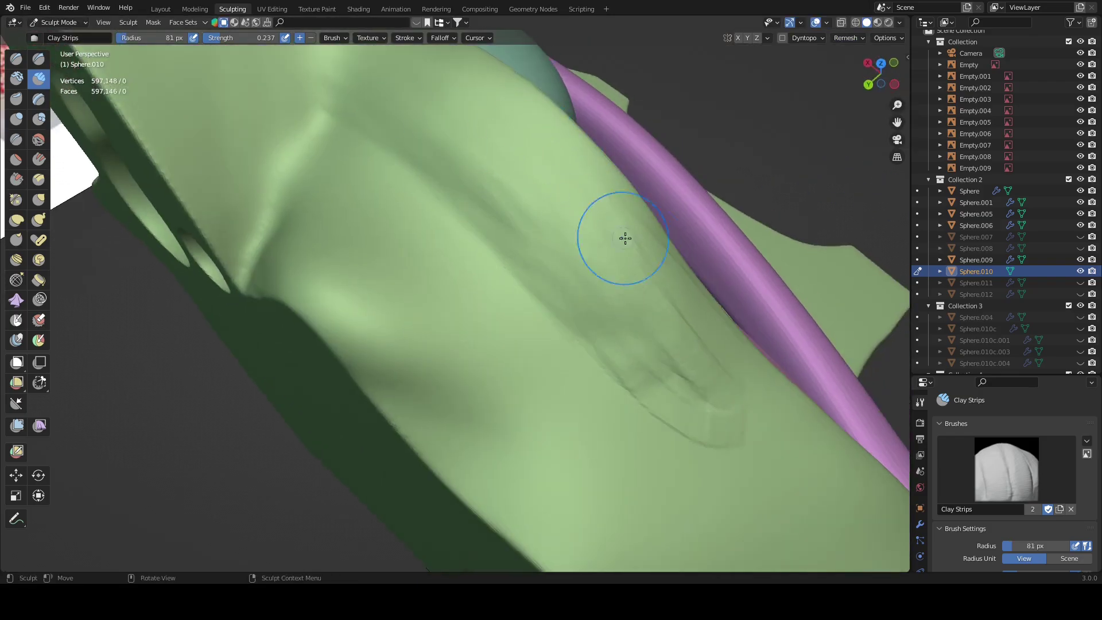
middle_click_drag(623, 239, 566, 230)
mouse_move(440, 182)
middle_mouse_down()
mouse_move(498, 263)
mouse_move(344, 160)
mouse_move(541, 357)
mouse_move(580, 322)
mouse_move(632, 332)
mouse_move(384, 212)
mouse_move(415, 244)
mouse_move(482, 265)
mouse_move(497, 256)
mouse_move(551, 337)
mouse_move(662, 325)
mouse_move(534, 329)
mouse_move(562, 303)
mouse_move(524, 217)
mouse_move(502, 227)
mouse_move(517, 147)
mouse_move(605, 121)
mouse_move(516, 201)
mouse_move(459, 172)
middle_mouse_up()
Step: Carve bulges and a curved crease into the green casing with the Blob brush
left_click(38, 118)
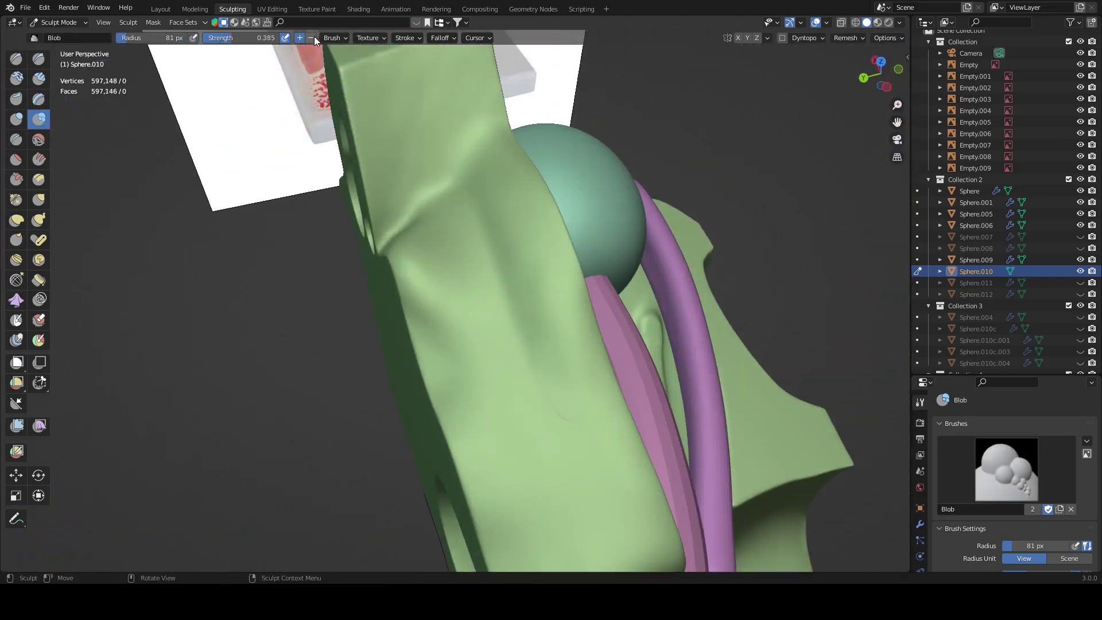
mouse_move(516, 230)
middle_mouse_down()
mouse_move(566, 262)
mouse_move(337, 201)
mouse_move(495, 313)
middle_mouse_up()
scroll(495, 313, "up", 6)
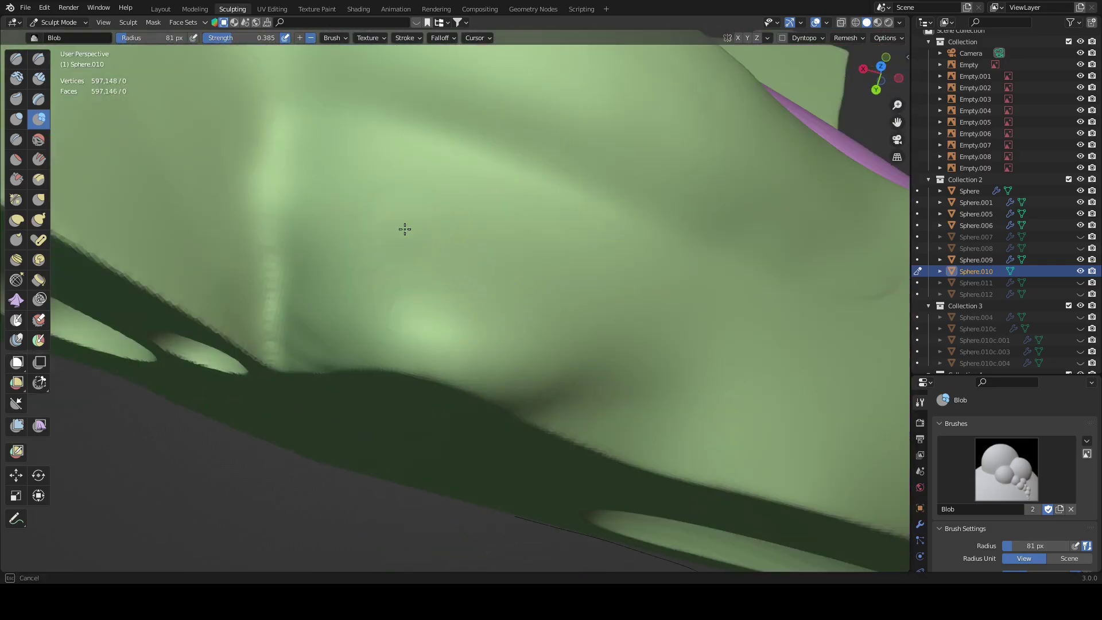
left_click_drag(637, 314, 582, 263)
scroll(511, 280, "down", 8)
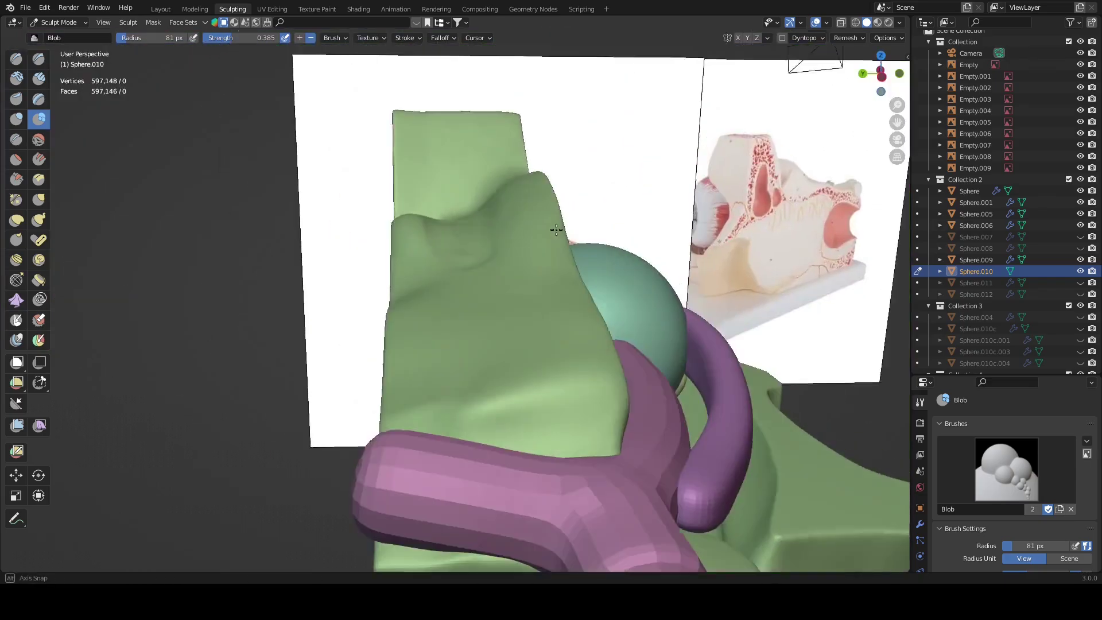
mouse_move(511, 281)
middle_mouse_down()
mouse_move(575, 261)
mouse_move(527, 313)
middle_mouse_up()
scroll(575, 260, "up", 8)
mouse_move(527, 313)
left_mouse_down()
mouse_move(524, 251)
mouse_move(283, 150)
mouse_move(510, 312)
mouse_move(554, 251)
mouse_move(325, 148)
mouse_move(446, 285)
left_mouse_up()
scroll(649, 320, "down", 5)
mouse_move(649, 320)
middle_mouse_down()
mouse_move(565, 263)
mouse_move(609, 294)
mouse_move(584, 266)
middle_mouse_up()
scroll(564, 263, "down", 5)
scroll(609, 294, "up", 6)
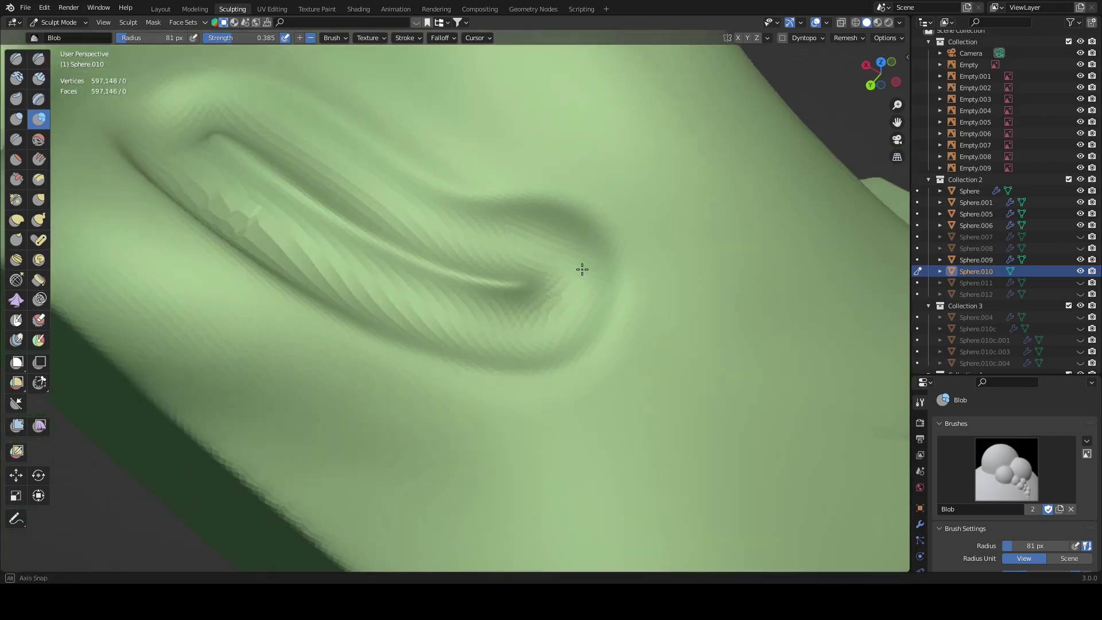
Step: Build up the crease with Clay brush strokes, shrinking the brush to 66 px
key("c")
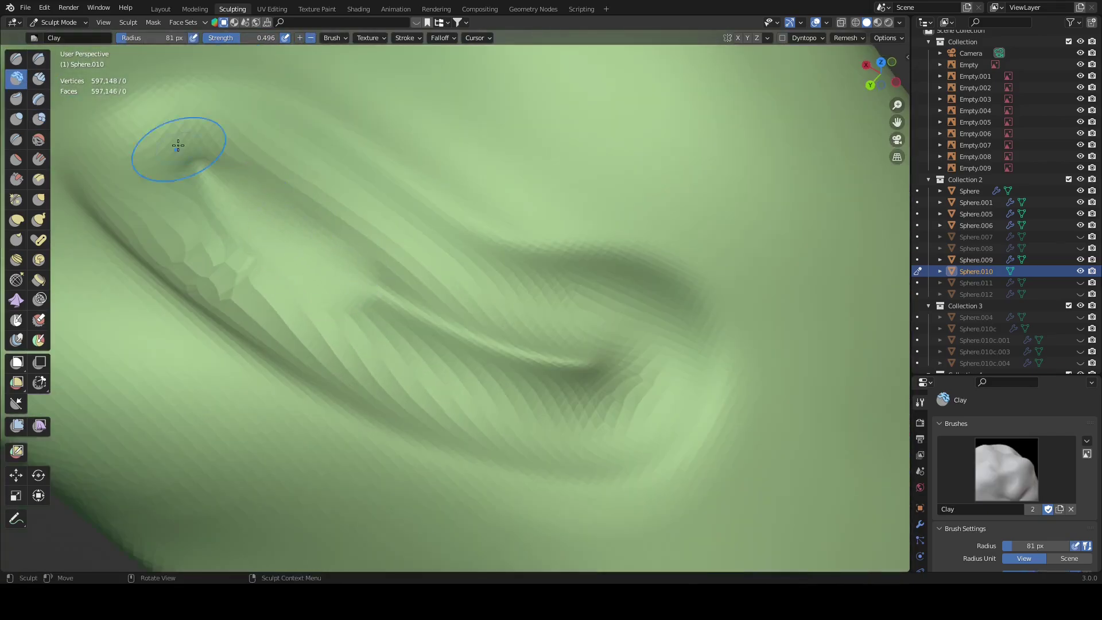
left_click_drag(177, 148, 474, 339)
scroll(475, 340, "up", 3)
middle_click_drag(376, 242, 227, 208)
key("f")
left_click_drag(227, 208, 275, 203)
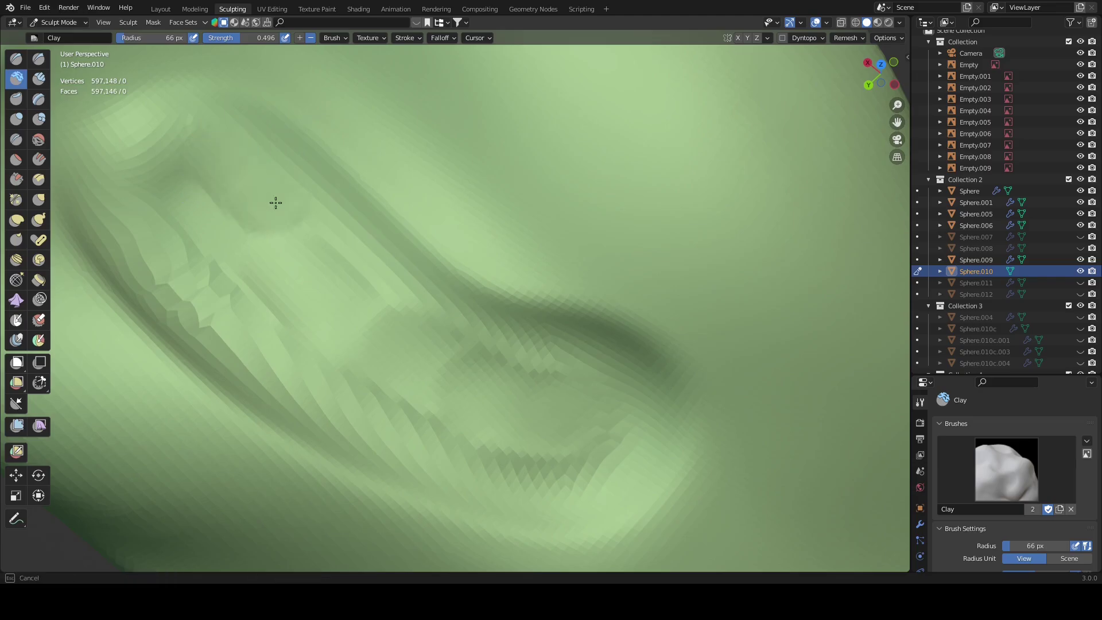
mouse_move(438, 337)
left_mouse_down()
mouse_move(525, 451)
mouse_move(221, 296)
mouse_move(424, 387)
left_mouse_up()
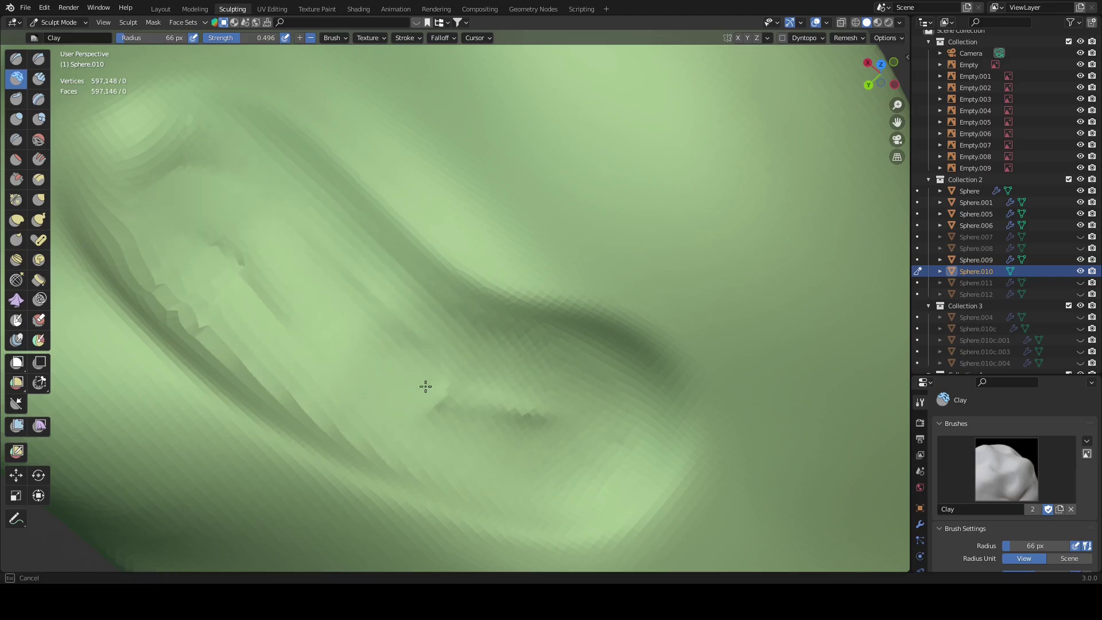
mouse_move(424, 386)
middle_mouse_down()
mouse_move(493, 354)
mouse_move(591, 362)
middle_mouse_up()
Step: Remesh the casing again and set the brush radius to 87 px
left_click(848, 37)
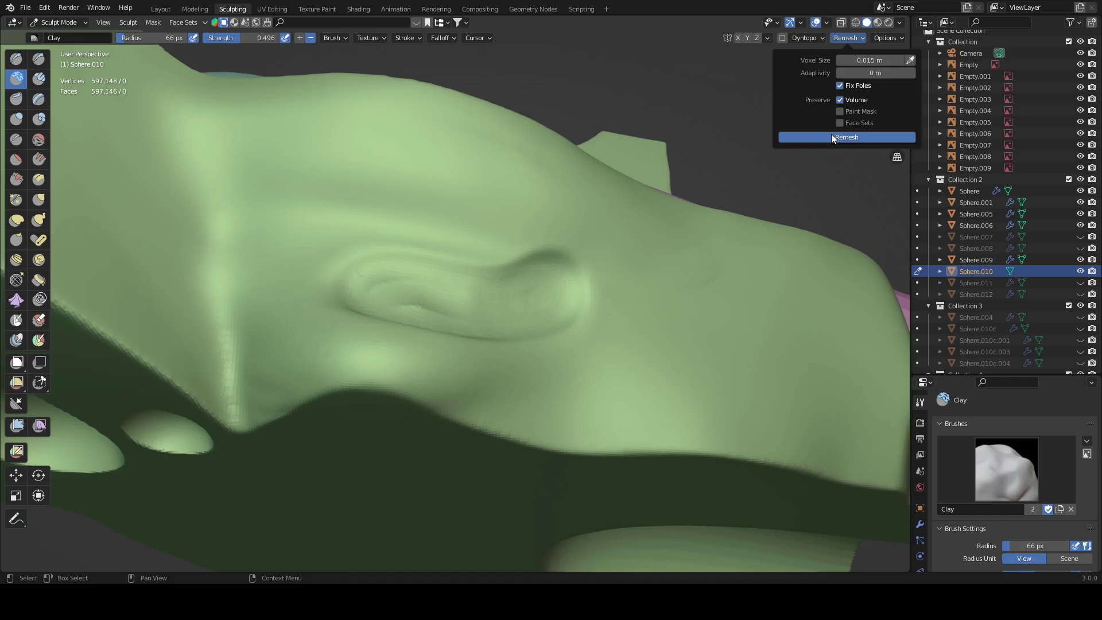
left_click(832, 138)
scroll(431, 295, "up", 5)
key("f")
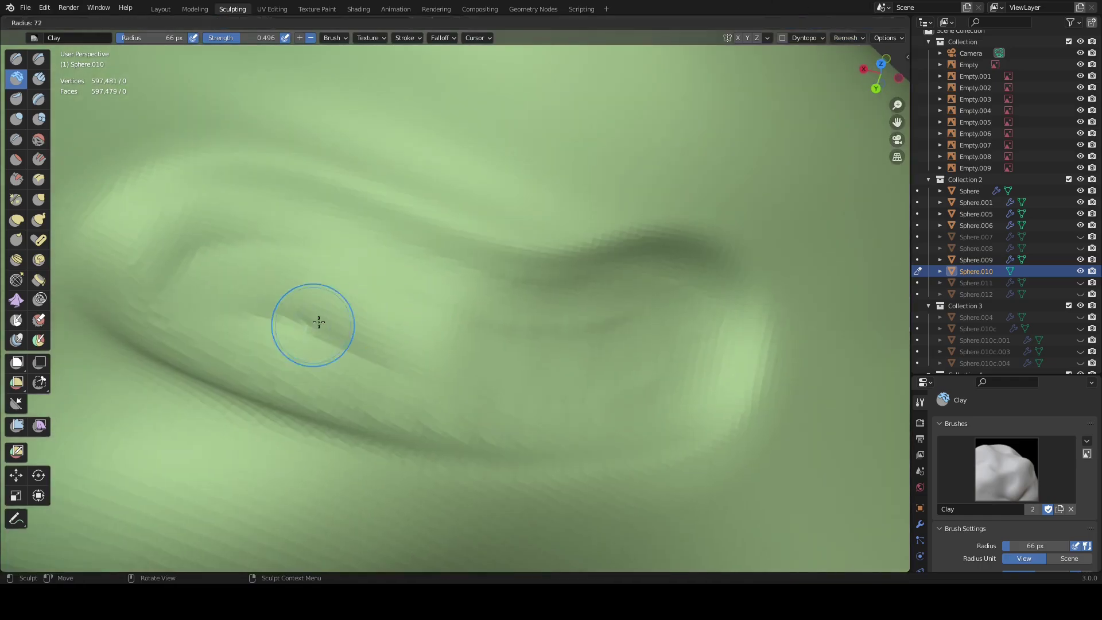
left_click(319, 322)
scroll(290, 291, "down", 3)
Step: Orbit around the crease to reveal the teal sphere and purple muscles
middle_click_drag(381, 320, 553, 350)
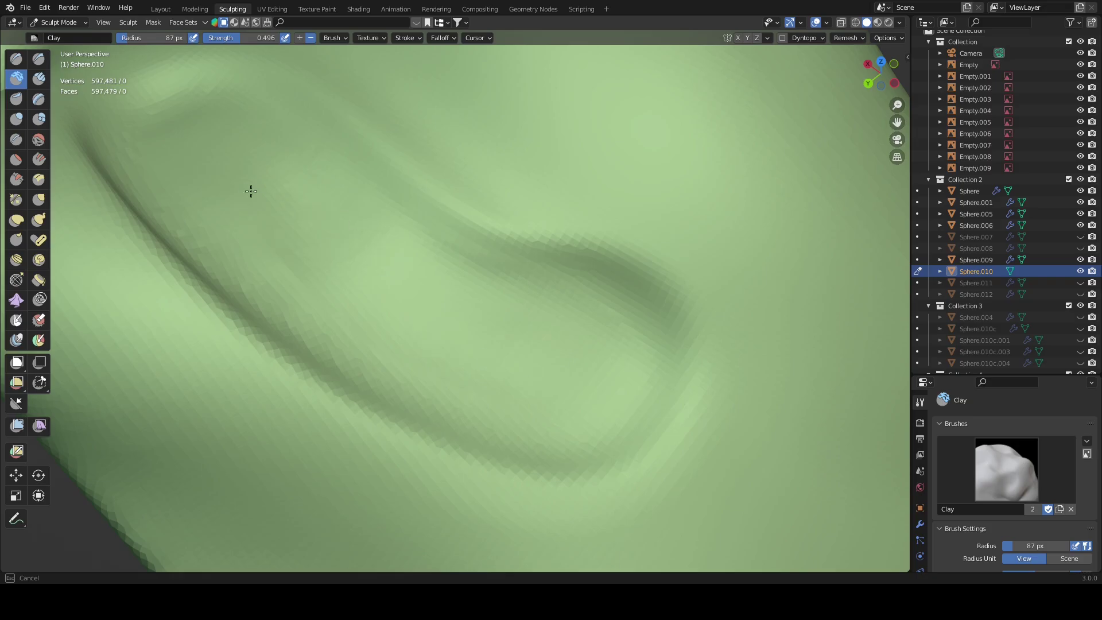
middle_click_drag(251, 191, 366, 322)
middle_click_drag(386, 275, 502, 319)
scroll(502, 319, "up", 4)
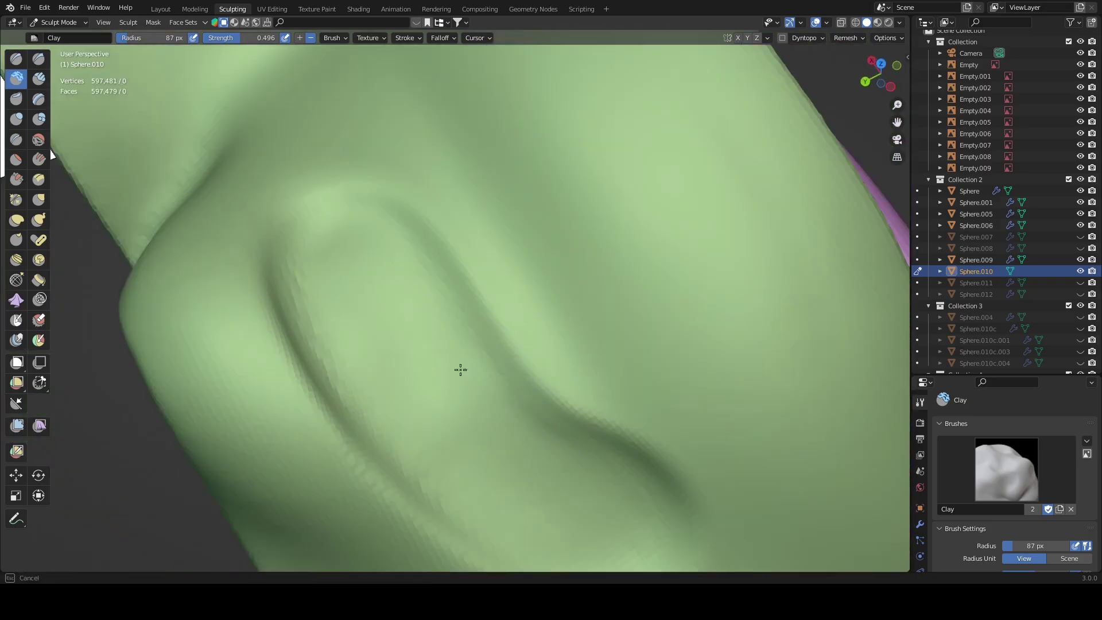
scroll(460, 370, "down", 3)
mouse_move(337, 338)
middle_mouse_down()
mouse_move(394, 332)
mouse_move(517, 390)
mouse_move(540, 369)
mouse_move(574, 377)
mouse_move(561, 352)
mouse_move(437, 328)
middle_mouse_up()
scroll(539, 369, "up", 4)
scroll(539, 369, "down", 4)
scroll(561, 352, "up", 4)
scroll(561, 339, "up", 1)
Step: Switch to the Grab brush, view the crease frontally, then return to the Layout workspace
key("g")
scroll(369, 323, "up", 2)
scroll(412, 263, "up", 2)
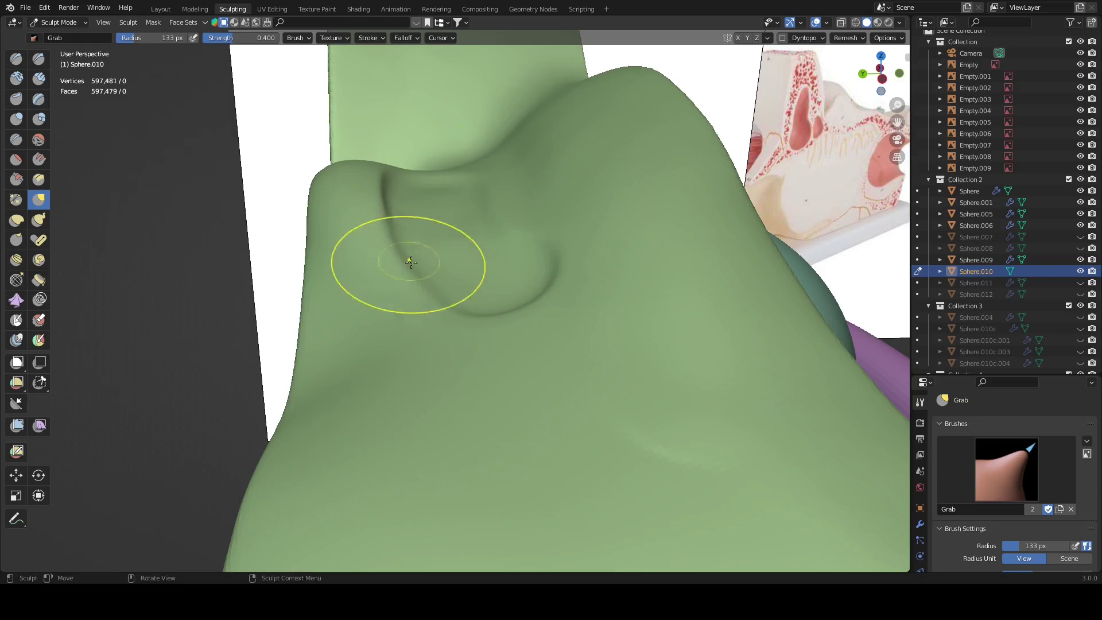
middle_click_drag(420, 306, 444, 396)
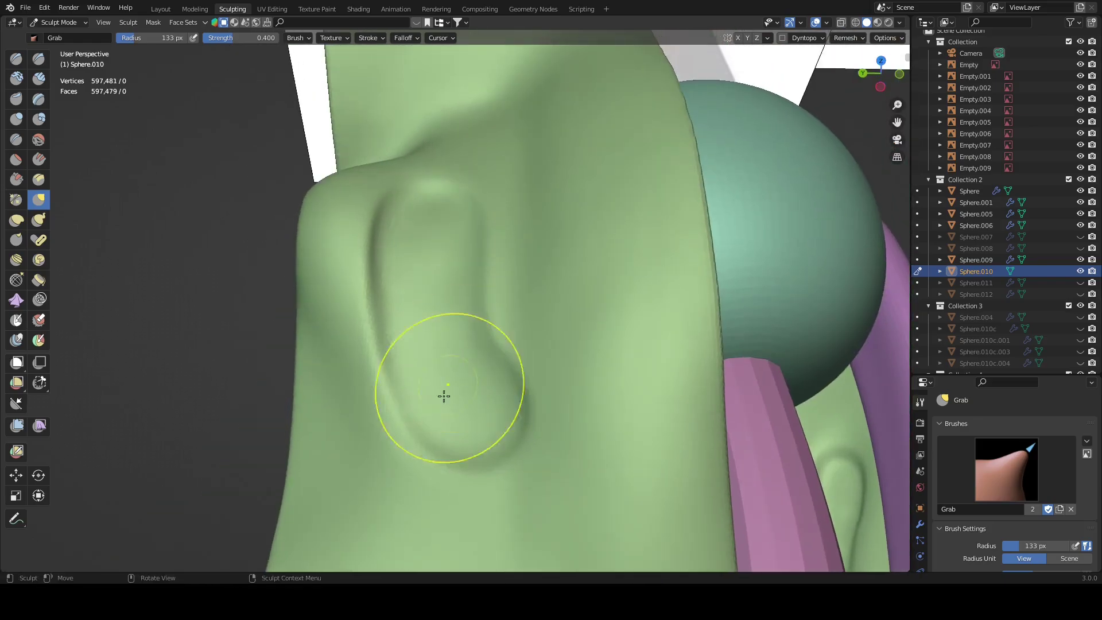
mouse_move(379, 388)
middle_mouse_down()
mouse_move(436, 356)
mouse_move(526, 388)
mouse_move(592, 317)
middle_mouse_up()
left_click(160, 9)
Step: Select Empty.005 and save the scene as untitled.blend
mouse_move(572, 374)
middle_mouse_down()
mouse_move(588, 415)
mouse_move(681, 325)
mouse_move(664, 310)
middle_mouse_up()
left_click(570, 297)
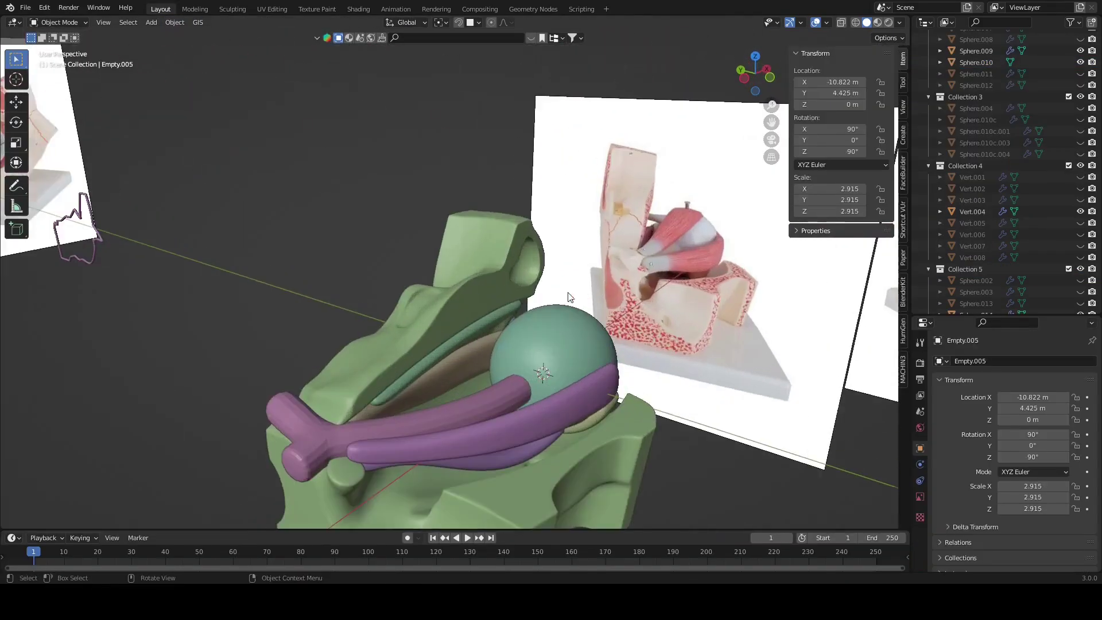
left_click(23, 6)
left_click(54, 80)
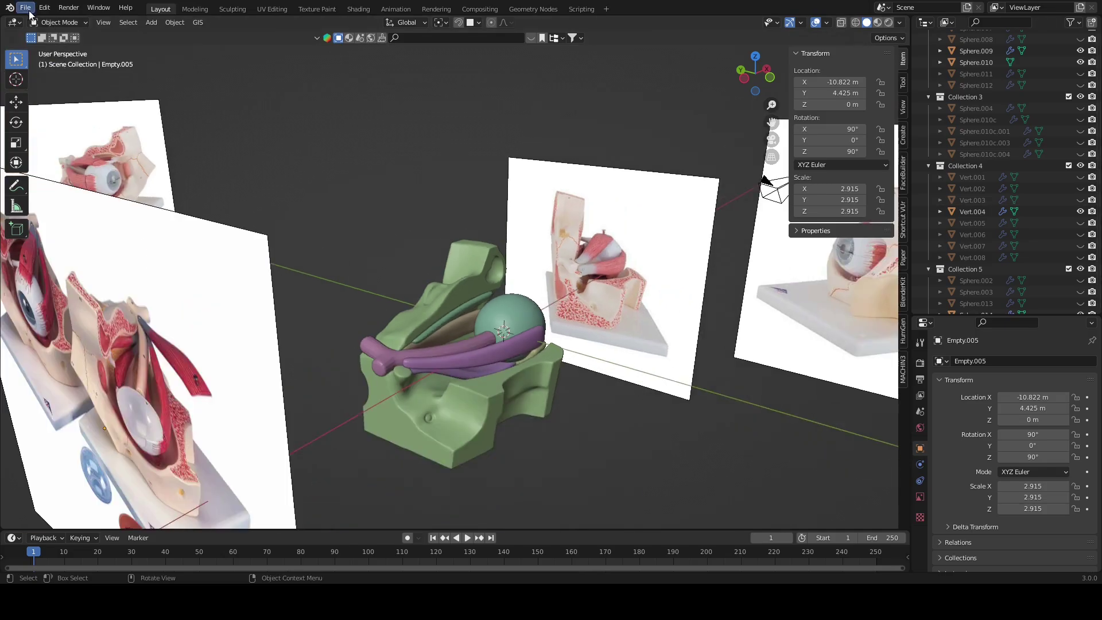
left_click(26, 7)
left_click(46, 85)
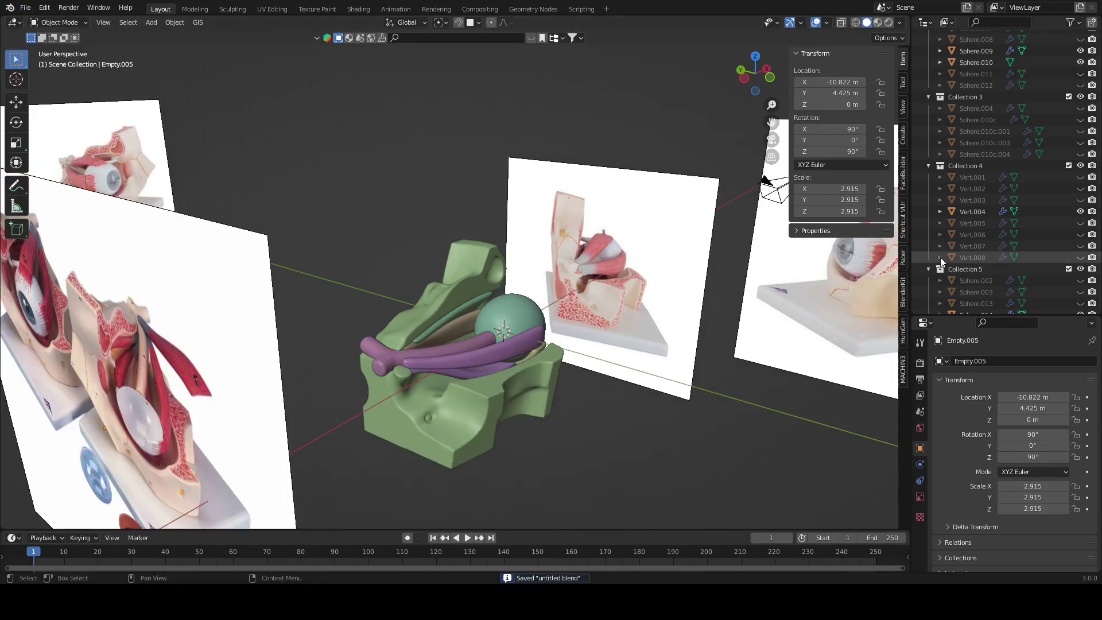